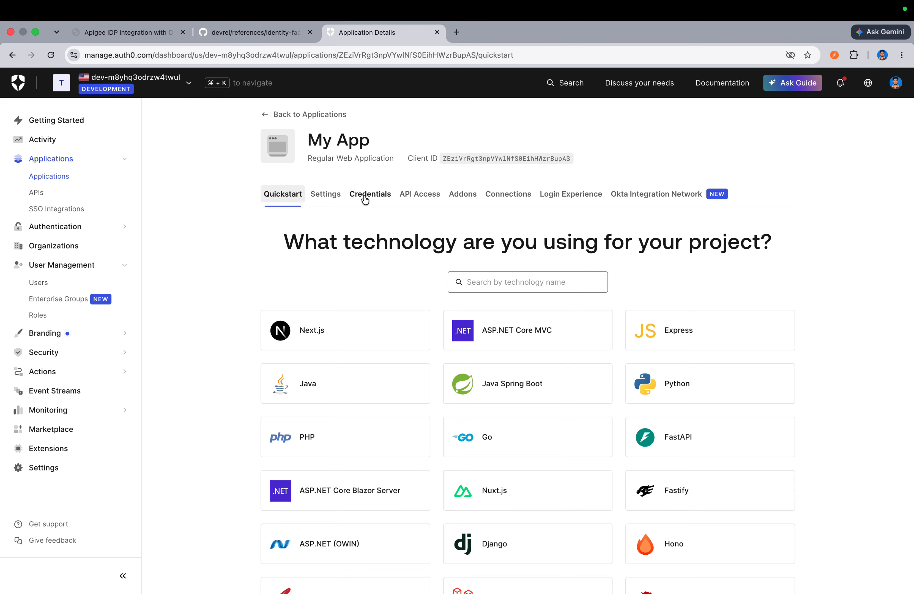
- Open My App's settings and place the cursor in the empty Allowed Callback URLs field under Application URIs
click(326, 197)
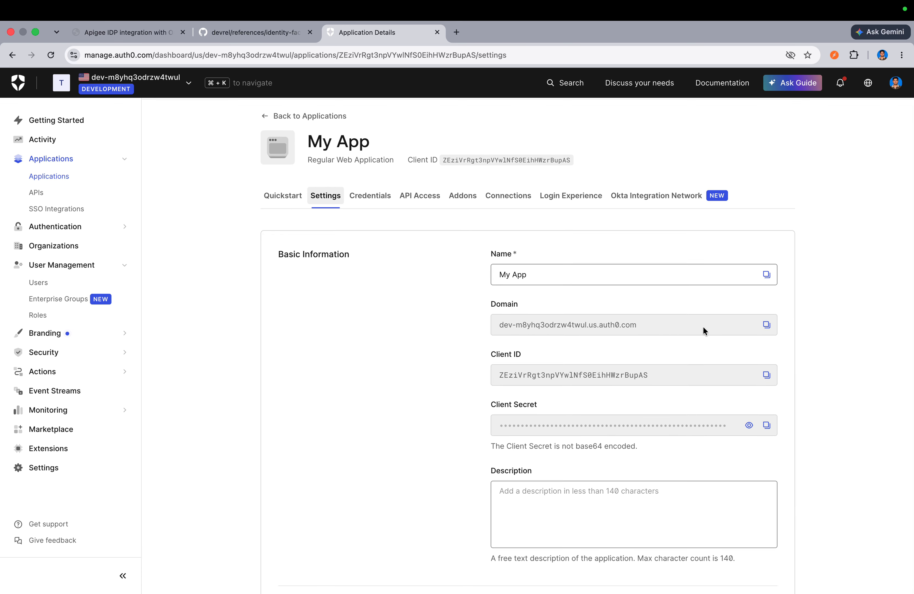
scroll(605, 330, down, 2)
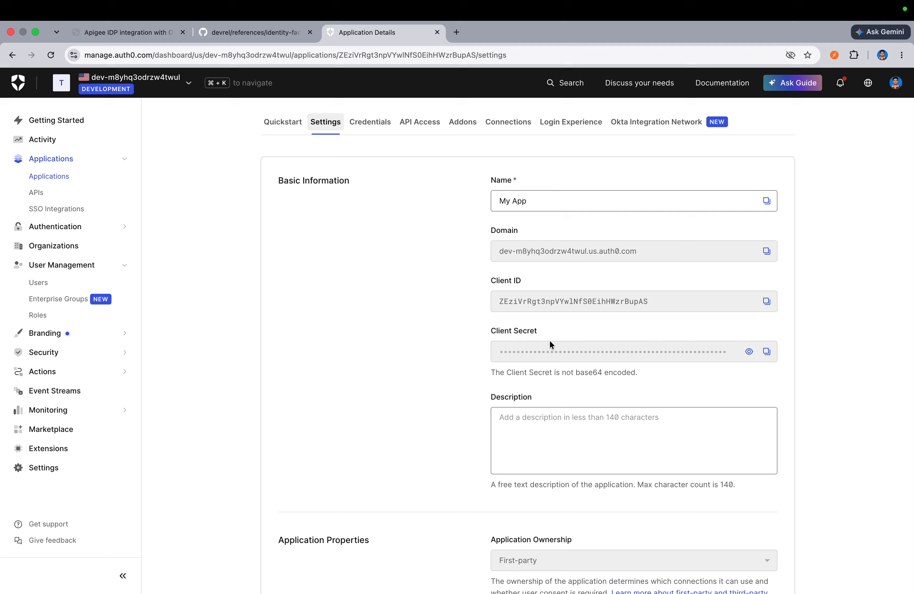
scroll(725, 374, down, 10)
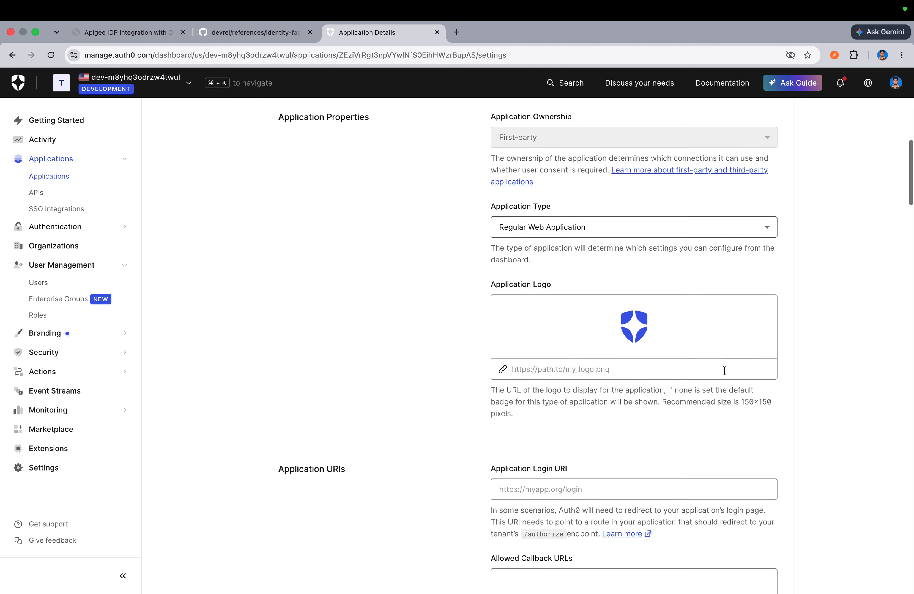
click(539, 500)
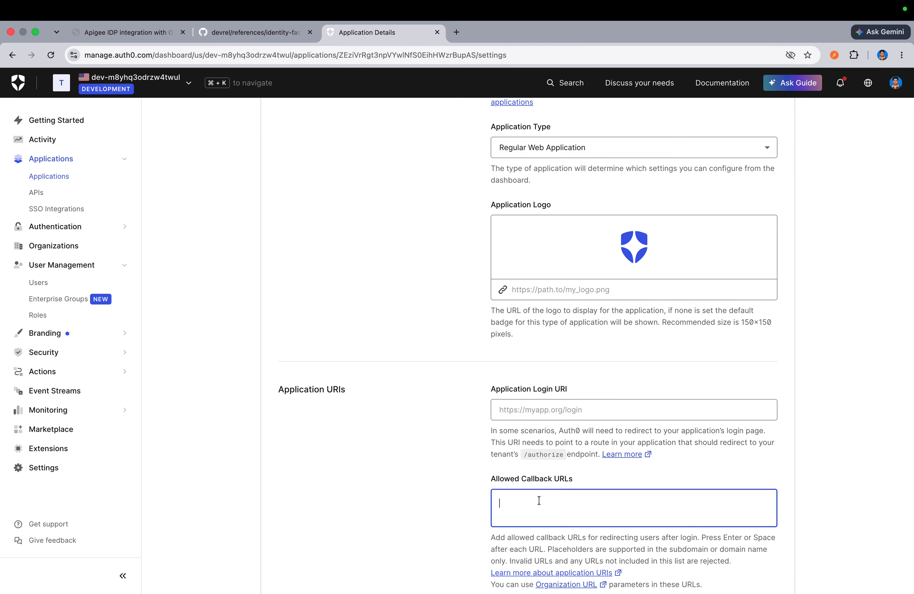
scroll(508, 500, down, 1)
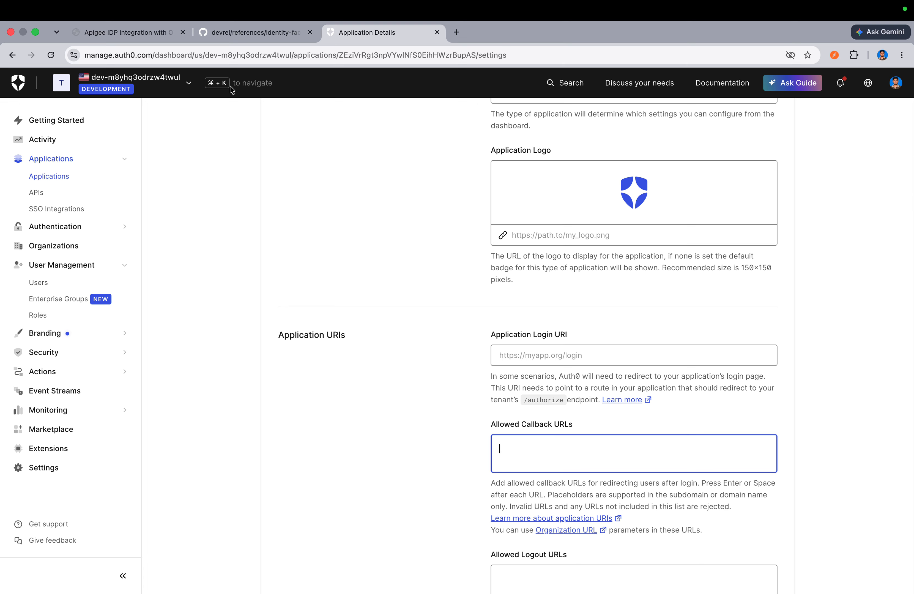
click(240, 27)
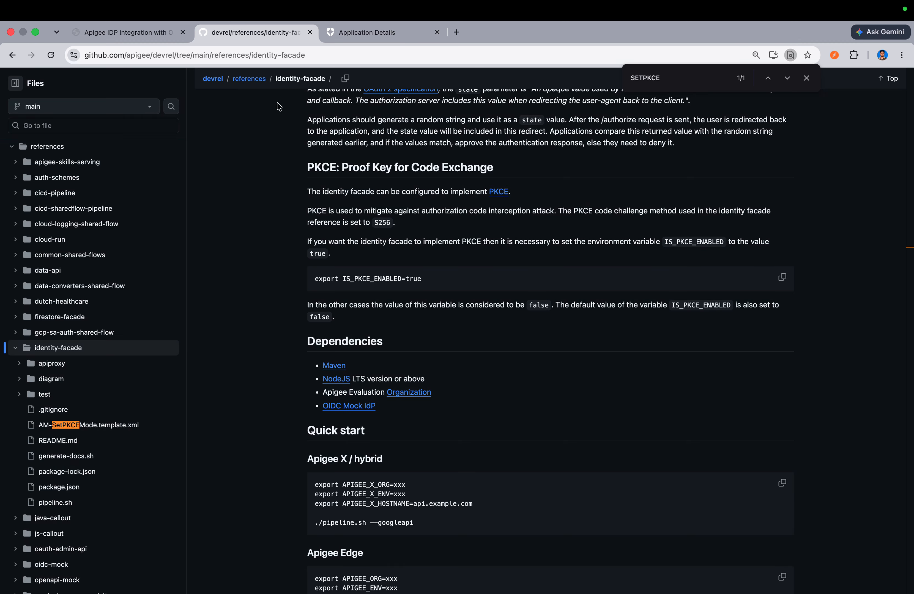
click(130, 33)
scroll(337, 306, down, 1)
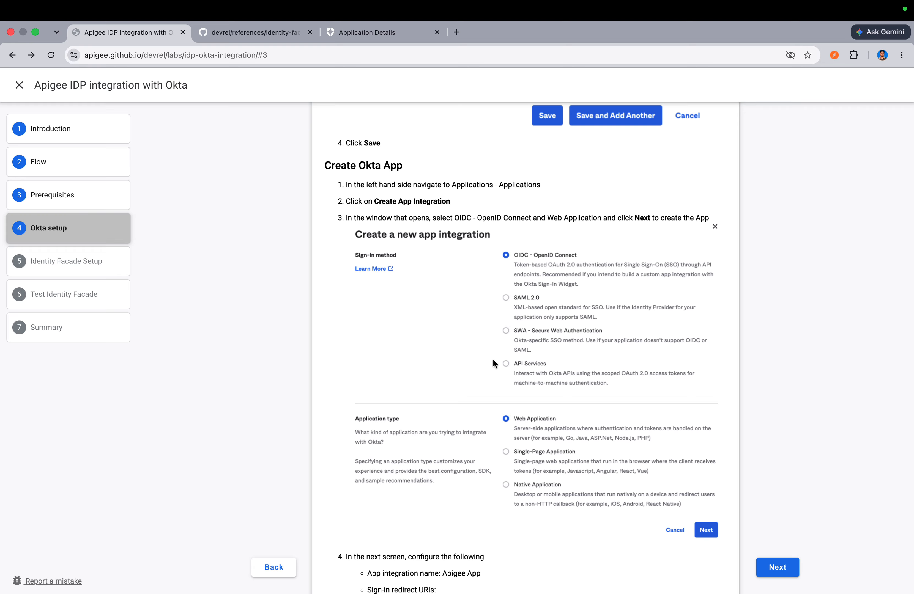
scroll(494, 360, down, 5)
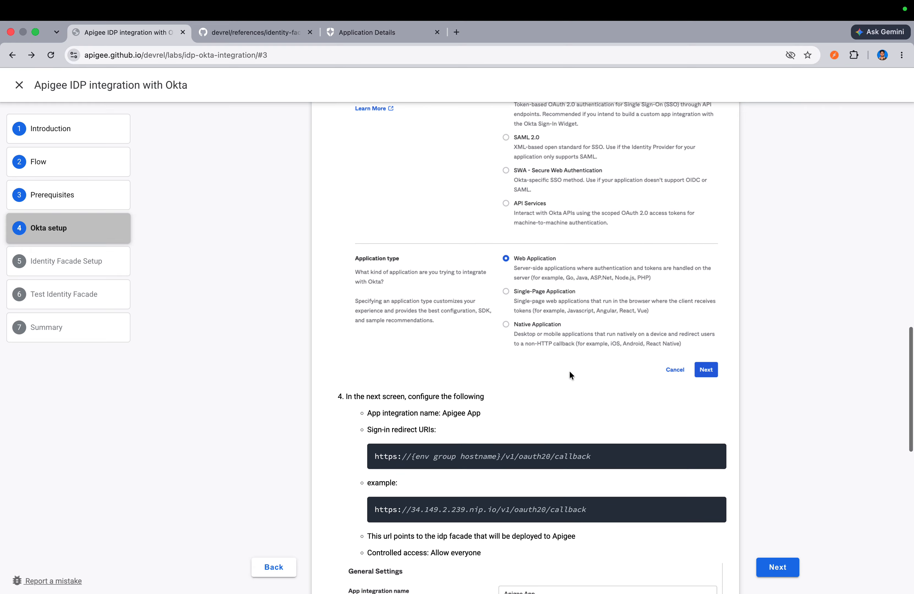
scroll(570, 373, up, 9)
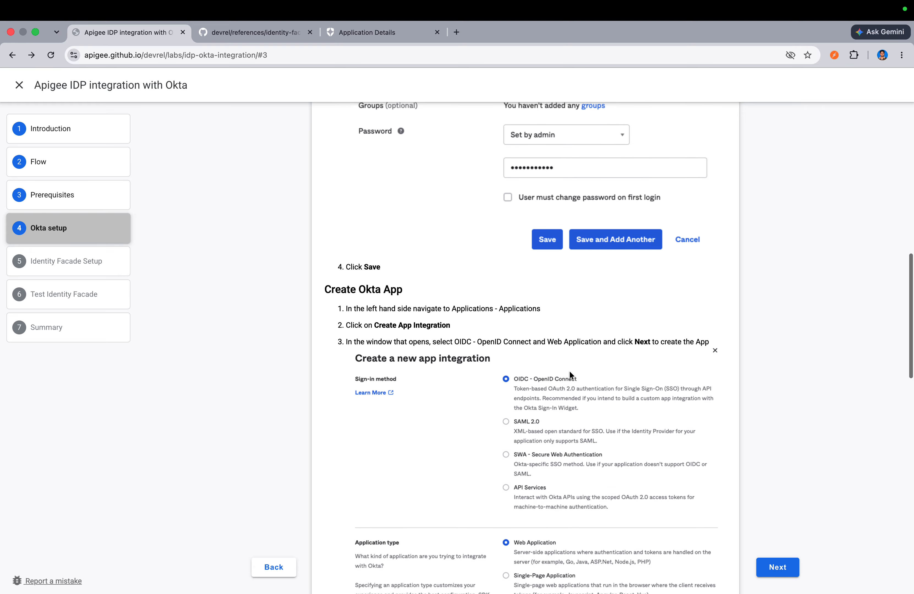
scroll(570, 372, up, 7)
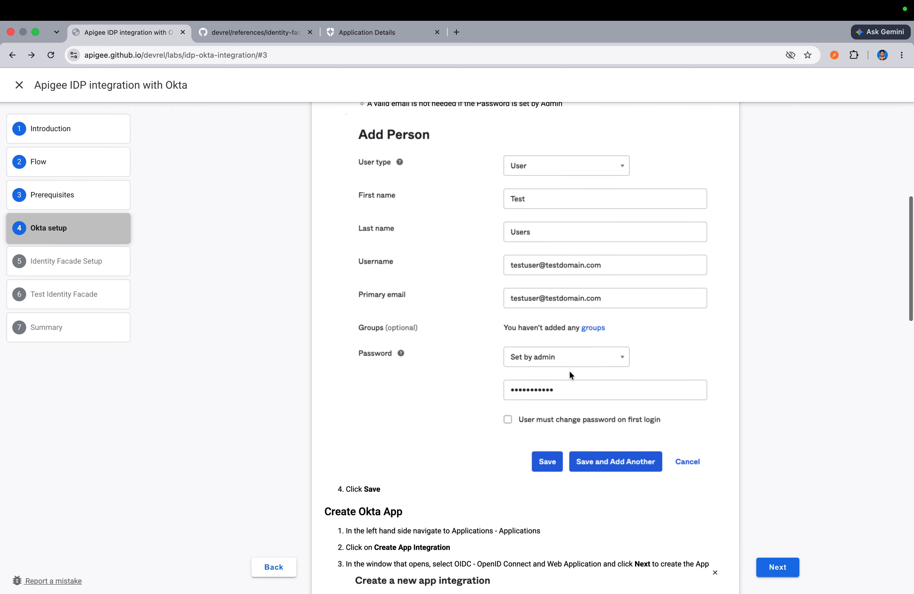
scroll(571, 375, down, 20)
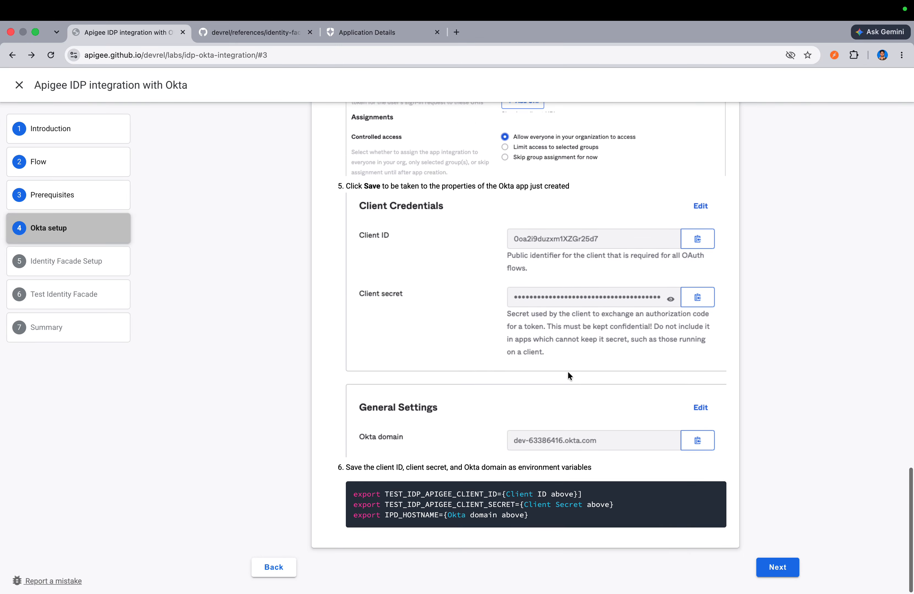
scroll(528, 412, up, 1)
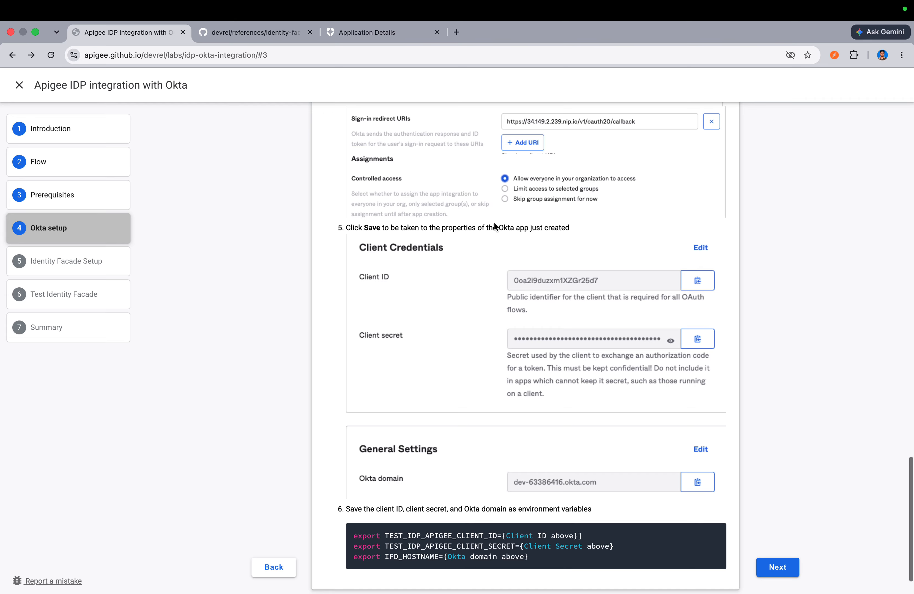
scroll(478, 340, up, 2)
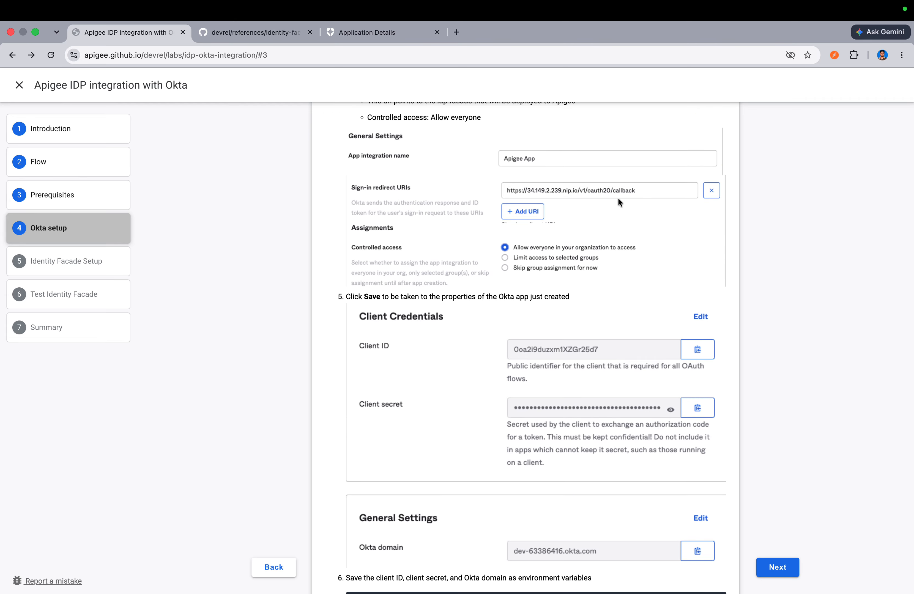
scroll(578, 232, up, 5)
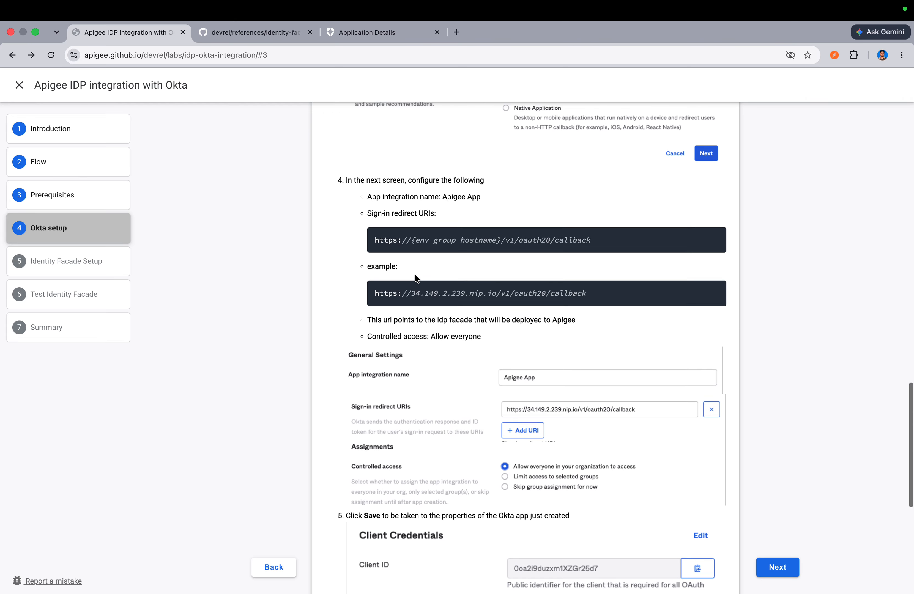
drag(593, 241, 375, 247)
key(super+c)
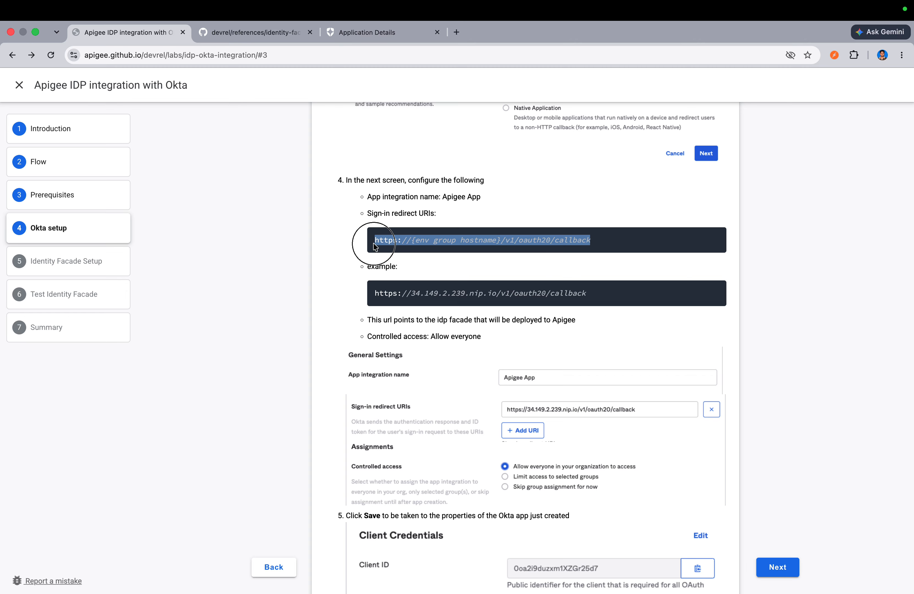
- Paste the redirect URI template into My App's Allowed Callback URLs and remove the {env group hostname} placeholder
click(381, 27)
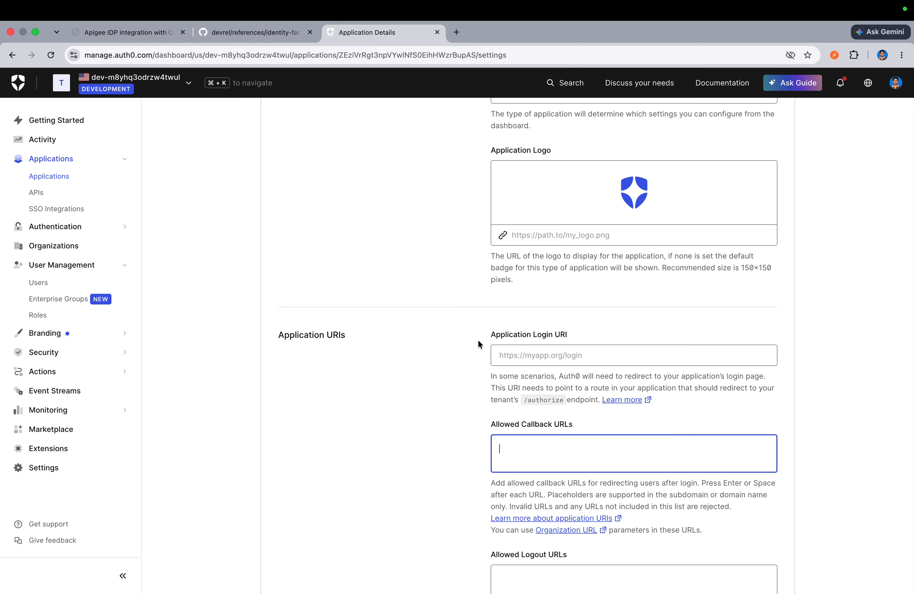
key(super+v)
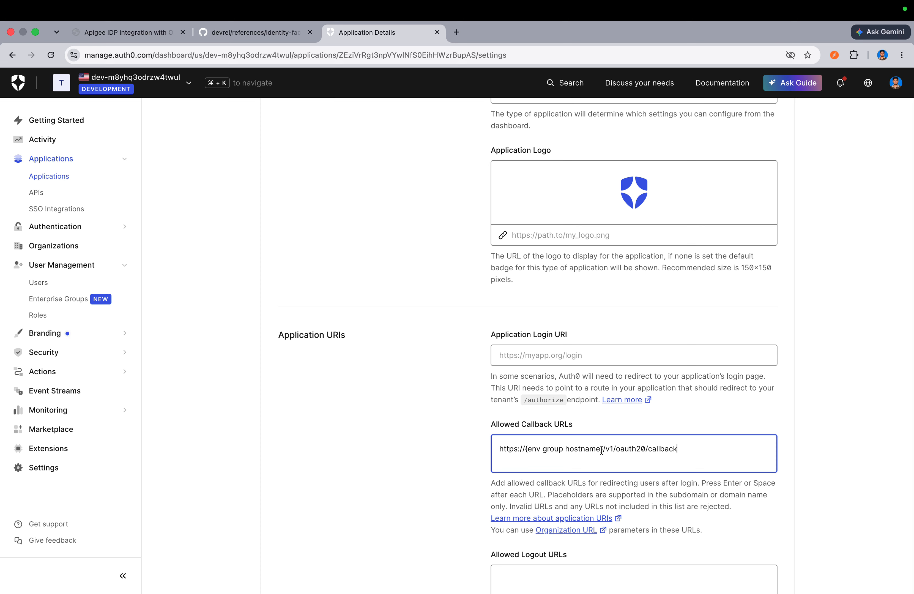
drag(603, 449, 525, 452)
key(BackSpace)
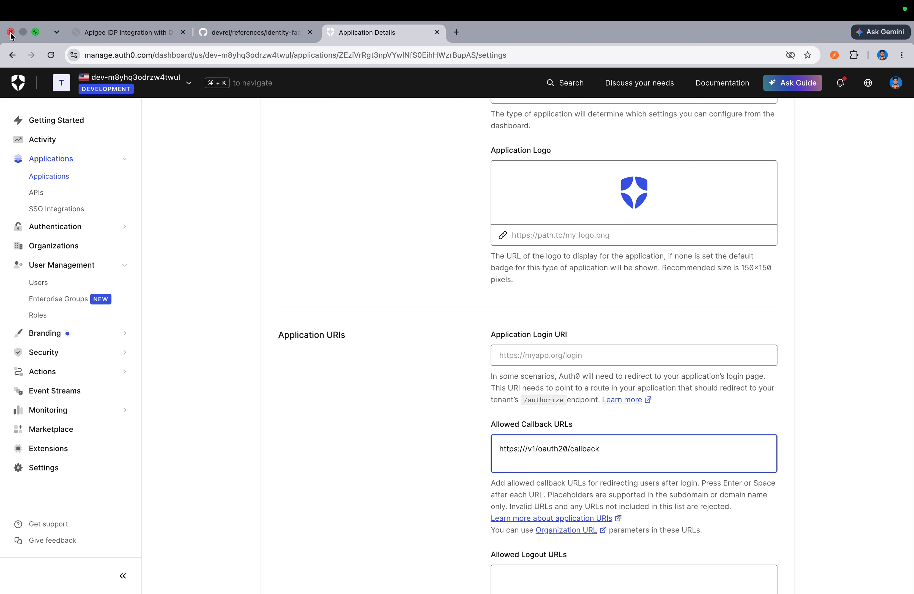
- Copy the host name of eval-group from the Apigee Environment Groups list in the Google Cloud console
click(36, 32)
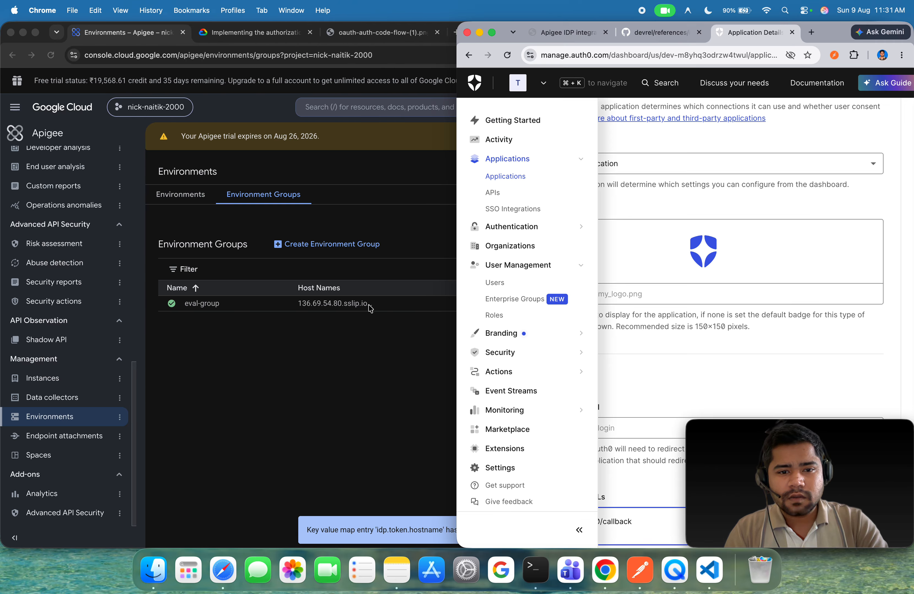
click(369, 307)
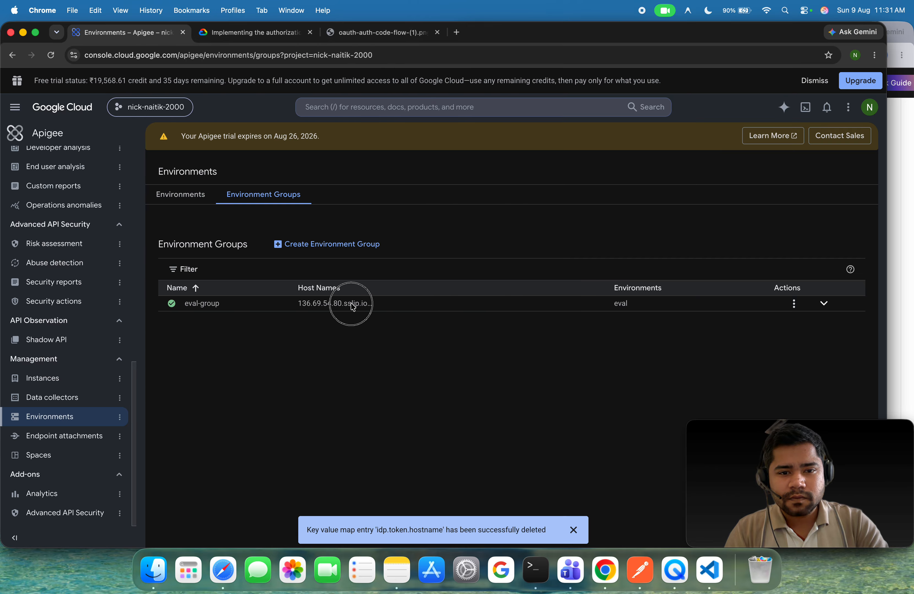
click(296, 304)
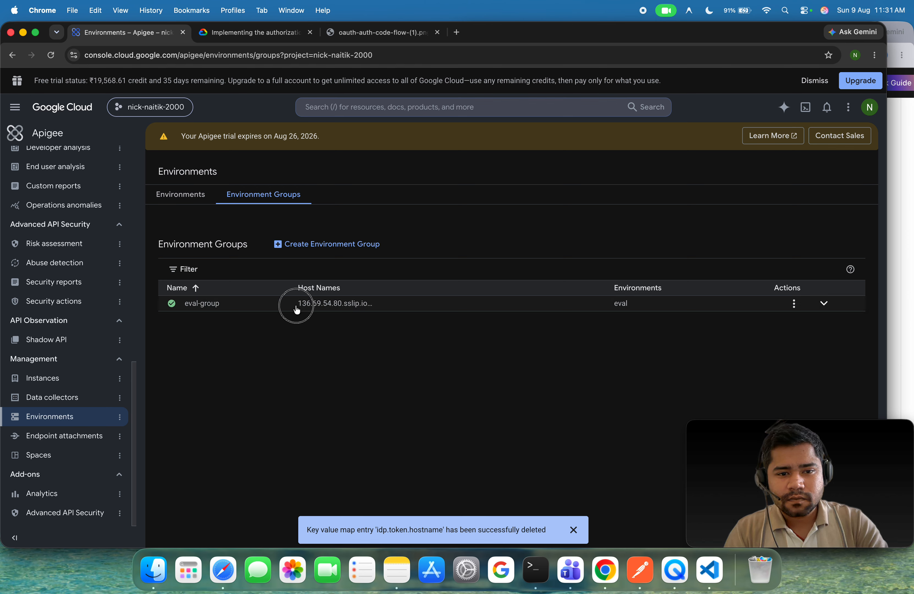
click(305, 308)
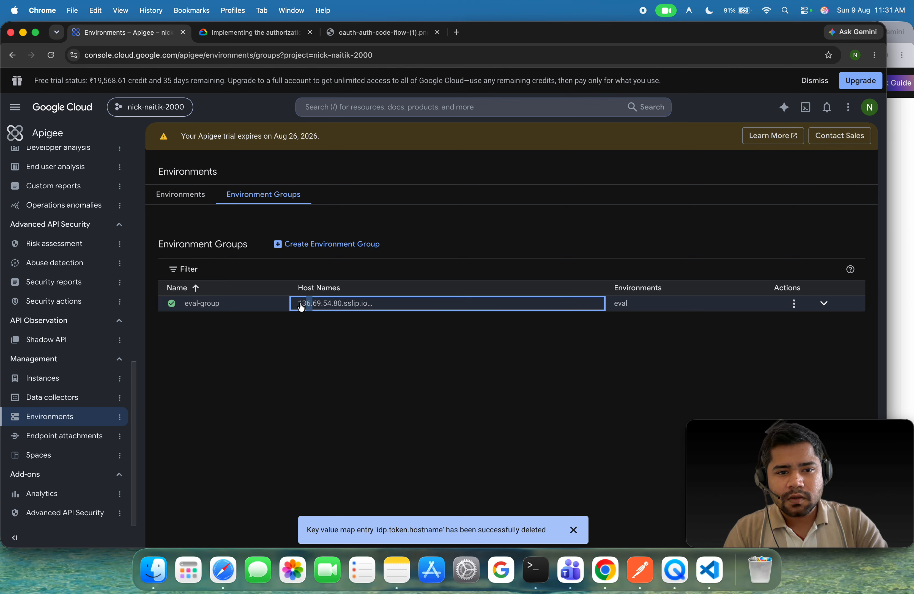
drag(299, 303, 357, 298)
click(366, 303)
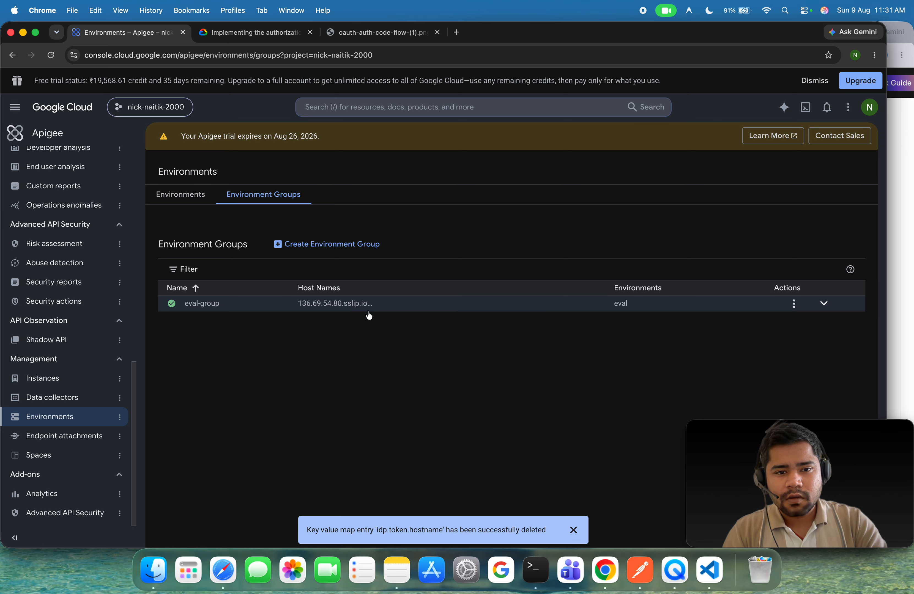
click(387, 346)
drag(371, 309, 298, 308)
key(super+c)
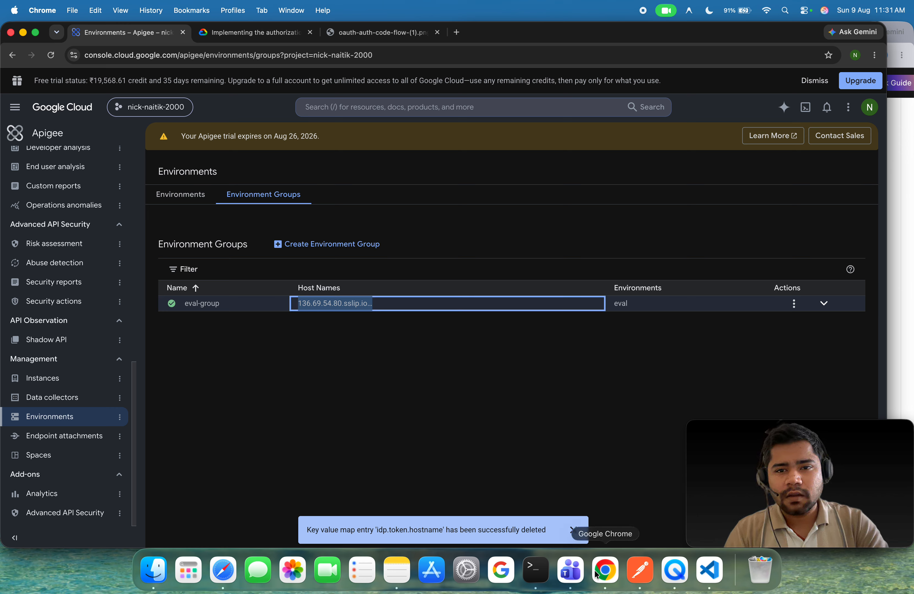
click(902, 282)
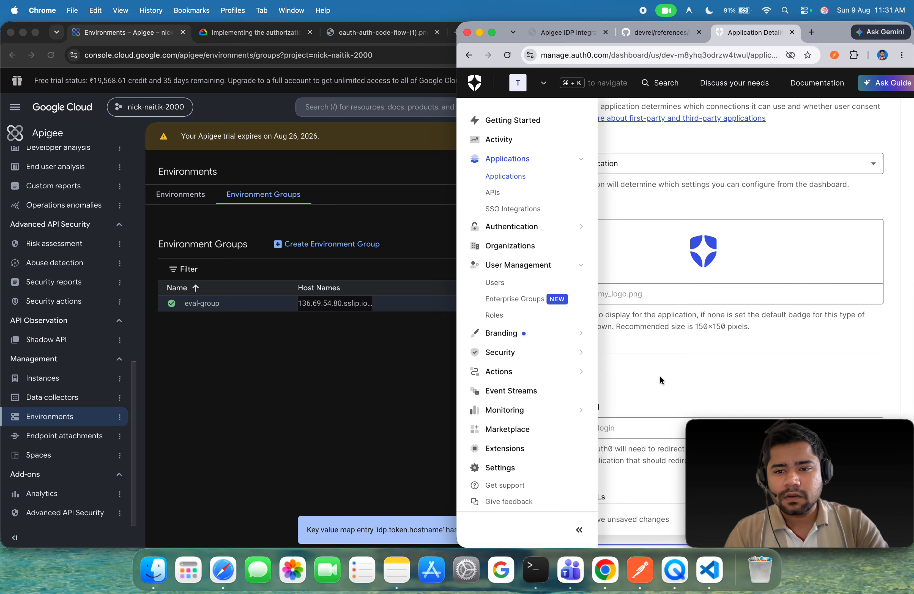
click(492, 31)
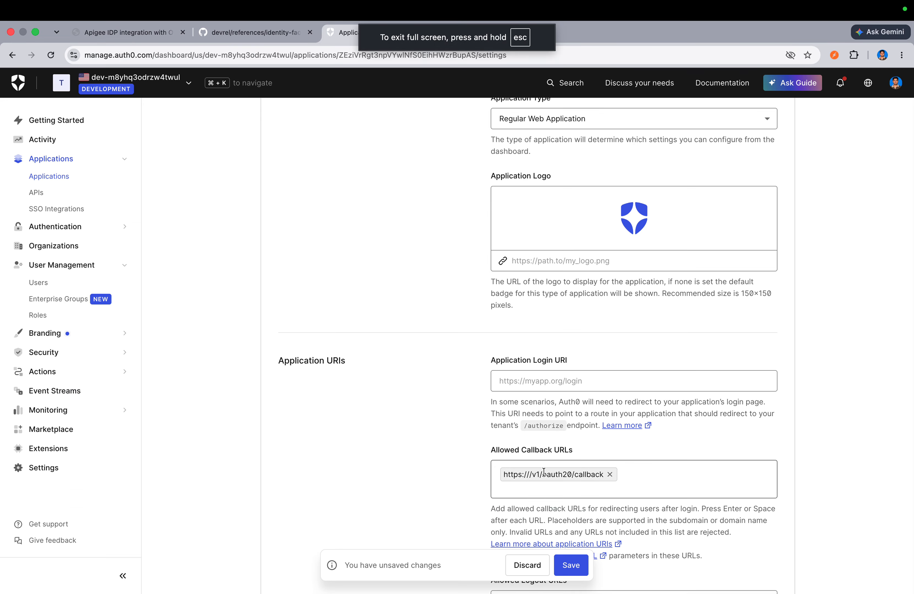
click(531, 474)
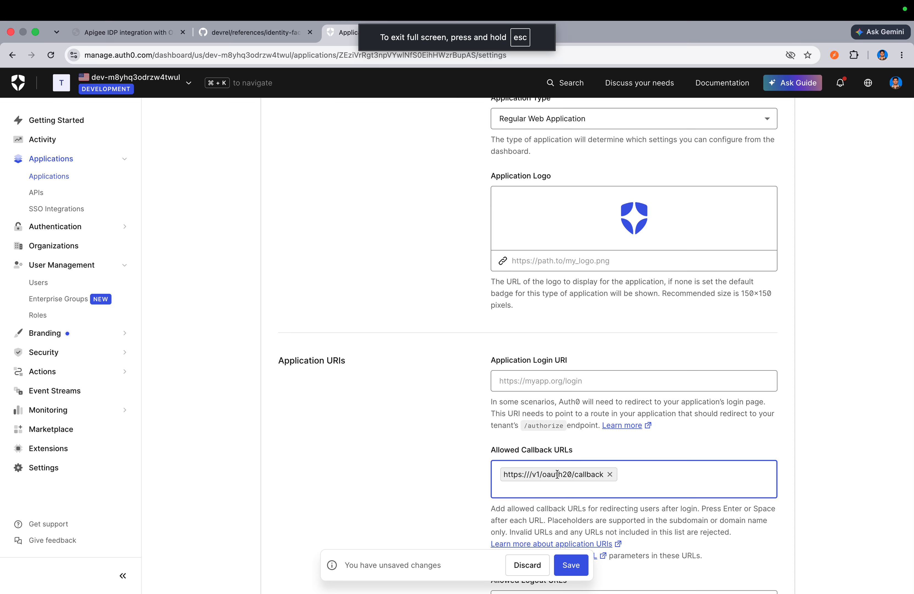
key(super+v)
key(BackSpace)
key(BackSpace)
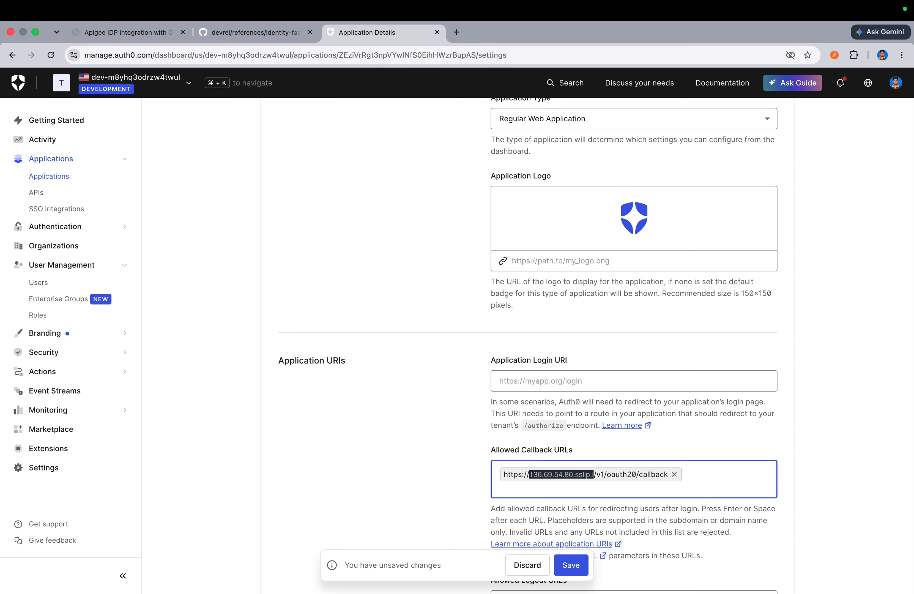
text(o)
key(Return)
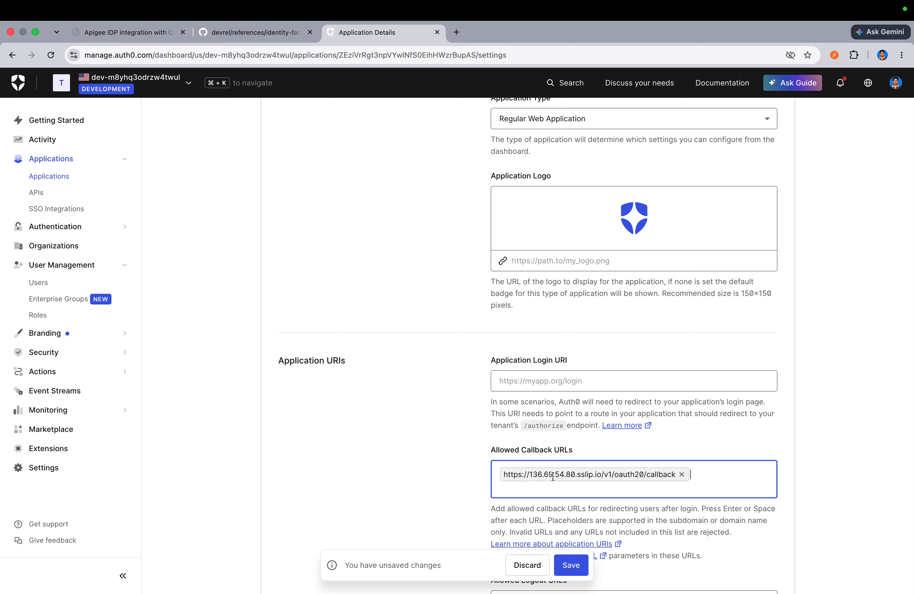
- Look through the remaining application URI fields and save My App's settings with the new callback URL
scroll(552, 477, down, 2)
scroll(552, 477, down, 1)
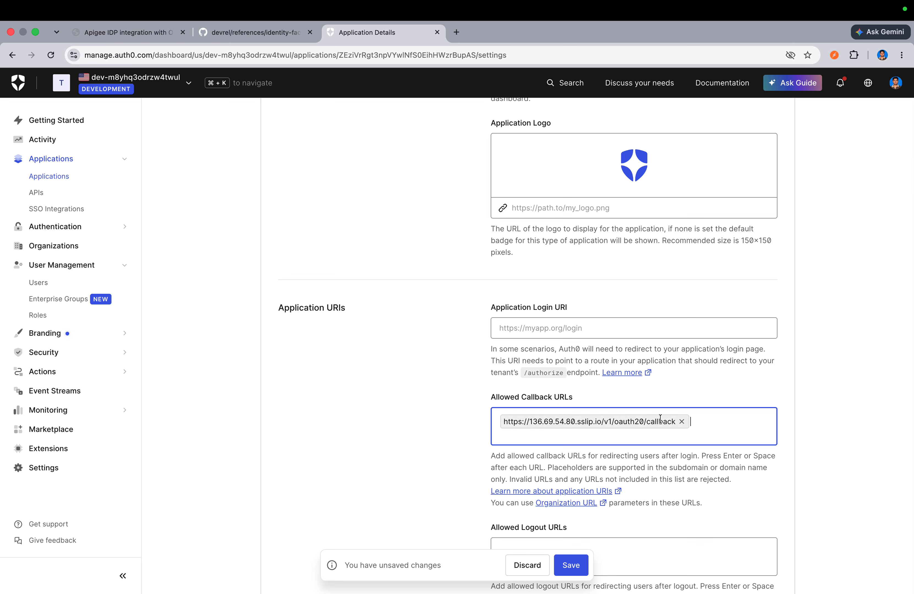
scroll(654, 425, down, 2)
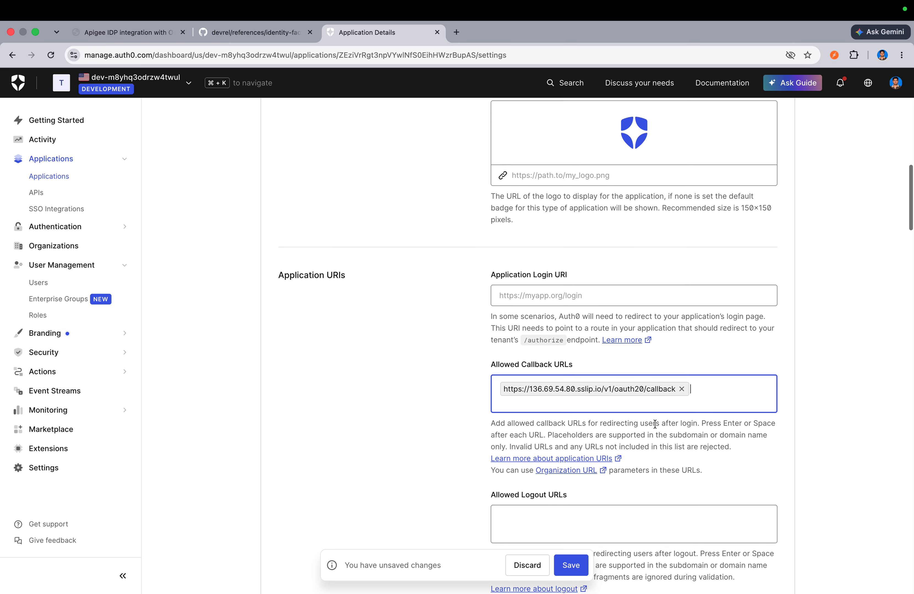
scroll(355, 366, down, 2)
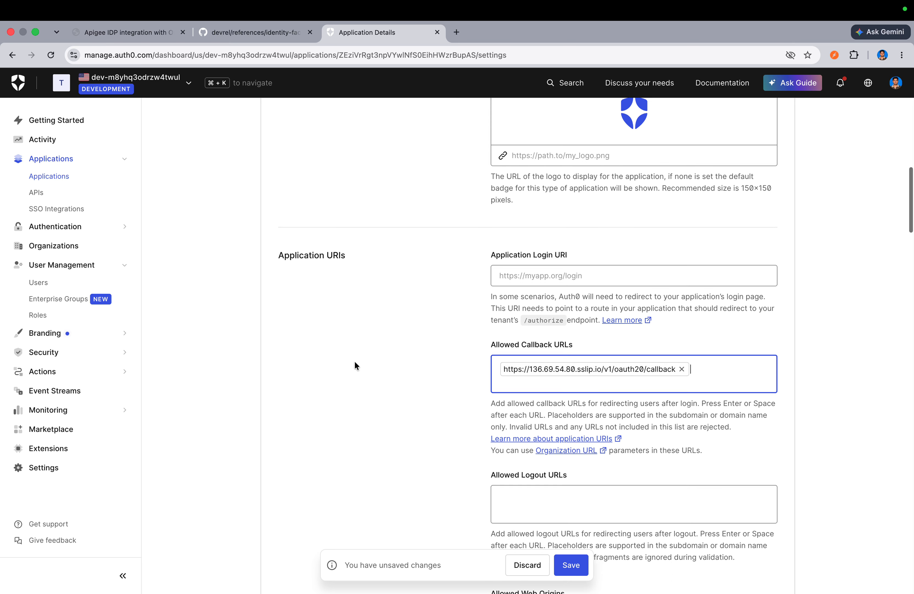
scroll(477, 359, down, 4)
scroll(477, 359, down, 5)
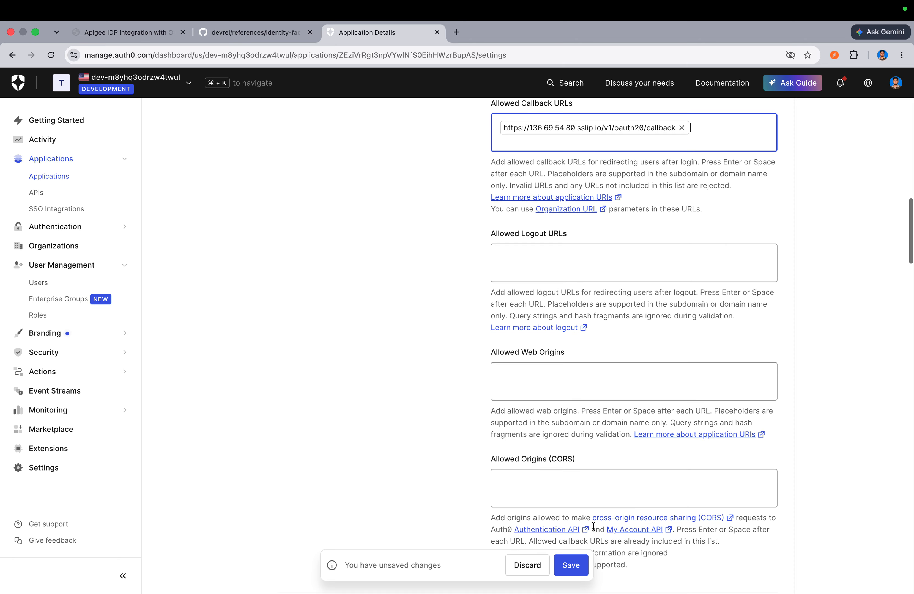
click(570, 564)
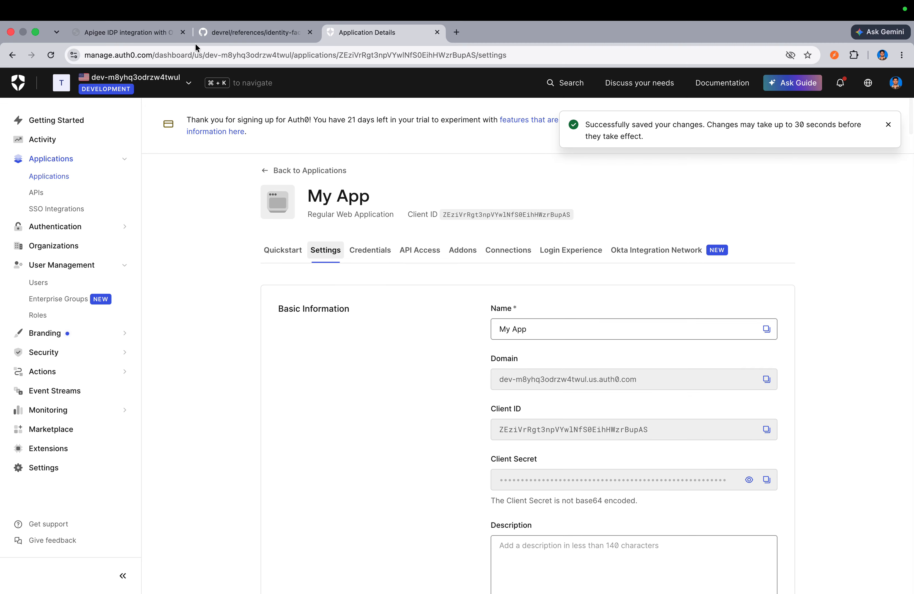
- Return to the Apigee IDP integration with Okta lab and advance from Okta setup to the Identity Facade Setup section
click(247, 30)
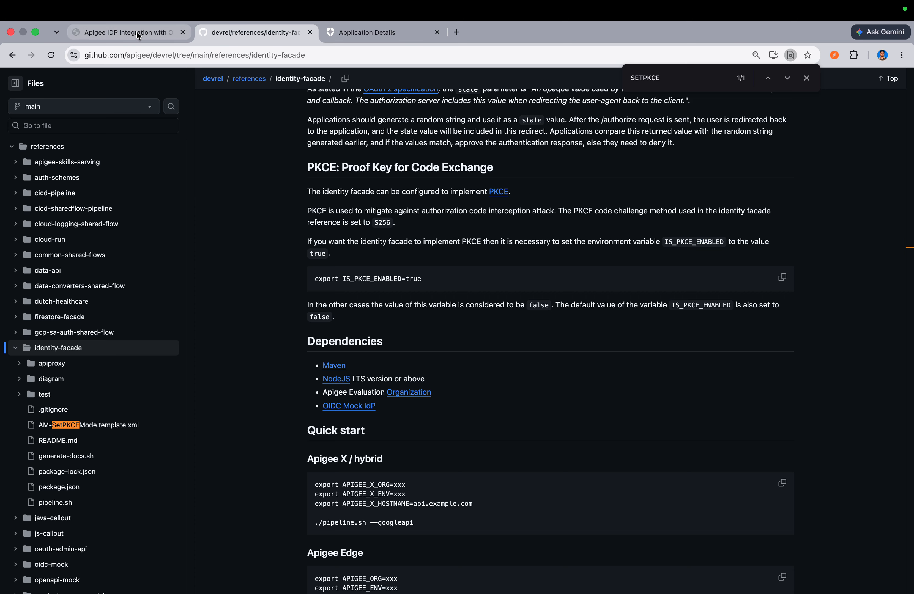
click(137, 32)
scroll(401, 395, down, 2)
scroll(541, 415, down, 7)
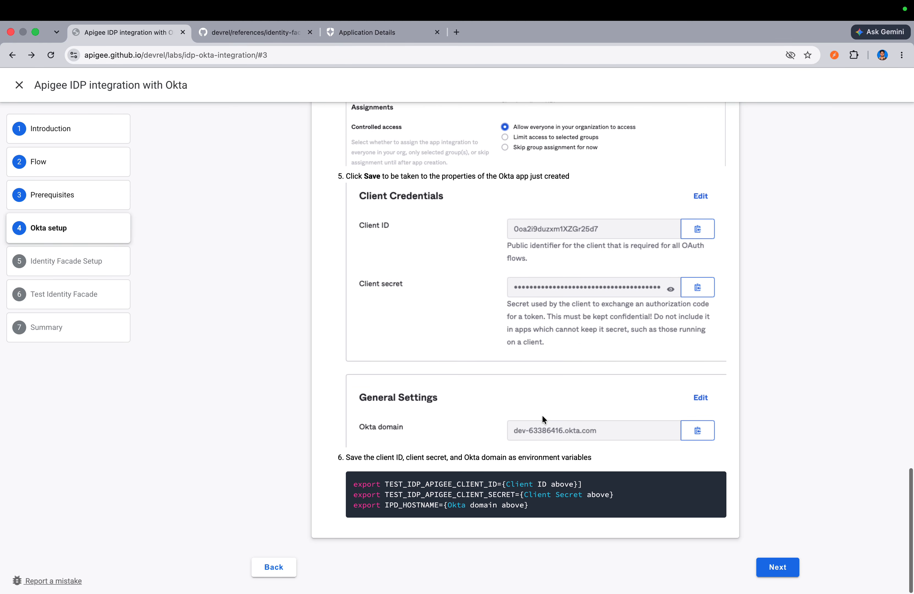
click(778, 567)
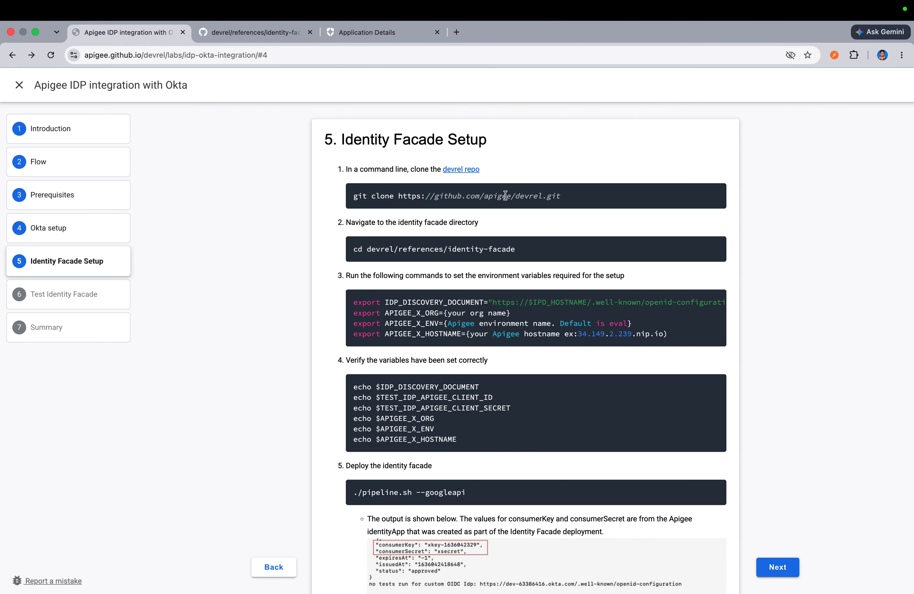
- Read through the Identity Facade Setup instructions, from cloning the devrel repo to deployment and the final environment variables
drag(581, 199, 348, 198)
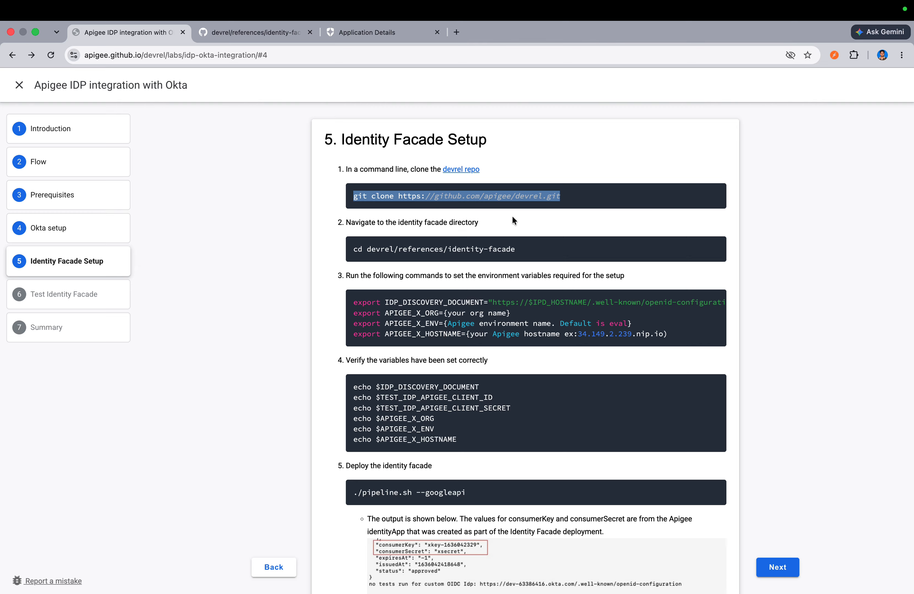
scroll(534, 294, down, 3)
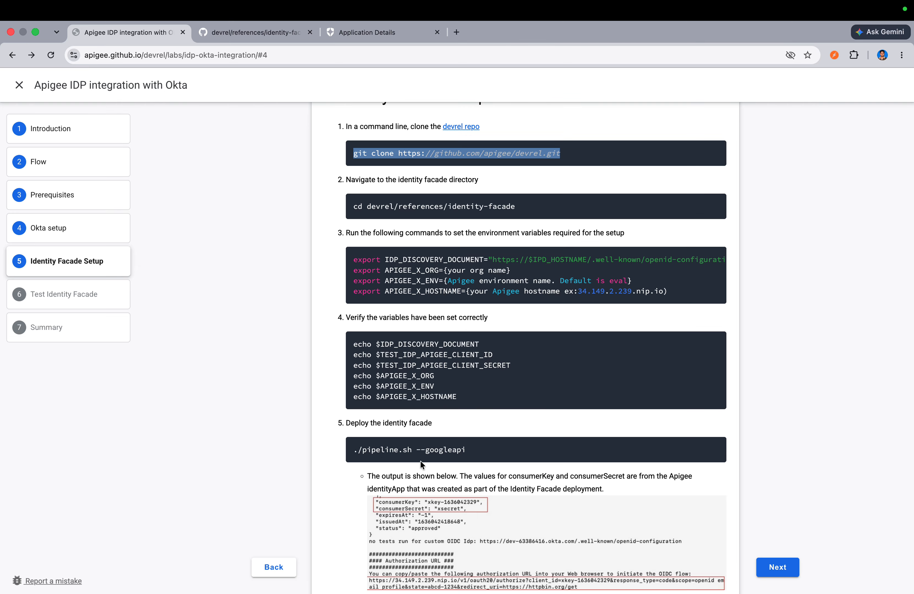
scroll(420, 461, down, 3)
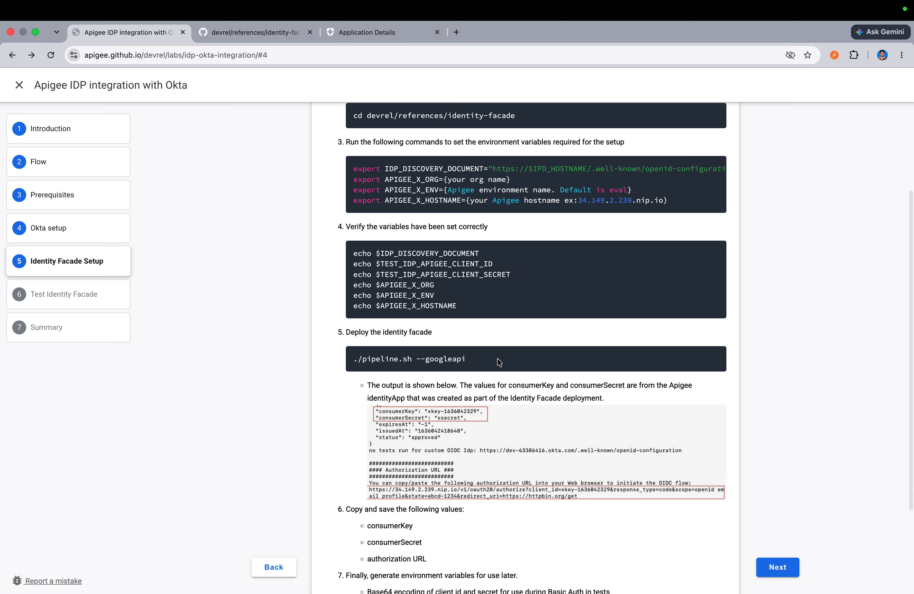
scroll(433, 389, down, 3)
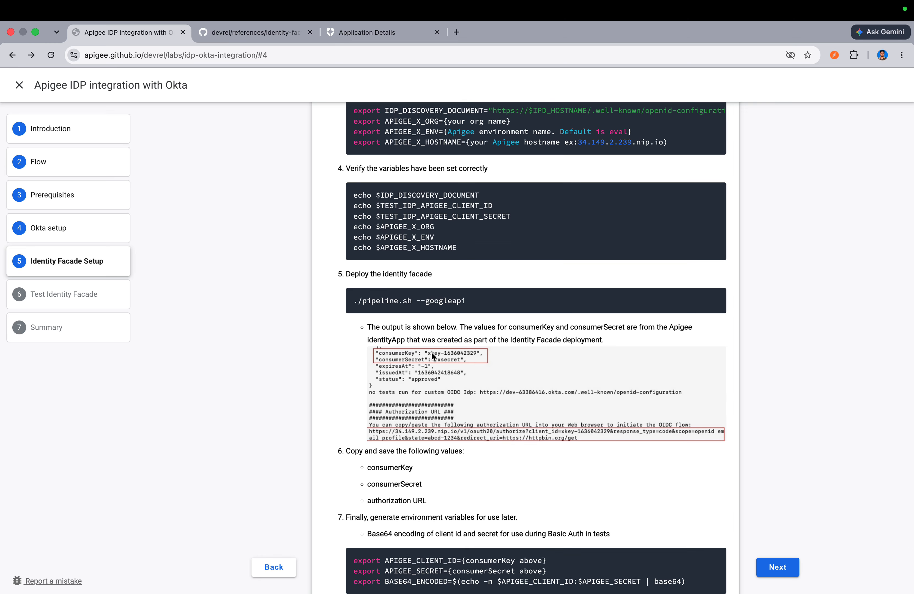
scroll(442, 419, down, 3)
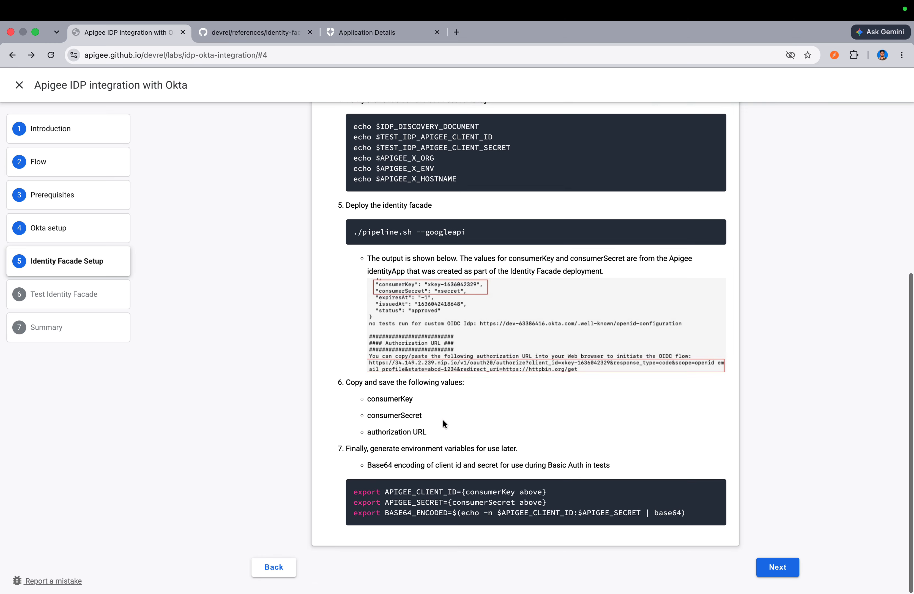
scroll(466, 311, up, 7)
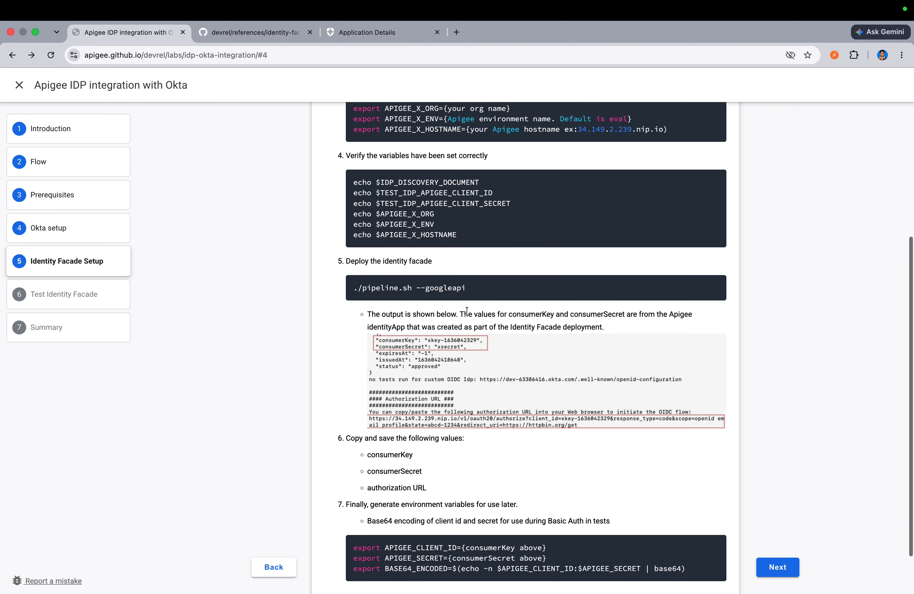
scroll(466, 311, up, 1)
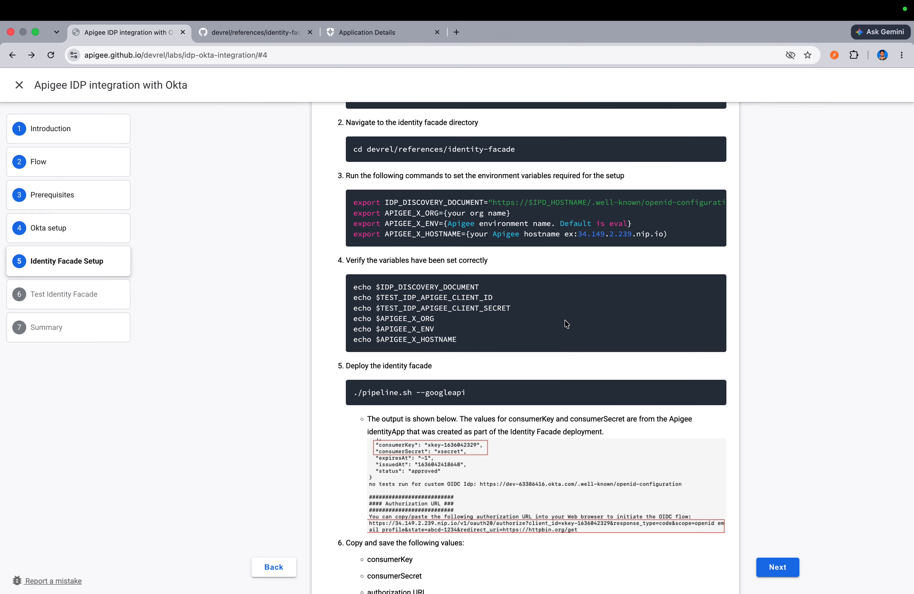
scroll(441, 226, up, 3)
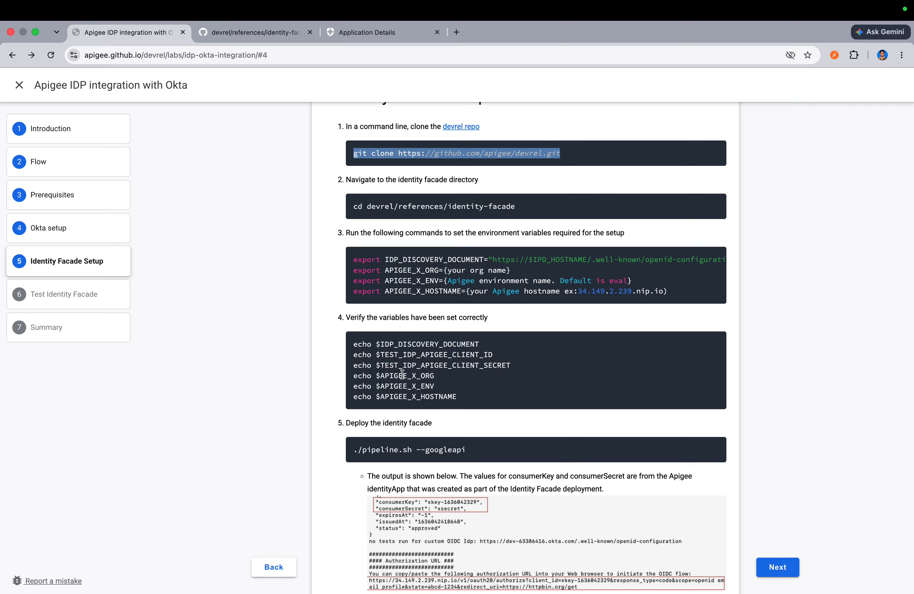
scroll(401, 374, down, 2)
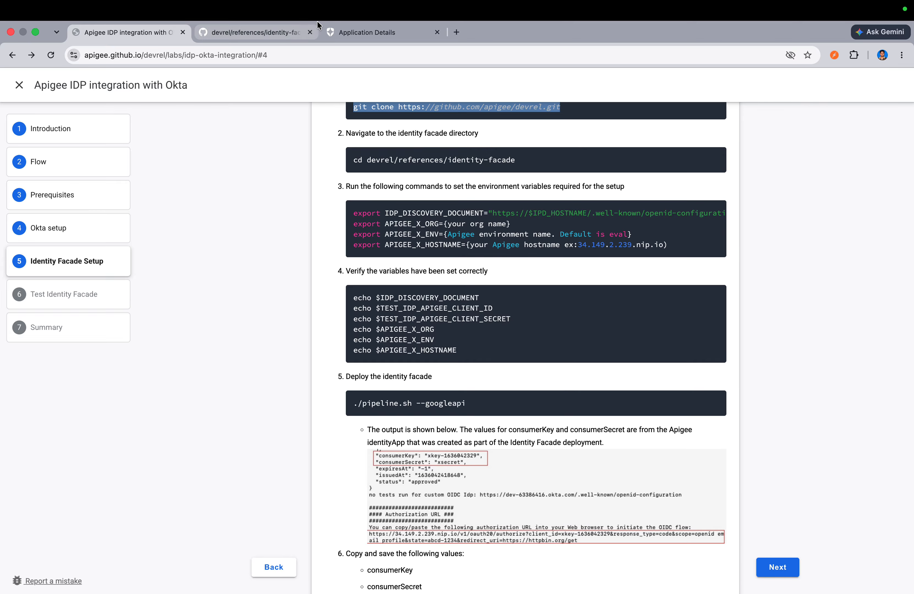
- Take the browser out of full screen and copy the git clone command for the devrel repo from the lab
click(34, 34)
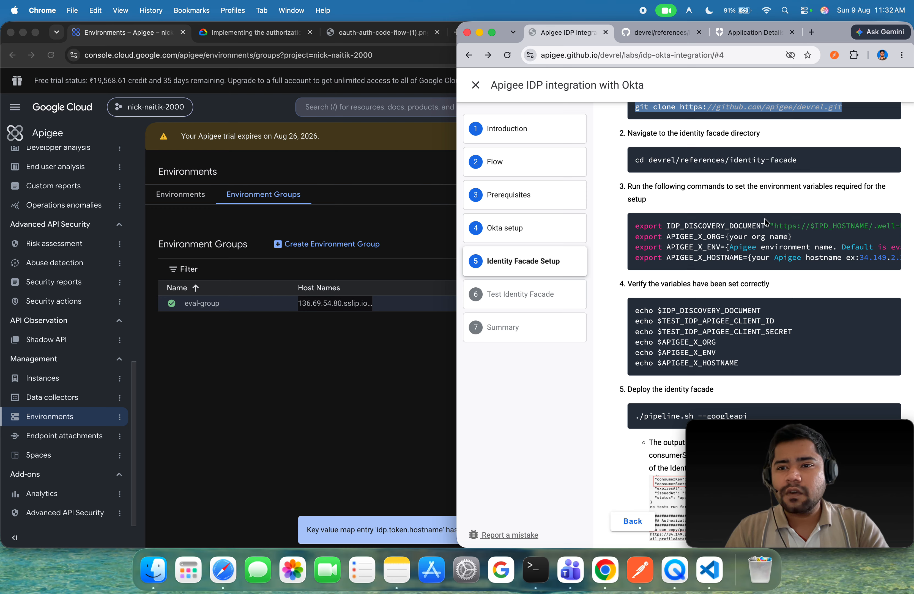
scroll(810, 232, up, 3)
click(856, 176)
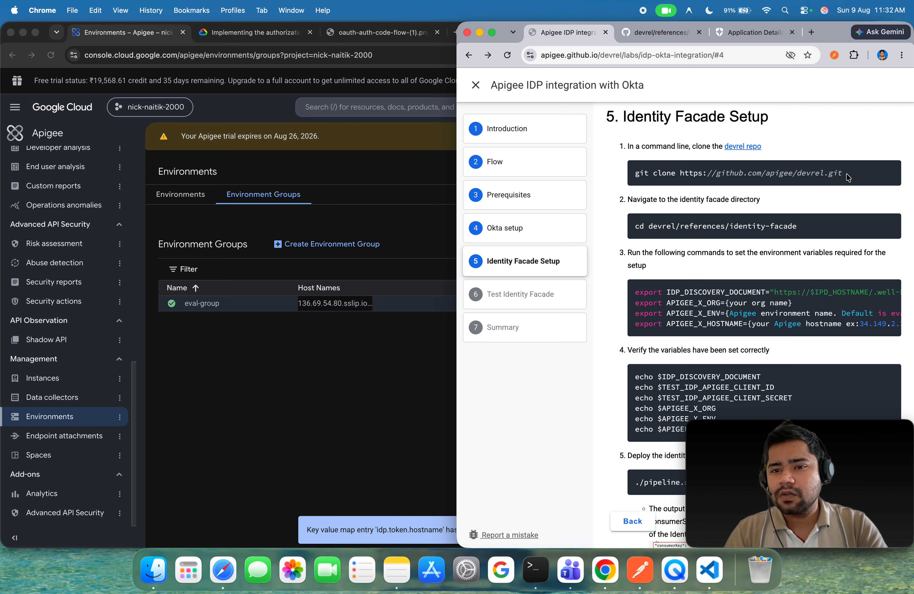
drag(849, 178, 609, 177)
key(super+c)
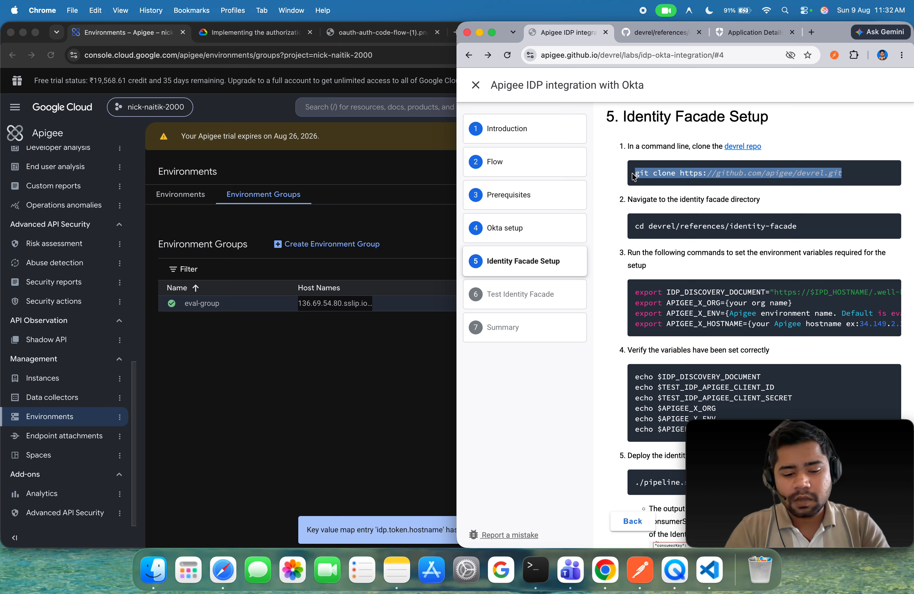
click(533, 571)
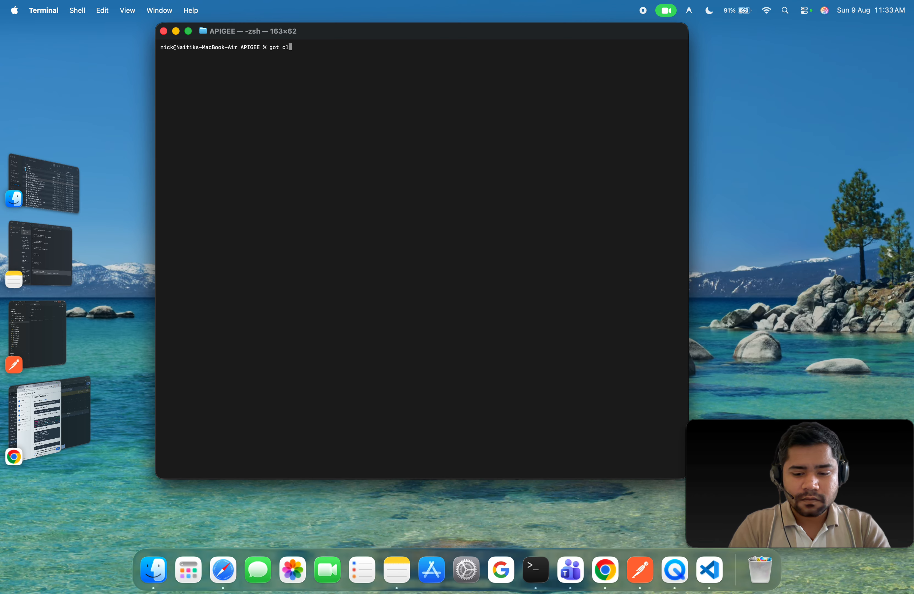
text(got clone)
key(super+v)
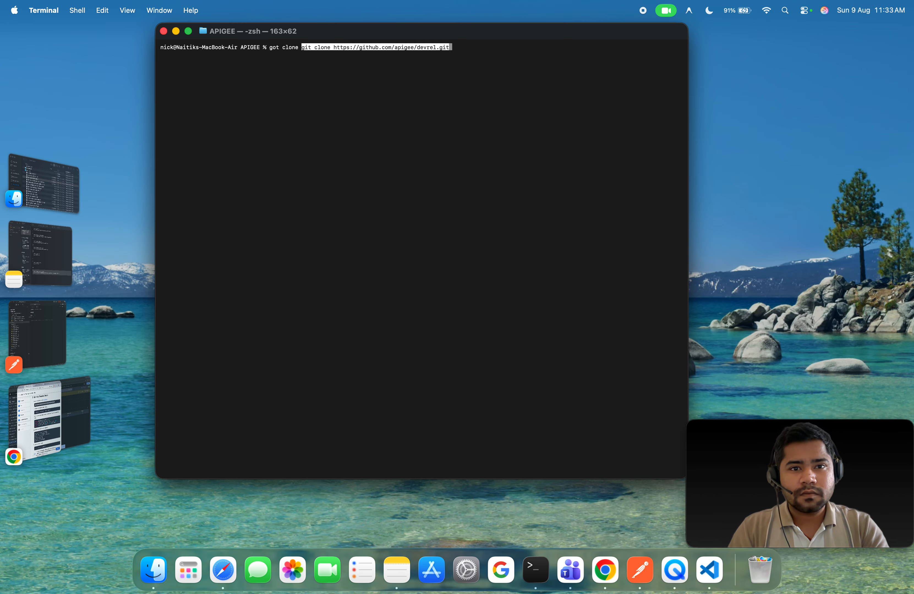
key(Left)
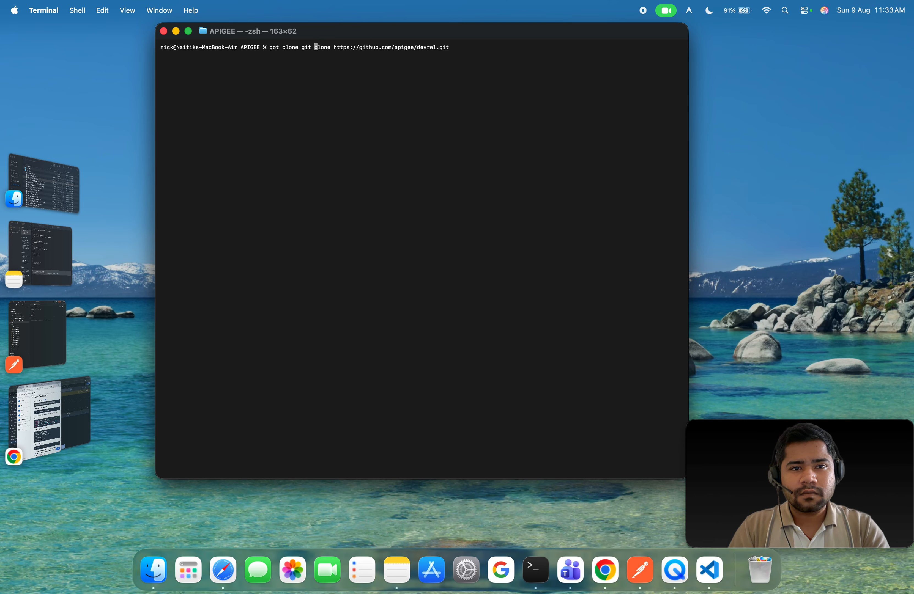
key(BackSpace)
key(BackSpace)
key(BackSpace)
key(BackSpace)
key(BackSpace)
key(BackSpace)
key(BackSpace)
key(BackSpace)
key(BackSpace)
key(BackSpace)
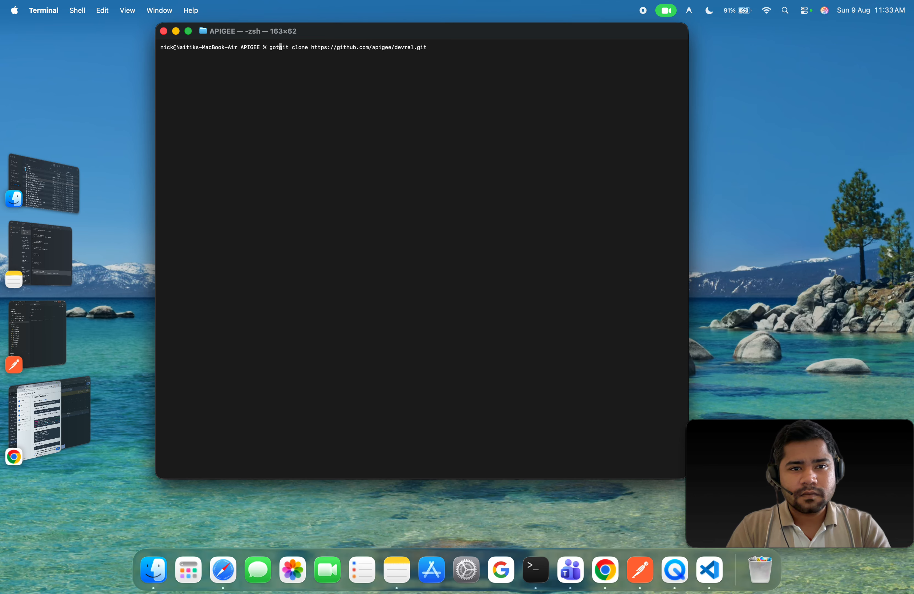
key(Return)
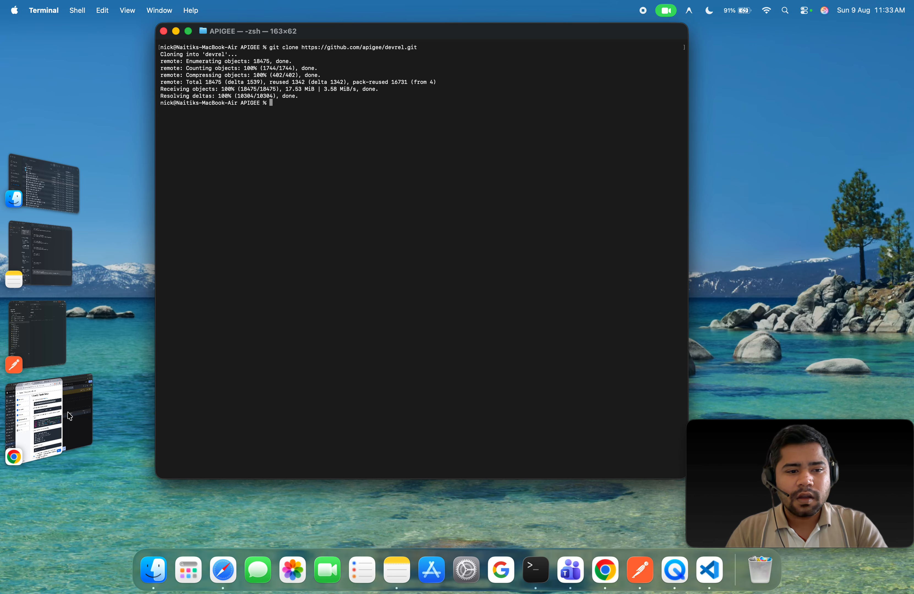
- Copy the lab's cd devrel/references/identity-facade command, run it in Terminal, and open that folder in Visual Studio Code
click(77, 411)
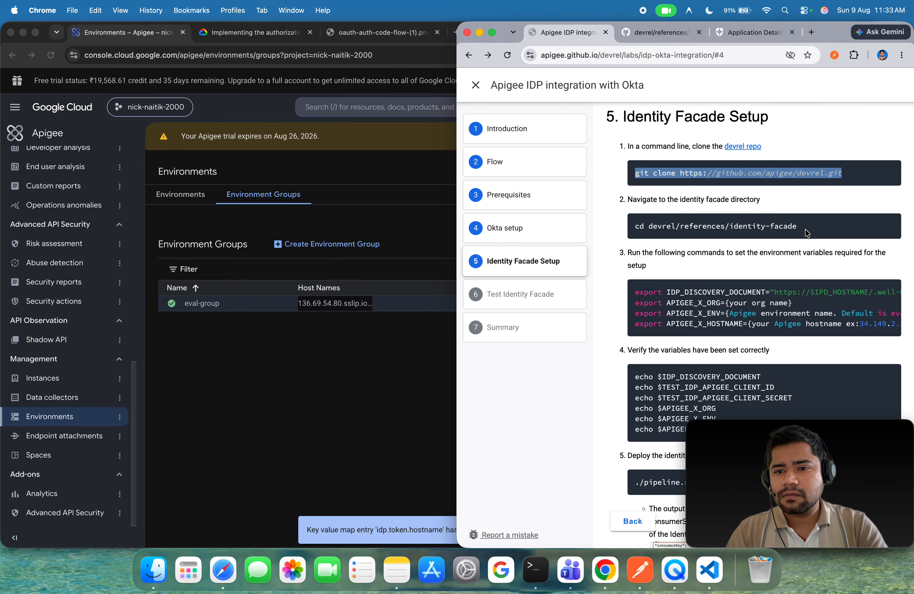
drag(806, 232, 635, 226)
key(super+c)
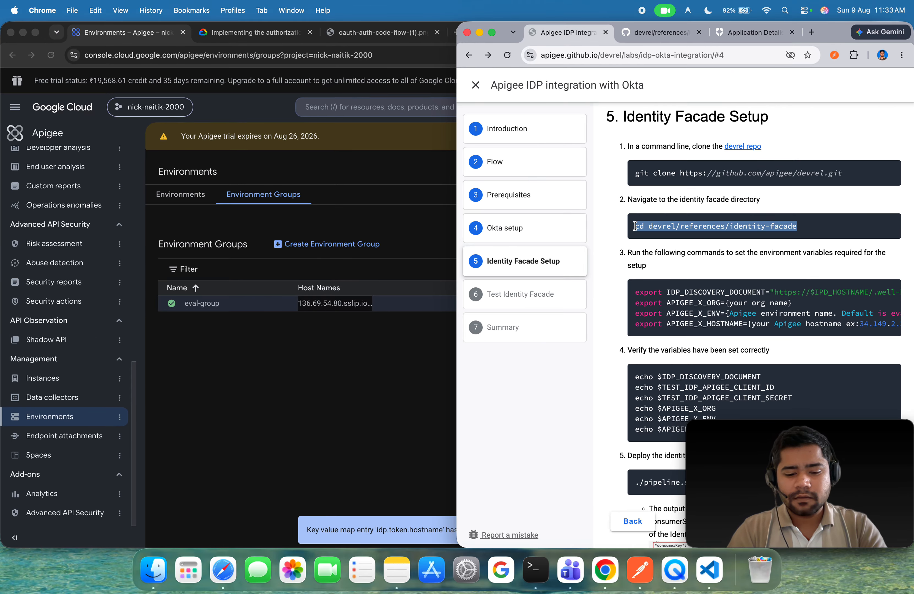
click(535, 570)
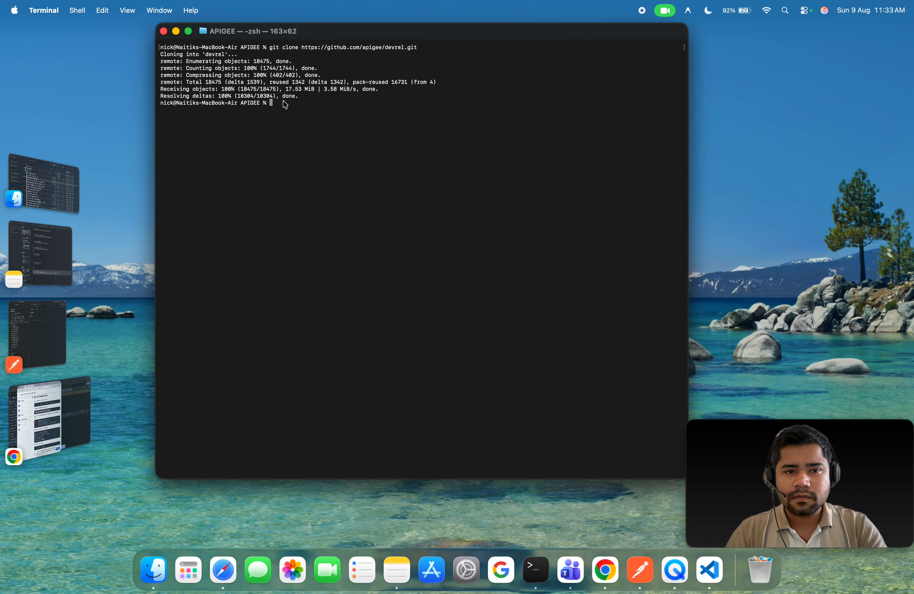
right_click(286, 104)
click(326, 127)
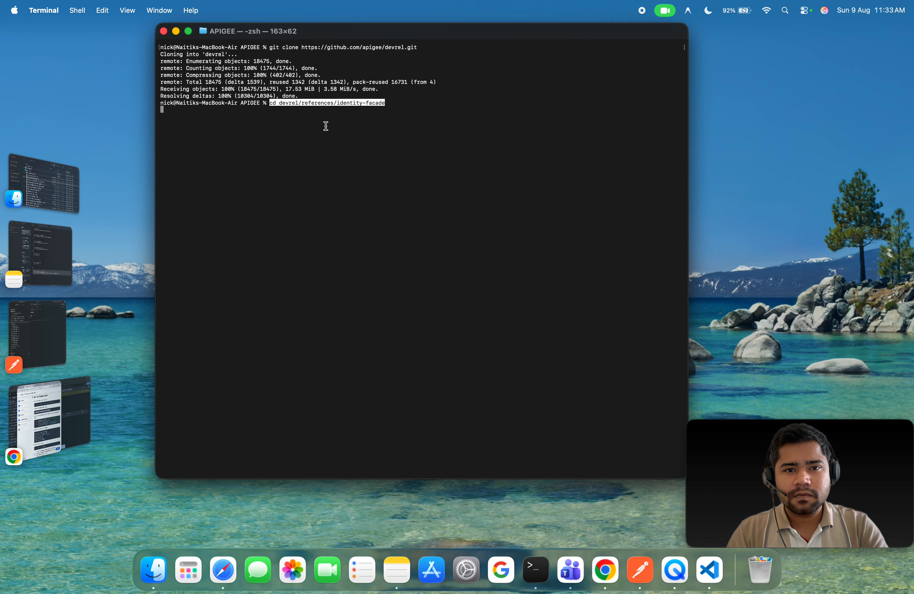
key(Return)
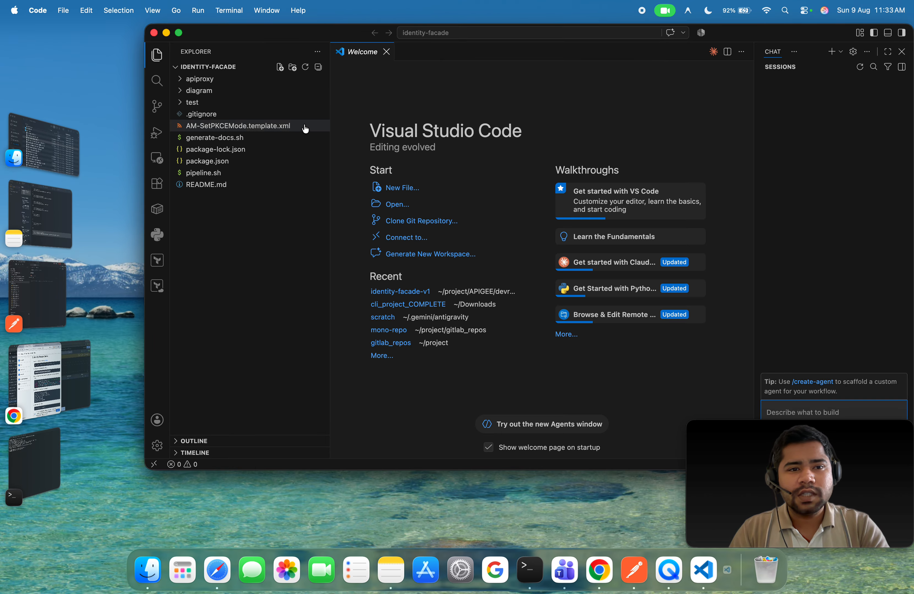
- Browse the apiproxy policies and proxies folders, and examine the AM-SetPKCEMode step in default.xml's PreFlow request
click(182, 80)
click(188, 92)
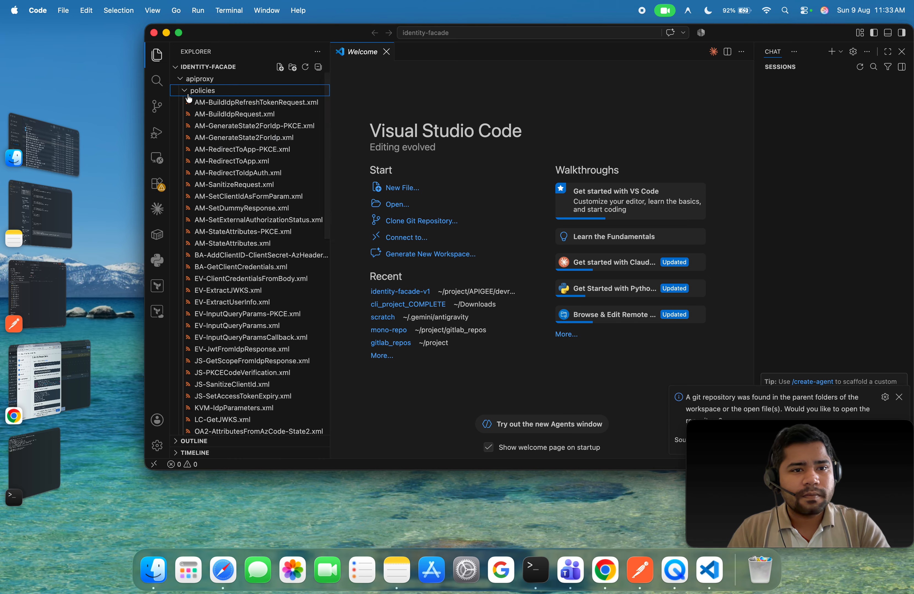
scroll(246, 219, down, 15)
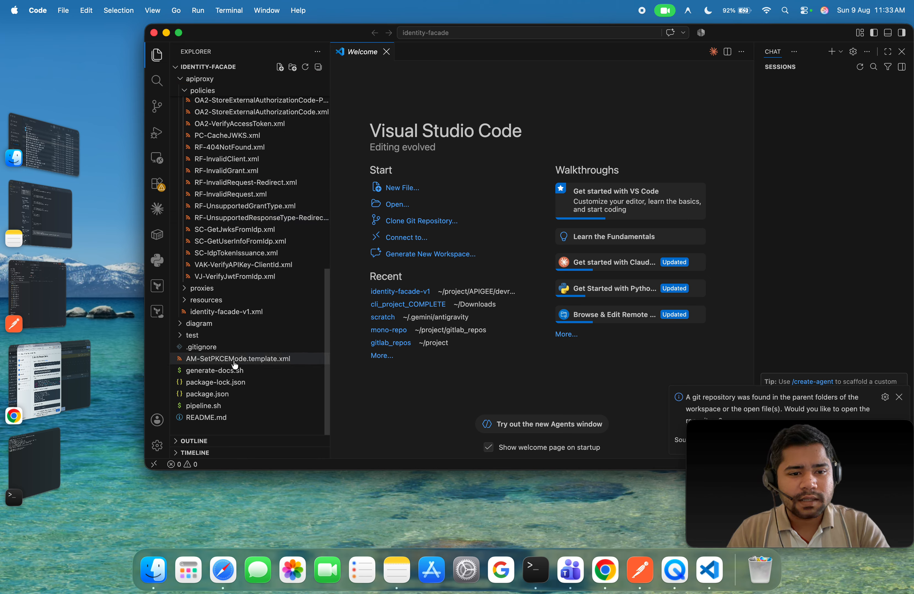
click(199, 292)
click(211, 300)
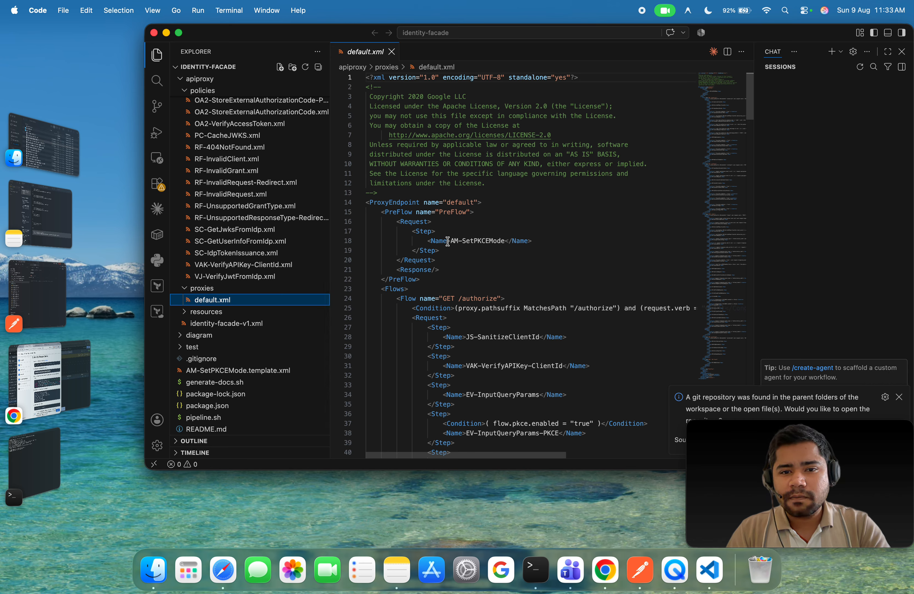
drag(450, 241, 507, 241)
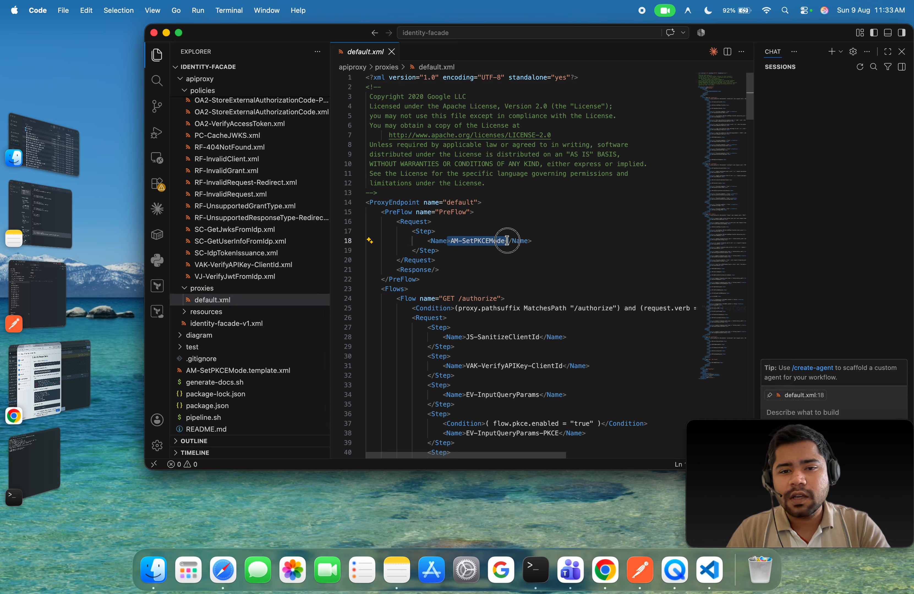
scroll(239, 152, up, 10)
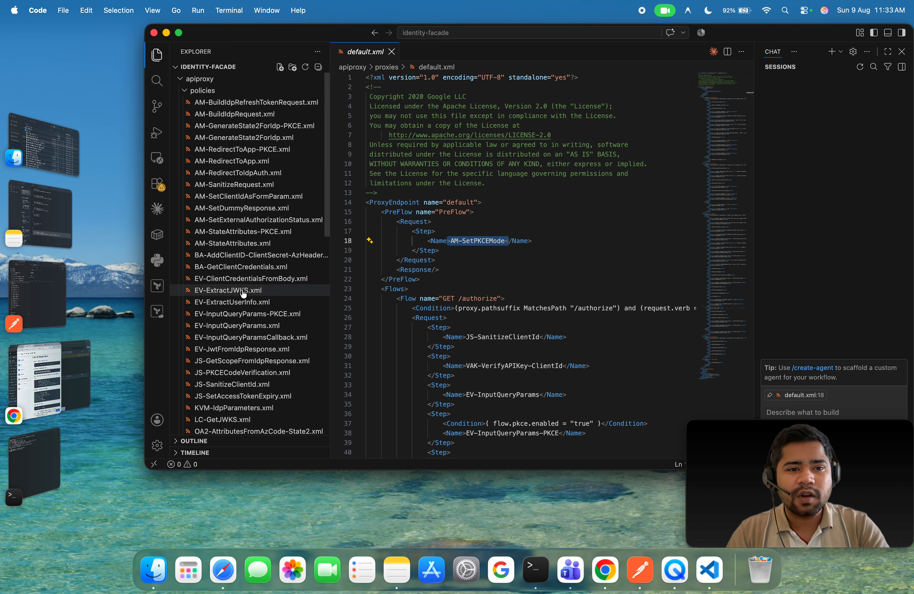
scroll(243, 294, down, 15)
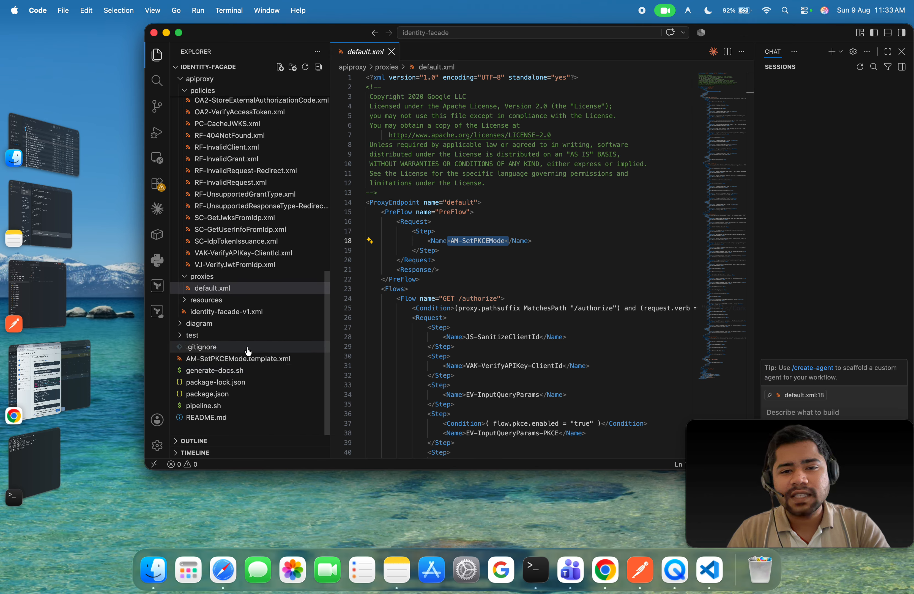
click(226, 365)
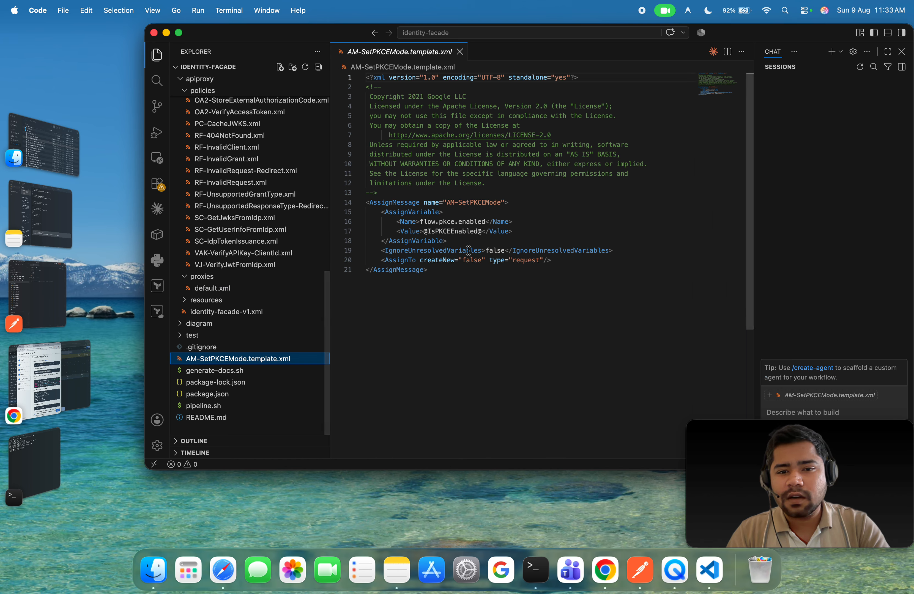
double_click(442, 232)
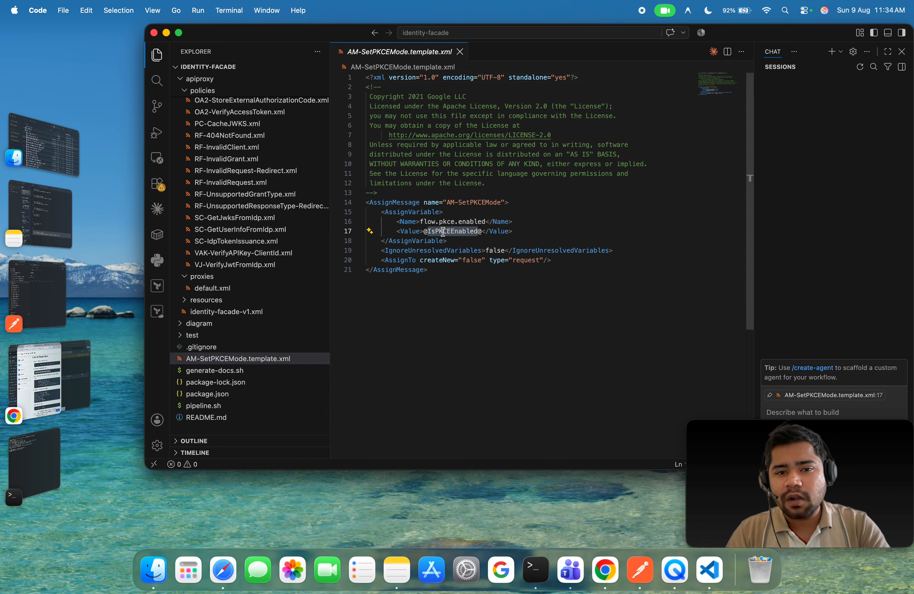
scroll(220, 133, up, 10)
scroll(221, 132, up, 3)
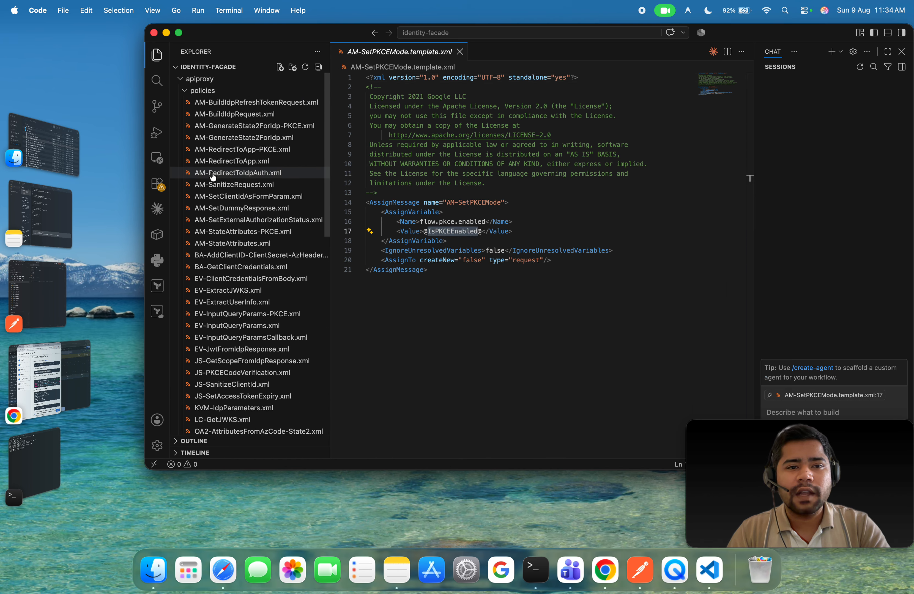
scroll(243, 231, down, 12)
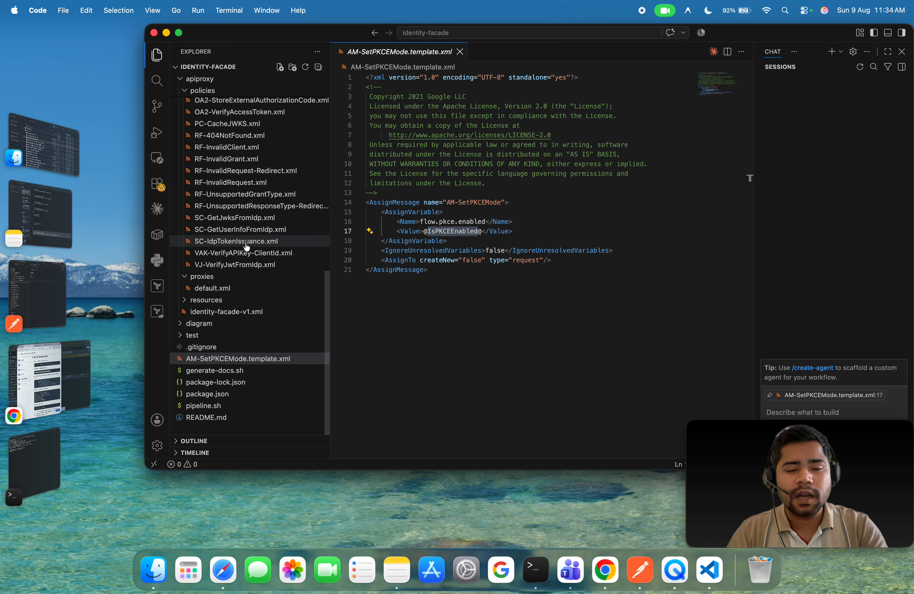
click(460, 273)
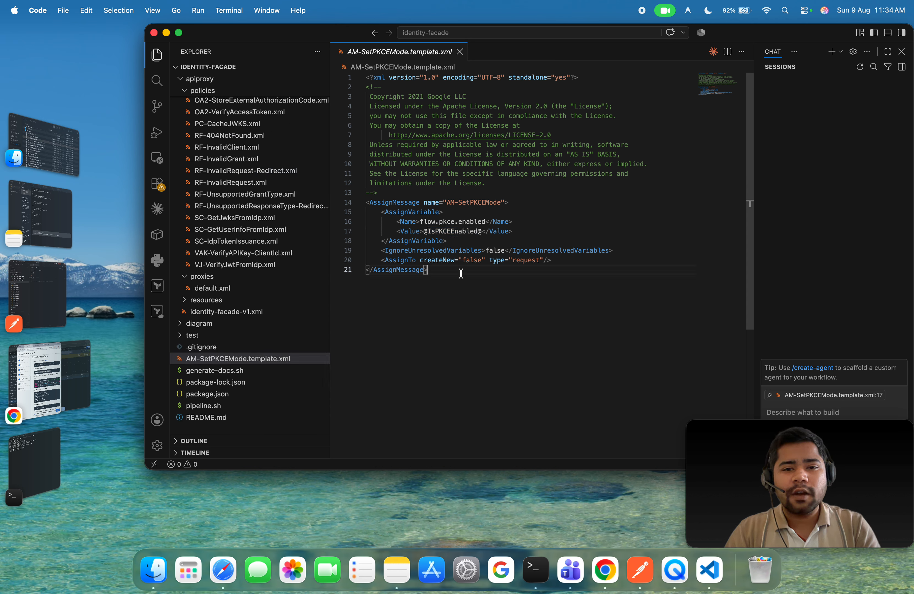
double_click(452, 231)
key(BackSpace)
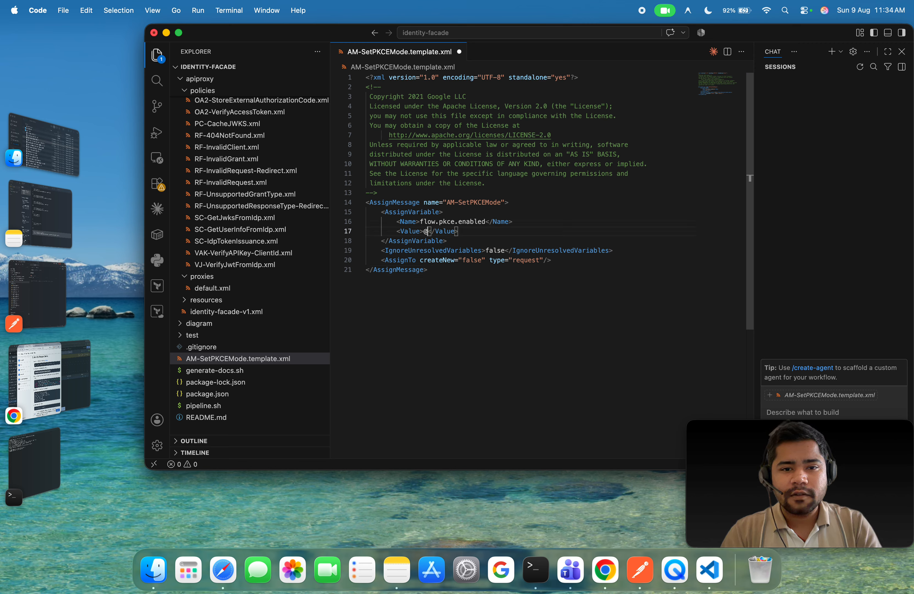
text(false)
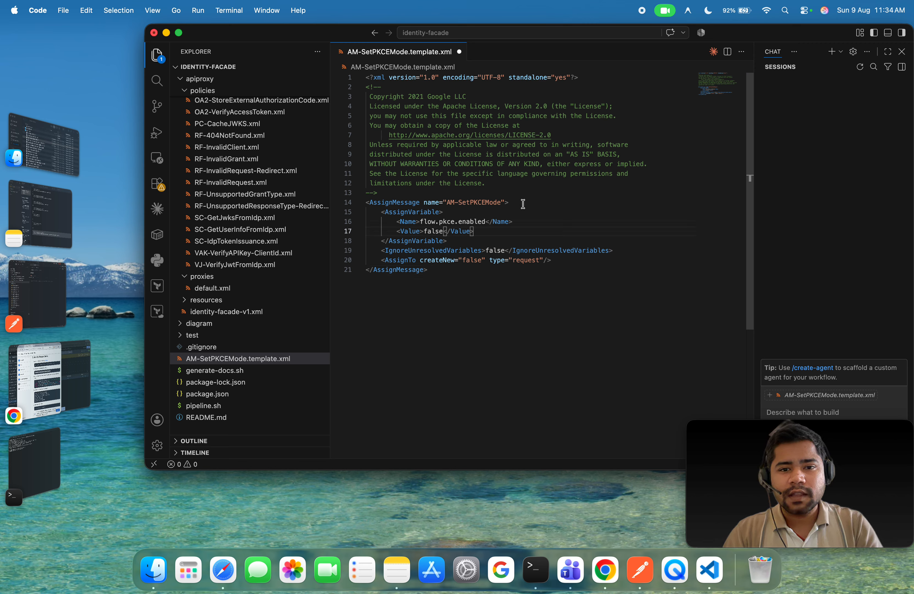
click(557, 216)
key(super+s)
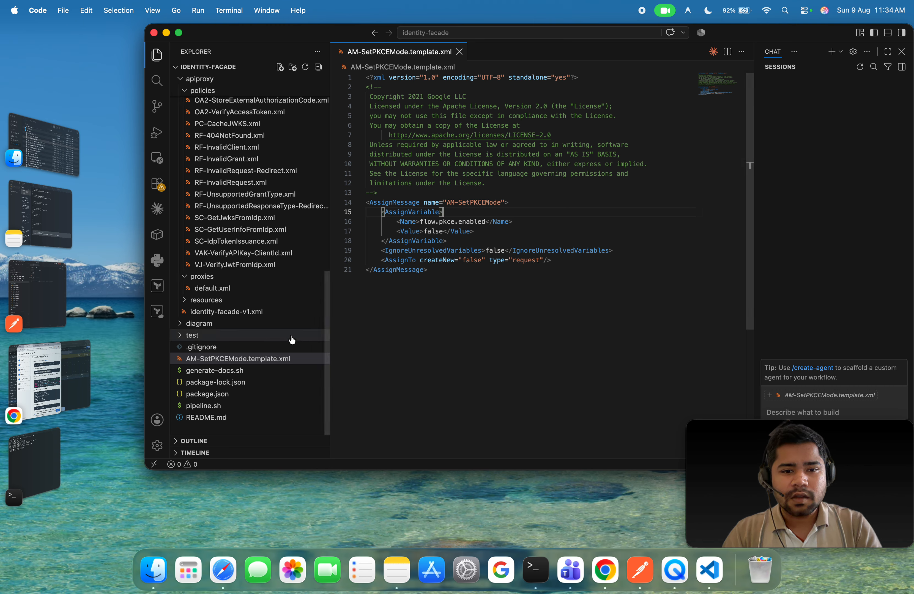
- Duplicate AM-BuildIdpRequest.xml within the policies folder to serve as the base for a new policy file
right_click(256, 366)
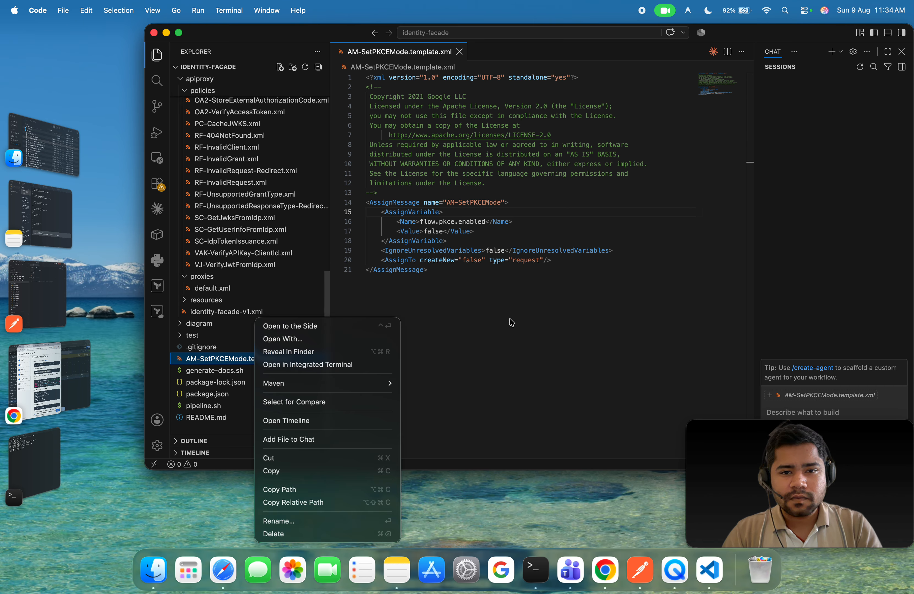
key(Escape)
double_click(478, 203)
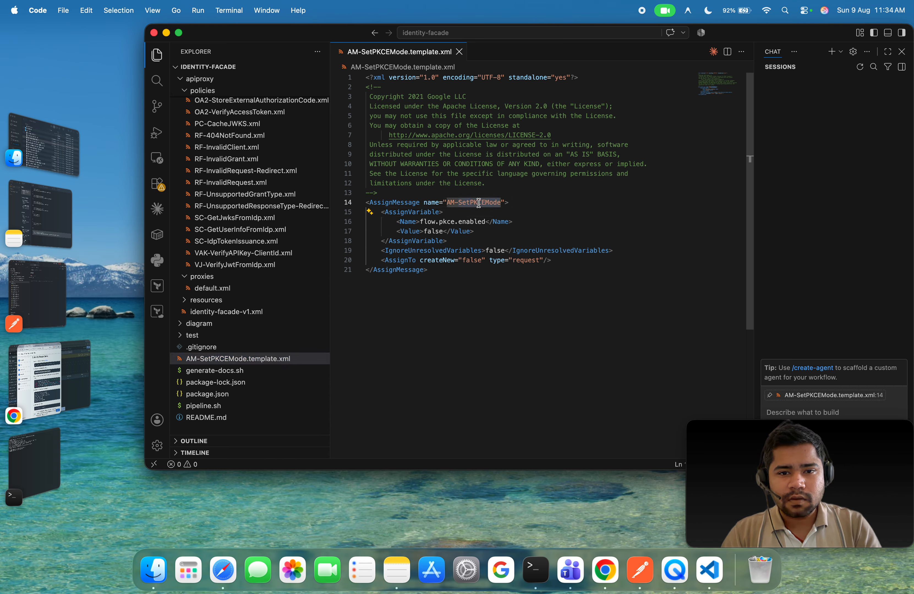
scroll(284, 251, up, 10)
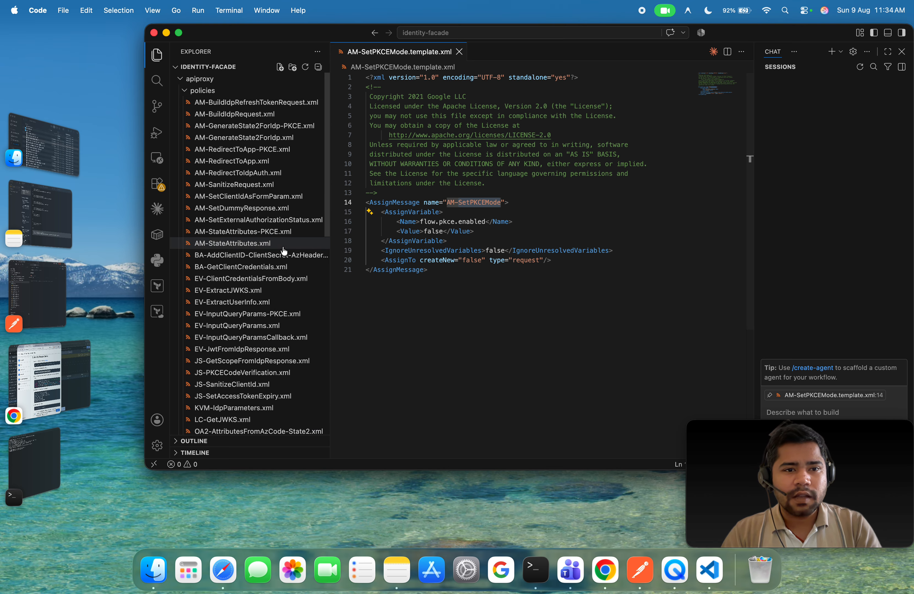
click(231, 114)
right_click(231, 114)
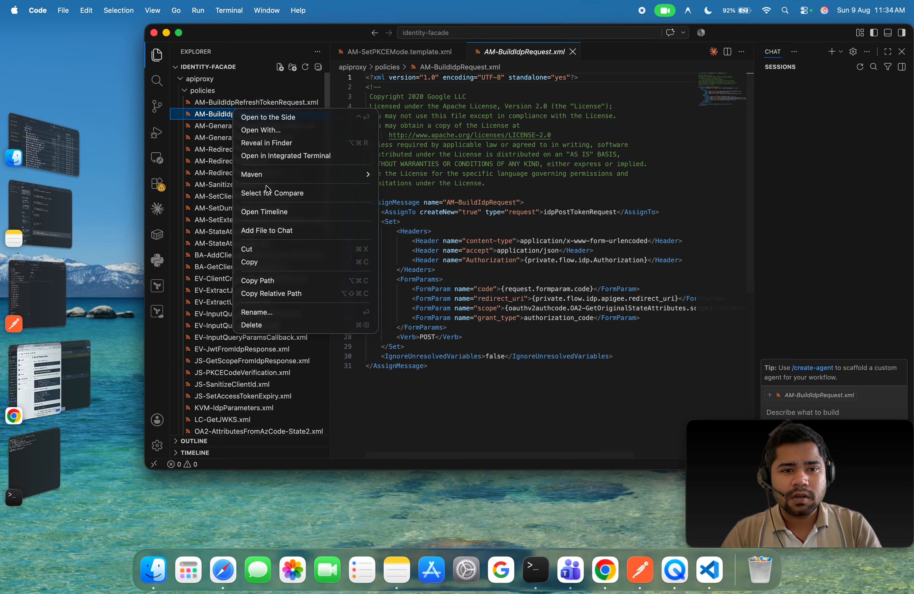
click(255, 263)
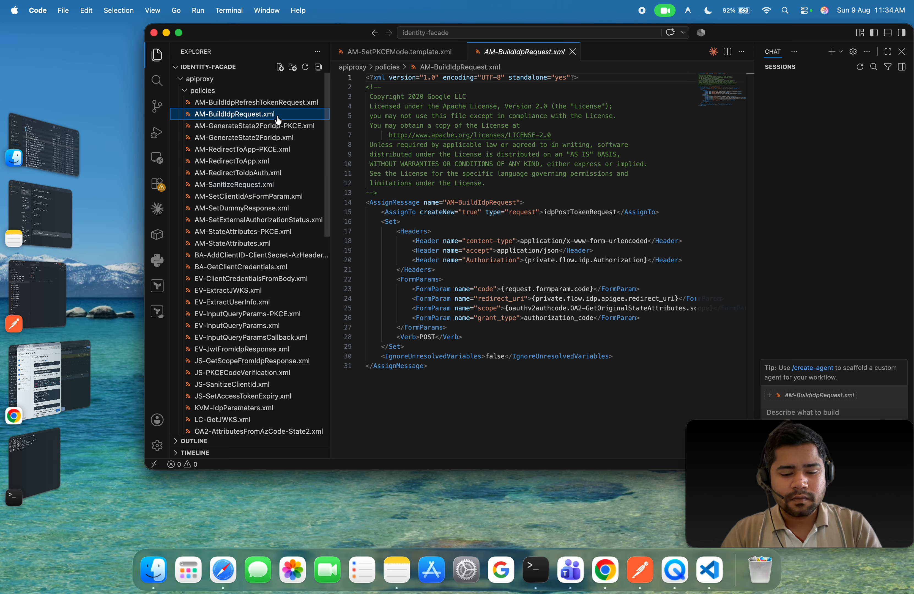
key(super+v)
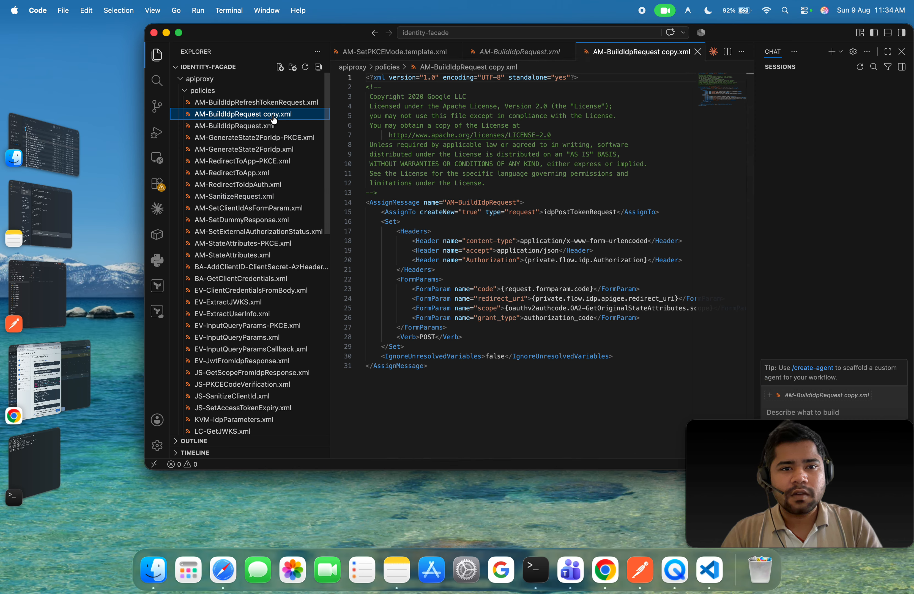
- Replace the entire contents of AM-BuildIdpRequest copy.xml with the full contents of AM-SetPKCEMode.template.xml
scroll(241, 373, down, 15)
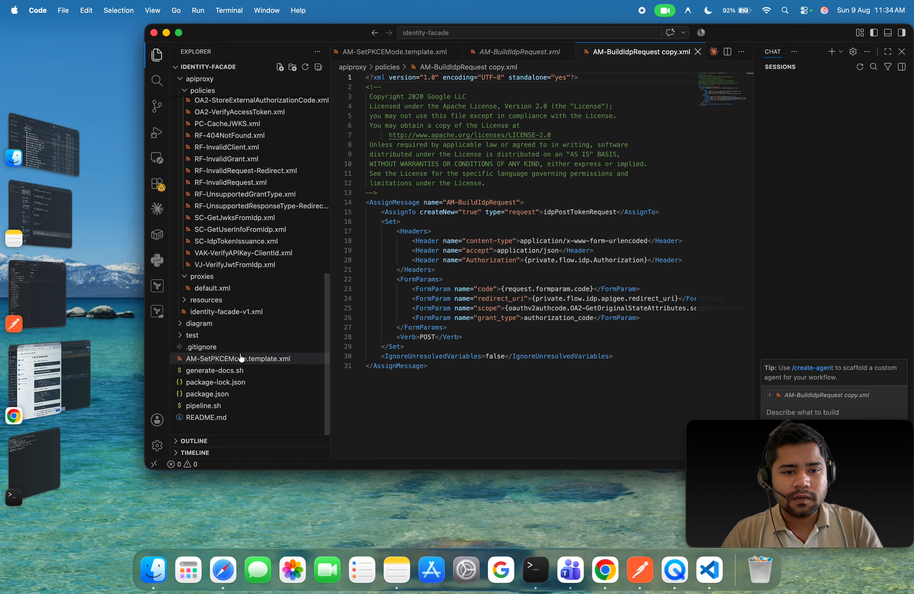
click(239, 358)
click(544, 245)
key(super+a)
key(super+c)
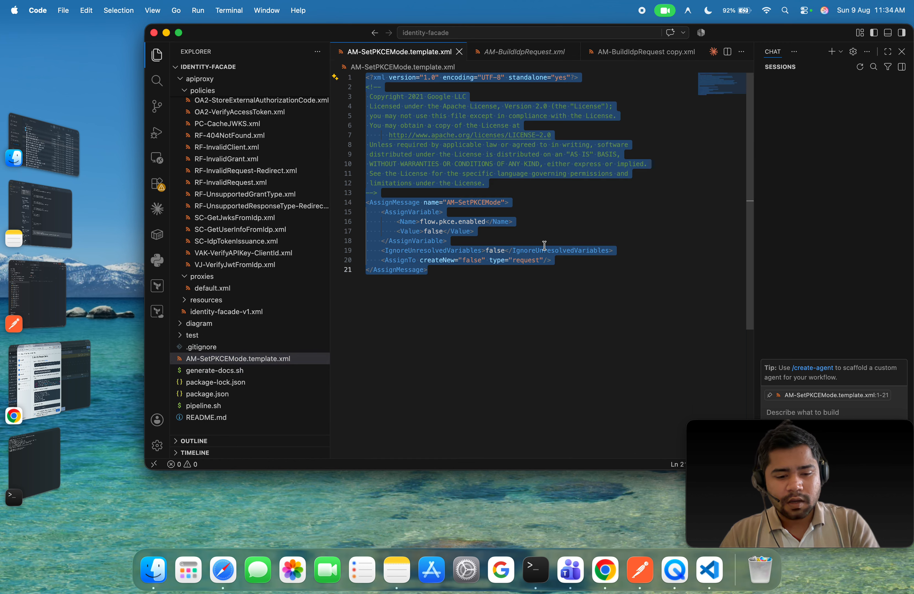
scroll(292, 180, up, 10)
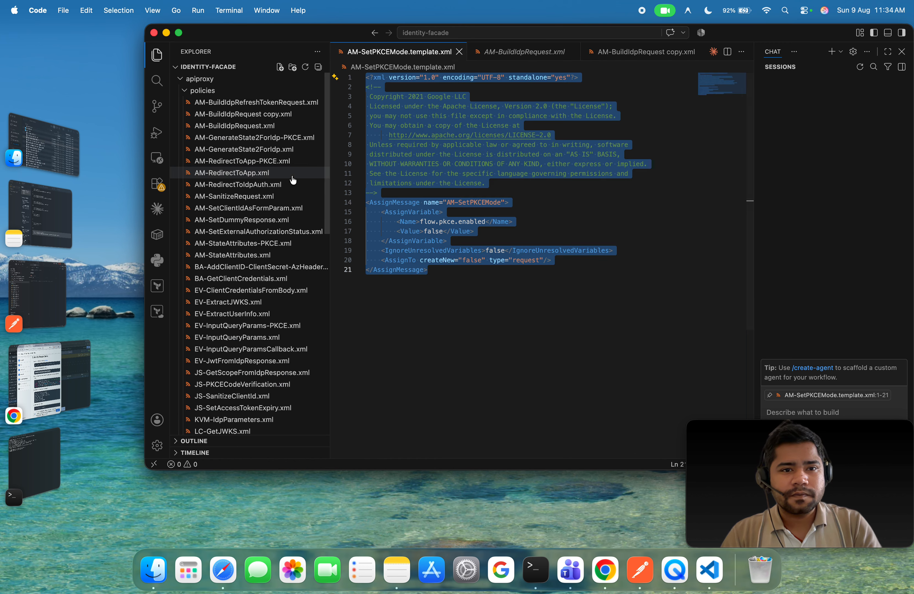
click(261, 116)
click(548, 249)
key(super+a)
key(BackSpace)
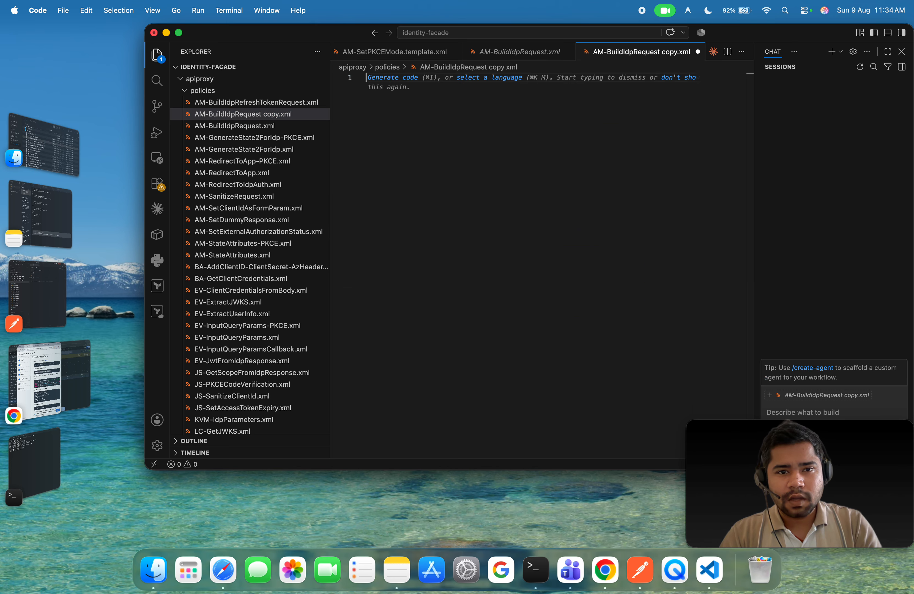
key(super+v)
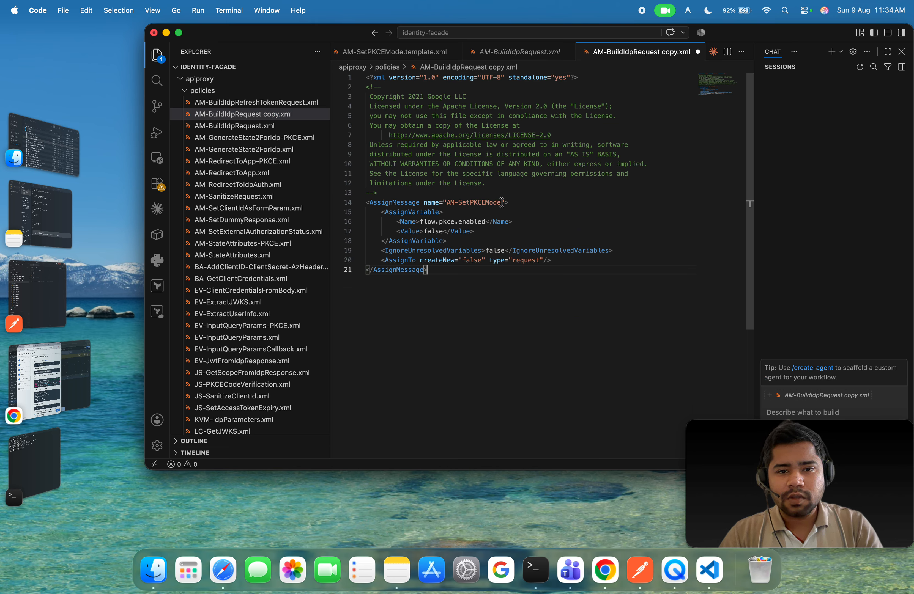
- Rename the duplicated policy file to AM-SetPKCEMode.xml, reusing the policy name from its AssignMessage element, and save it
drag(501, 202, 448, 202)
key(super+c)
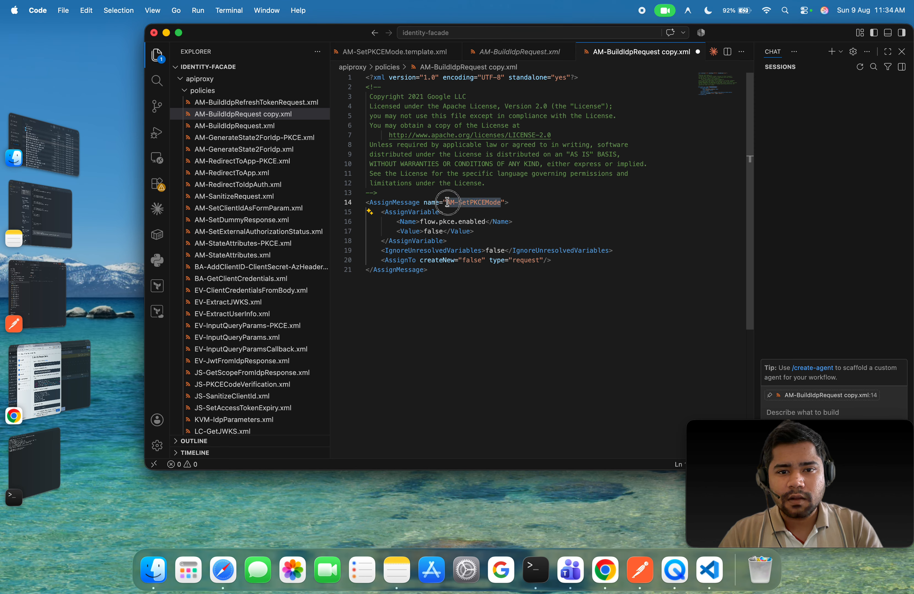
click(254, 115)
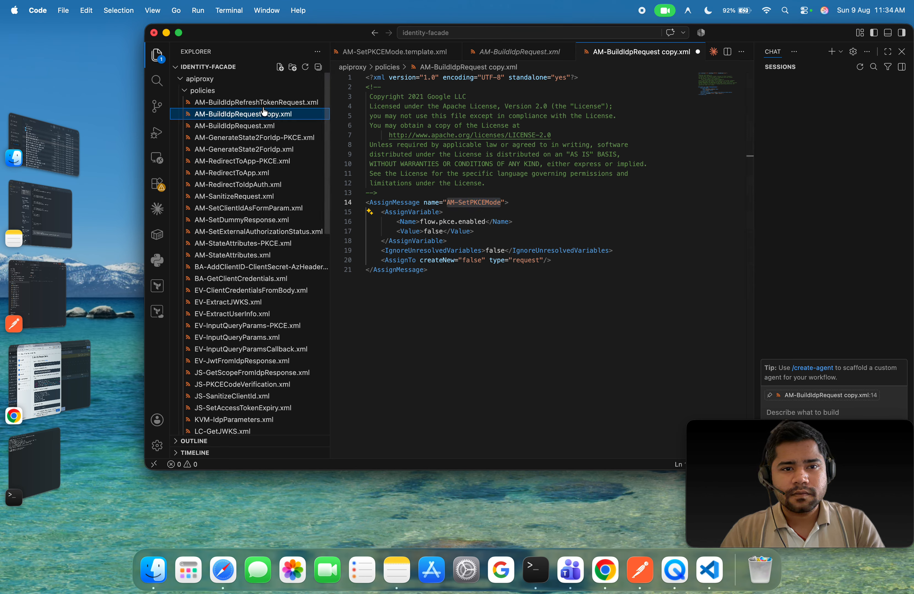
right_click(257, 117)
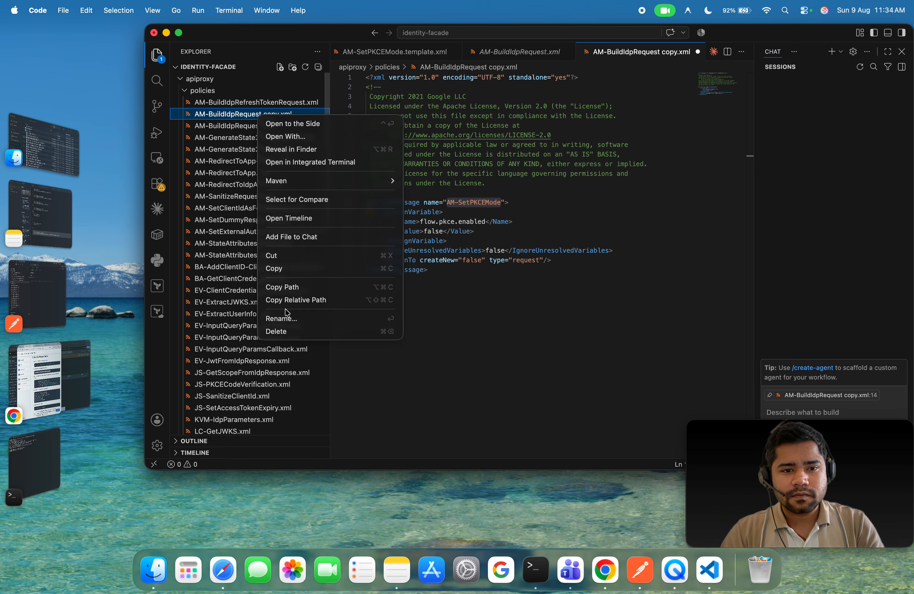
click(287, 318)
key(BackSpace)
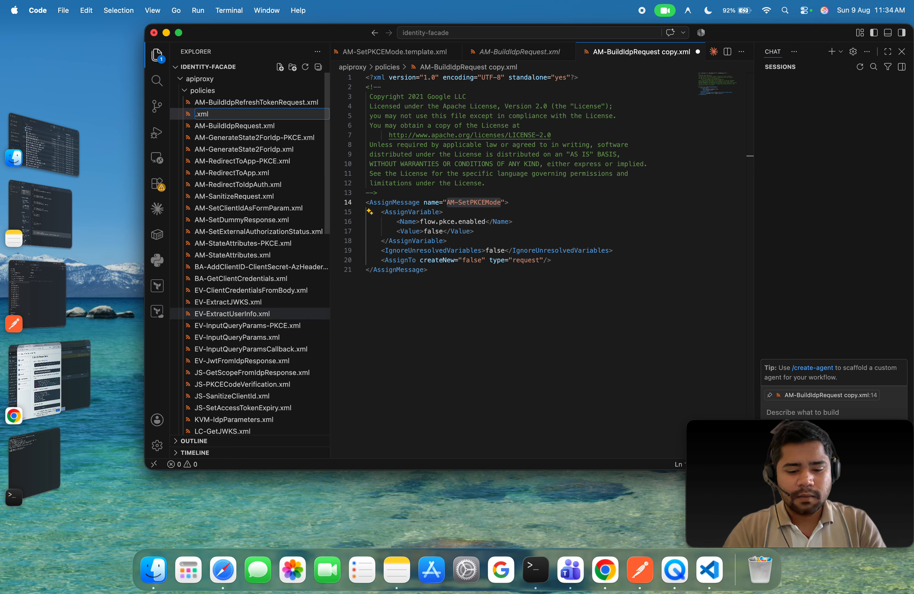
key(super+v)
key(Return)
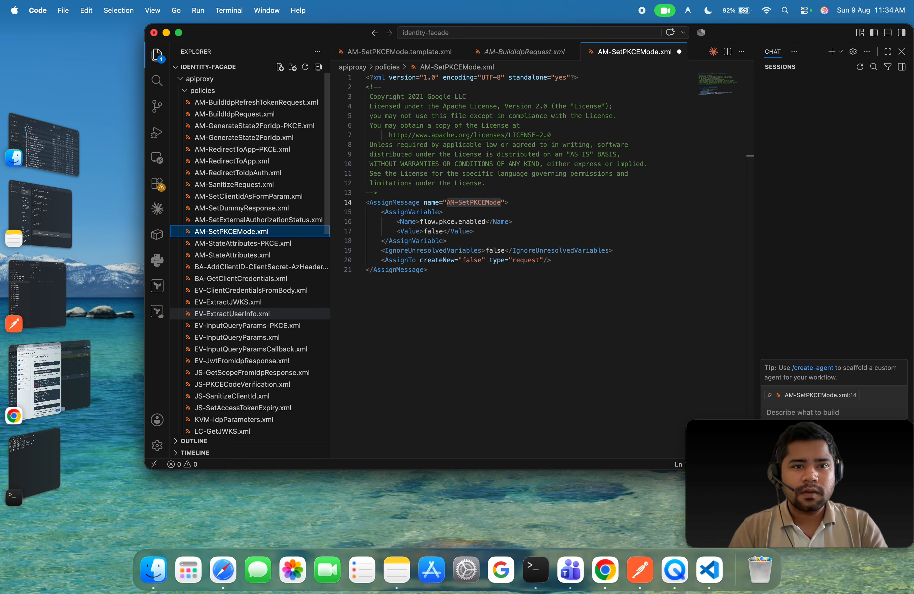
click(506, 316)
key(super+s)
- In Terminal, list the identity-facade folder and archive the proxy by running zip -r identity-facade-v1.zip apiproxy/
scroll(286, 268, down, 10)
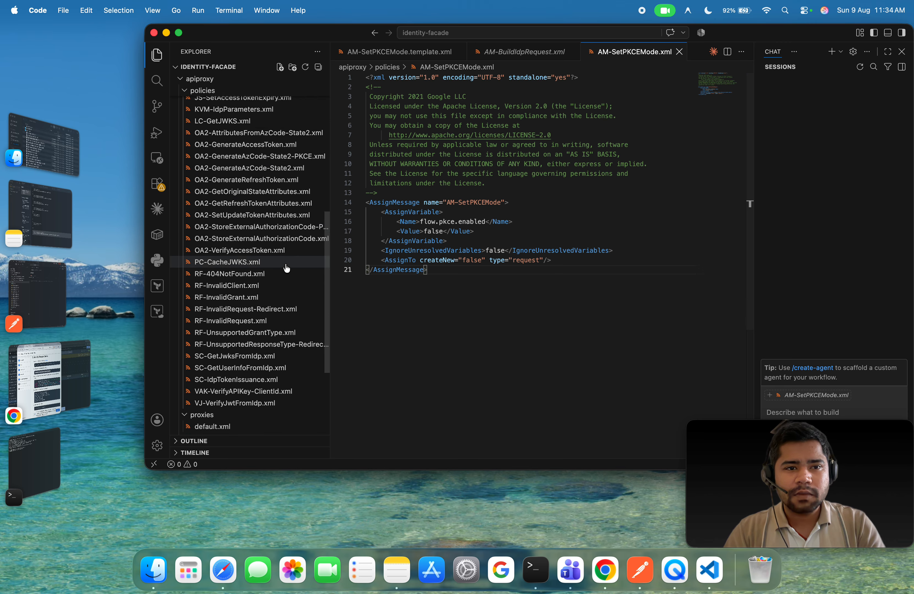
scroll(286, 268, down, 5)
click(534, 570)
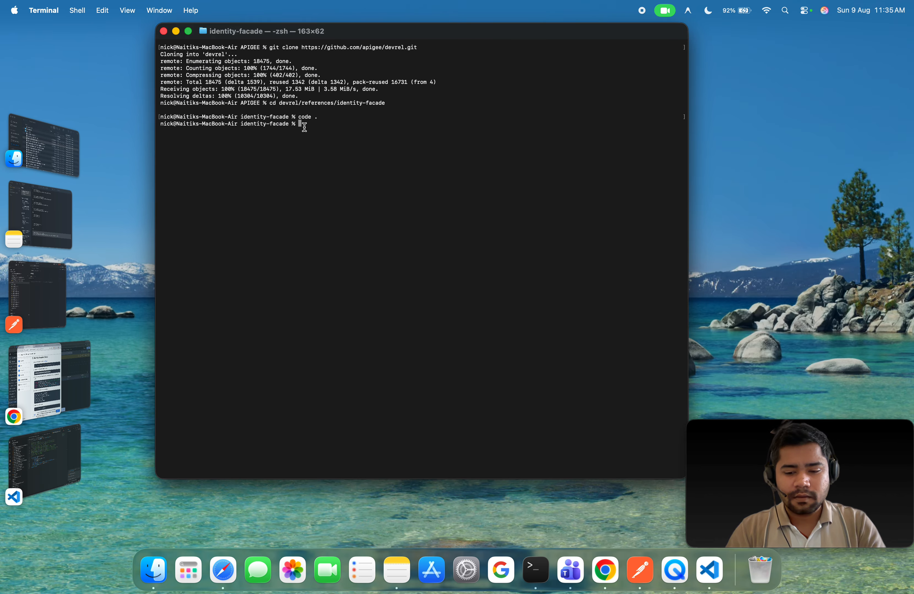
text(ls)
key(Return)
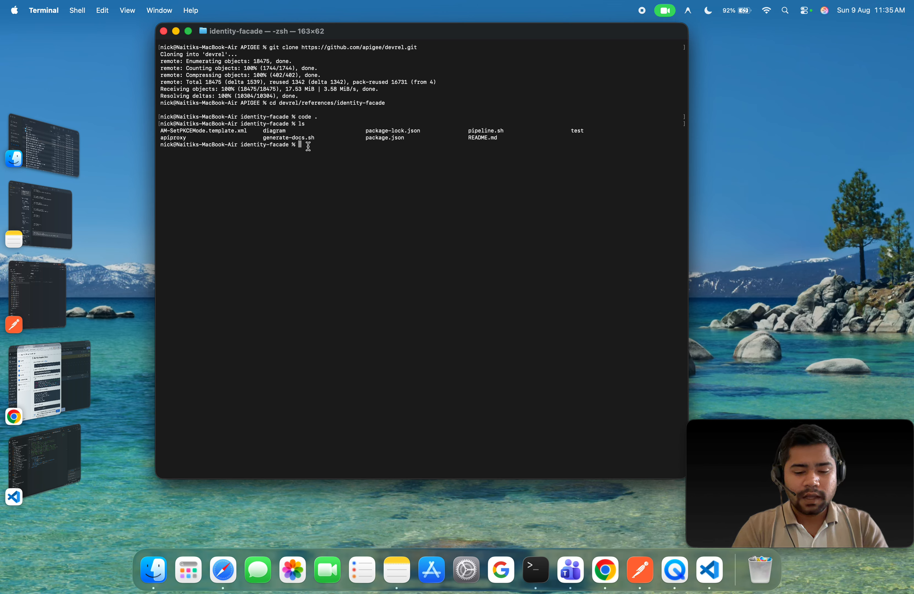
text(zip -r identity-facade-v1.zip a)
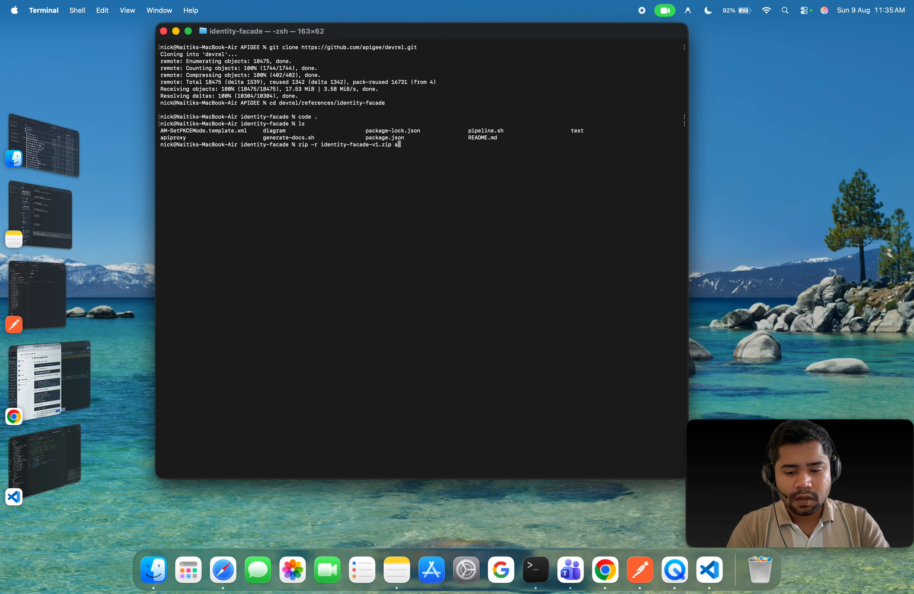
key(Tab)
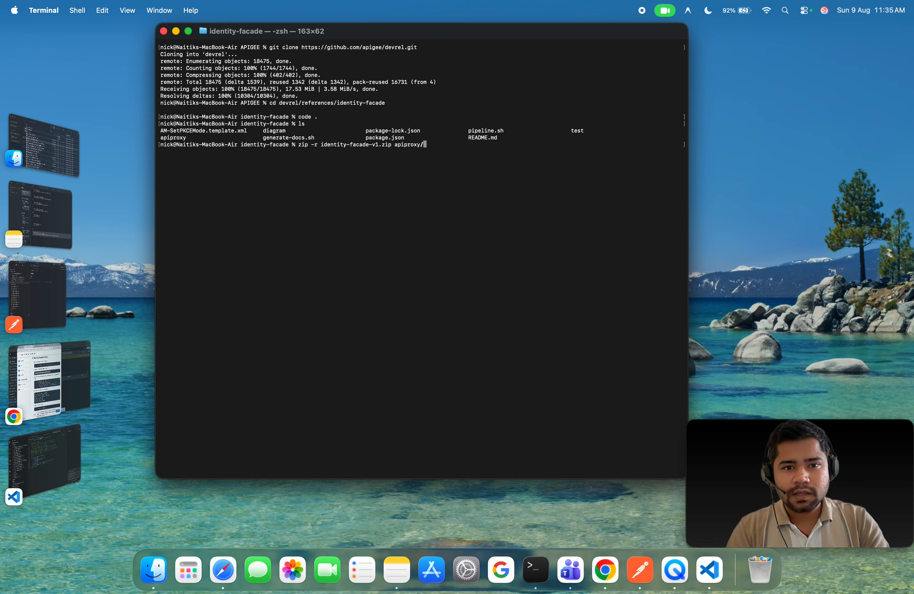
key(Return)
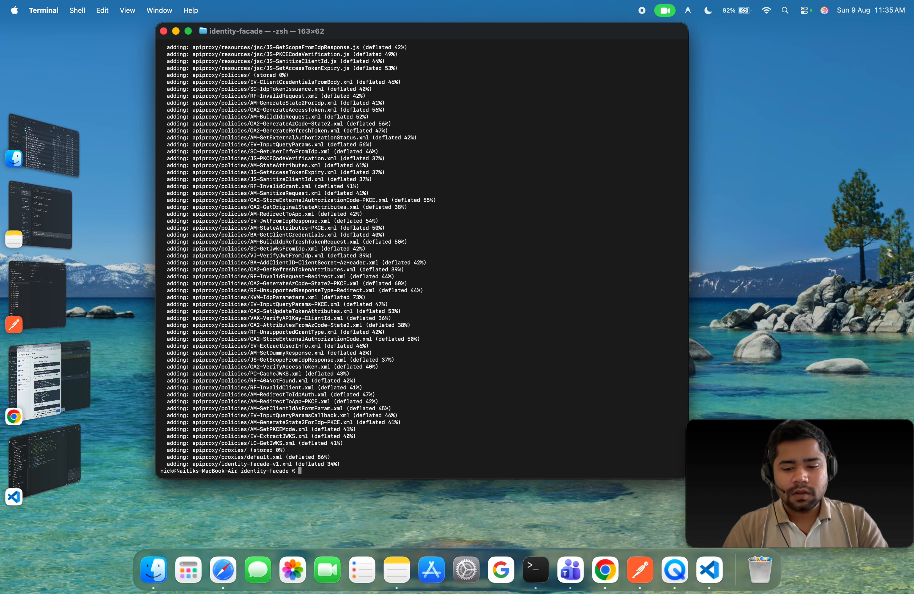
- Clear the terminal and list the folder again to check for identity-facade-v1.zip
text(clear)
key(Return)
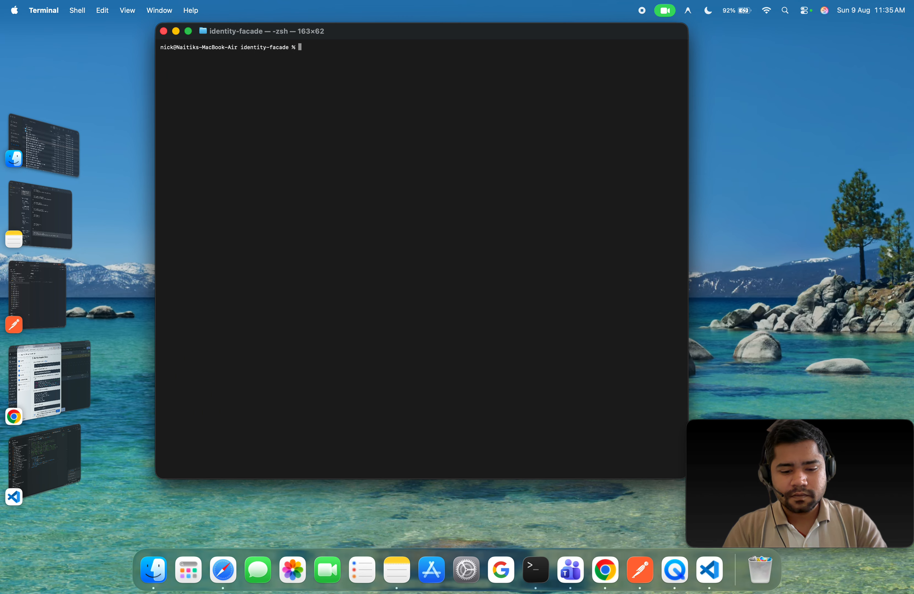
text(ls)
key(Return)
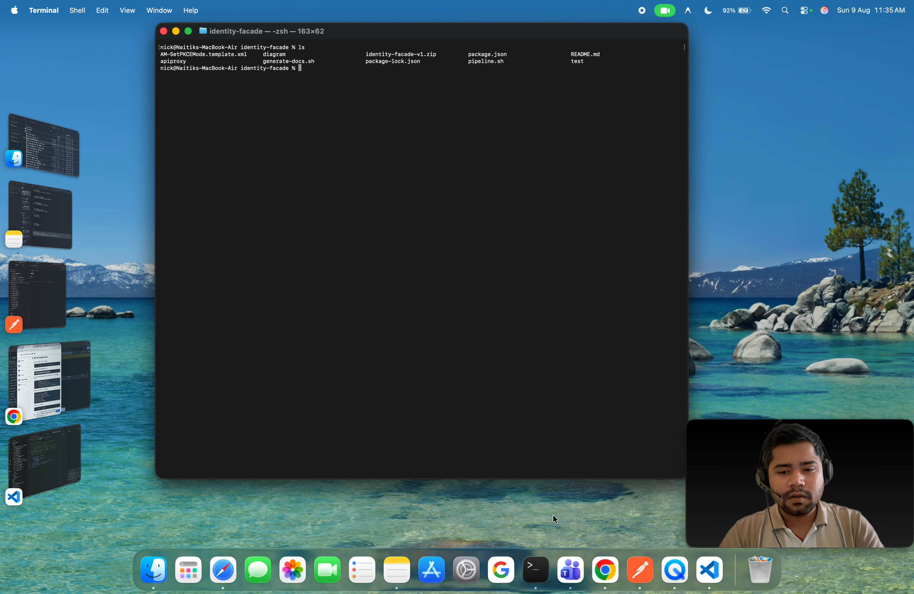
- Switch to the Apigee console in Chrome, go to API proxies and start creating a new proxy
click(44, 389)
click(235, 316)
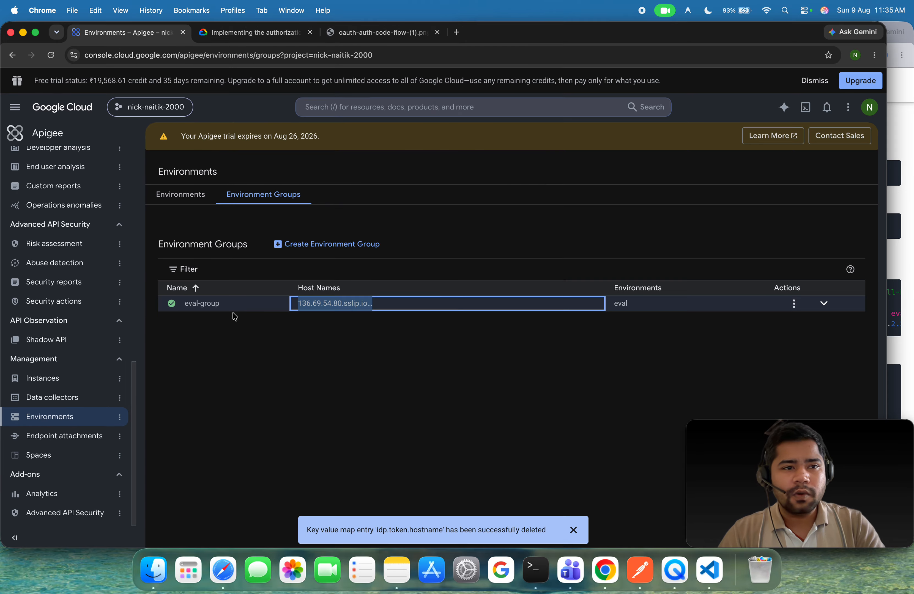
scroll(58, 270, up, 10)
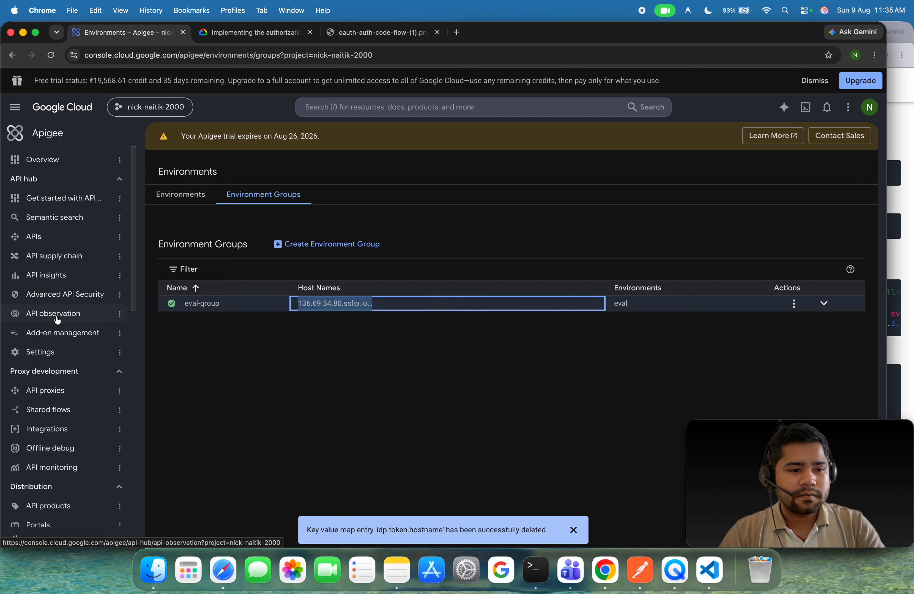
click(57, 390)
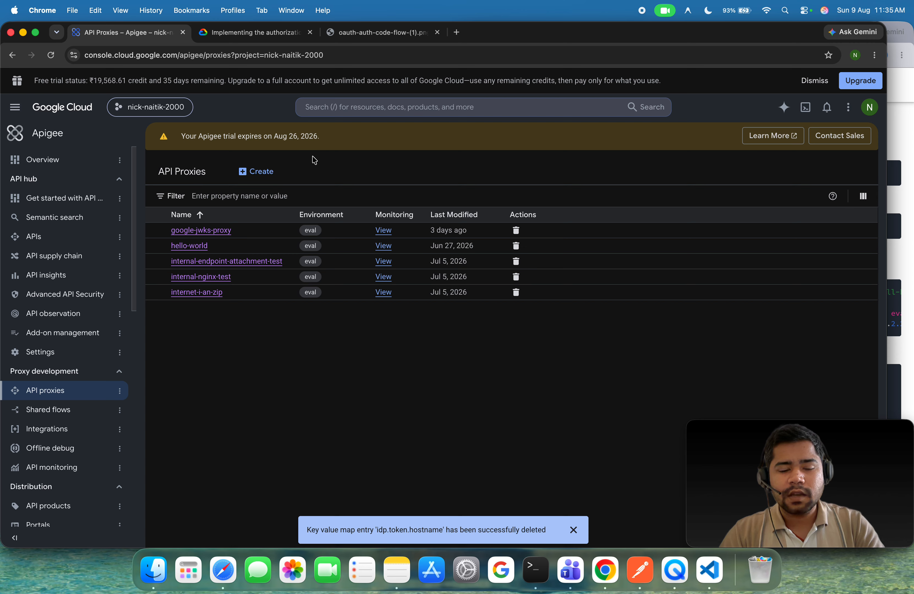
click(268, 175)
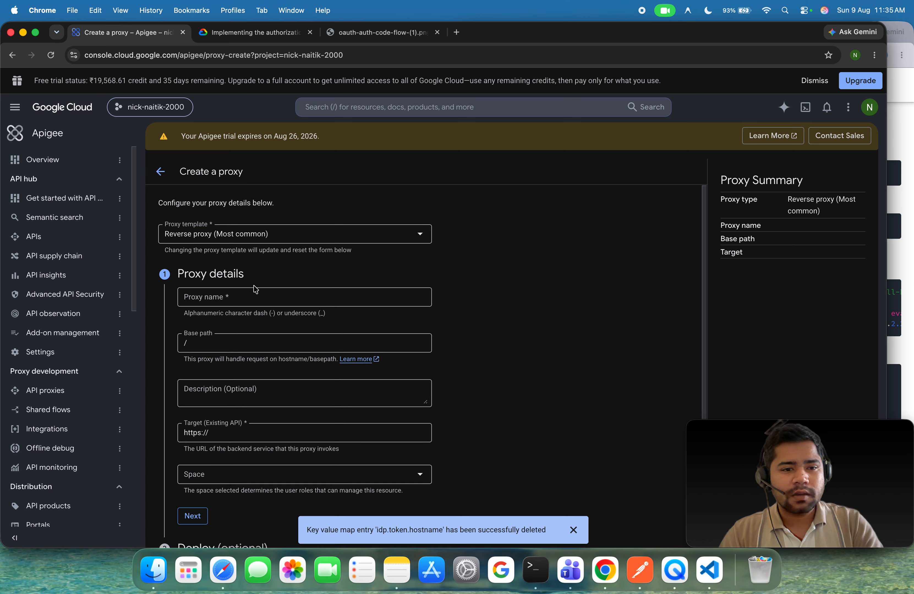
click(247, 298)
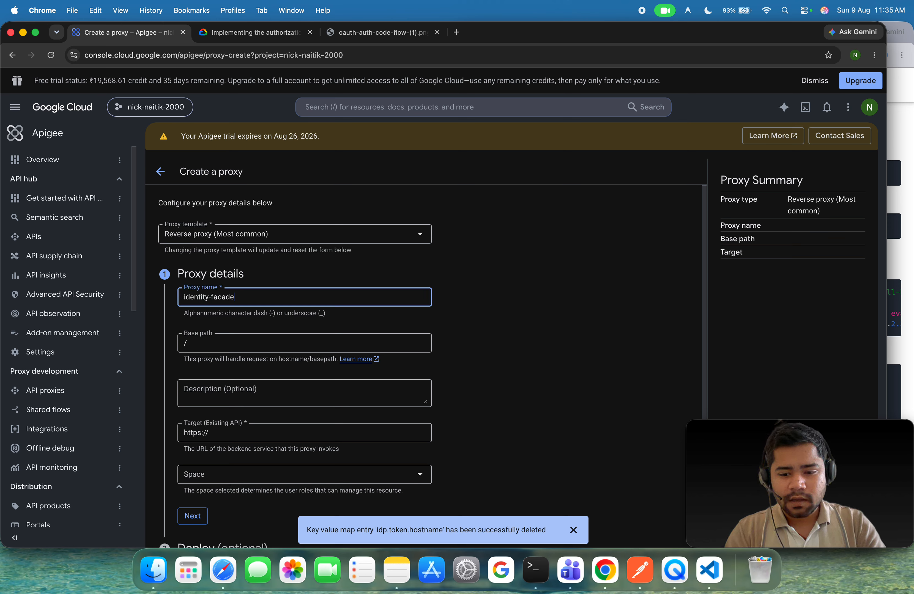
click(231, 349)
scroll(270, 392, down, 2)
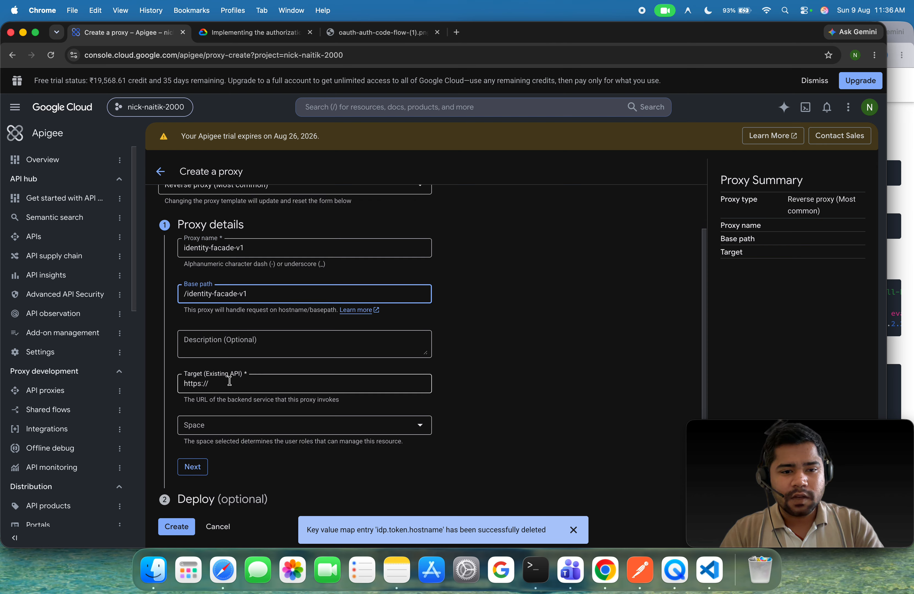
click(230, 382)
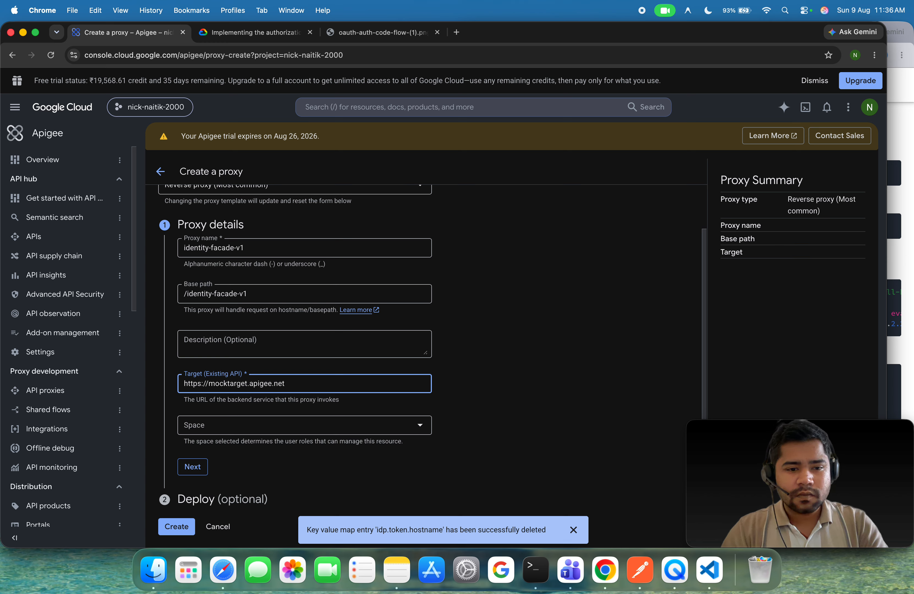
- Complete the proxy details without assigning a space, skip the optional deployment settings and create the proxy
click(239, 429)
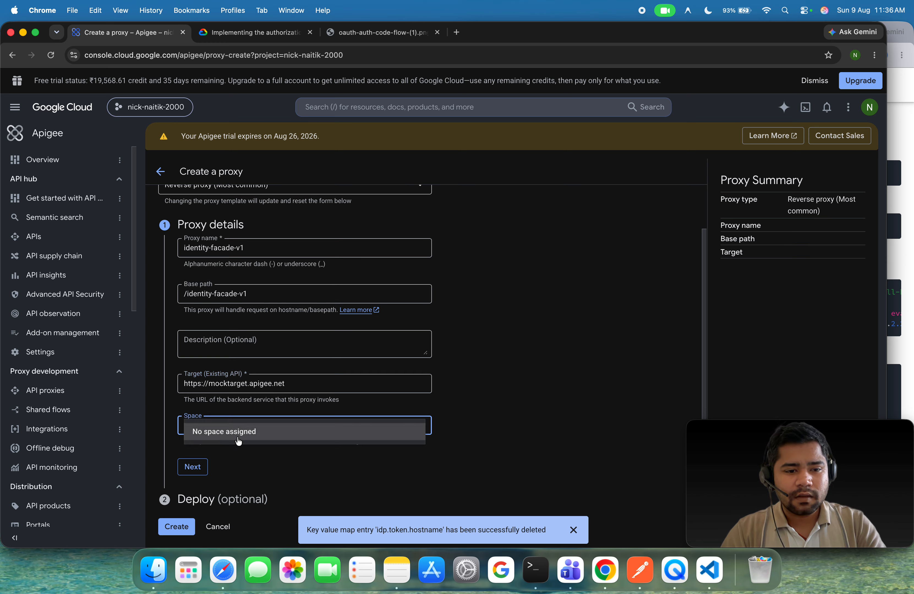
click(187, 471)
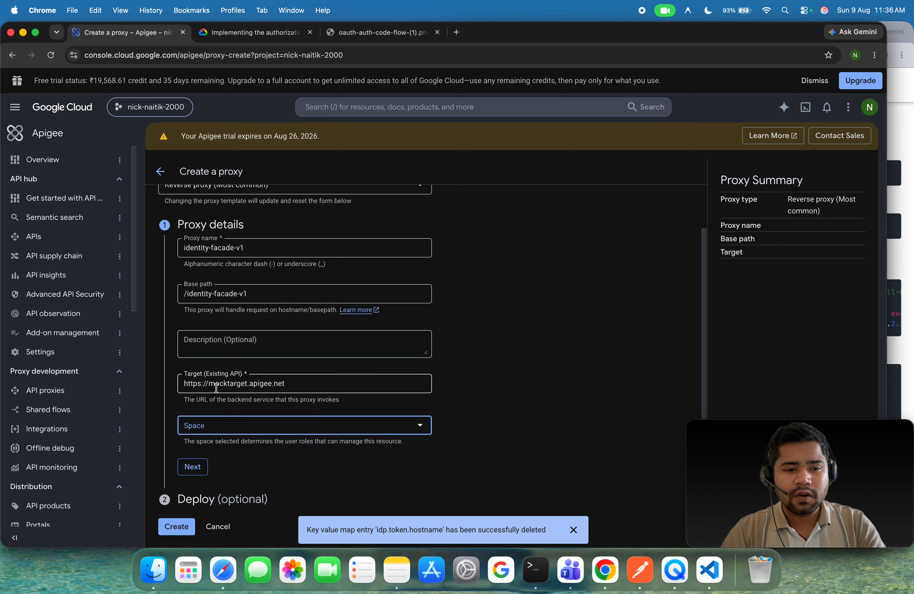
click(193, 467)
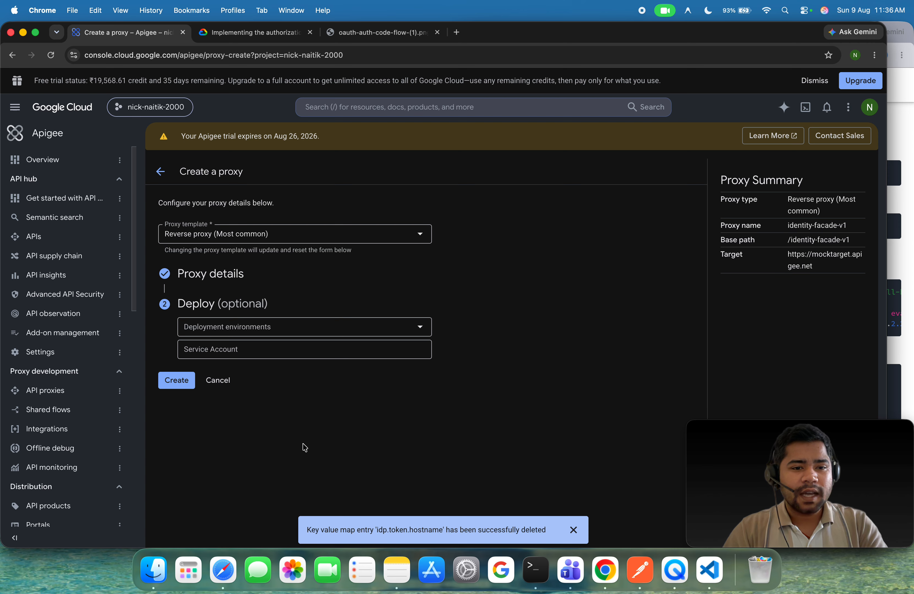
click(178, 380)
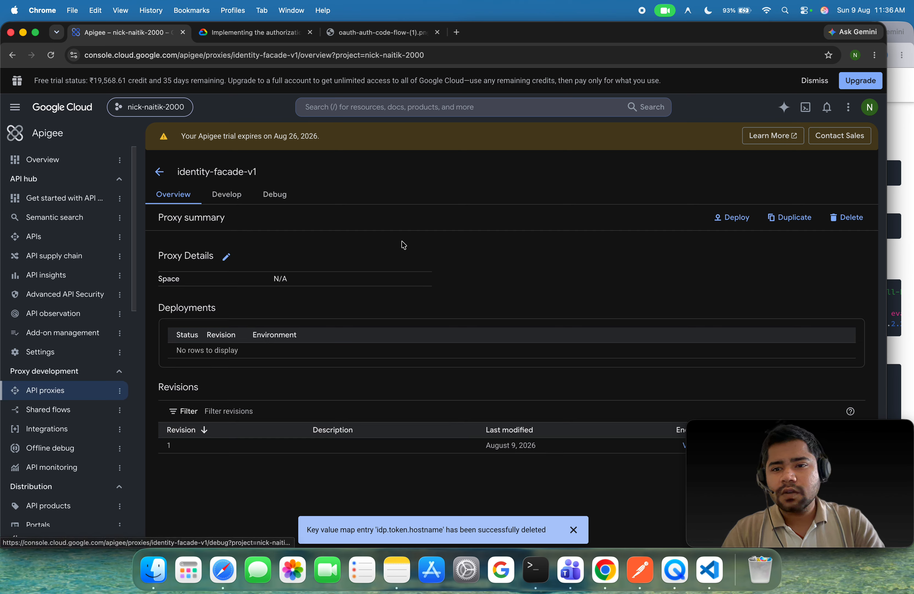
- Open the development view of identity-facade-v1 and start importing a revision
click(227, 196)
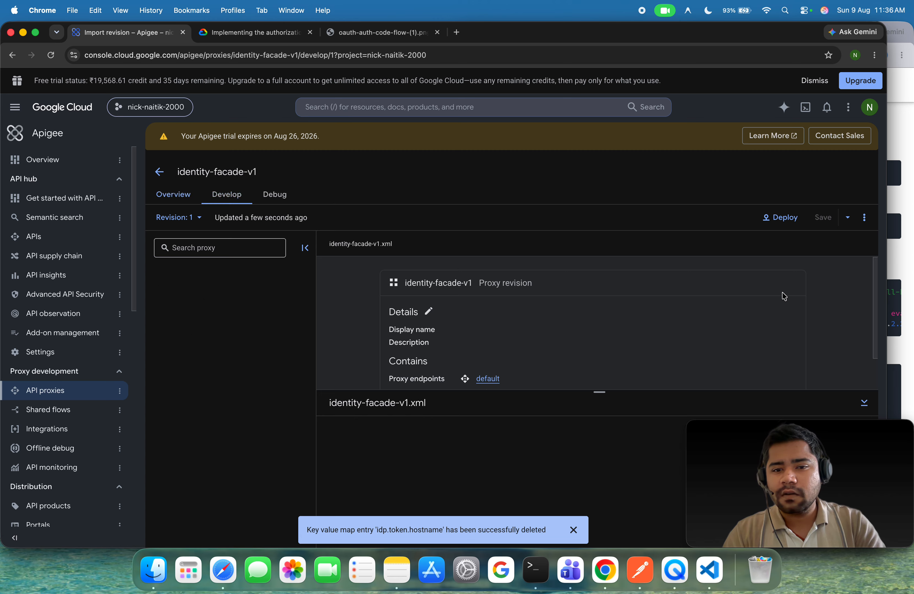
click(865, 218)
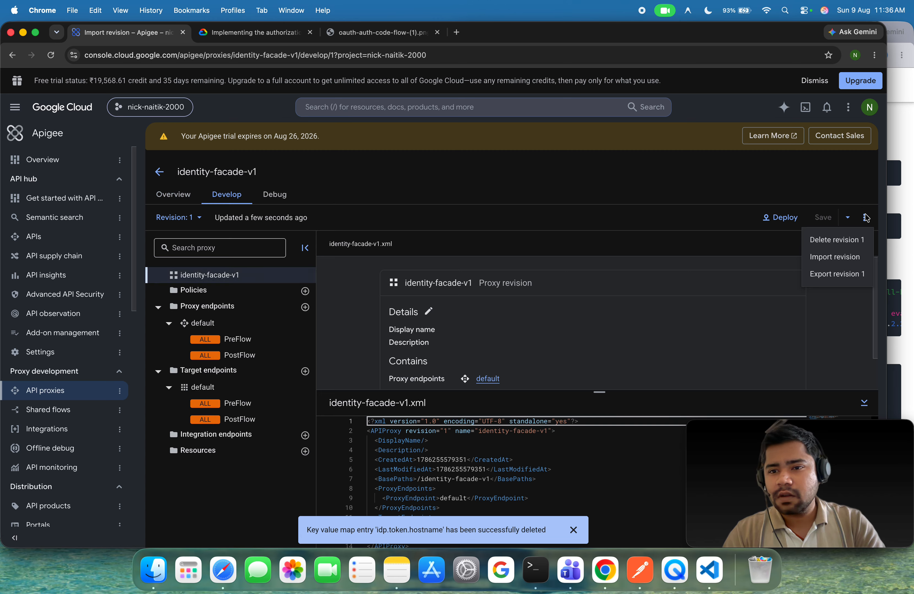
click(843, 260)
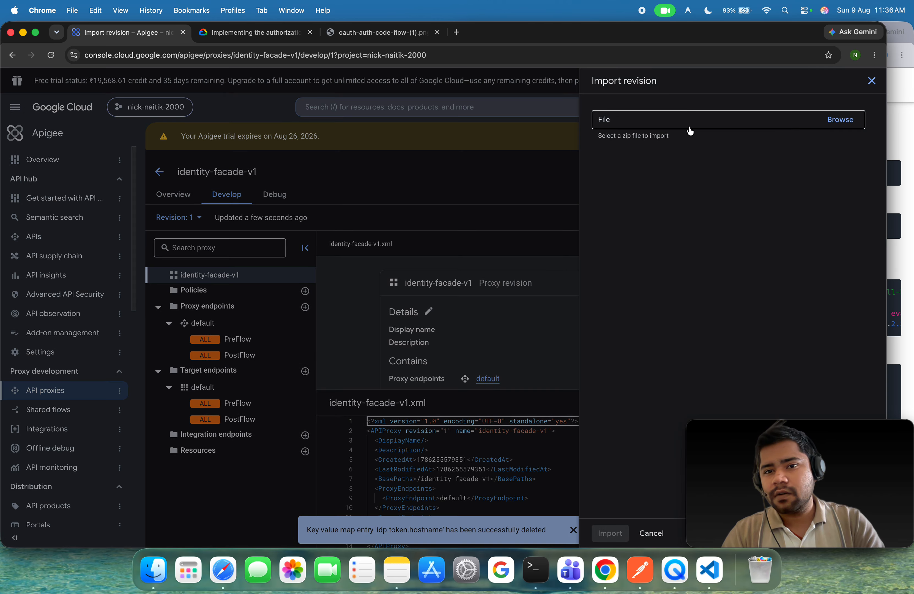
- Choose identity-facade-v1.zip from the devrel/references/identity-facade folder and import it as a revision of the proxy
click(848, 123)
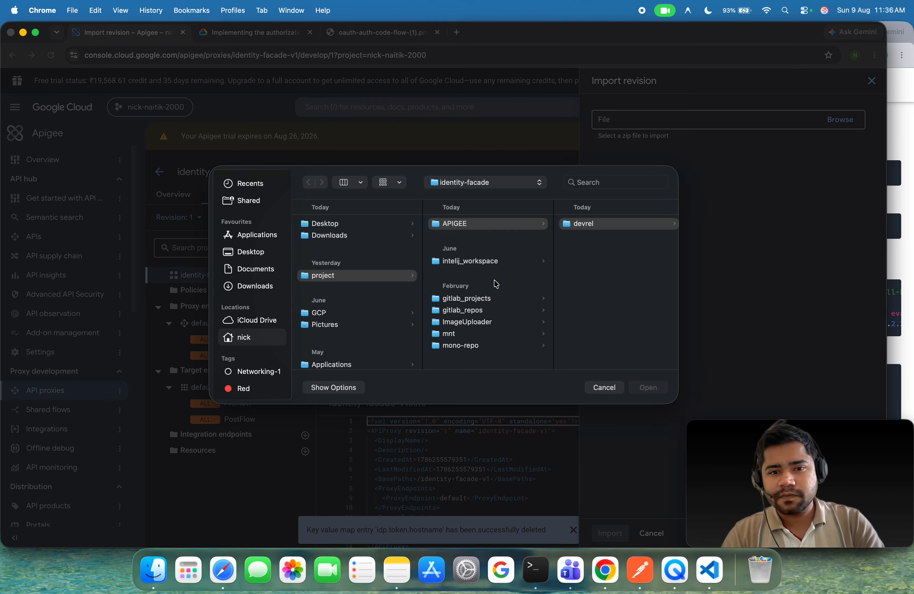
click(628, 225)
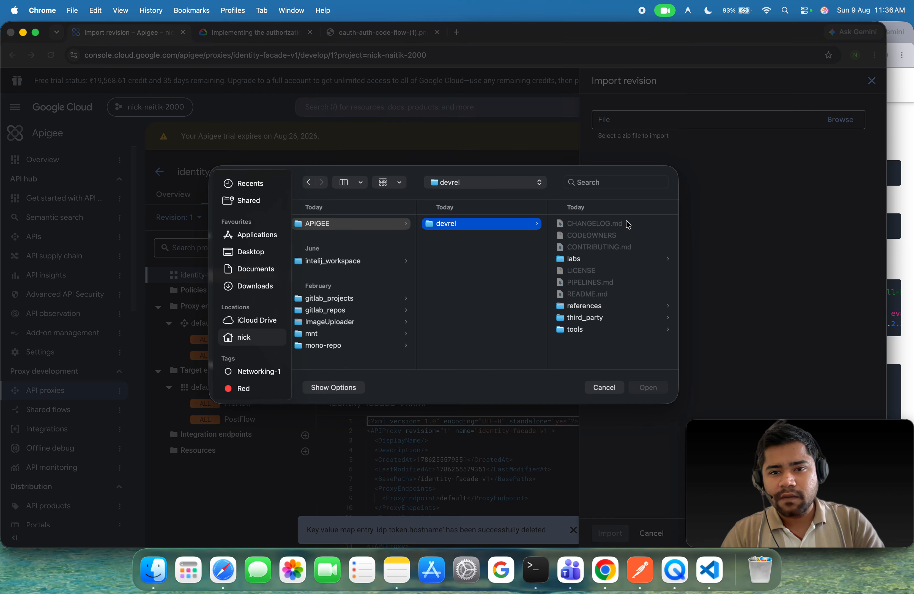
click(584, 307)
scroll(609, 301, down, 5)
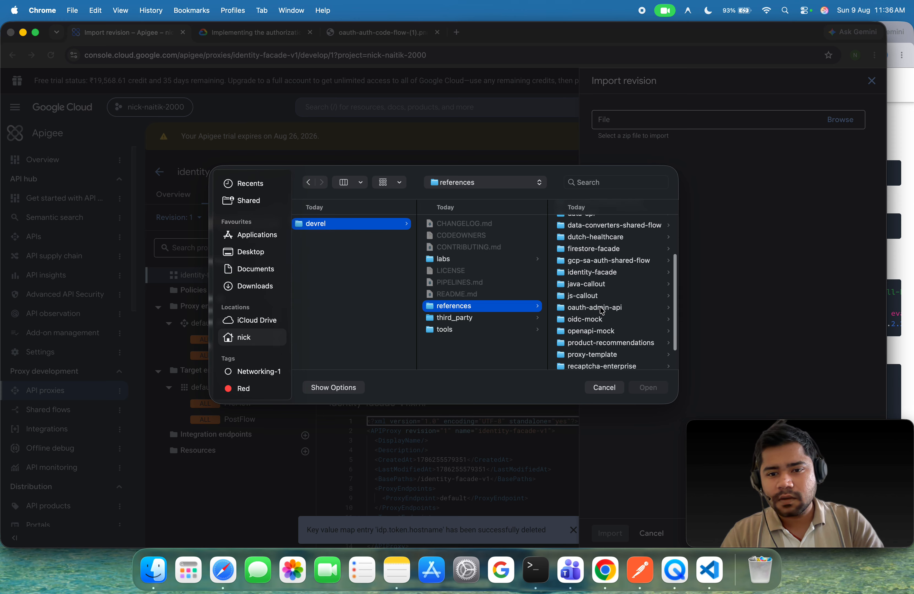
scroll(599, 305, up, 3)
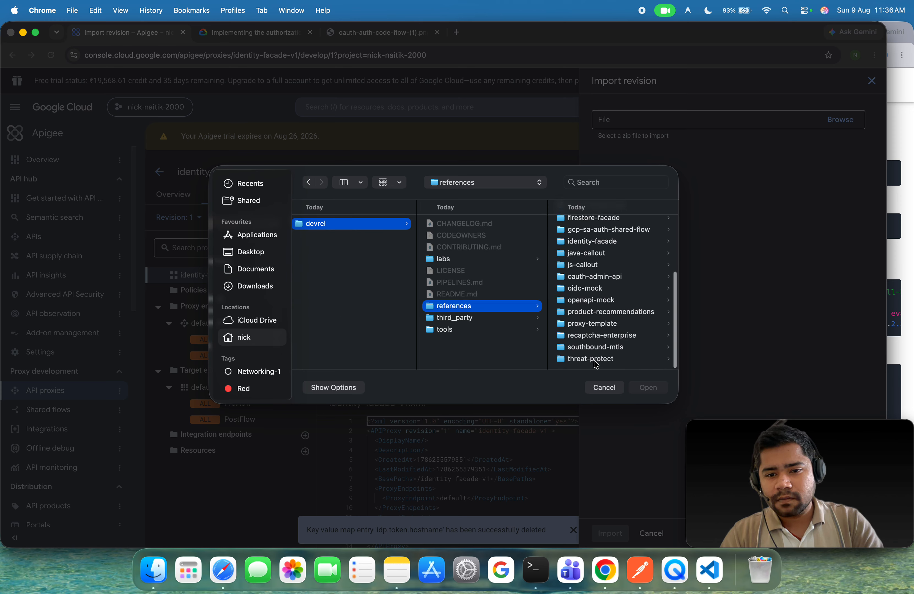
click(600, 263)
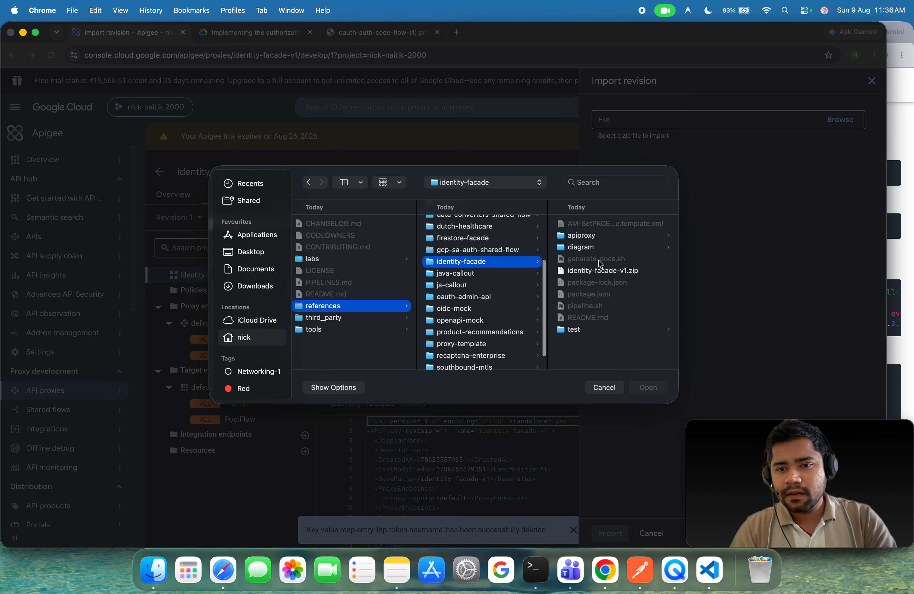
click(612, 274)
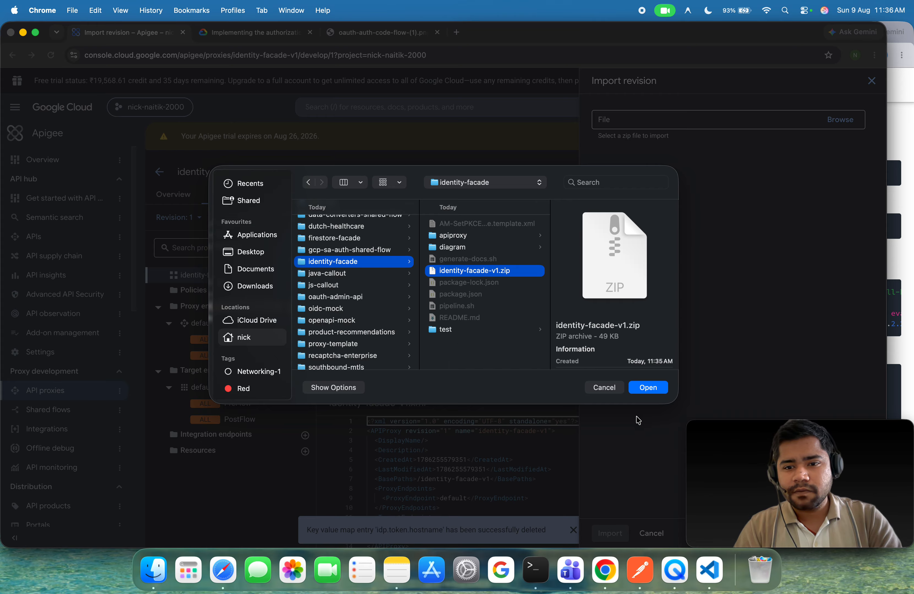
click(656, 389)
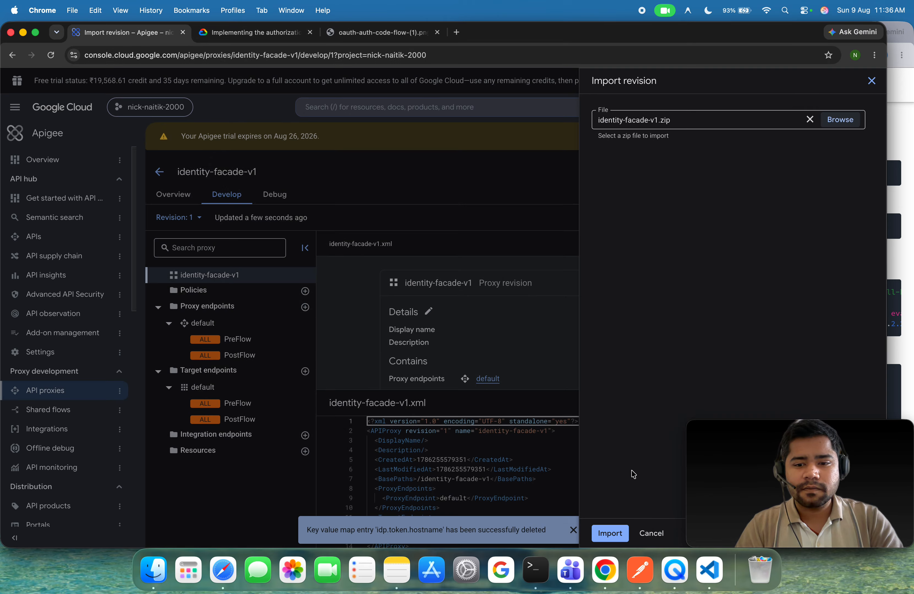
click(609, 534)
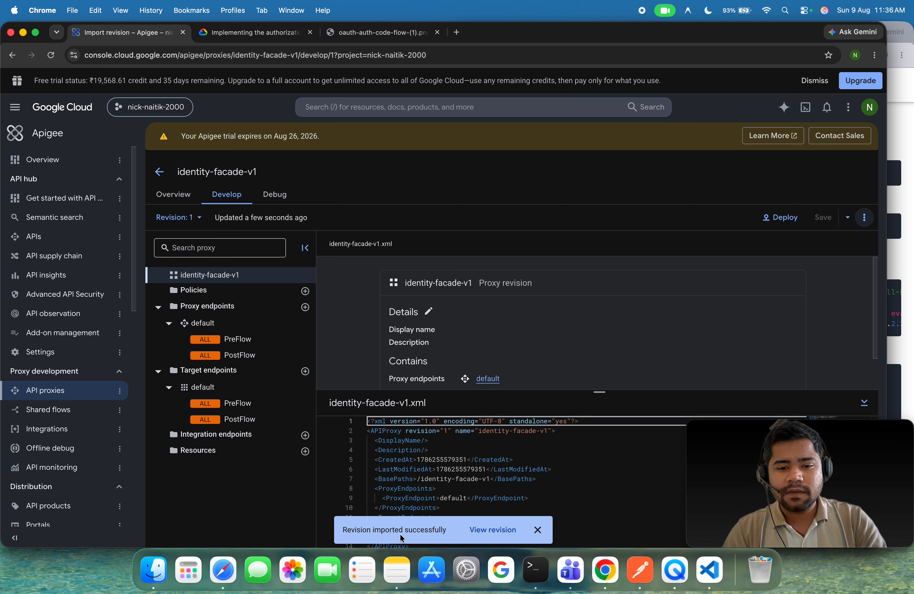
- Switch the proxy to revision 2 and enlarge the XML code pane below the revision details
click(178, 219)
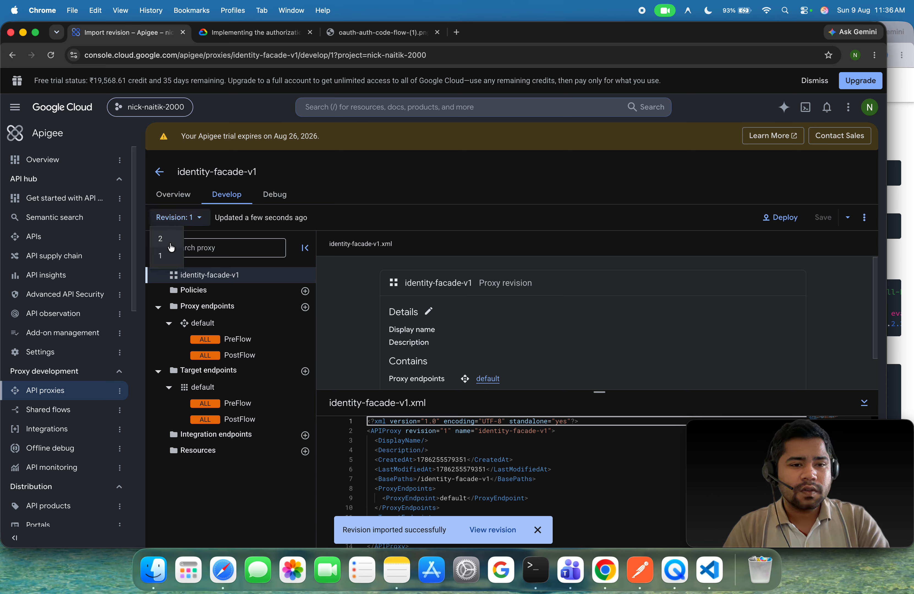
click(164, 243)
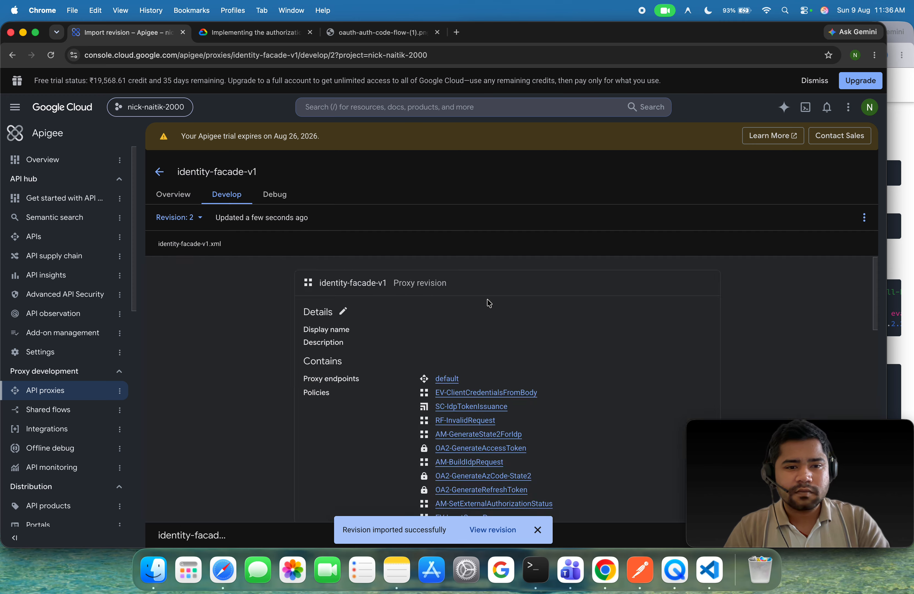
scroll(240, 448, down, 15)
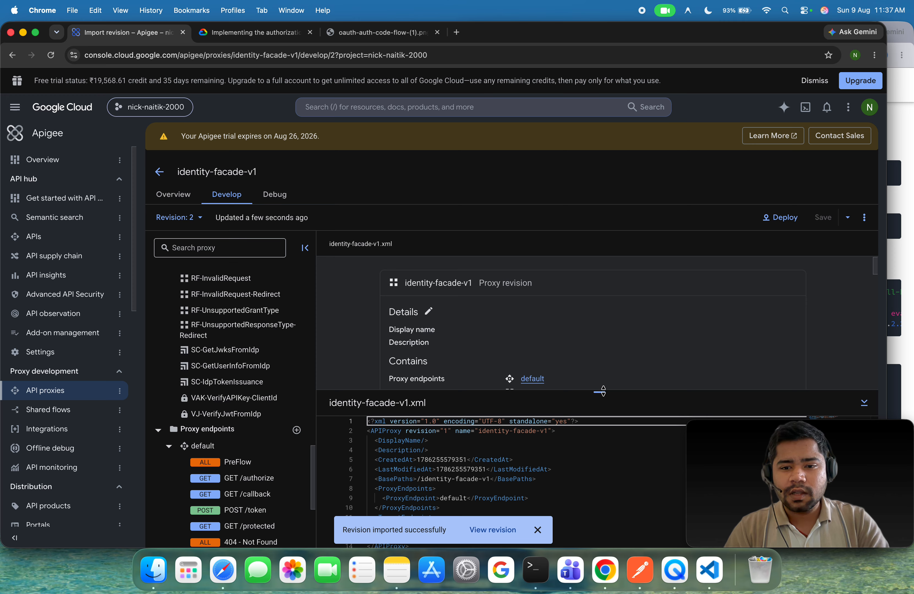
drag(603, 392, 604, 288)
drag(473, 376, 473, 282)
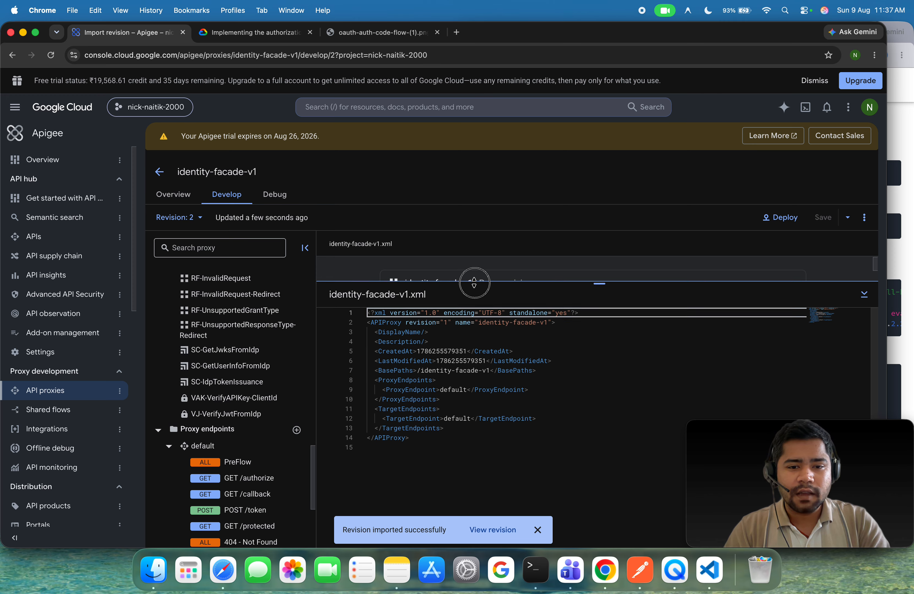
- Look through the default proxy endpoint's flows: GET /authorize, GET /callback, POST /token and GET /protected
scroll(208, 400, down, 5)
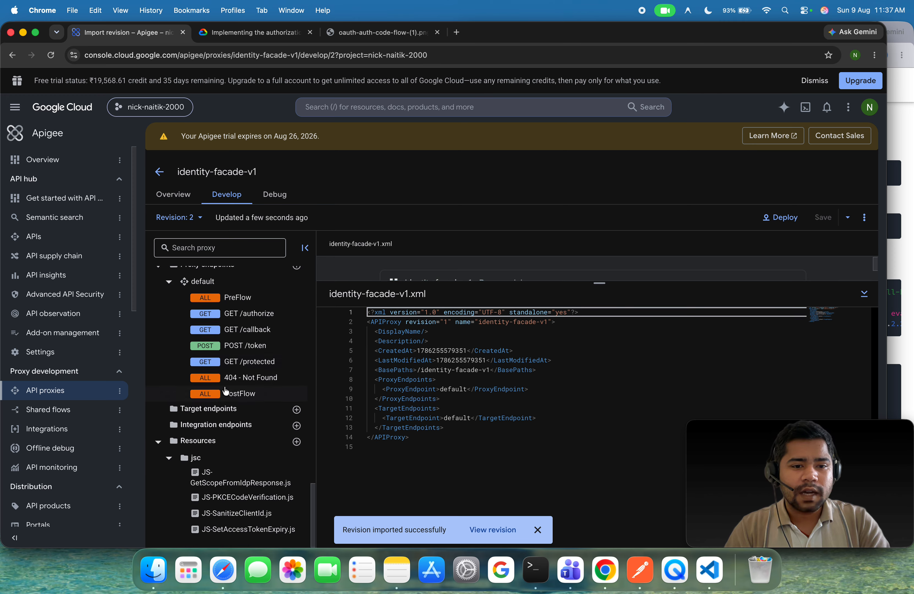
click(242, 316)
click(241, 333)
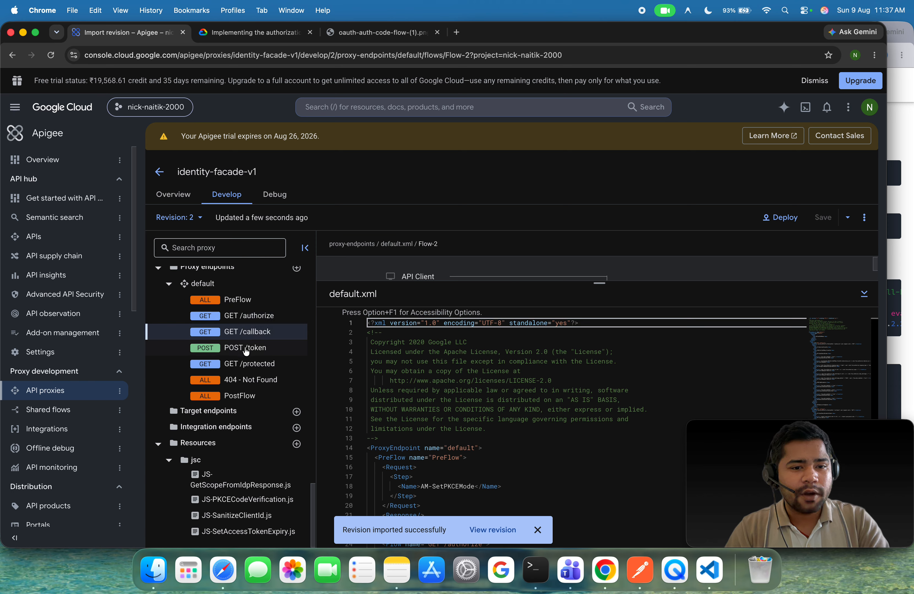
click(245, 351)
click(248, 372)
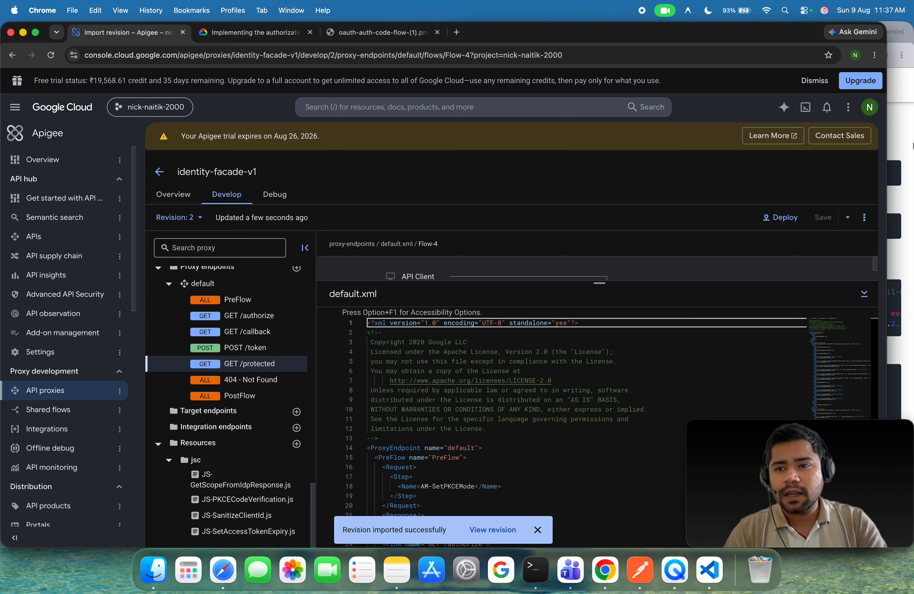
- Switch to the Apigee IDP integration with Okta guide, move its window for reading and review the Identity Facade Setup instructions
click(898, 145)
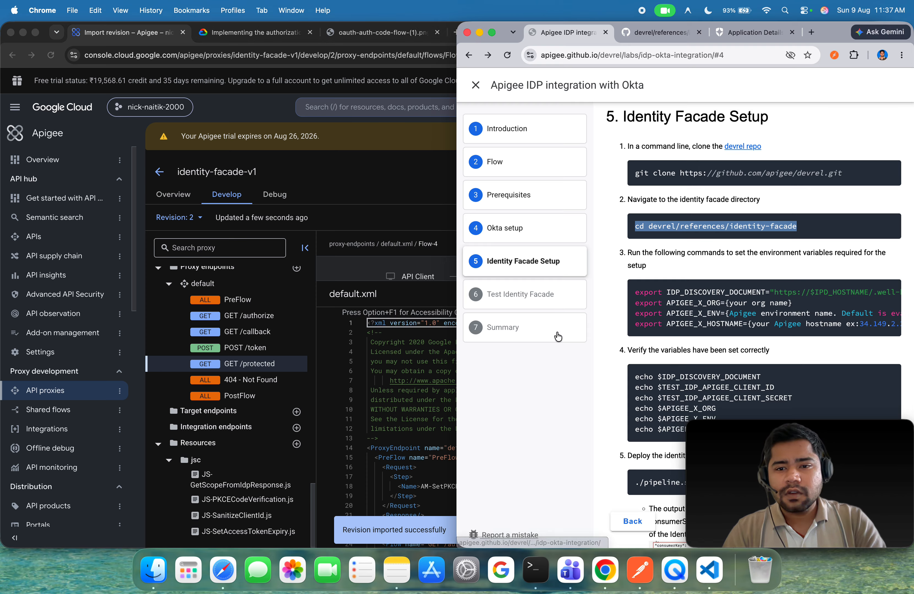
drag(456, 80, 155, 55)
scroll(577, 277, down, 5)
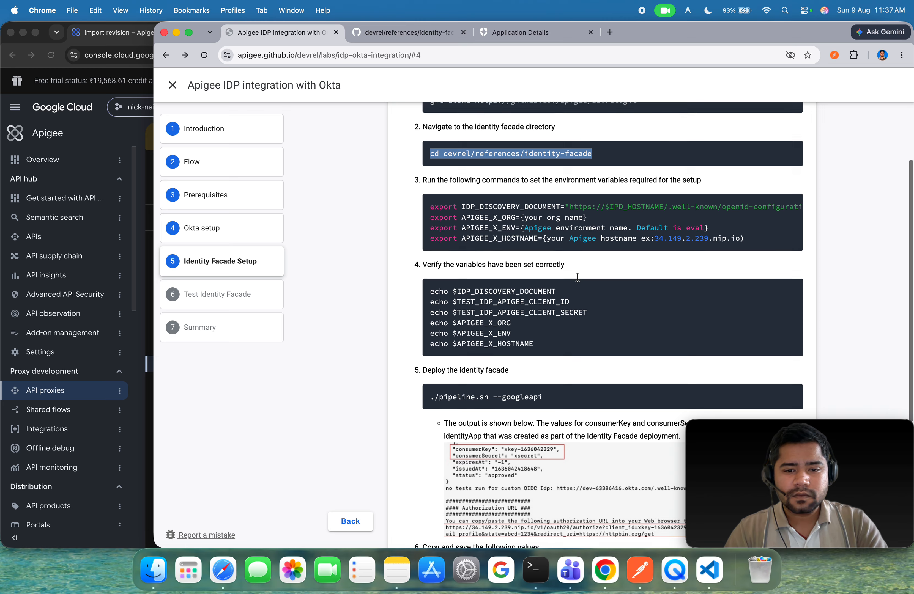
scroll(647, 200, up, 1)
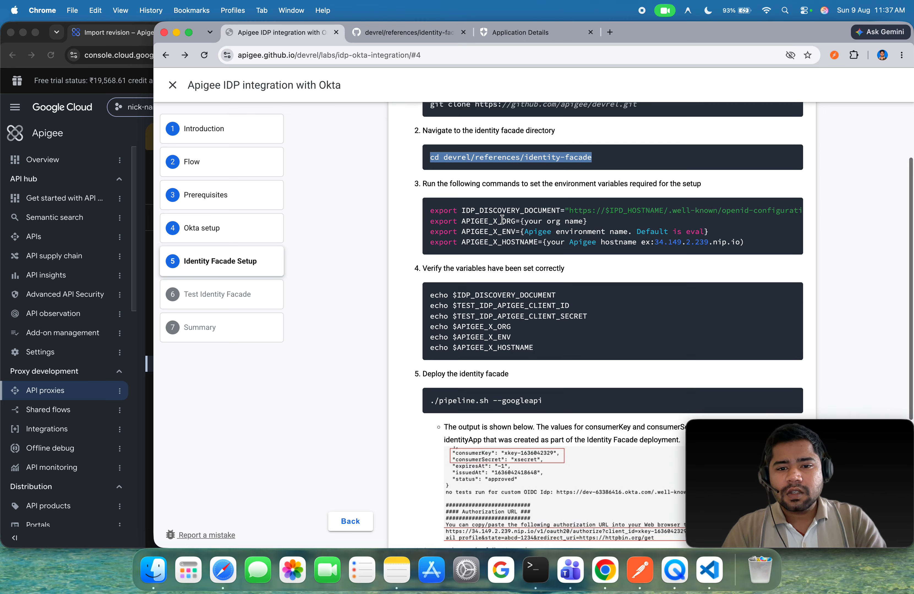
scroll(386, 251, down, 3)
scroll(362, 256, down, 6)
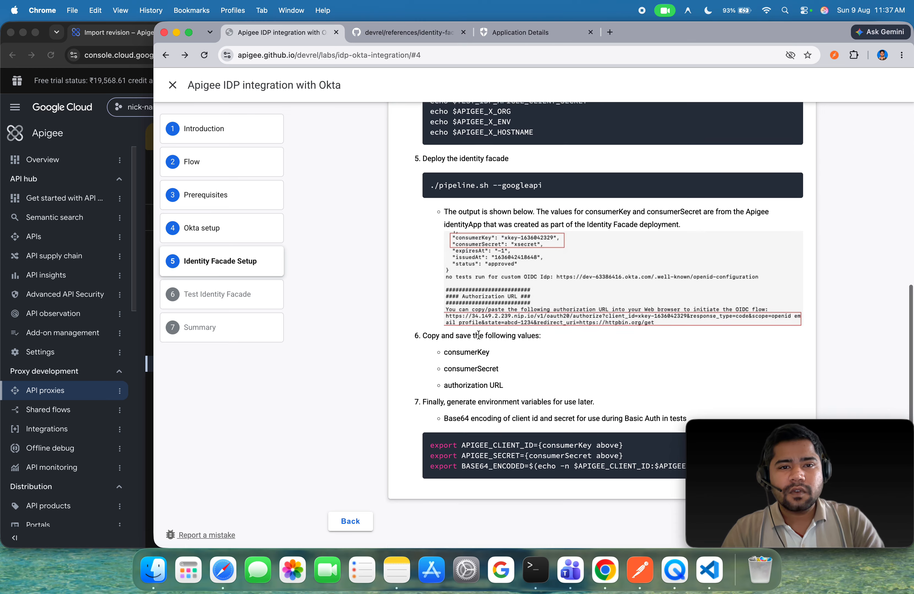
- Open the identity-facade README on GitHub and examine the original sequence diagram from the authorization request through token issuance
click(404, 34)
scroll(482, 397, down, 7)
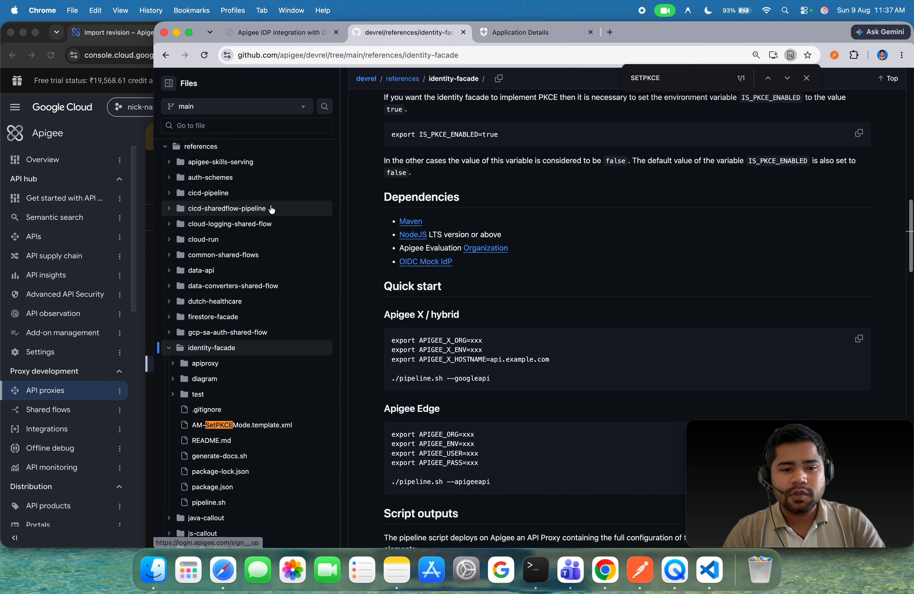
scroll(216, 334, down, 10)
scroll(467, 400, down, 6)
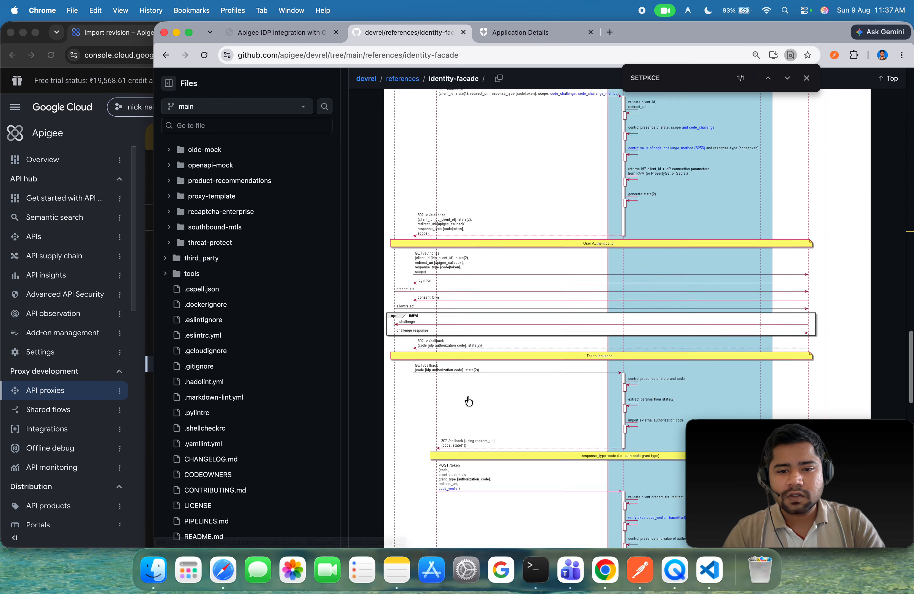
scroll(468, 401, up, 4)
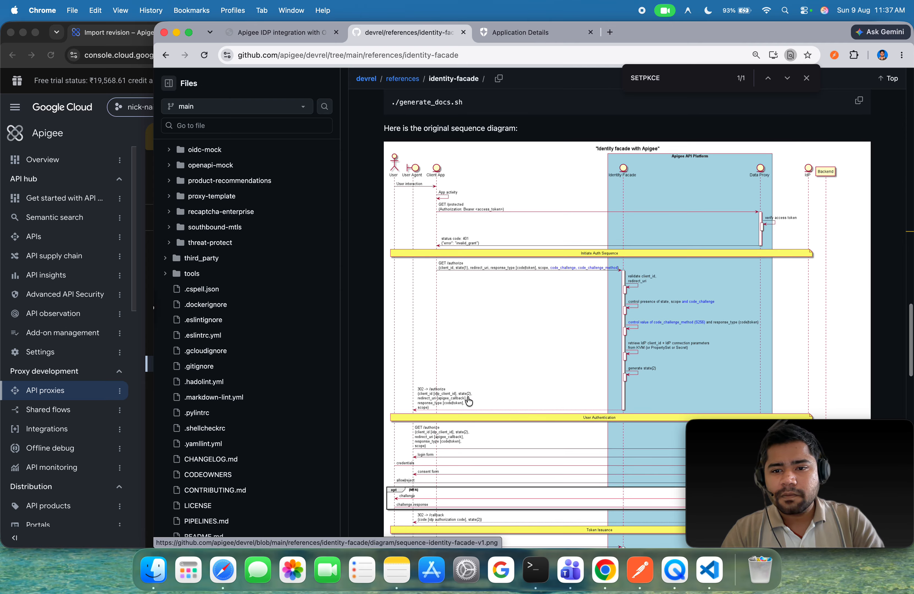
scroll(516, 361, down, 4)
scroll(584, 310, up, 4)
scroll(583, 311, up, 1)
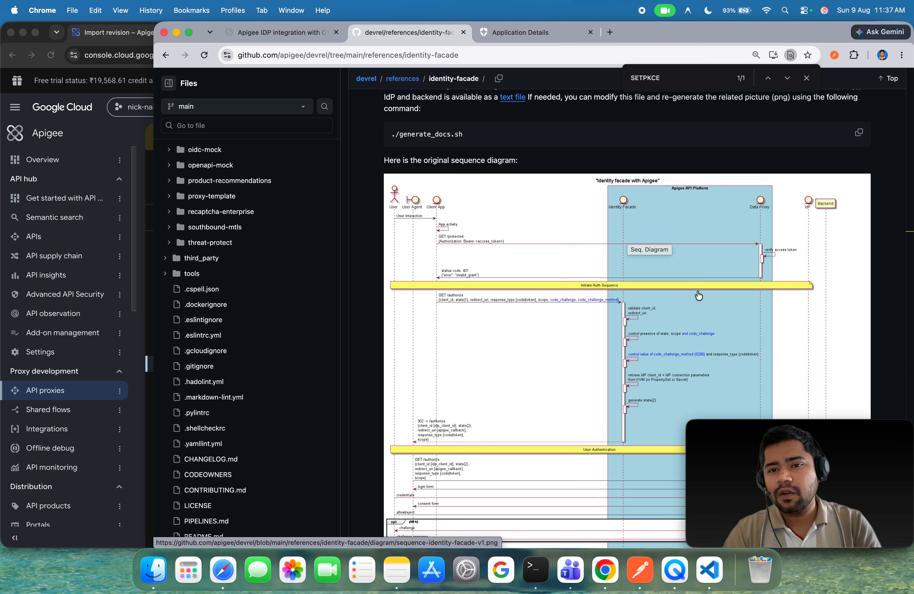
drag(723, 37, 589, 45)
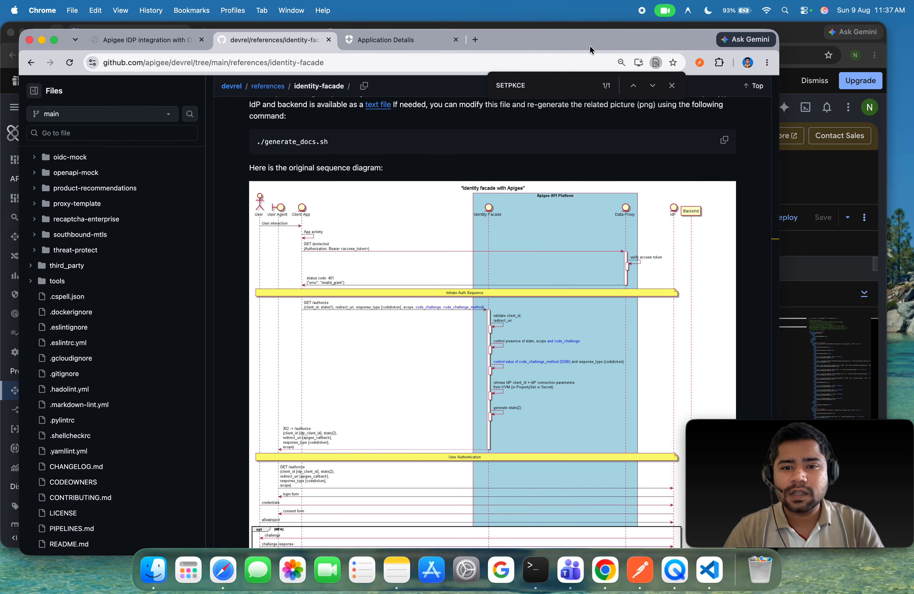
scroll(546, 408, down, 2)
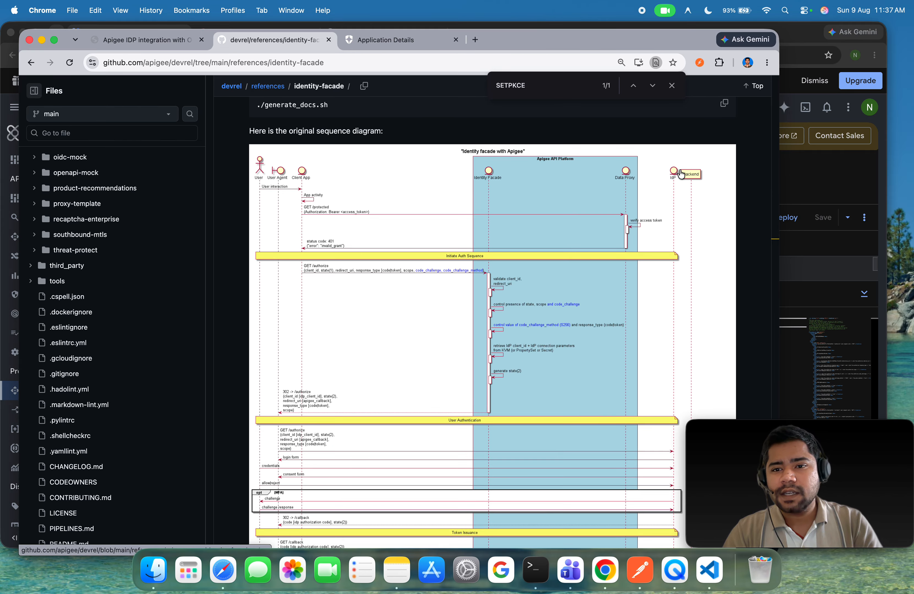
scroll(621, 296, down, 3)
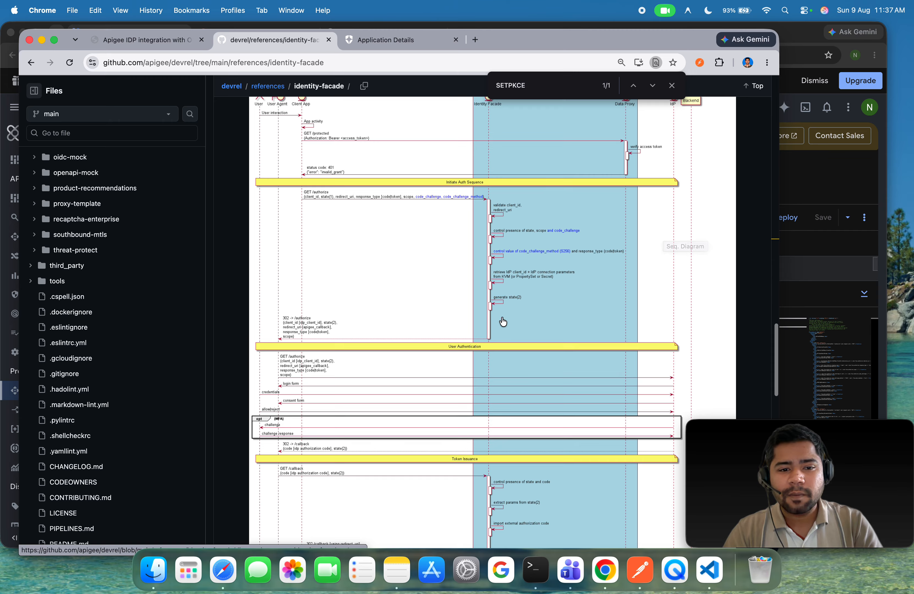
- Move the GitHub window aside, return to the identity-facade-v1 proxy and open its KVM-IdpParameters policy
drag(639, 39, 846, 230)
click(810, 175)
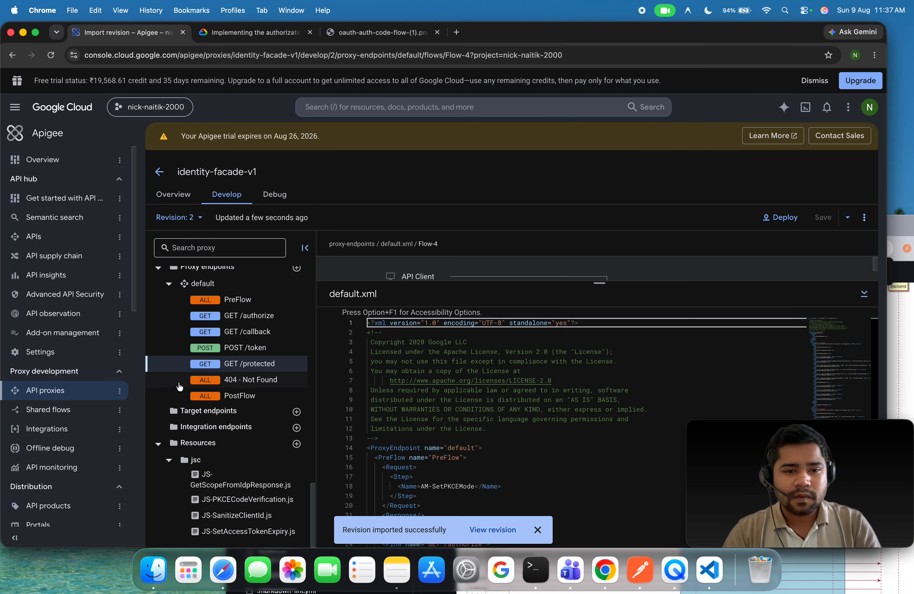
scroll(217, 407, up, 5)
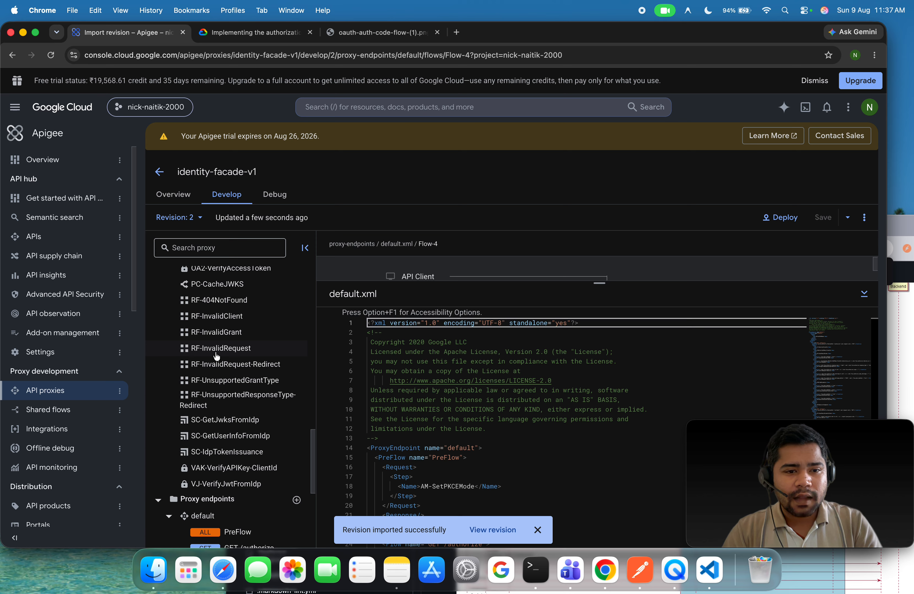
scroll(216, 356, up, 5)
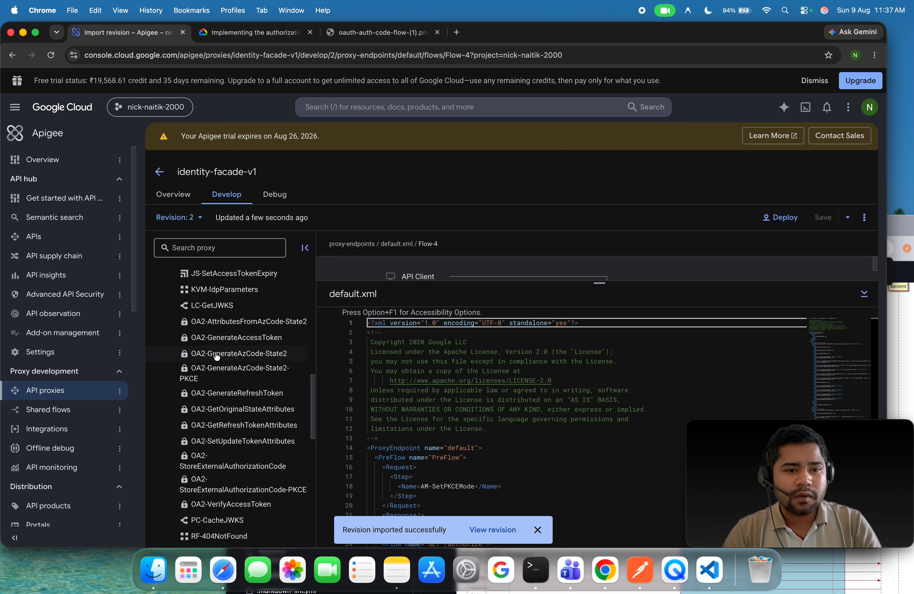
scroll(216, 355, down, 3)
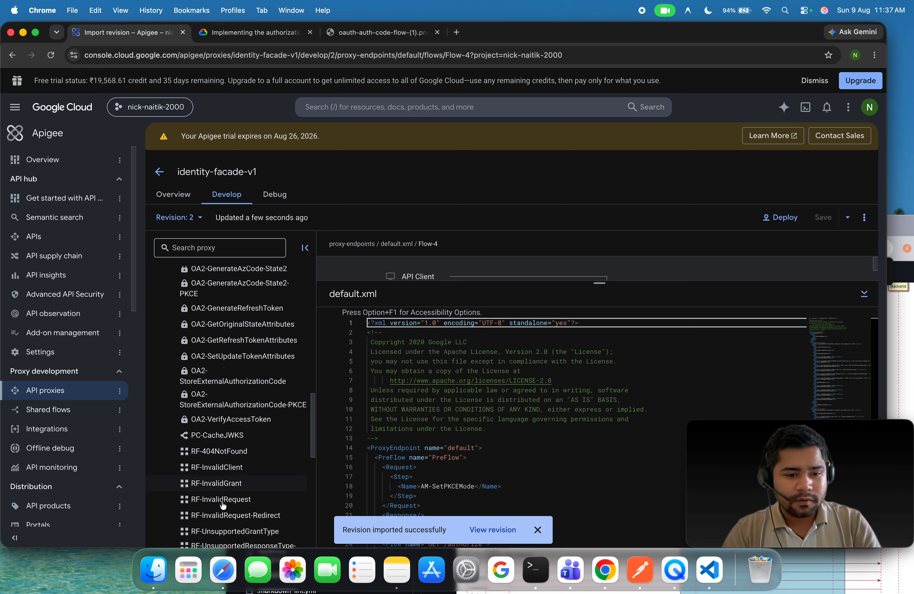
scroll(222, 505, down, 3)
scroll(222, 505, up, 6)
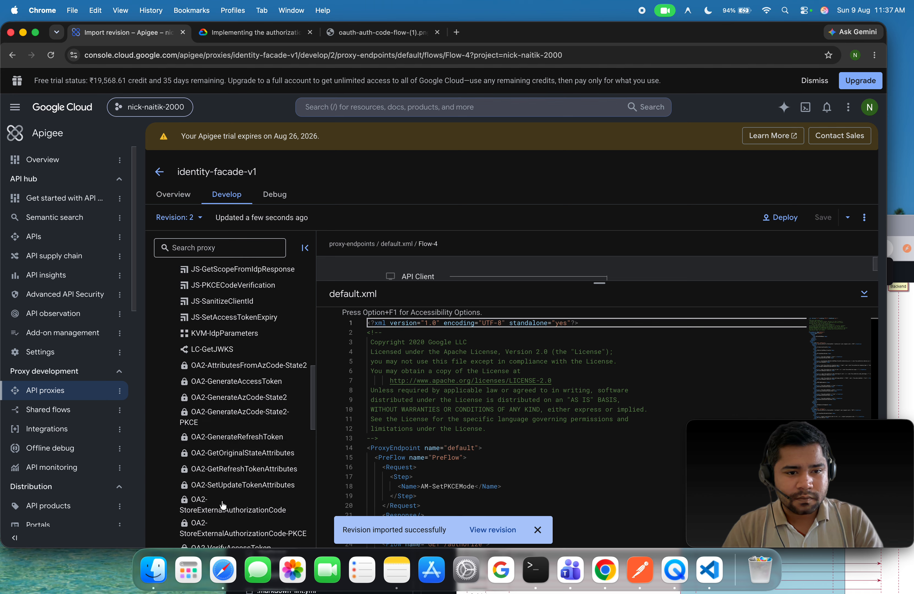
scroll(222, 505, up, 1)
click(209, 346)
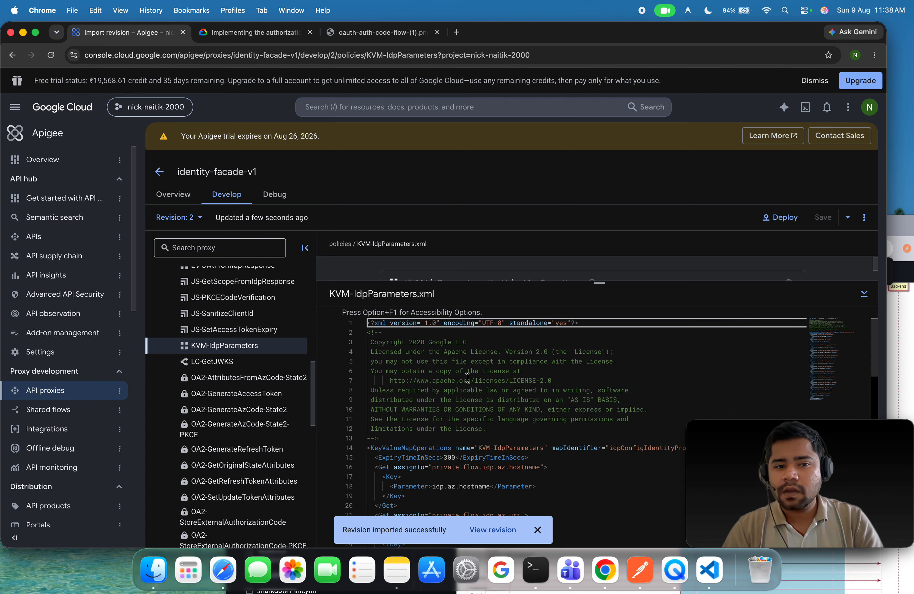
- Review the KVM-IdpParameters policy XML, from the authorization hostname key through the issuer key and the scope setting
scroll(474, 328, down, 5)
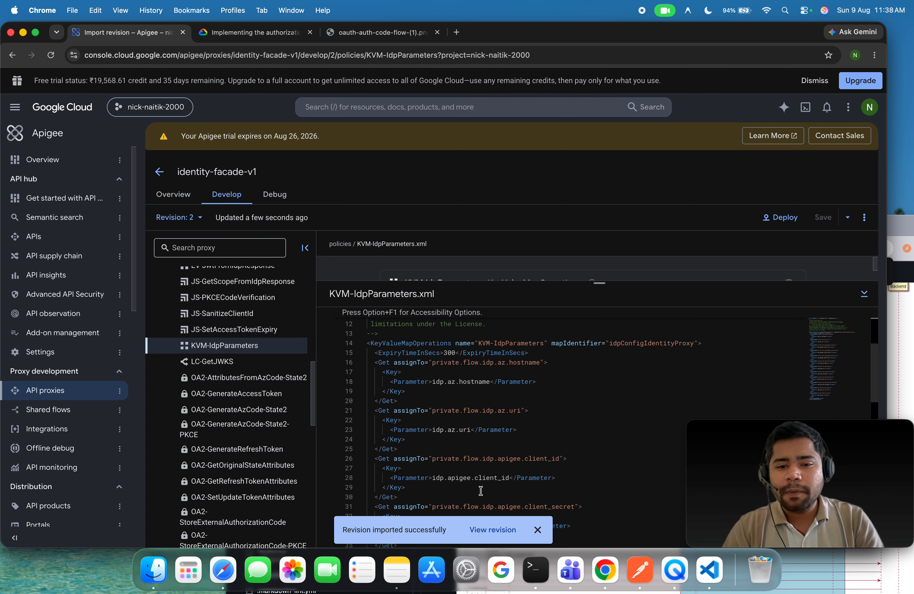
click(538, 530)
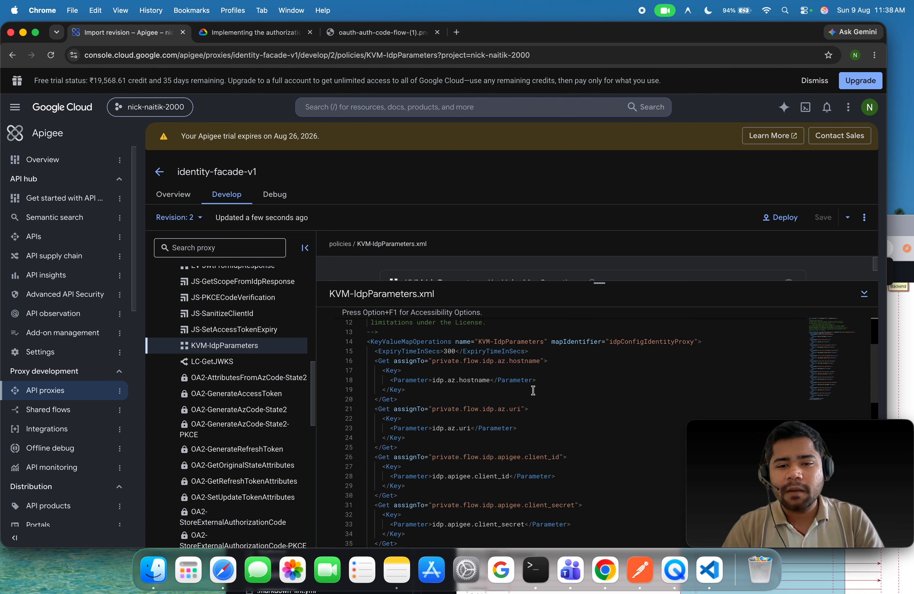
click(561, 381)
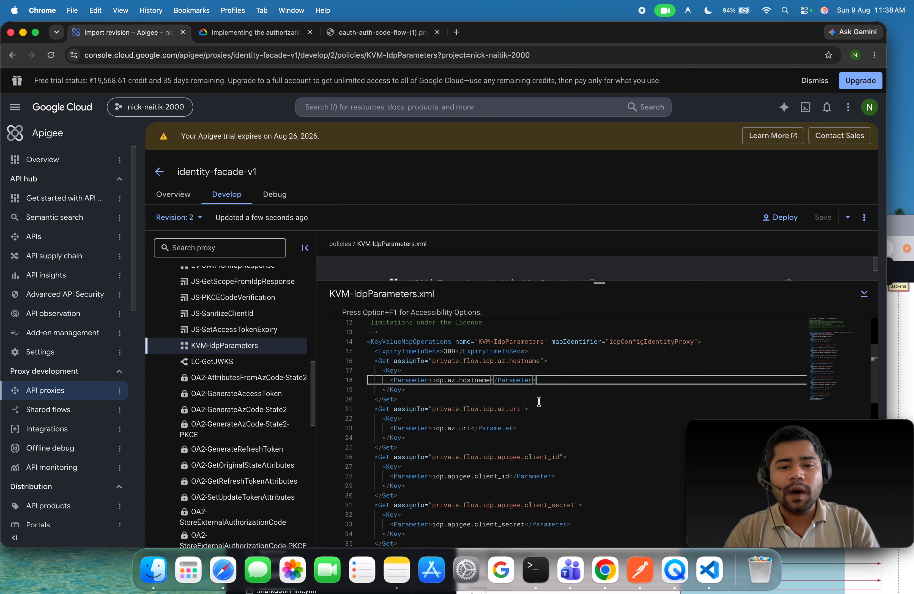
scroll(538, 402, down, 3)
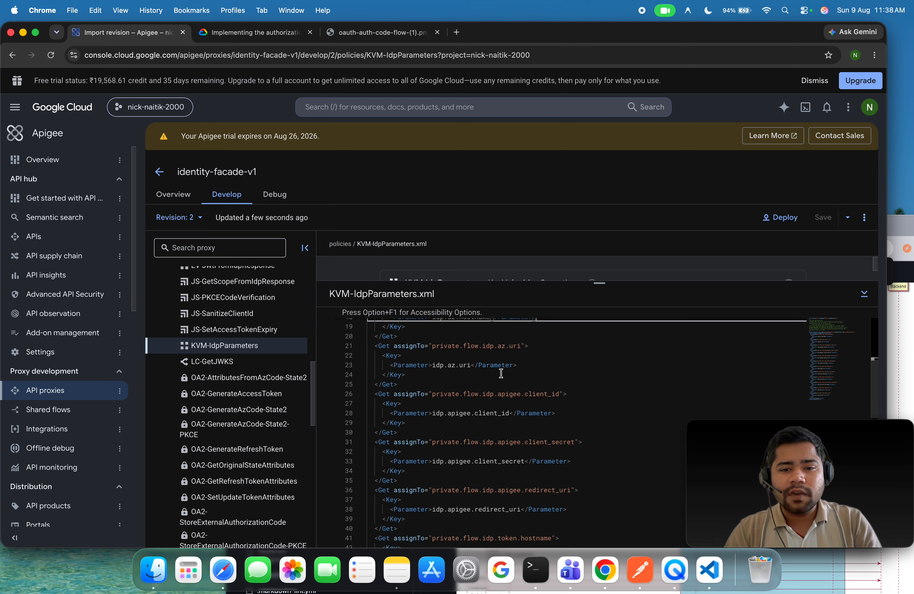
scroll(481, 405, down, 14)
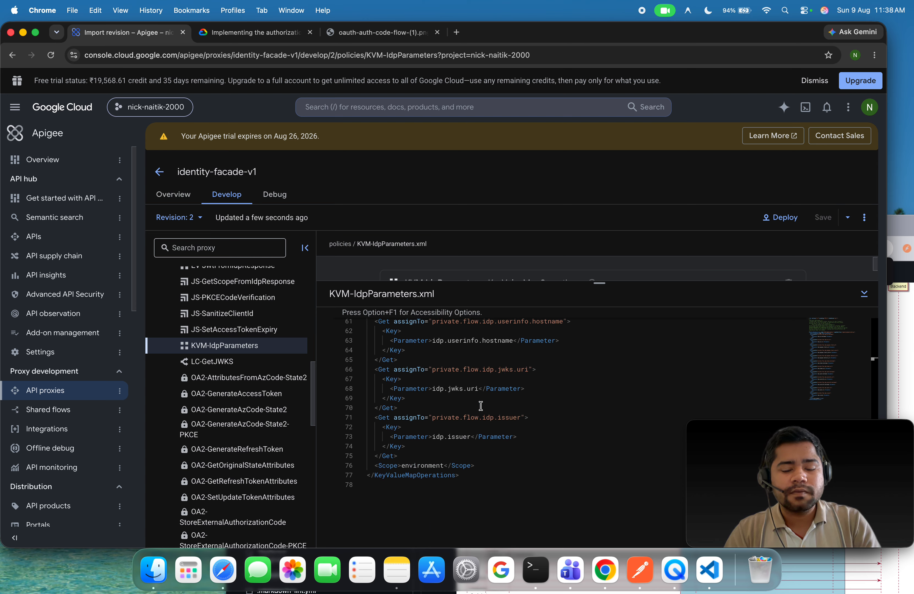
- Copy the map identifier idpConfigIdentityProxy from the KeyValueMapOperations element of the policy XML
scroll(481, 406, up, 20)
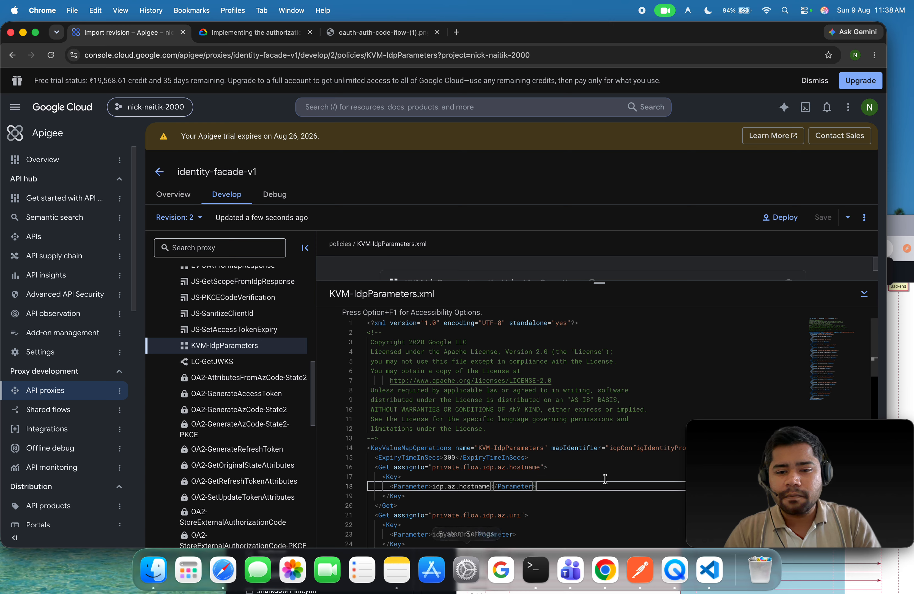
scroll(516, 483, down, 3)
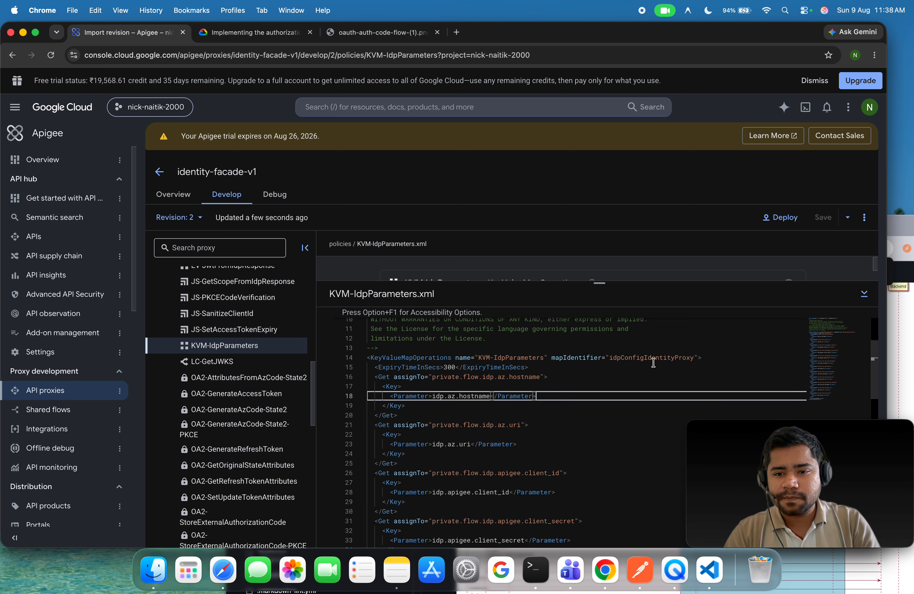
double_click(659, 356)
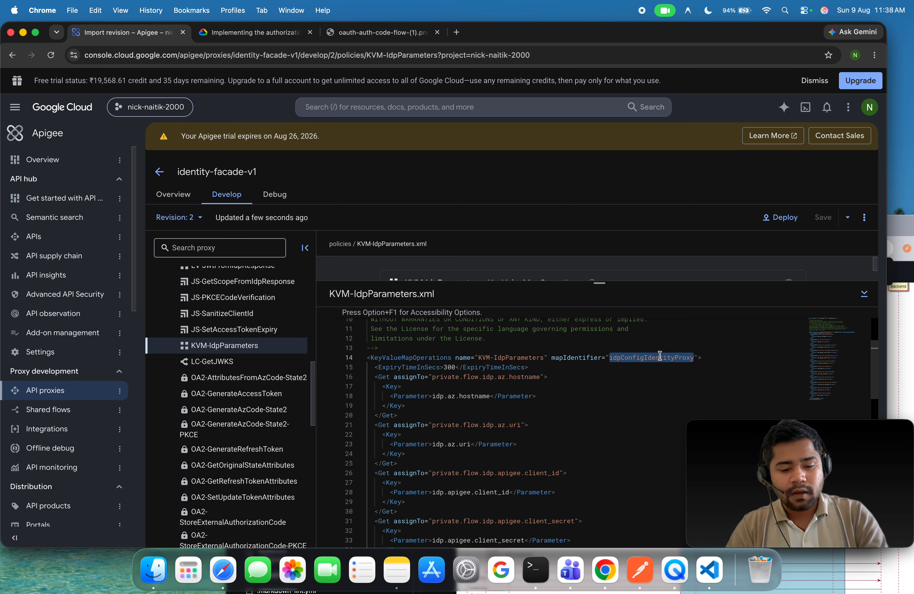
key(super+c)
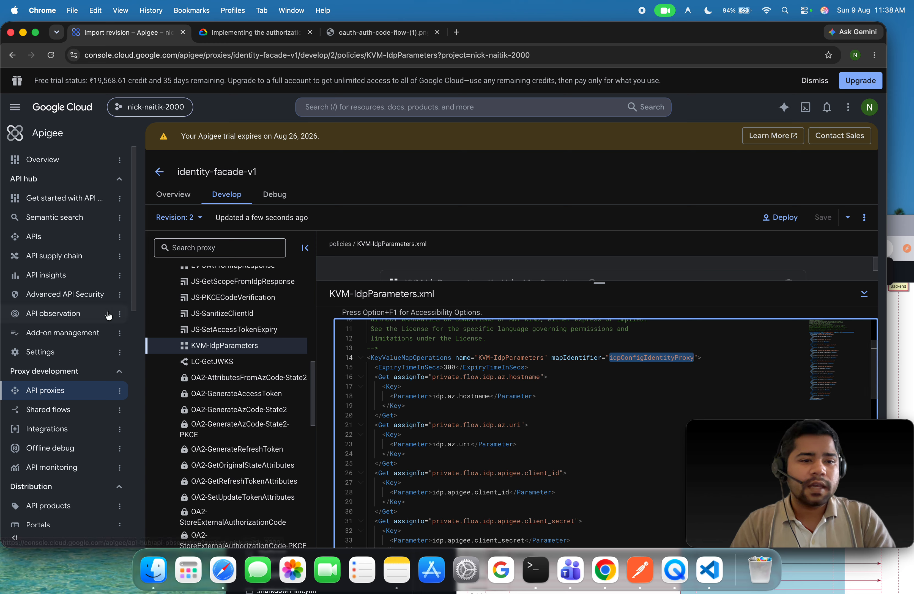
- Open the key value maps of the eval environment
scroll(62, 463, down, 4)
scroll(44, 479, down, 10)
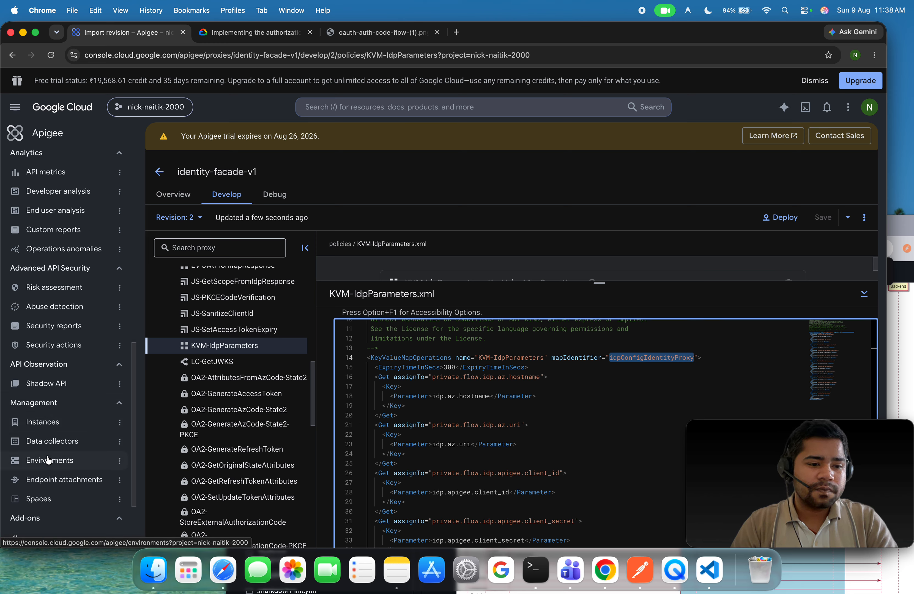
click(45, 460)
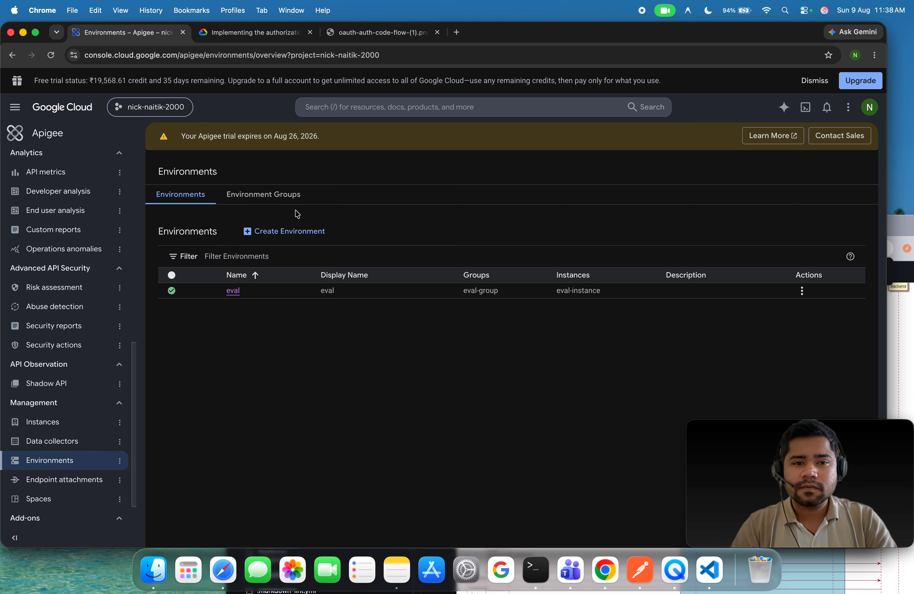
click(233, 291)
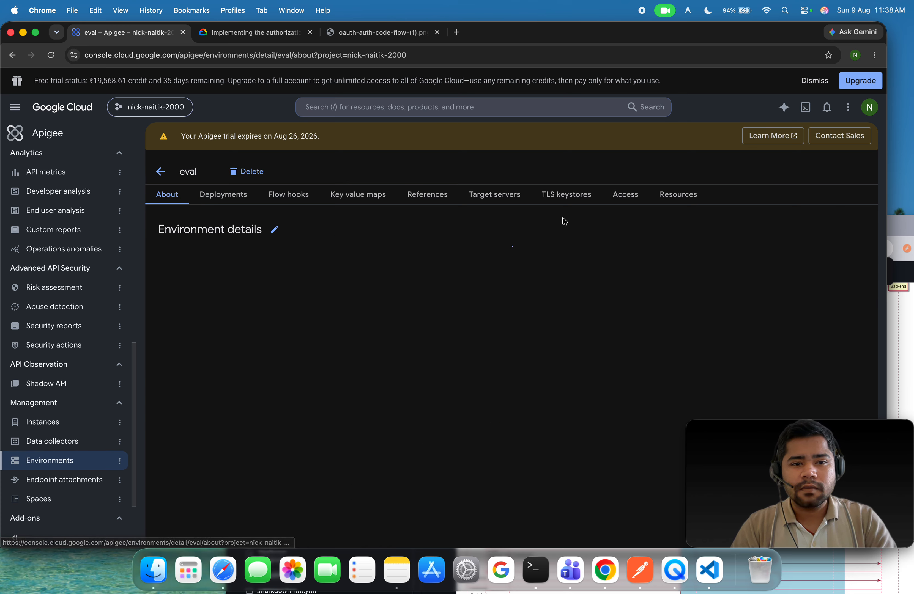
click(369, 196)
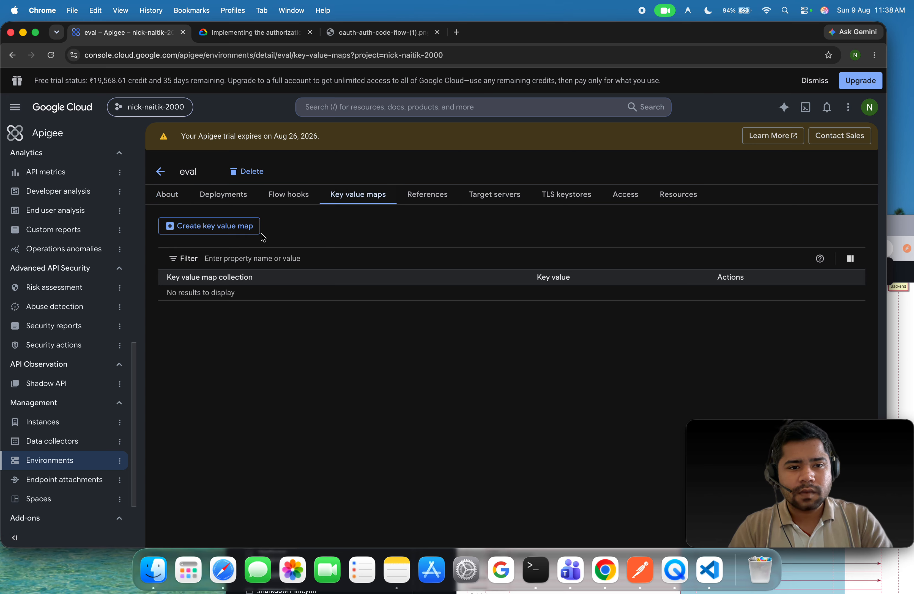
- Inspect the key value entries stored in the existing idpConfigIdentityProxy map
click(245, 235)
click(313, 346)
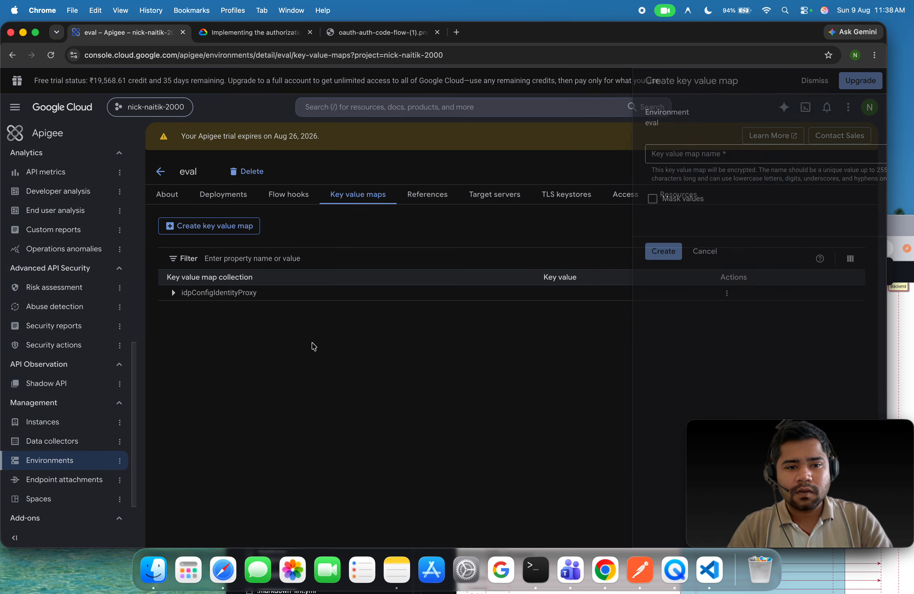
click(172, 294)
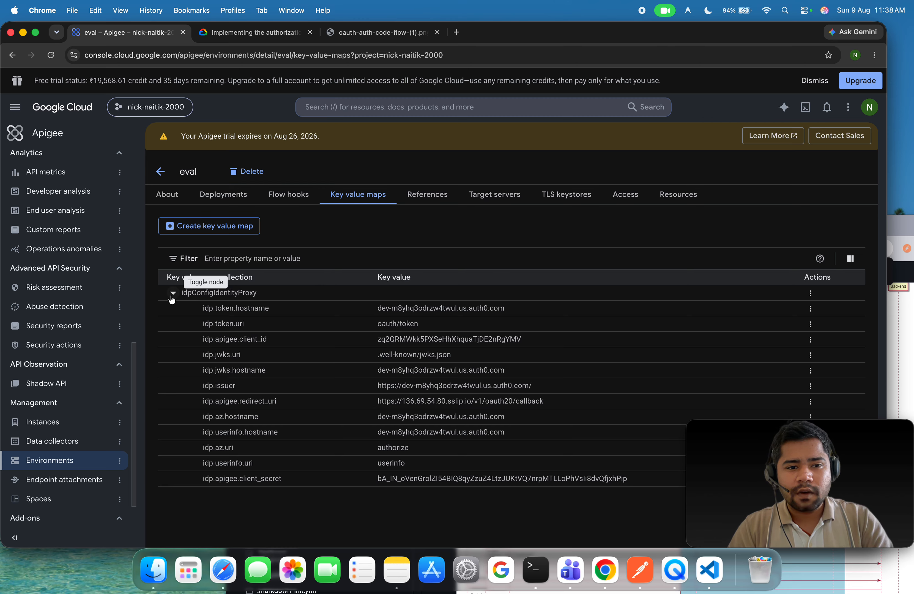
click(172, 293)
- Delete the existing idpConfigIdentityProxy key value map, confirming with the word DELETE
click(727, 294)
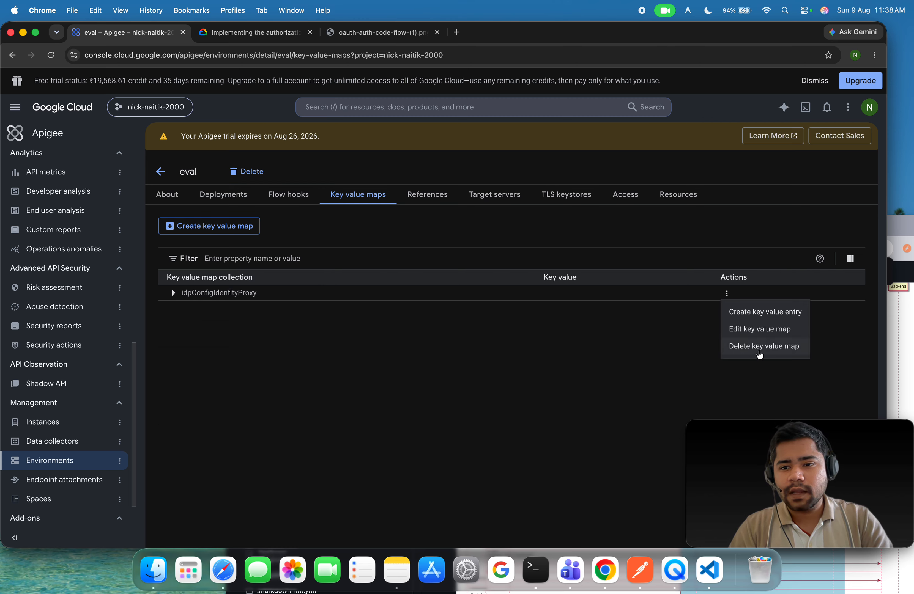
click(773, 350)
click(349, 353)
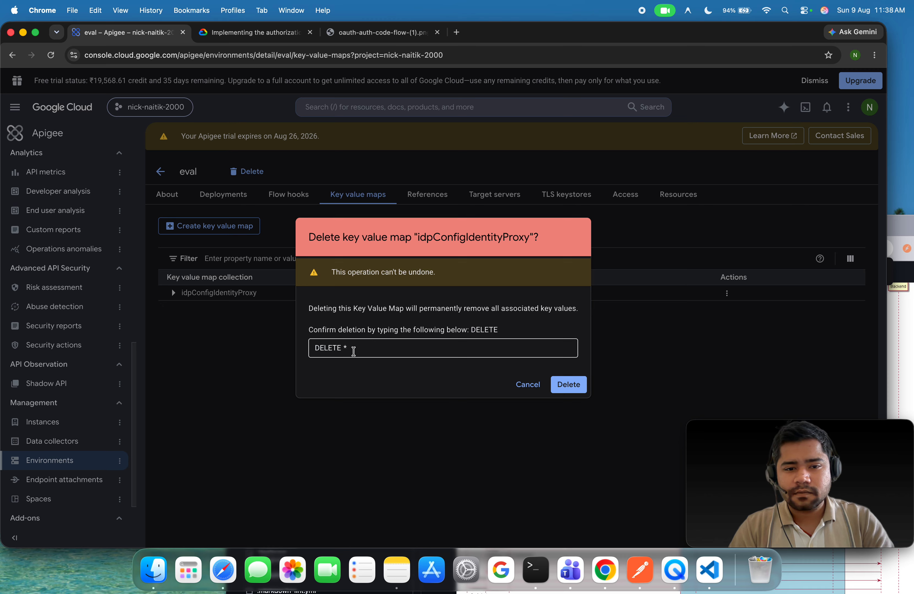
triple_click(349, 352)
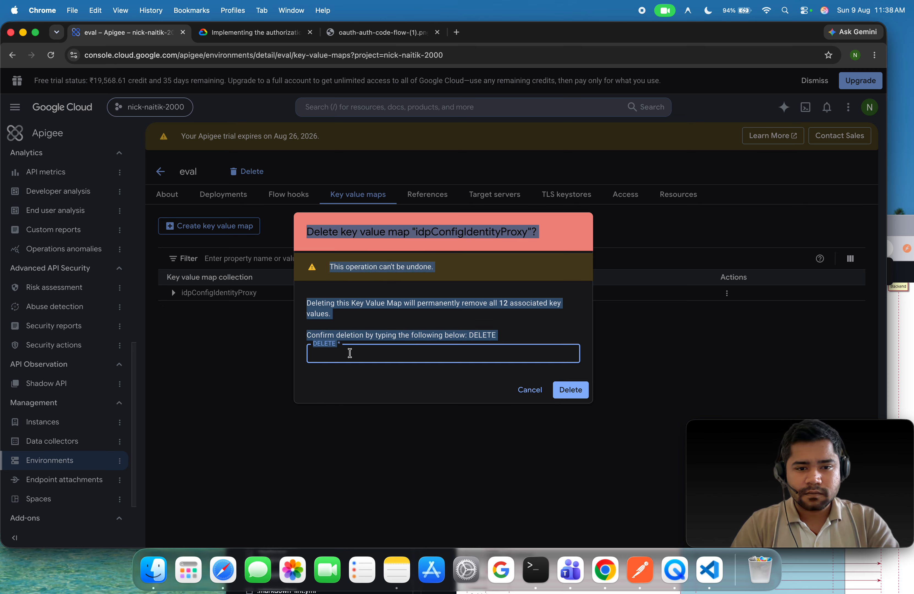
click(350, 353)
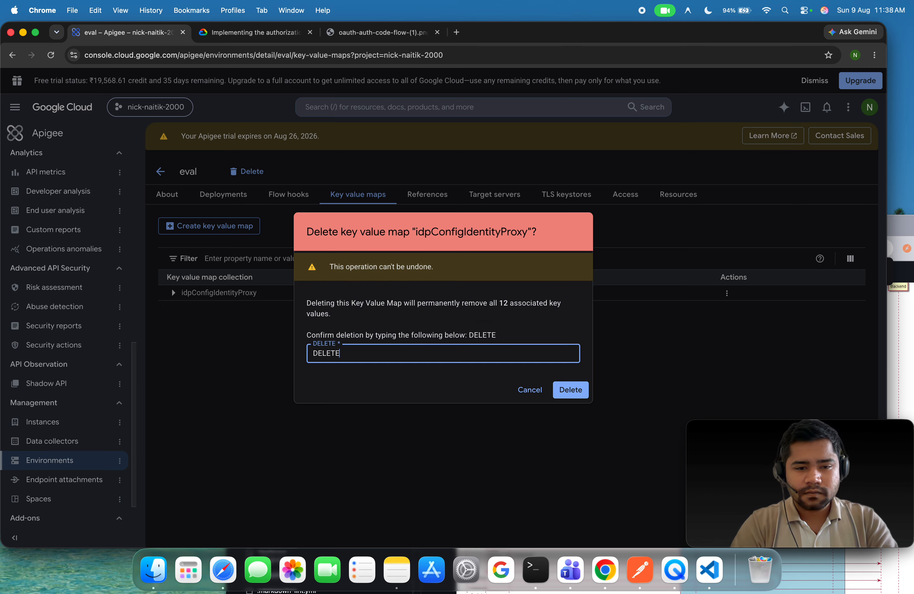
click(571, 390)
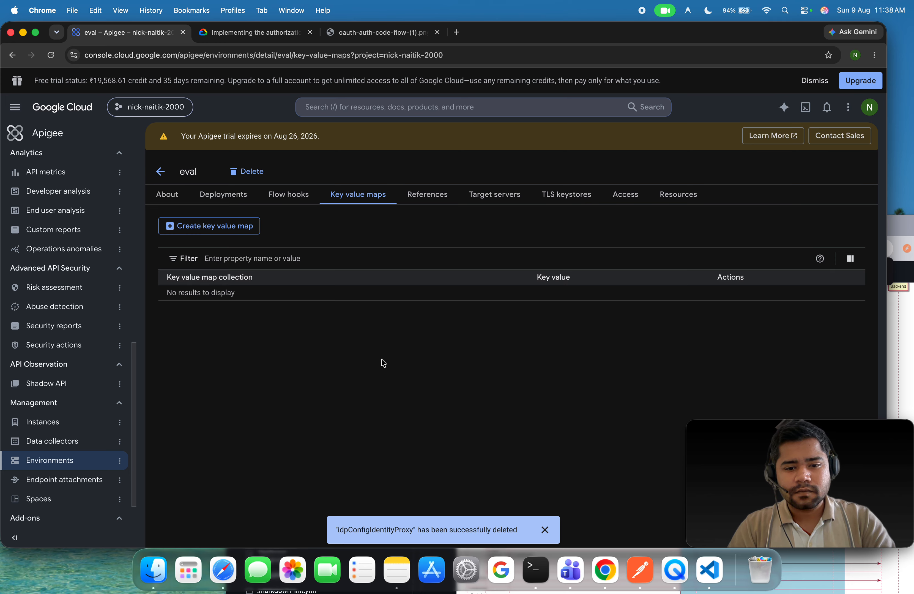
- Reload the page and create a key value map named idpConfigIdentityProxy in the eval environment with its values unmasked
click(51, 56)
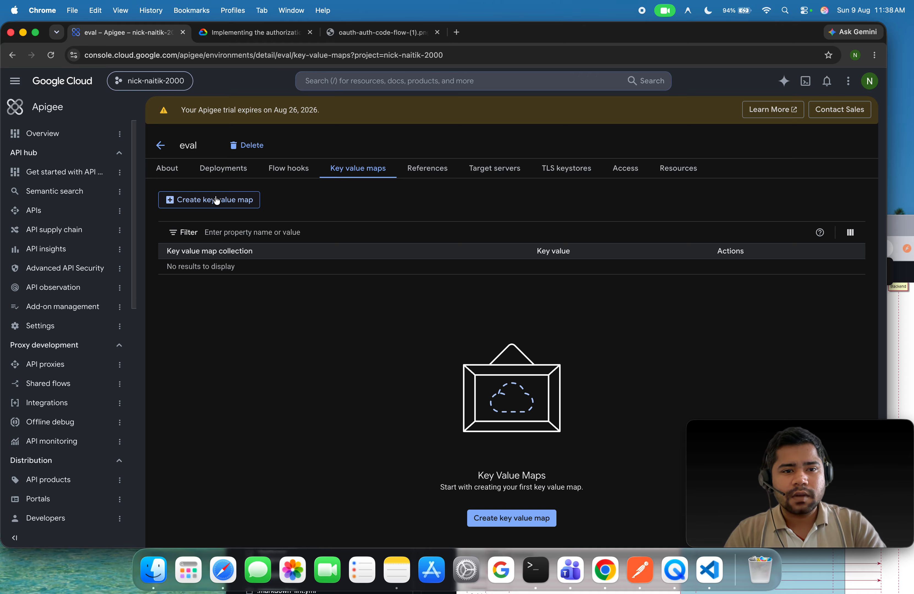
click(217, 200)
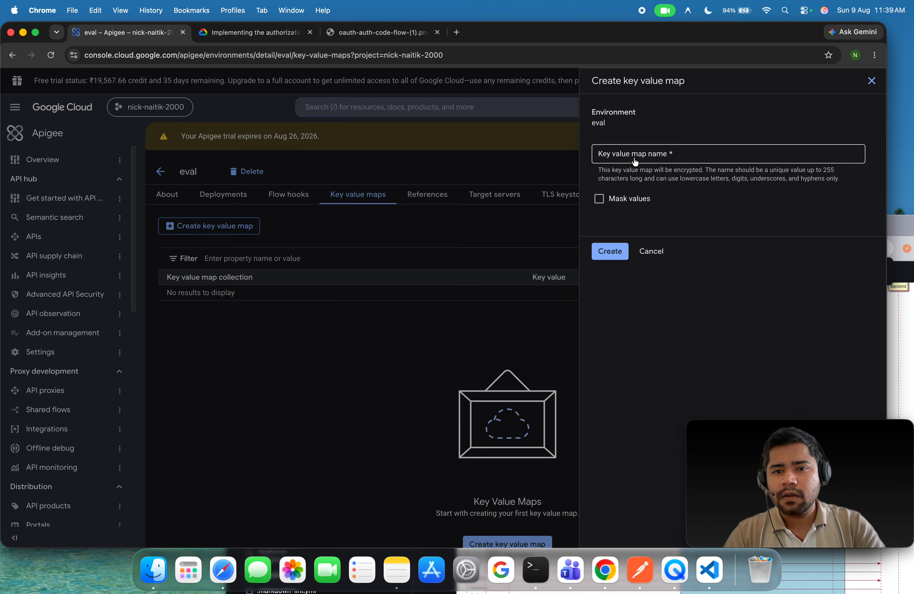
click(635, 162)
text(idpConfigIdentityProxy)
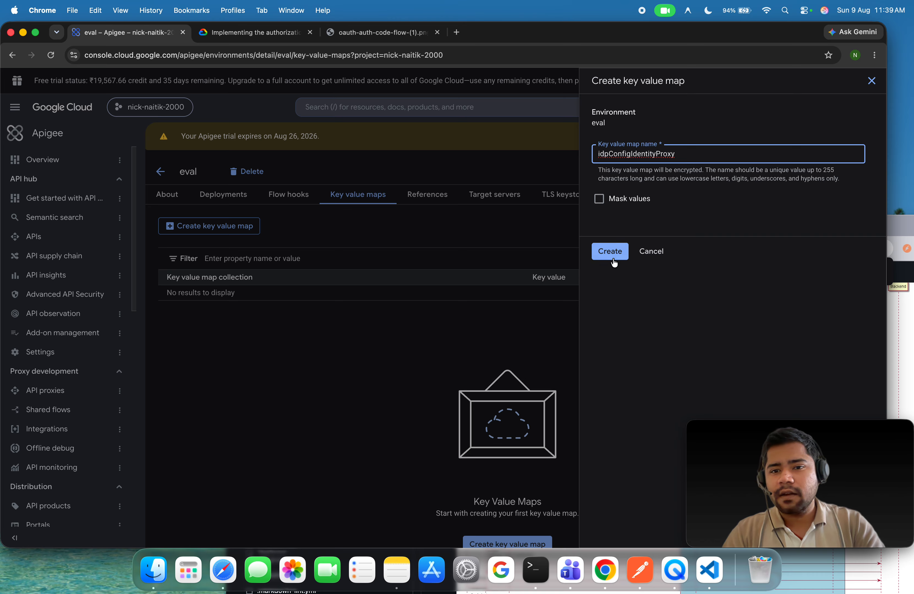
click(610, 251)
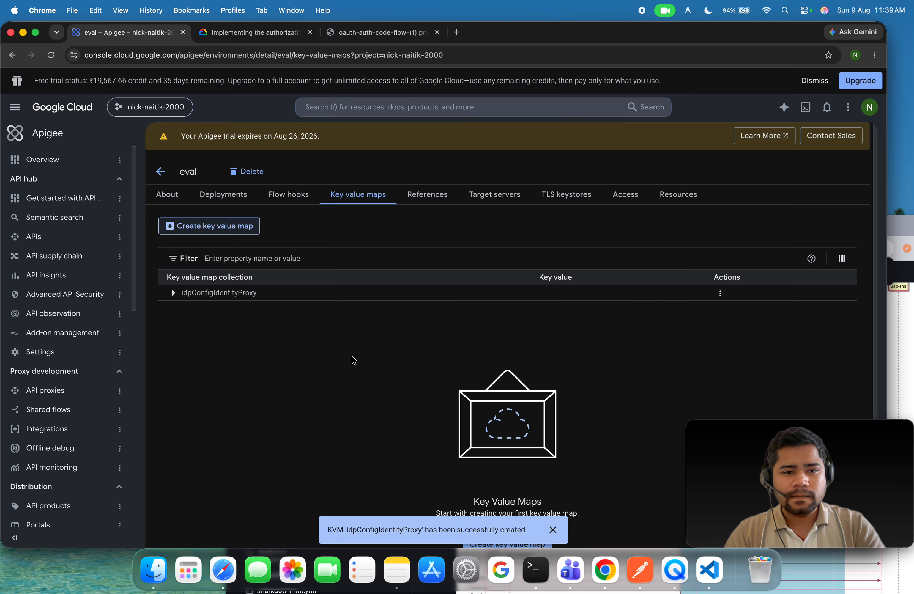
click(173, 293)
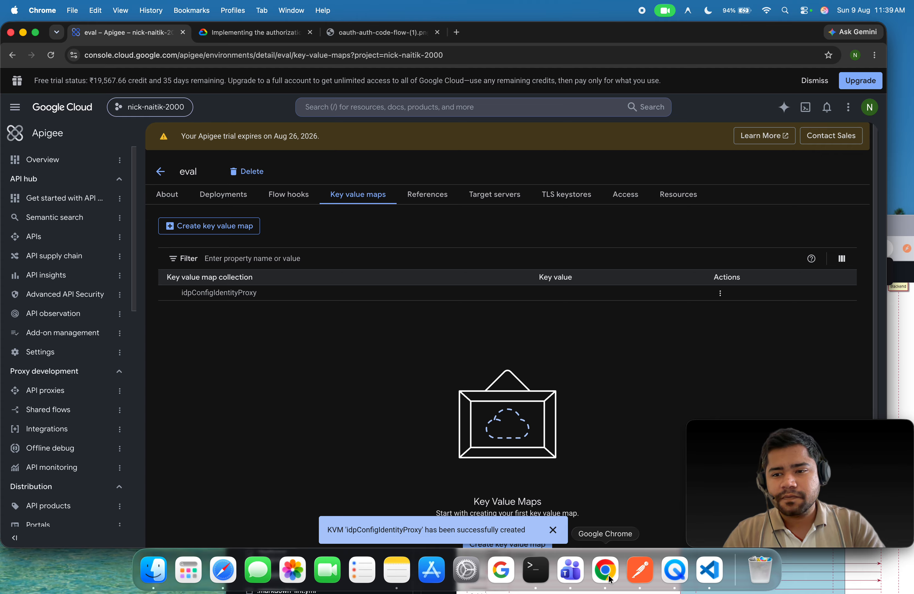
- Bring the GitHub window forward, switch to Postman and open the ADD KVM ENTRY 1 request in the API-M folder
click(903, 331)
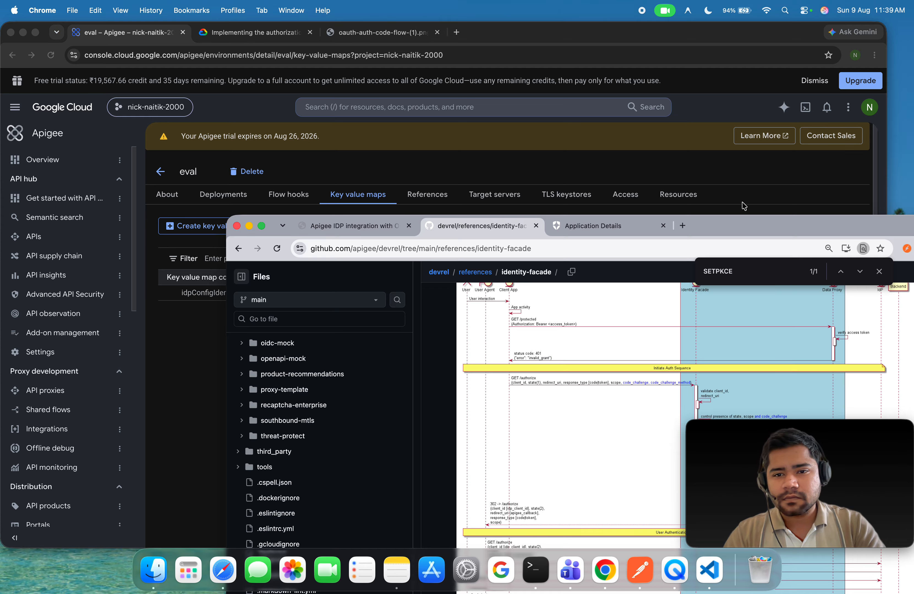
drag(748, 232, 694, 82)
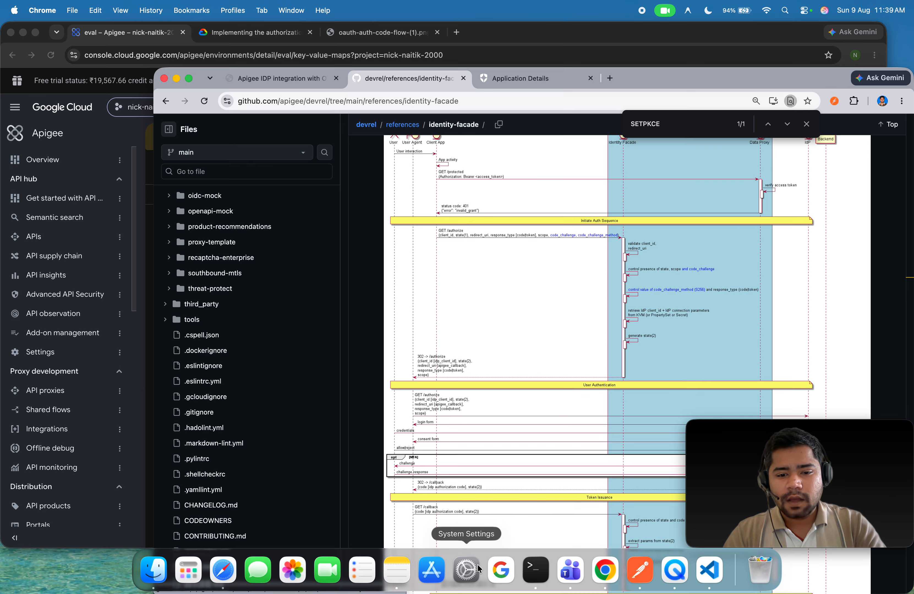
click(640, 570)
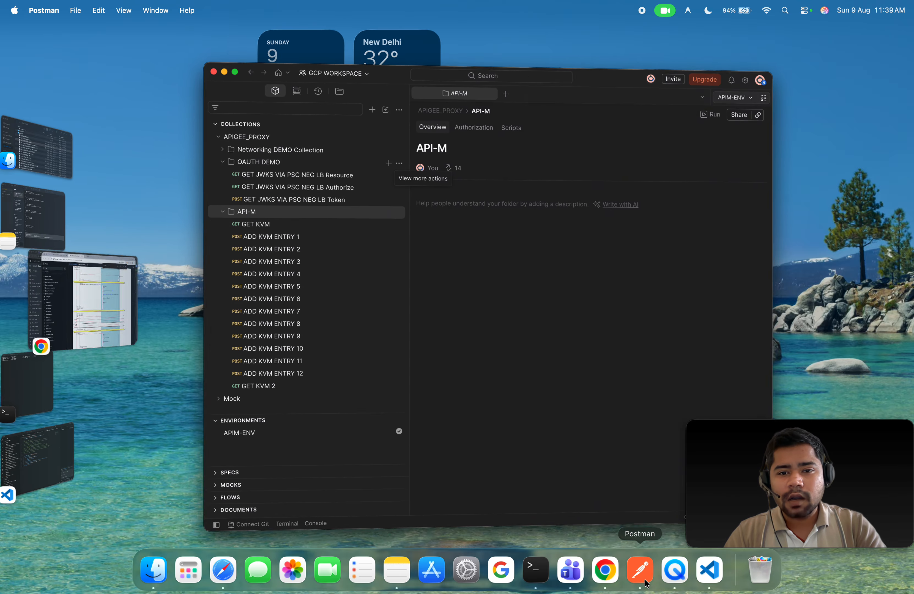
click(309, 234)
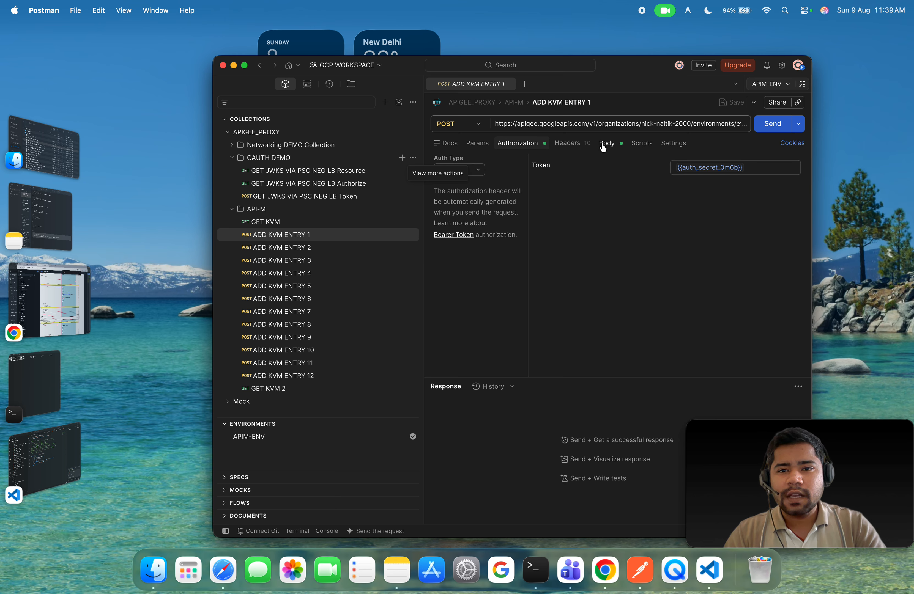
- View the body of ADD KVM ENTRY 1, then switch to Chrome and open the identity-facade-v1 proxy for development in Apigee
click(605, 145)
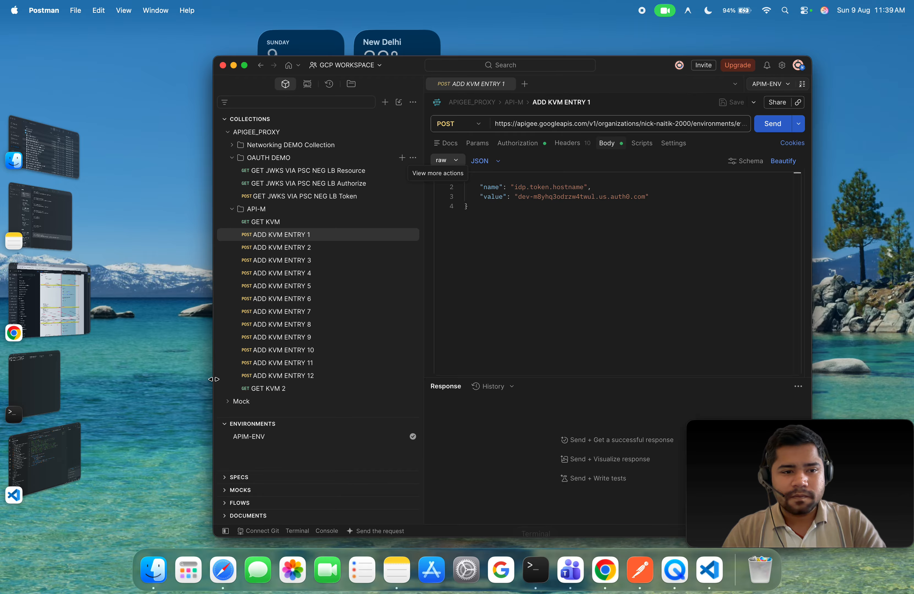
click(54, 309)
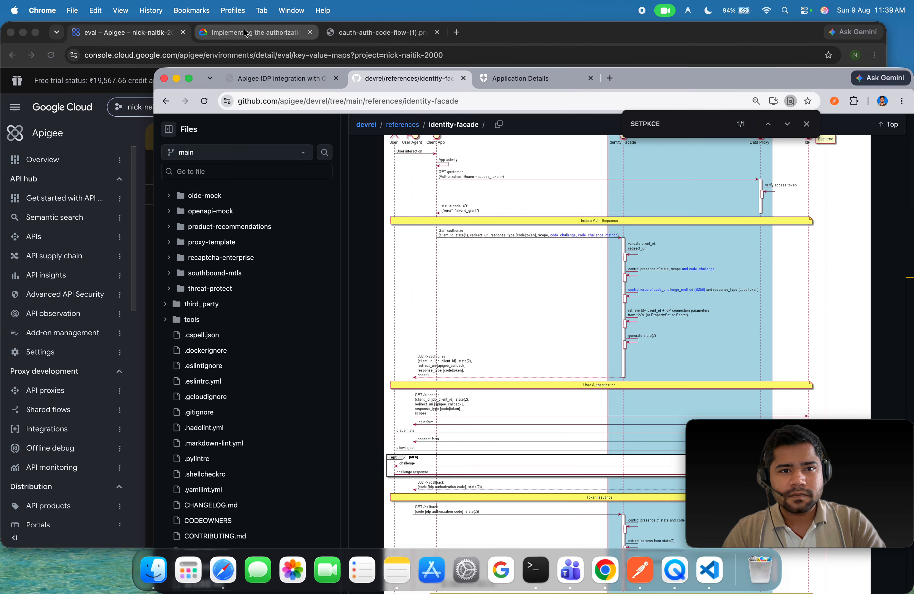
click(154, 34)
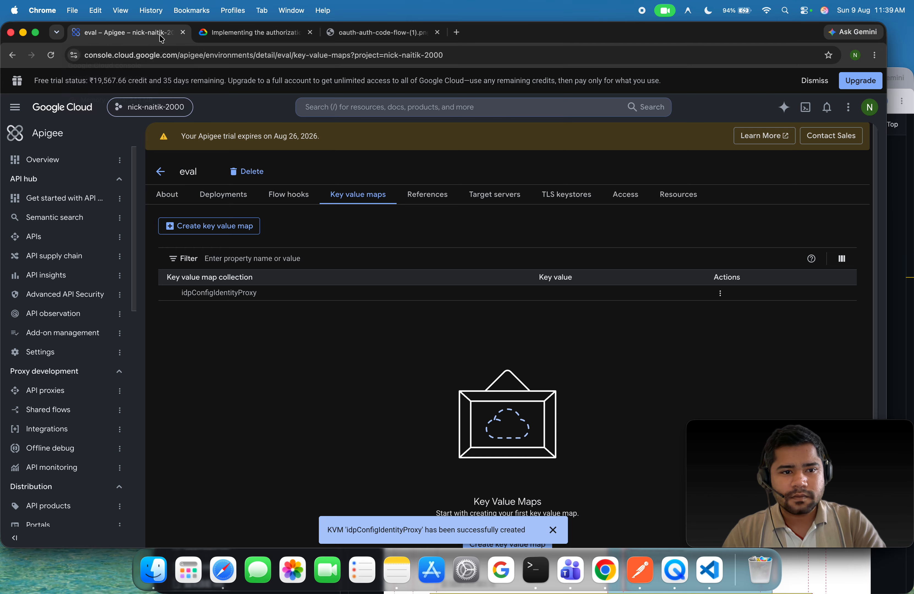
click(56, 397)
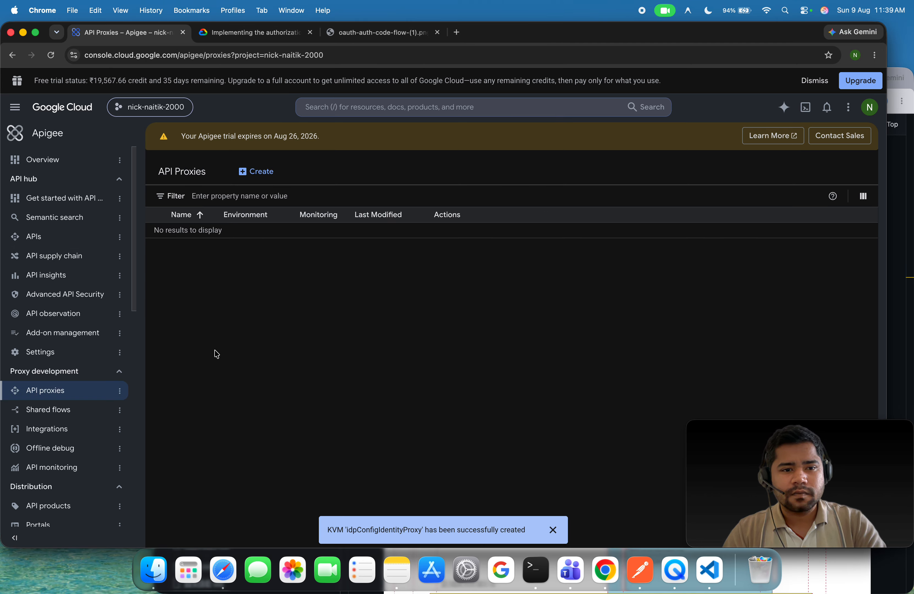
click(201, 262)
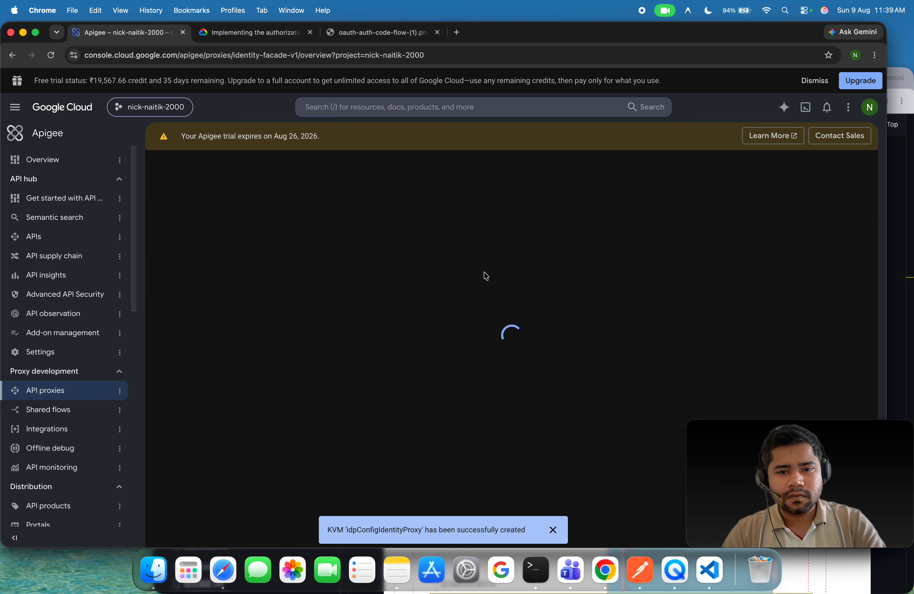
click(226, 195)
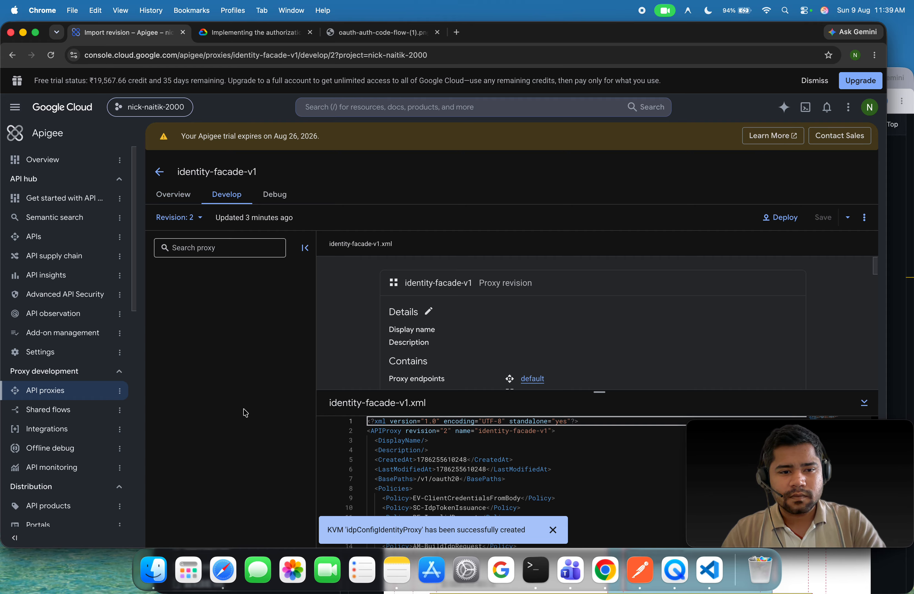
- Examine the KVM-IdpParameters policy XML in the identity-facade-v1 proxy for the parameter keys it reads
scroll(225, 463, down, 10)
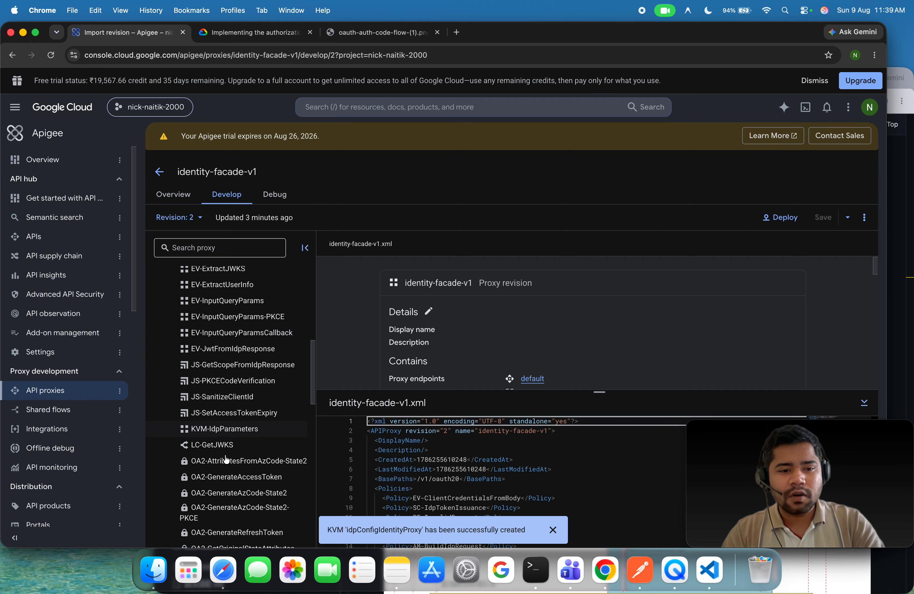
scroll(228, 459, down, 10)
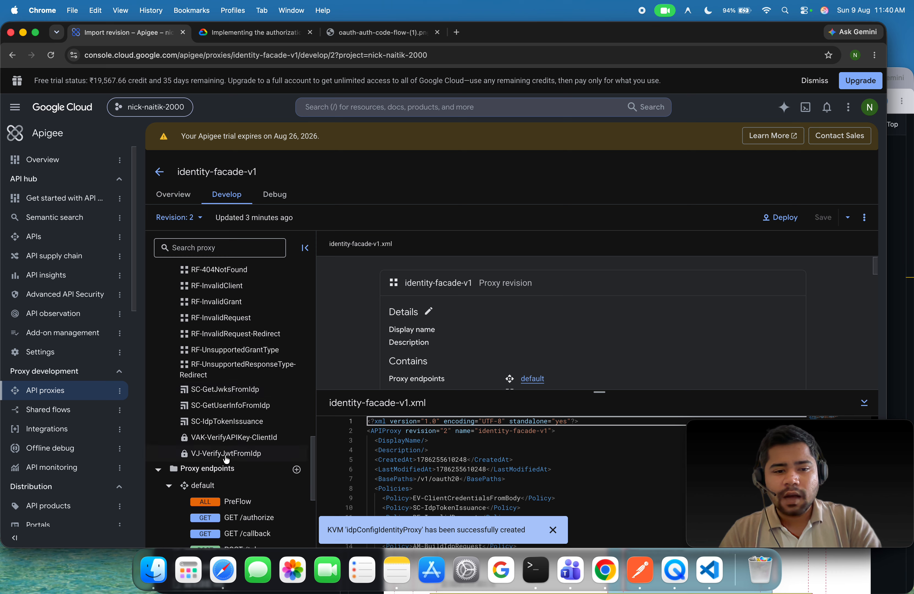
scroll(229, 393, down, 2)
scroll(228, 390, up, 8)
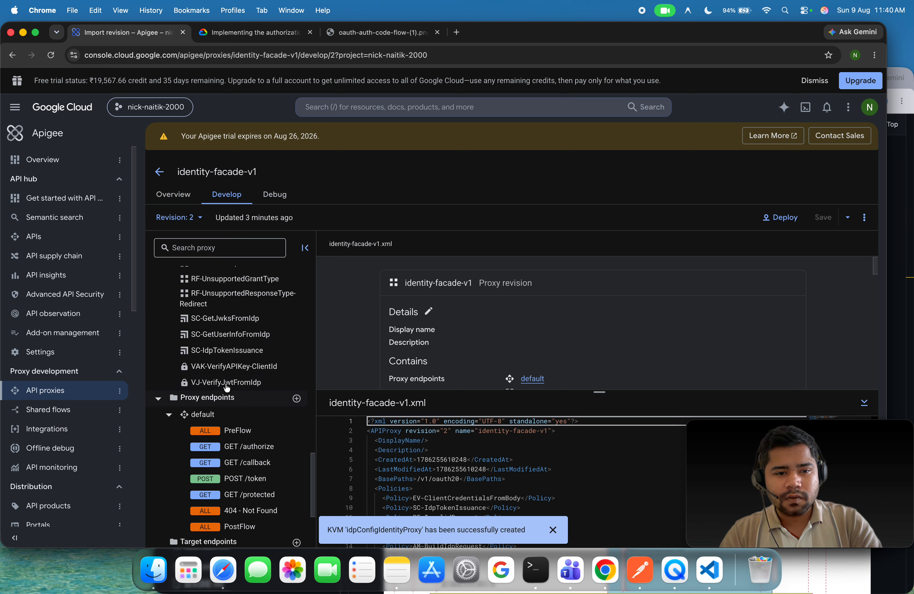
scroll(227, 388, up, 5)
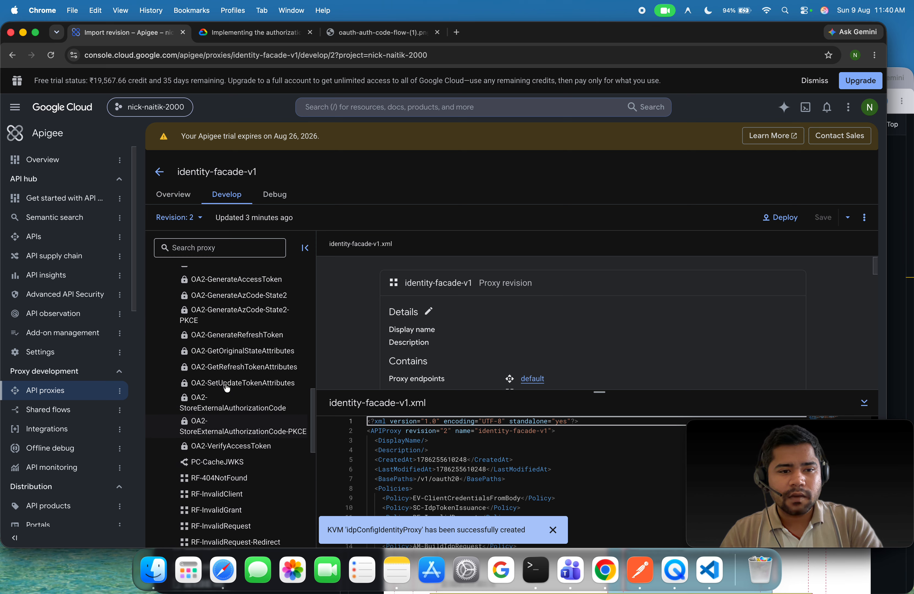
click(214, 314)
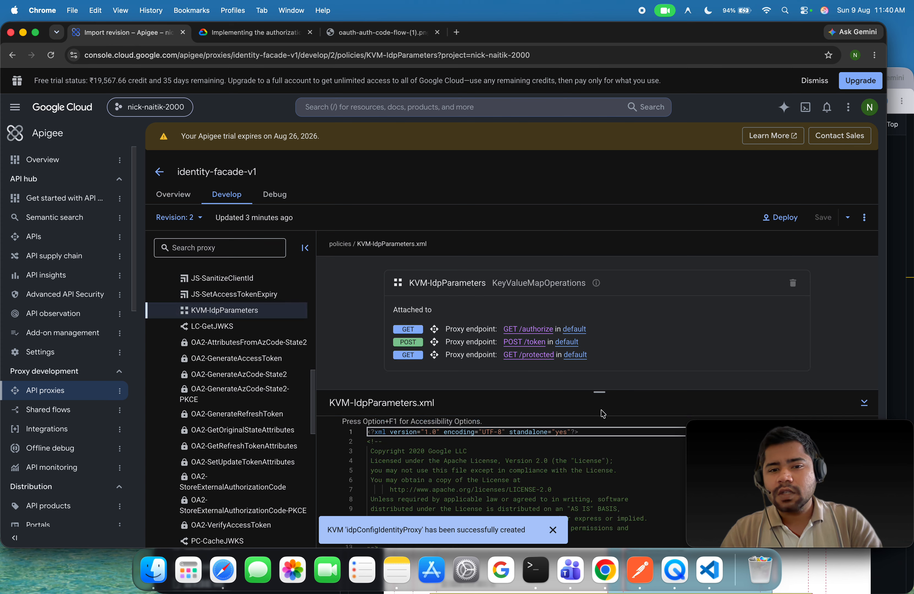
scroll(532, 472, down, 10)
scroll(530, 472, down, 3)
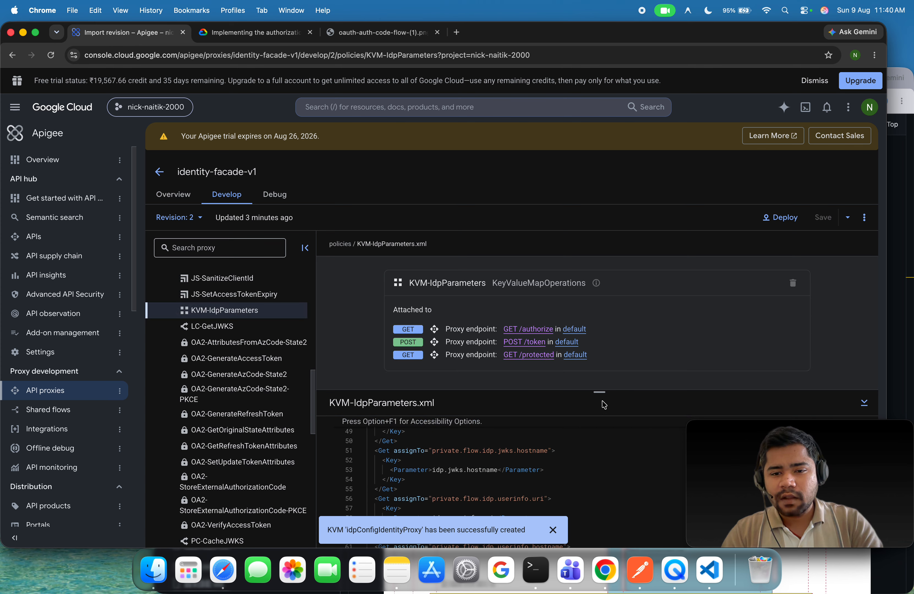
drag(603, 394, 533, 250)
scroll(520, 394, up, 6)
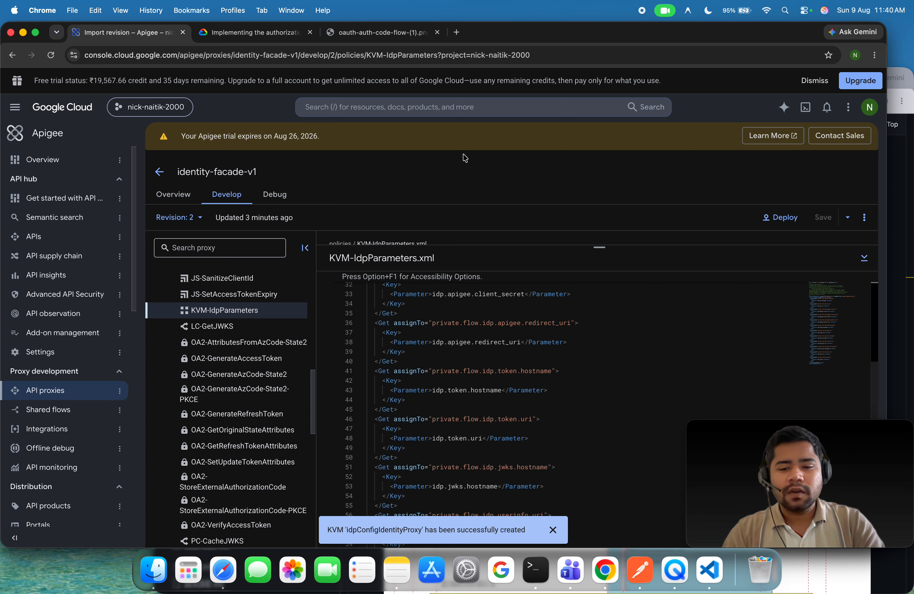
- Switch to Postman and look through the JSON bodies of the ADD KVM ENTRY requests, ending back on ADD KVM ENTRY 1
click(653, 571)
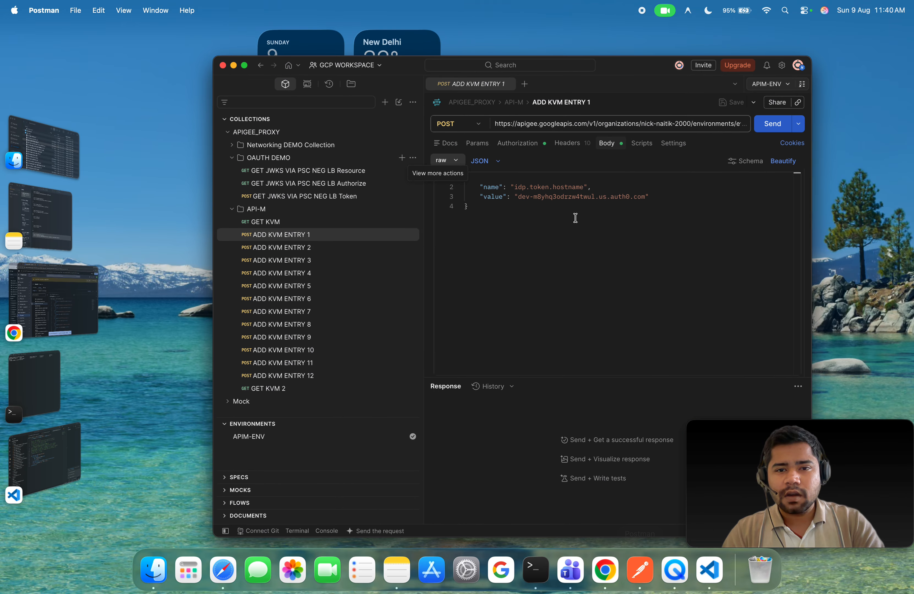
click(538, 213)
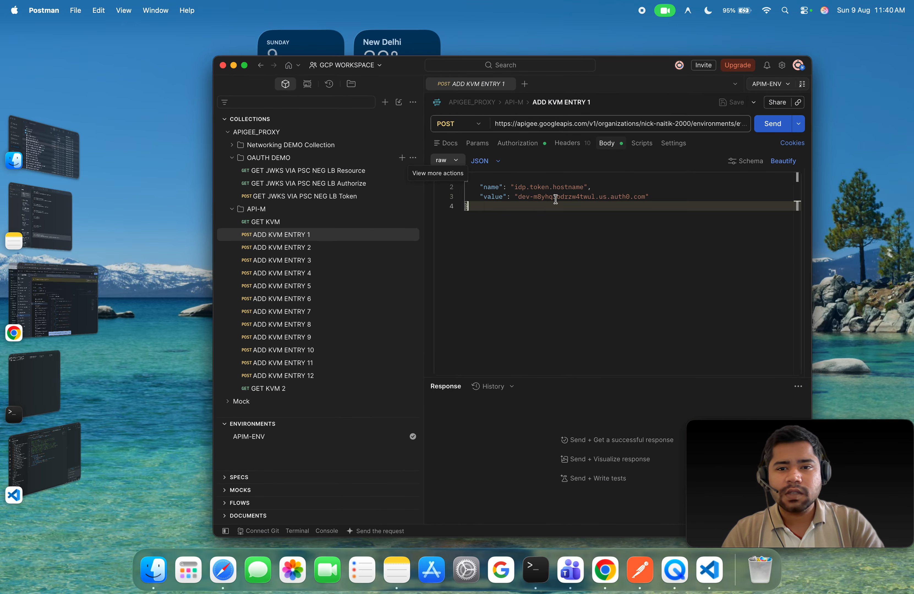
click(270, 250)
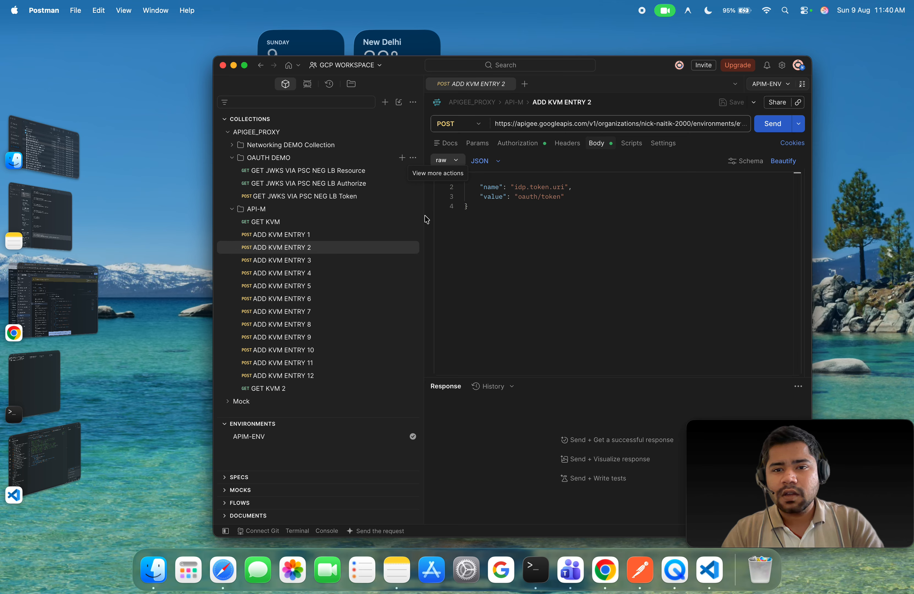
click(304, 261)
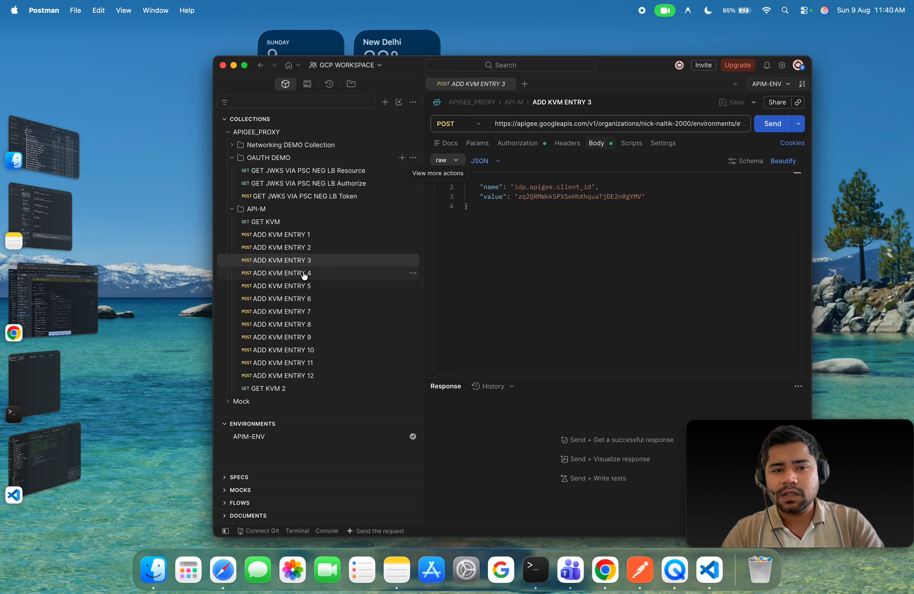
click(292, 275)
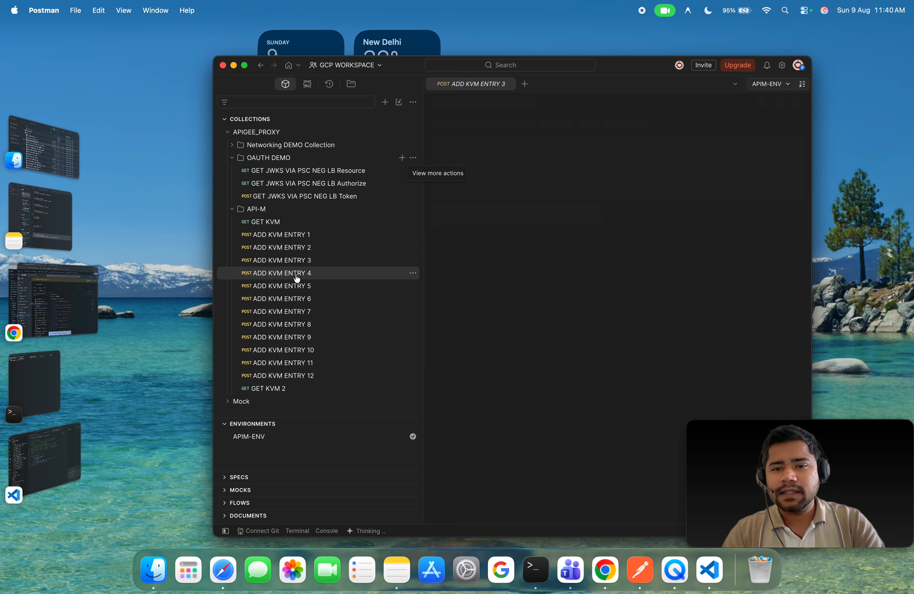
click(296, 299)
click(297, 332)
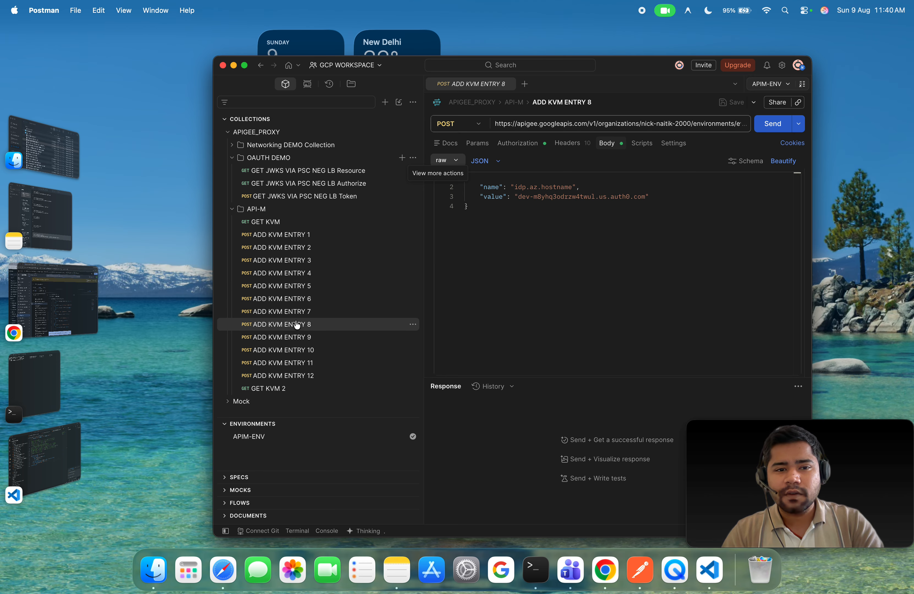
click(290, 237)
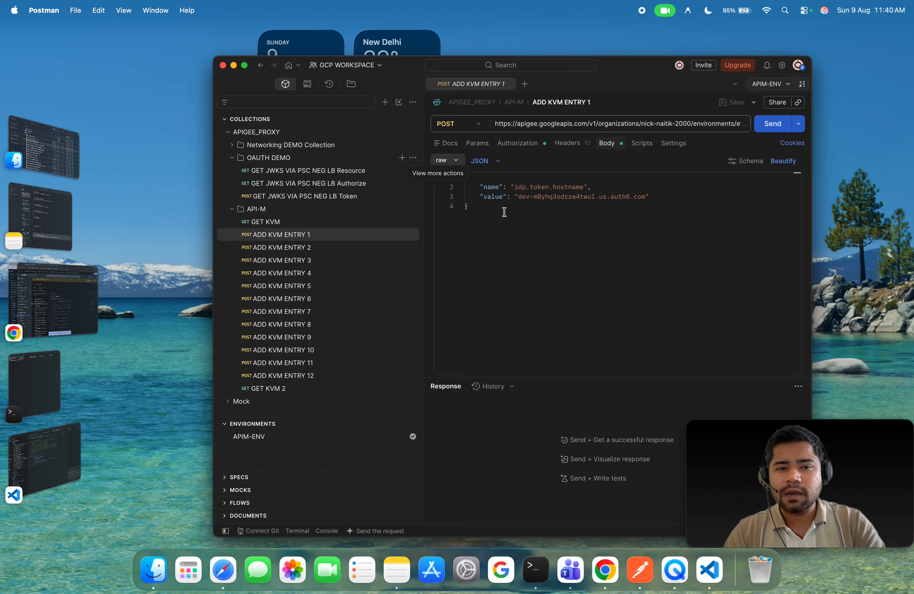
- Switch to Chrome and copy the domain of My App from its Auth0 application settings
click(599, 574)
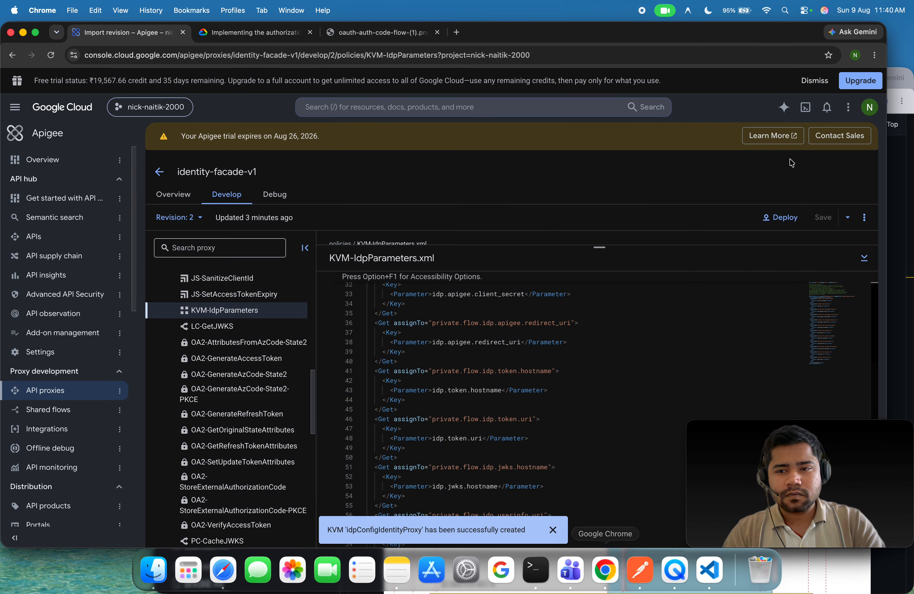
click(898, 164)
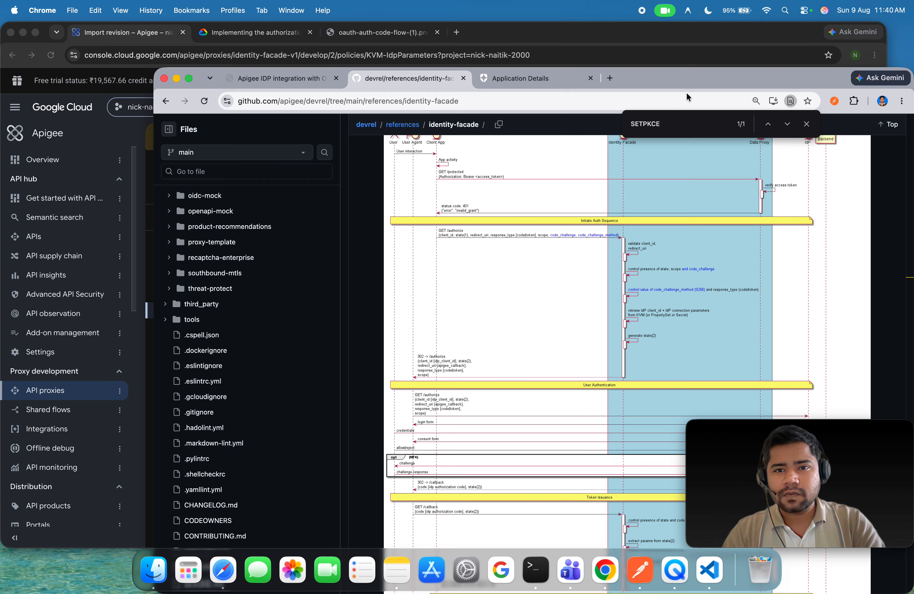
click(510, 69)
scroll(467, 455, down, 3)
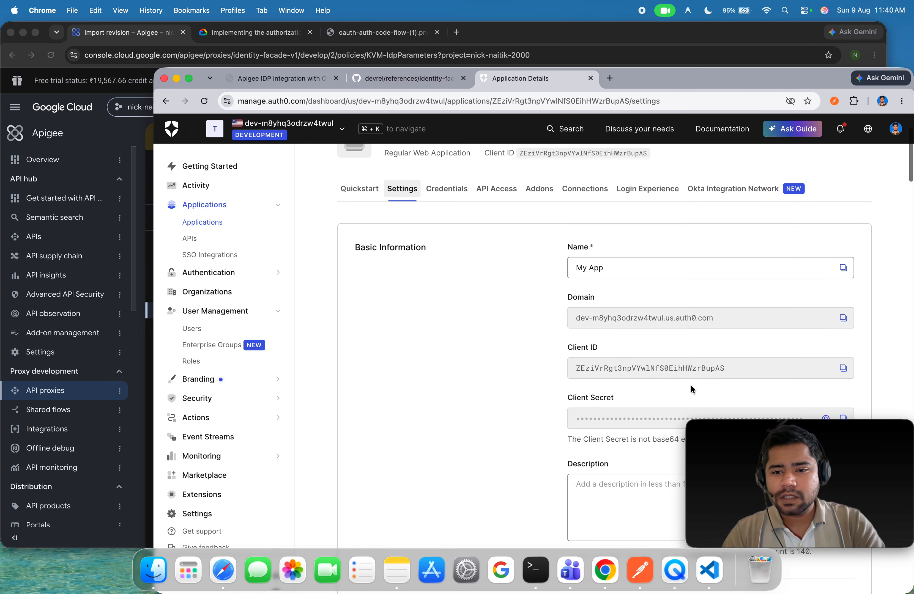
click(843, 319)
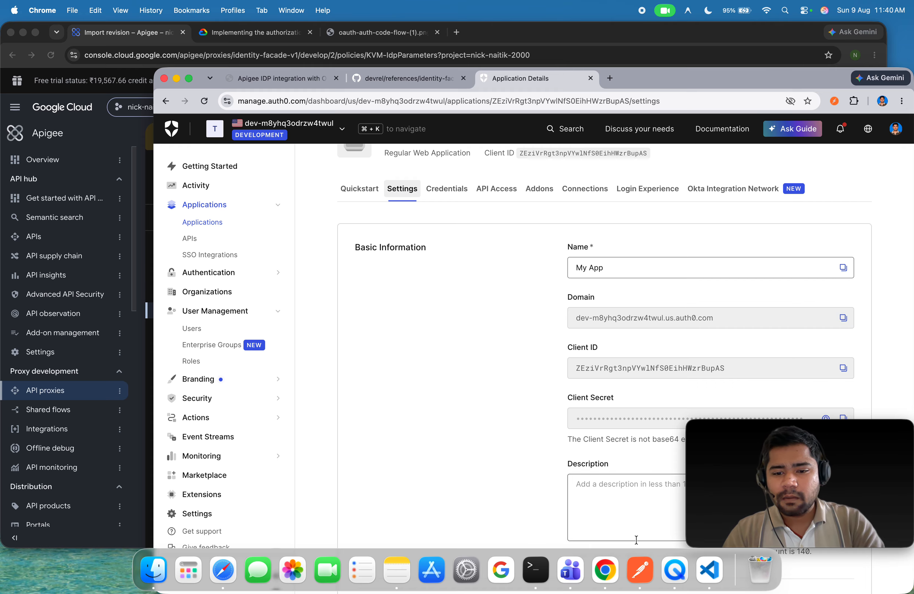
- Switch to Postman, replace the idp.token.hostname value in ADD KVM ENTRY 1 with the copied Auth0 domain and save the request
click(651, 569)
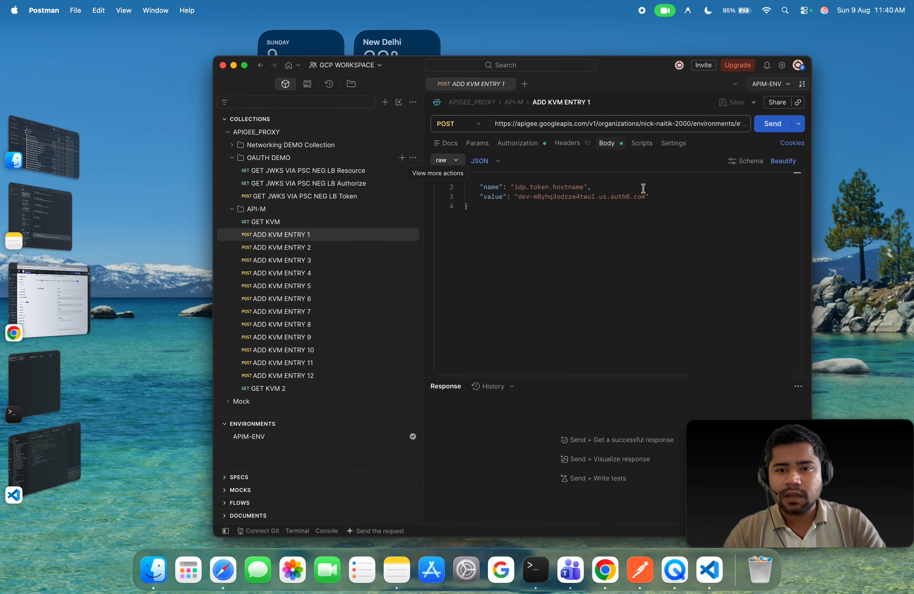
drag(646, 197, 518, 197)
key(BackSpace)
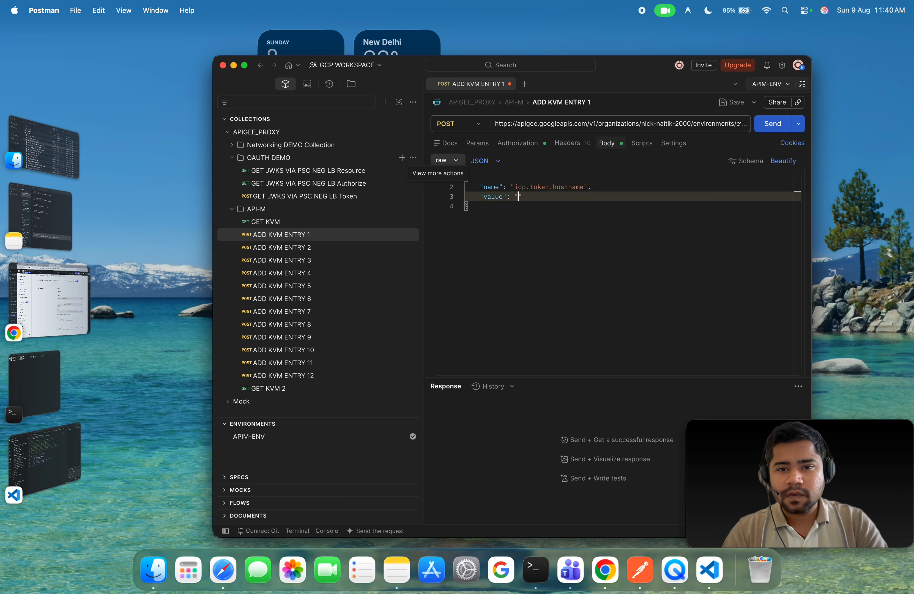
key(super+v)
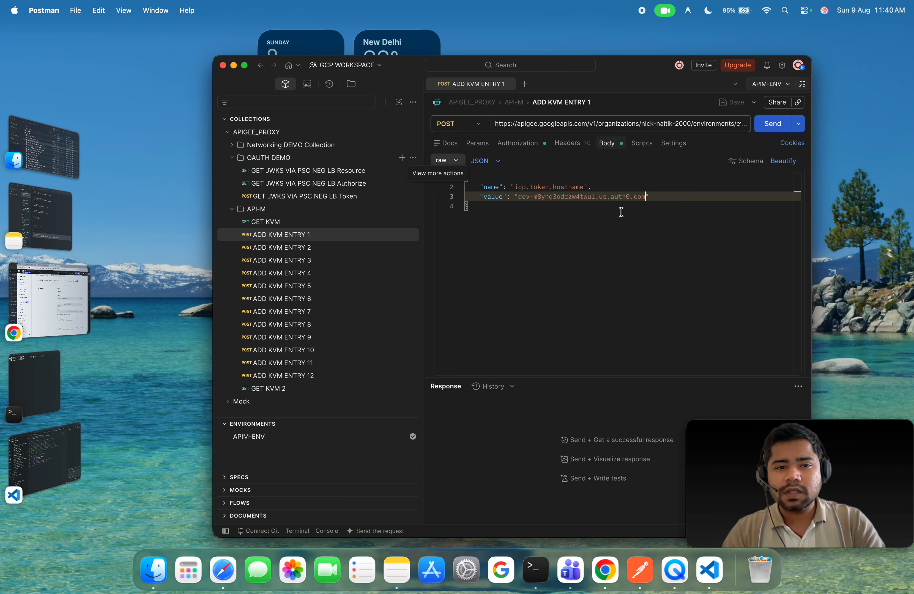
click(295, 238)
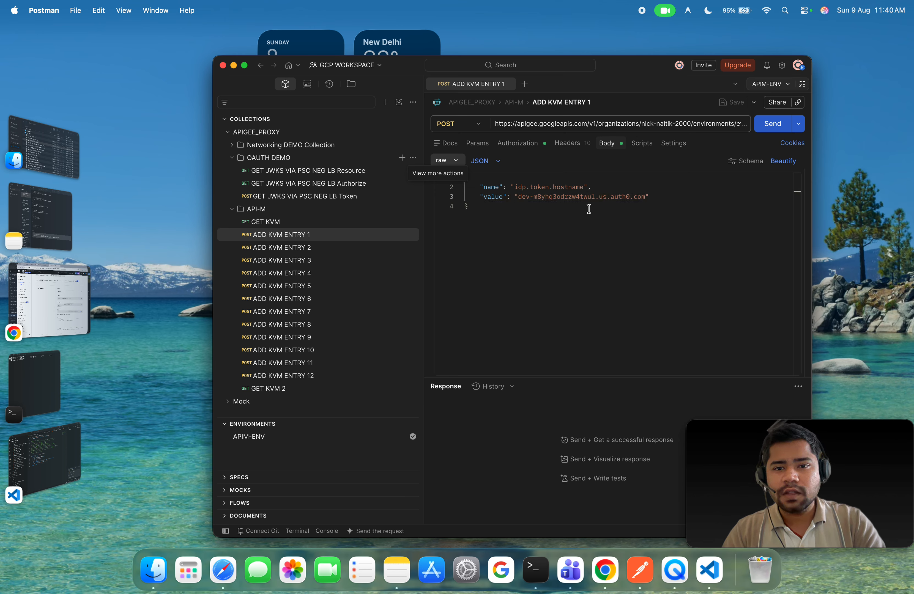
- Review the request bodies of ADD KVM ENTRY 2, 3 and 4
click(292, 249)
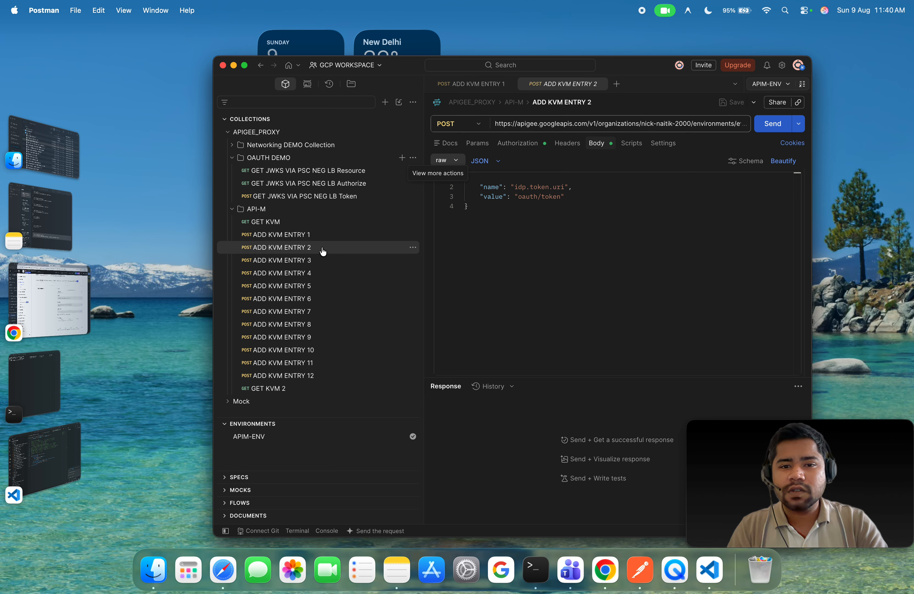
click(300, 265)
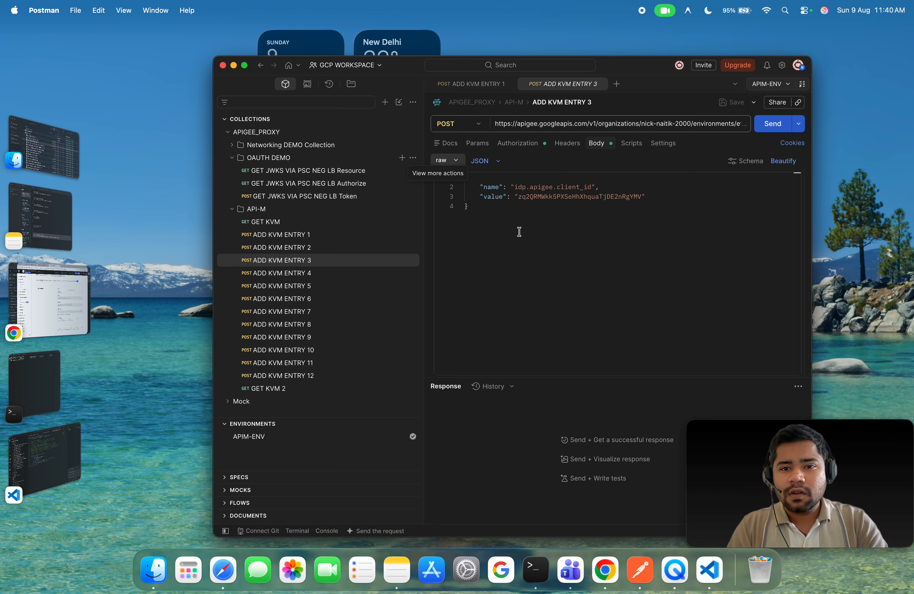
click(295, 275)
- Replace the idp.jwks.hostname value in ADD KVM ENTRY 5 with the copied Auth0 domain and save the request
click(288, 289)
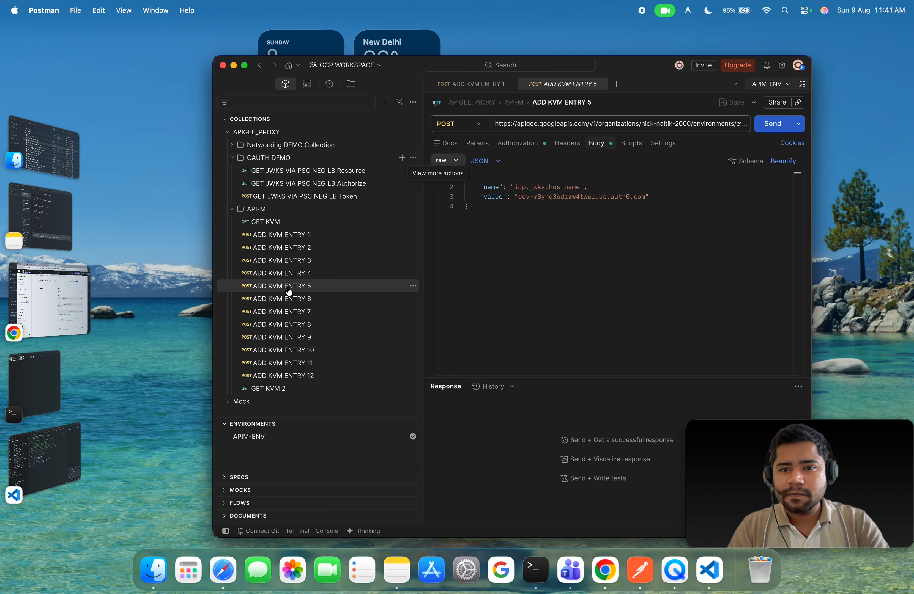
drag(646, 198, 525, 195)
key(super+c)
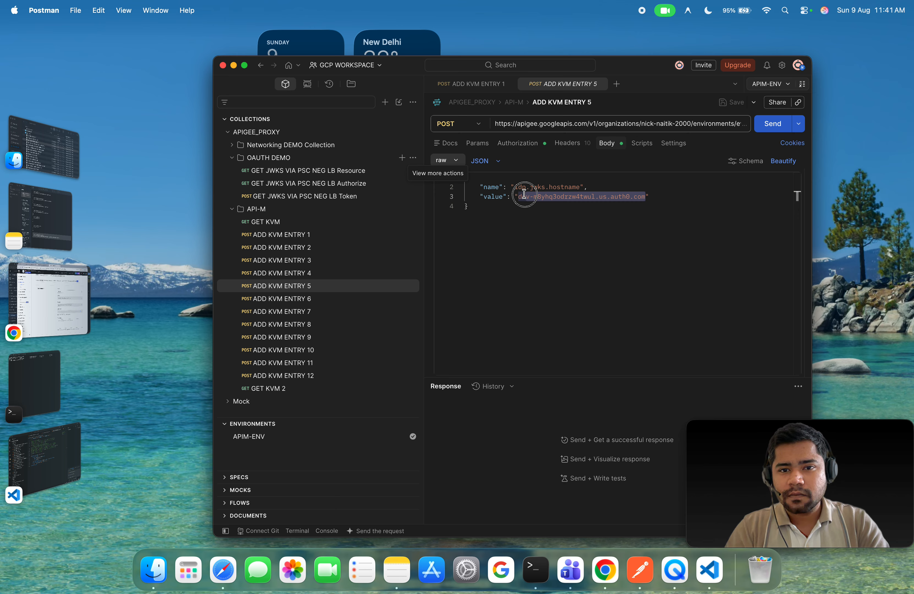
key(BackSpace)
key(BackSpace)
key(BackSpace)
key(super+v)
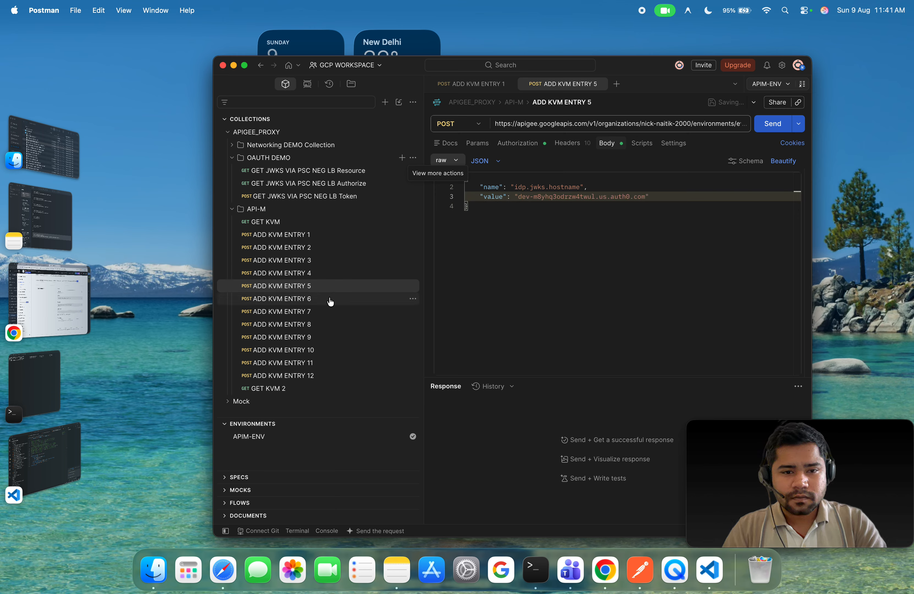
click(299, 303)
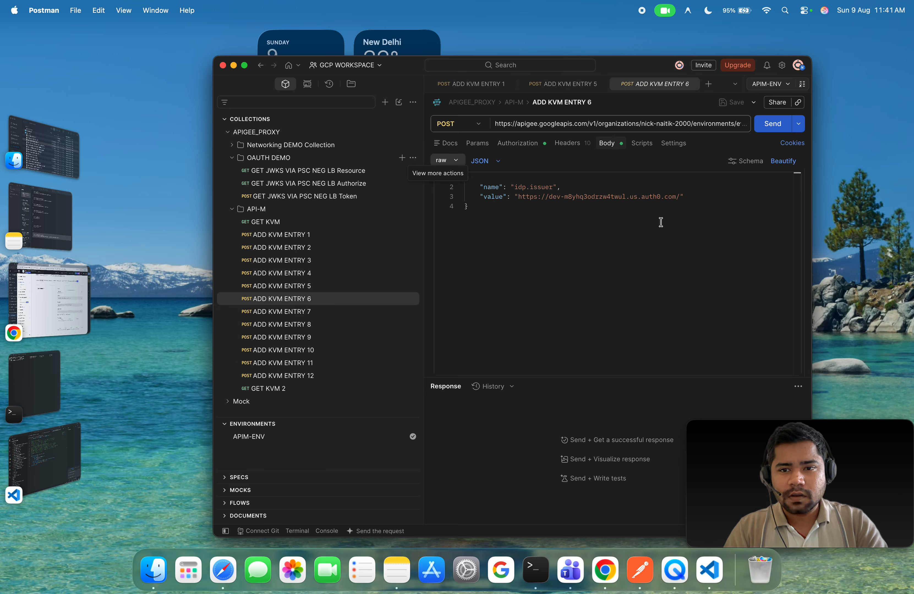
drag(678, 197, 551, 197)
key(BackSpace)
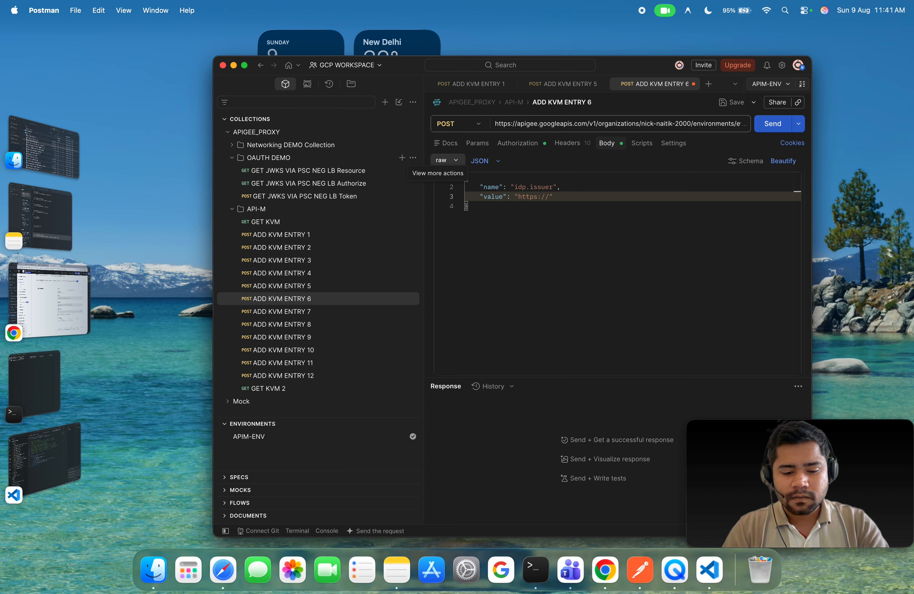
key(super+z)
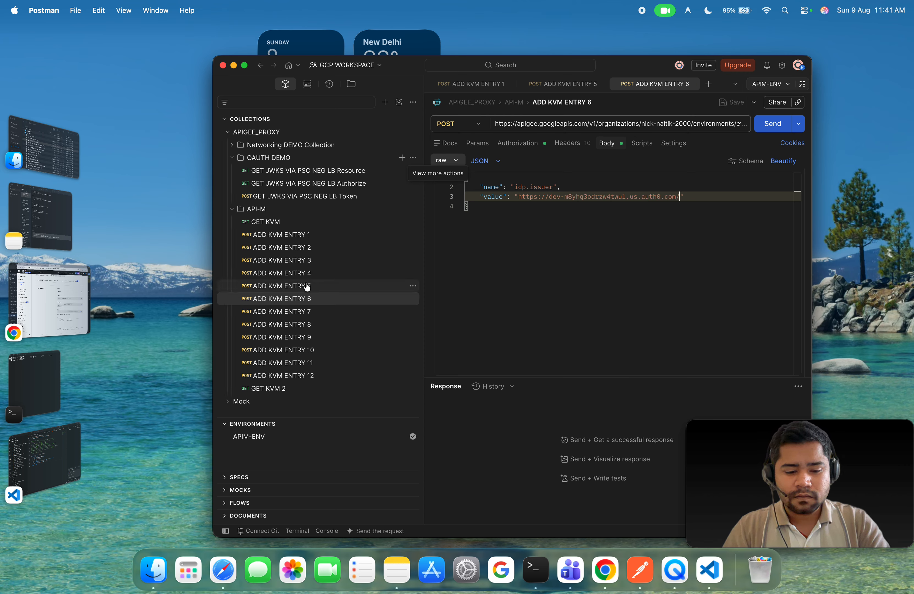
- Review ADD KVM ENTRY 7, and replace the idp.az.hostname value in ADD KVM ENTRY 8 with the copied Auth0 domain
click(280, 316)
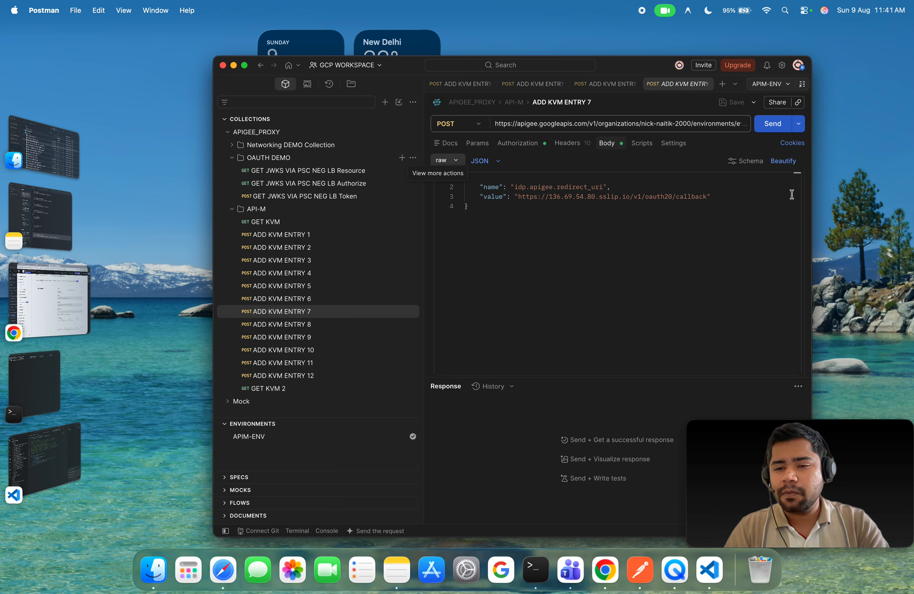
click(309, 324)
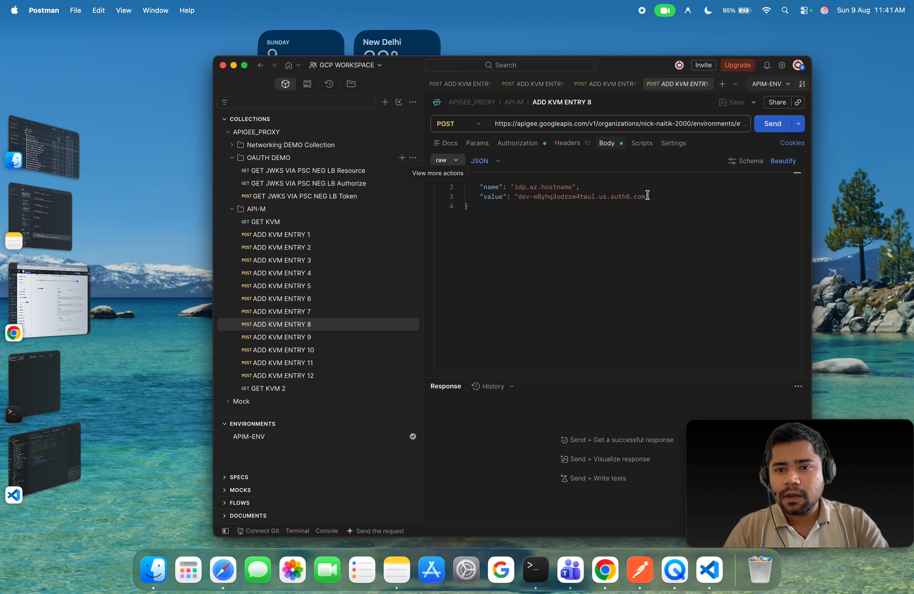
drag(647, 196, 518, 196)
key(BackSpace)
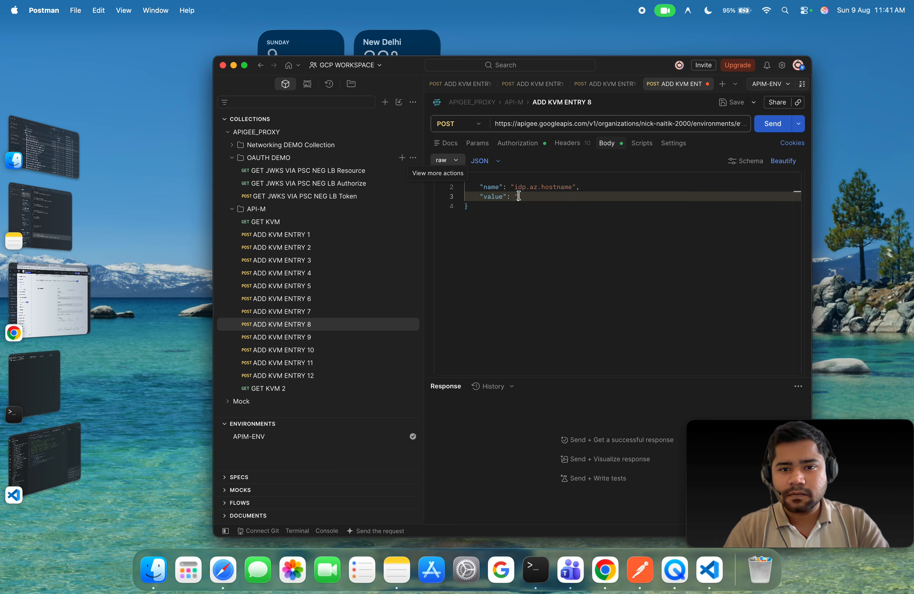
text(dev-m8yhq3odrzw4twul.us.auth0.com")
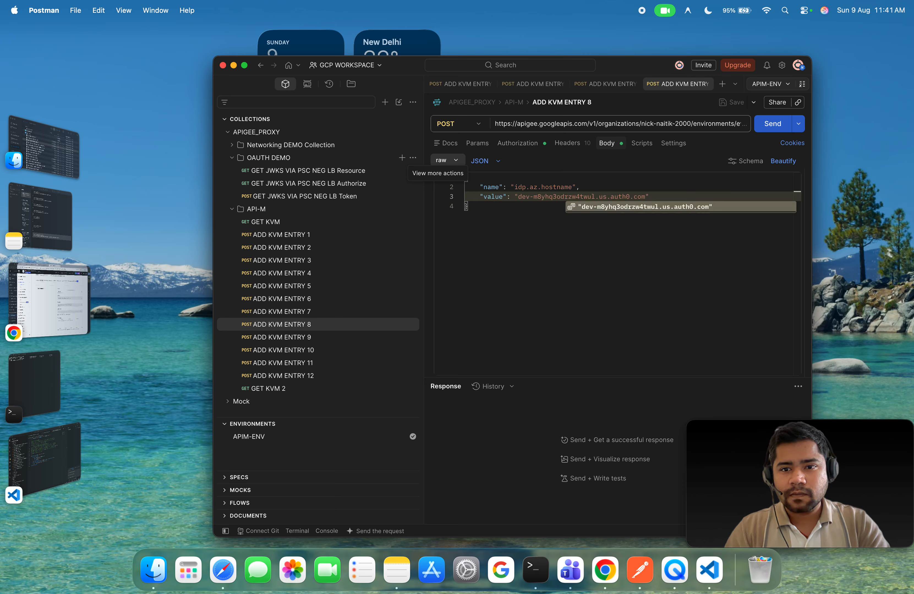
key(Escape)
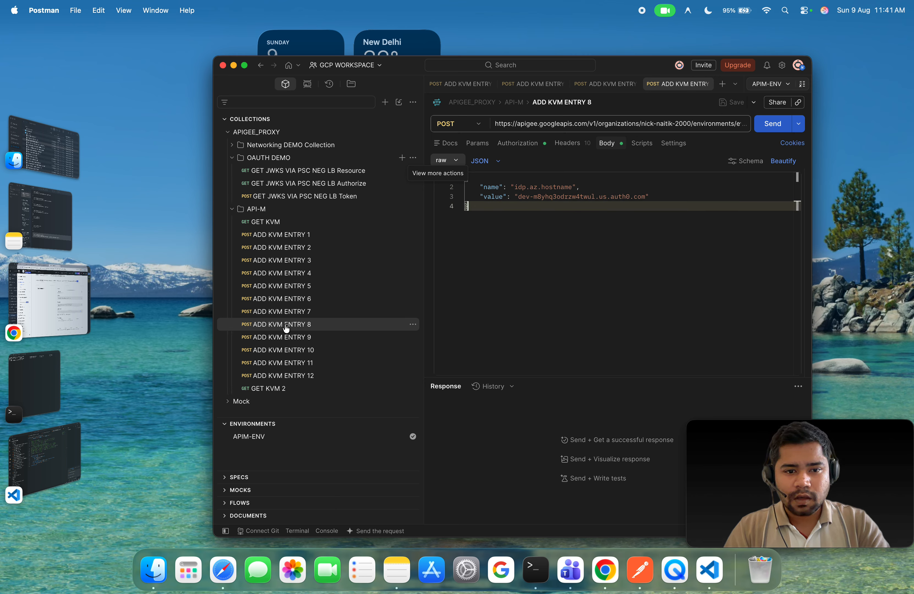
- Replace the idp.userinfo.hostname value in ADD KVM ENTRY 9 with the copied Auth0 domain and save the request
click(293, 342)
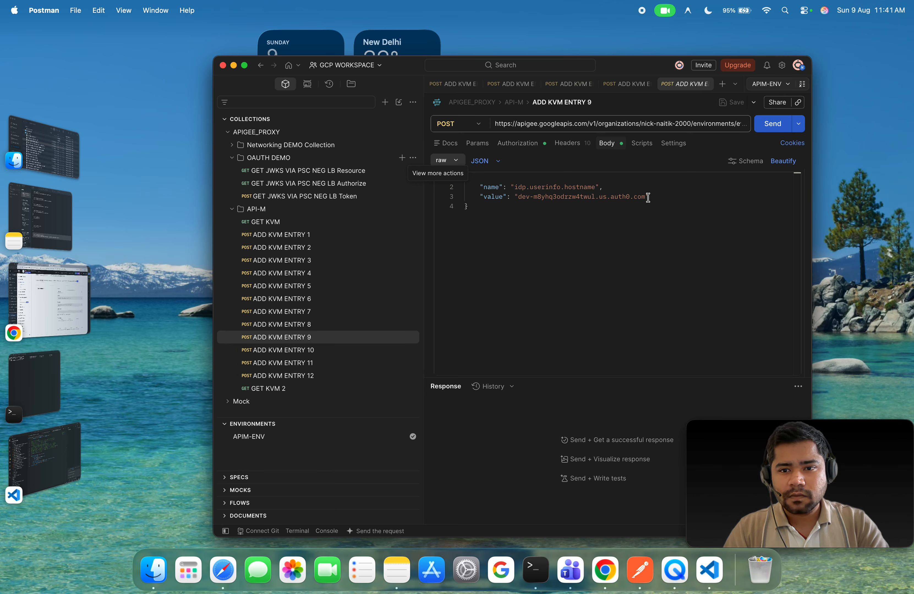
drag(647, 198, 519, 198)
key(super+c)
key(BackSpace)
key(super+v)
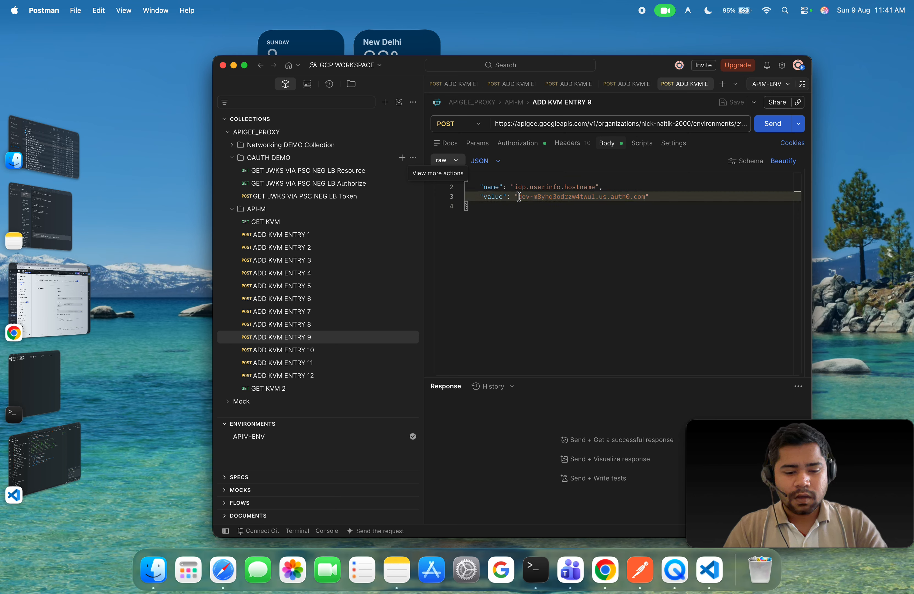
key(super+s)
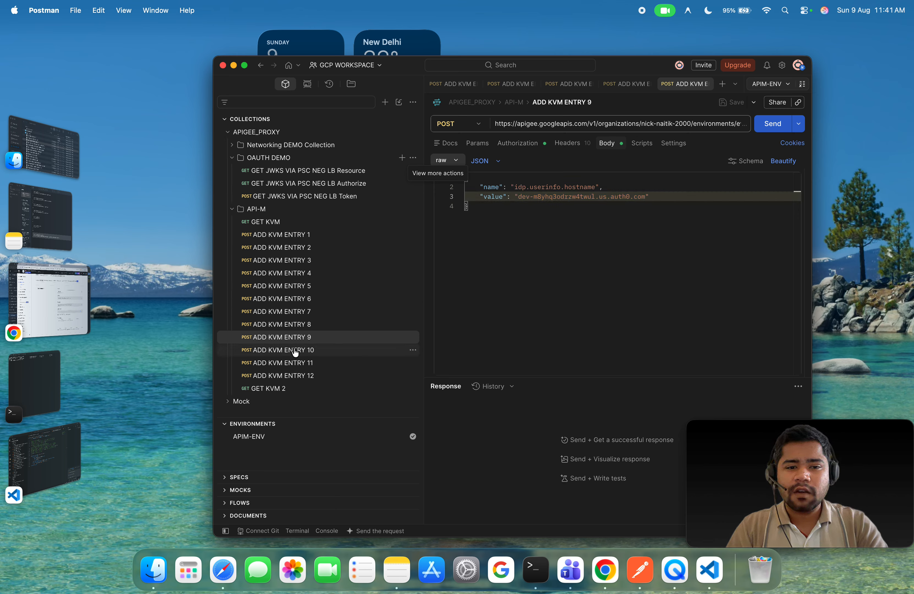
- Review the request bodies of ADD KVM ENTRY 10, 11 and 12
click(295, 351)
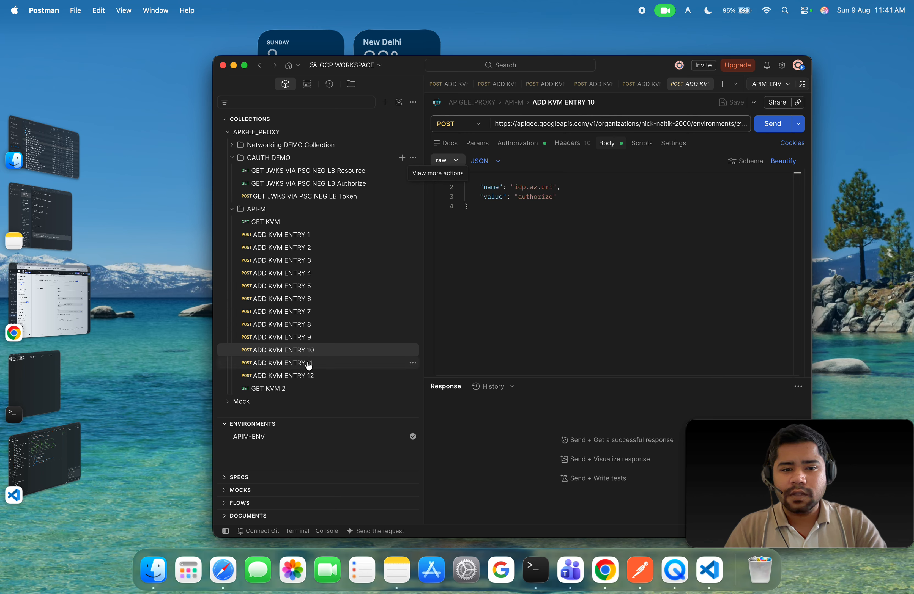
click(302, 365)
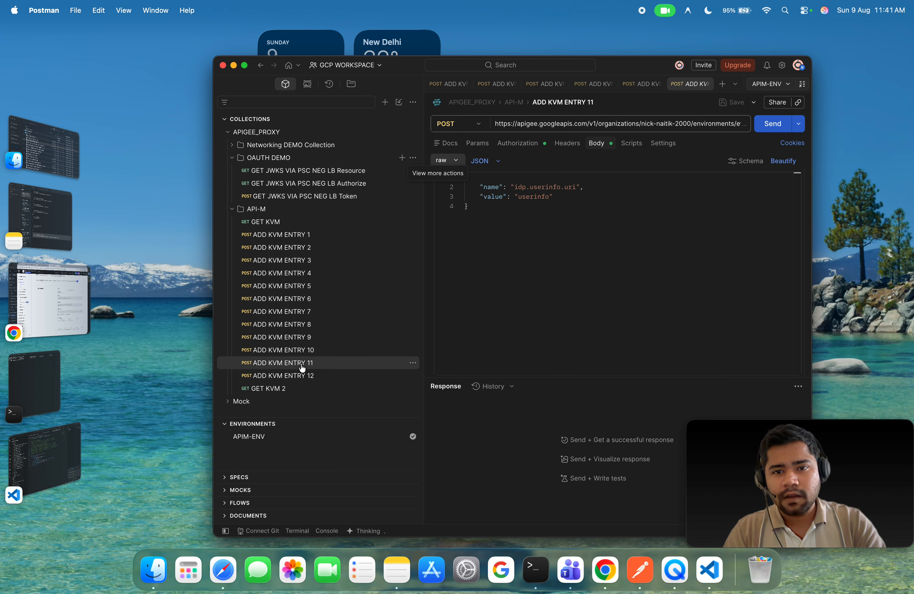
click(317, 376)
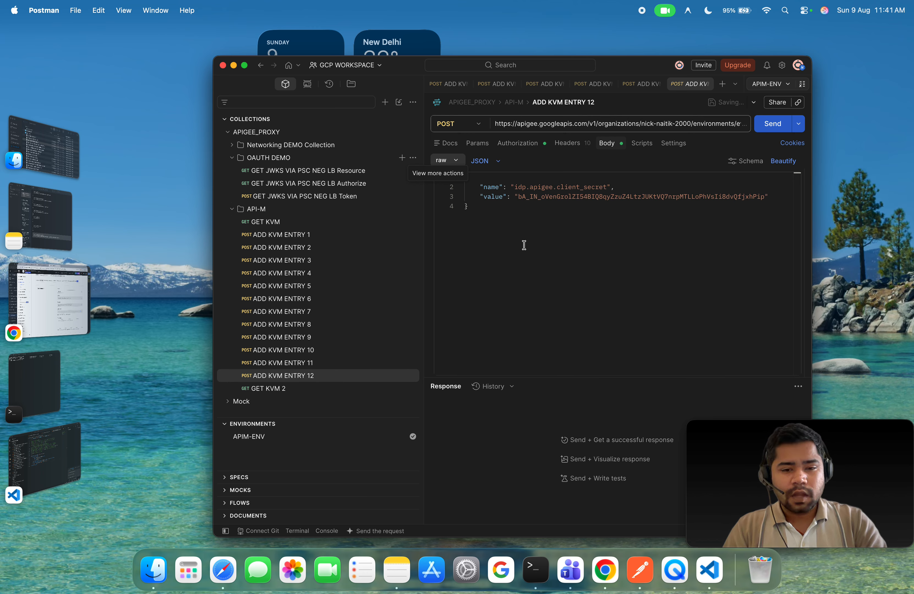
- Switch to Chrome, copy the client ID of My App from its Auth0 settings, and return to Postman
click(605, 570)
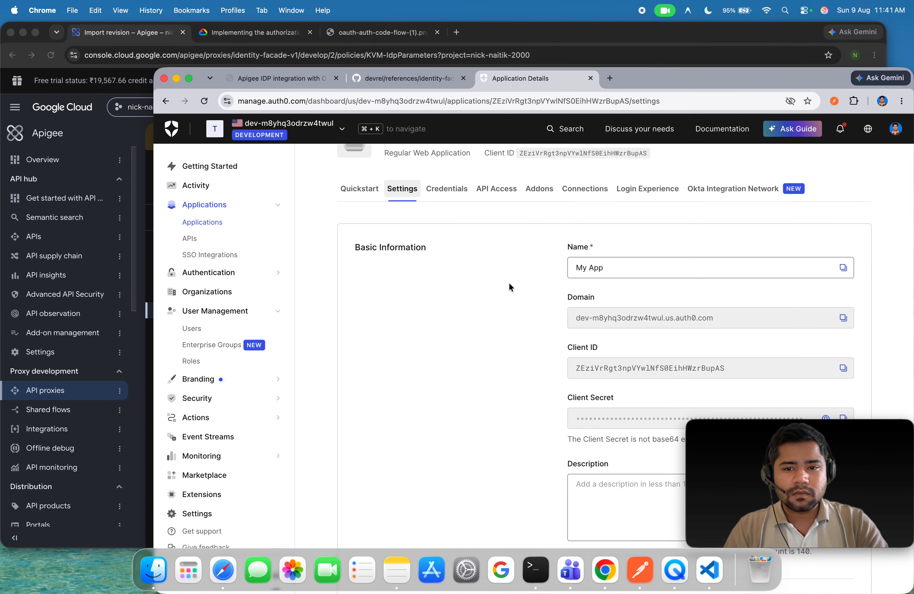
click(845, 369)
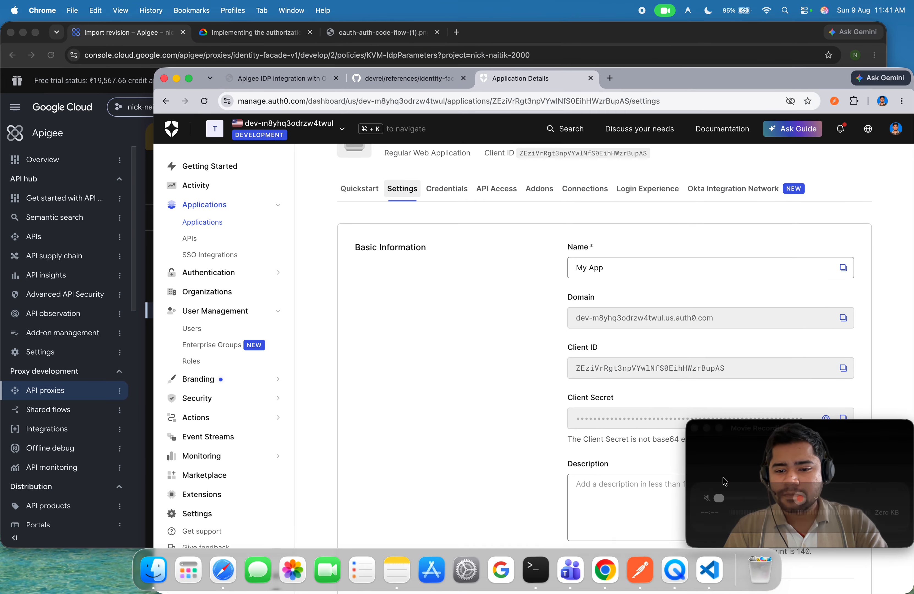
click(639, 572)
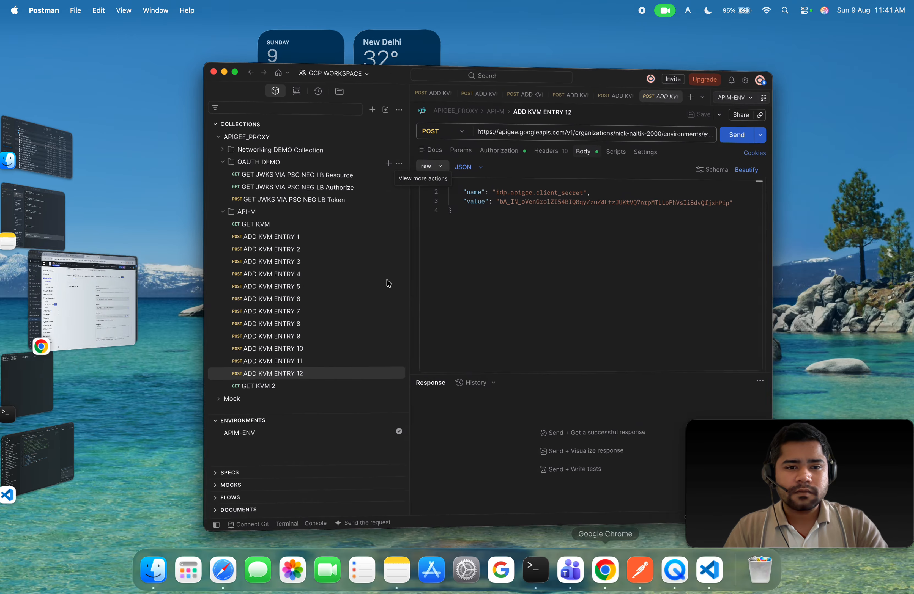
- Replace the idp.apigee.client_id value in ADD KVM ENTRY 3 with the copied client ID and save the request
click(289, 264)
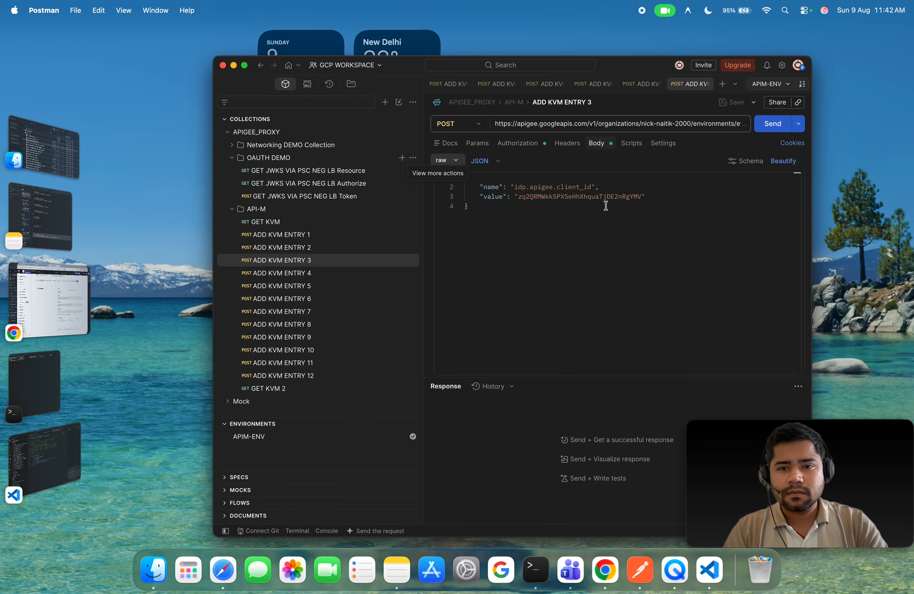
drag(643, 197, 525, 197)
key(BackSpace)
key(BackSpace)
key(BackSpace)
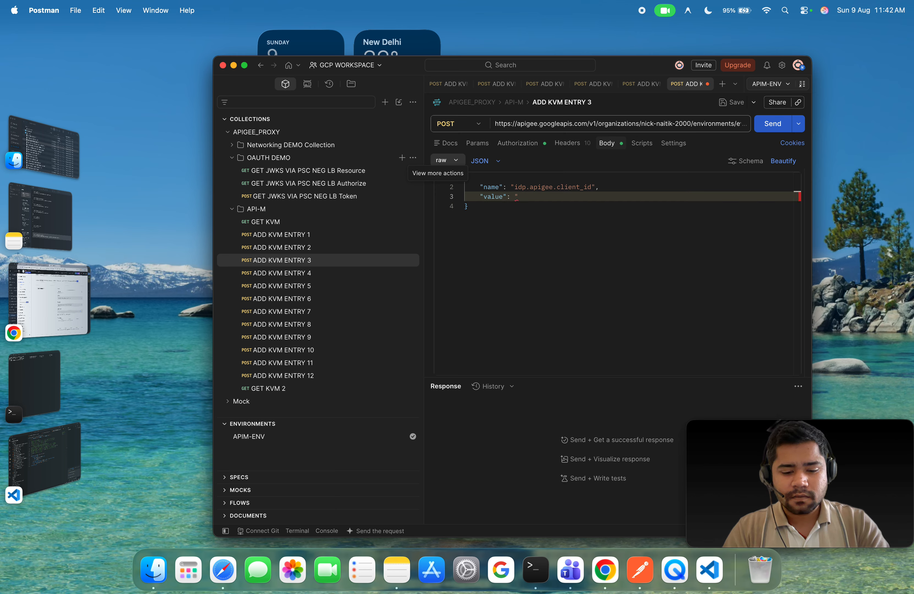
key(super+v)
text(")
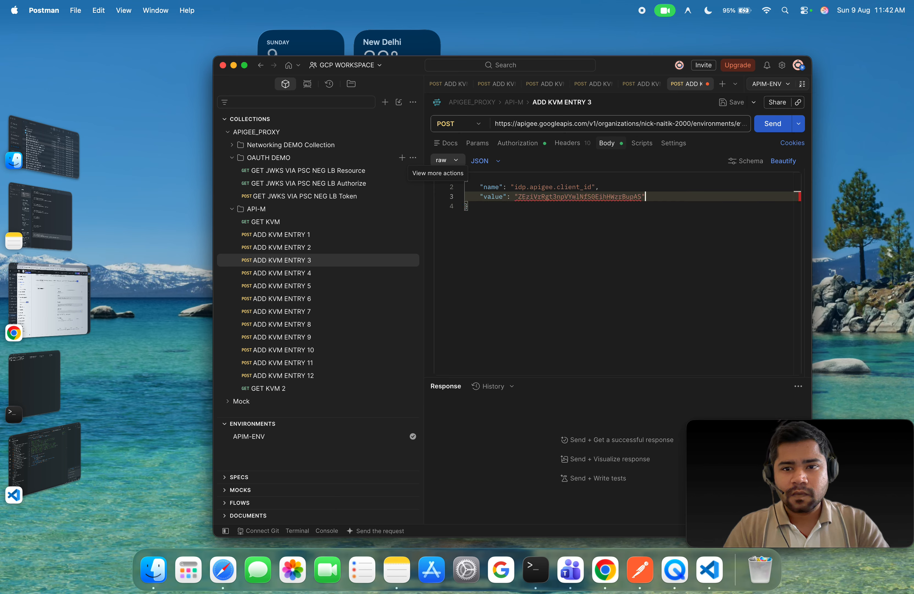
key(super+s)
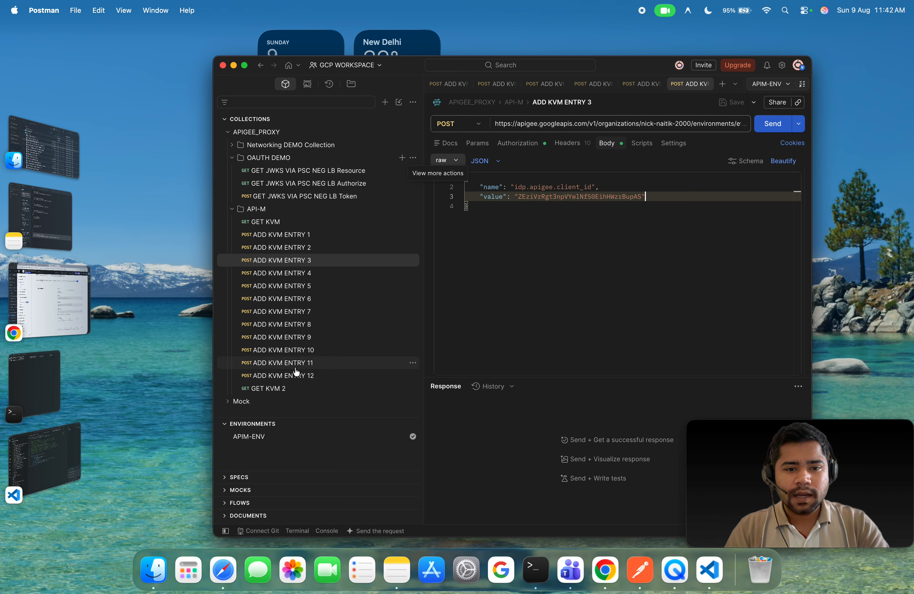
- Look through ADD KVM ENTRY 11, 10, 9 and 12 for the request that holds the client secret
click(299, 368)
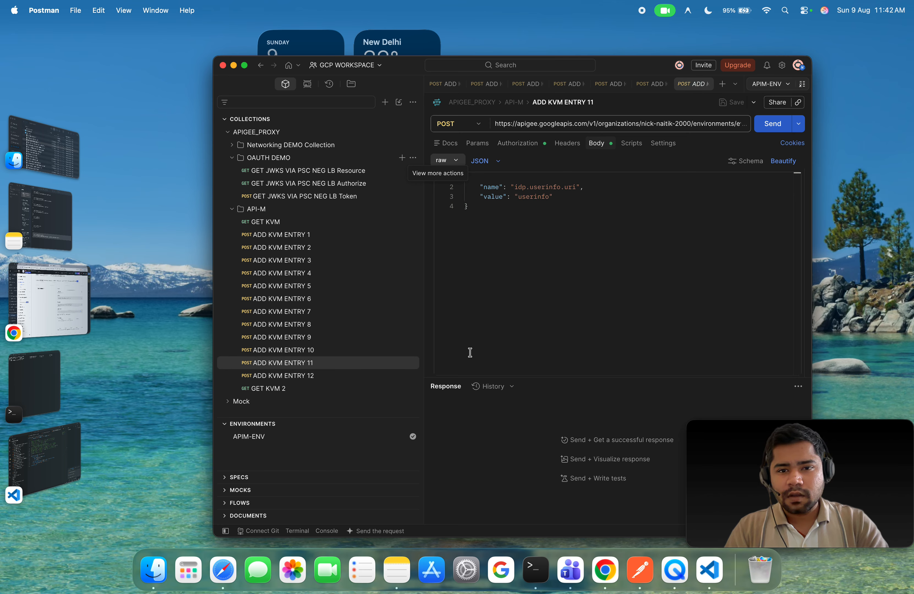
click(288, 349)
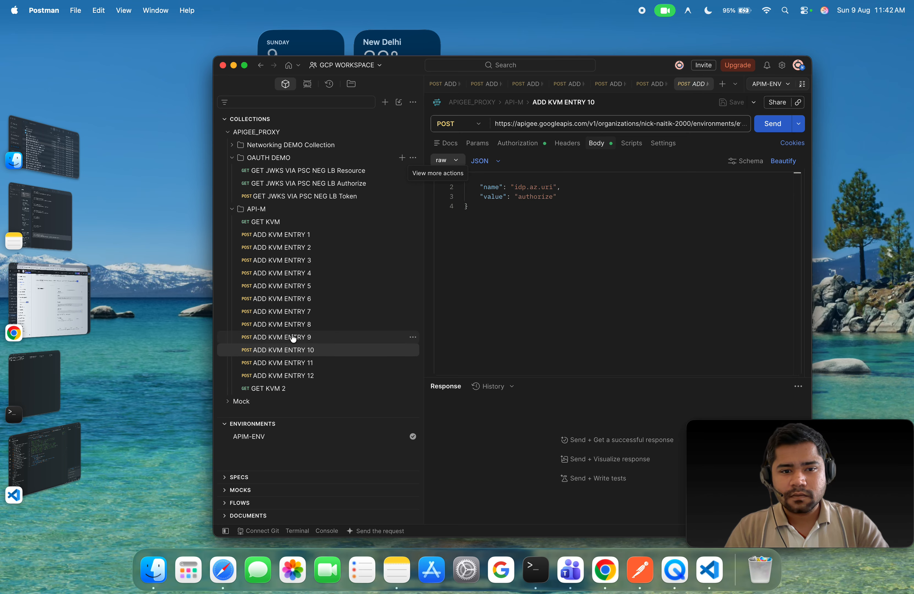
click(292, 337)
click(294, 376)
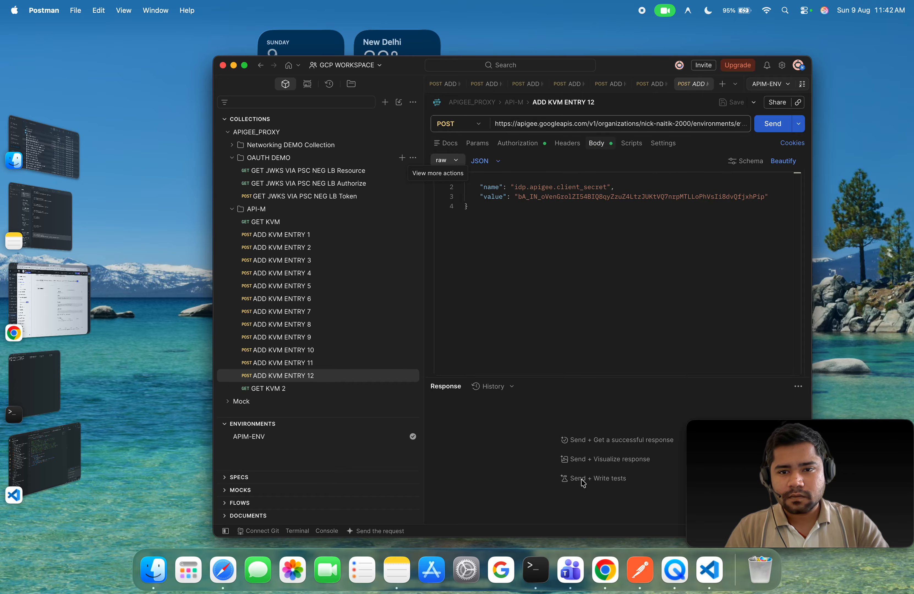
- Switch to Chrome, copy the client secret of My App from its Auth0 settings, and return to Postman
click(605, 570)
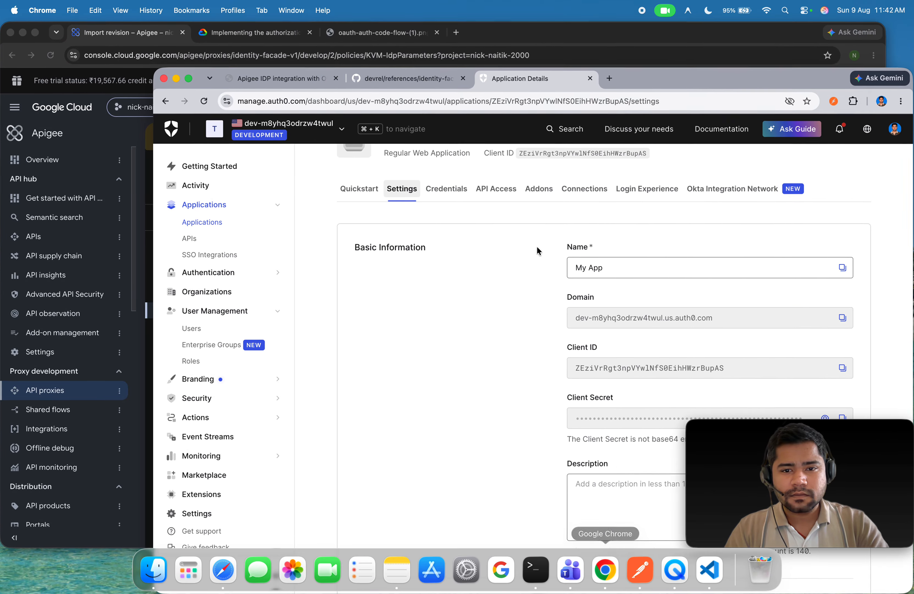
click(844, 328)
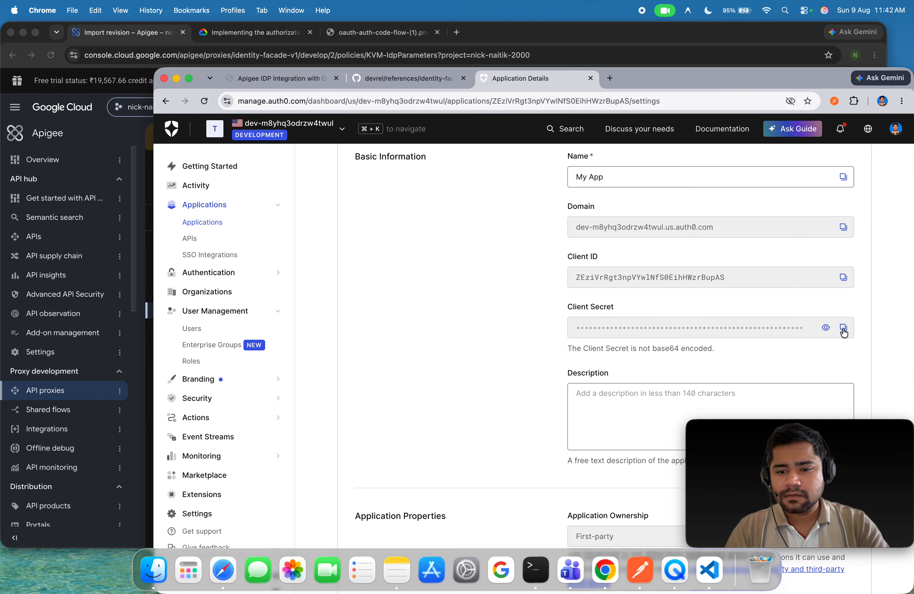
click(640, 570)
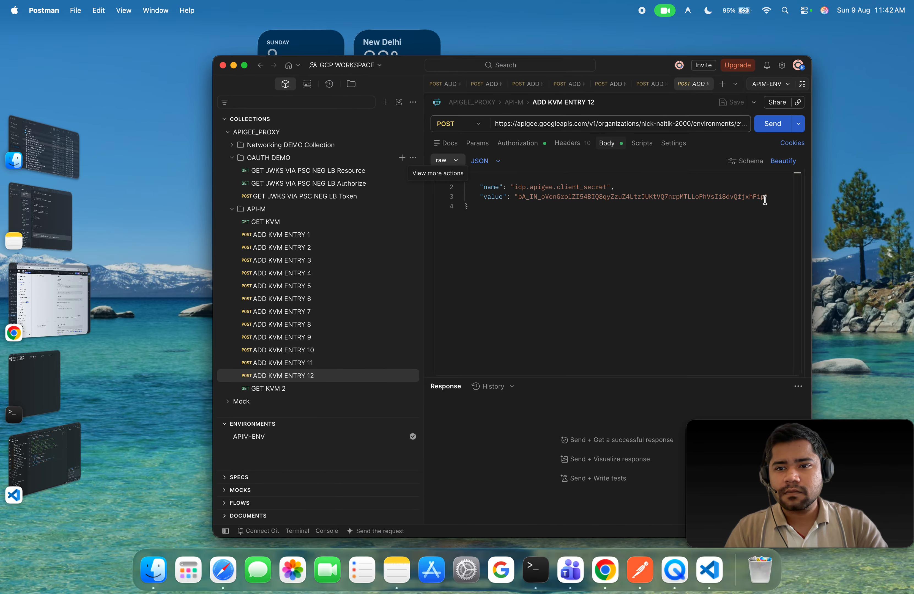
- Replace the idp.apigee.client_secret value in ADD KVM ENTRY 12 with the copied client secret and remove the extra leading character
double_click(589, 197)
key(BackSpace)
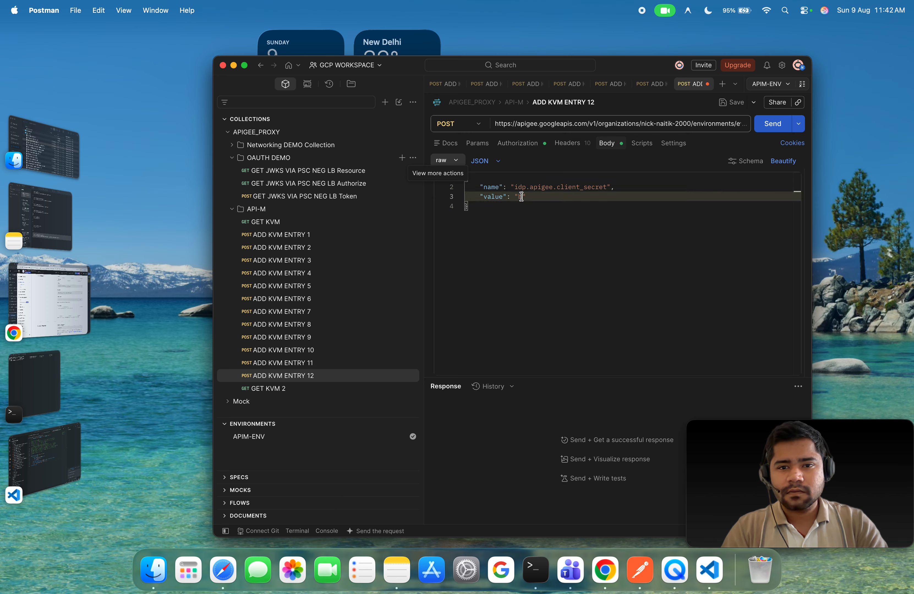
key(super+v)
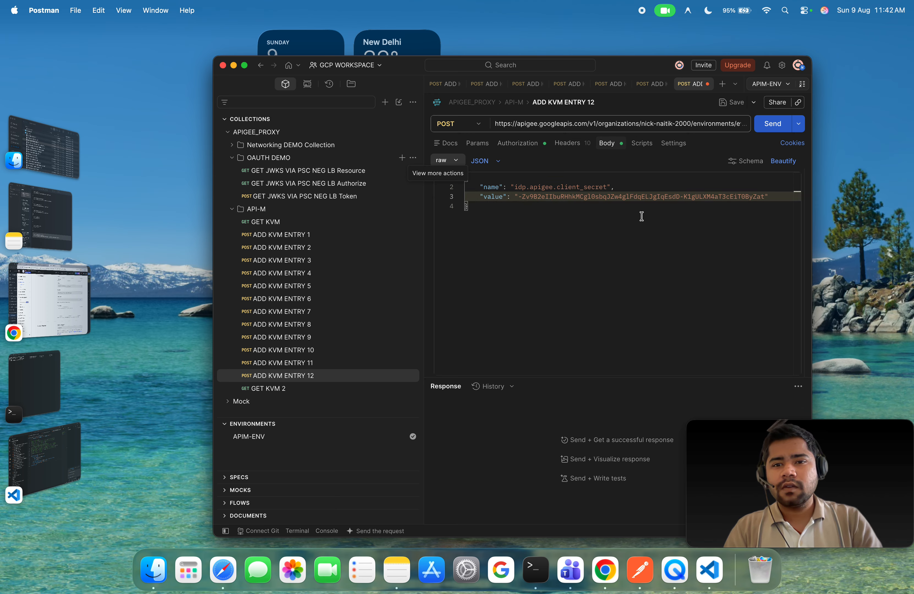
click(521, 196)
key(BackSpace)
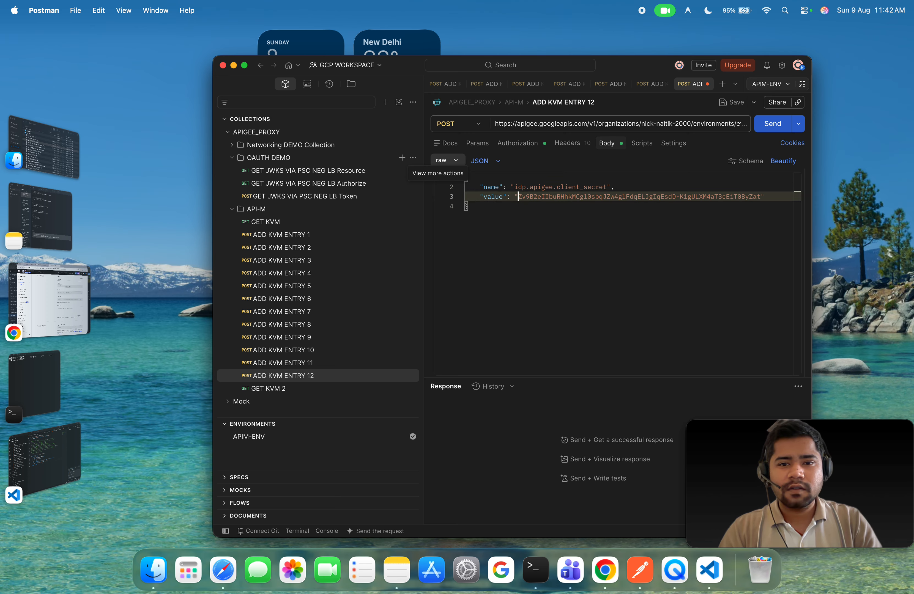
- Send the GET KVM request and enlarge the response area to read the result
click(294, 225)
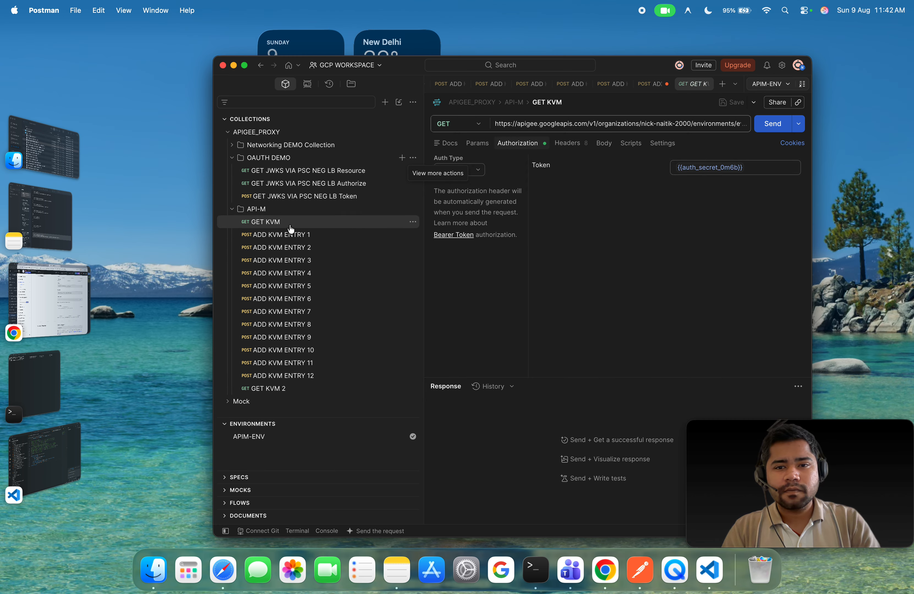
click(763, 130)
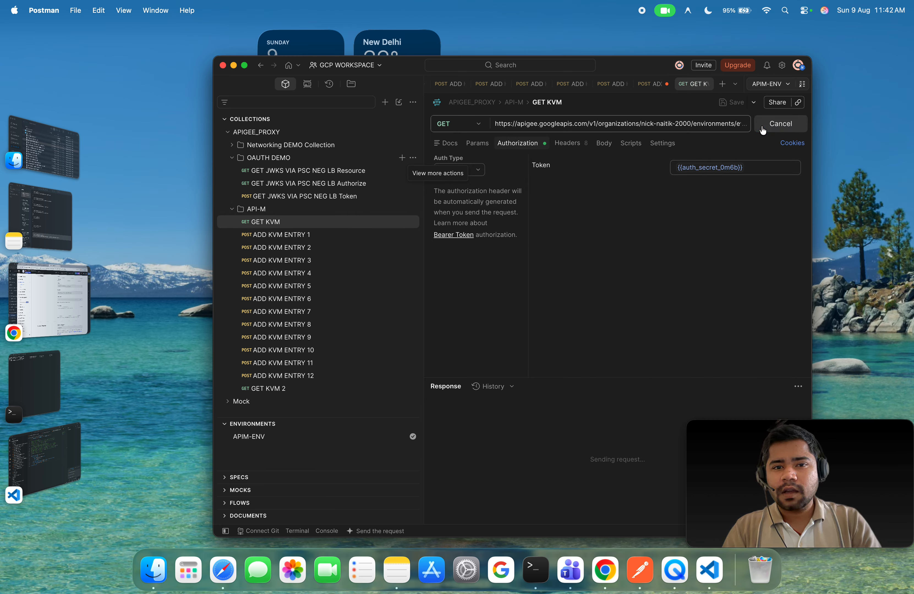
drag(586, 374, 584, 238)
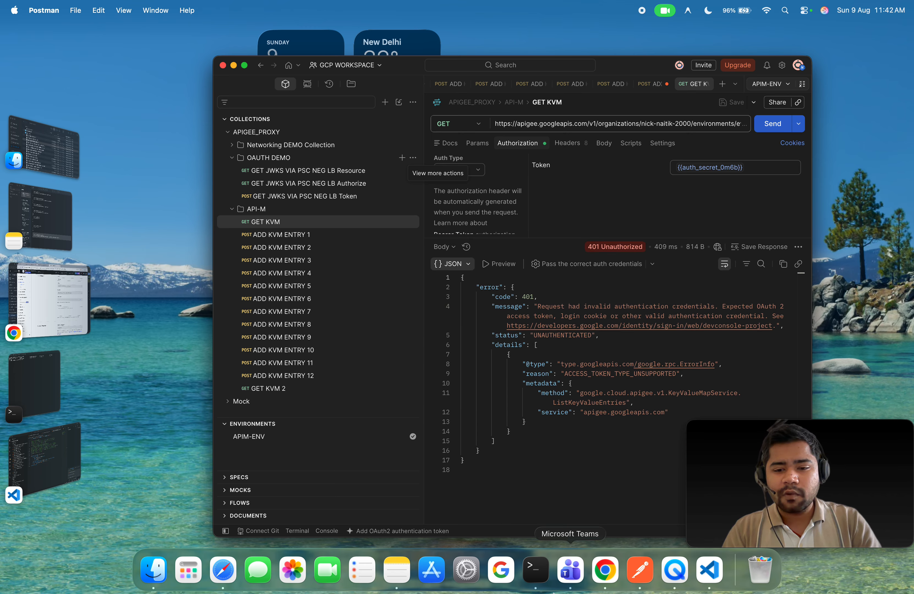
- Switch to Terminal at the identity-facade folder prompt
click(535, 572)
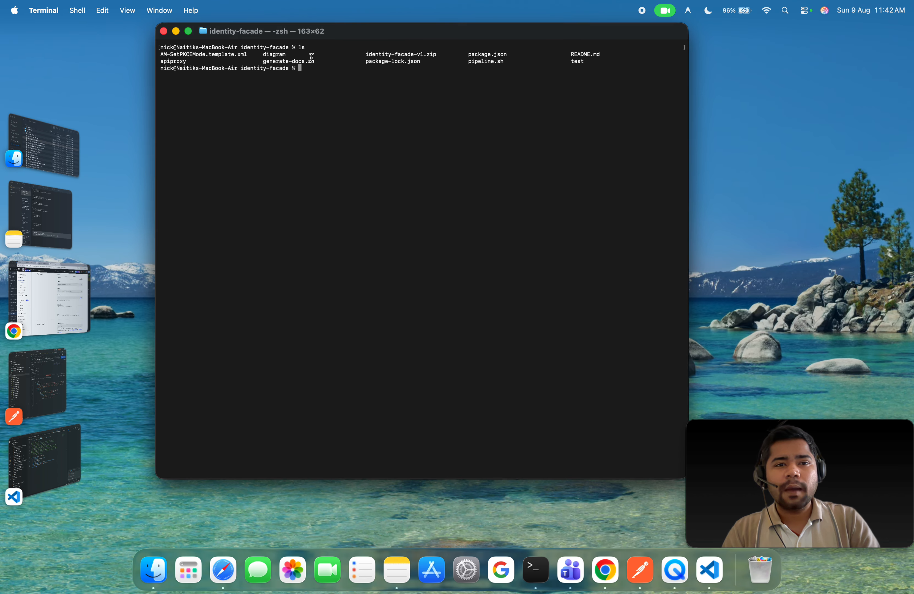
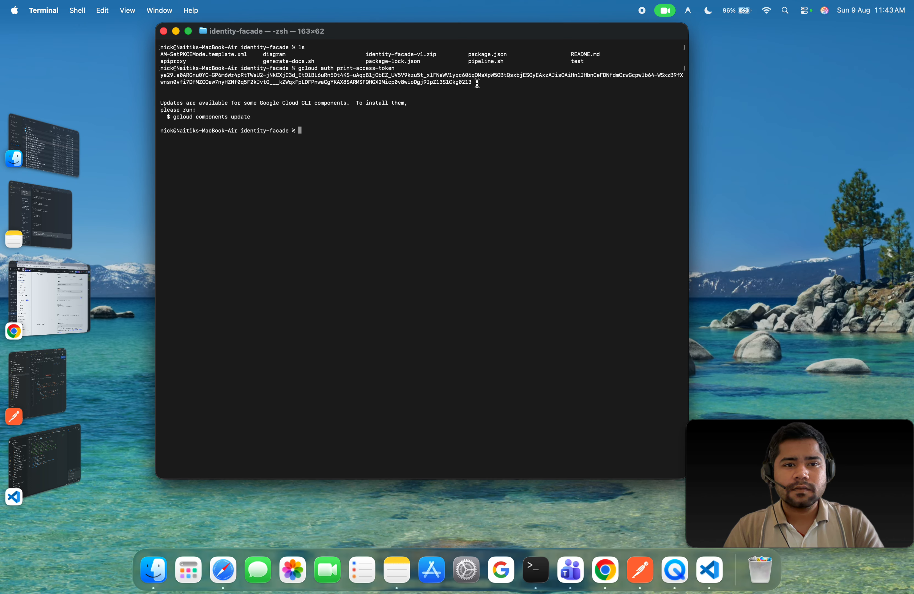
- Copy the access token printed by gcloud in Terminal and switch to Postman
drag(477, 83, 160, 73)
key(super+c)
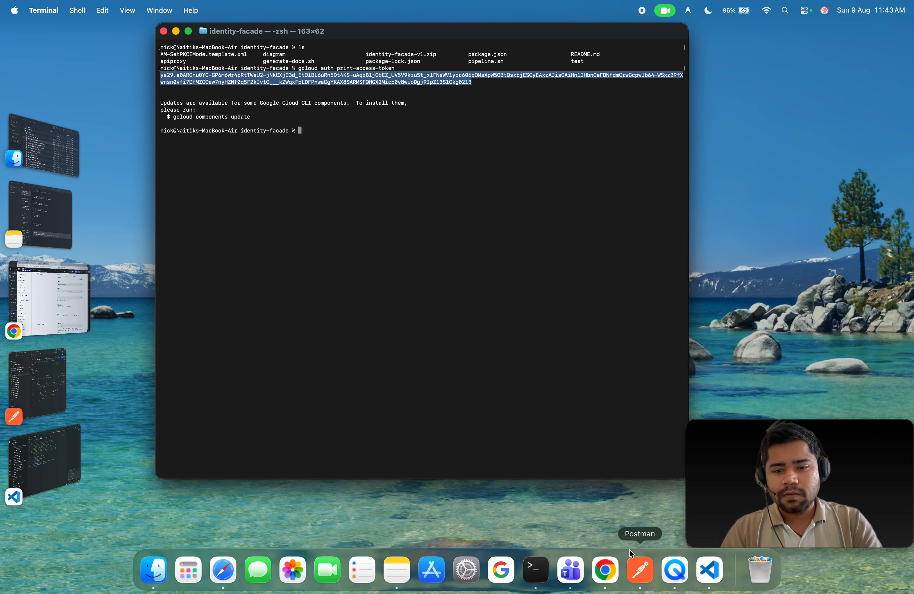
click(638, 569)
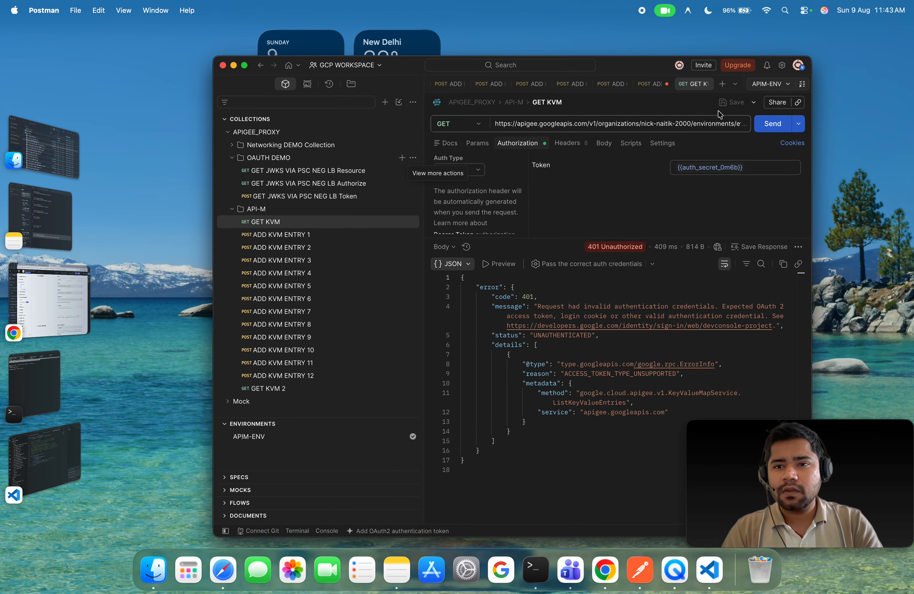
- Open the APIM-ENV environment for editing and replace the auth_secret_0m6b value with the copied access token
click(778, 85)
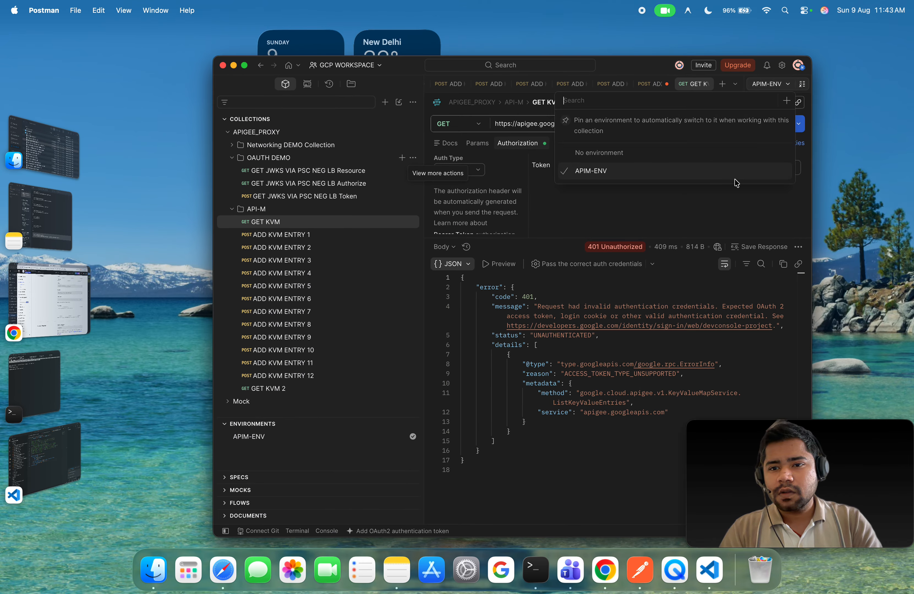
click(769, 174)
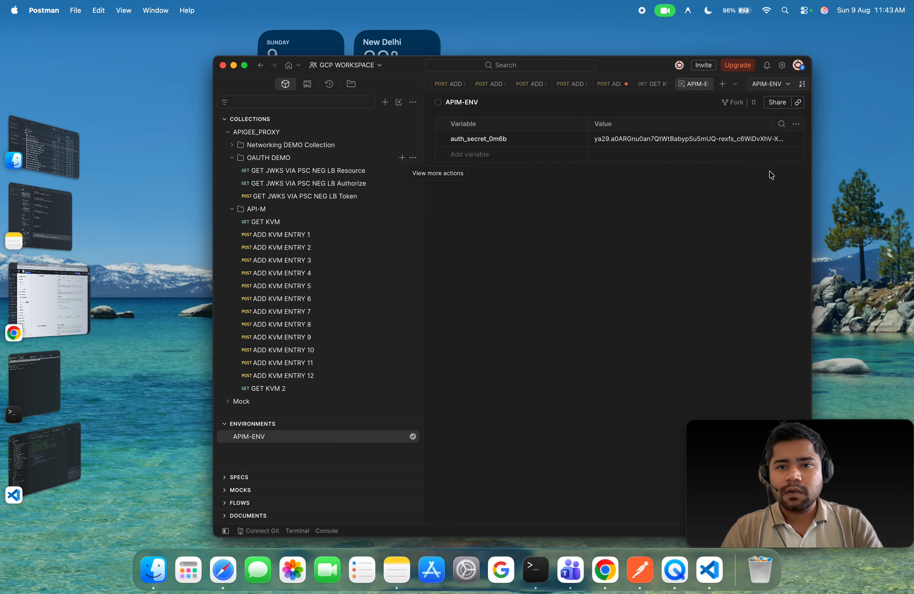
click(704, 139)
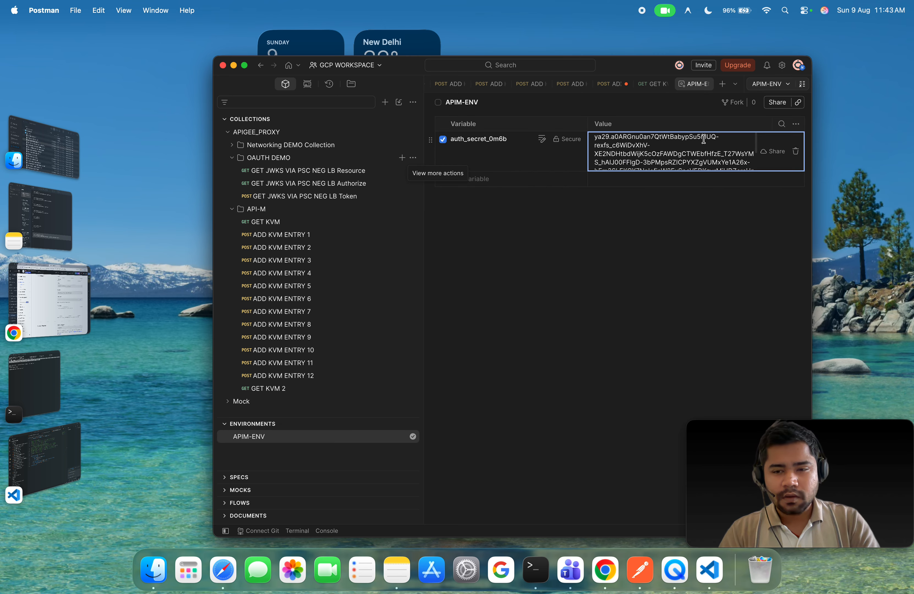
key(super+a)
key(BackSpace)
key(super+v)
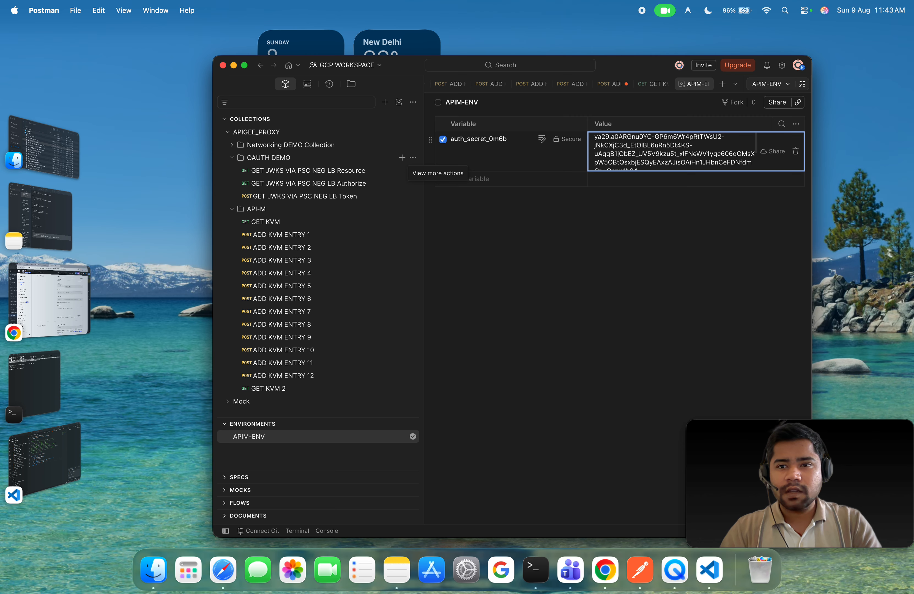
click(681, 249)
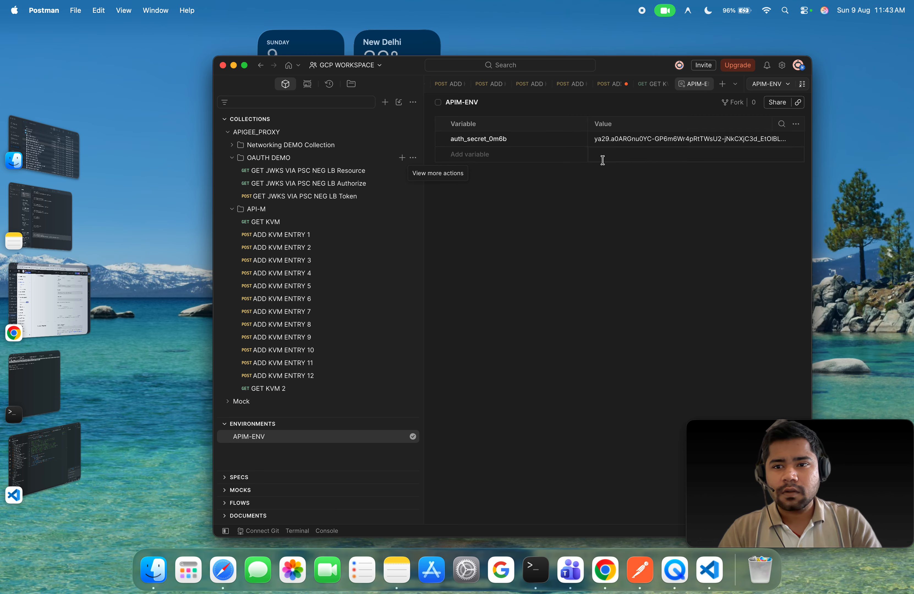
- Send the GET KVM request again and examine the host, organization, environment and key value map name in its URL
click(278, 221)
click(773, 129)
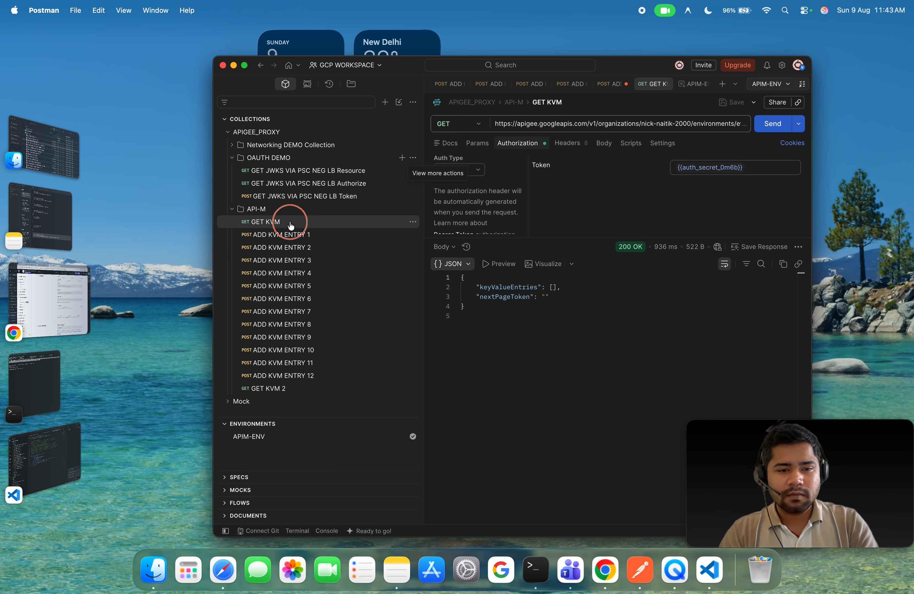
click(693, 131)
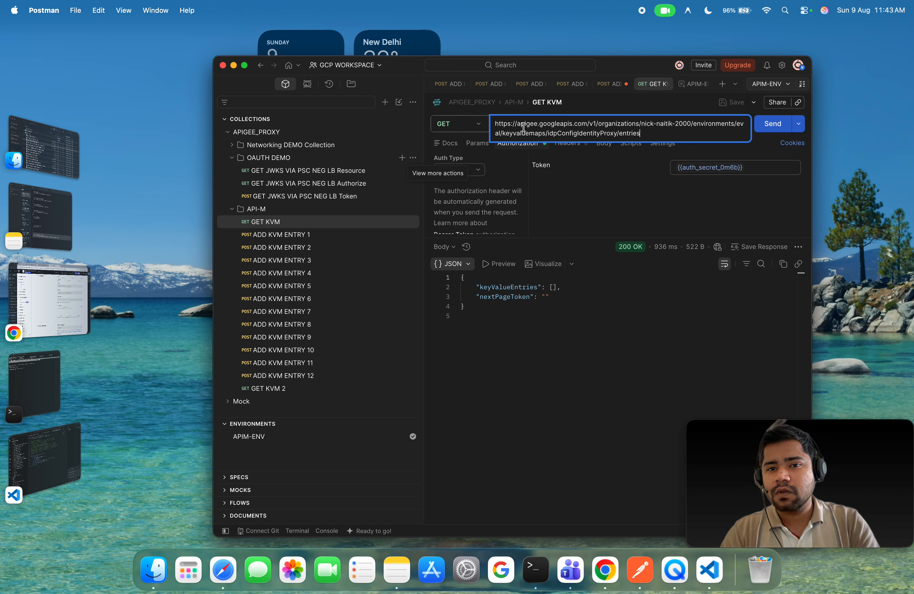
drag(520, 126, 586, 123)
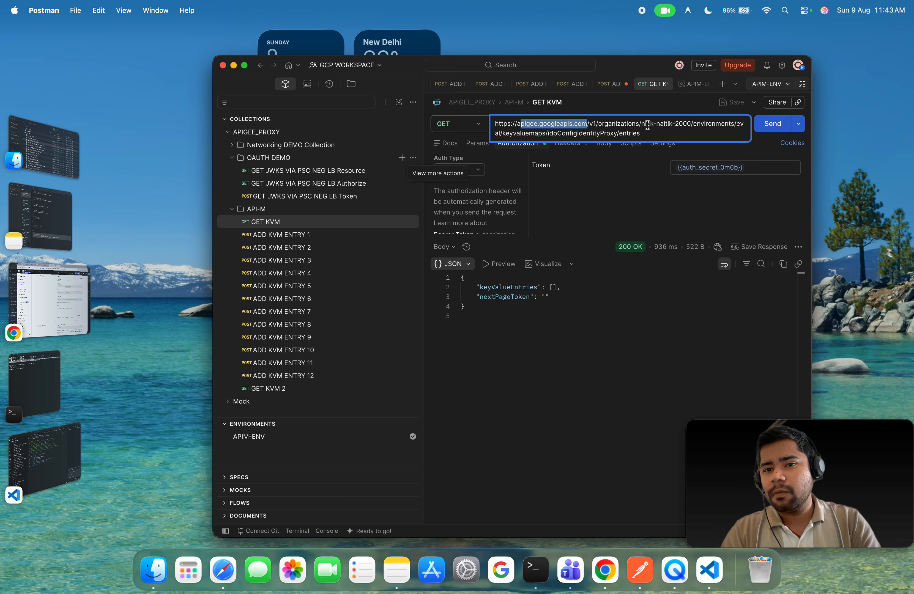
drag(641, 124, 690, 124)
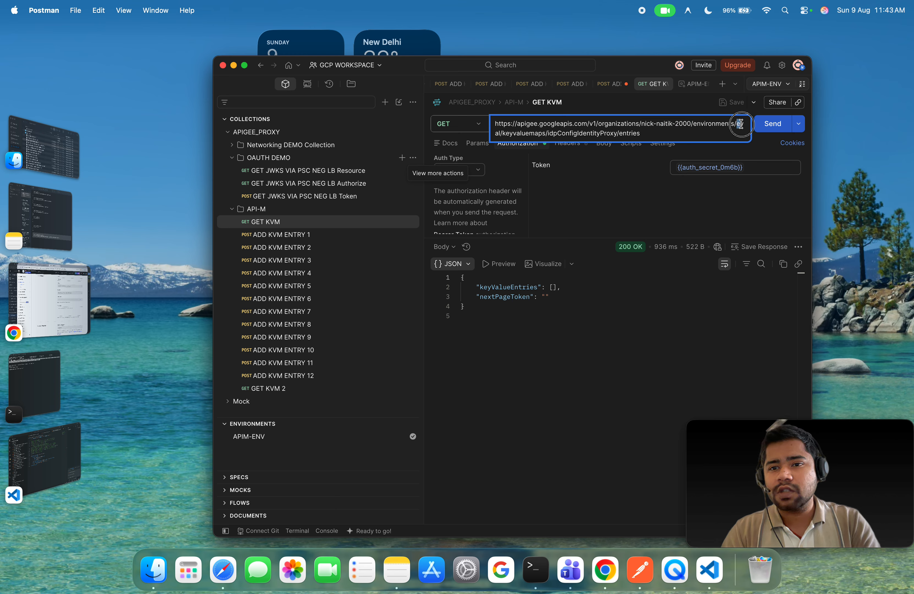
drag(740, 123, 500, 134)
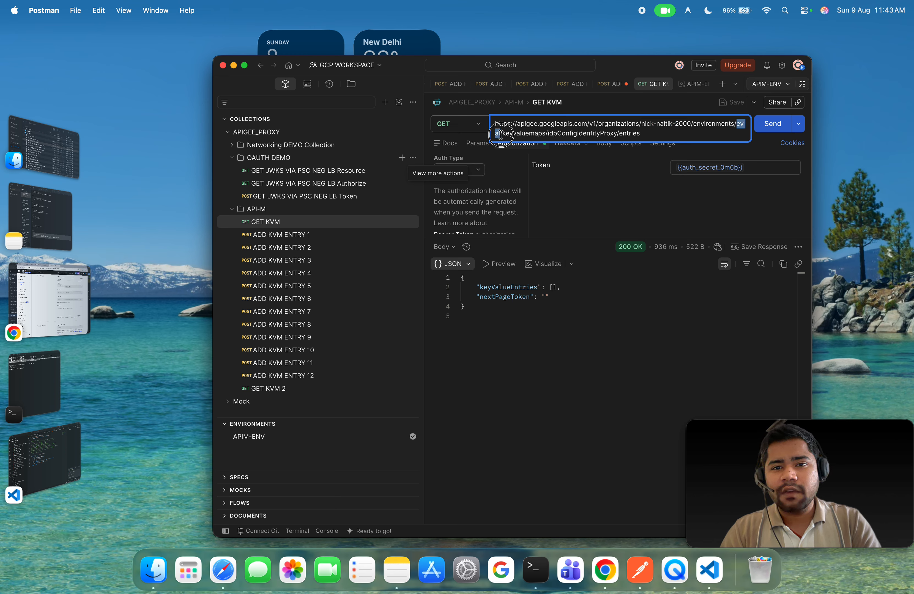
double_click(581, 134)
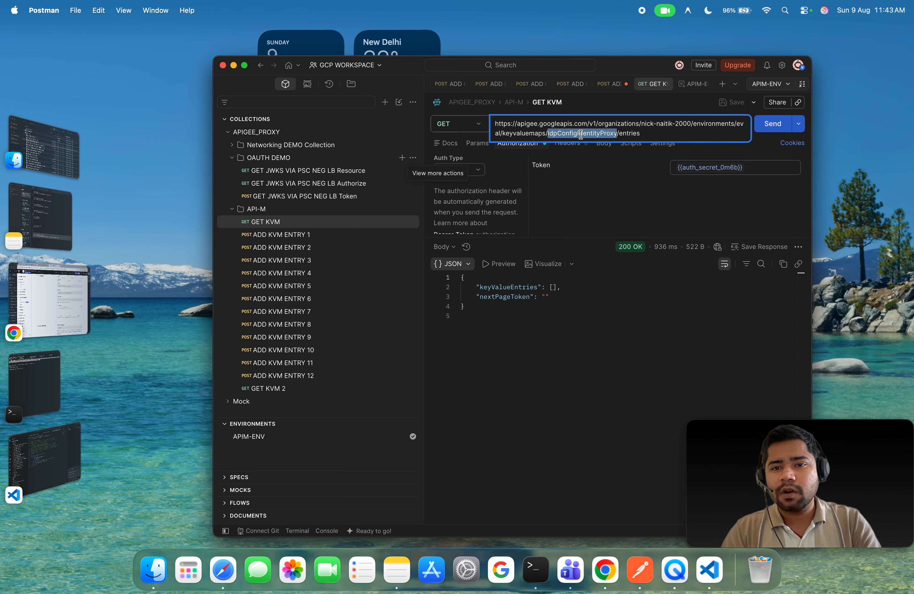
click(643, 134)
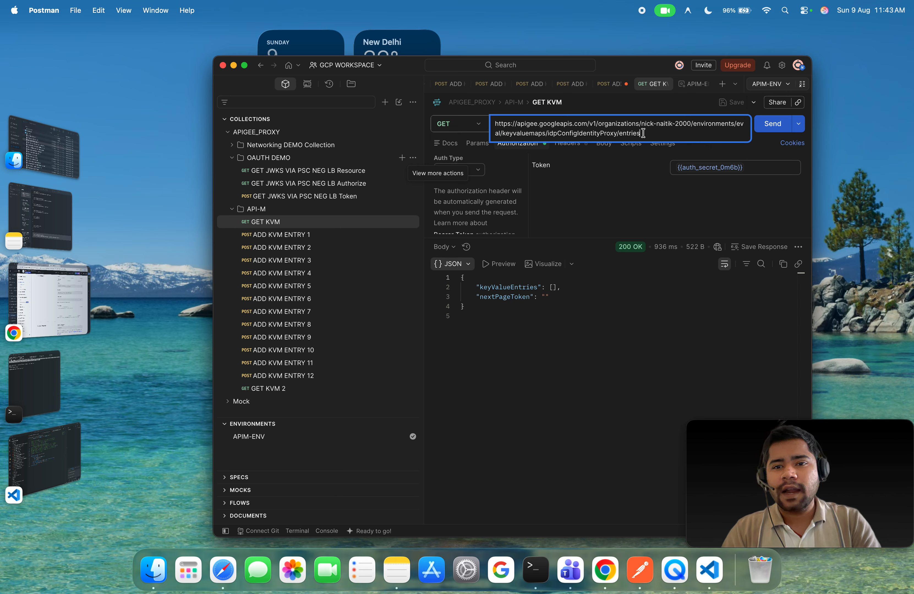
- Review the URL and JSON body of ADD KVM ENTRY 1 alongside the GET KVM request
click(294, 236)
click(648, 122)
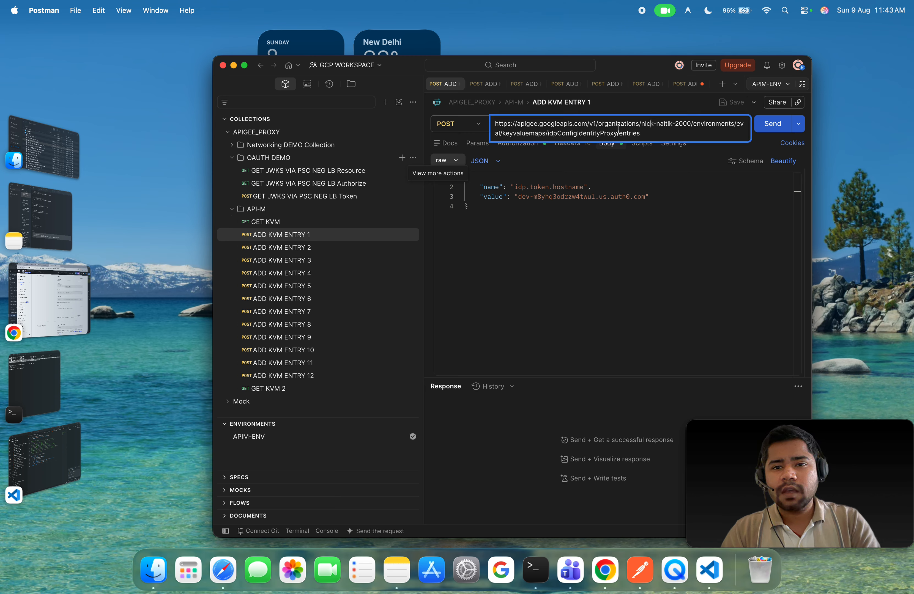
click(486, 205)
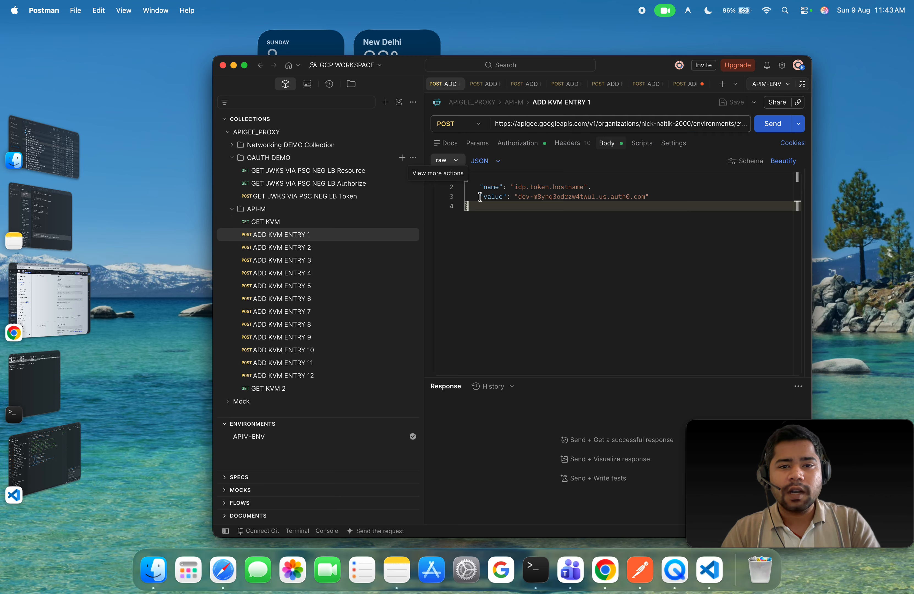
click(253, 227)
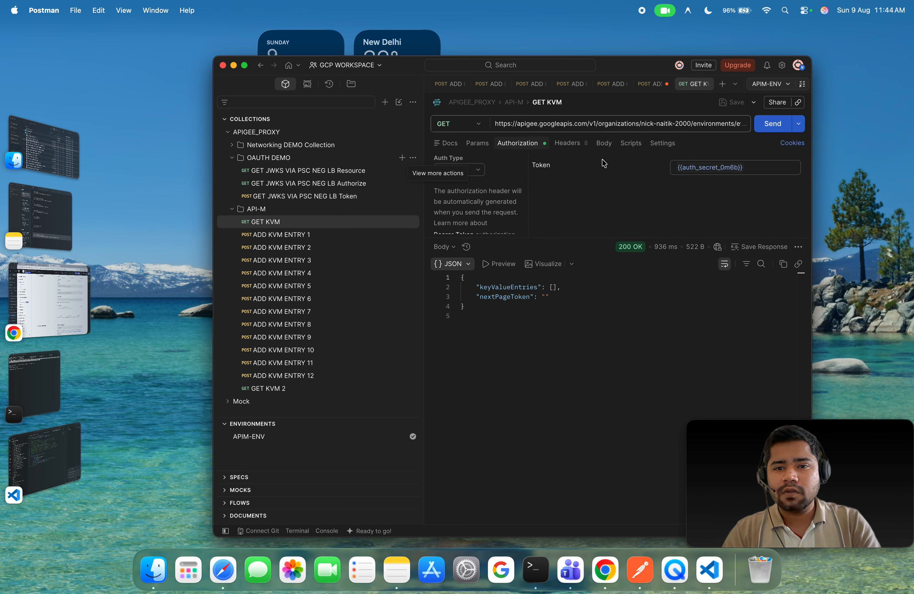
click(275, 239)
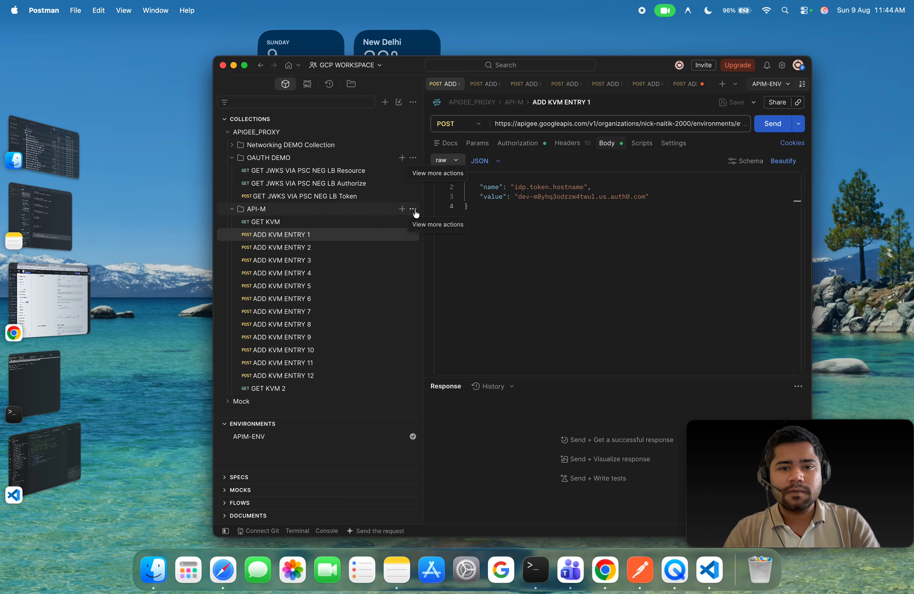
- Run all requests in the API-M folder as a functional local run with one iteration
click(414, 210)
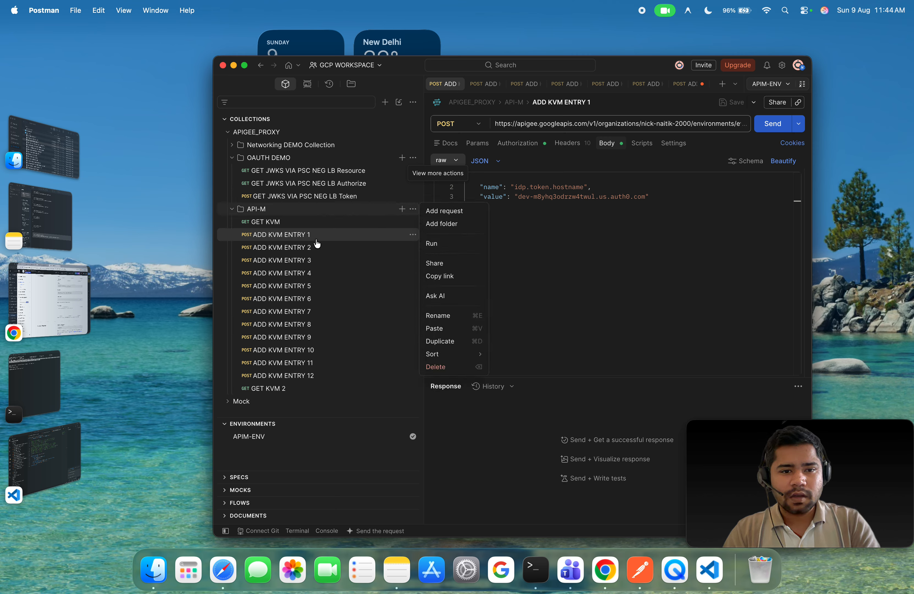
click(447, 244)
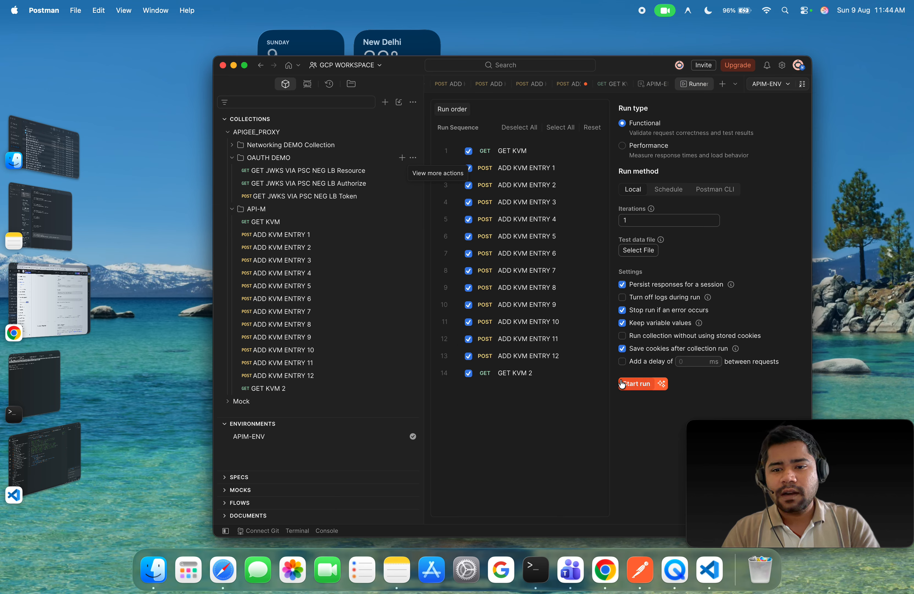
click(638, 388)
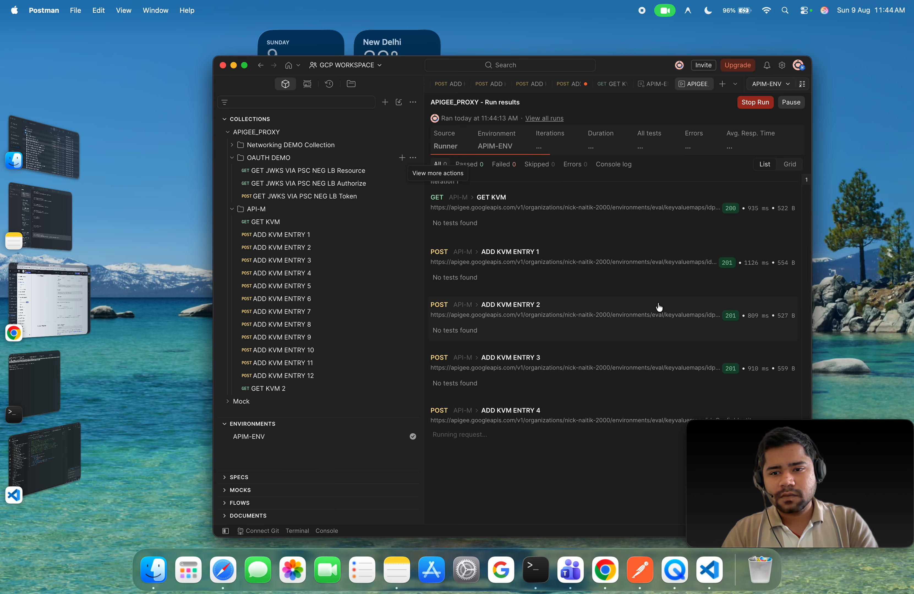
- Open the GET KVM 2 response in the run results and read through the returned key value entries
mouse_move(813, 435)
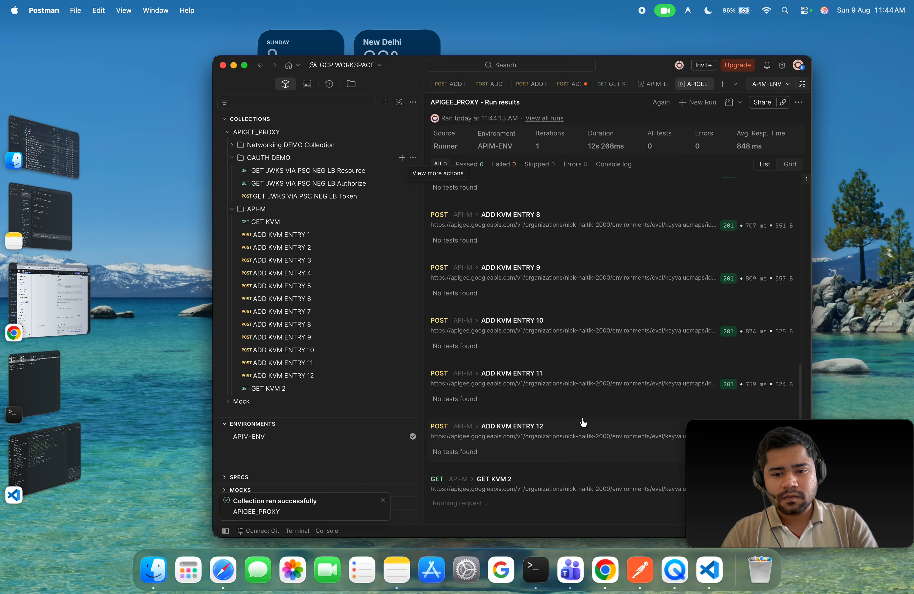
click(506, 504)
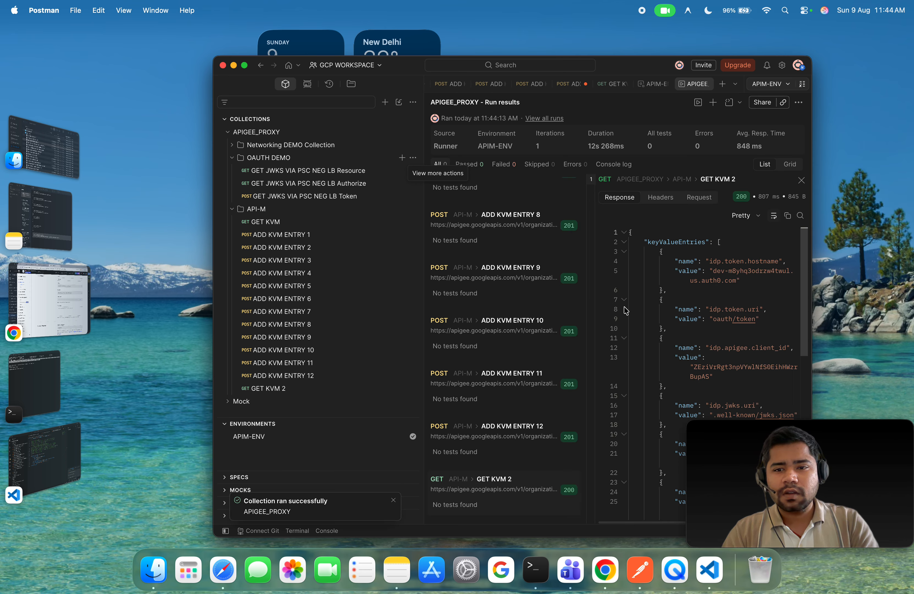
scroll(714, 362, down, 5)
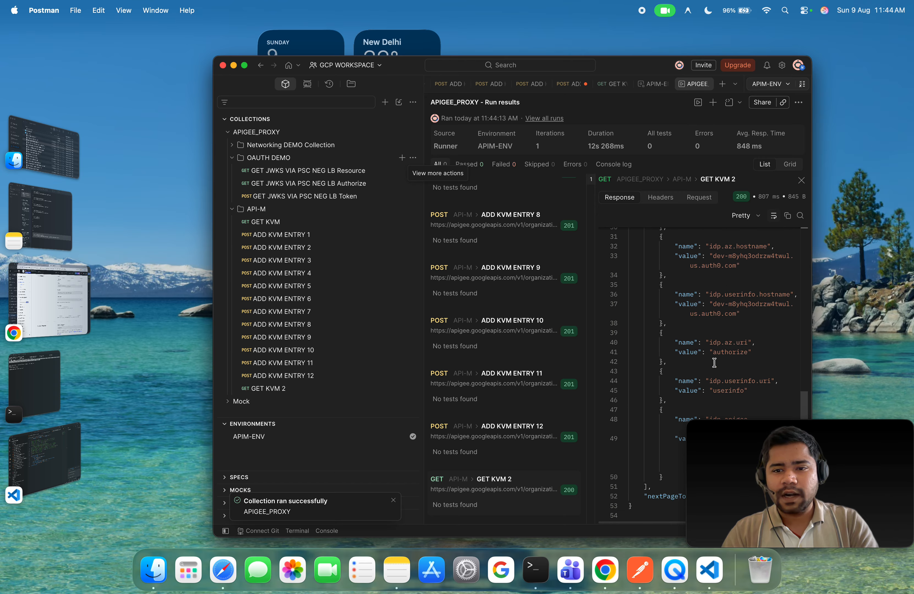
- Switch to the Apigee console in Chrome and open the Environments page under Management
click(604, 570)
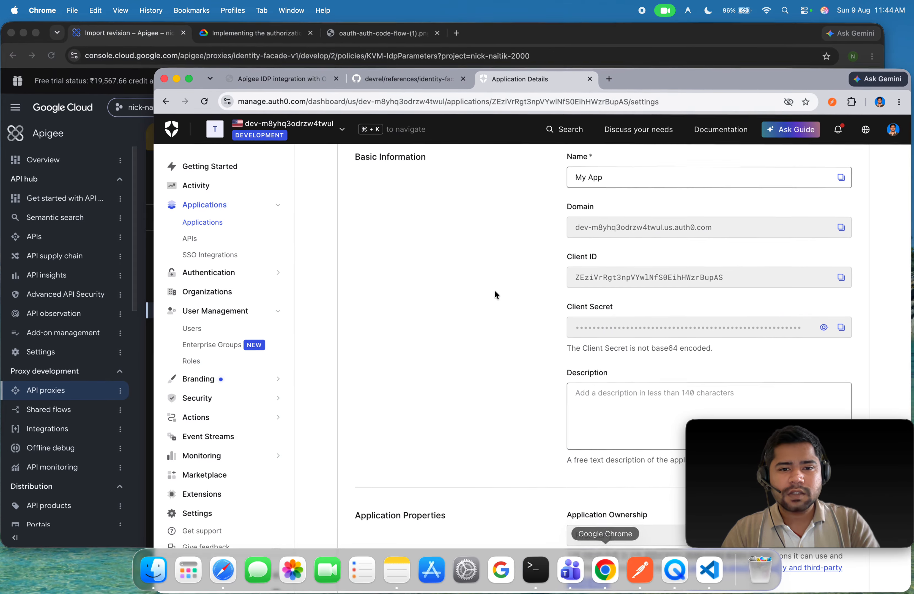
click(154, 38)
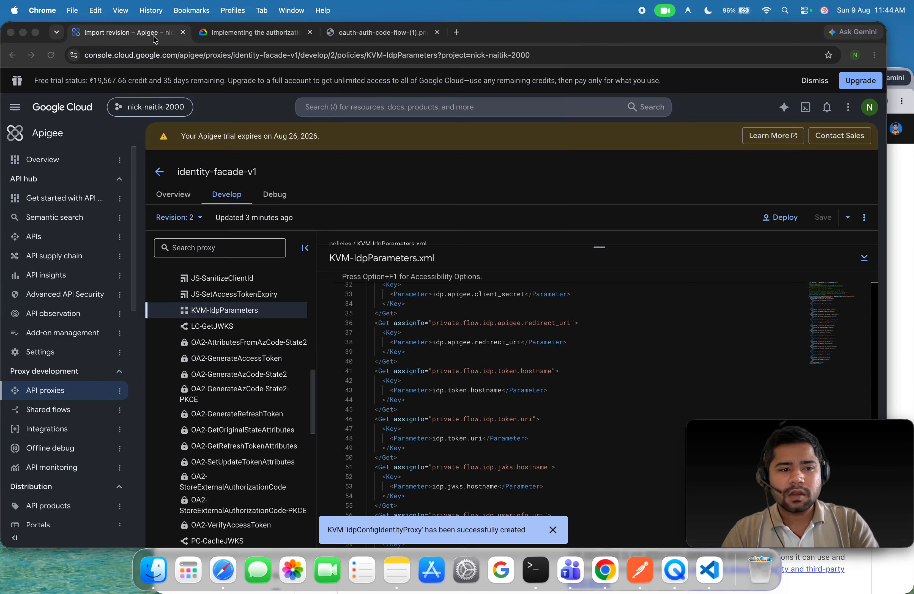
scroll(62, 376, down, 10)
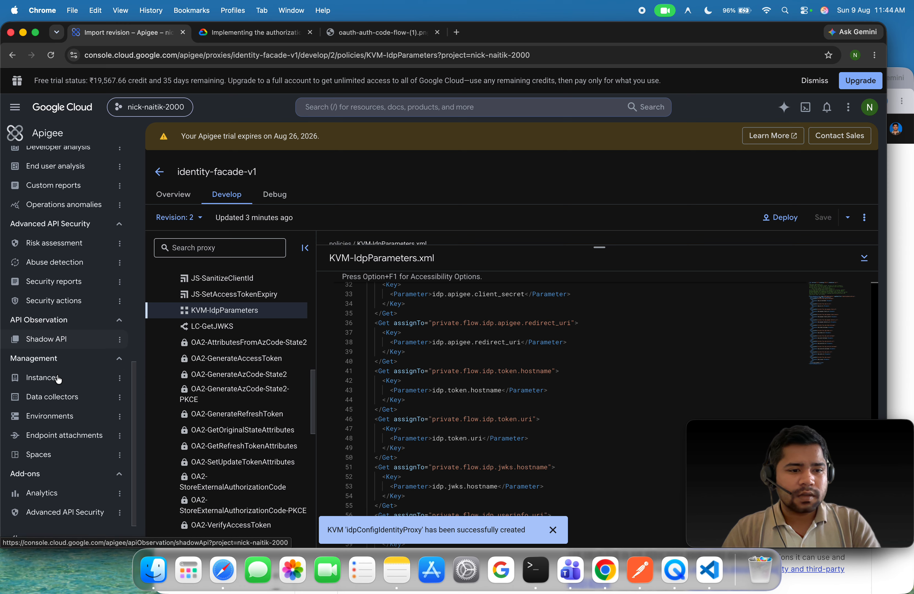
scroll(56, 382, down, 1)
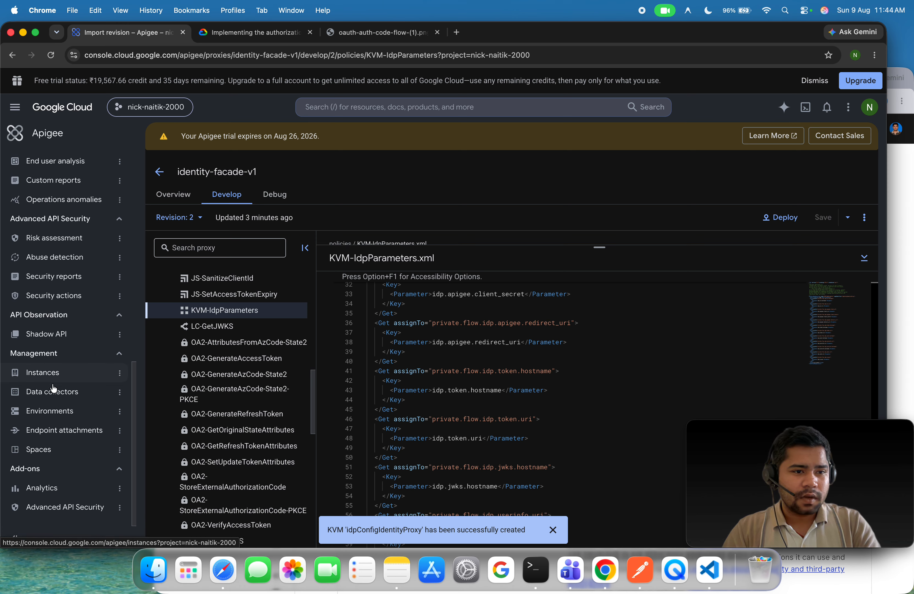
scroll(53, 388, up, 10)
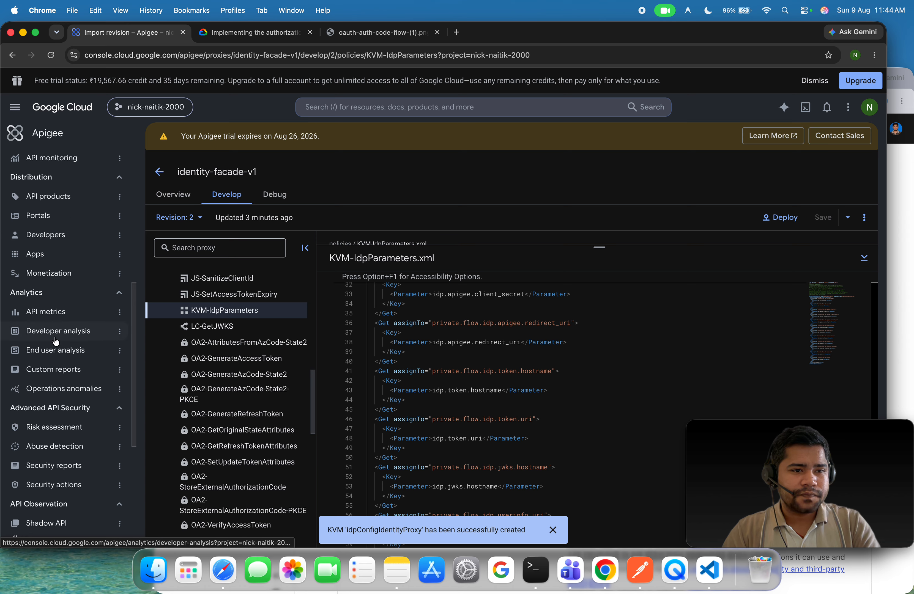
scroll(56, 301, up, 5)
scroll(62, 386, down, 6)
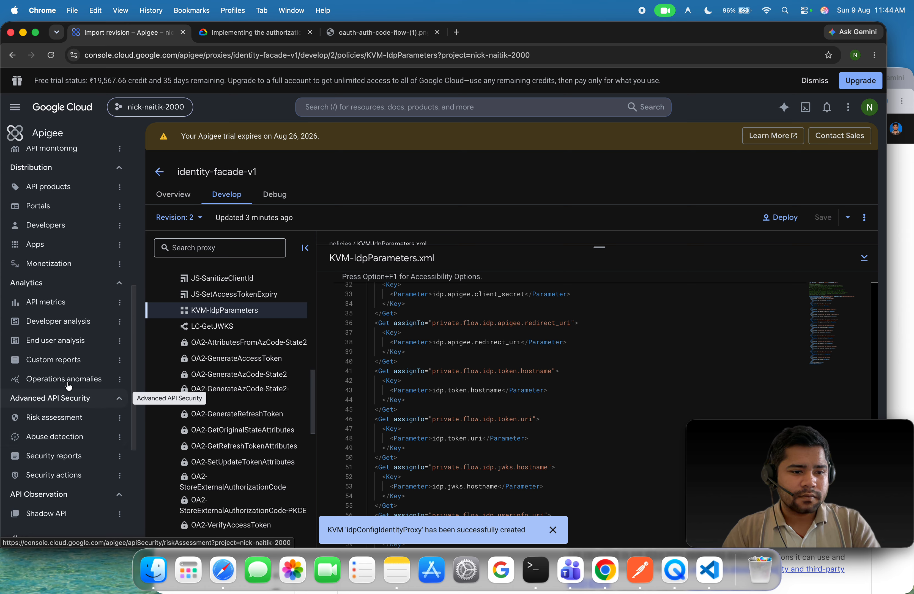
scroll(62, 425, down, 5)
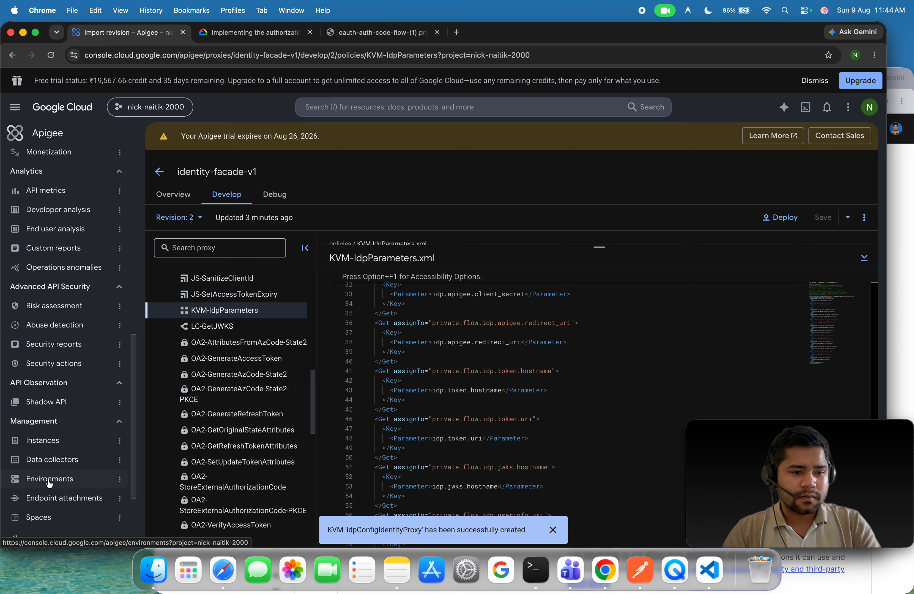
click(49, 483)
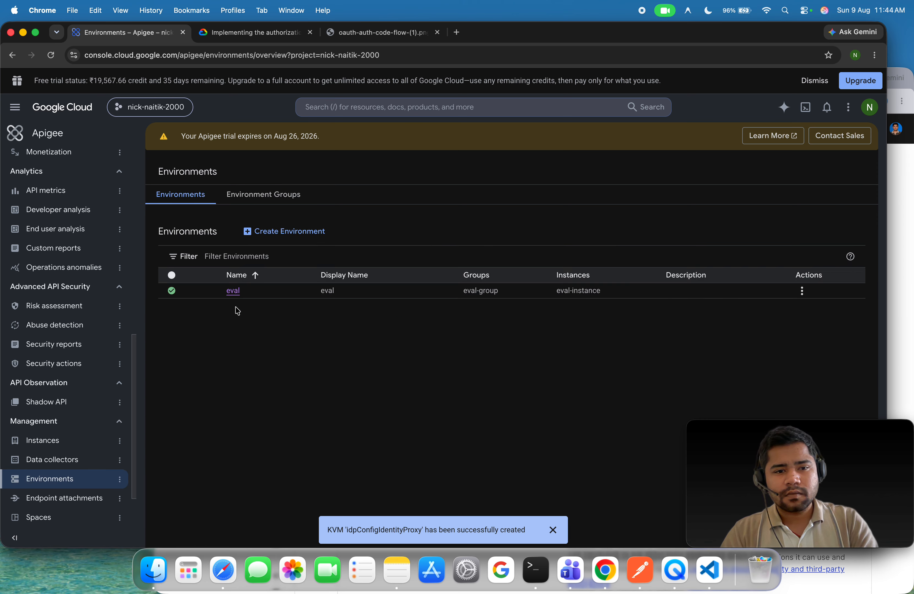
- Open the key value maps of the eval environment and expand idpConfigIdentityProxy to check its entries
click(235, 296)
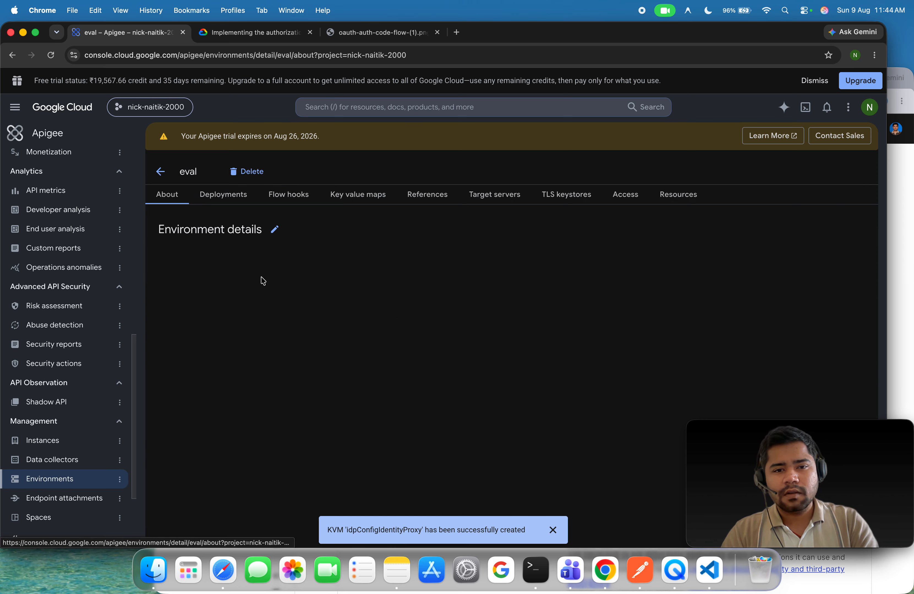
click(361, 202)
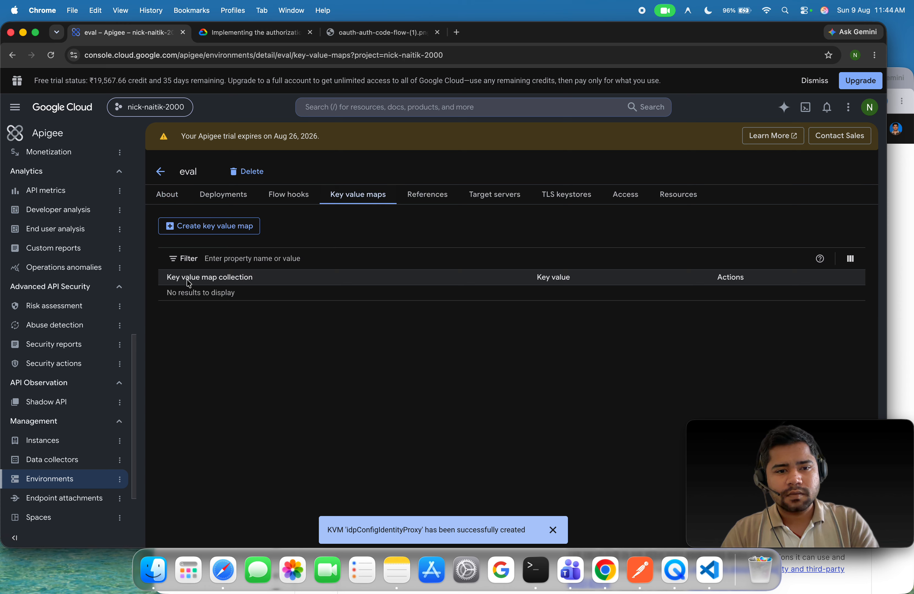
click(174, 294)
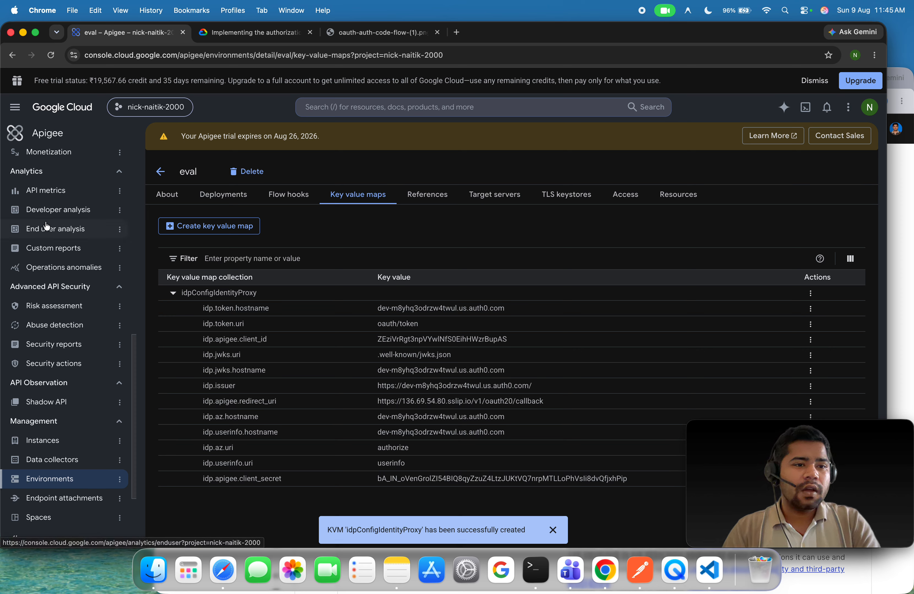
- Deploy revision 2 of the identity-facade-v1 API proxy to the eval environment without a service account
scroll(36, 266, up, 6)
scroll(41, 251, up, 3)
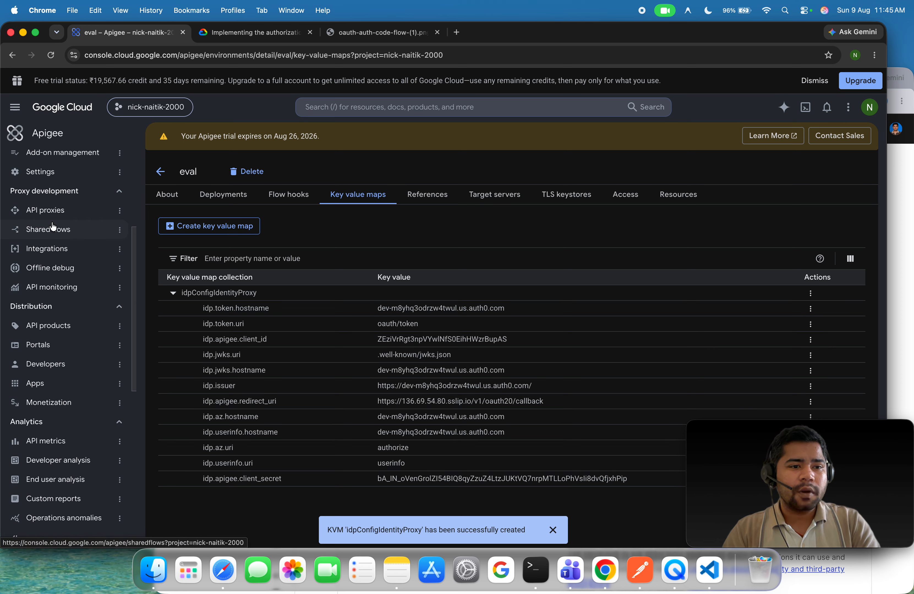
click(45, 236)
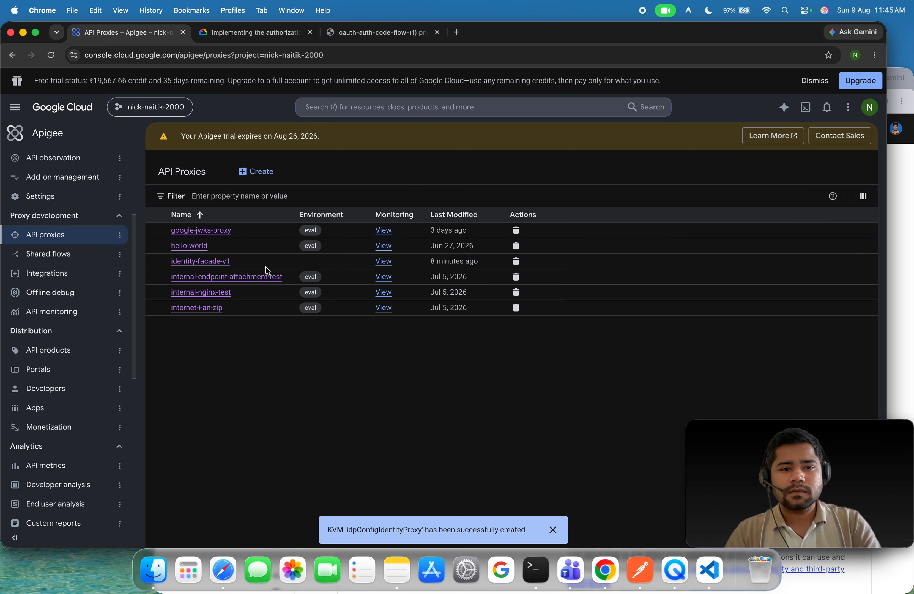
click(201, 263)
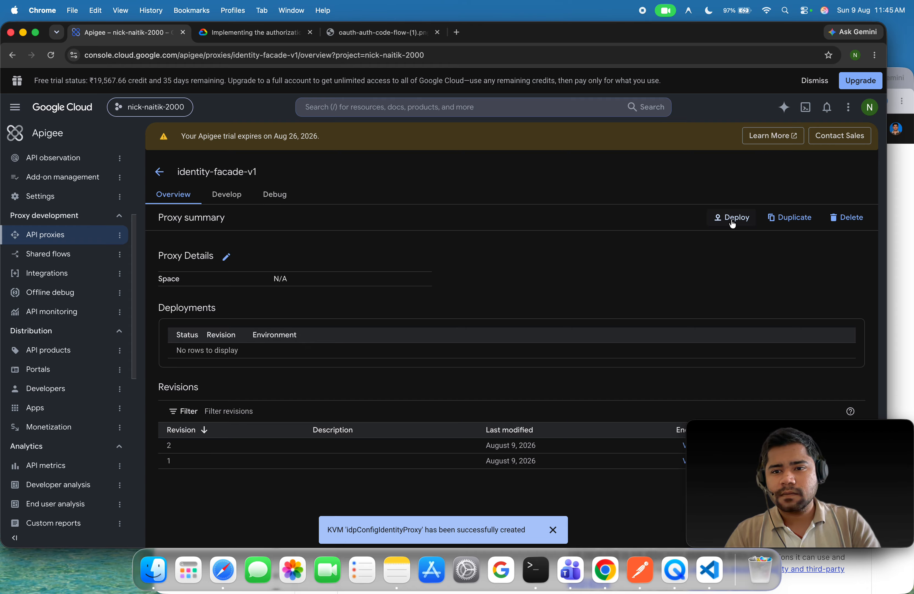
click(733, 222)
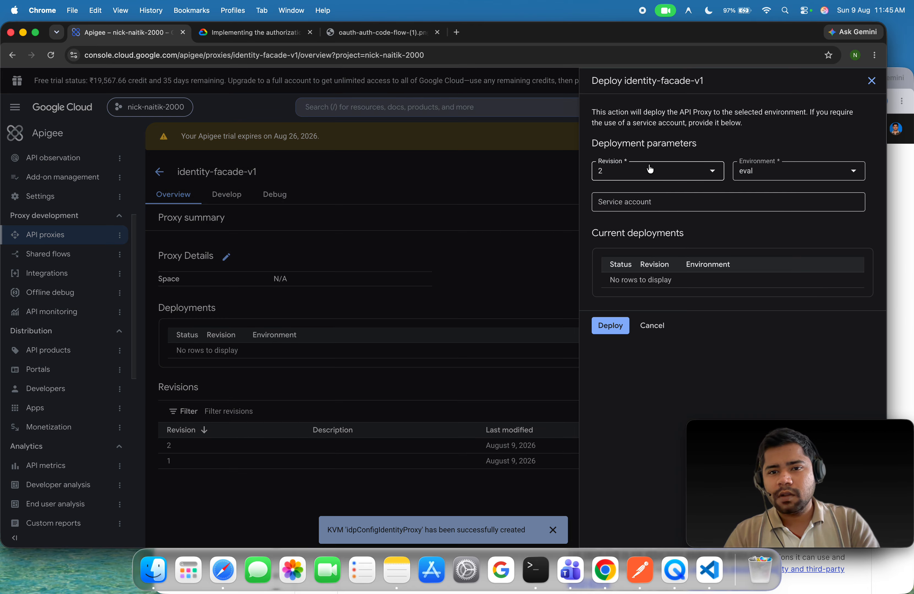
click(612, 334)
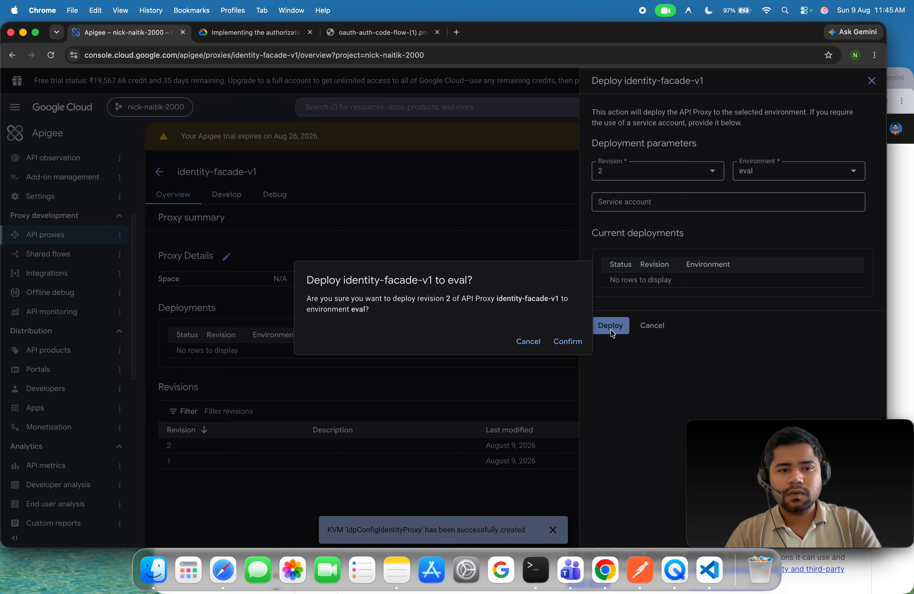
click(555, 343)
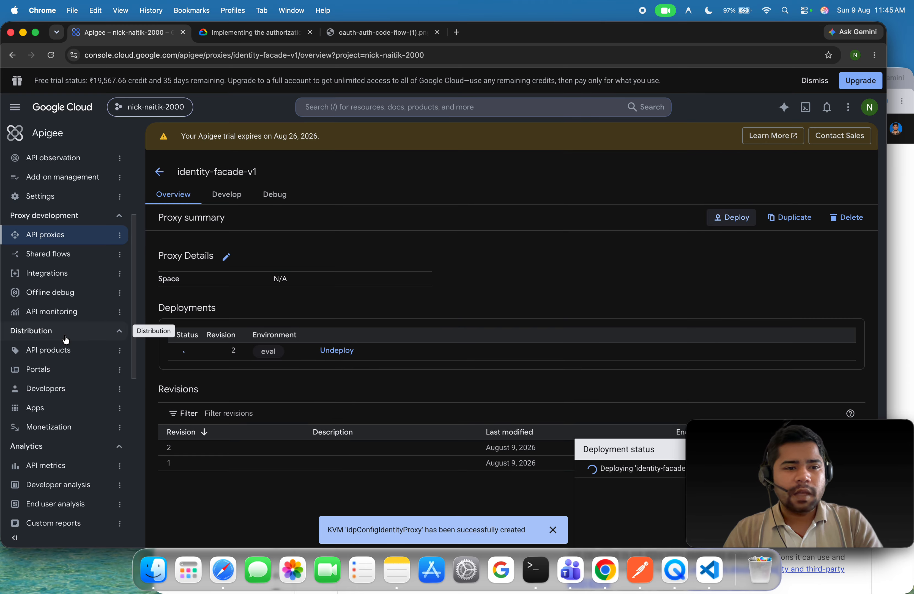
- Open the Developers page under Distribution and start adding a new developer
scroll(57, 340, down, 3)
scroll(54, 329, down, 10)
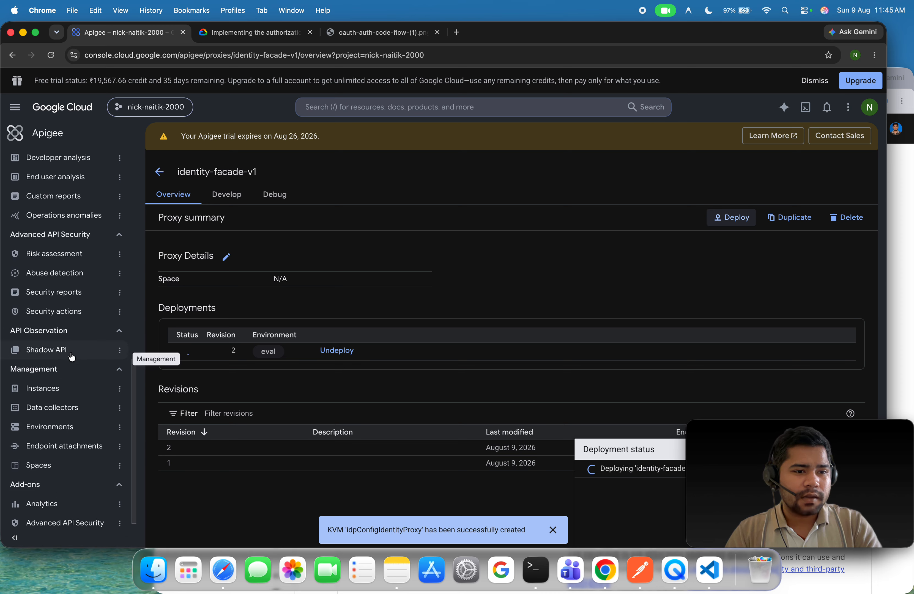
scroll(71, 353, up, 3)
scroll(71, 357, down, 3)
scroll(60, 418, up, 8)
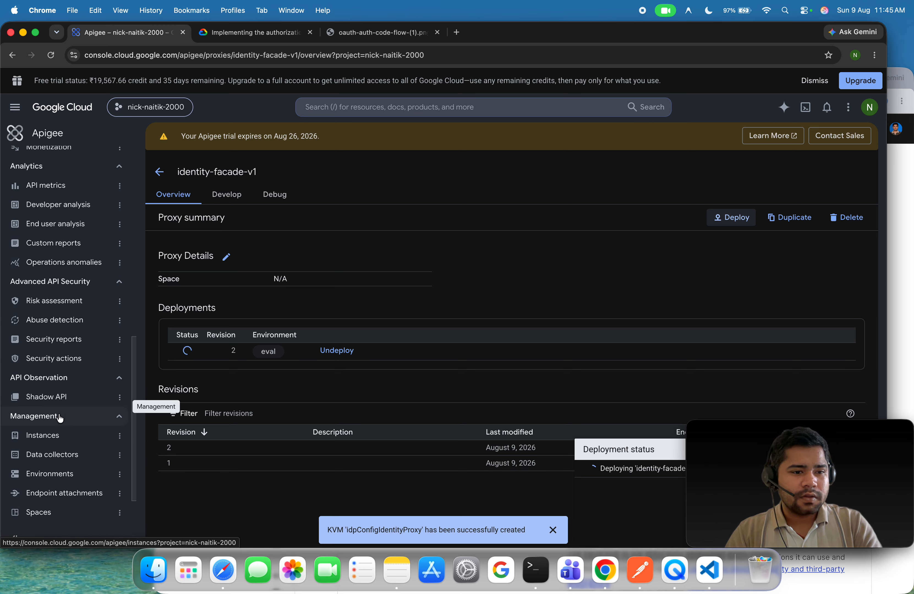
scroll(56, 361, up, 2)
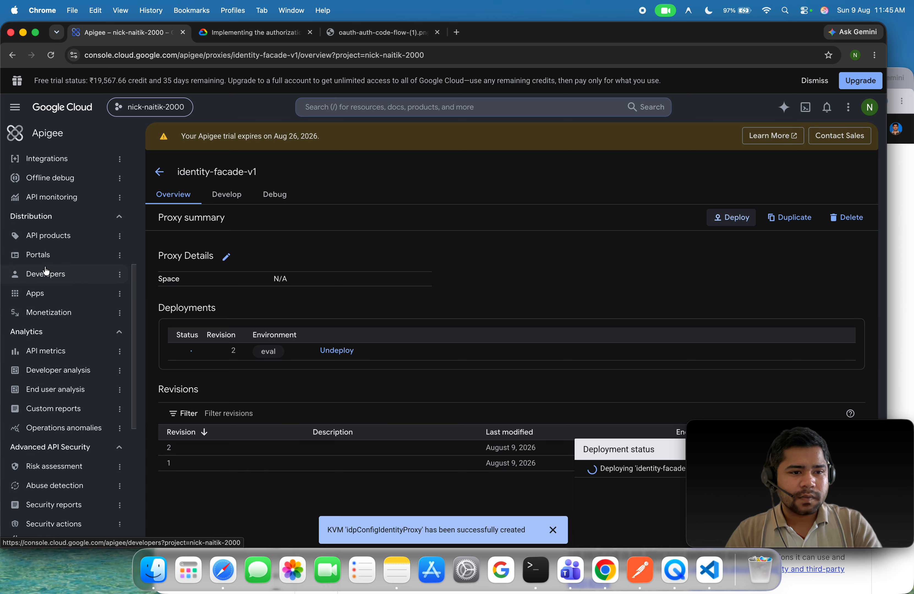
click(45, 274)
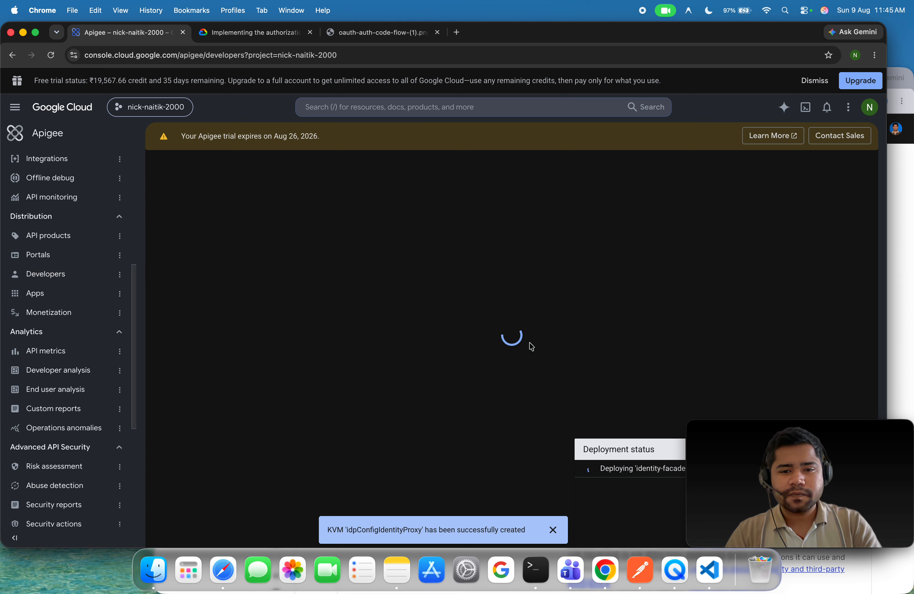
click(257, 172)
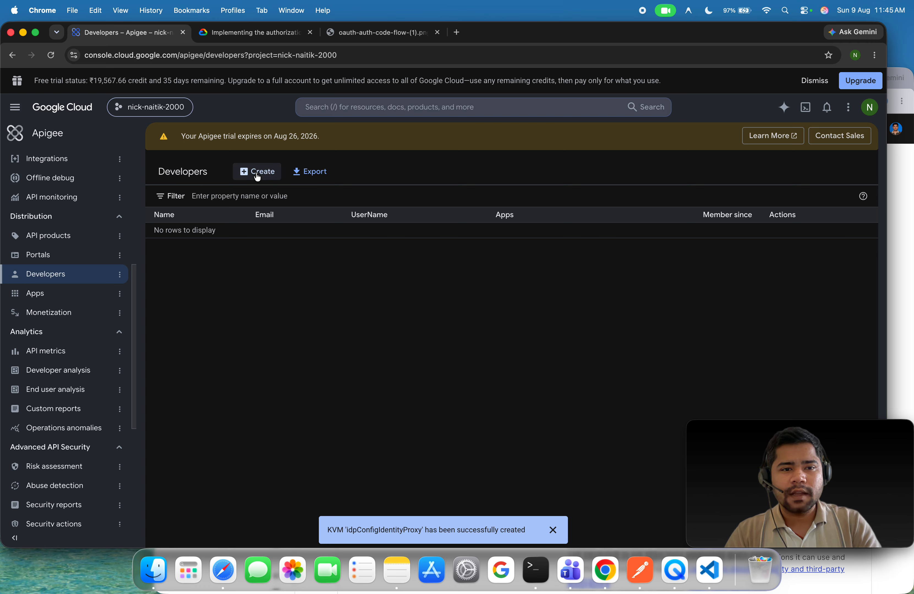
- Enter the developer's first name, last name, email and username, and add the developer
click(184, 216)
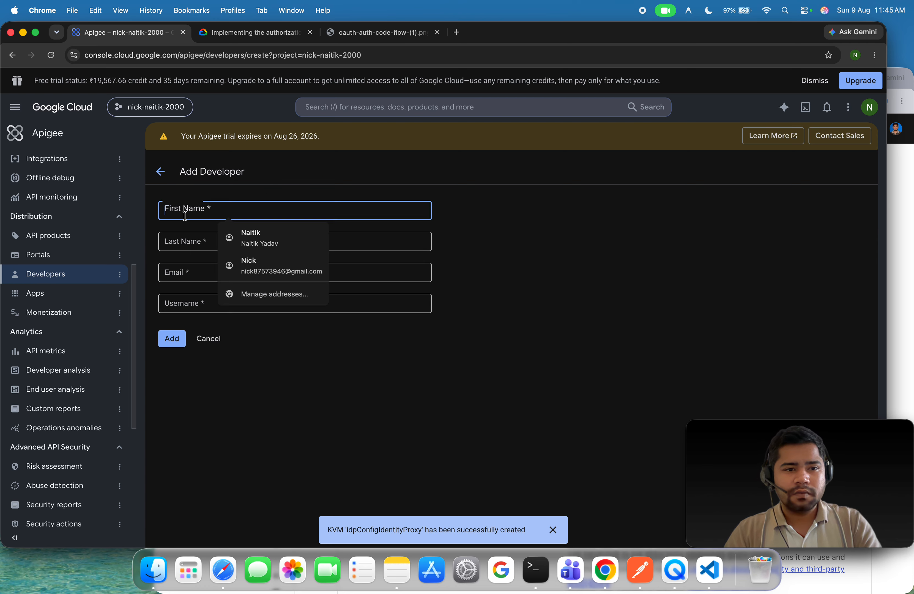
click(231, 236)
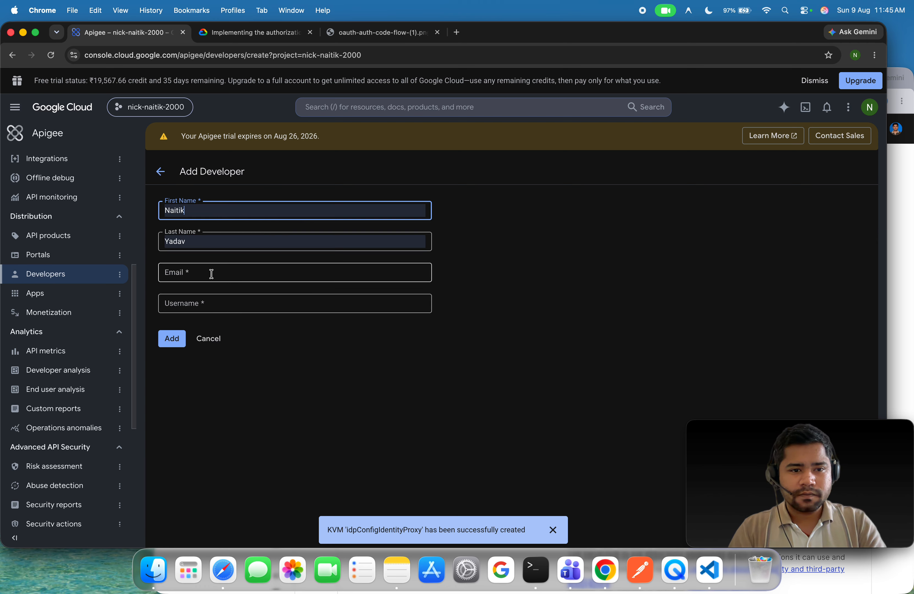
click(205, 275)
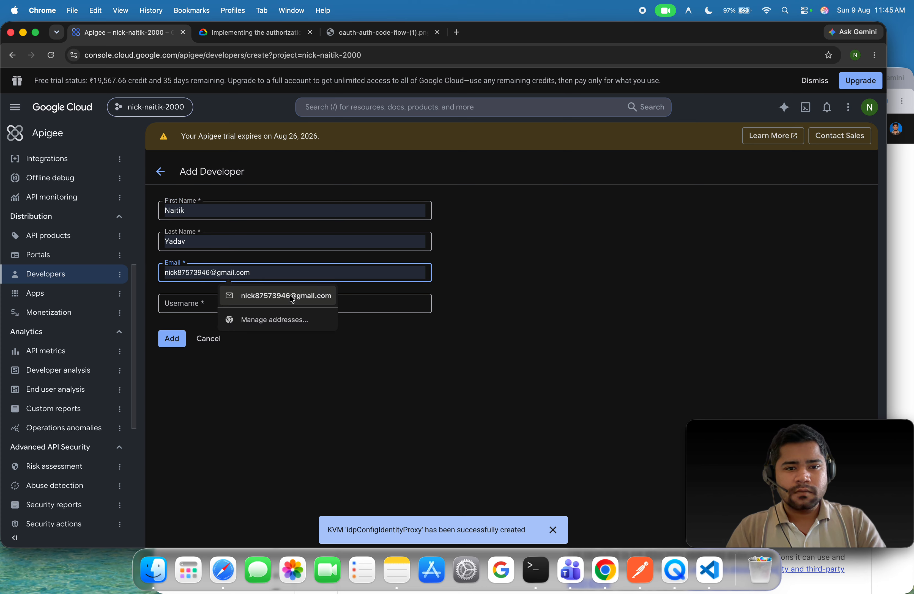
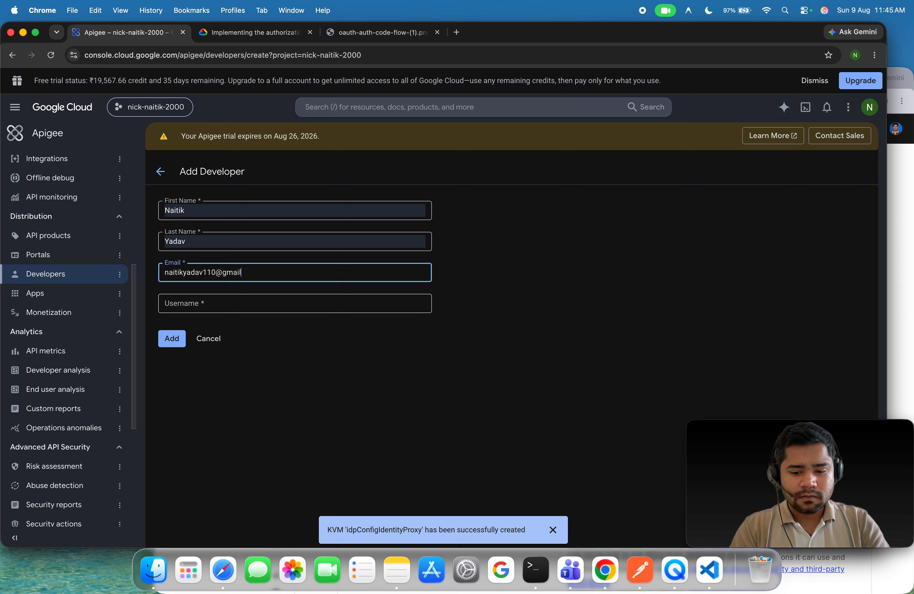
click(196, 307)
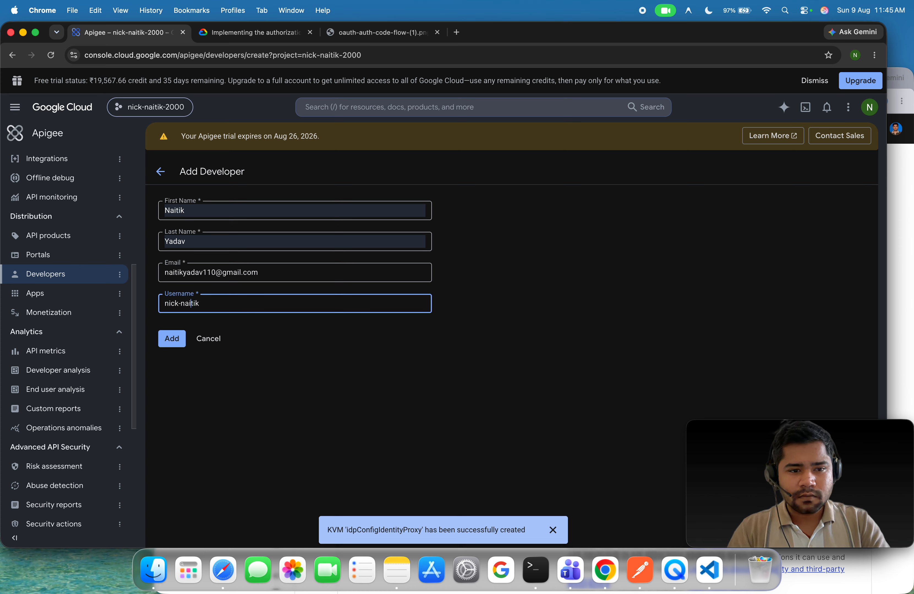
key(BackSpace)
text(.)
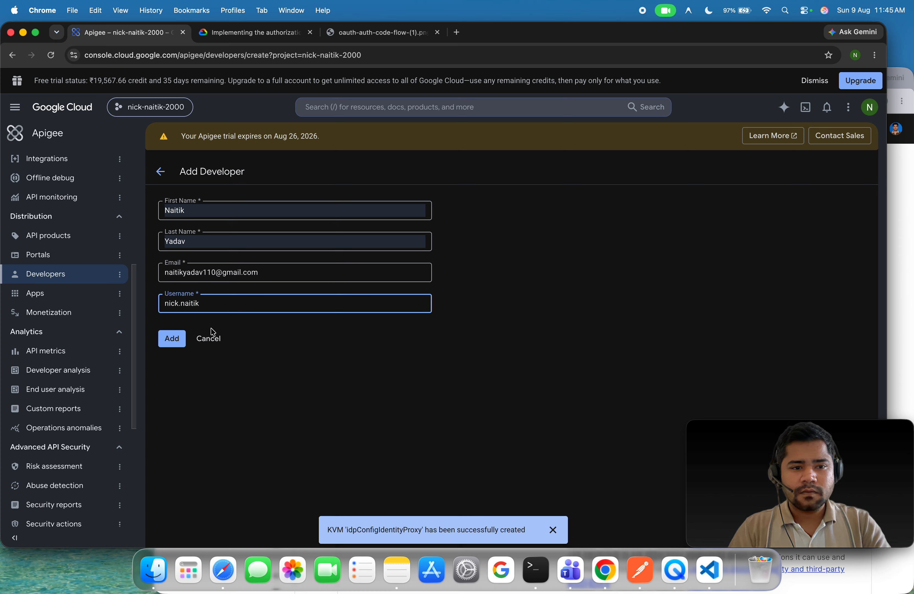
click(174, 341)
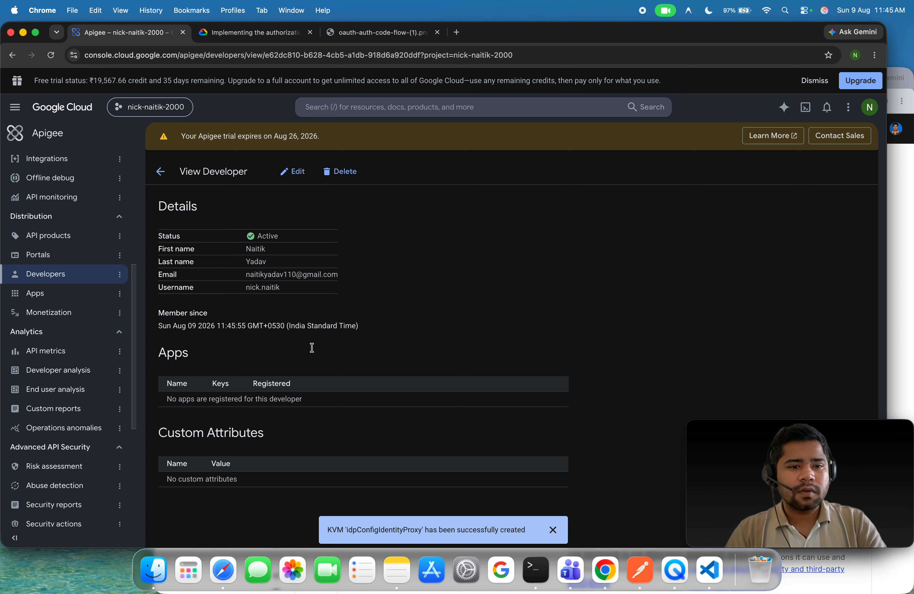
- Start creating a new app under Apps with MOCK-APIGEE-APP as both its app name and display name
click(51, 300)
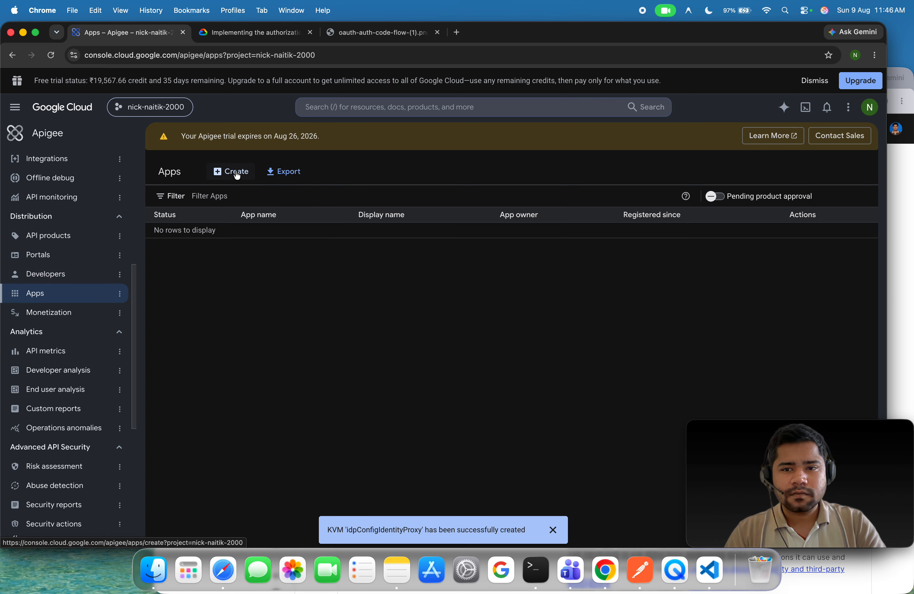
click(236, 173)
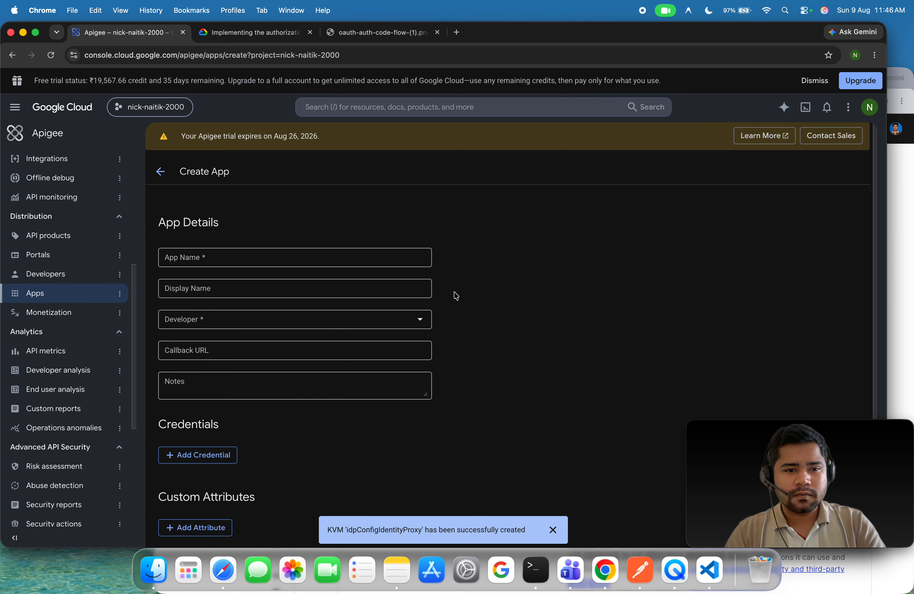
click(261, 259)
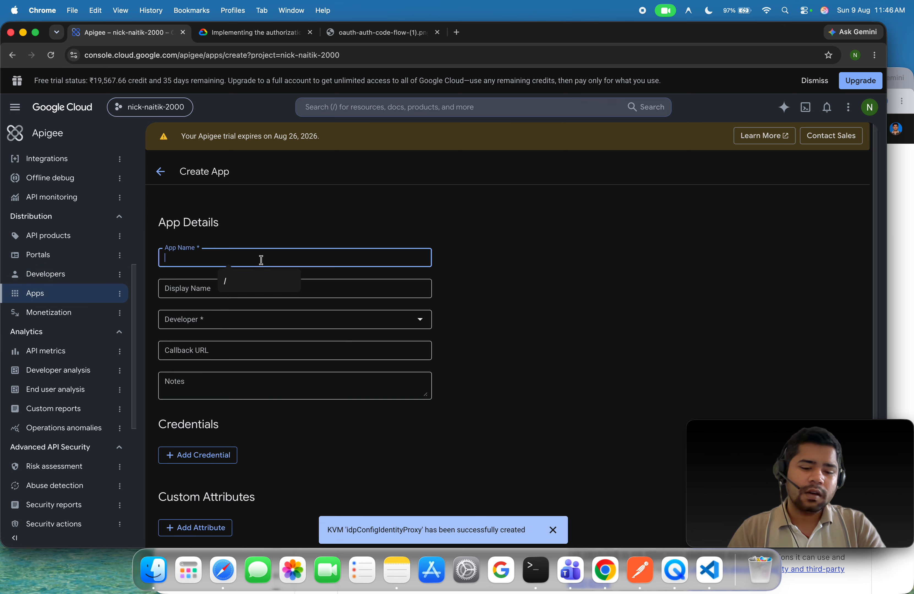
text(APIGEE-APP)
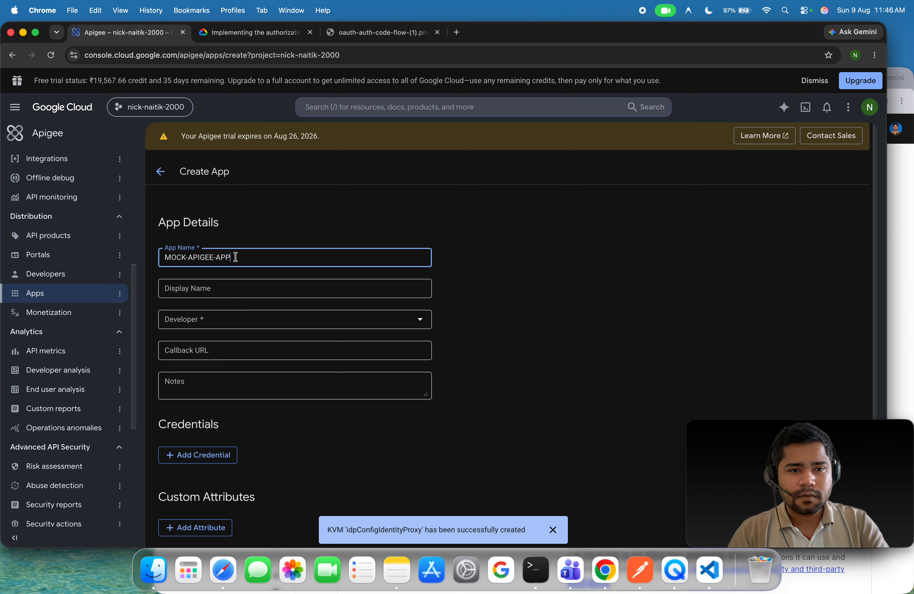
drag(234, 257, 144, 259)
key(super+c)
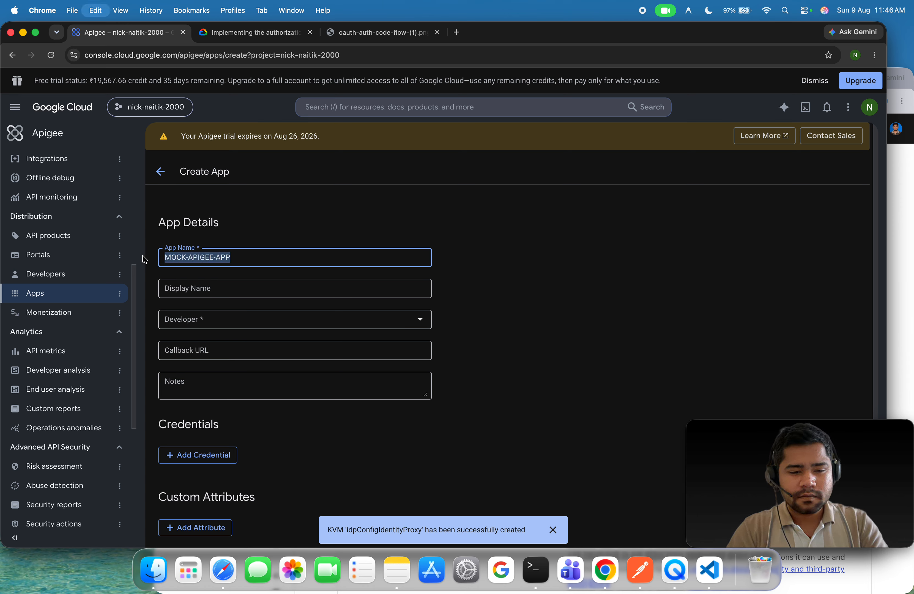
click(197, 294)
key(super+v)
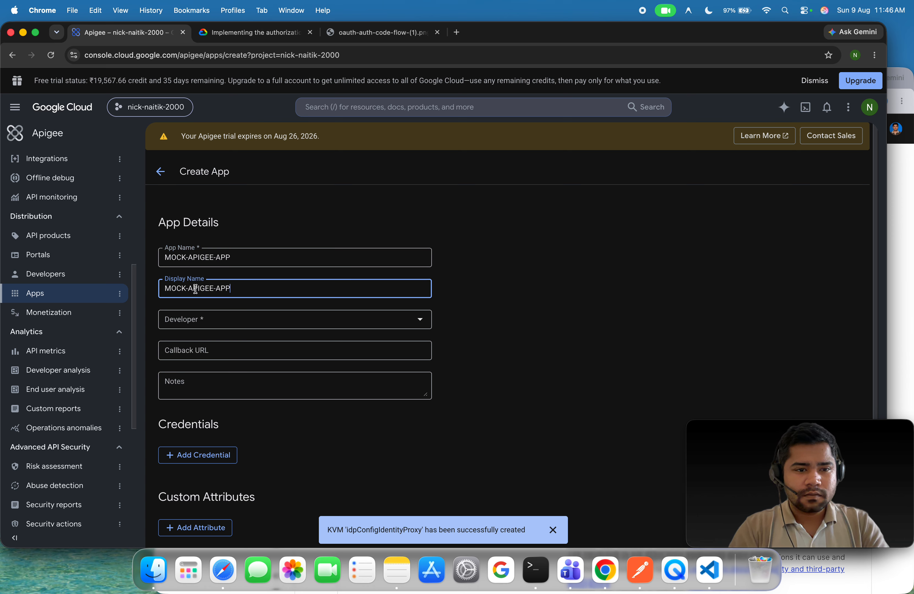
- Select the newly added developer for the app and place the cursor in the Callback URL field
click(202, 325)
click(234, 354)
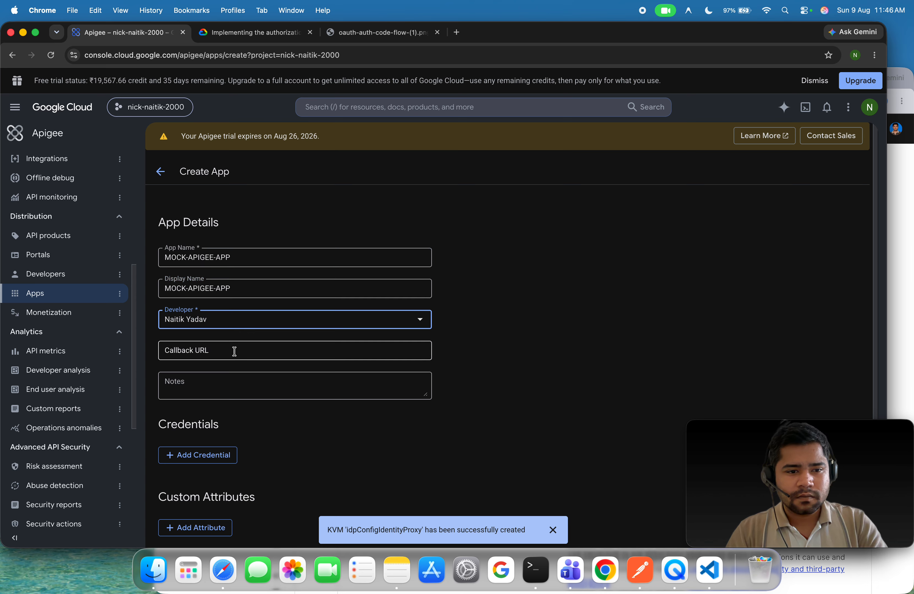
click(235, 350)
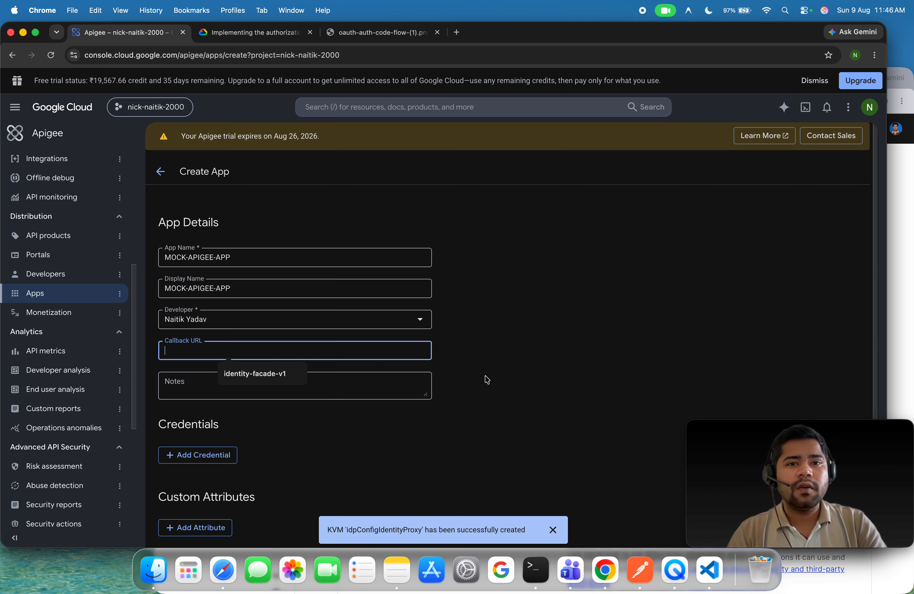
click(189, 381)
click(204, 358)
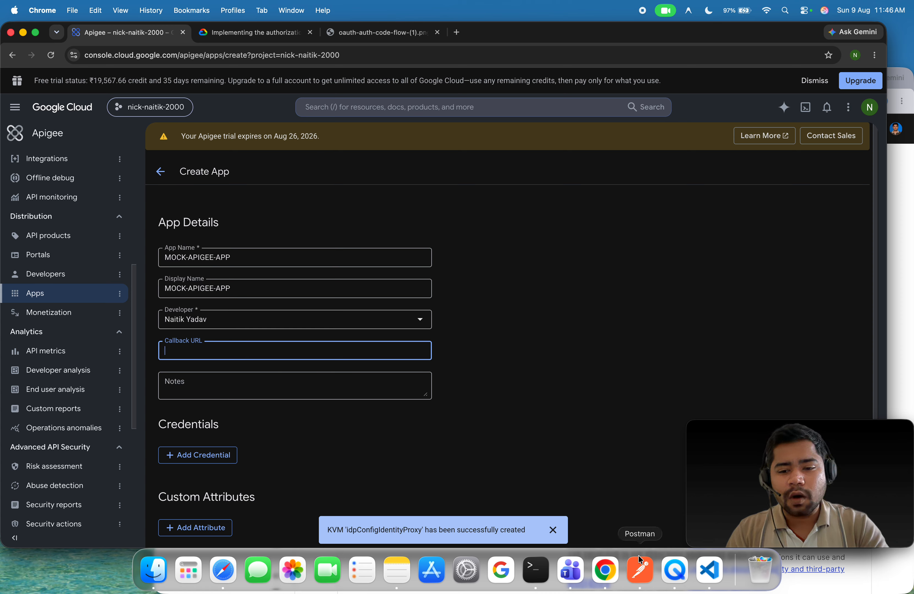
- Switch to the Apigee IDP integration with Okta lab in the other Chrome window and open its Test Identity Facade section
click(902, 330)
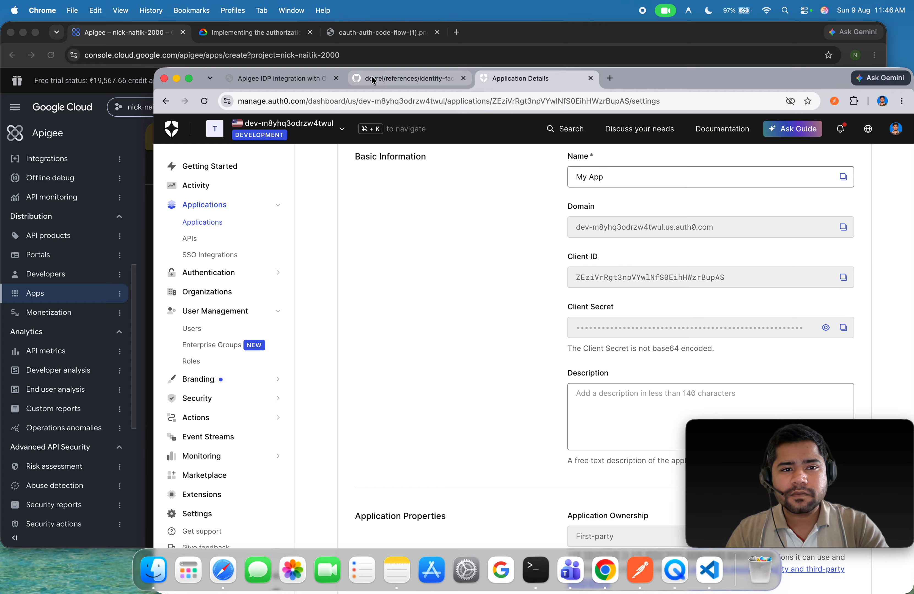
click(278, 78)
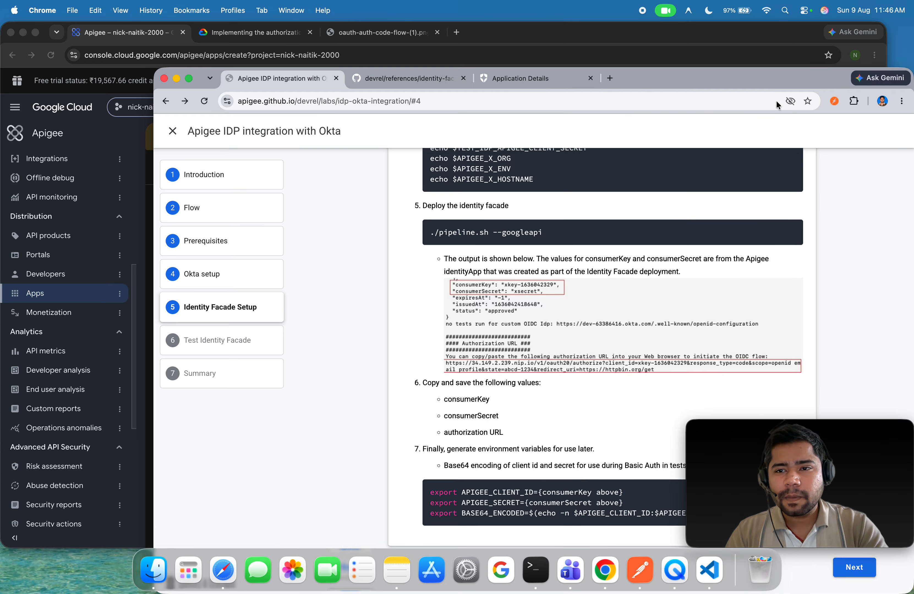
drag(779, 83, 595, 40)
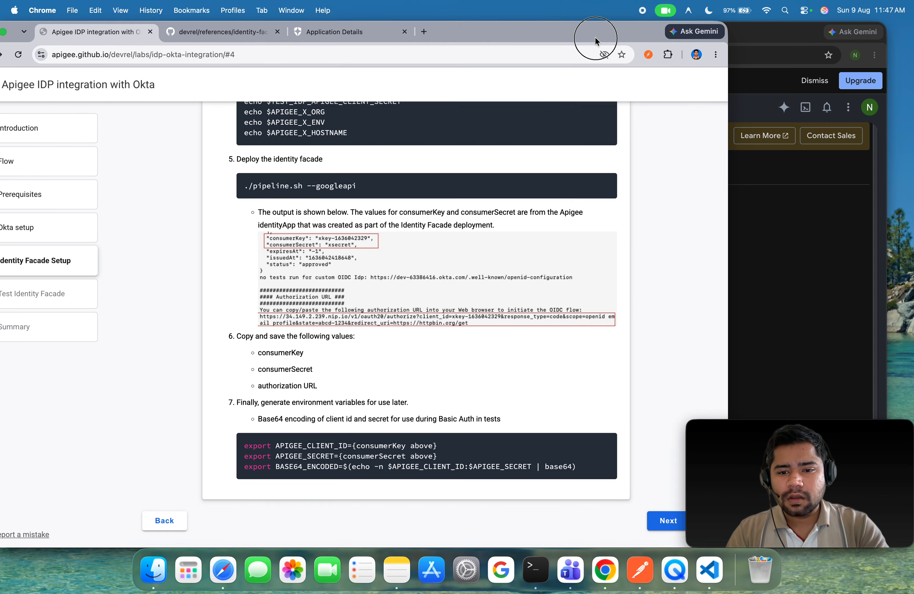
click(667, 521)
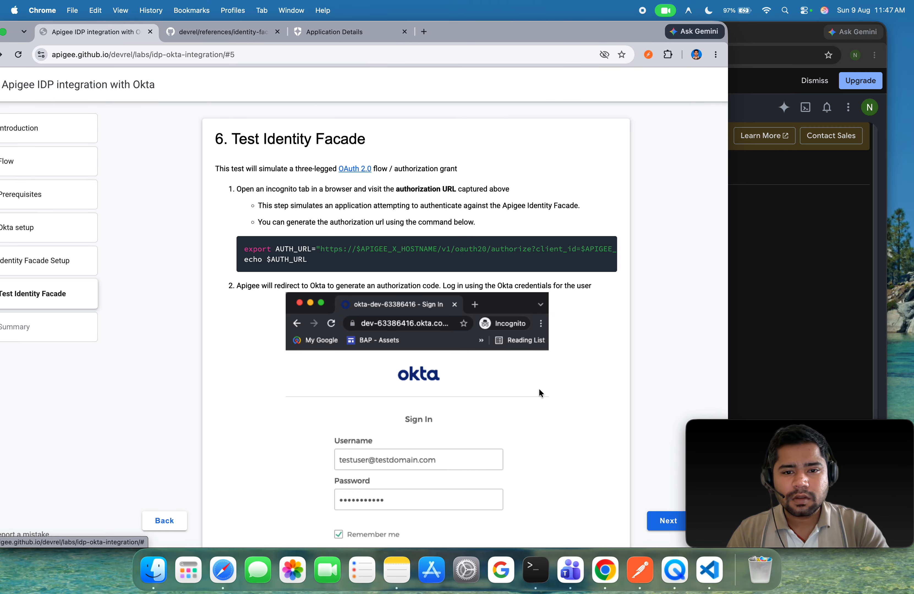
scroll(539, 392, down, 8)
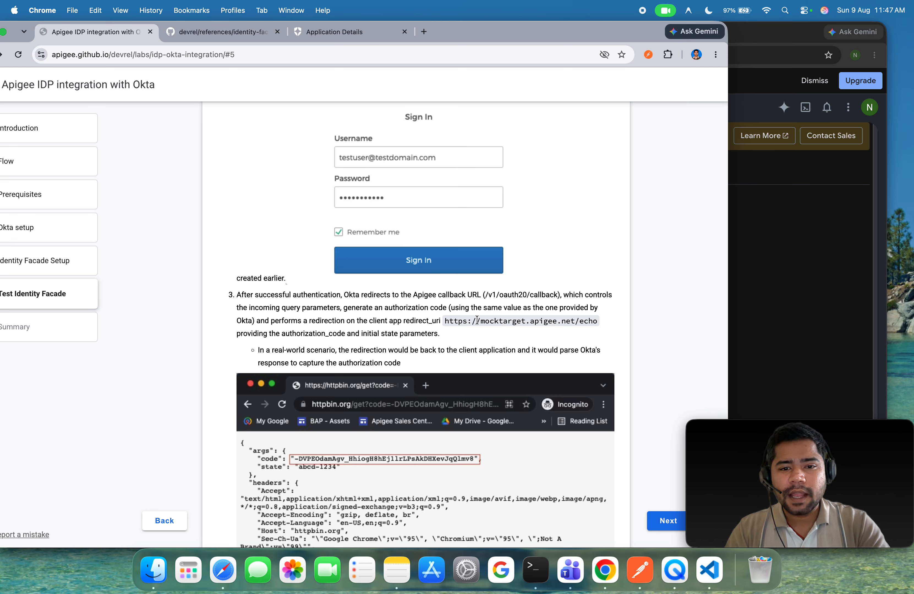
drag(446, 322, 596, 320)
key(super+c)
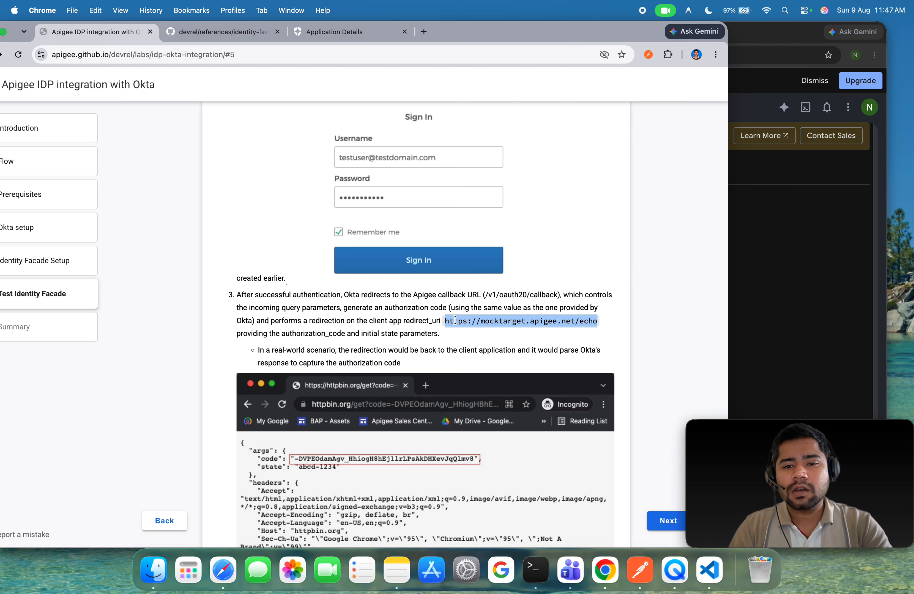
scroll(456, 396, down, 1)
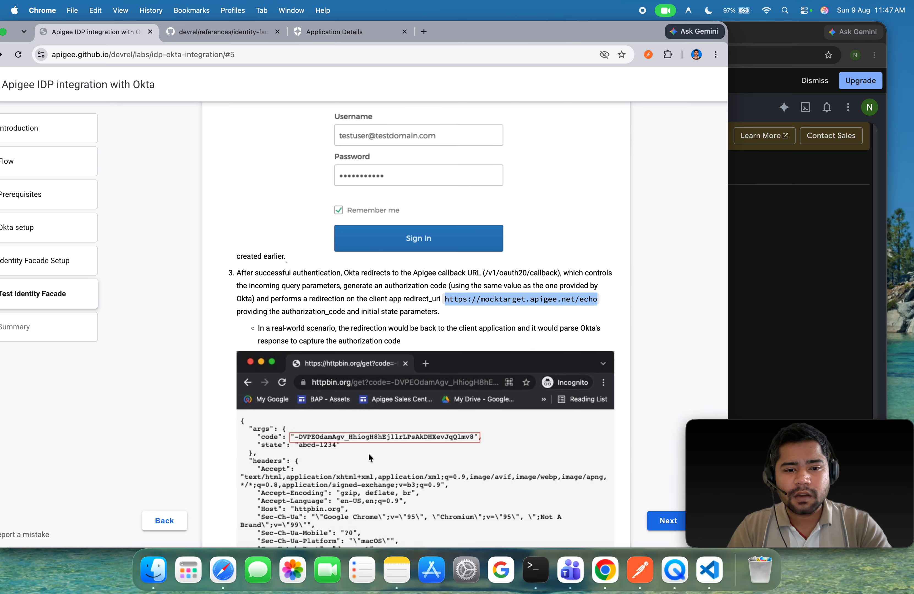
click(782, 259)
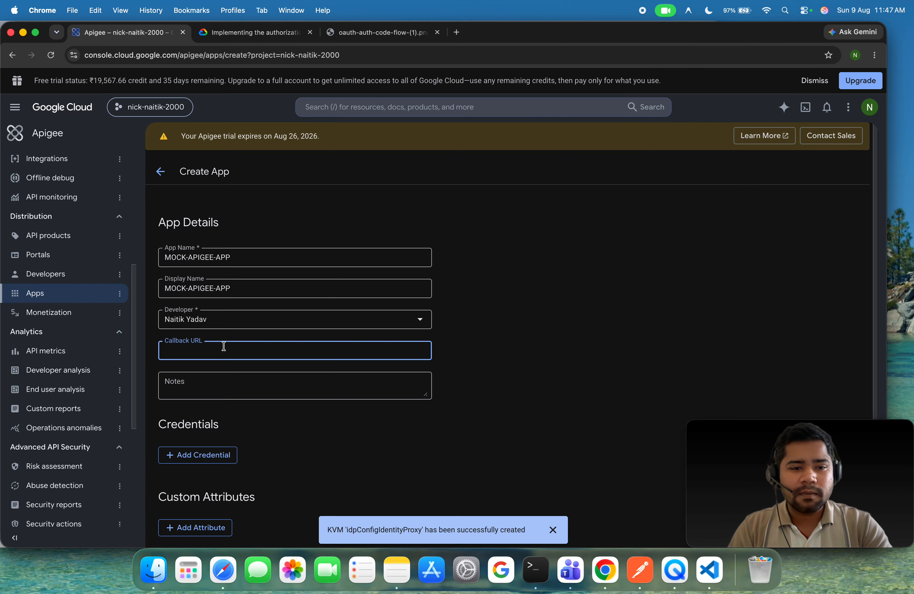
key(super+v)
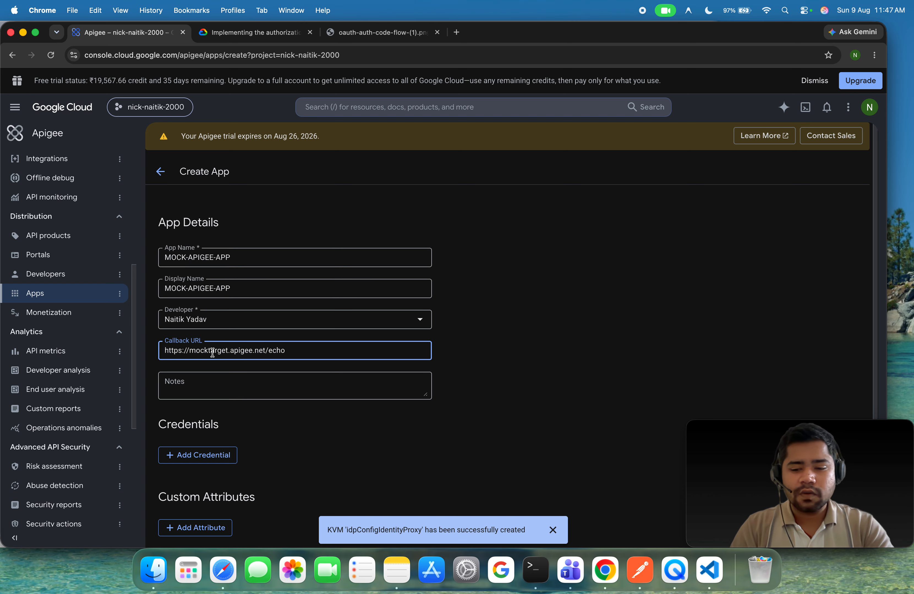
click(246, 382)
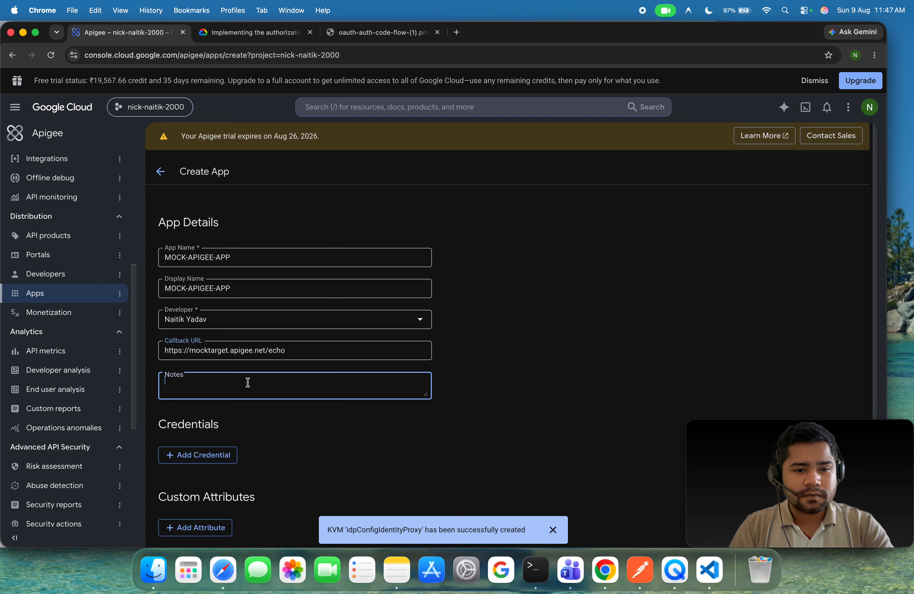
scroll(248, 382, down, 1)
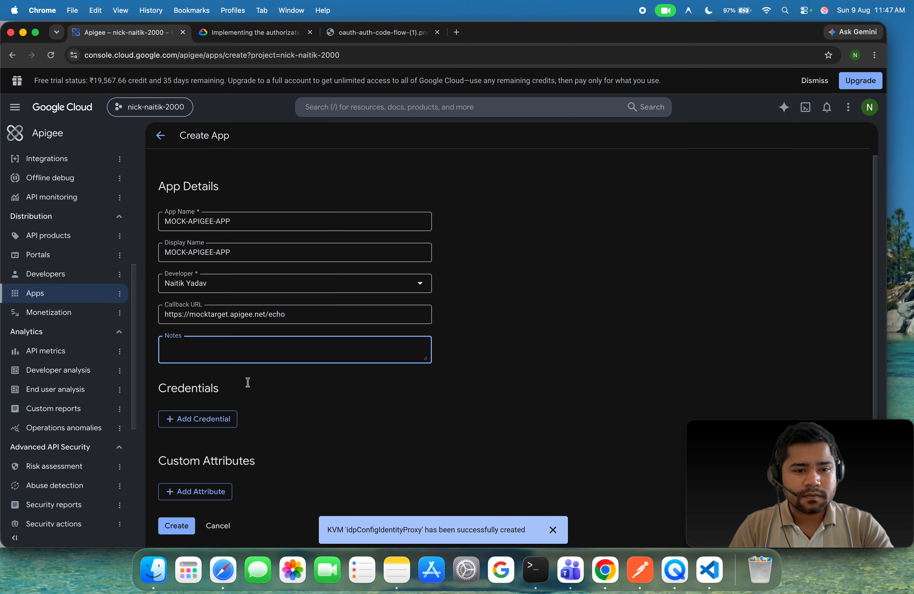
click(176, 529)
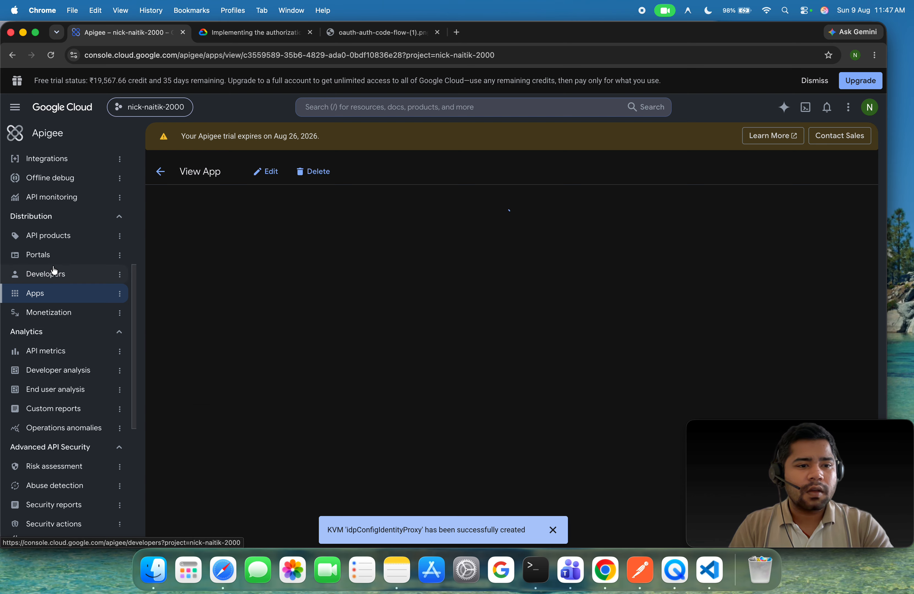
- Start a new API product with identity-facade-v1 as both its name and display name
click(57, 237)
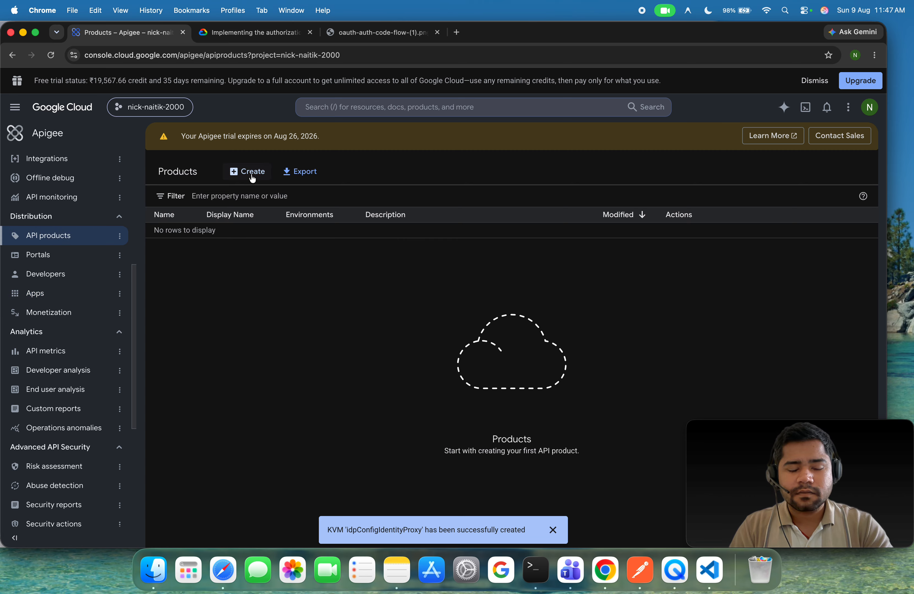
click(252, 178)
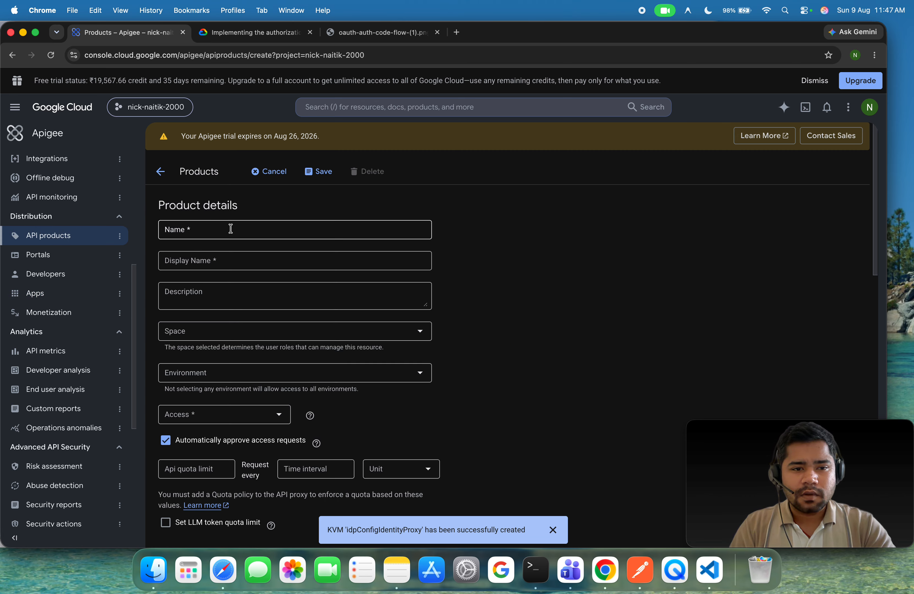
click(231, 229)
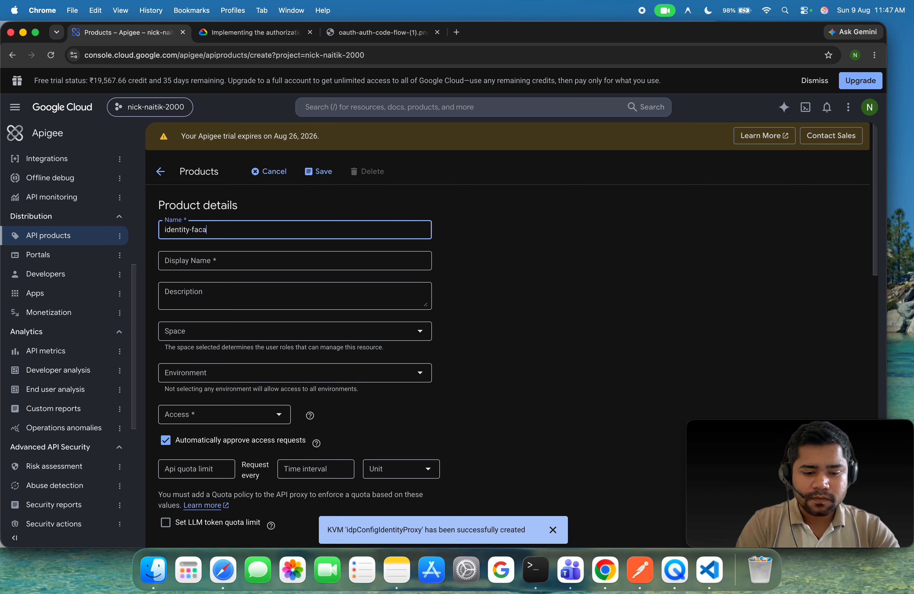
text(identity-facade-v1)
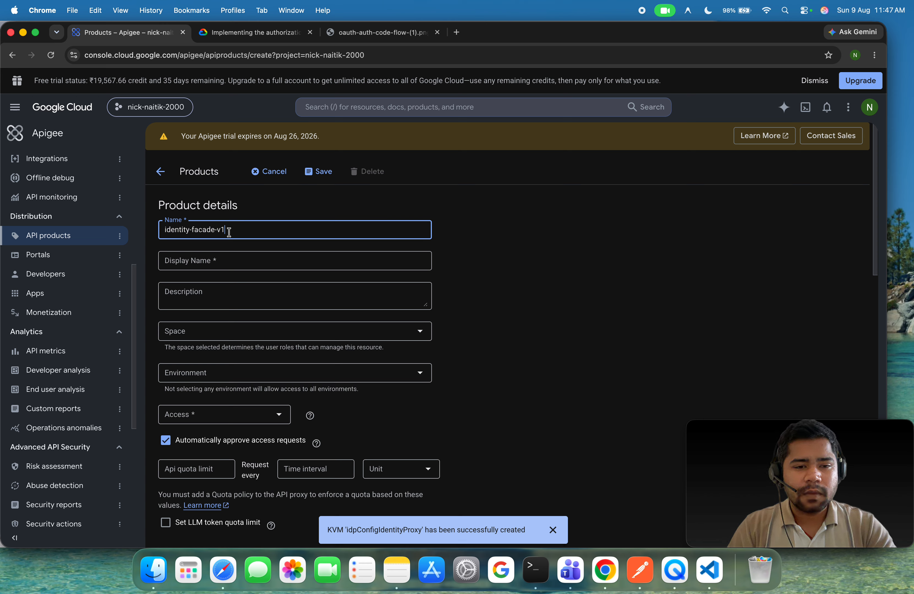
key(shift+Left)
key(shift+Left)
key(shift+Left)
key(shift+Left)
key(shift+Left)
key(shift+Left)
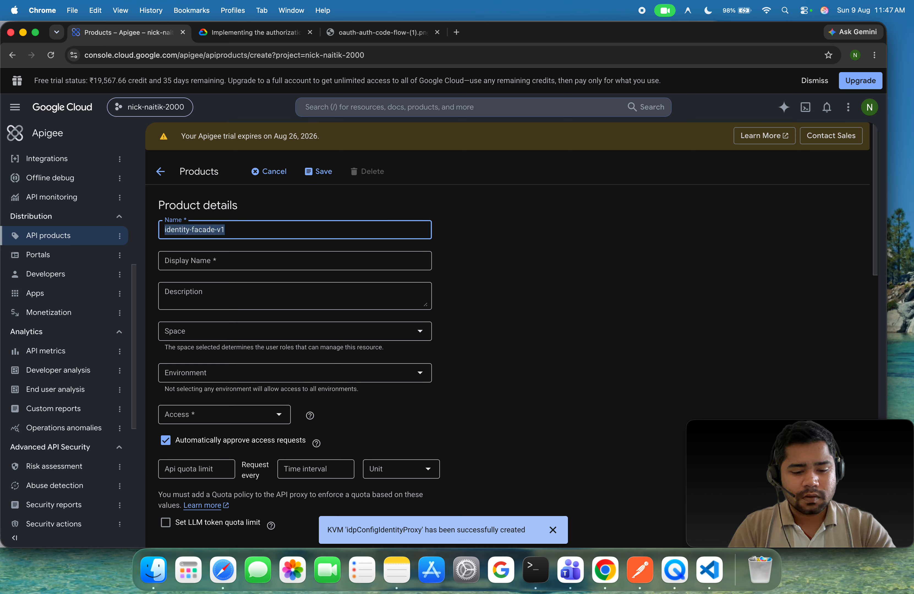
click(196, 261)
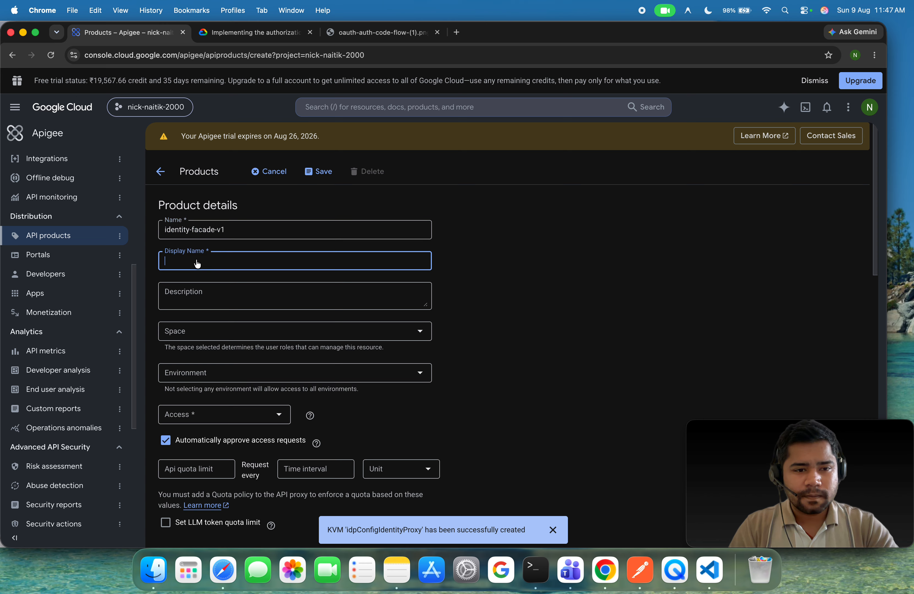
text(identity-facade-v1)
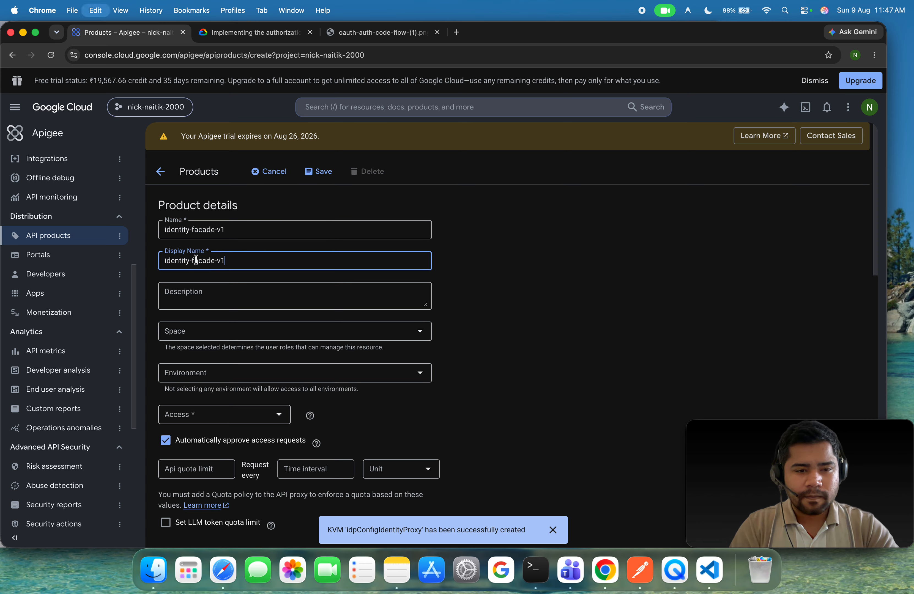
- Assign the eval environment to the API product and set its access to Public
click(192, 332)
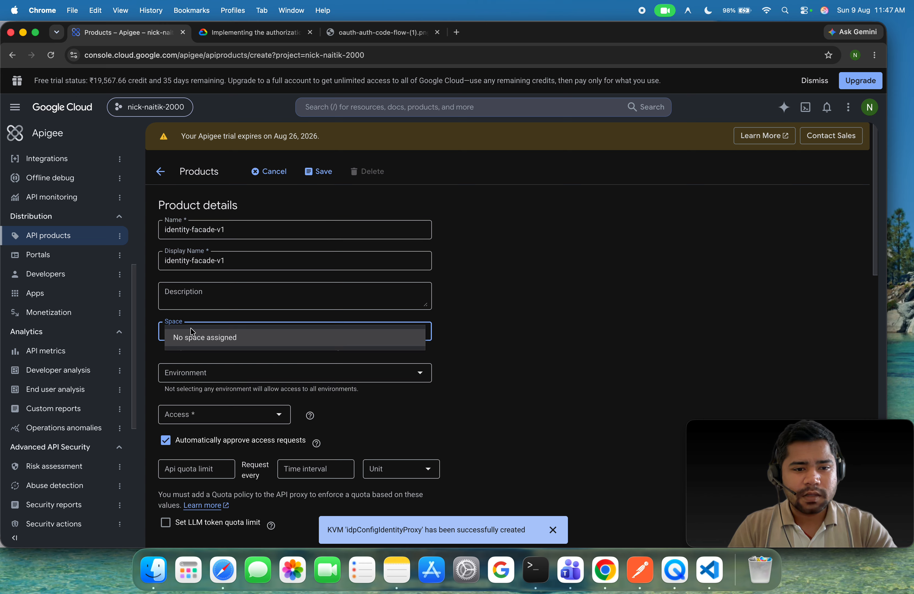
click(198, 382)
click(198, 380)
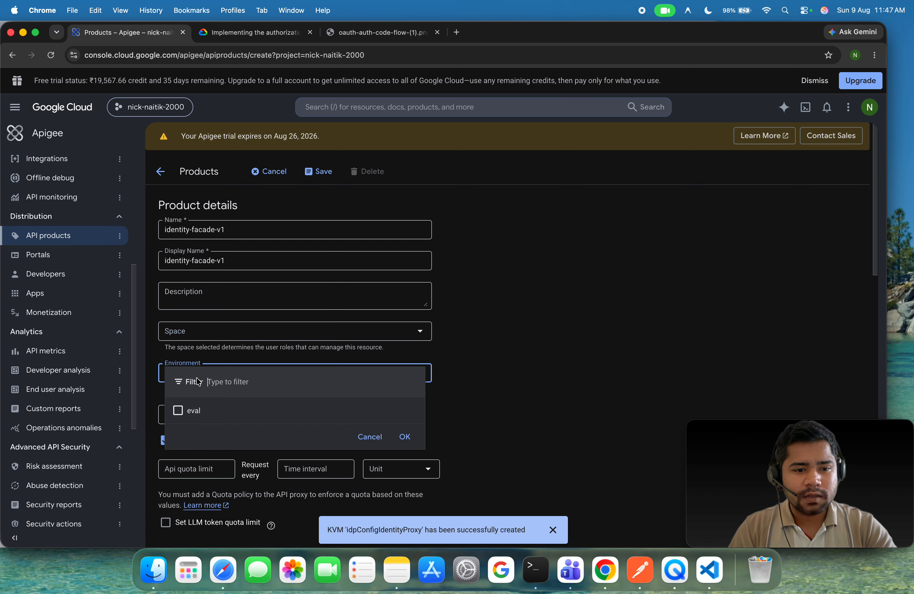
click(181, 414)
click(404, 437)
scroll(357, 370, down, 3)
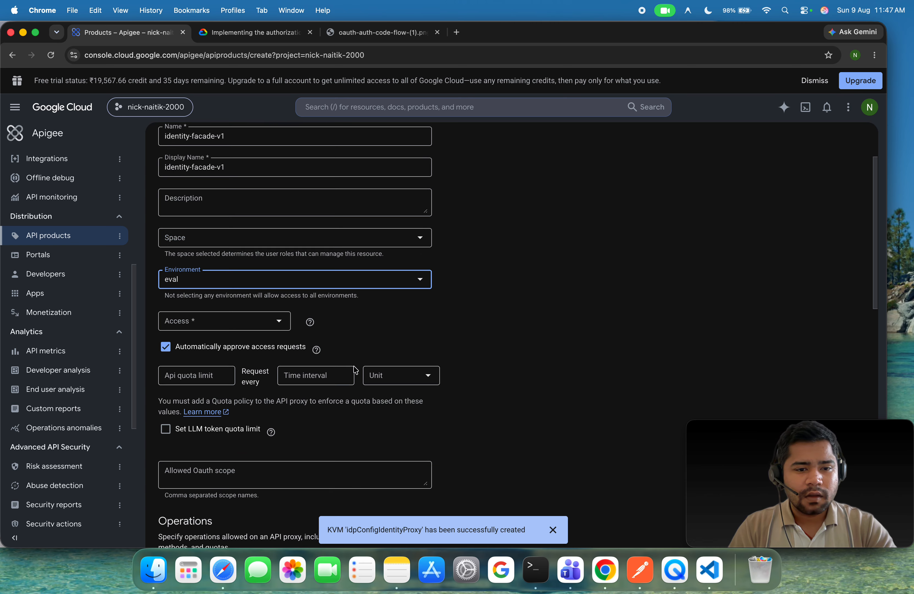
click(258, 323)
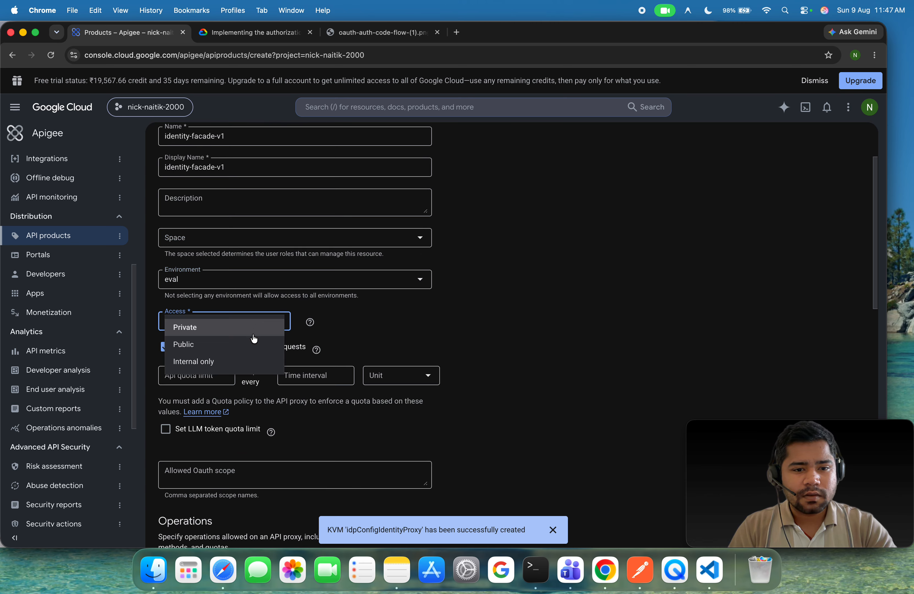
click(210, 351)
- Add an operation to the product for the identity-facade-v1 proxy with path / and the GET and POST methods
scroll(259, 407, down, 5)
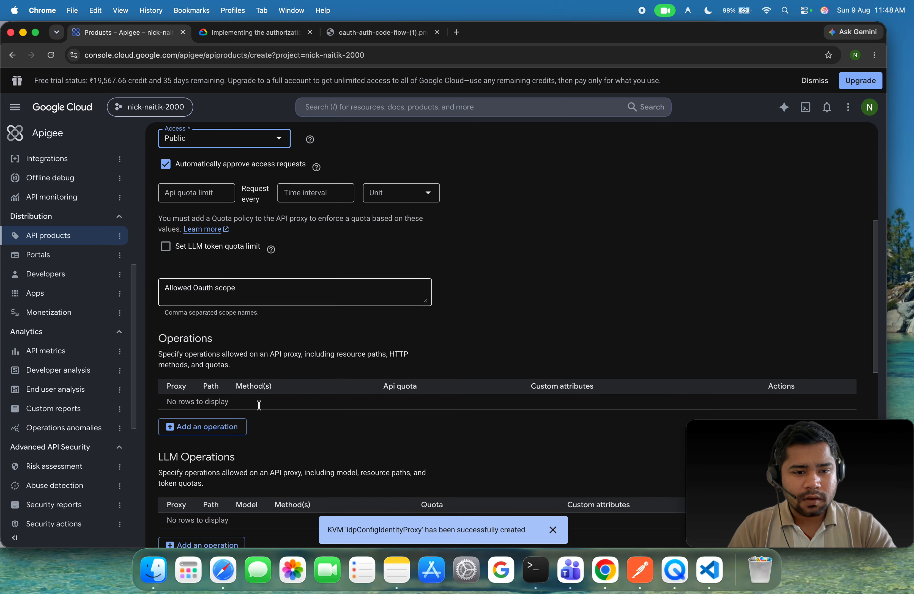
click(195, 407)
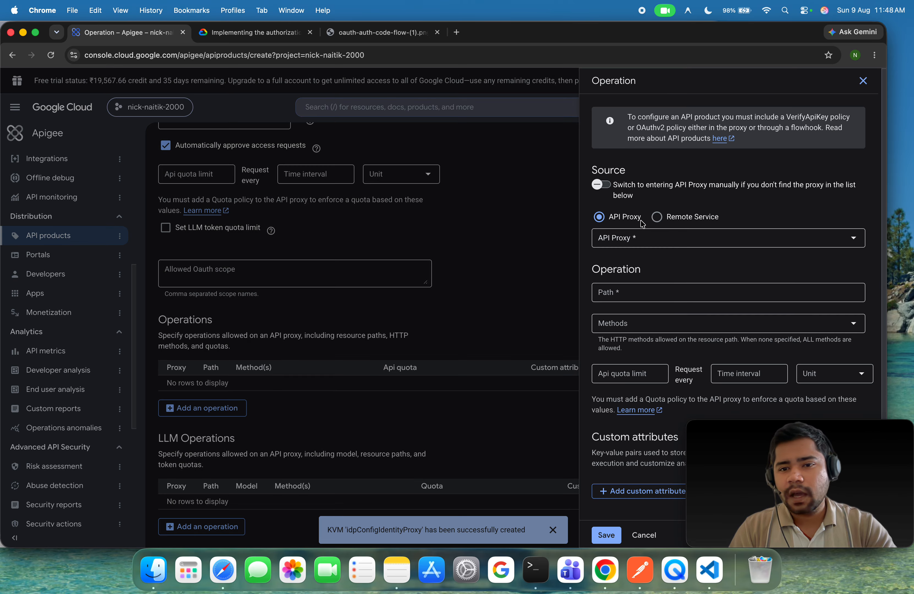
click(629, 238)
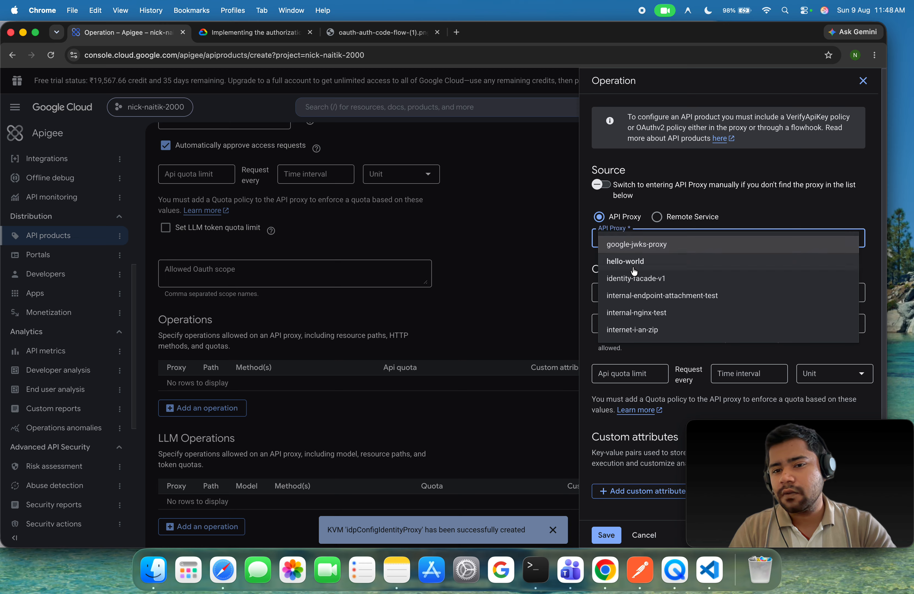
click(646, 281)
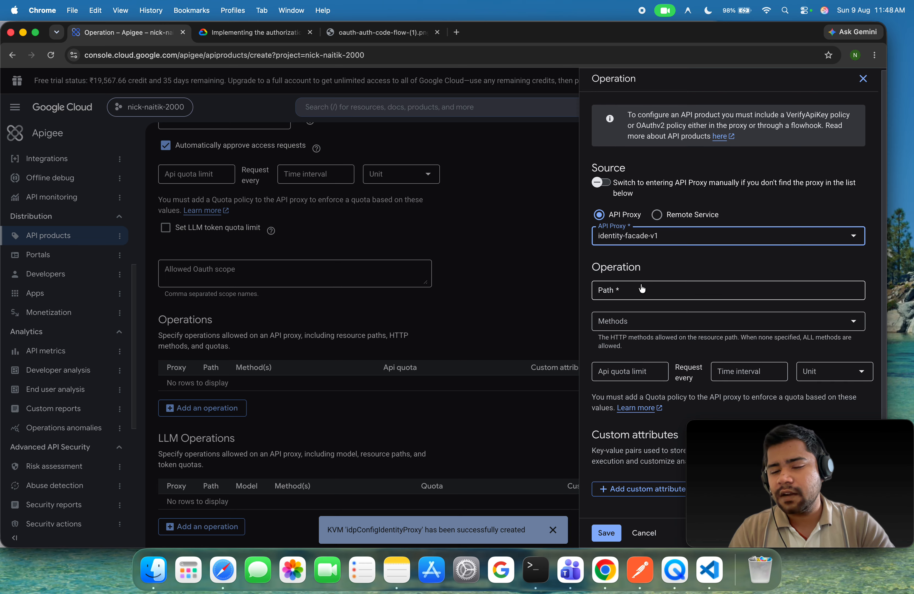
click(641, 291)
text(/)
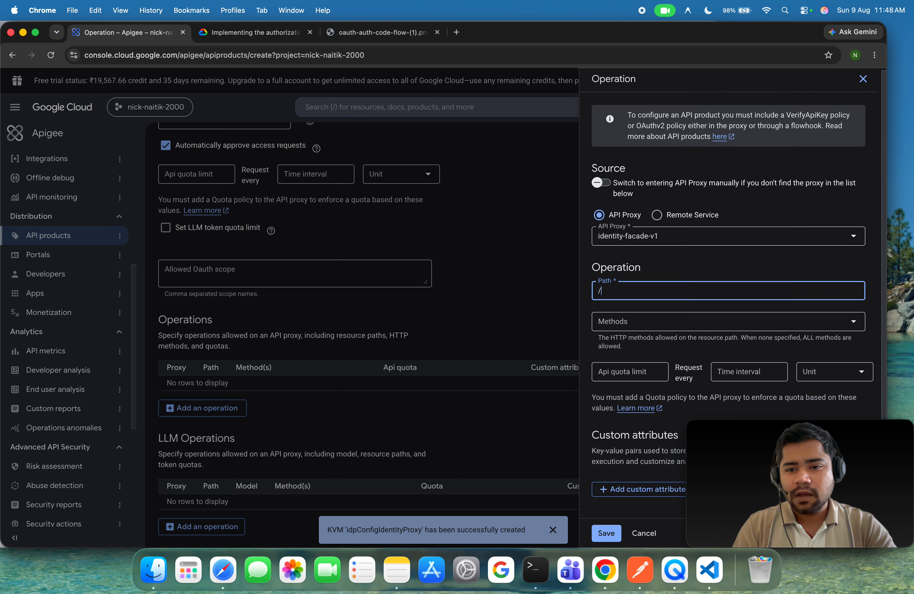
click(653, 324)
click(611, 328)
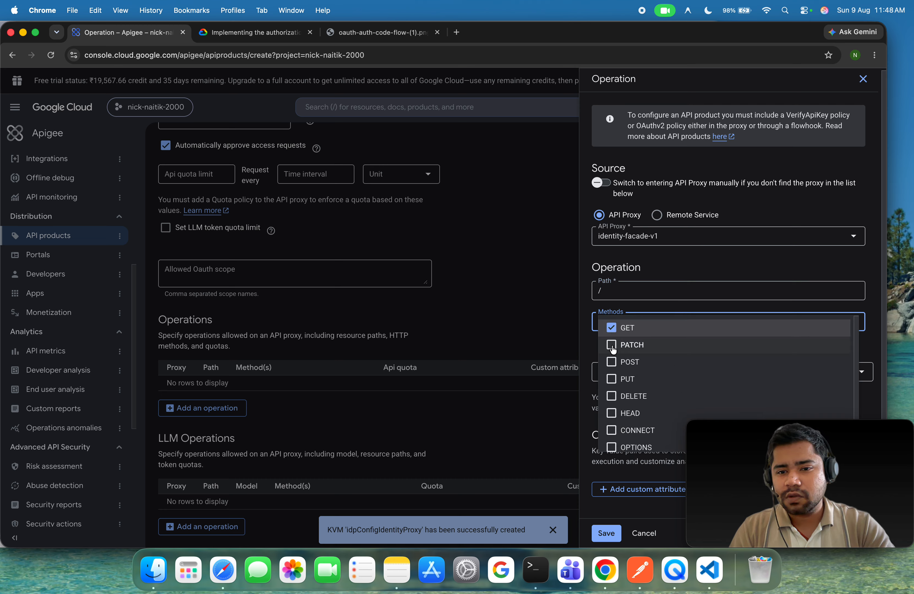
click(611, 362)
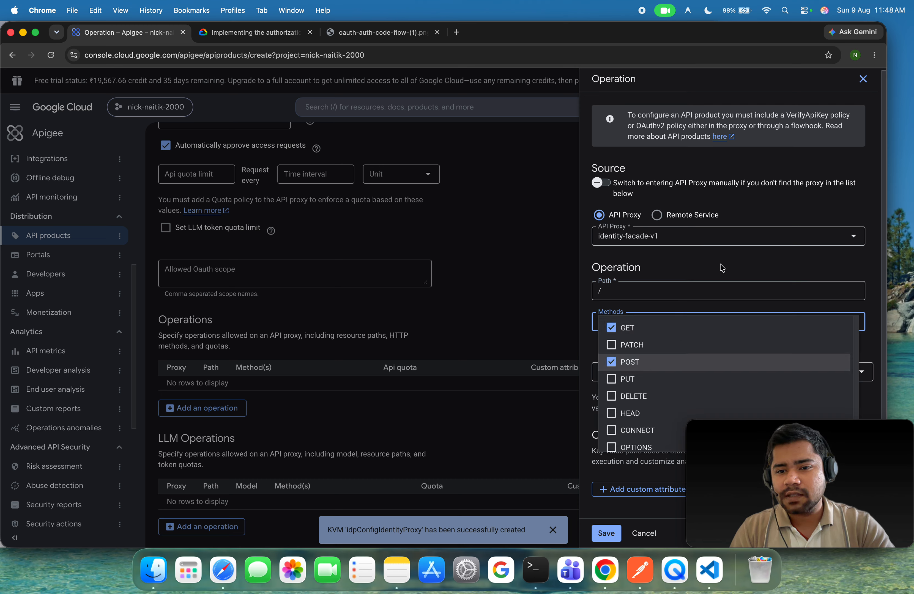
click(700, 284)
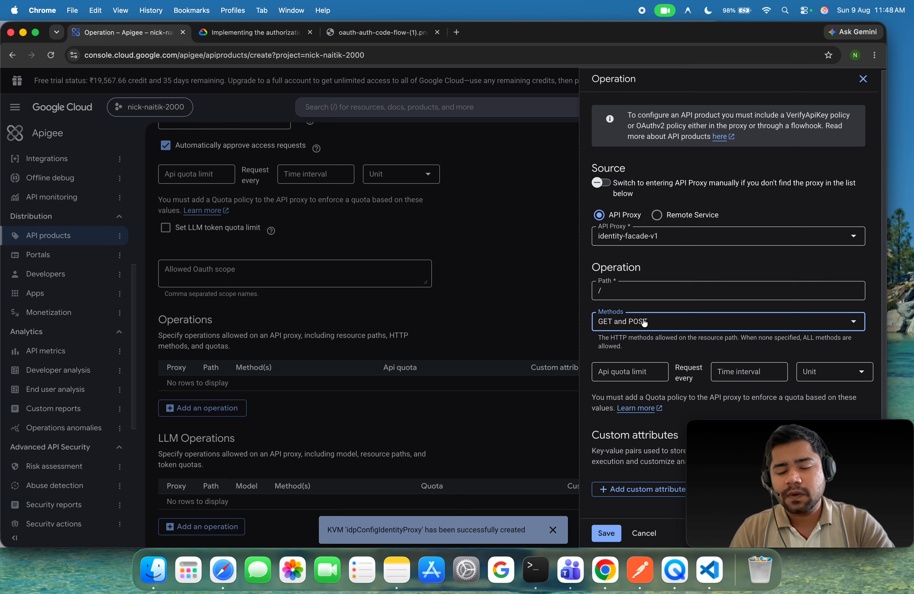
click(610, 535)
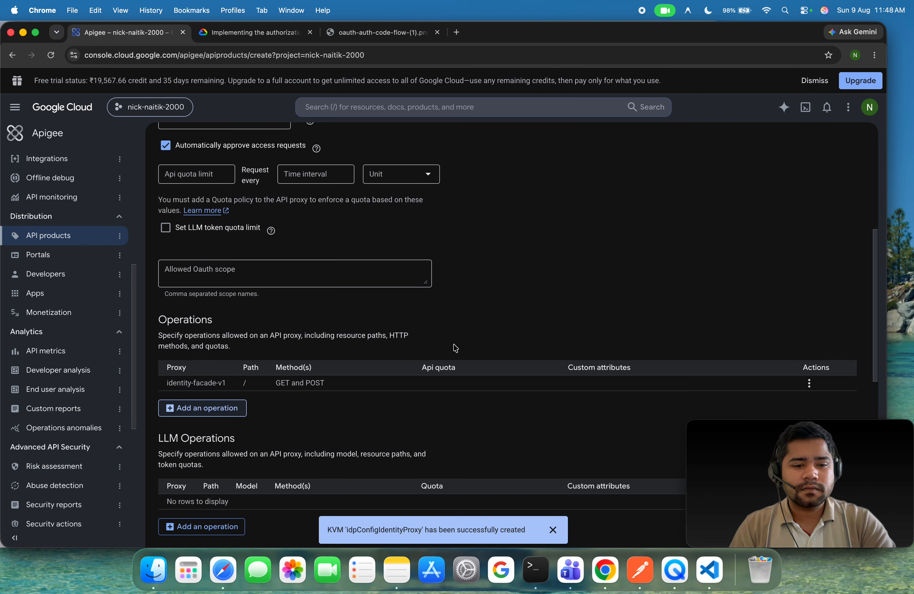
- Review the identity-facade-v1 product's settings, save the product and look through its saved details
scroll(453, 339, down, 1)
scroll(453, 339, up, 9)
scroll(351, 381, down, 3)
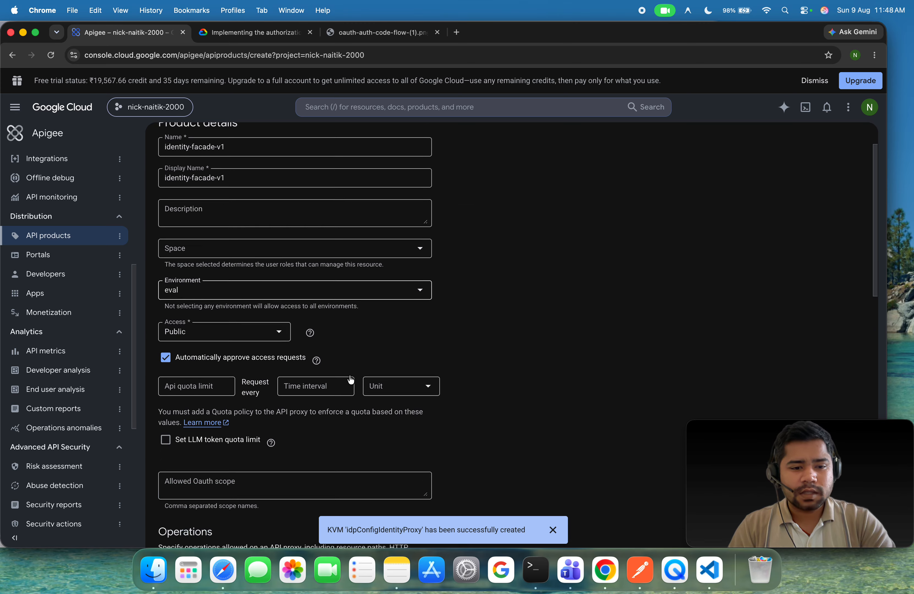
scroll(350, 380, down, 6)
scroll(350, 380, up, 6)
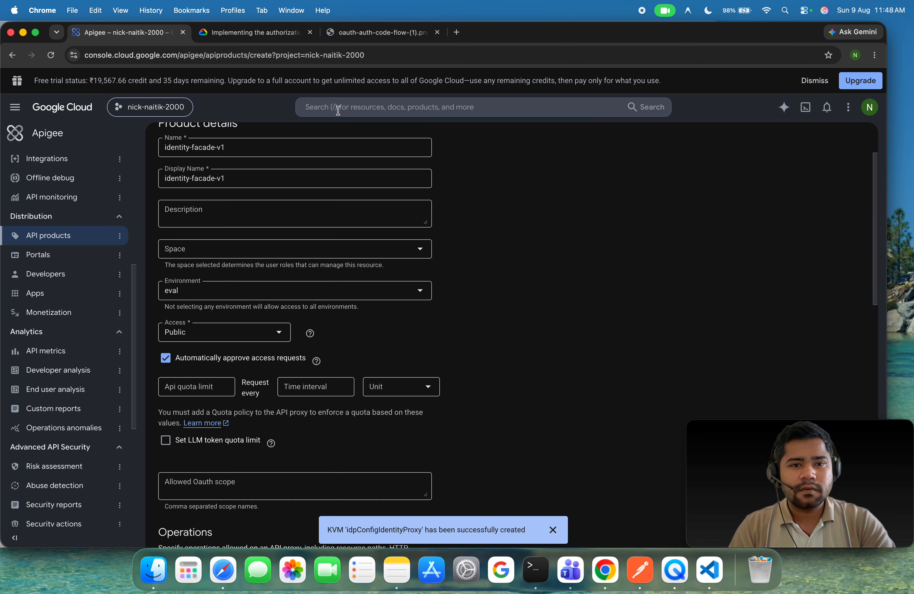
scroll(347, 206, up, 2)
click(322, 175)
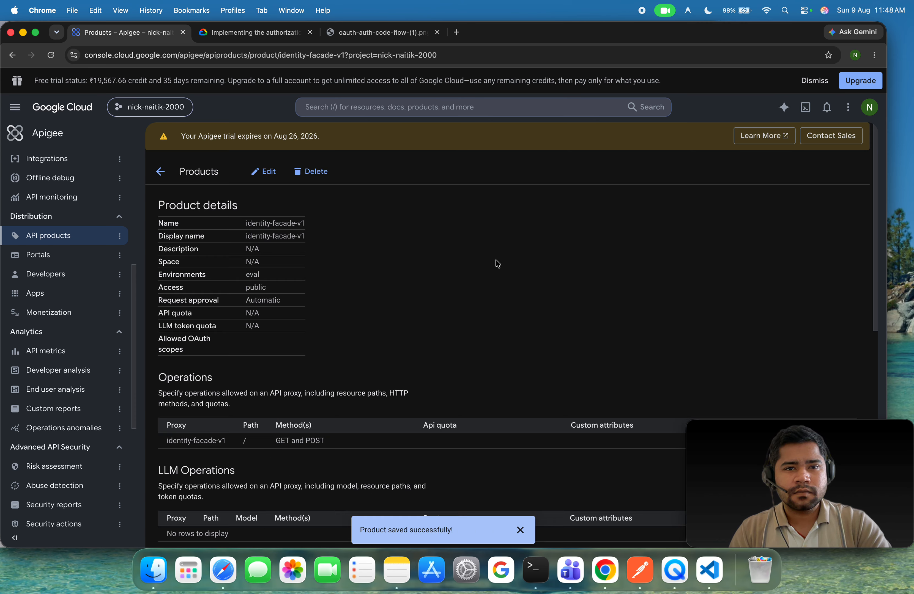
scroll(435, 330, down, 10)
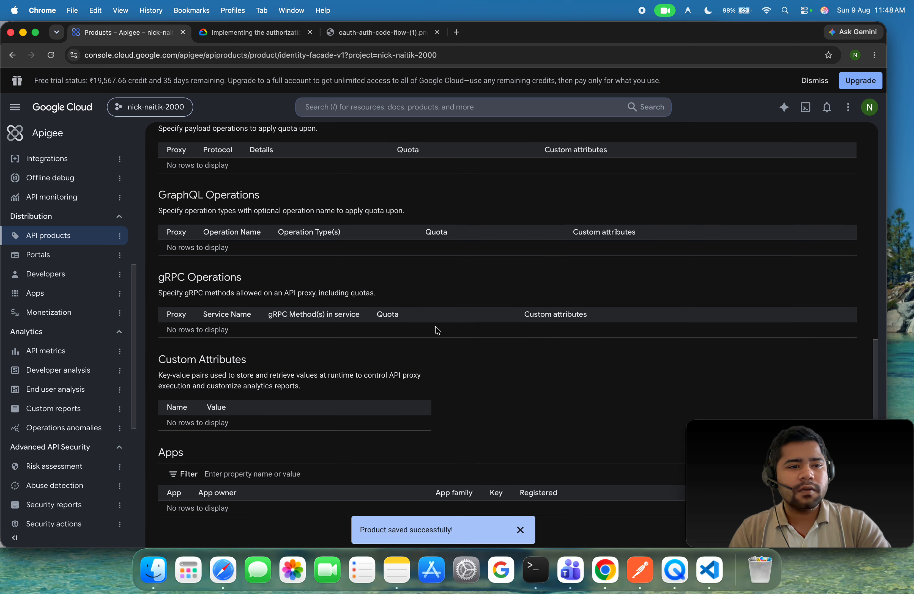
scroll(69, 290, up, 7)
scroll(68, 290, down, 6)
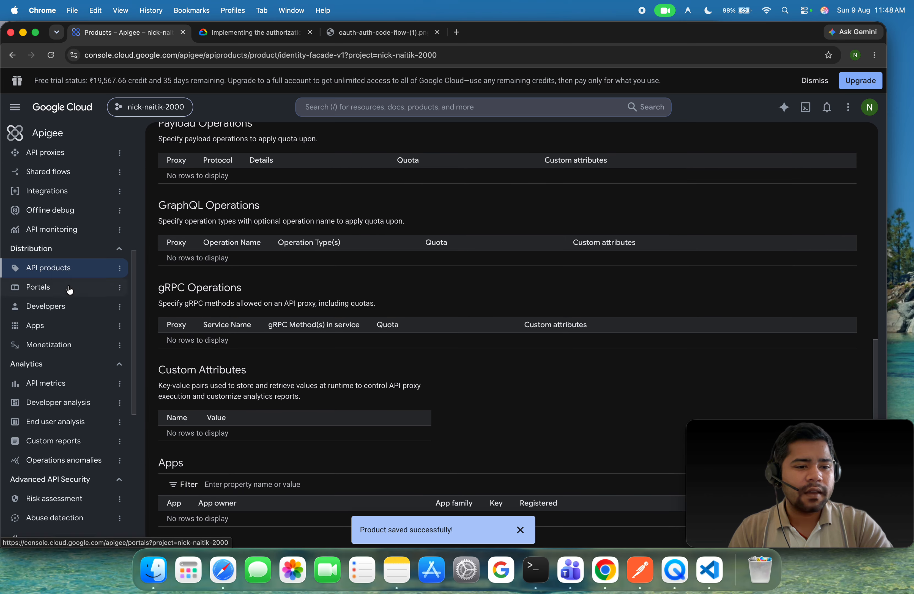
- Open the identity-facade-v1 proxy's overview, and bring the Chrome window with the Apigee IDP integration with Okta lab to the front
click(51, 328)
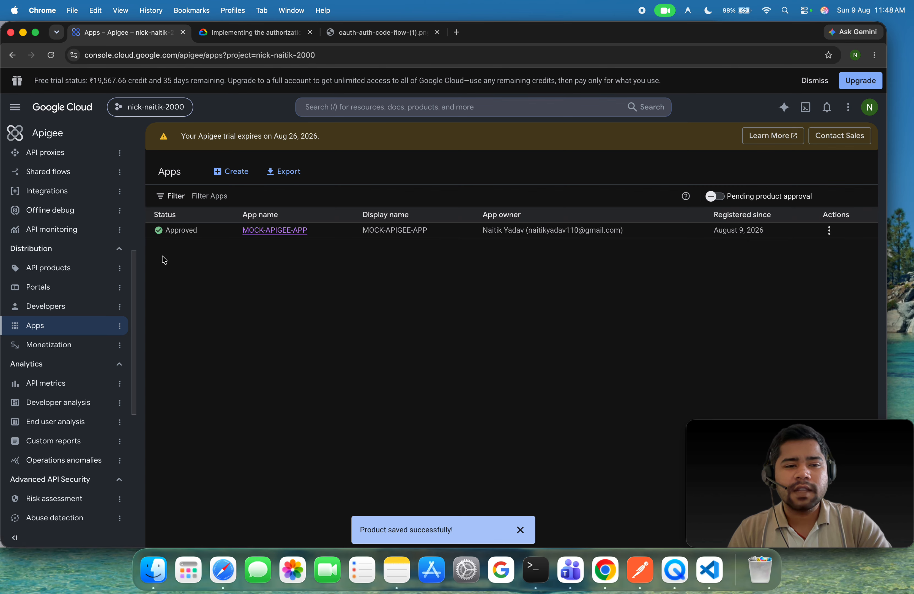
scroll(69, 241, up, 5)
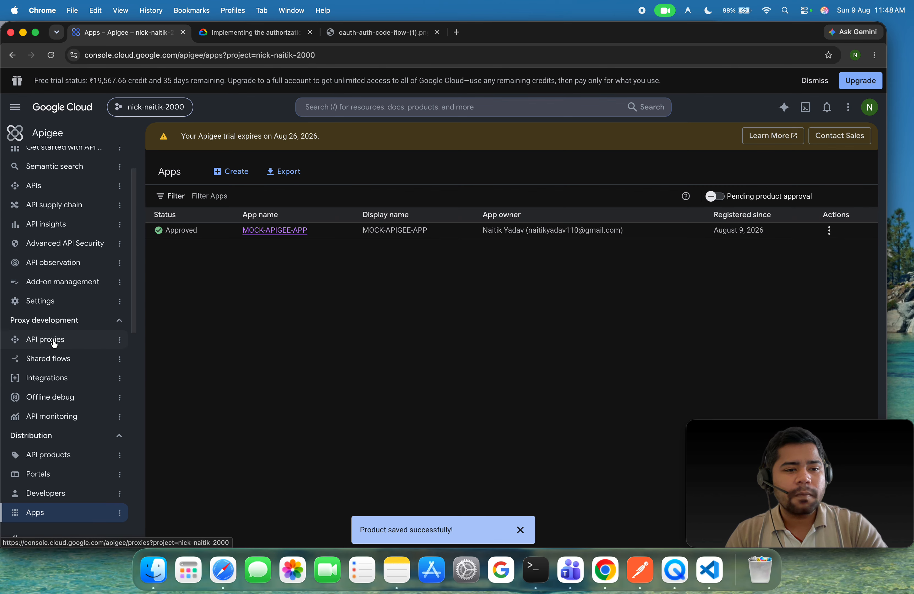
click(53, 341)
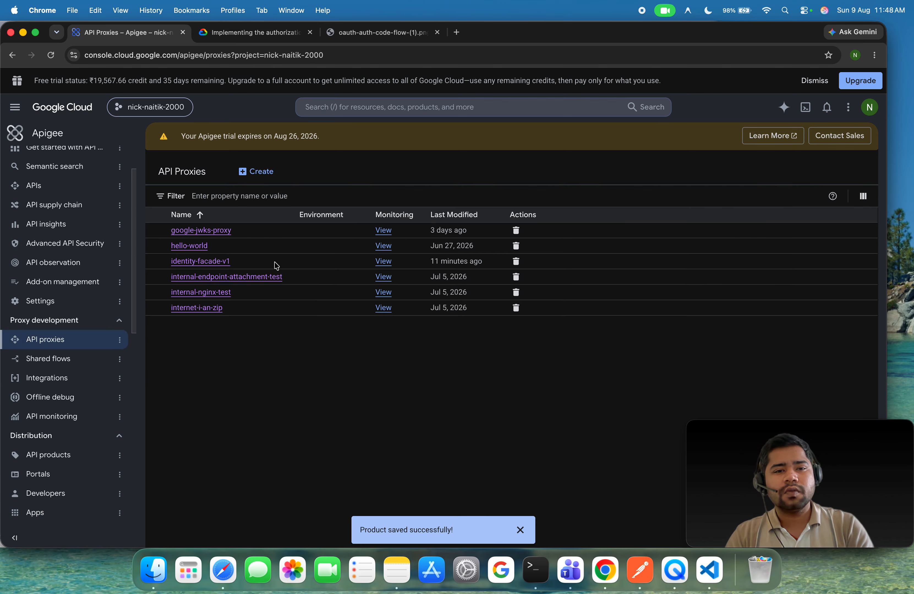
click(204, 262)
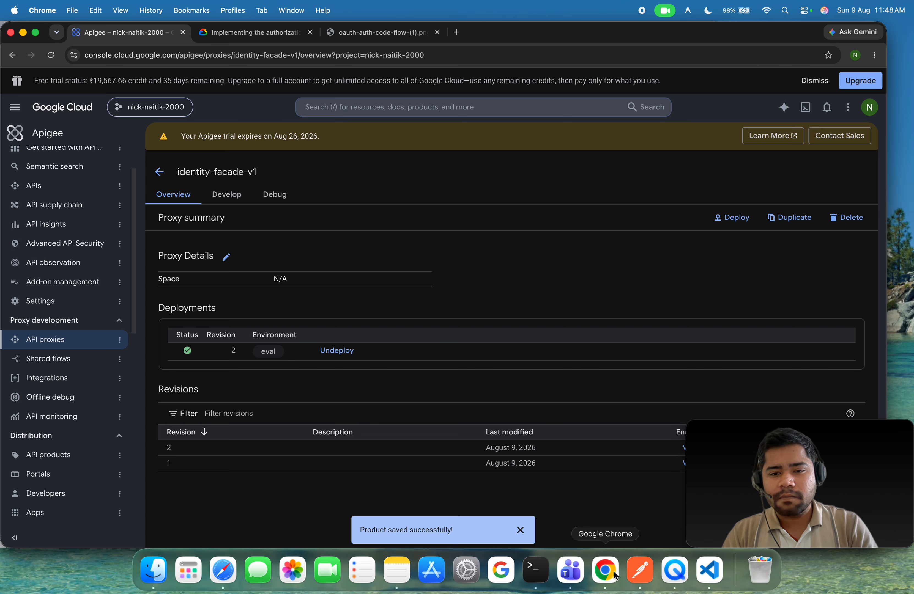
drag(759, 35, 746, 167)
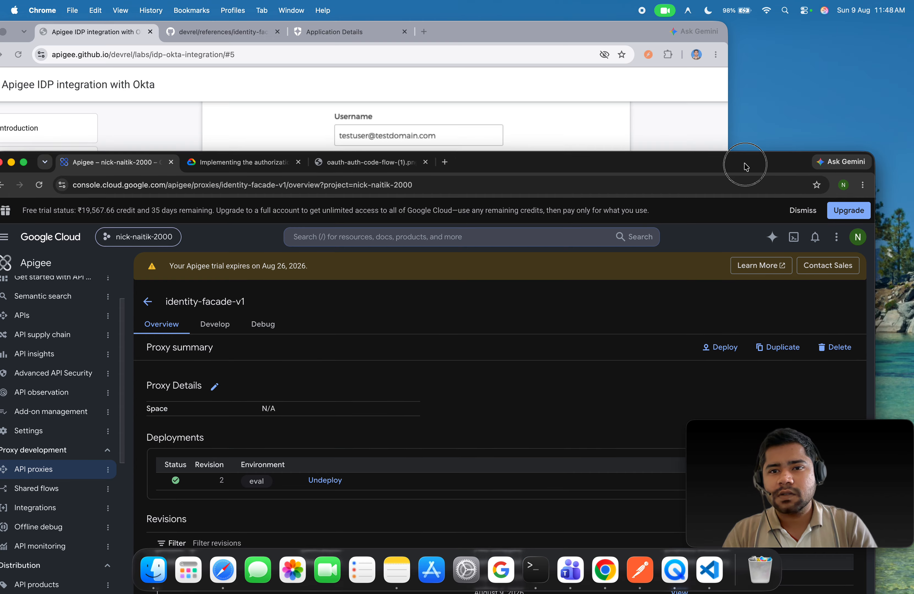
click(589, 37)
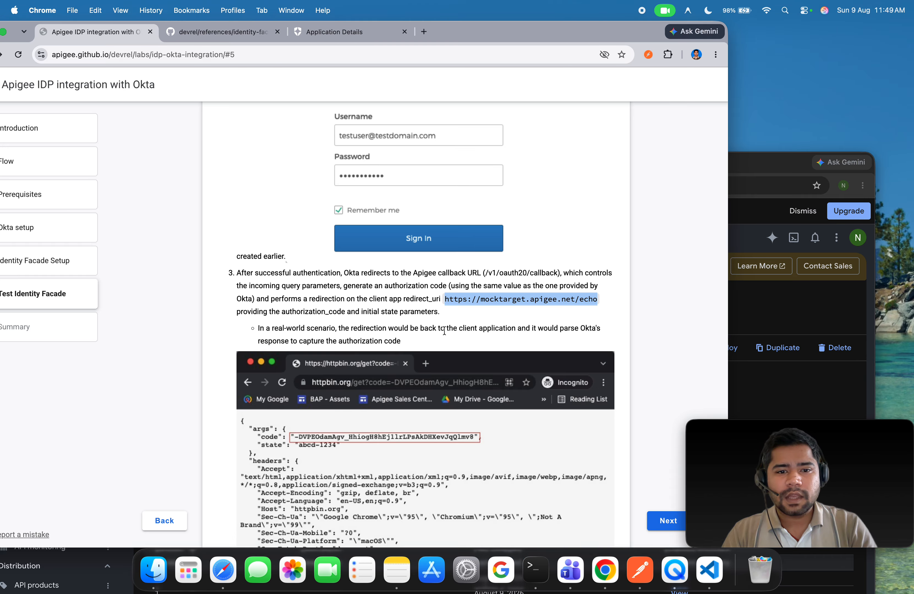
- Look through the Test Identity Facade instructions, covering the authorization URL, the callback response and the token and protected-endpoint requests
scroll(444, 331, down, 10)
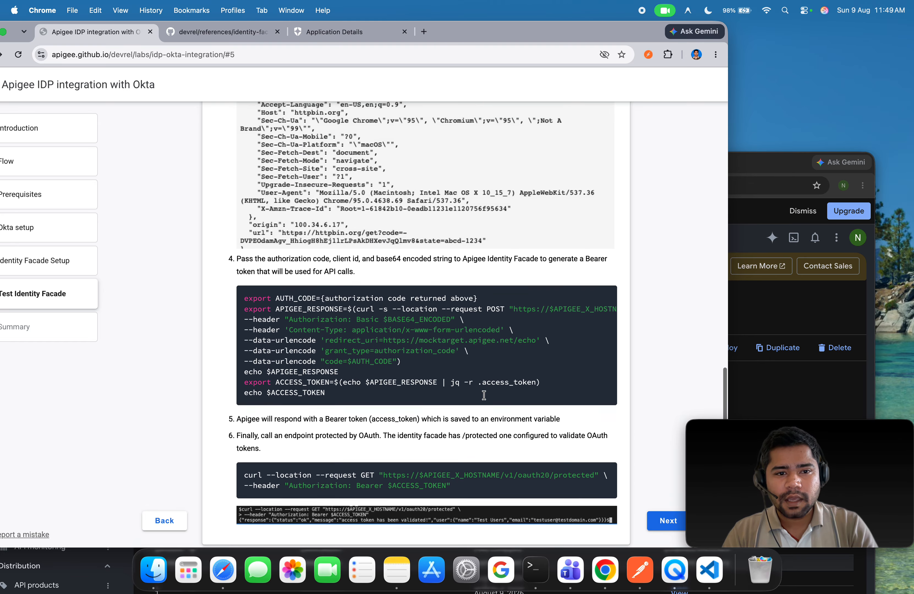
scroll(488, 338, right, 6)
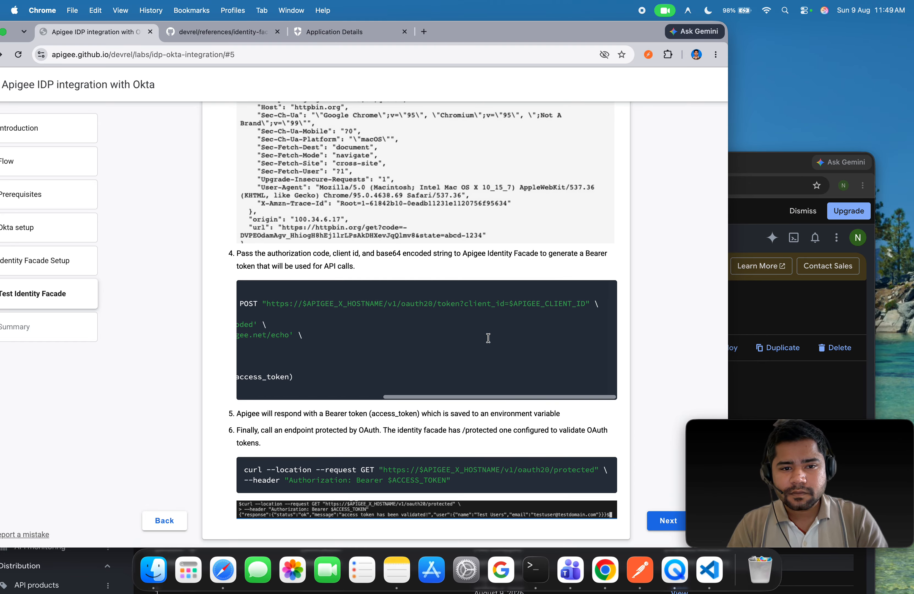
scroll(488, 338, left, 10)
scroll(489, 340, right, 10)
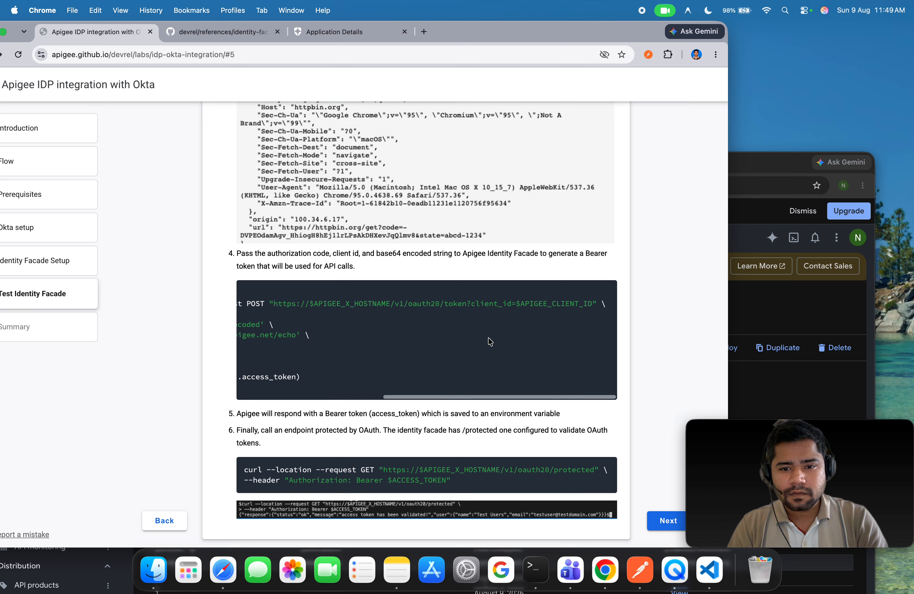
scroll(489, 342, left, 6)
scroll(486, 336, down, 1)
scroll(463, 324, up, 8)
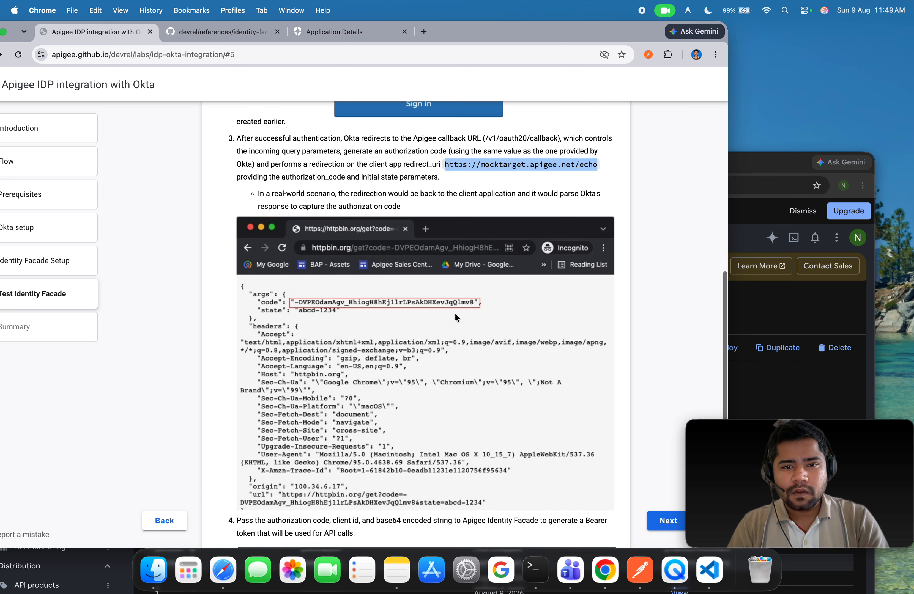
scroll(456, 317, up, 12)
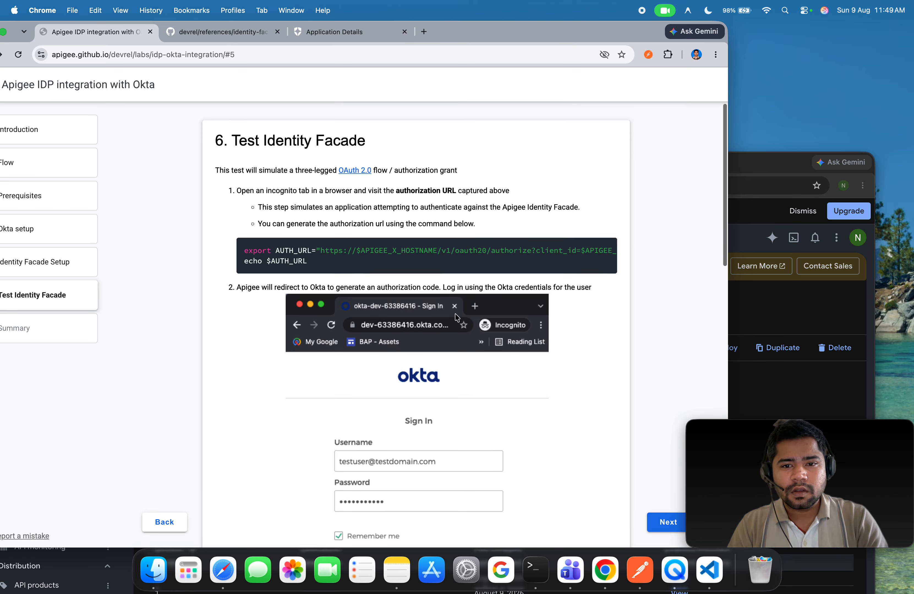
scroll(338, 251, down, 1)
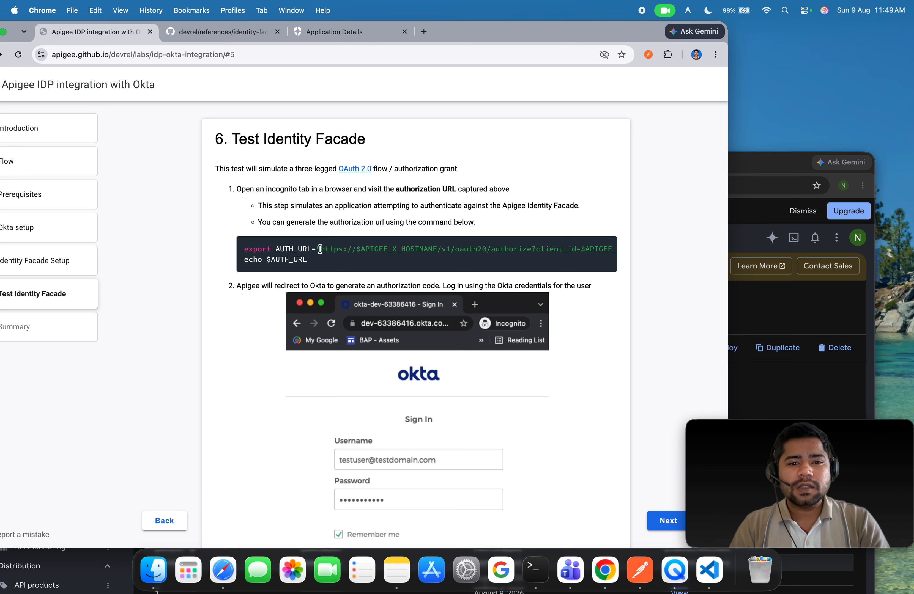
drag(320, 249, 607, 249)
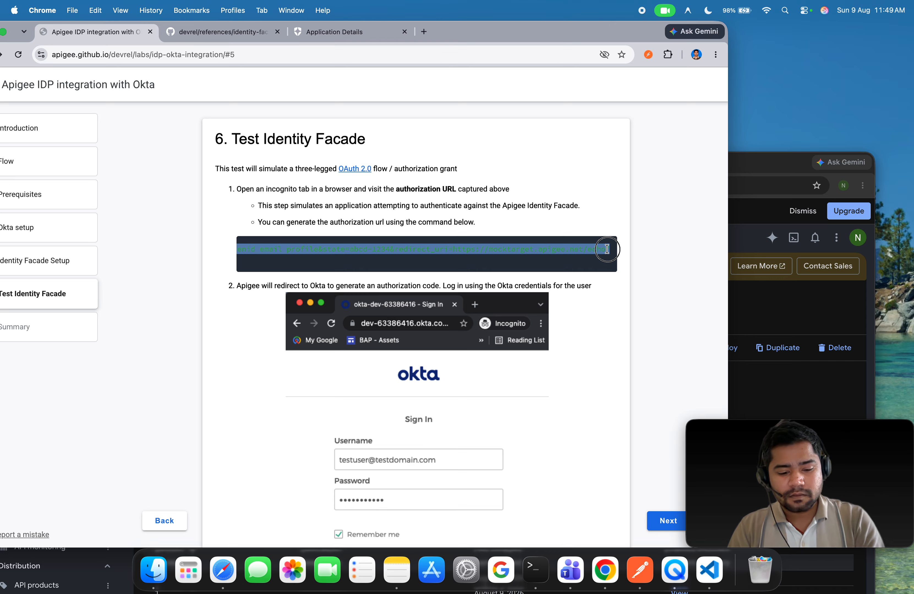
key(Left)
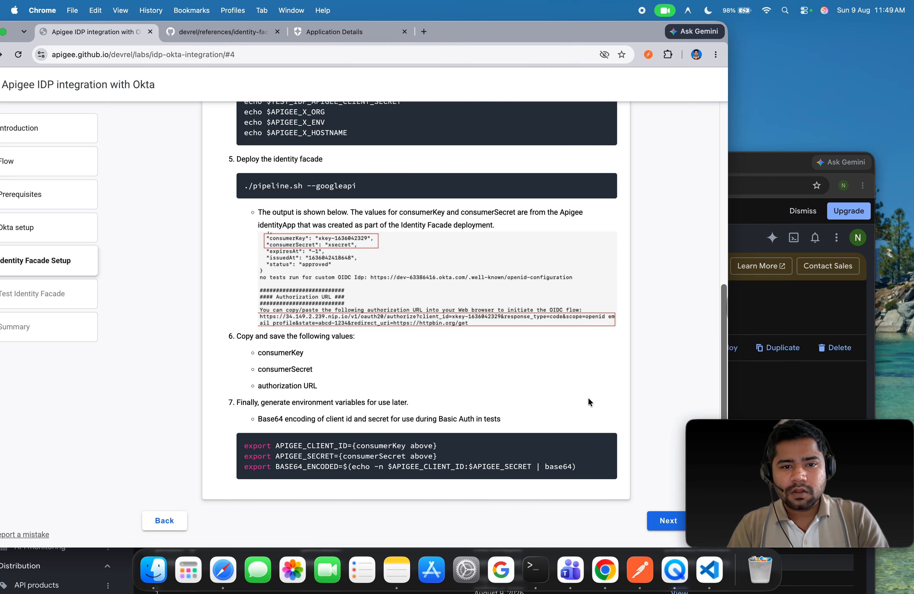
scroll(588, 402, up, 10)
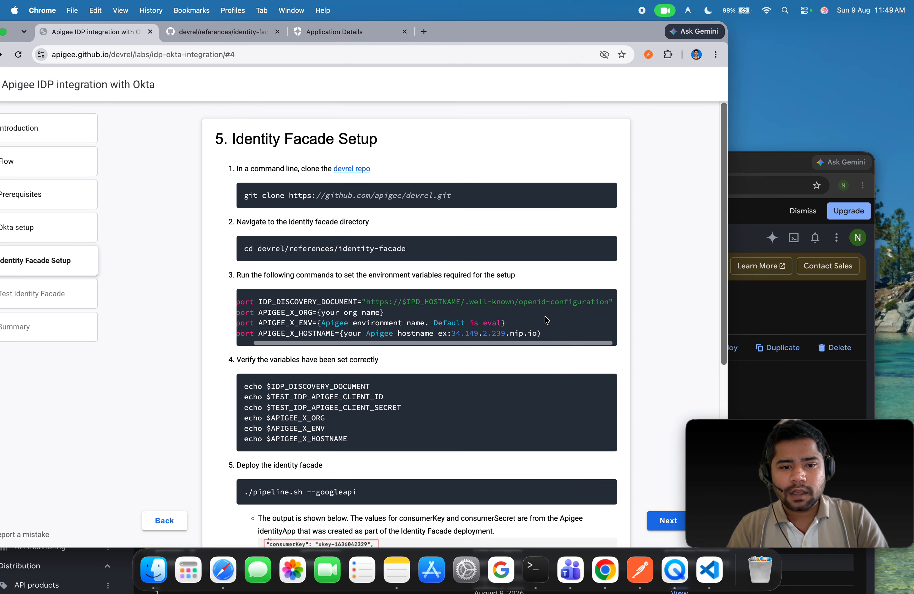
scroll(547, 321, right, 5)
scroll(326, 303, left, 5)
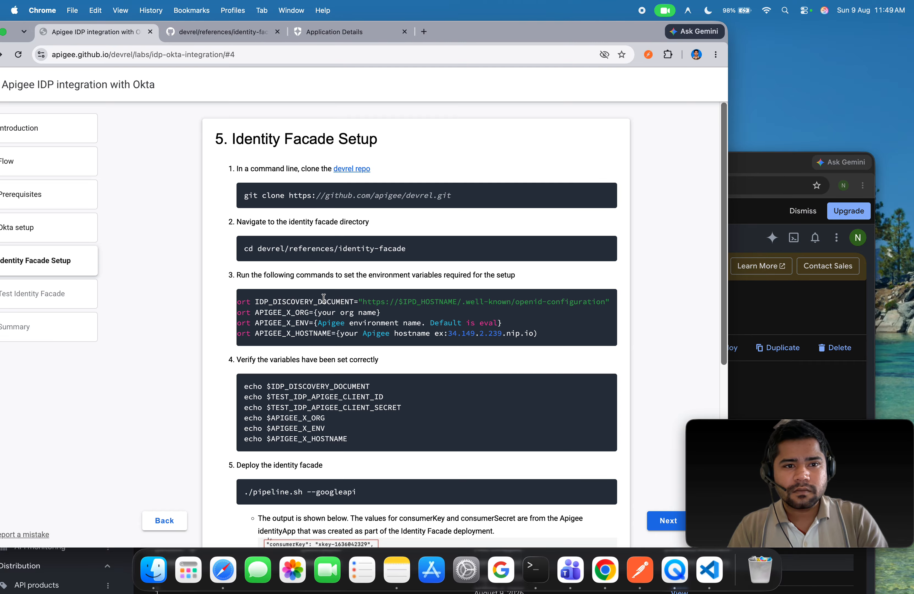
double_click(651, 529)
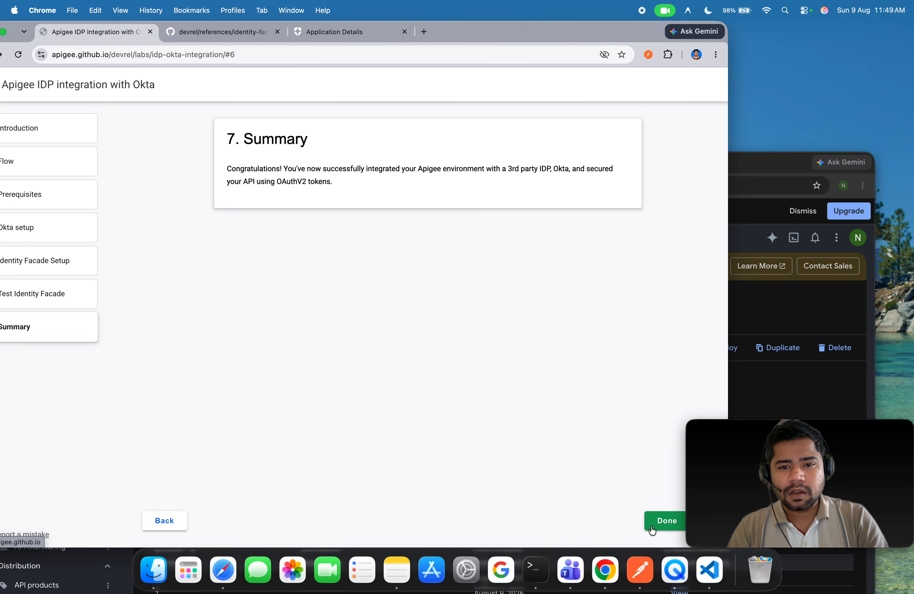
click(58, 293)
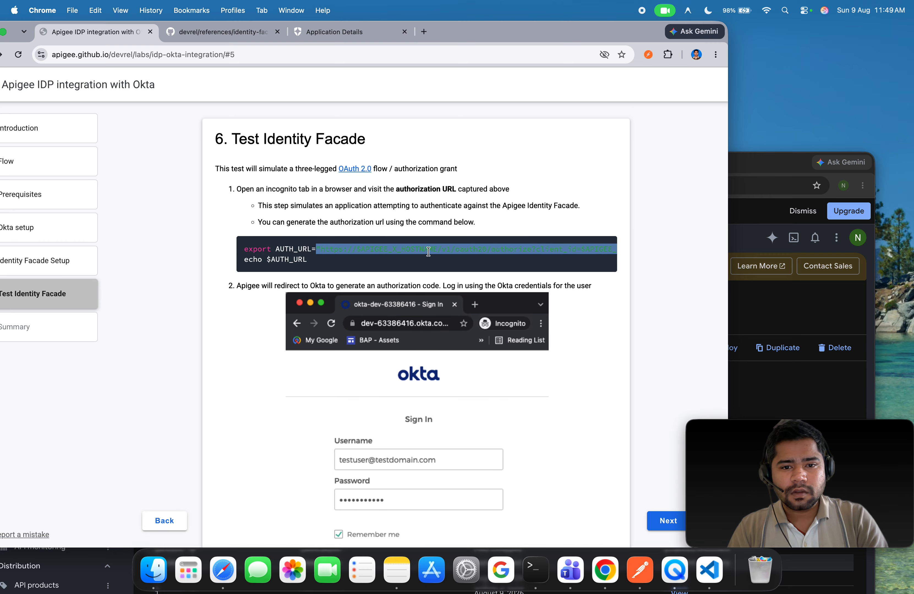
- Copy the full authorization URL from the AUTH_URL command in the lab and paste it into a new tab's address
click(475, 258)
scroll(475, 258, right, 5)
scroll(475, 258, right, 10)
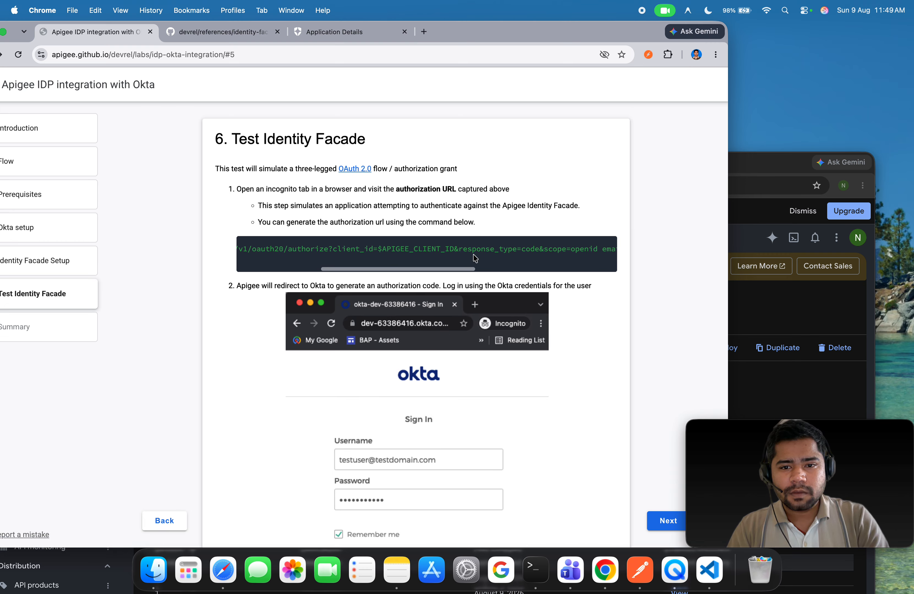
scroll(475, 258, right, 2)
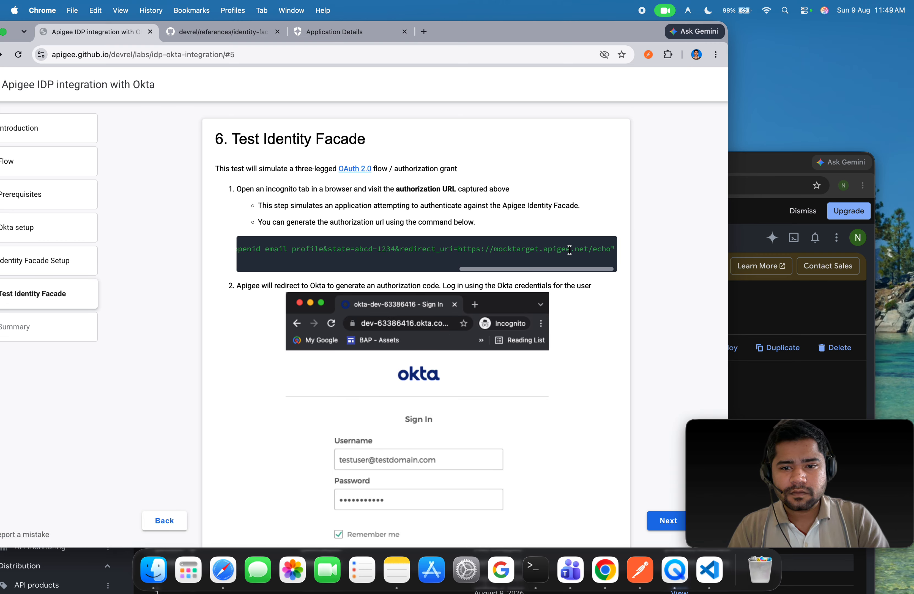
drag(611, 250, 309, 250)
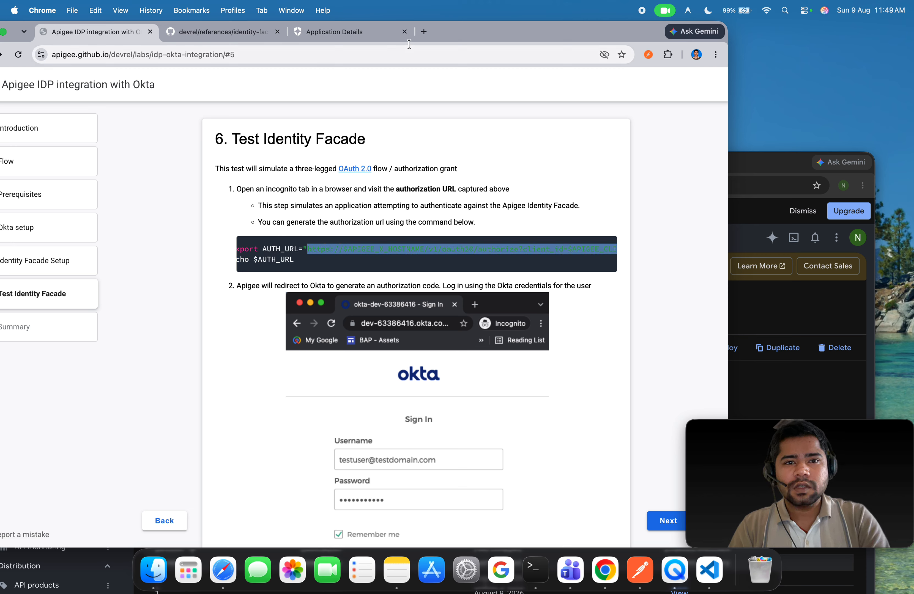
click(423, 32)
text(https://$APIGEE_X_HOSTNAME/v1/oauth20/authorize?client_id=$APIGEE_CLIENT_ID&response_type=code&scope=openid email profile&state=abcd-1234&redirect_uri=https://mocktarget.apigee.net/echo)
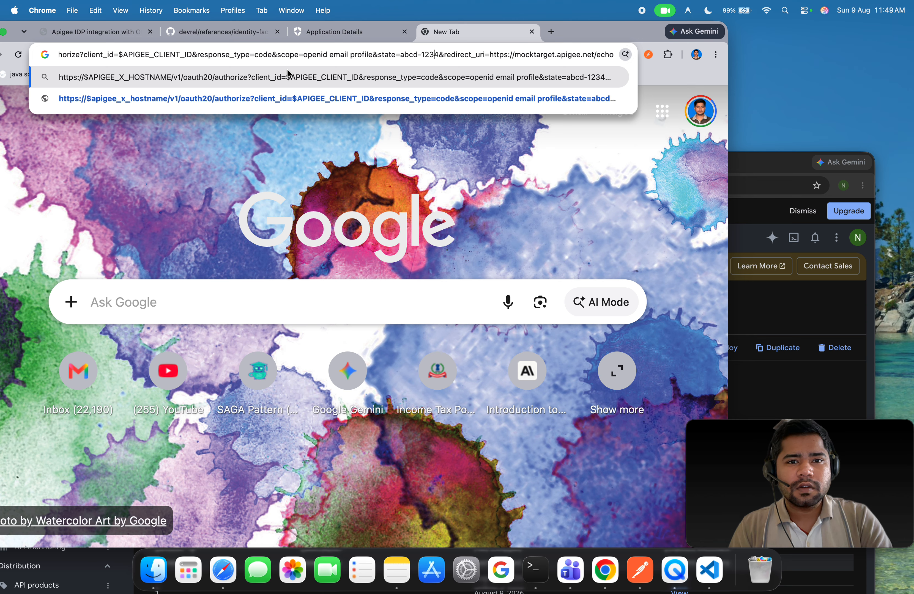
- Remove the $APIGEE_X_HOSTNAME placeholder from the pasted authorization URL
key(Left)
key(Left)
key(Left)
key(Left)
key(Left)
key(Left)
key(Left)
key(Left)
key(Left)
key(Left)
key(Left)
key(Left)
key(Left)
key(Left)
key(Left)
key(Left)
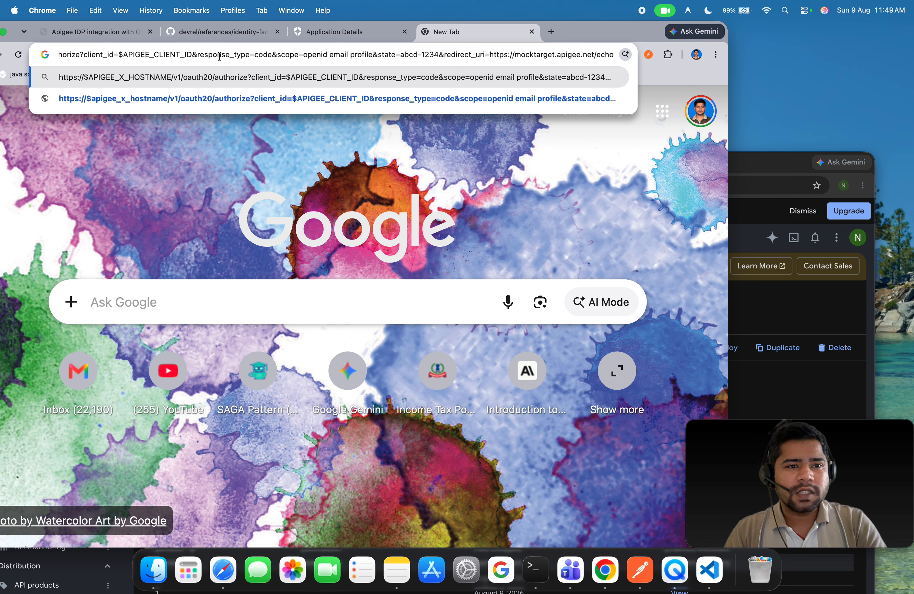
triple_click(158, 55)
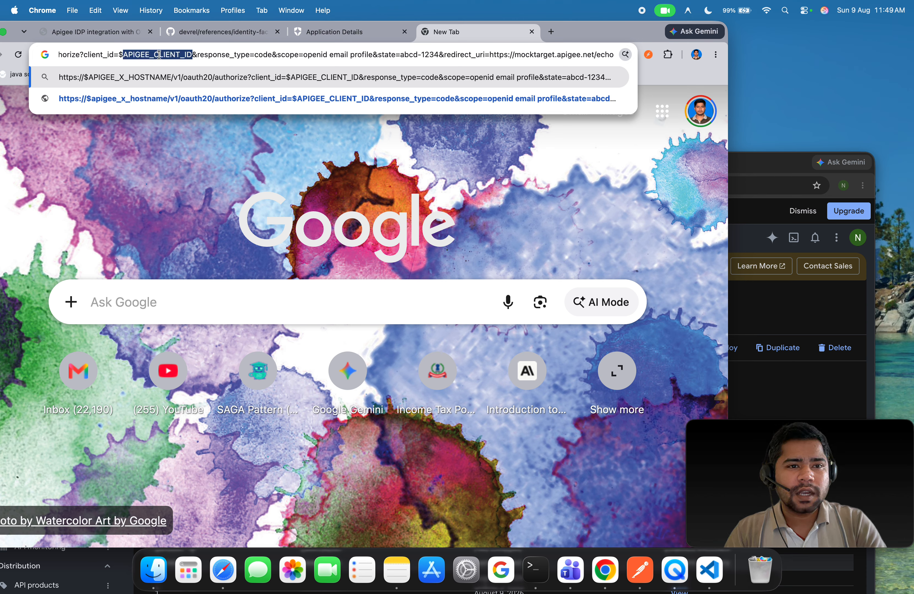
click(161, 55)
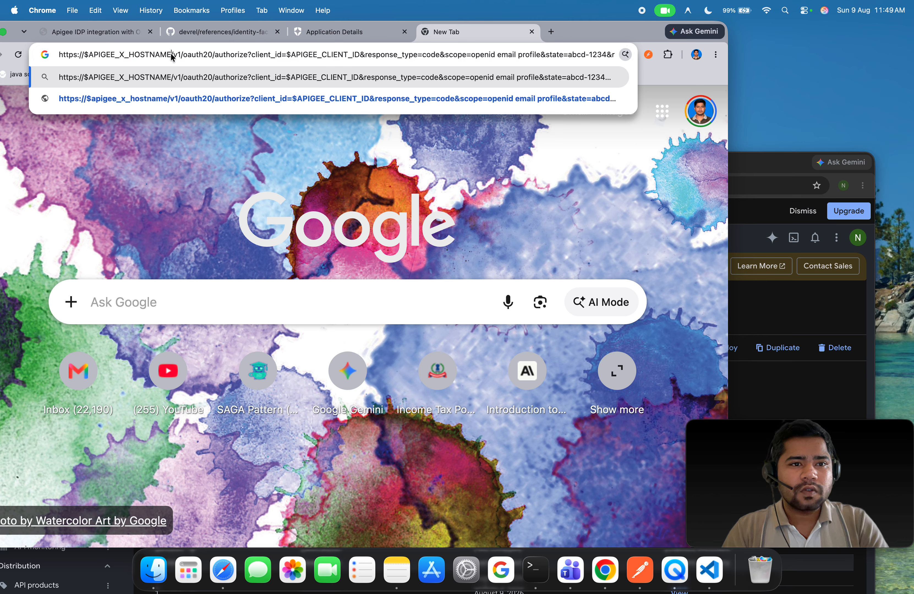
key(BackSpace)
key(BackSpace)
key(BackSpace)
key(BackSpace)
key(BackSpace)
key(BackSpace)
key(BackSpace)
key(BackSpace)
key(BackSpace)
key(BackSpace)
key(BackSpace)
key(BackSpace)
key(BackSpace)
key(BackSpace)
key(BackSpace)
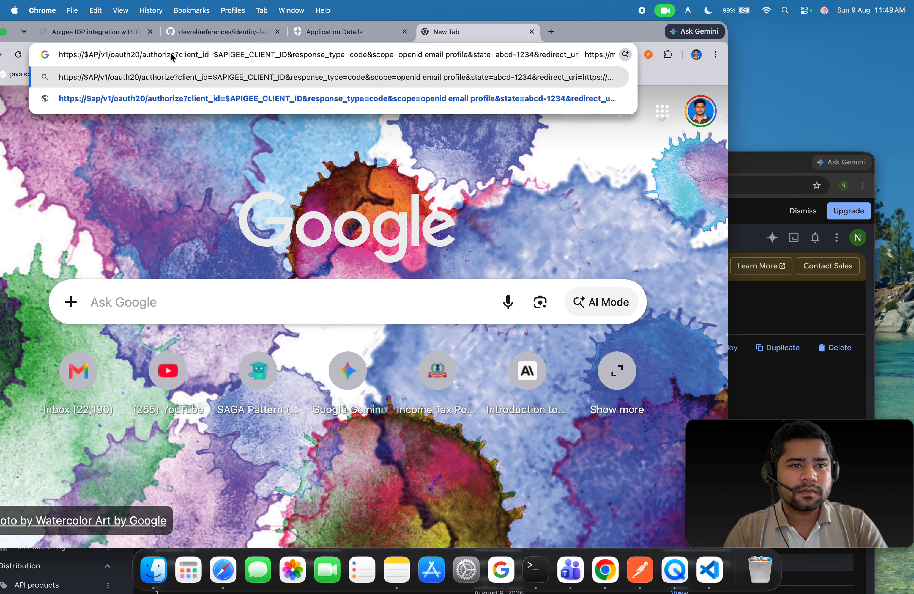
key(BackSpace)
key(BackSpace)
key(BackSpace)
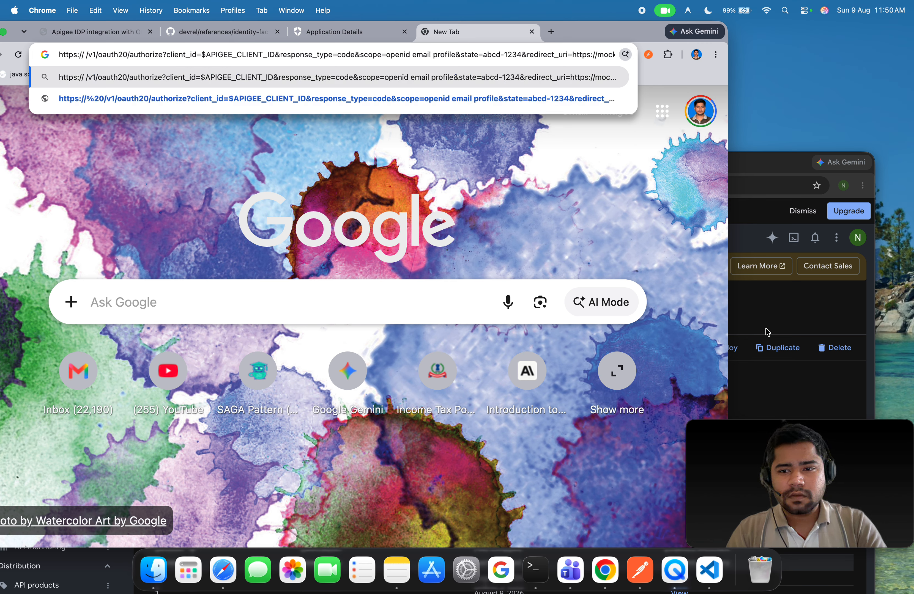
- Switch to Postman, open the GET JWKS VIA PSC NEG LB Authorize request and copy the hostname from its URL
click(795, 304)
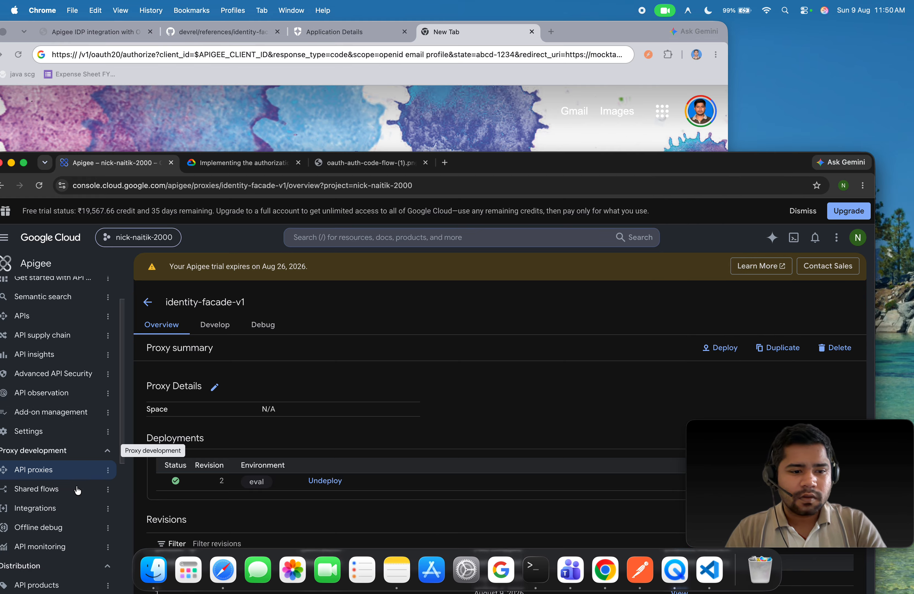
scroll(77, 489, down, 3)
scroll(77, 490, down, 2)
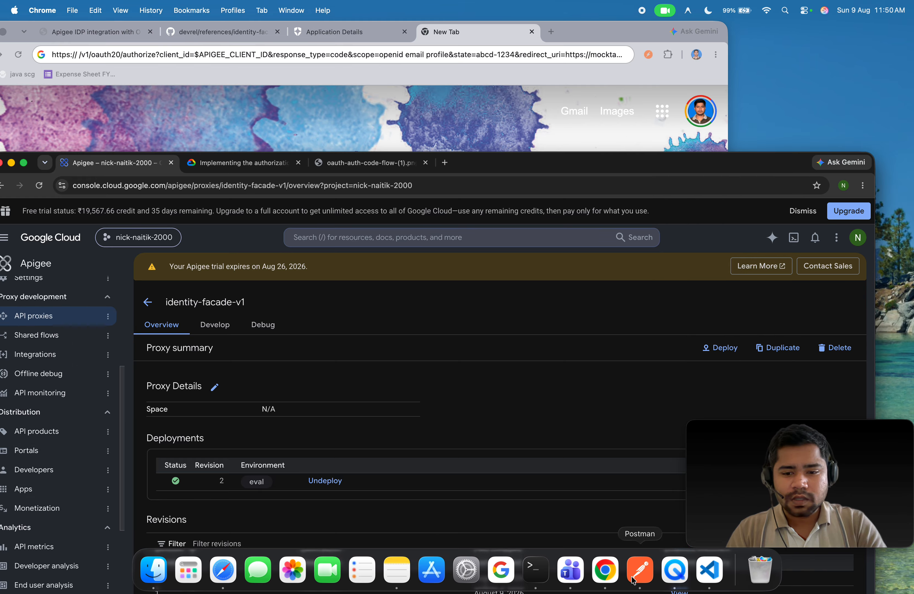
click(640, 570)
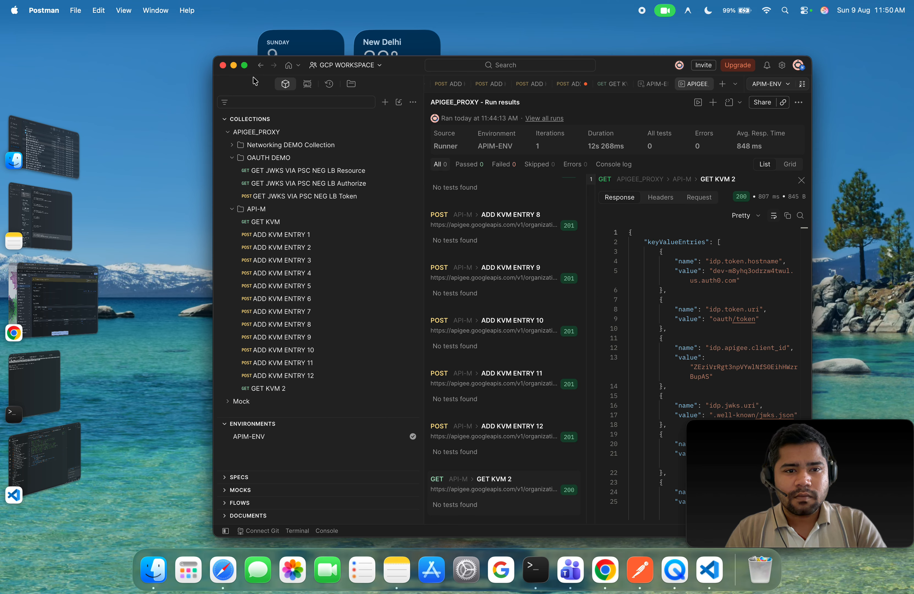
click(274, 171)
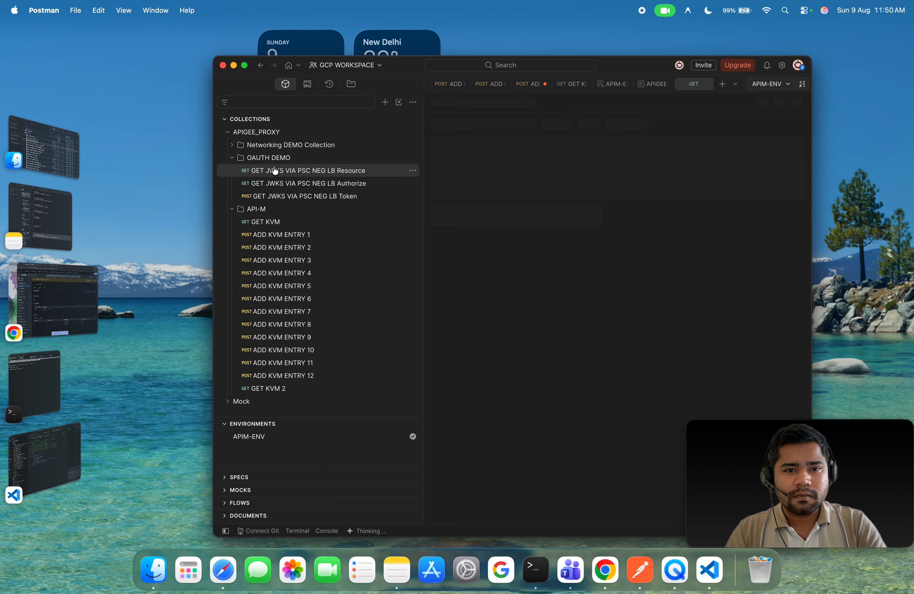
click(329, 184)
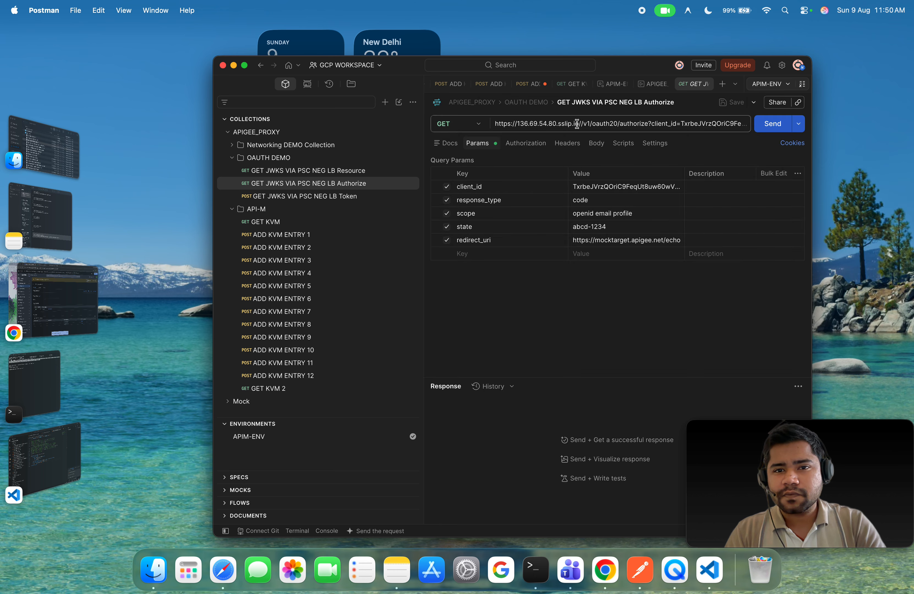
drag(578, 125, 519, 124)
key(super+c)
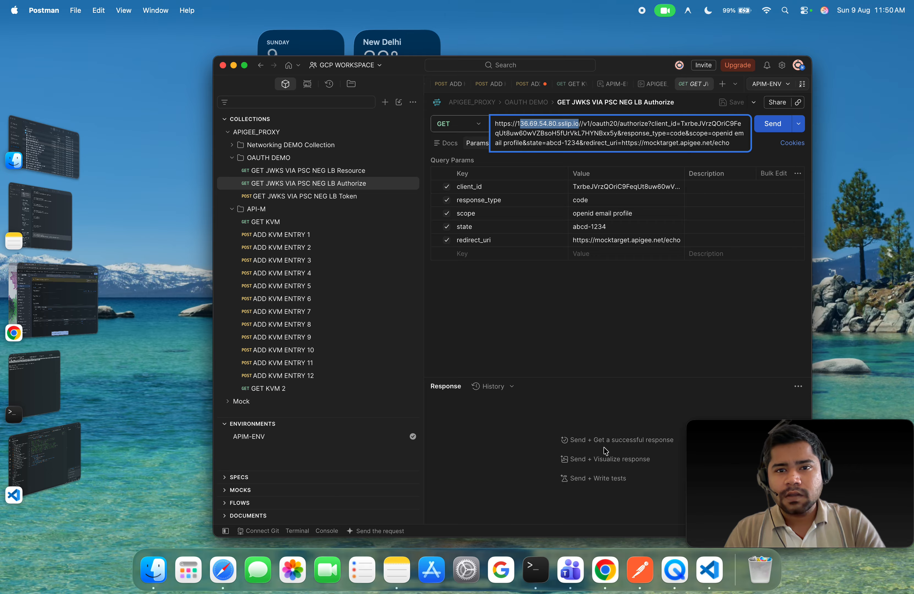
- Return to Chrome and insert the hostname 136.69.54.80.sslip.io before /v1/oauth20/authorize in the new tab's URL, without stray spaces
click(606, 571)
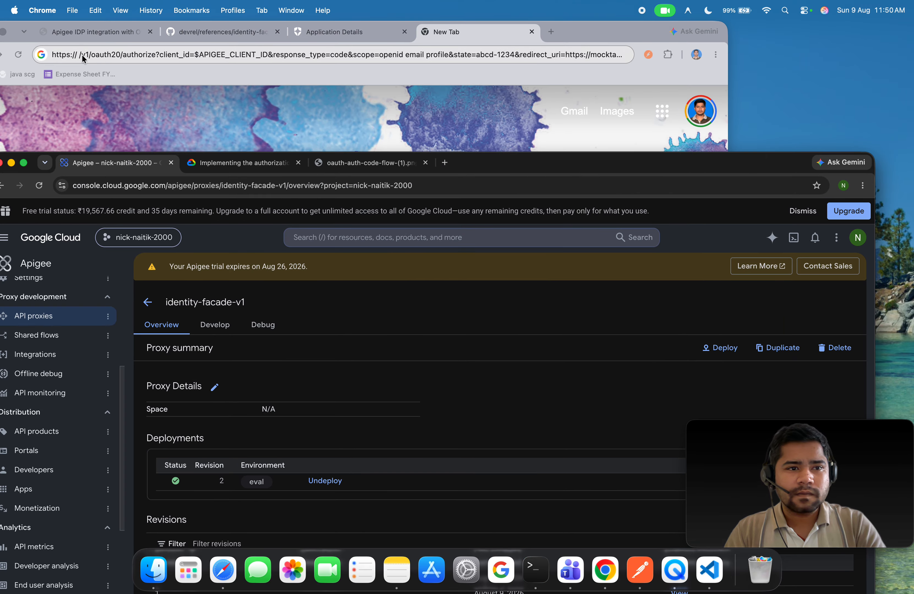
click(79, 57)
key(super+v)
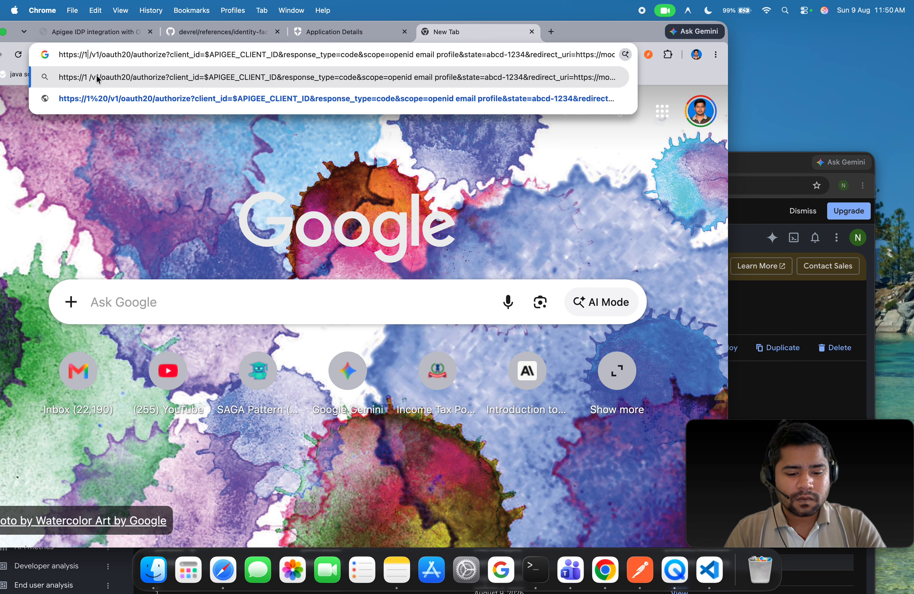
key(BackSpace)
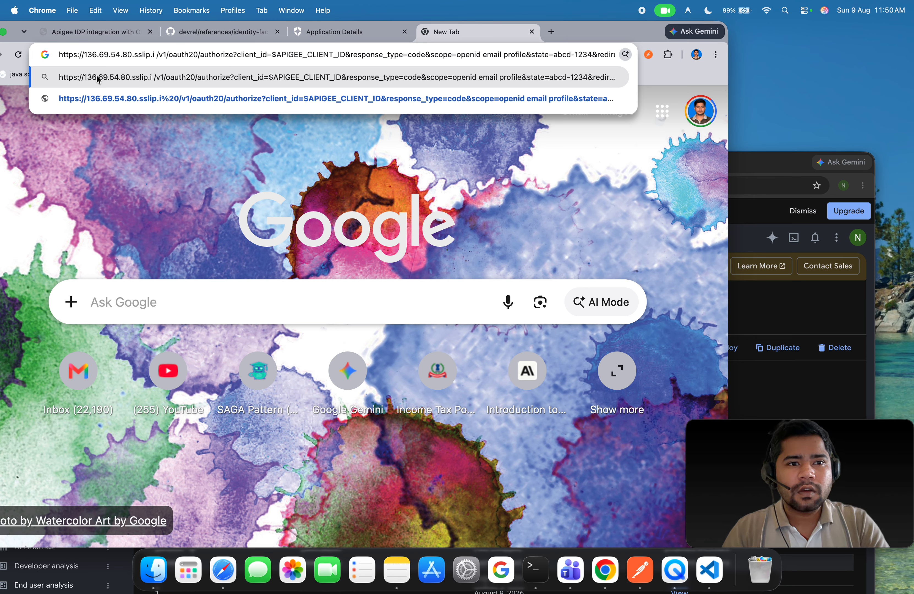
text(o)
key(BackSpace)
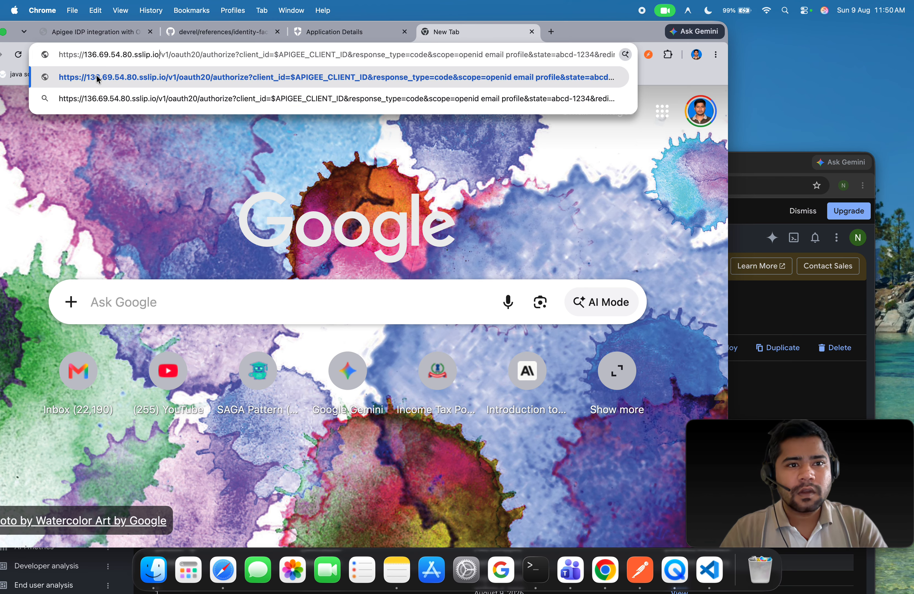
- Remove the $APIGEE_CLIENT_ID placeholder from the URL's client_id parameter, leaving the value empty
double_click(330, 55)
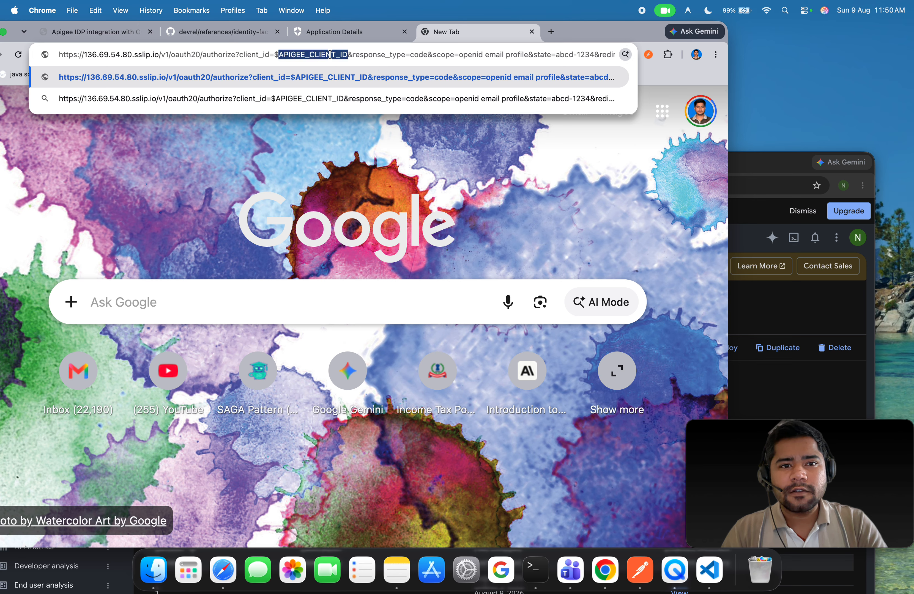
key(BackSpace)
key(BackSpace)
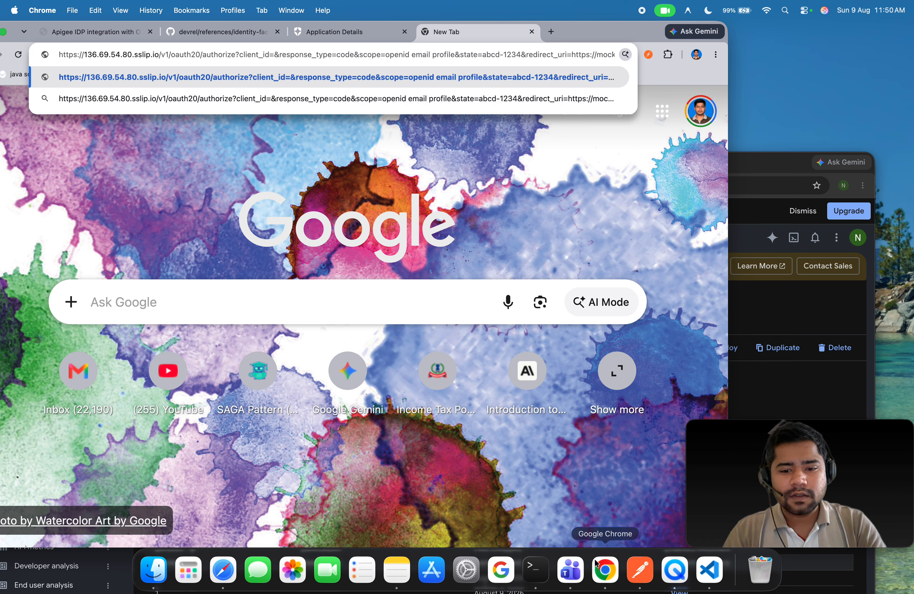
- Switch to the Apigee console window, open MOCK-APIGEE-APP from the apps list and copy its credential key
click(776, 170)
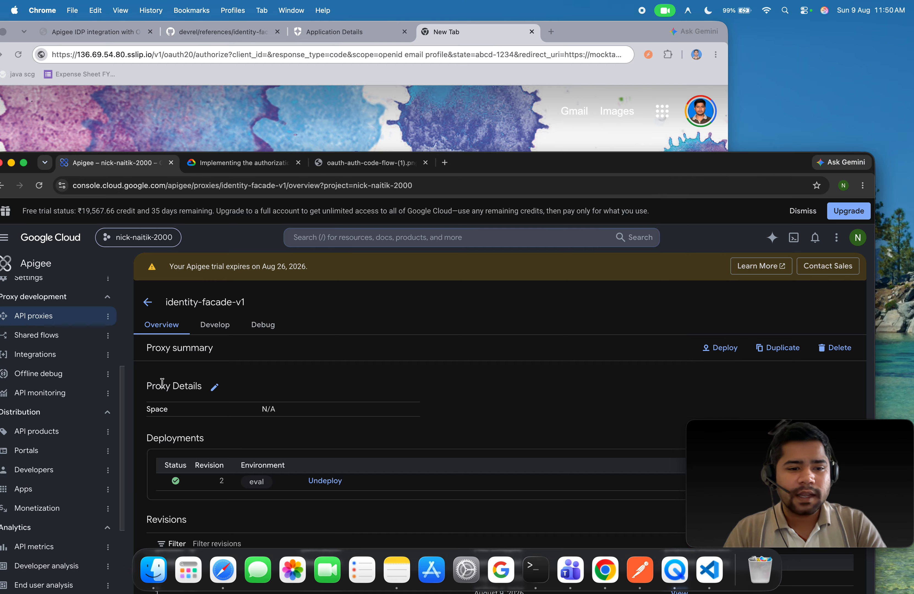
click(37, 496)
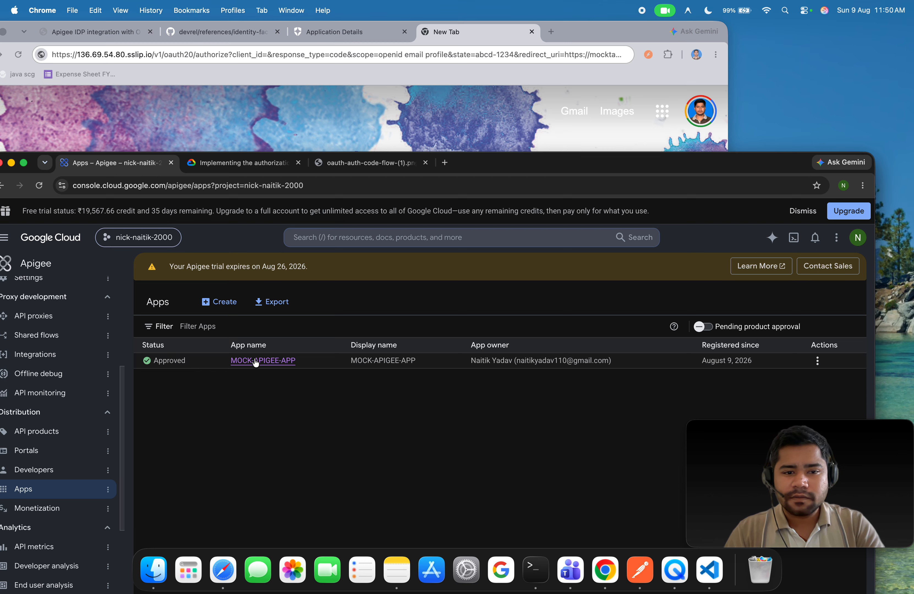
click(255, 361)
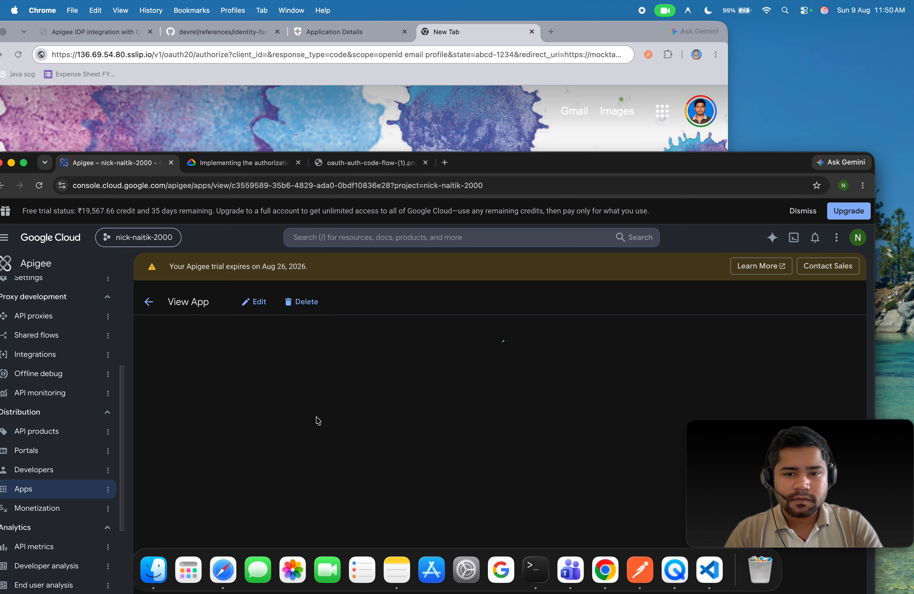
drag(596, 169, 647, 70)
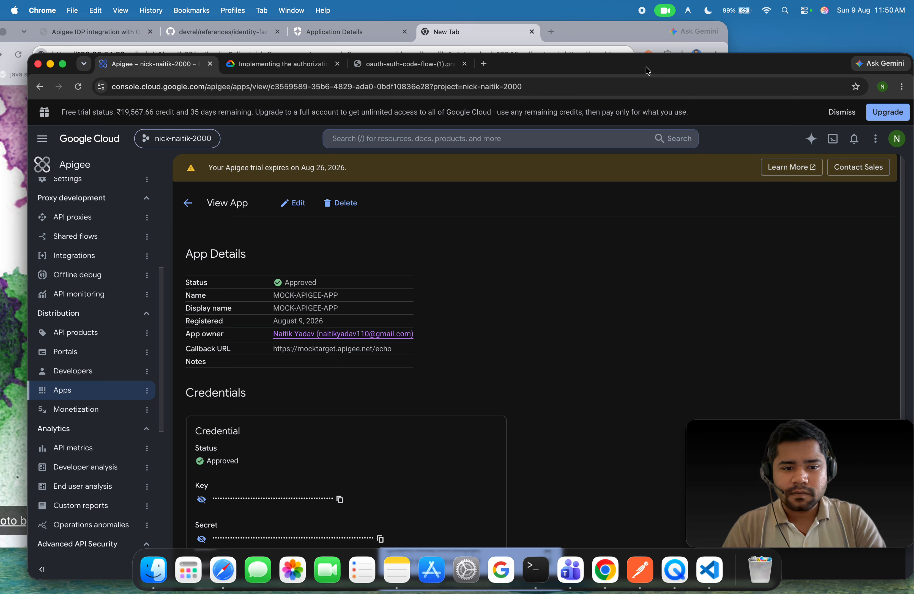
scroll(341, 451, down, 3)
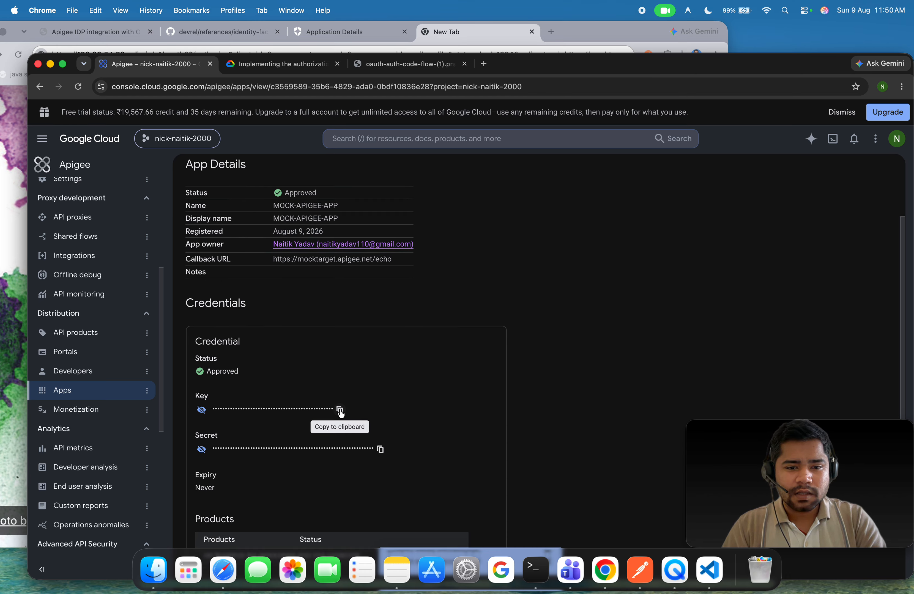
- Return to the window with the authorization URL and paste the app's API key as the client_id value
click(357, 37)
click(463, 38)
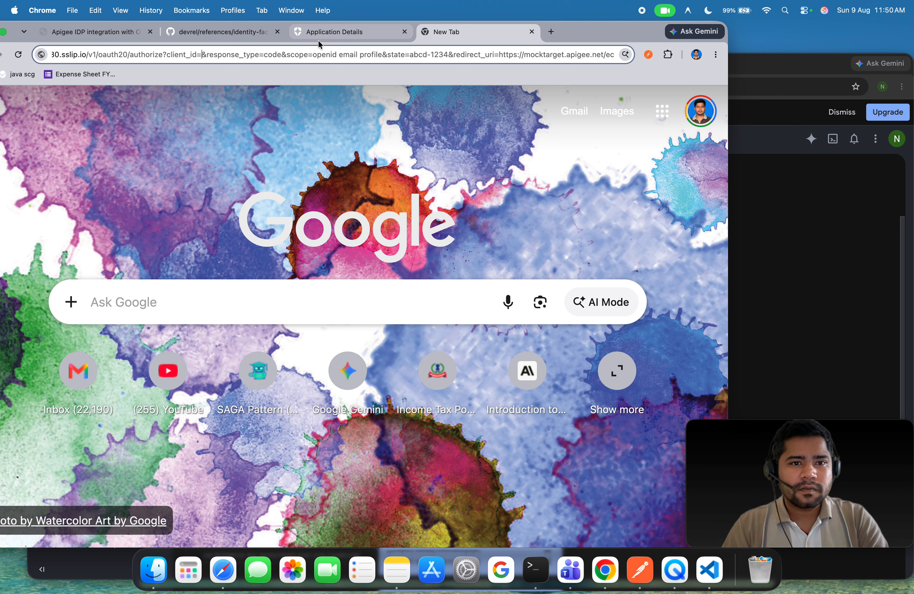
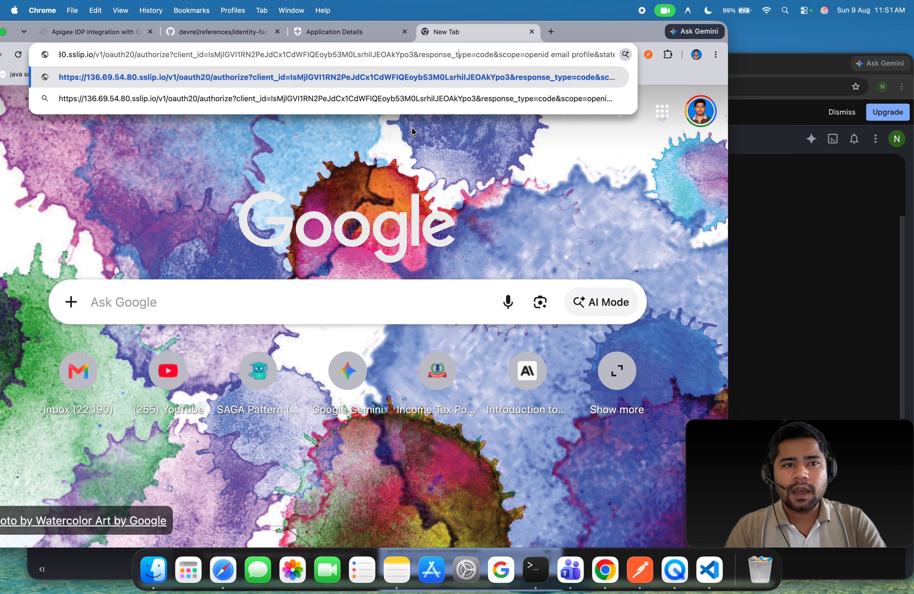
- Start a debug session for the identity-facade-v1 proxy in the Apigee console, using environment eval - 2 and no transaction filter
click(834, 217)
scroll(97, 352, up, 3)
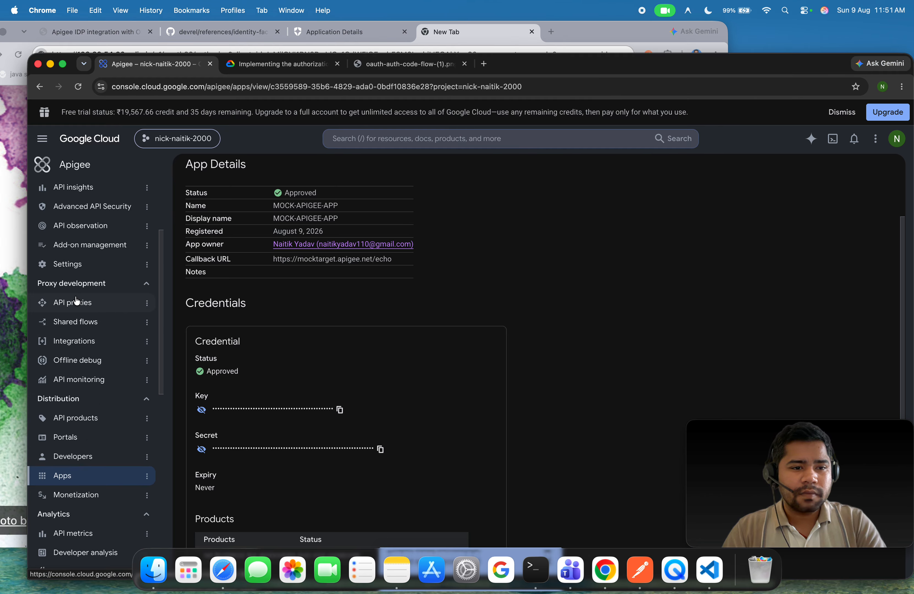
click(76, 302)
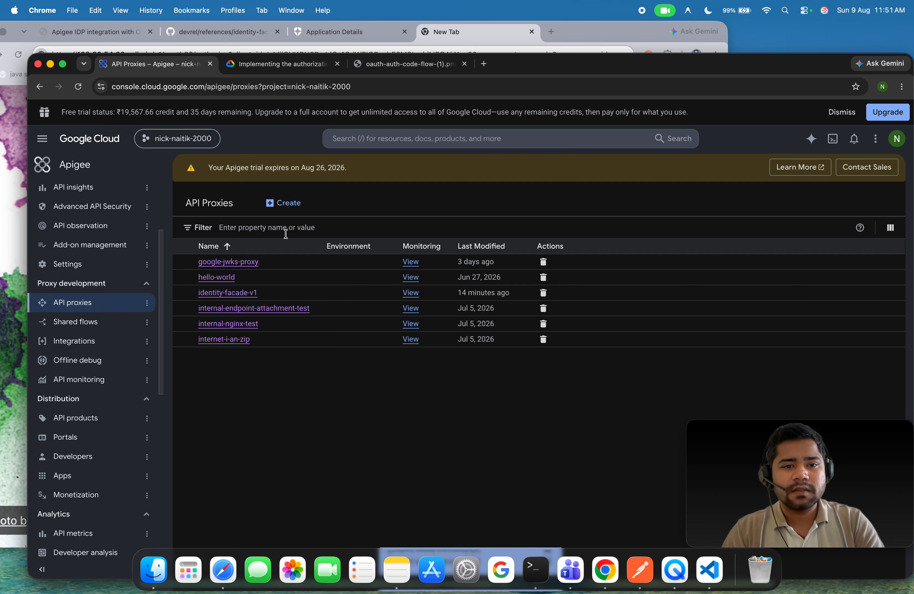
click(208, 293)
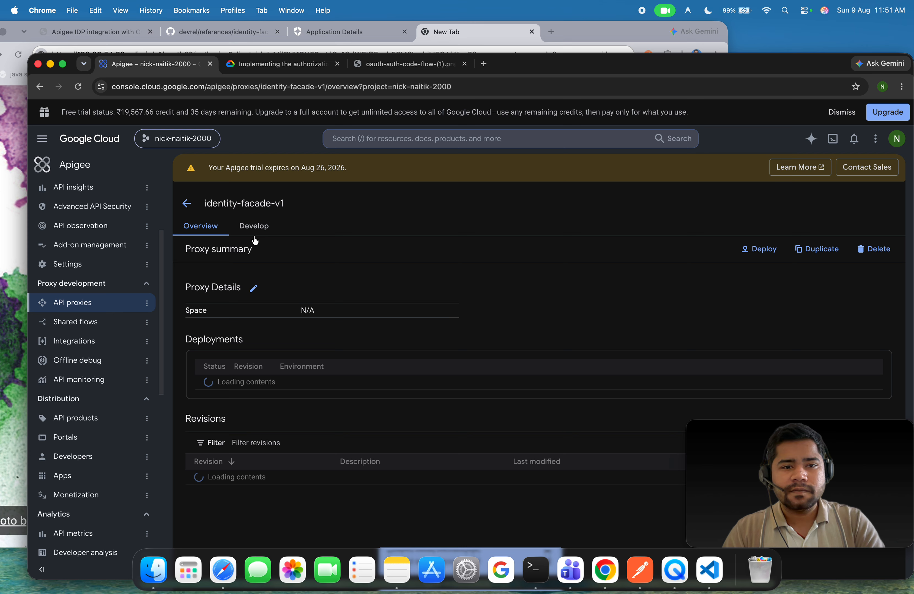
click(302, 226)
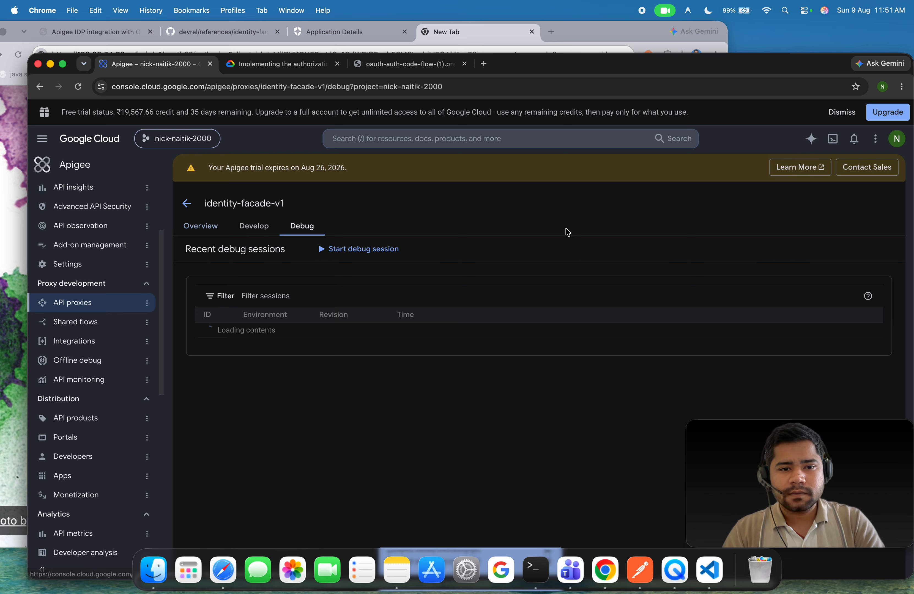
click(352, 250)
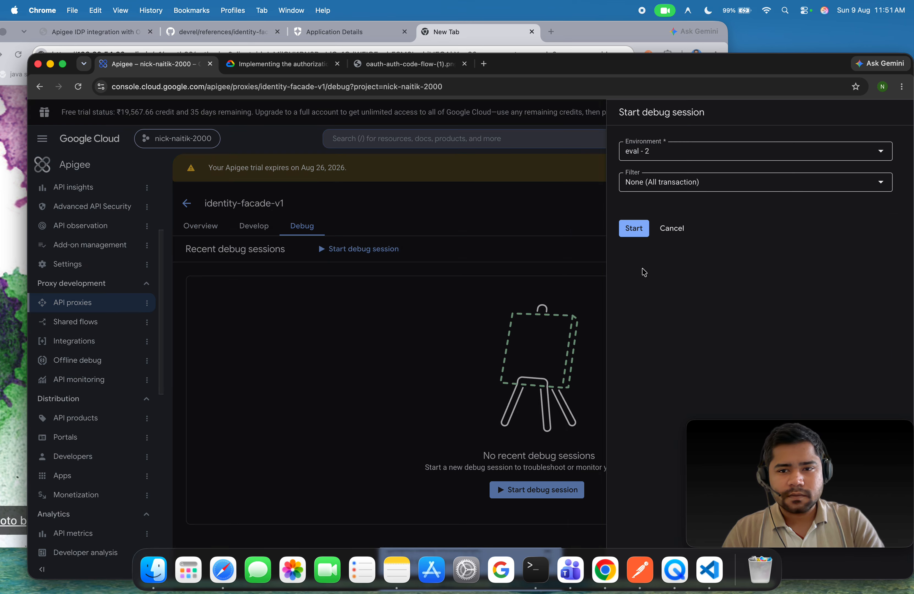
click(635, 232)
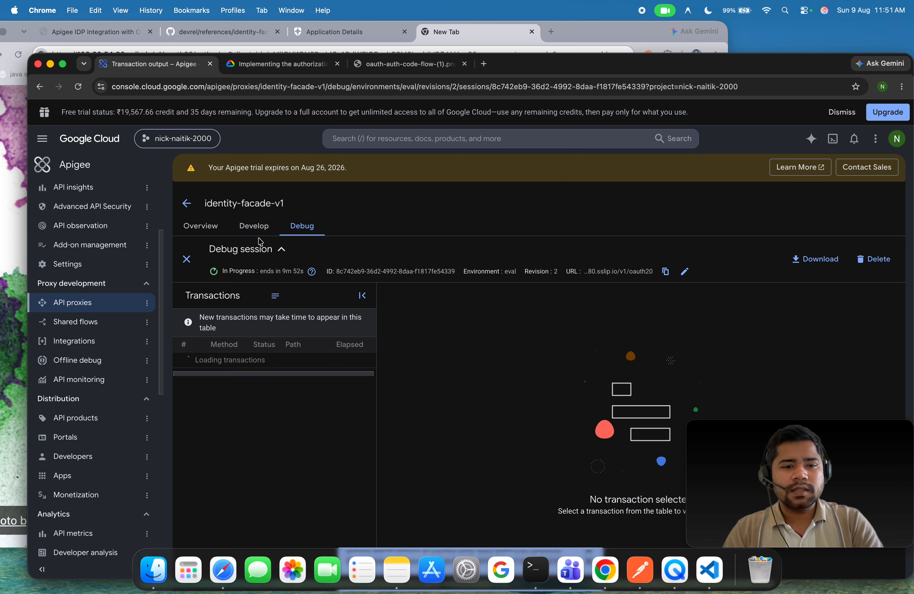
- Return to the prepared authorization URL in the other browser window and load it
click(596, 36)
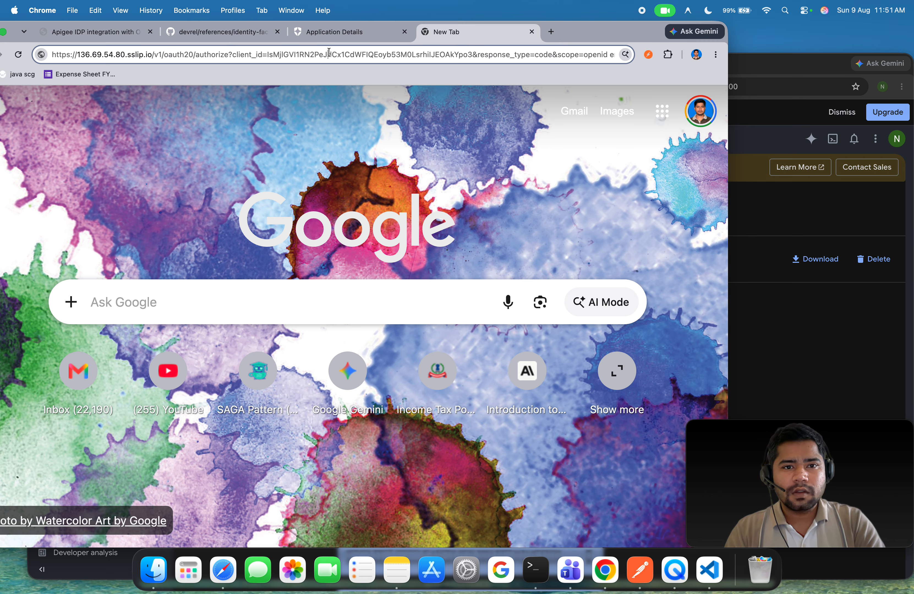
key(Return)
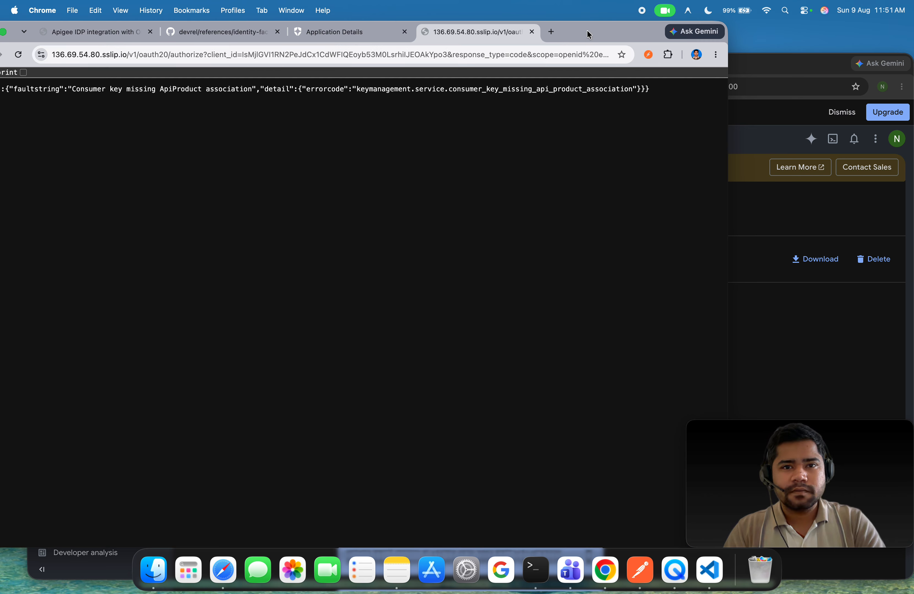
drag(587, 31, 668, 41)
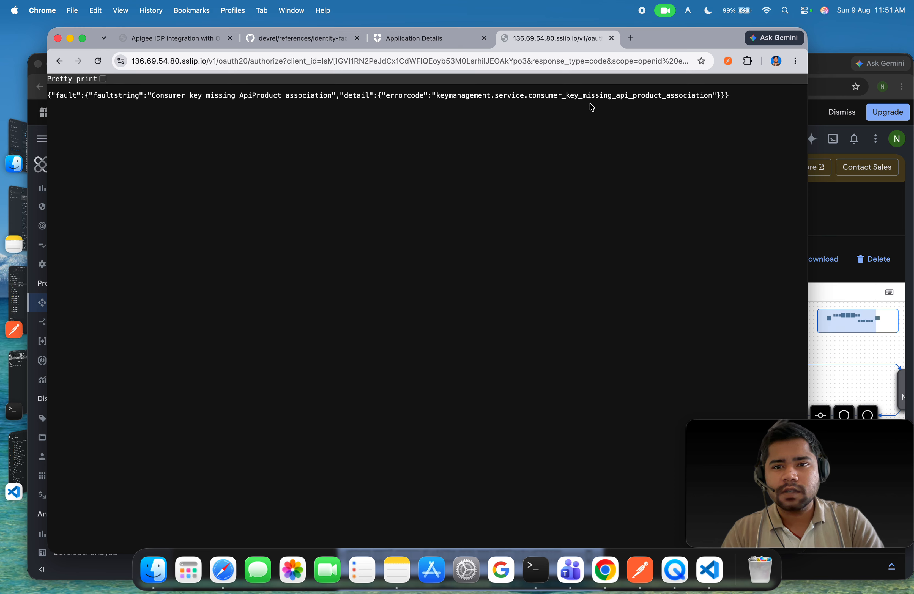
- Examine the properties of the VAK-VerifyAPIKey-ClientId policy for the GET transaction in the identity-facade-v1 debug session
click(845, 200)
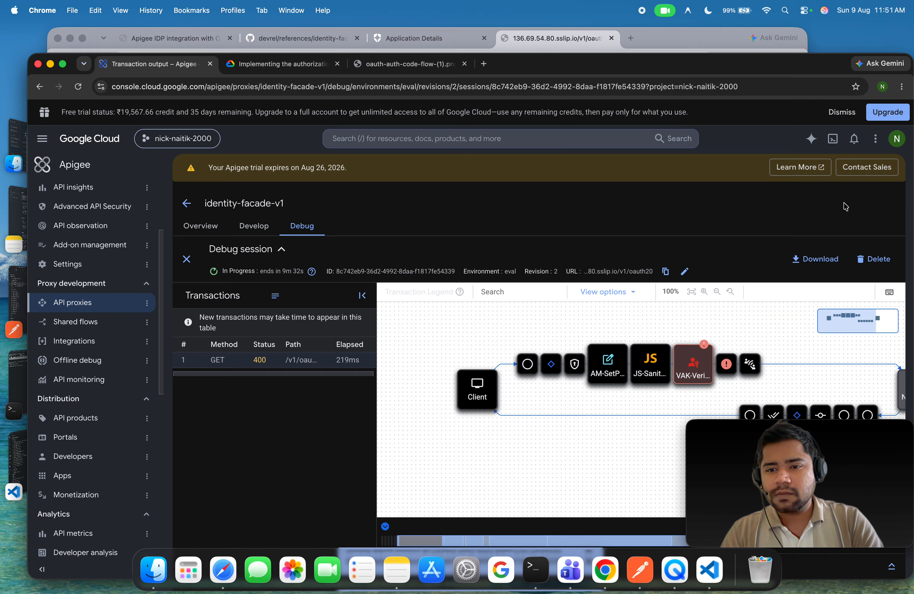
click(698, 376)
mouse_move(637, 356)
mouse_down()
mouse_move(606, 465)
mouse_move(605, 381)
mouse_move(619, 339)
mouse_up()
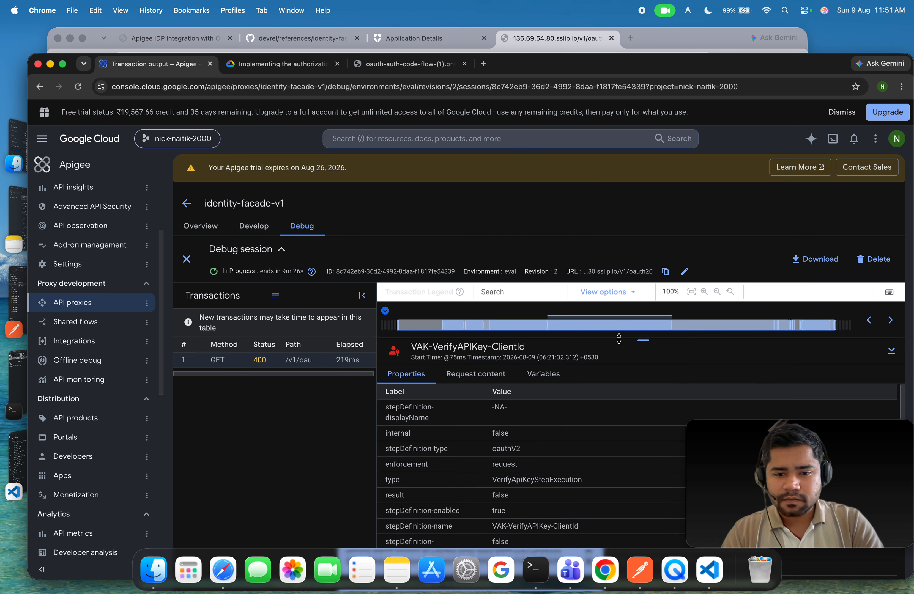
scroll(595, 439, down, 3)
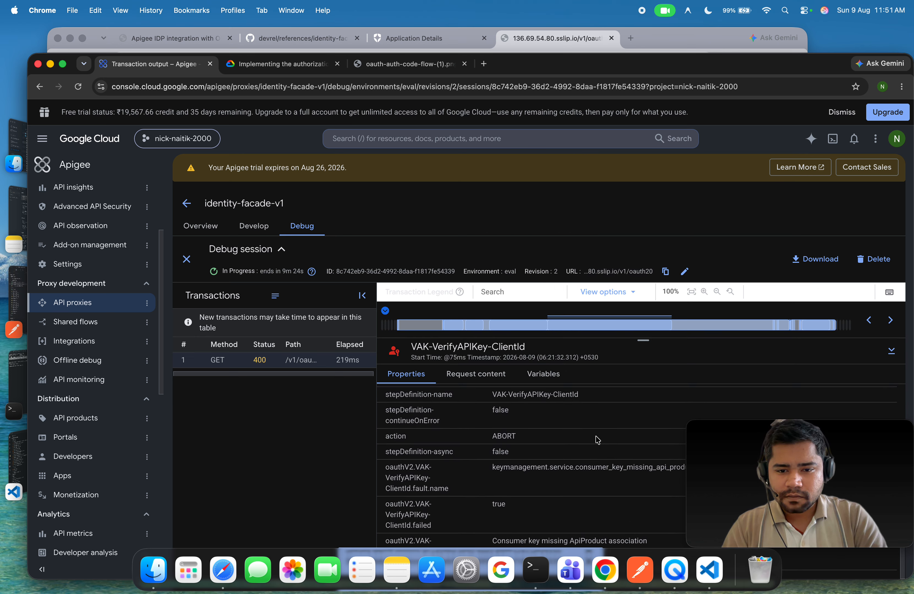
mouse_move(802, 432)
drag(802, 432, 778, 201)
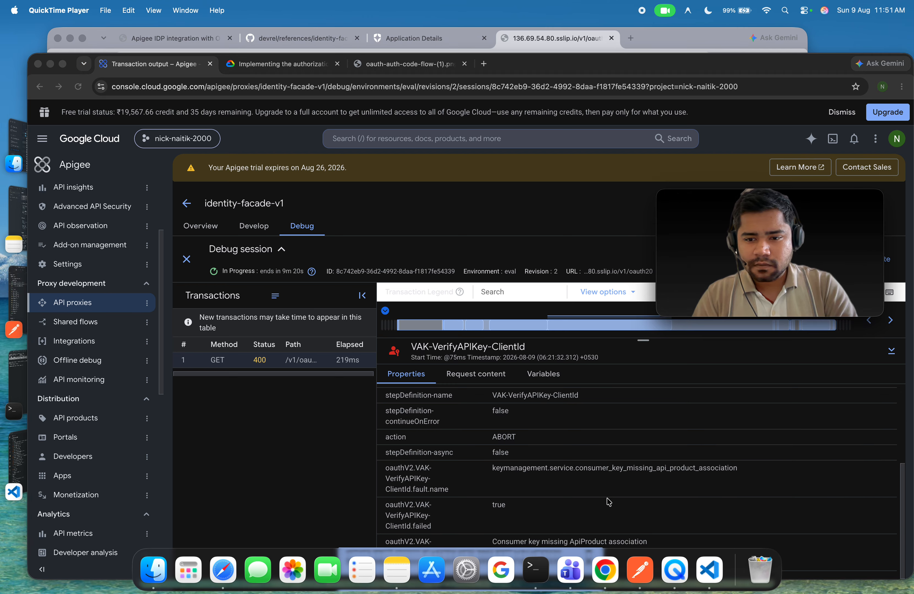
- Open MOCK-APIGEE-APP from the Apigee apps list and check which products are associated with its credential
scroll(114, 298, down, 3)
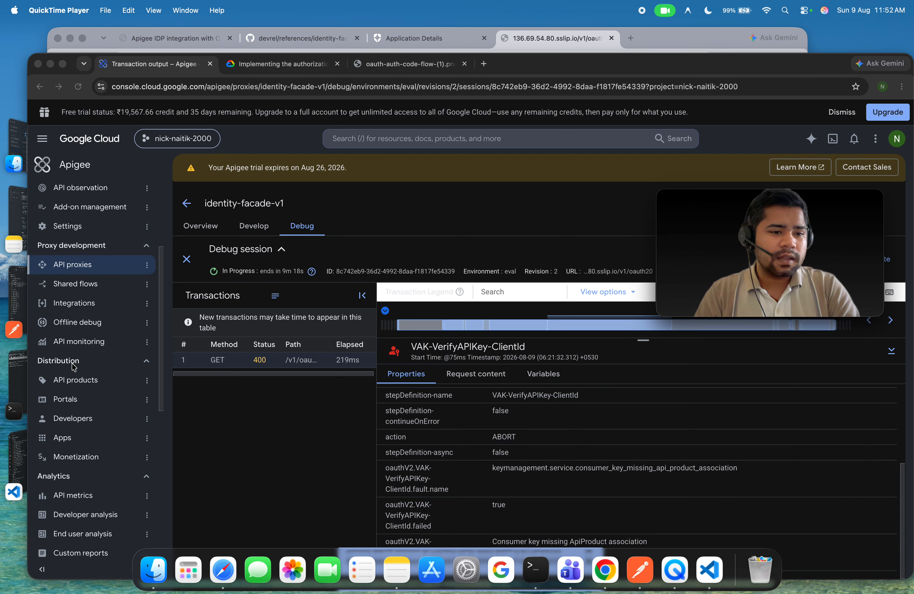
click(70, 383)
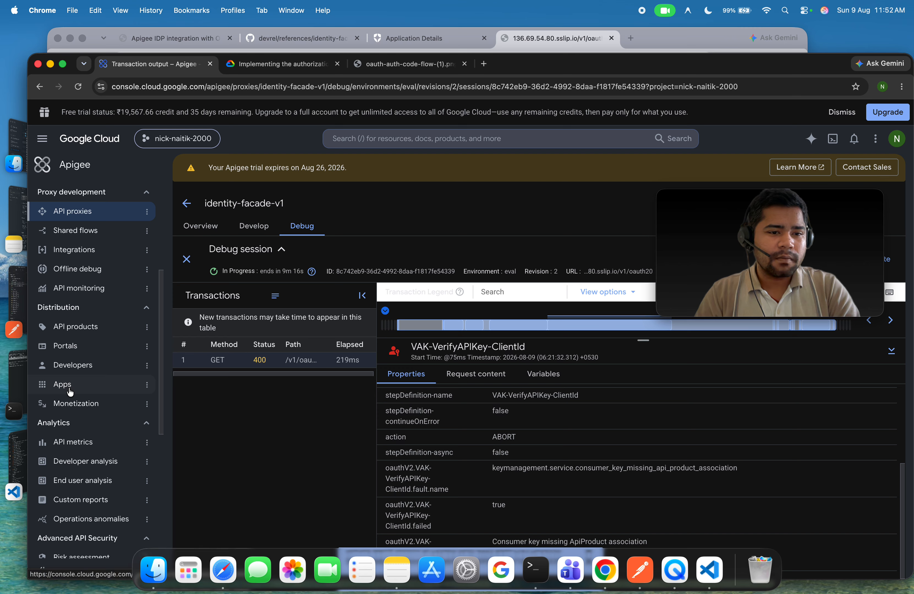
click(70, 384)
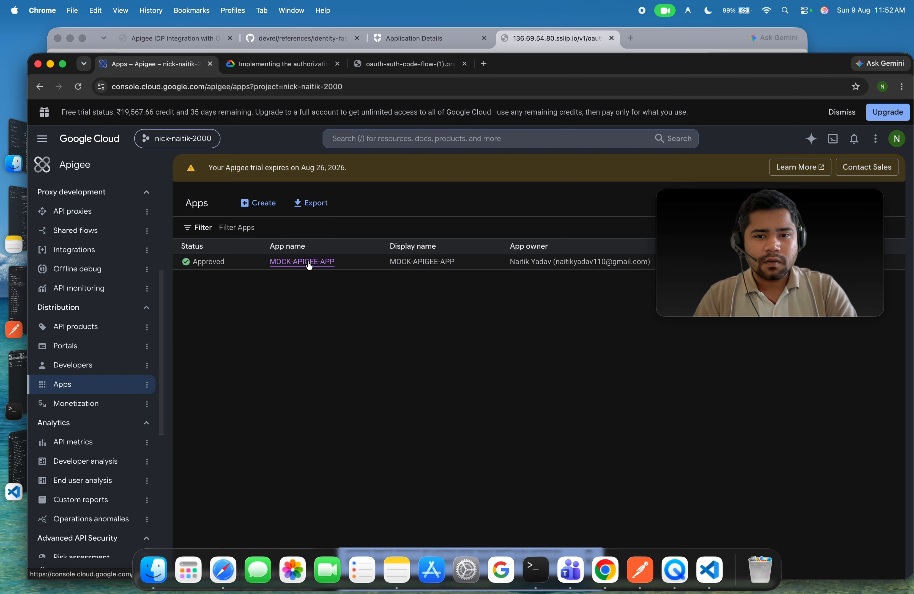
click(309, 262)
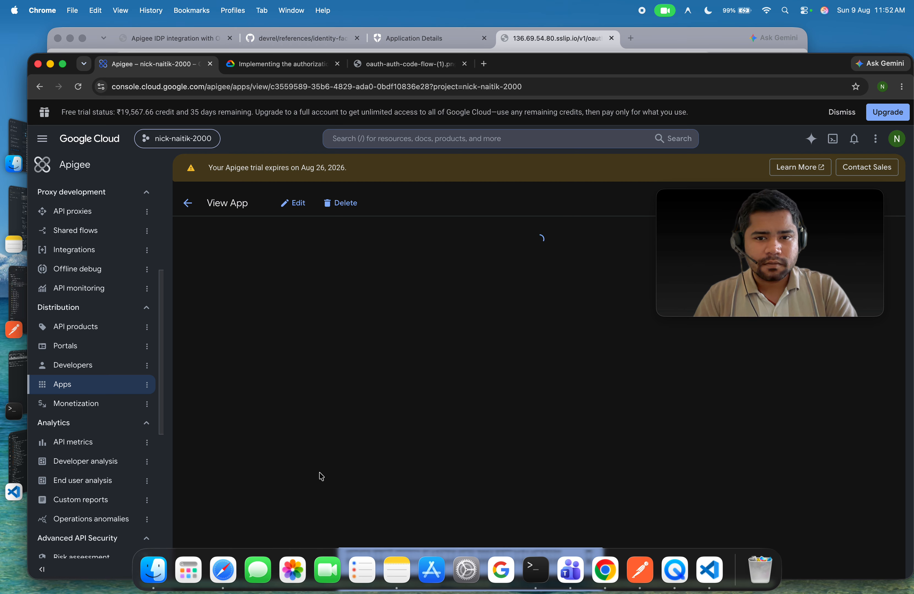
scroll(353, 288, down, 5)
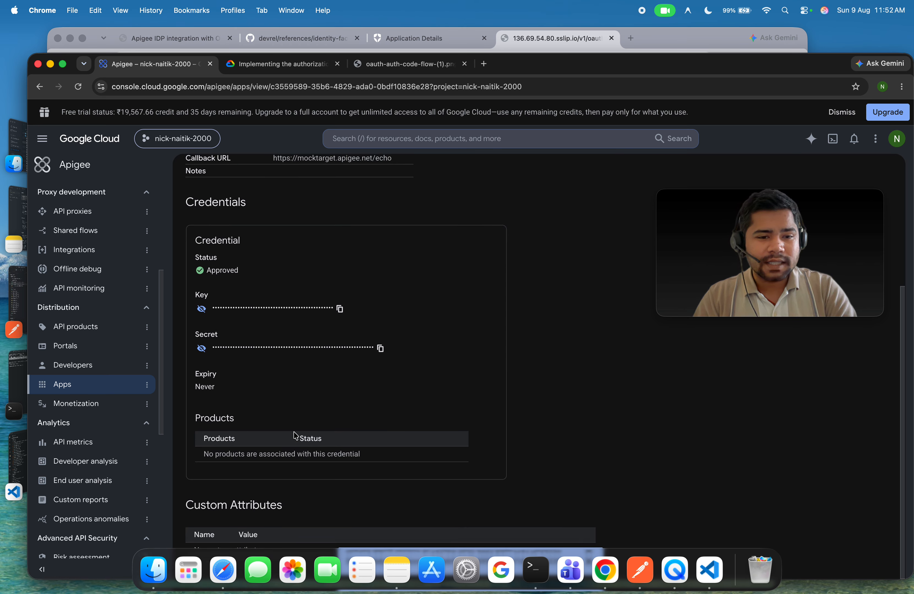
scroll(213, 365, up, 5)
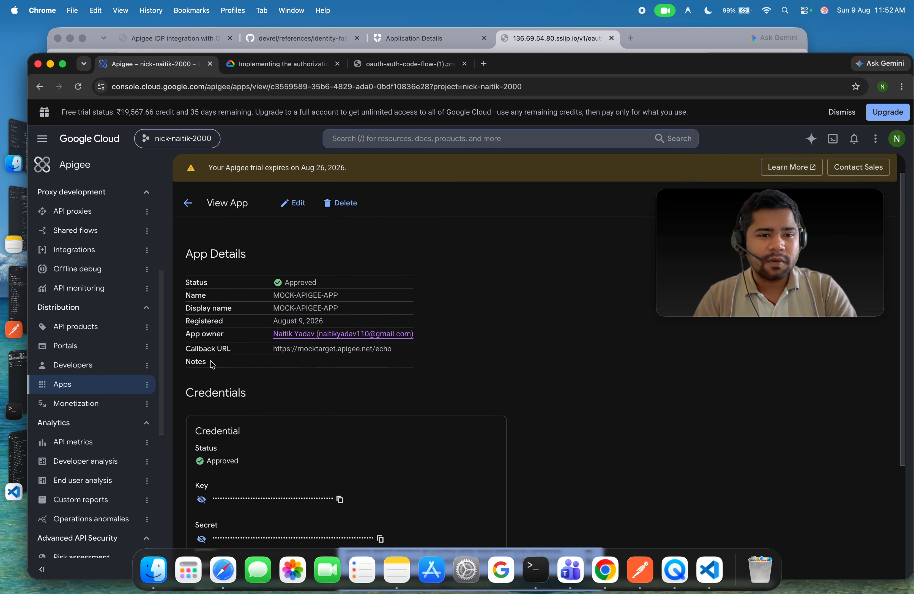
- Edit MOCK-APIGEE-APP to add the identity-facade-v1 product to its credential, and save the app
click(292, 203)
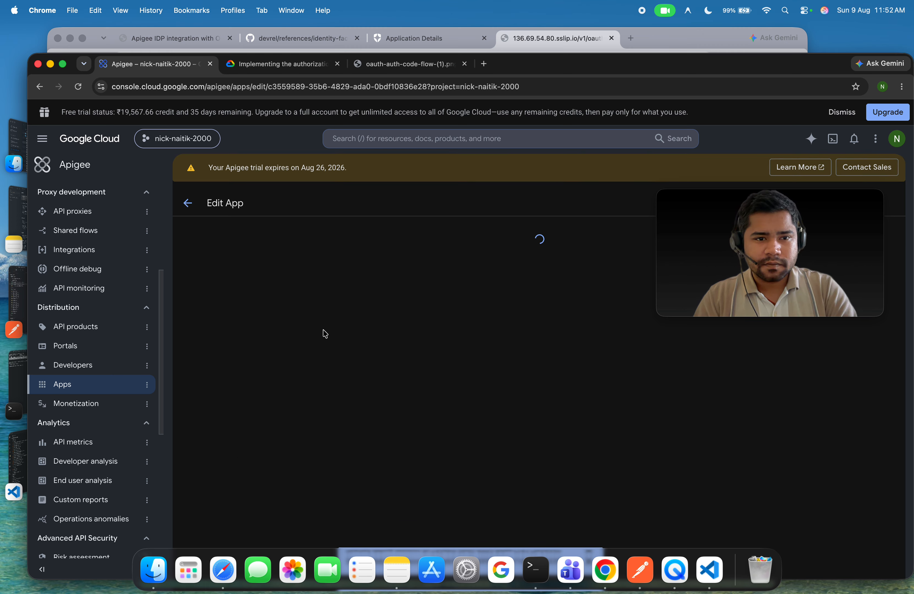
scroll(363, 425, down, 10)
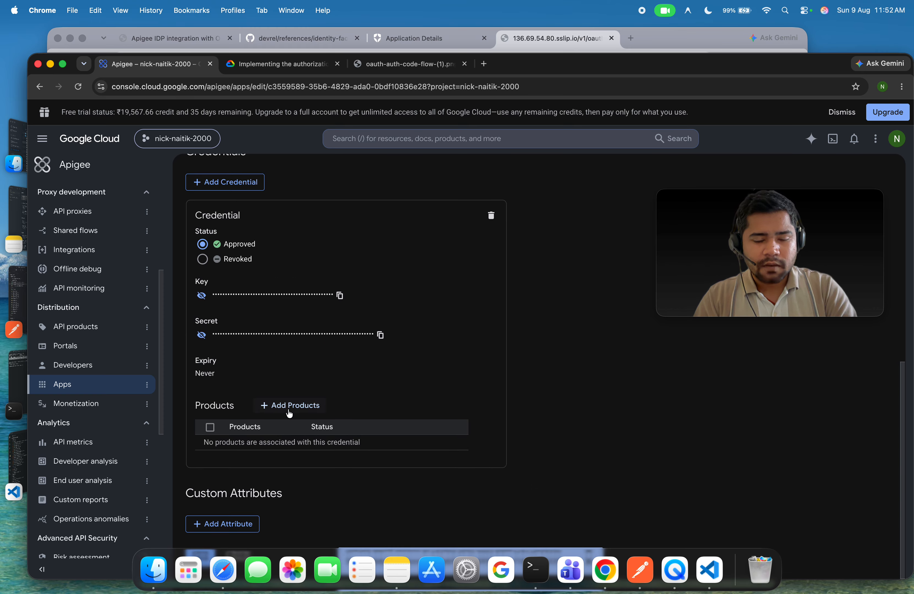
click(289, 411)
click(642, 151)
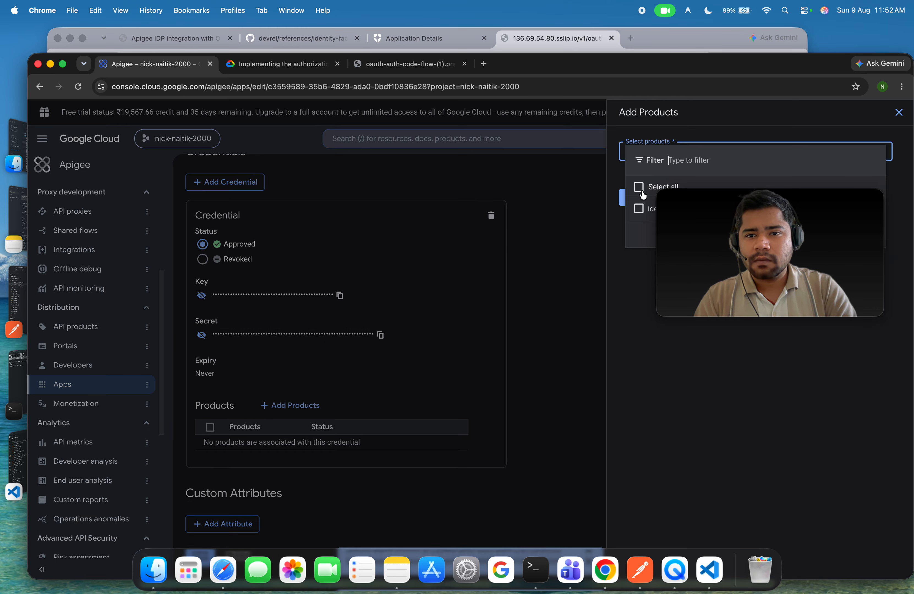
click(638, 209)
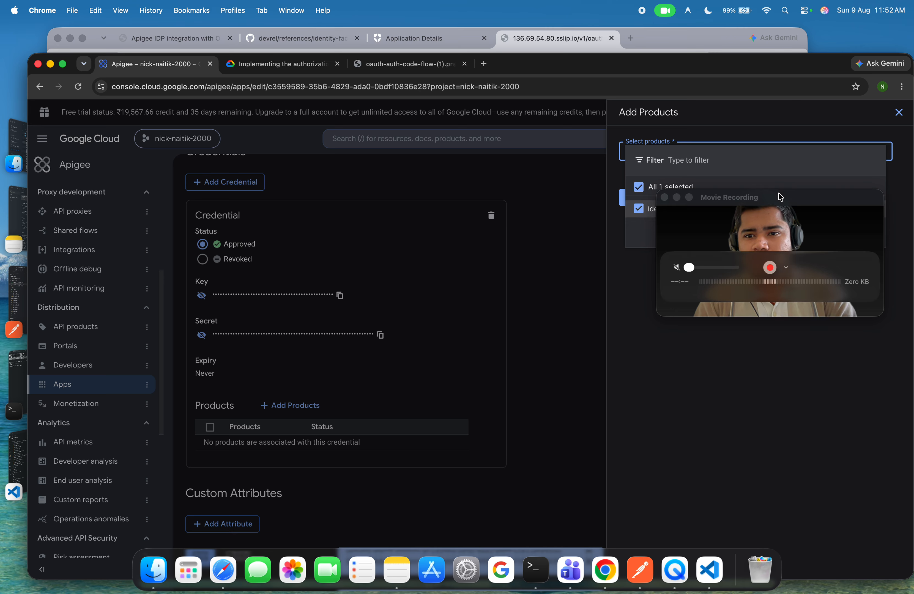
drag(780, 197, 852, 335)
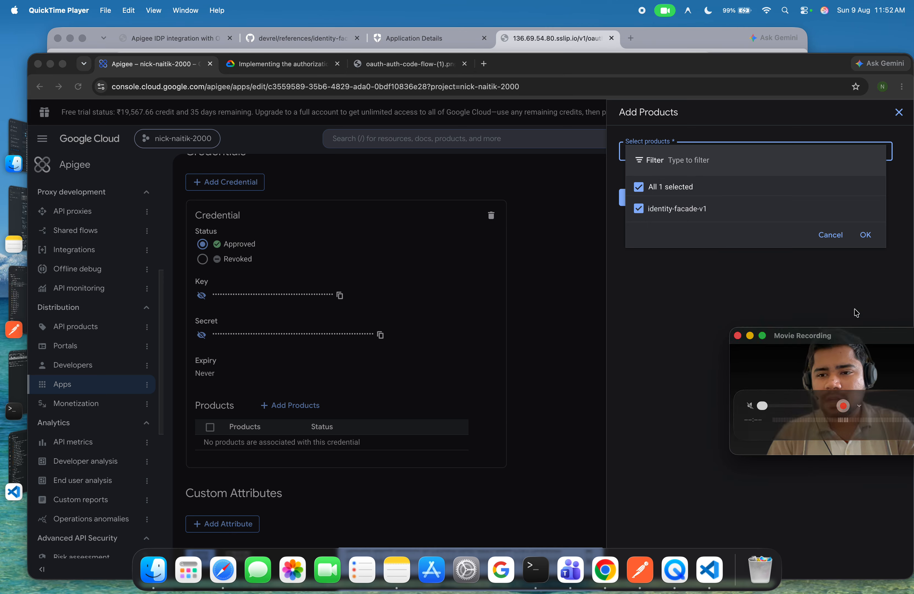
click(865, 236)
click(864, 236)
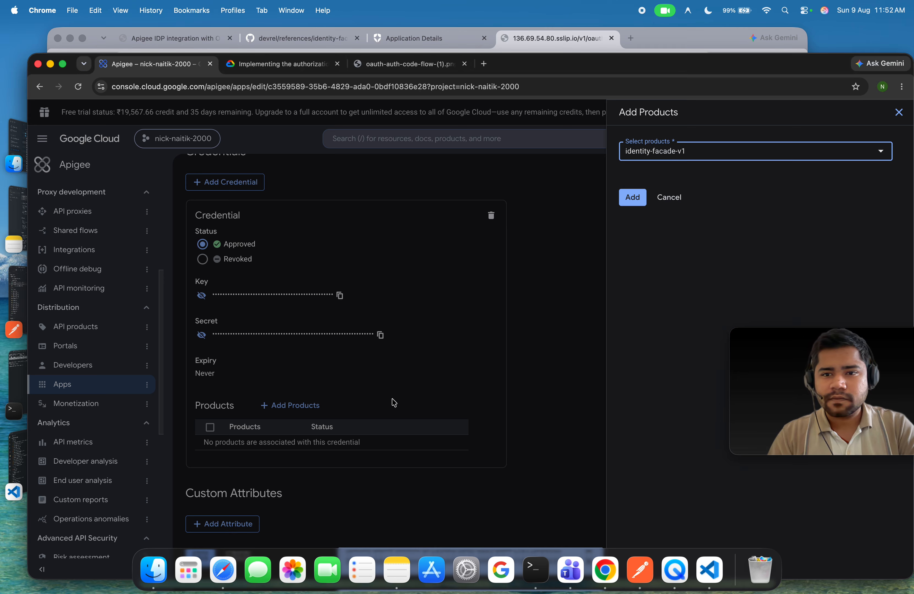
click(636, 198)
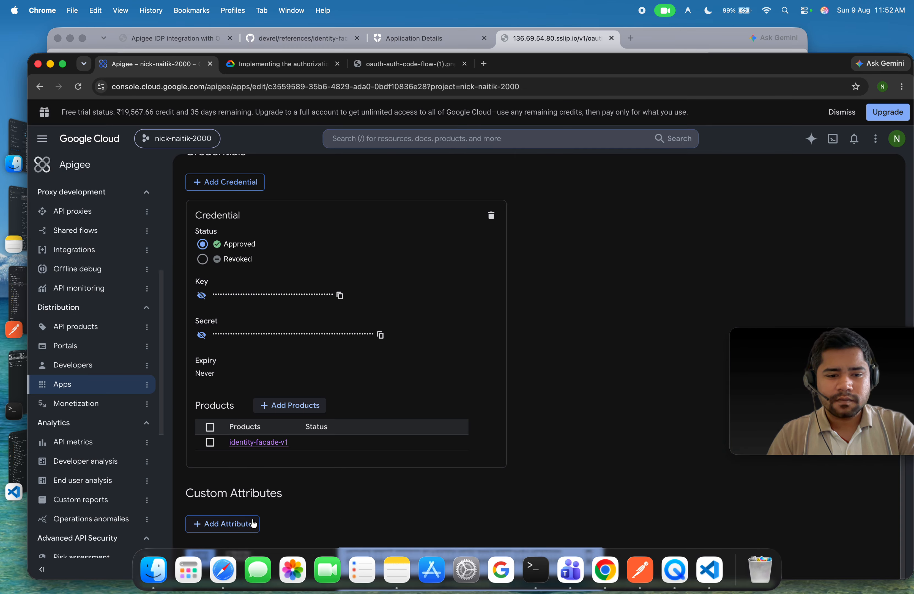
drag(623, 77, 591, 37)
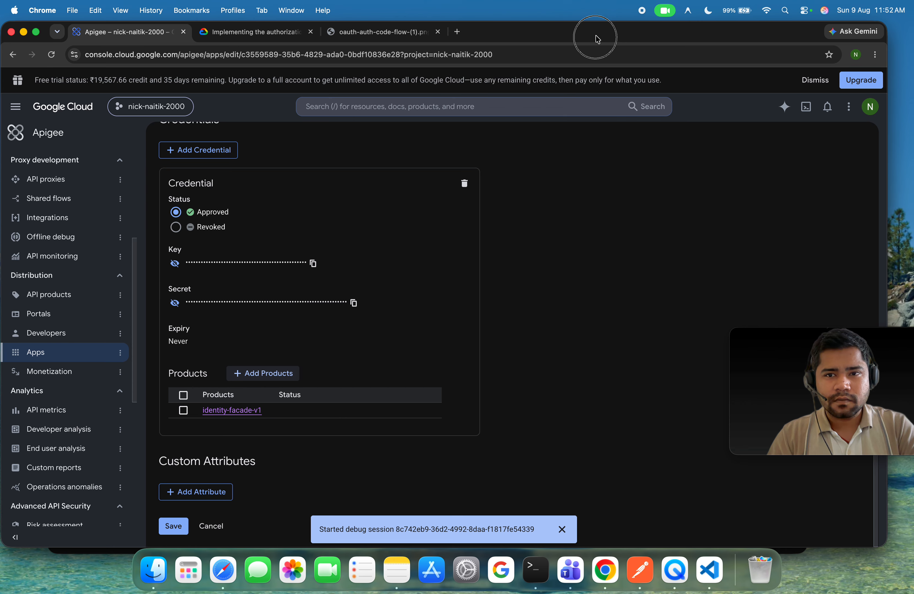
click(173, 526)
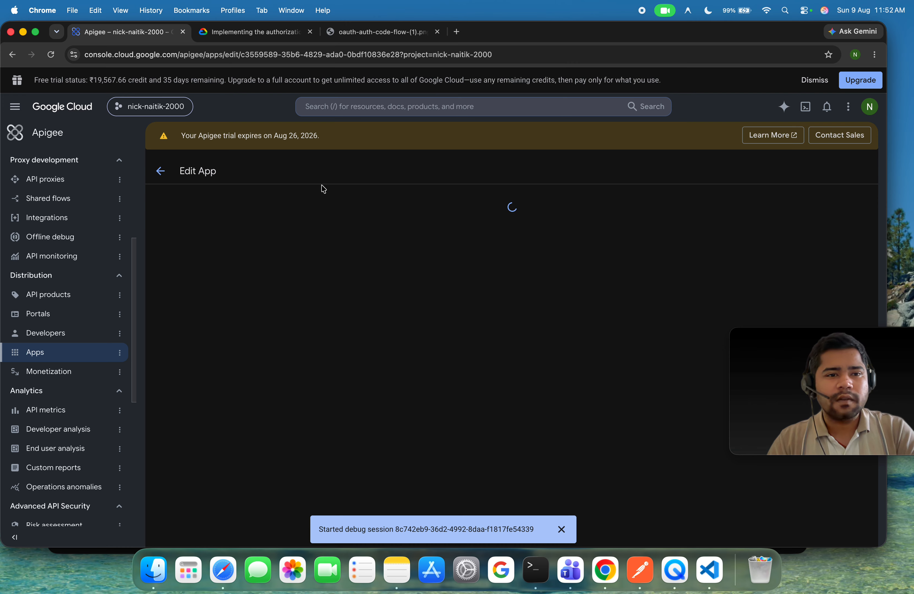
- Open the identity-facade-v1 proxy and start a new debug session on environment eval - 2 with no transaction filter
scroll(60, 241, up, 5)
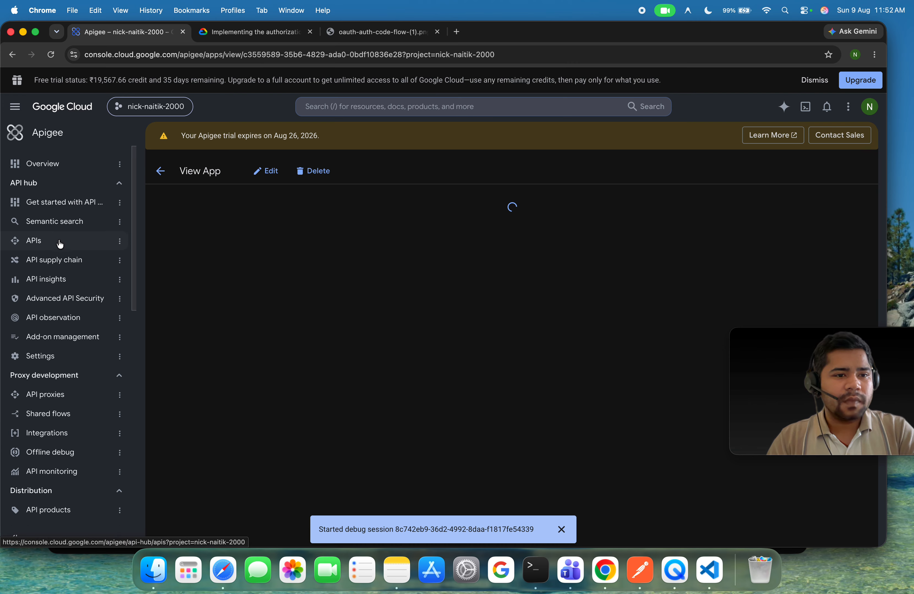
scroll(58, 386, down, 2)
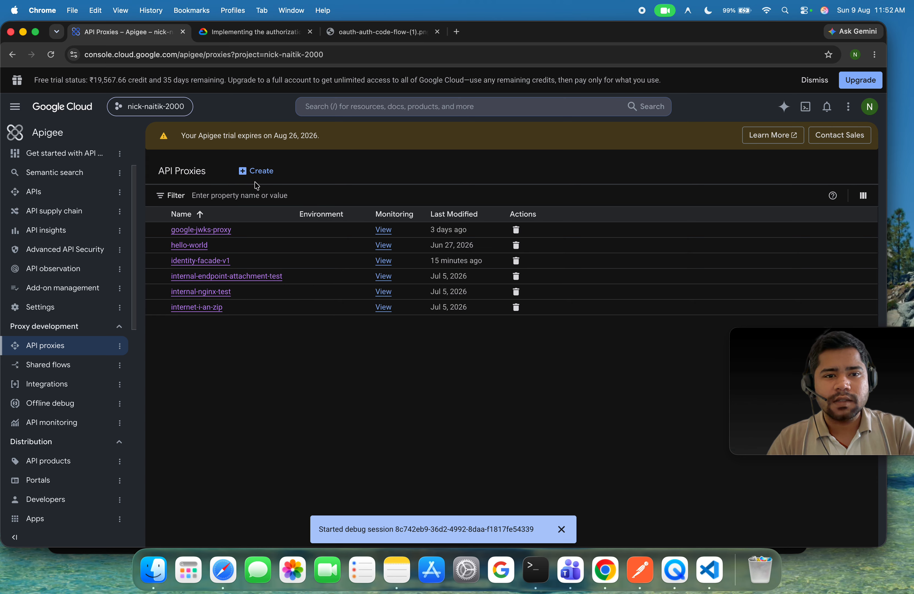
click(193, 260)
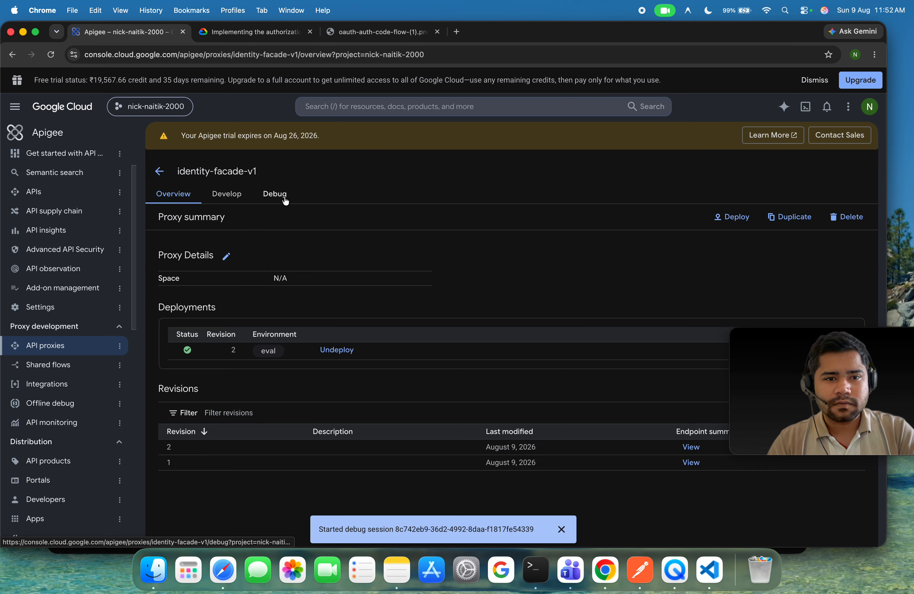
click(285, 199)
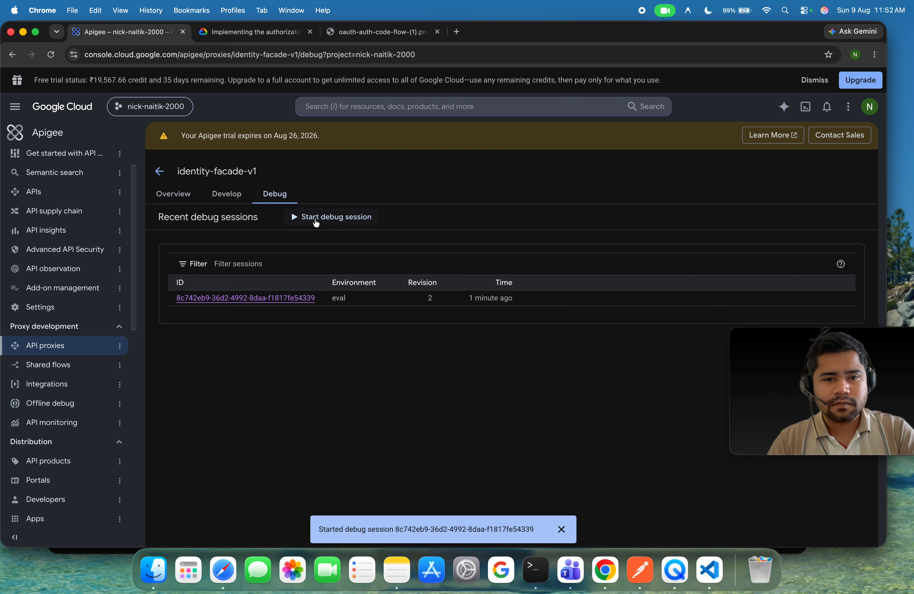
click(316, 221)
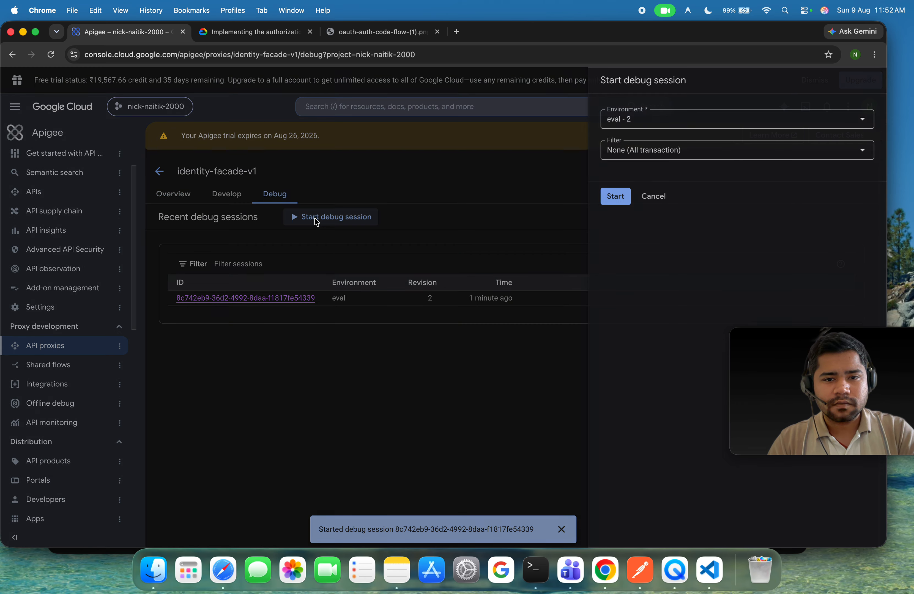
click(607, 196)
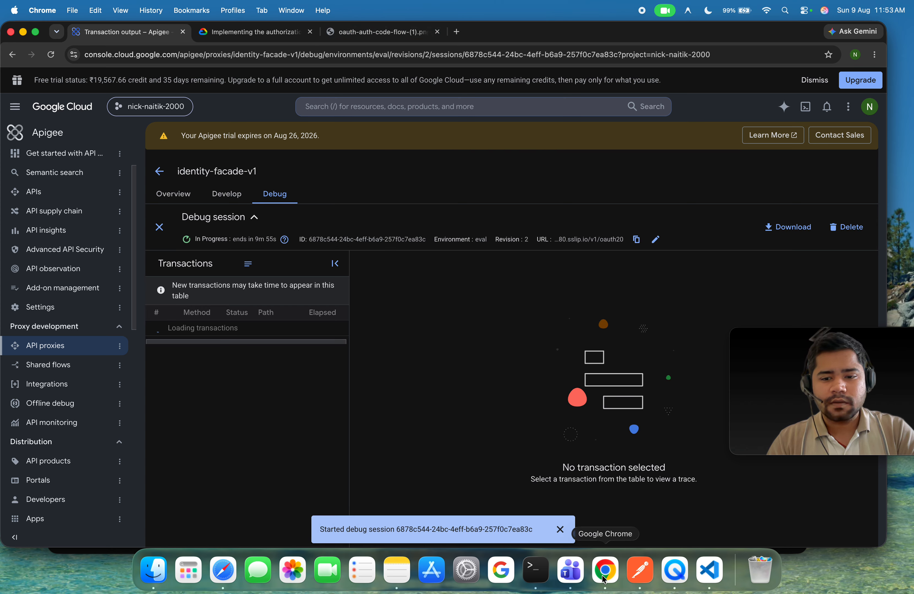
- Switch to the other browser window and reload the authorization URL to send a new authorize request
drag(727, 30, 709, 146)
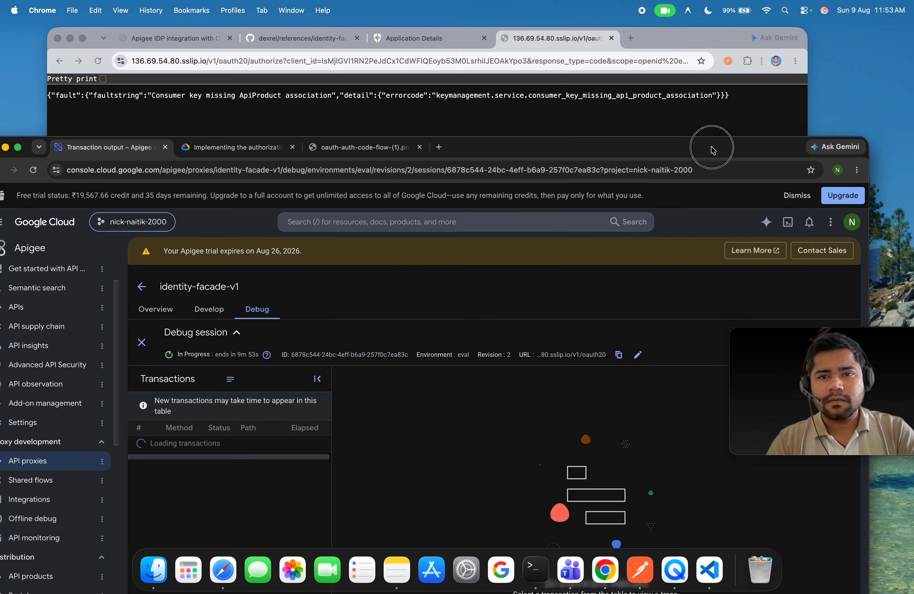
click(679, 32)
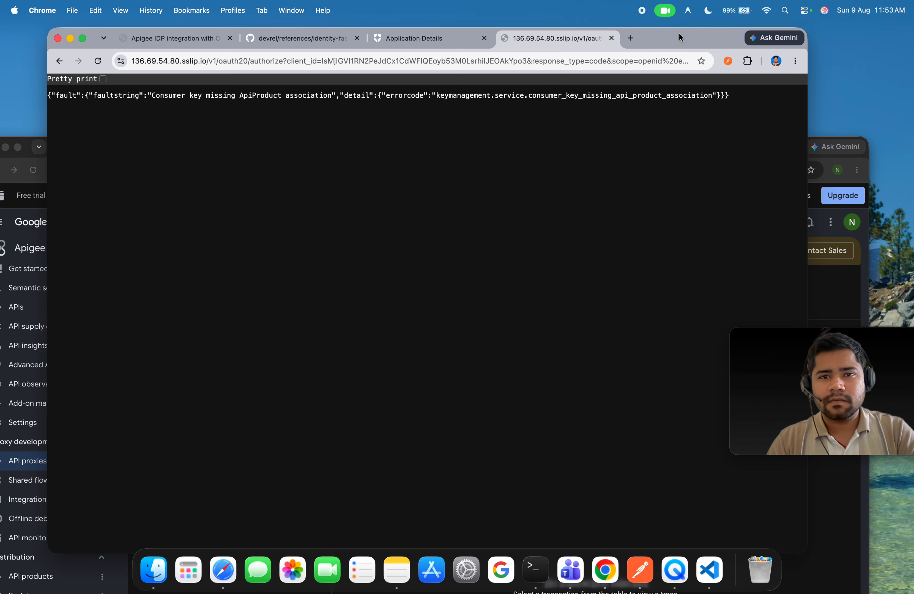
double_click(585, 62)
key(Return)
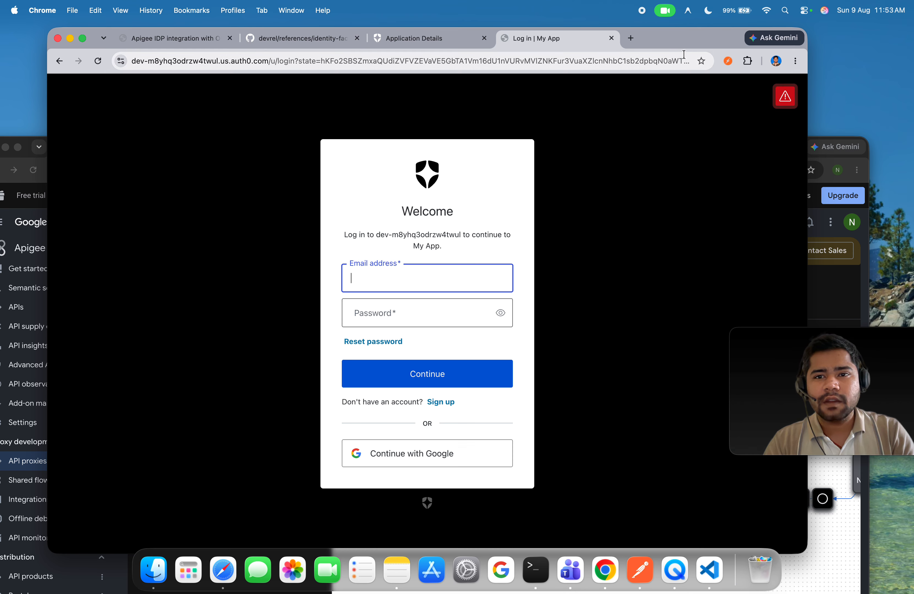
- Check the registered user in the Auth0 Users list, and return to the Auth0 login page
drag(690, 39, 676, 68)
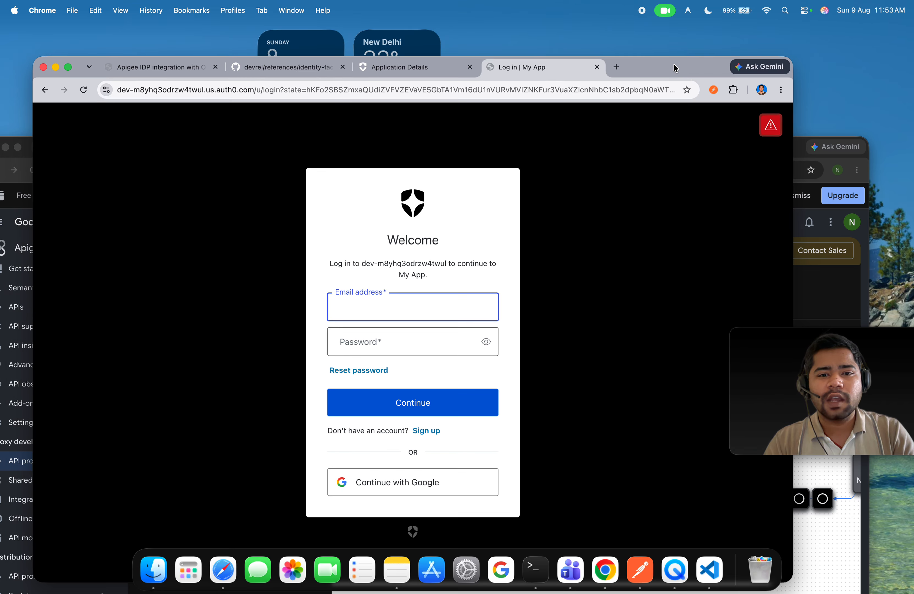
click(364, 308)
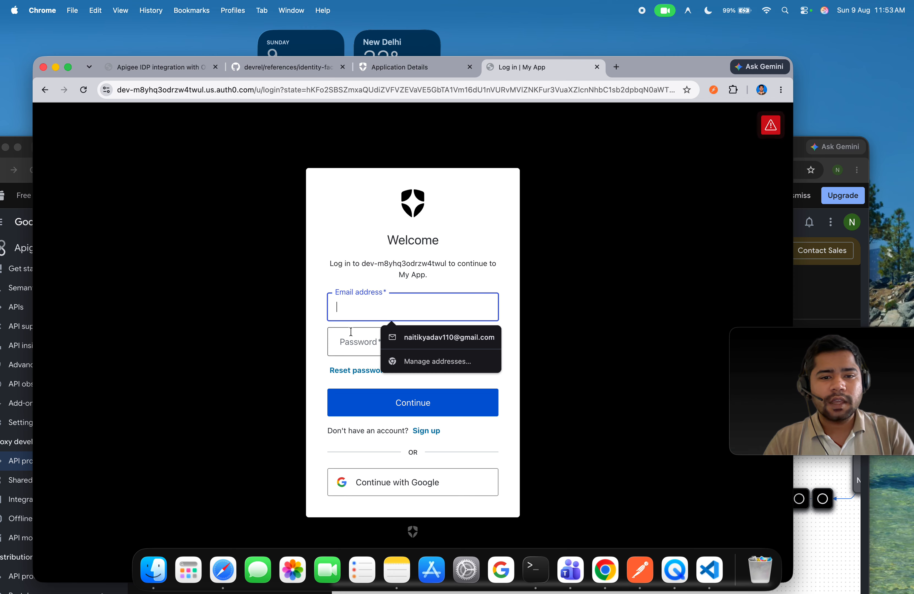
click(351, 344)
click(375, 310)
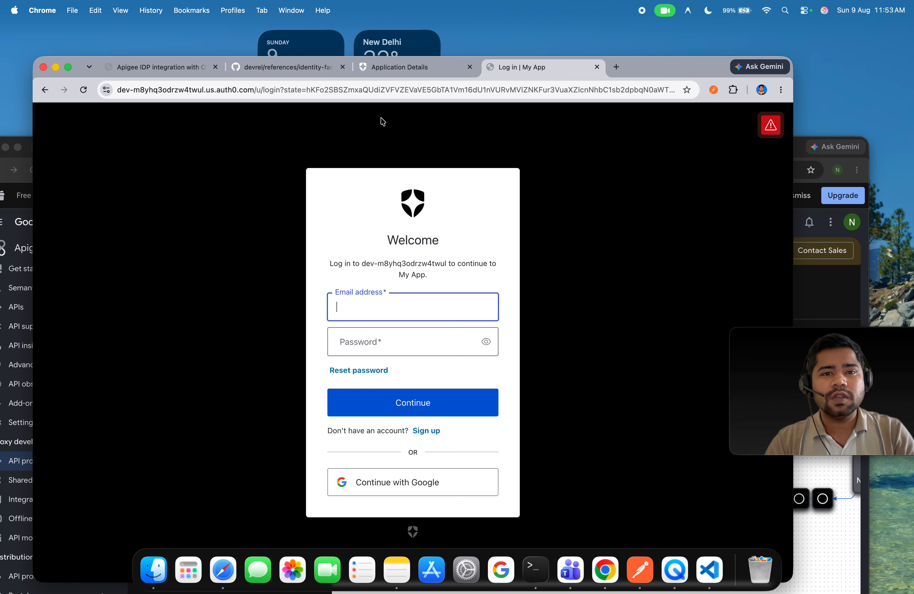
click(406, 70)
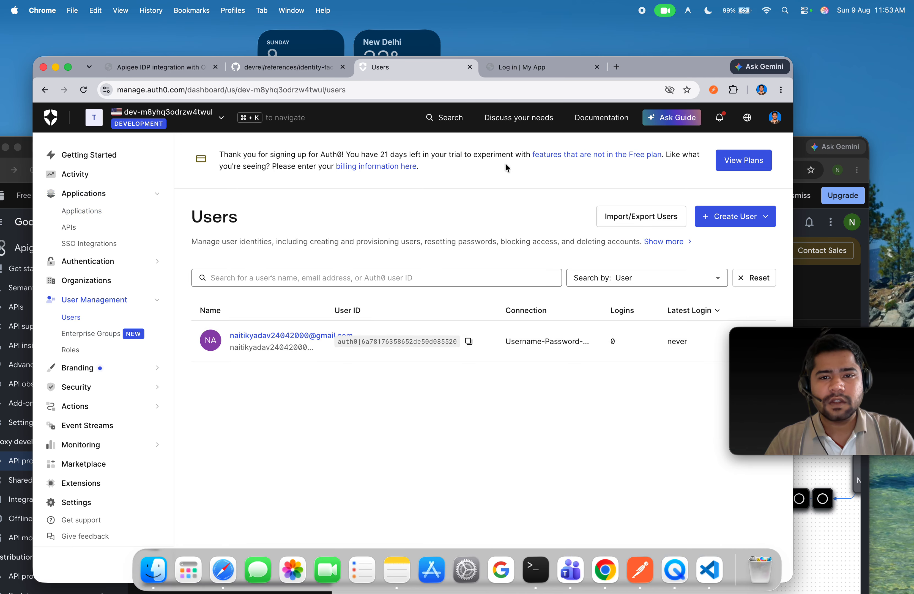
click(550, 69)
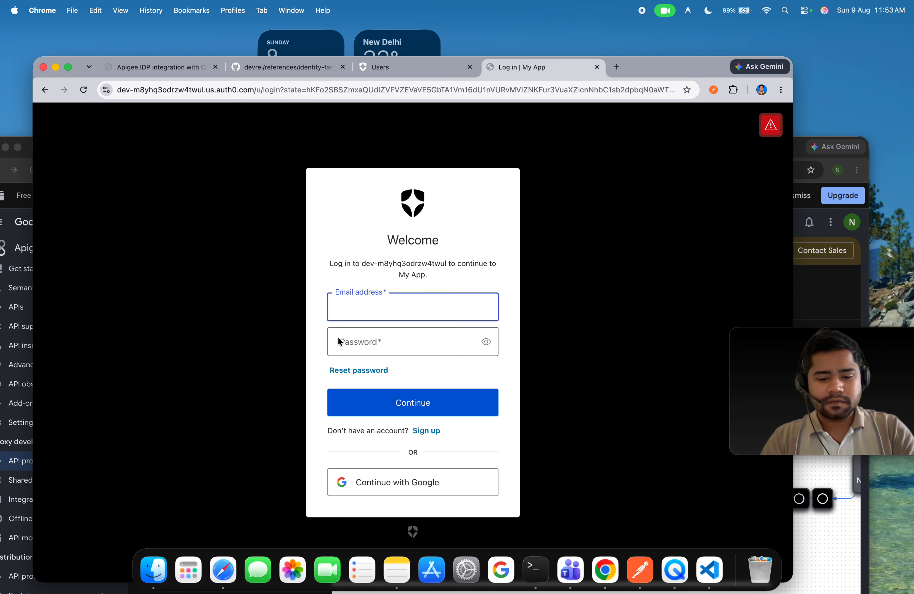
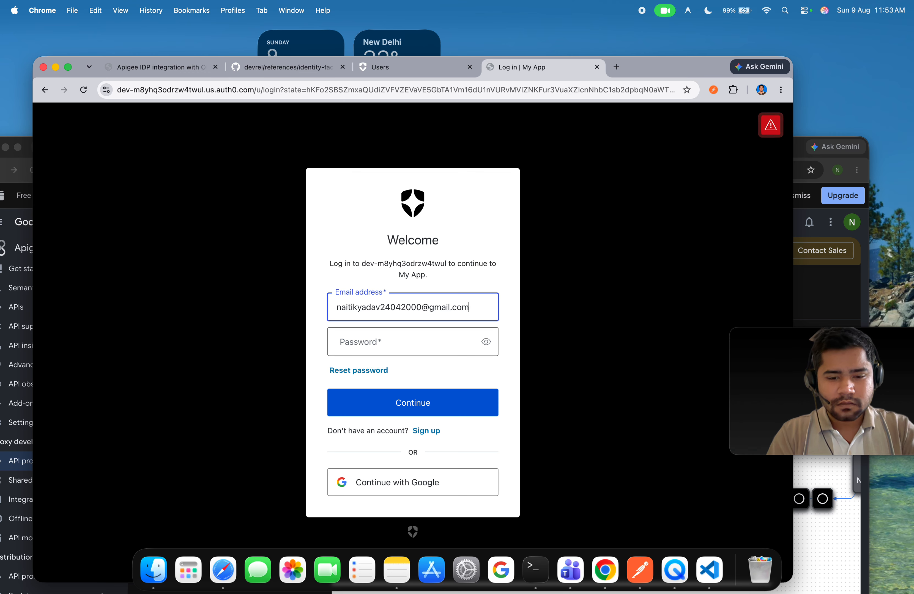
- Fill in the Auth0 login form with the registered user's e-mail address and account password
click(364, 347)
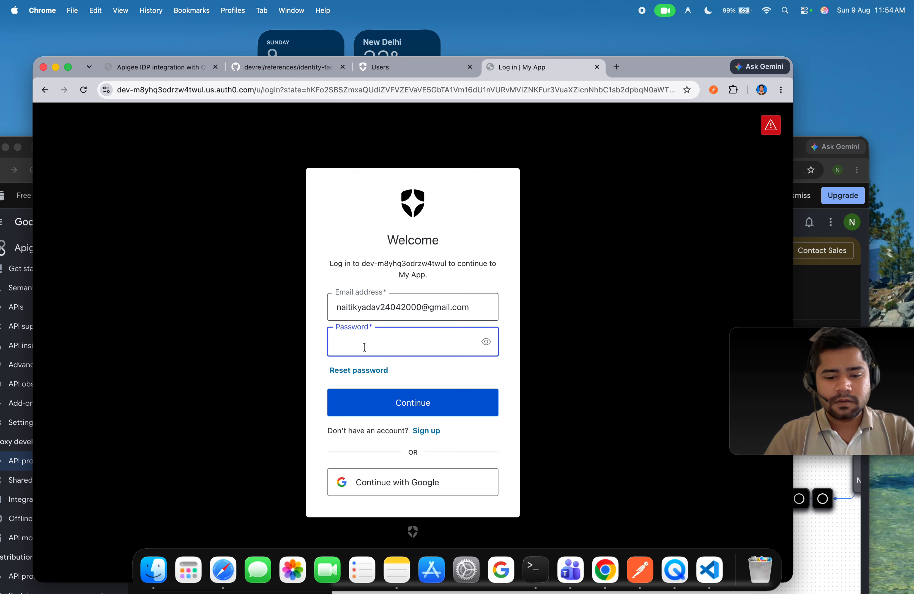
text(••••••)
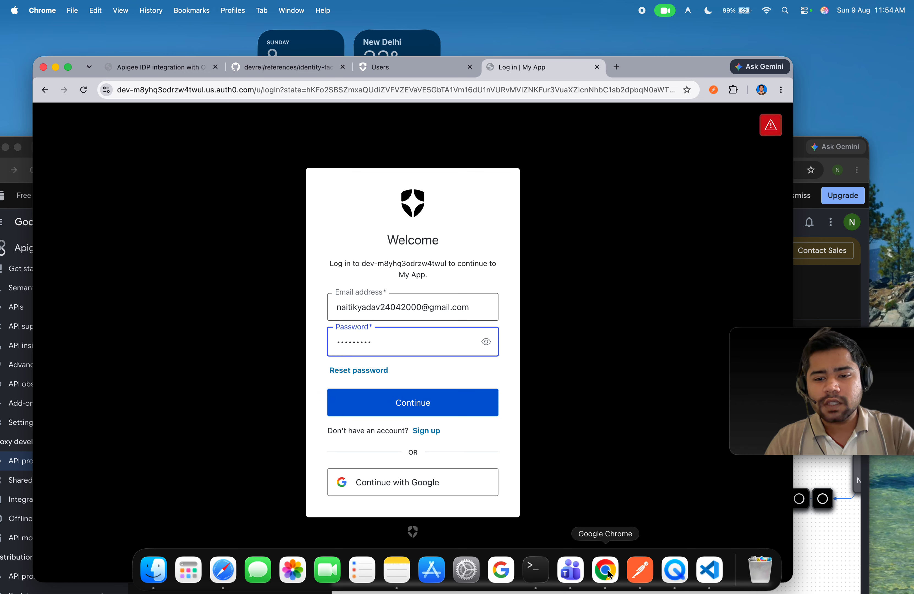
- Return to the Apigee debug session and examine the policy flow of the GET transaction with status 302
click(829, 292)
drag(710, 151, 732, 87)
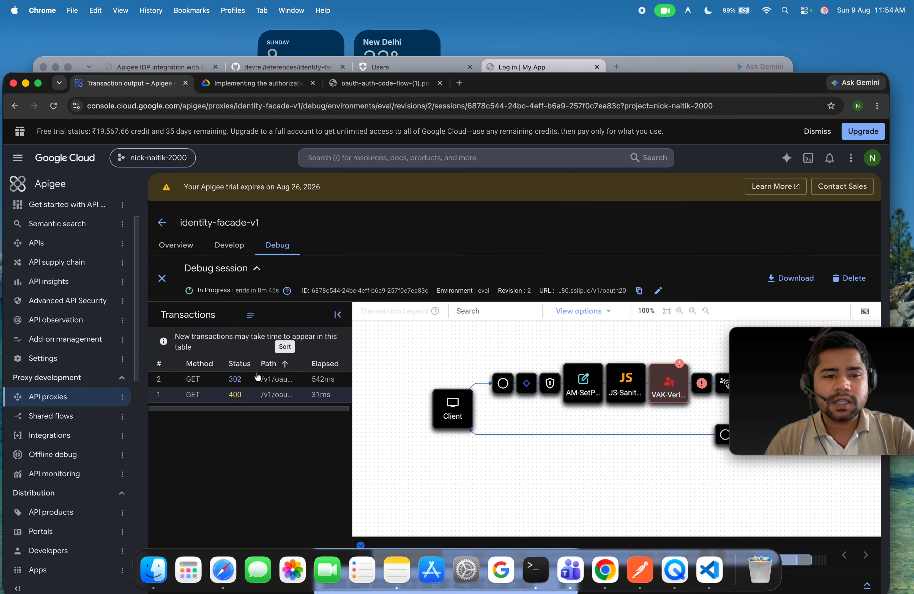
click(244, 384)
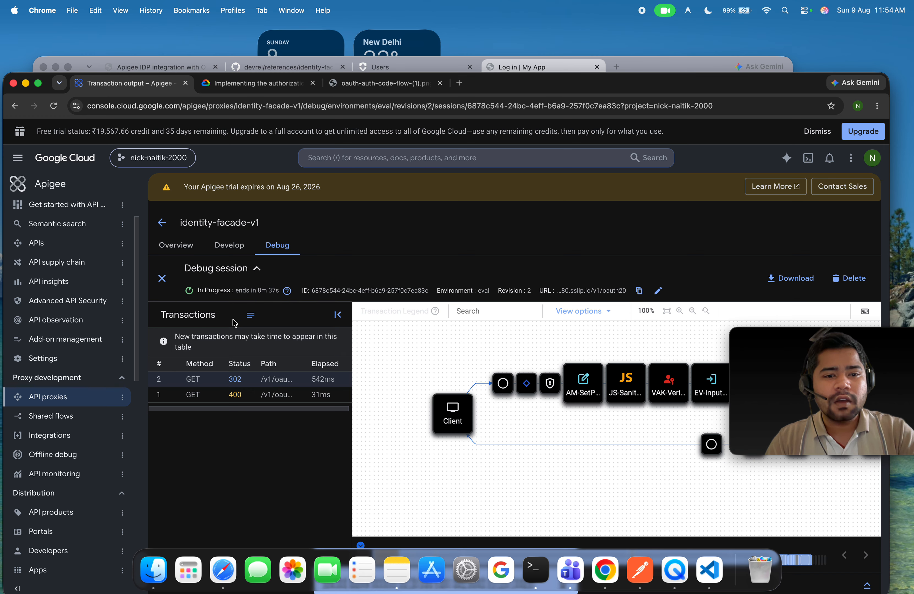
drag(555, 496, 488, 495)
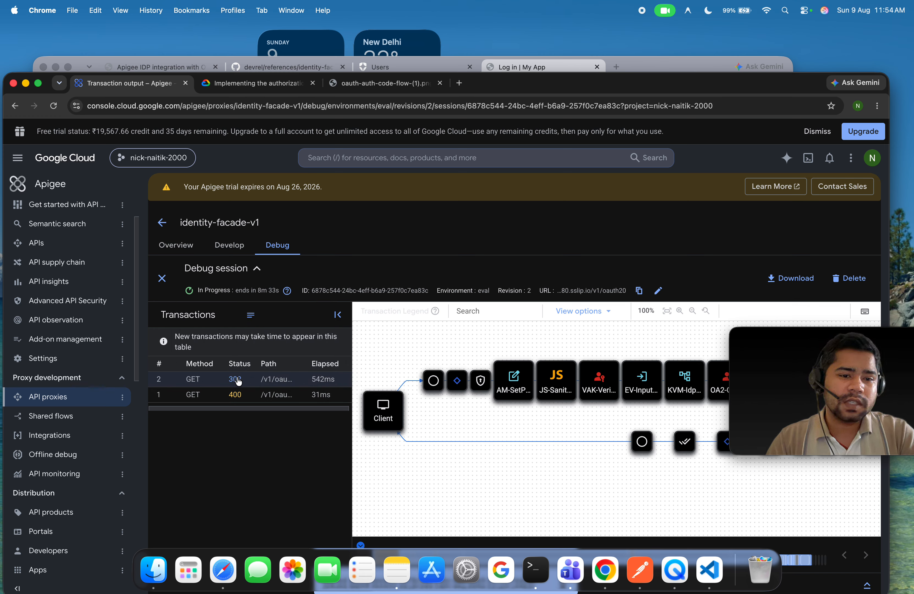
mouse_move(869, 343)
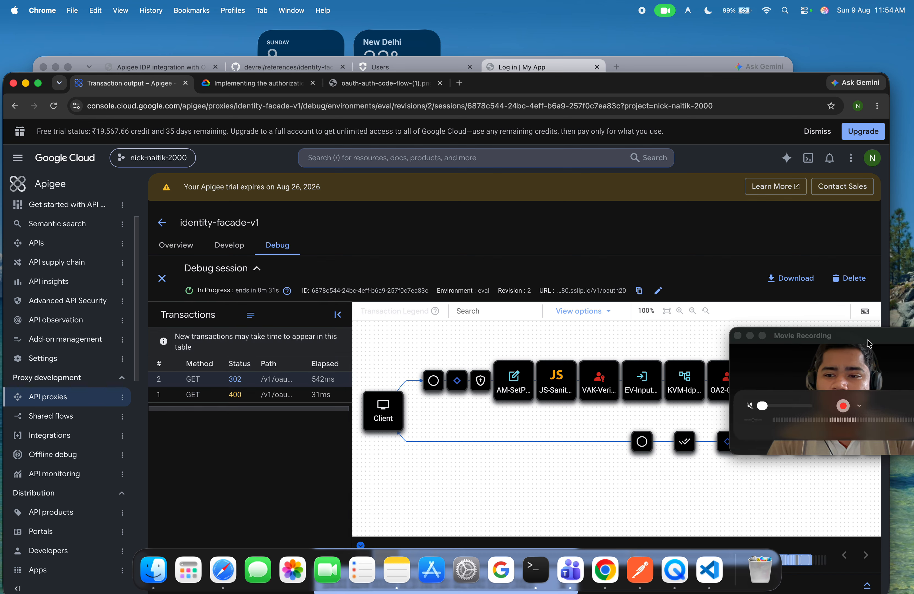
drag(867, 342, 811, 138)
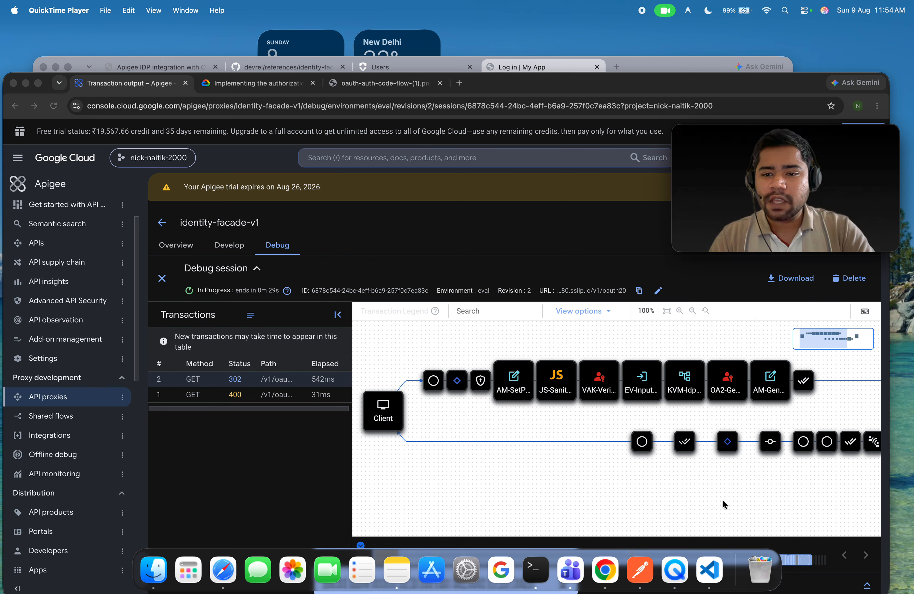
click(662, 498)
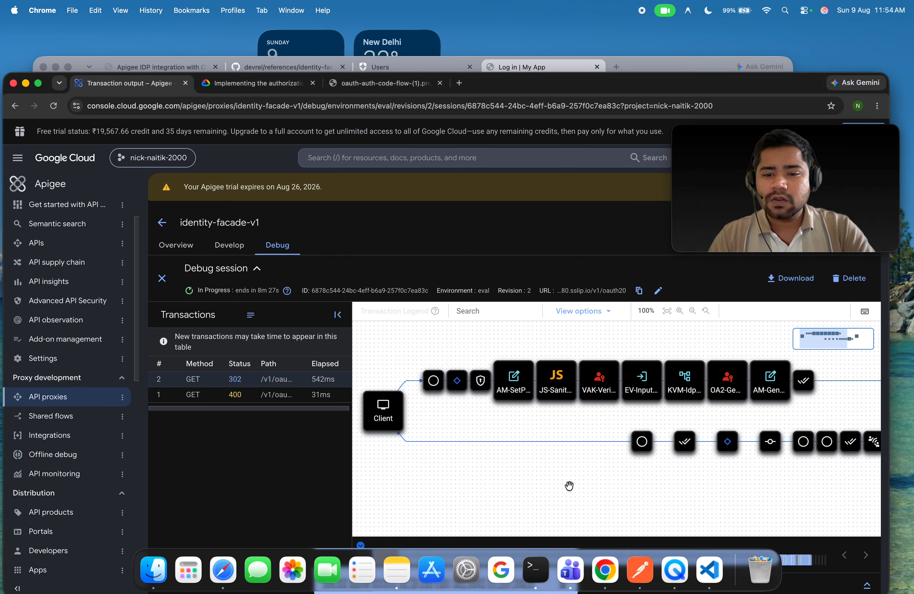
drag(677, 479, 450, 488)
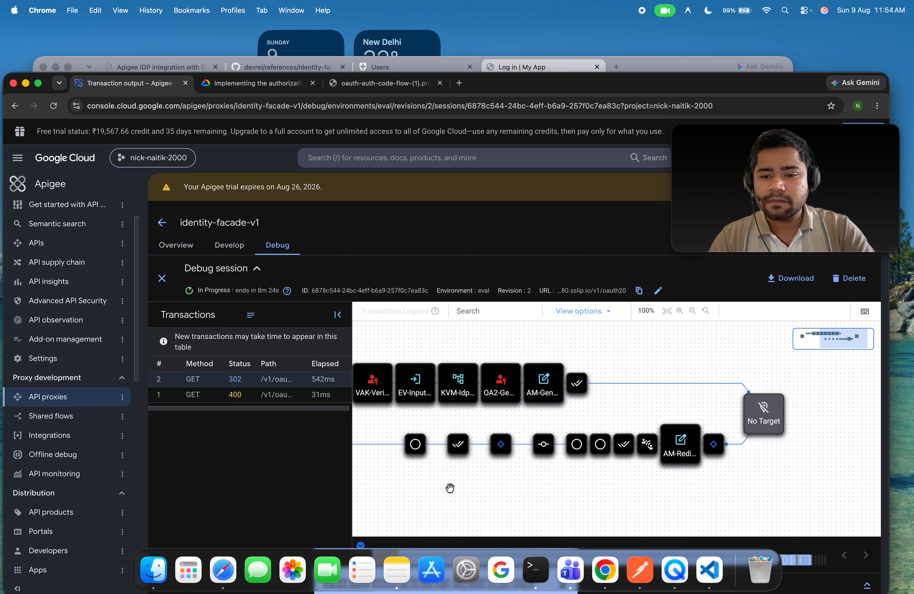
- Examine the AM-RedirectToIdpAuth policy's response content and variables, focusing on the client ID and state in message.header.Location
click(682, 455)
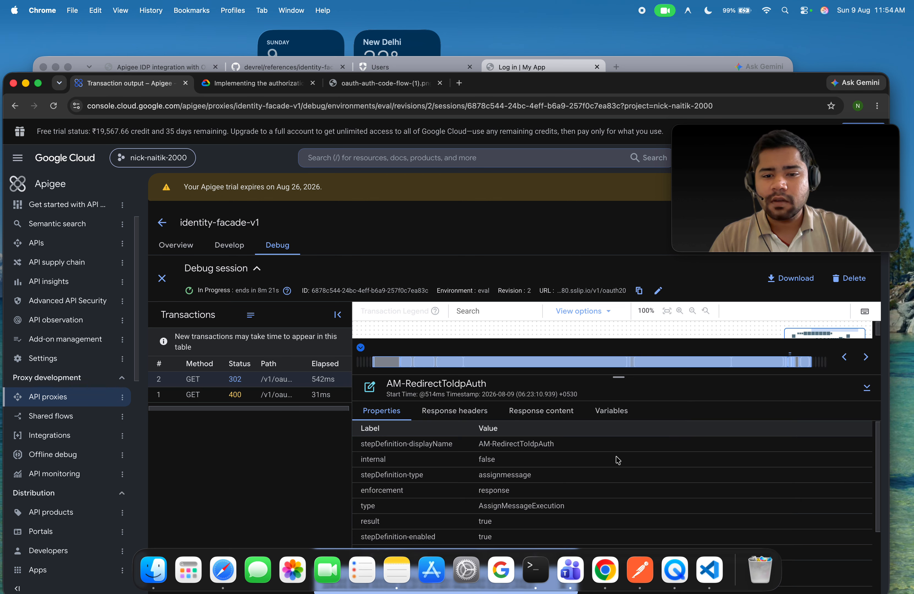
click(549, 410)
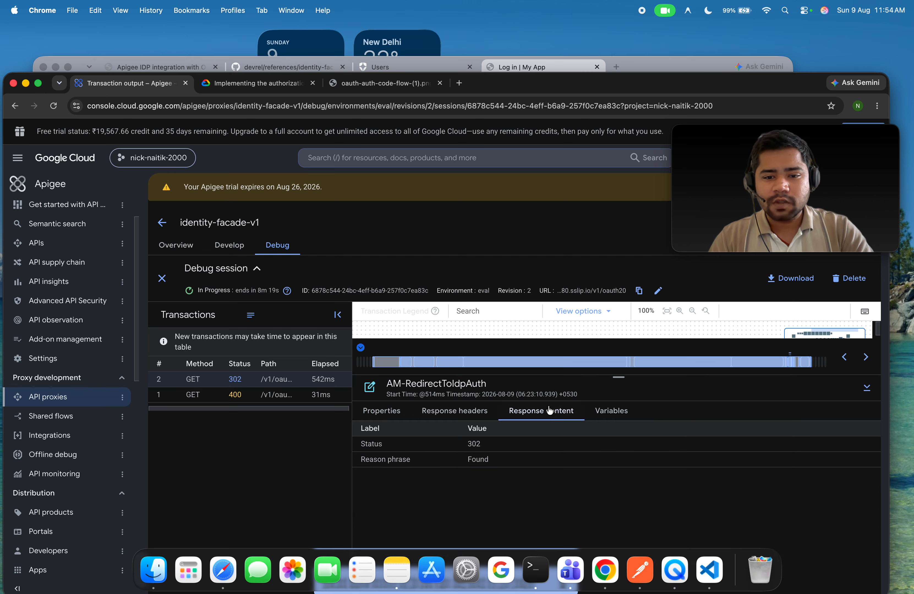
click(612, 415)
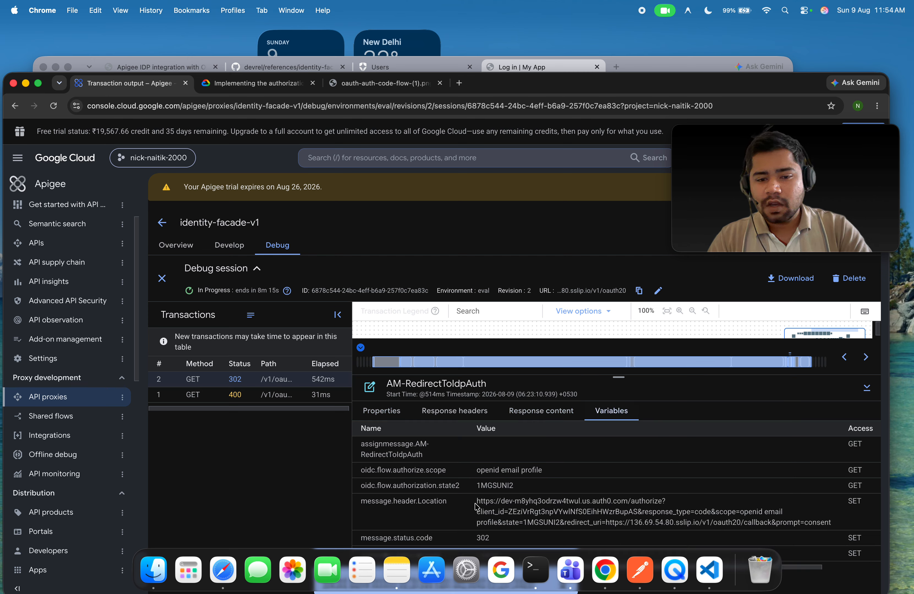
drag(476, 501, 781, 518)
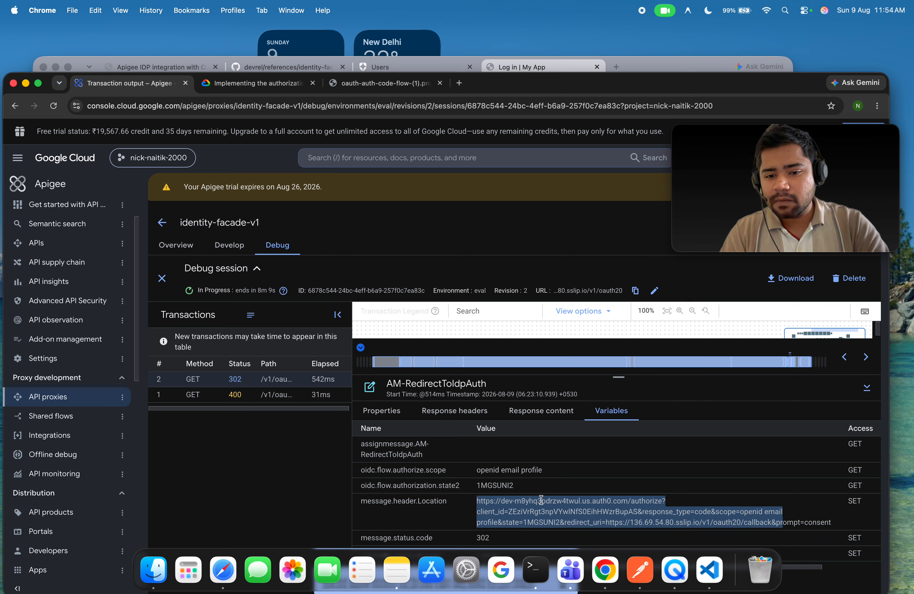
drag(509, 512, 628, 512)
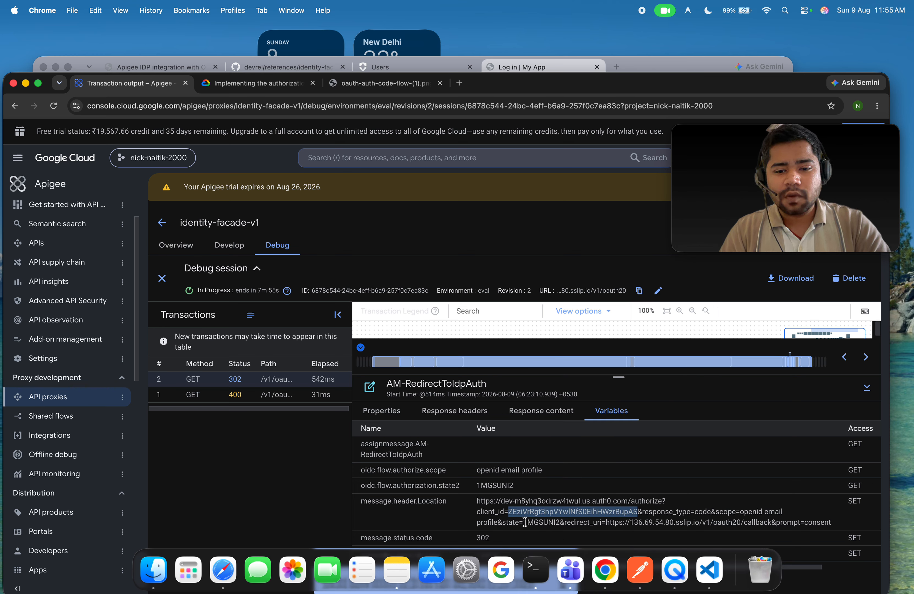
drag(525, 522, 560, 522)
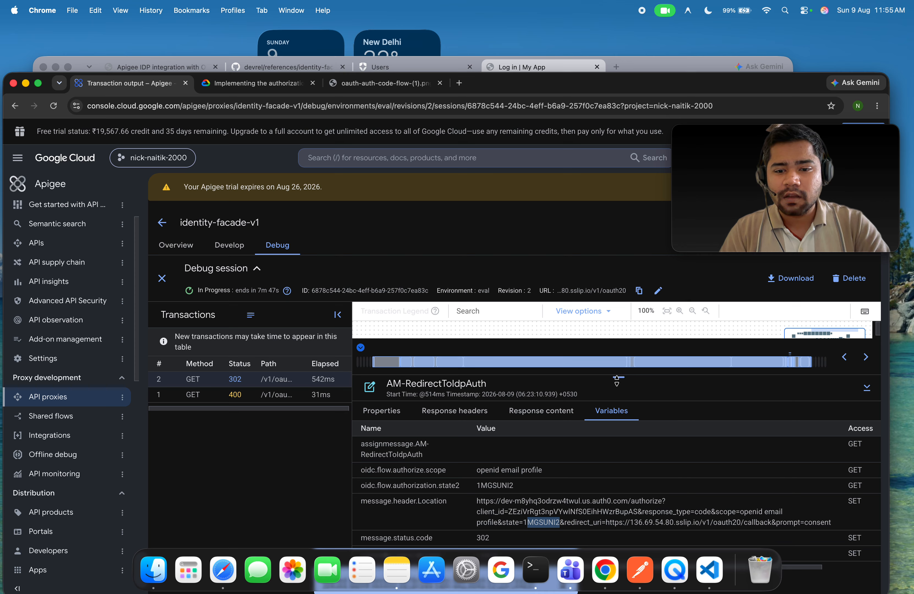
drag(616, 381, 617, 507)
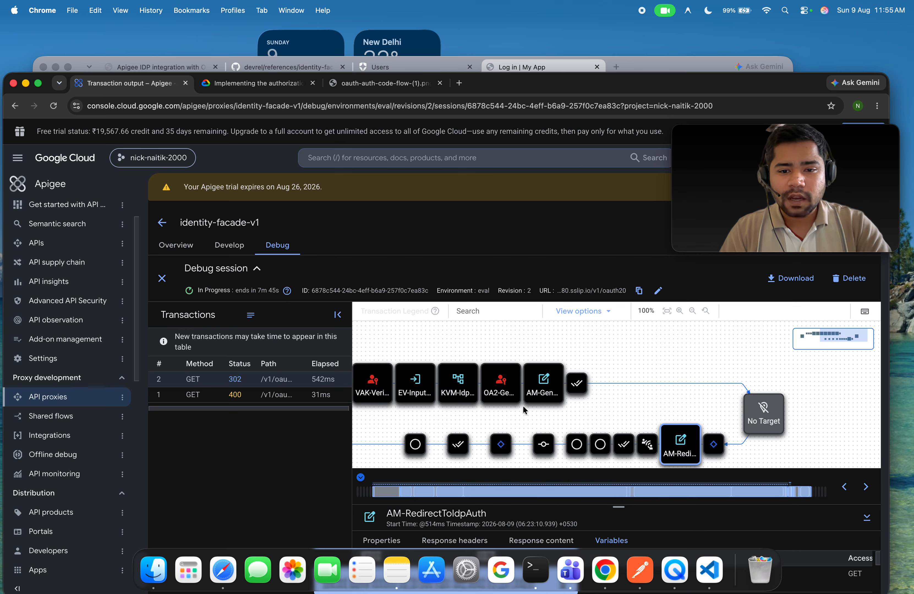
- Examine the request content and variables of the OA2-GenerateAzCode-State2 policy in the 302 transaction's flow
click(500, 390)
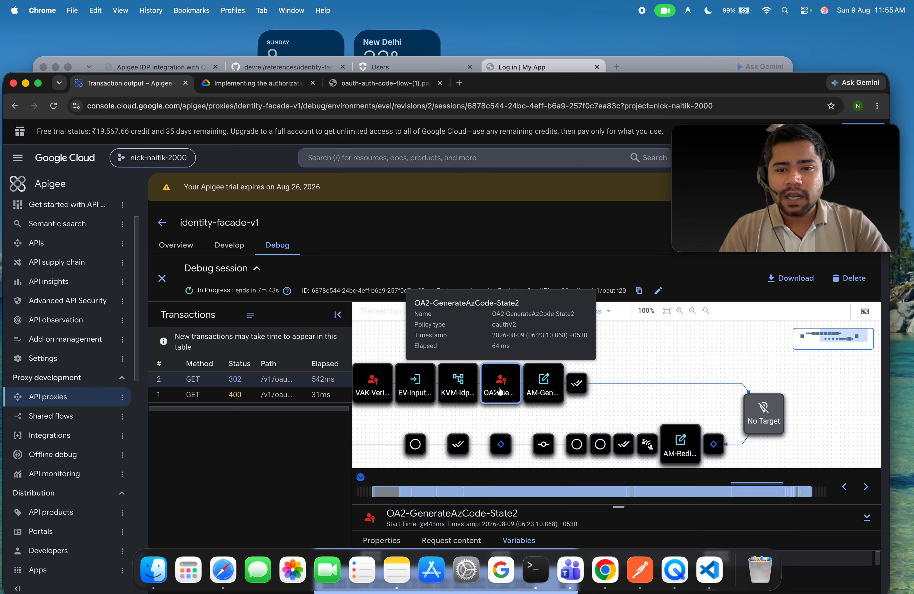
drag(617, 506, 603, 345)
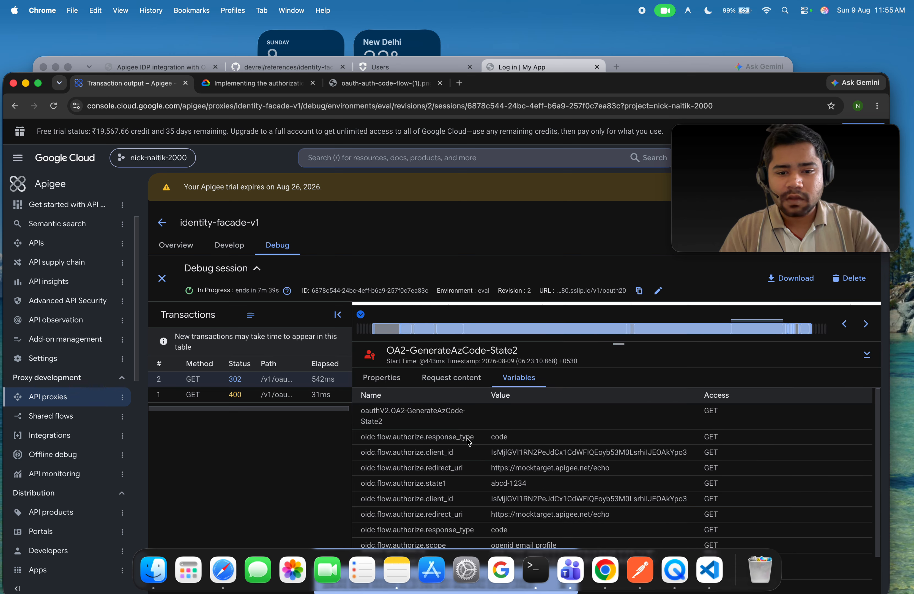
scroll(534, 500, down, 2)
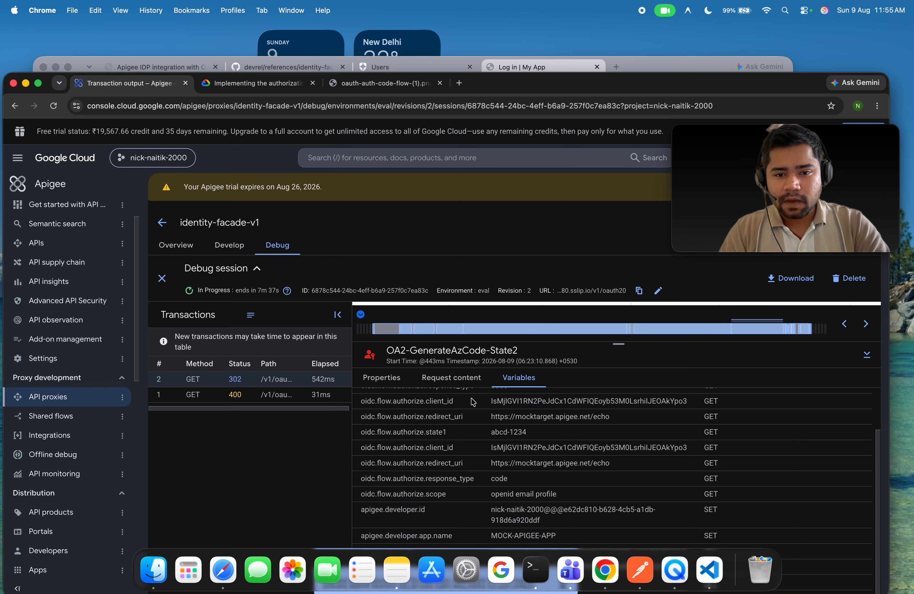
click(464, 382)
click(505, 380)
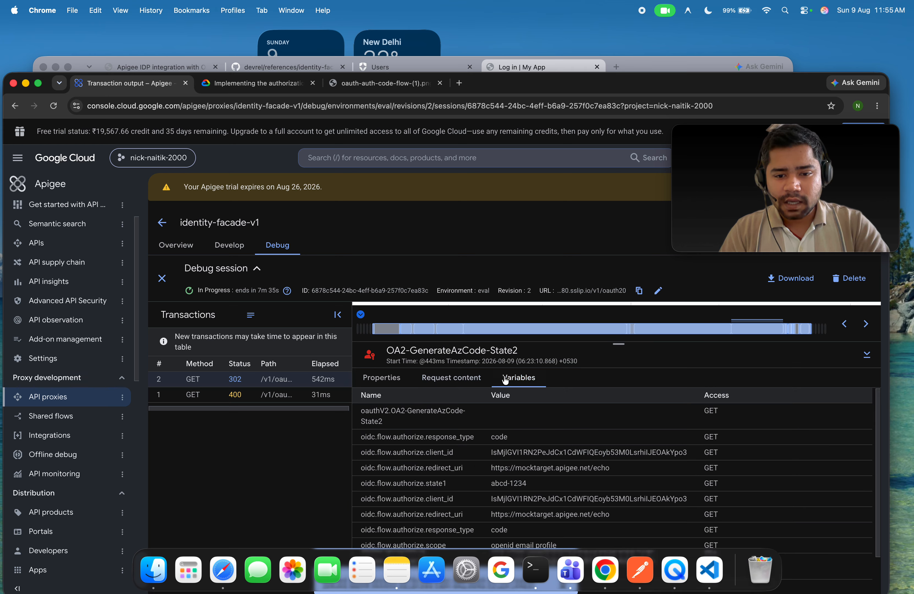
scroll(520, 486, down, 3)
scroll(547, 499, up, 2)
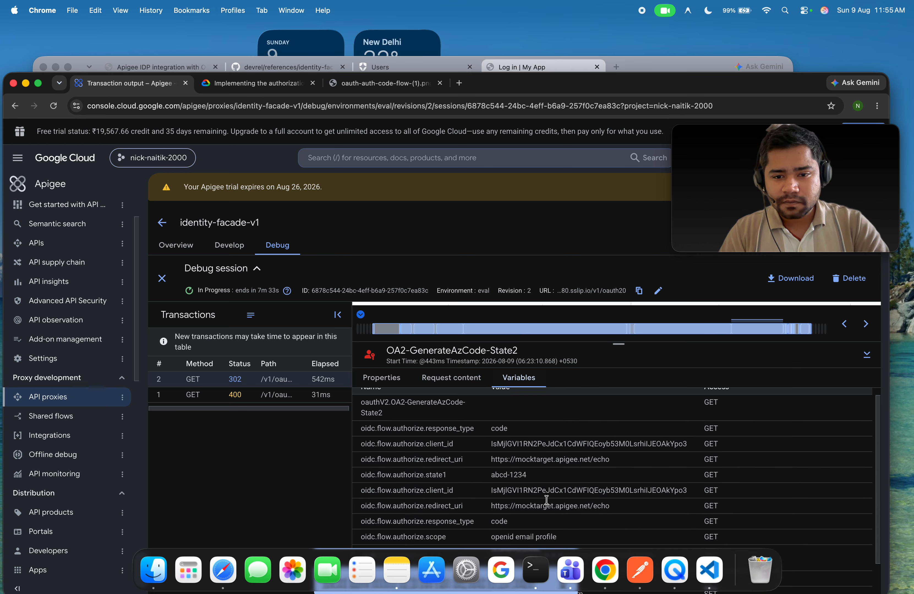
- Examine the AM-GenerateState2ForIdp policy's variables and highlight the value of oauthv2authcode.OA2-GenerateAzCode-State2.code
drag(619, 344, 606, 474)
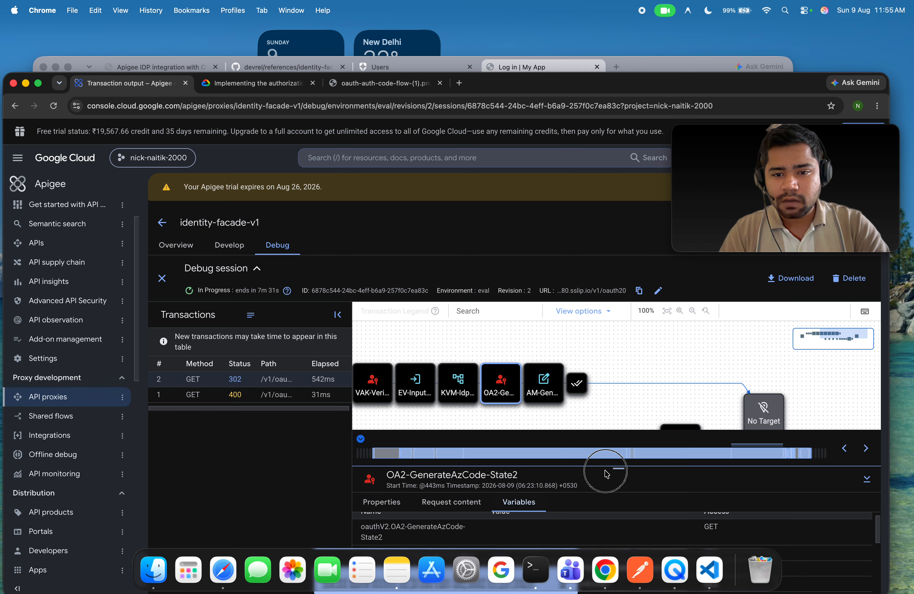
click(547, 390)
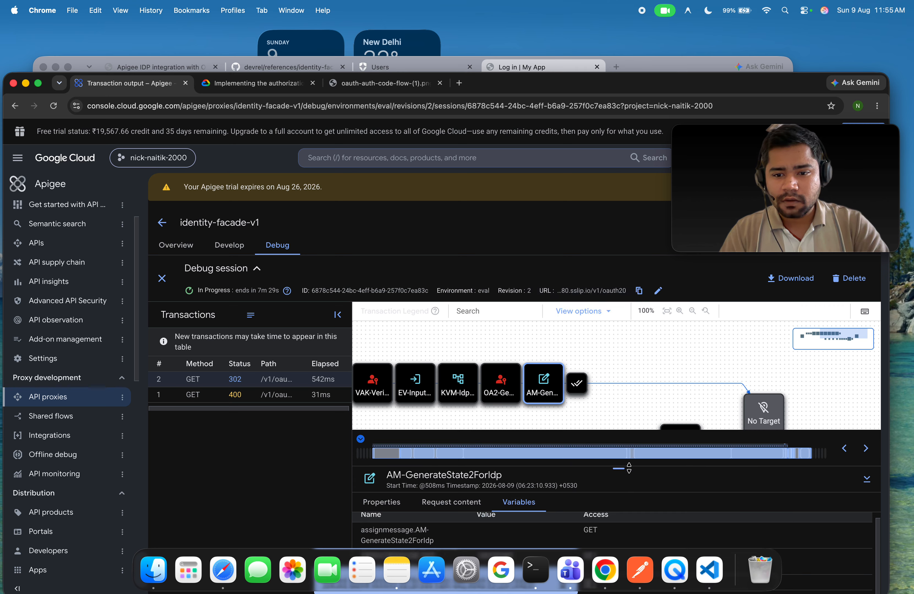
drag(629, 468, 604, 348)
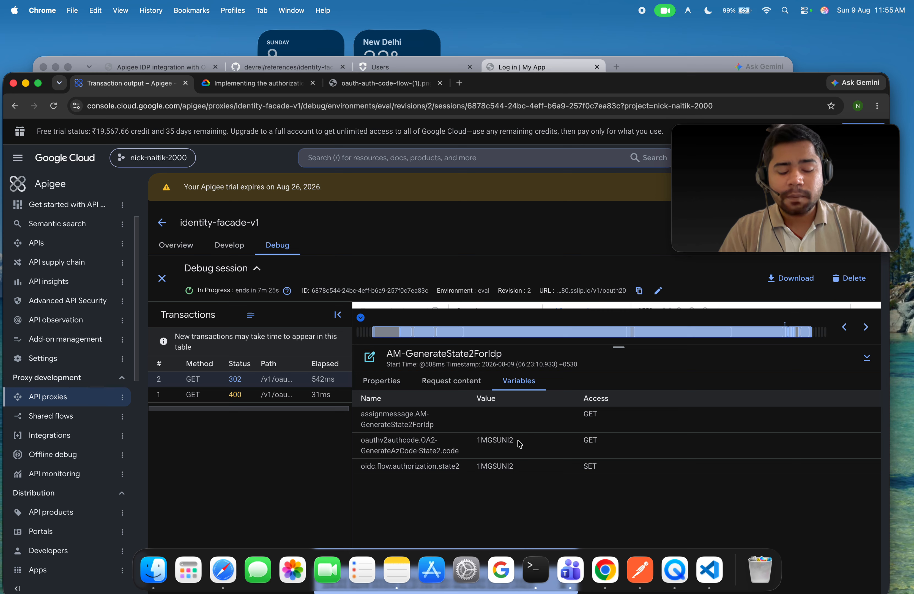
drag(519, 443, 475, 445)
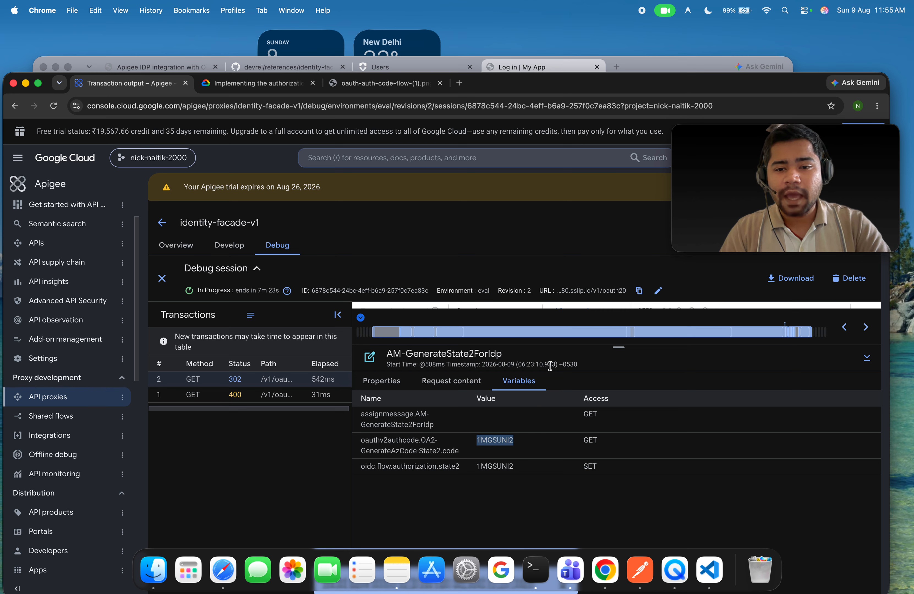
- Reopen the AM-RedirectToIdpAuth policy's variables to compare oidc.flow.authorization.state2 with the state in message.header.Location
drag(618, 347, 632, 470)
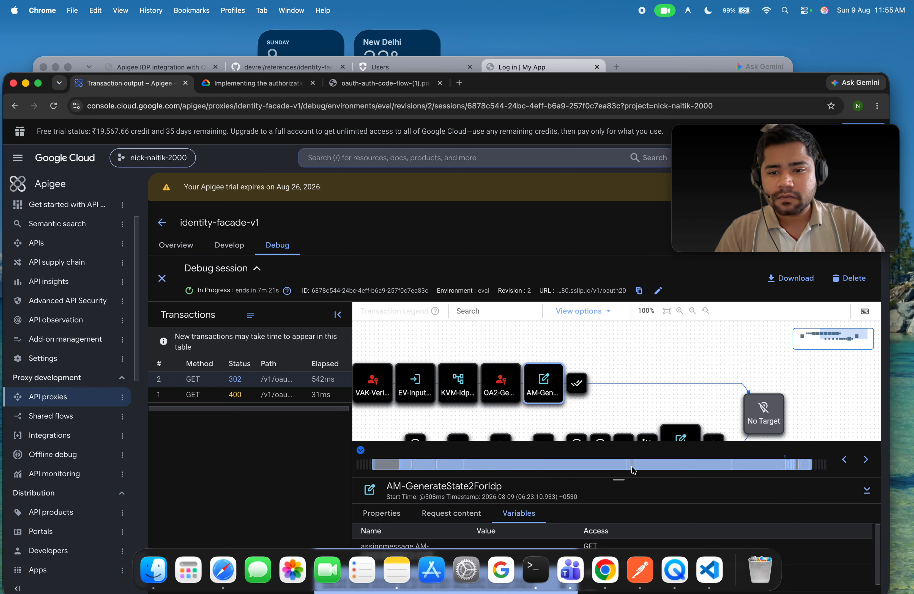
drag(708, 390, 697, 346)
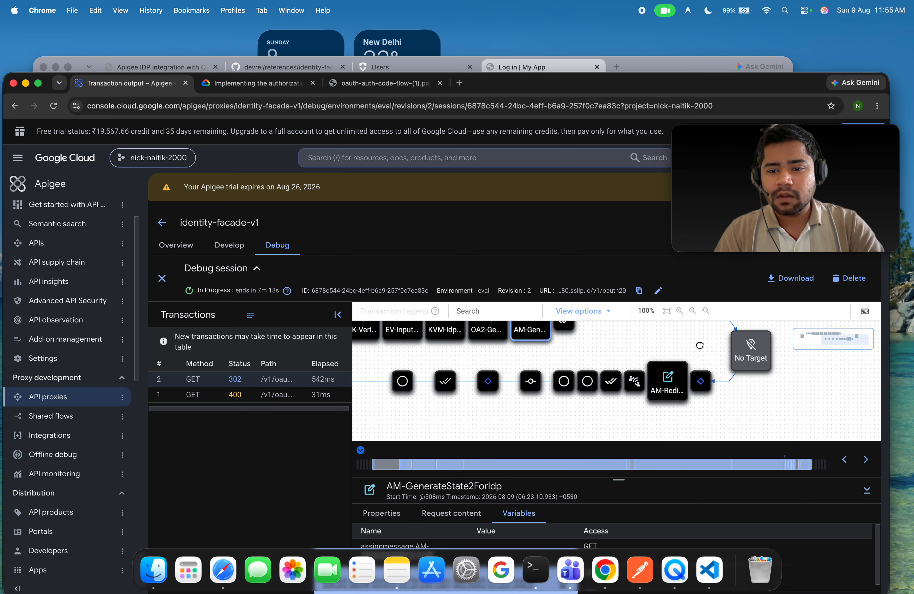
click(678, 383)
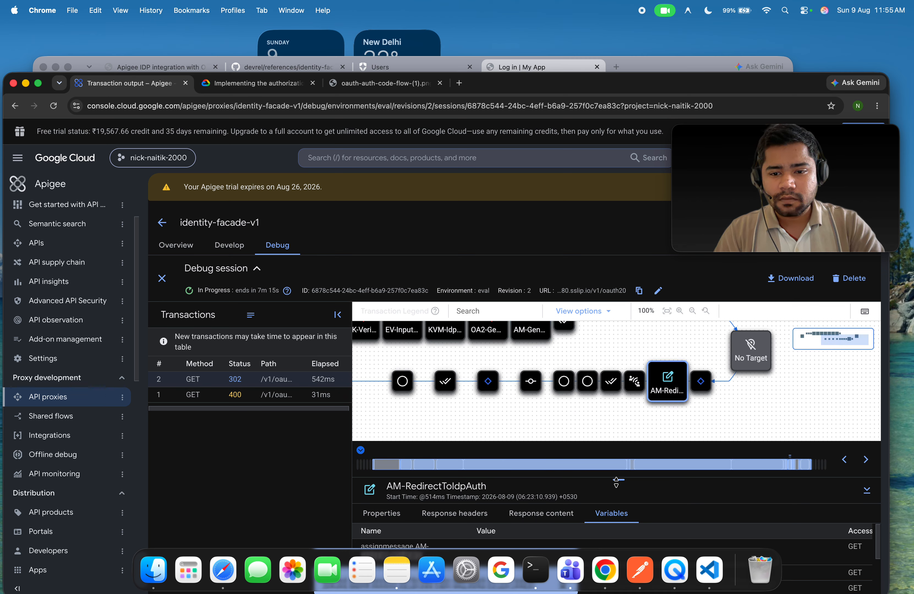
drag(616, 480, 616, 397)
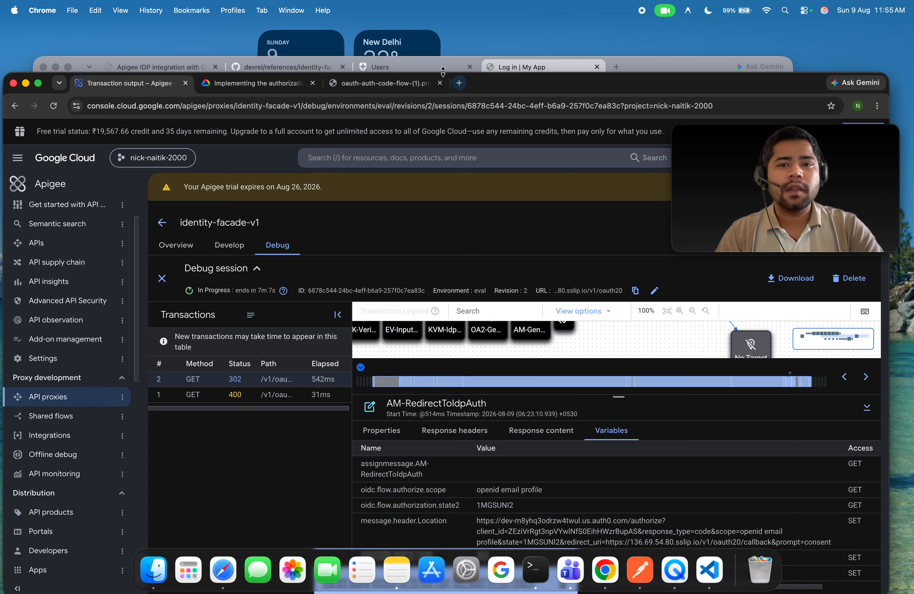
click(649, 67)
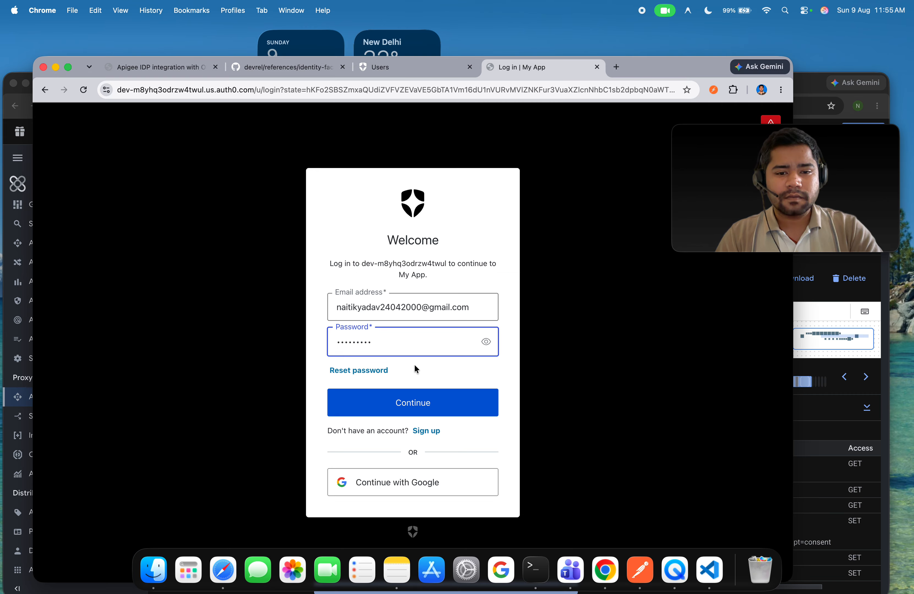
click(388, 406)
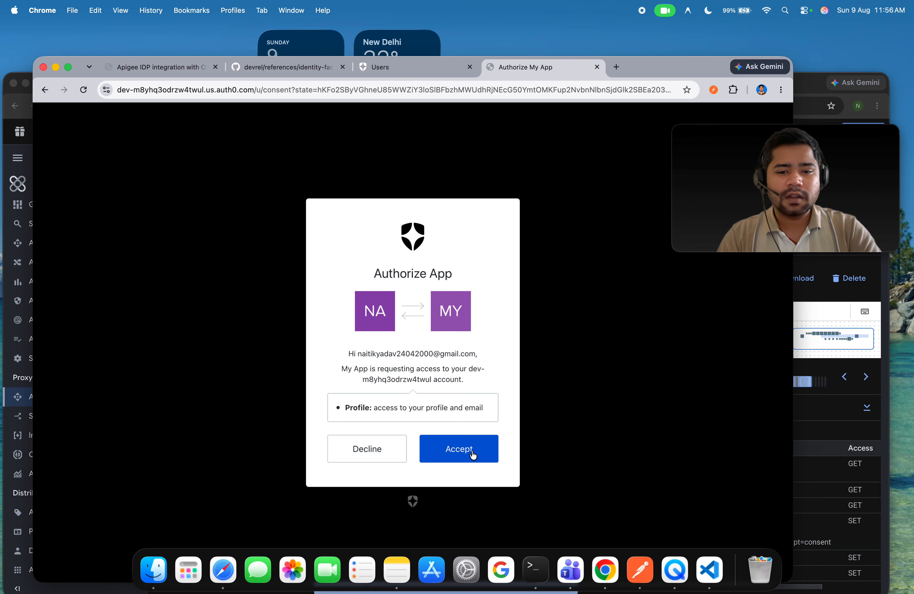
click(460, 457)
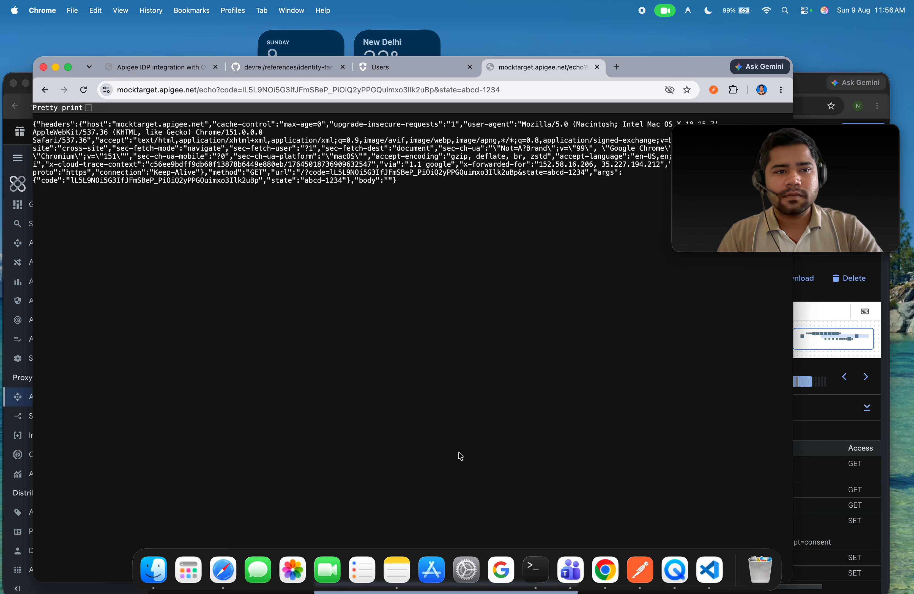
- Uncover the mocktarget echo response and highlight the authorization code in its url value
mouse_move(819, 132)
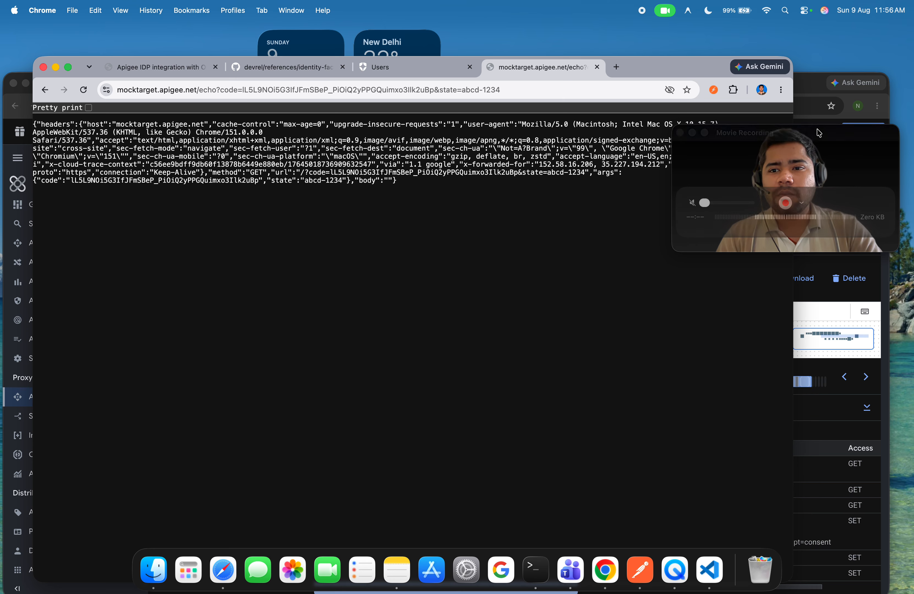
drag(818, 133, 684, 317)
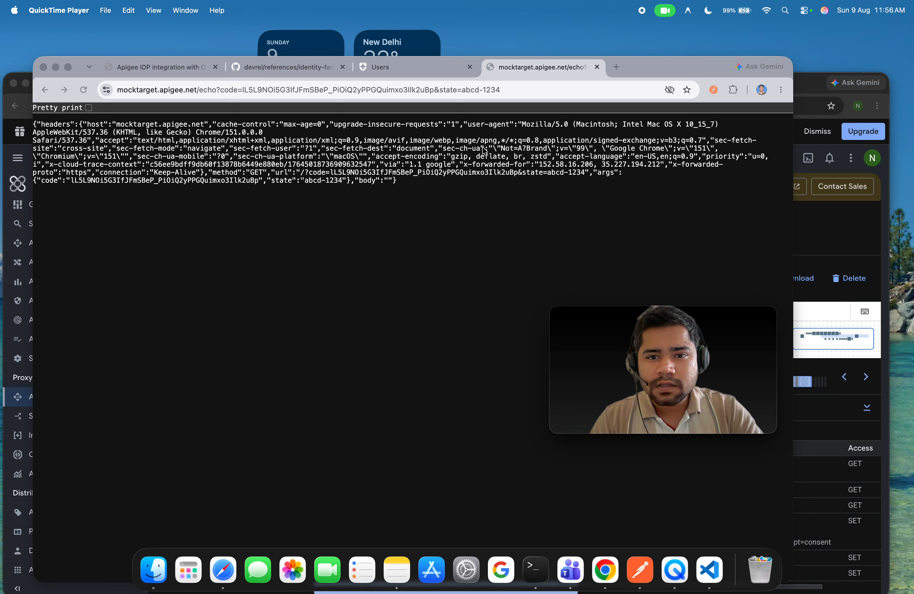
click(333, 175)
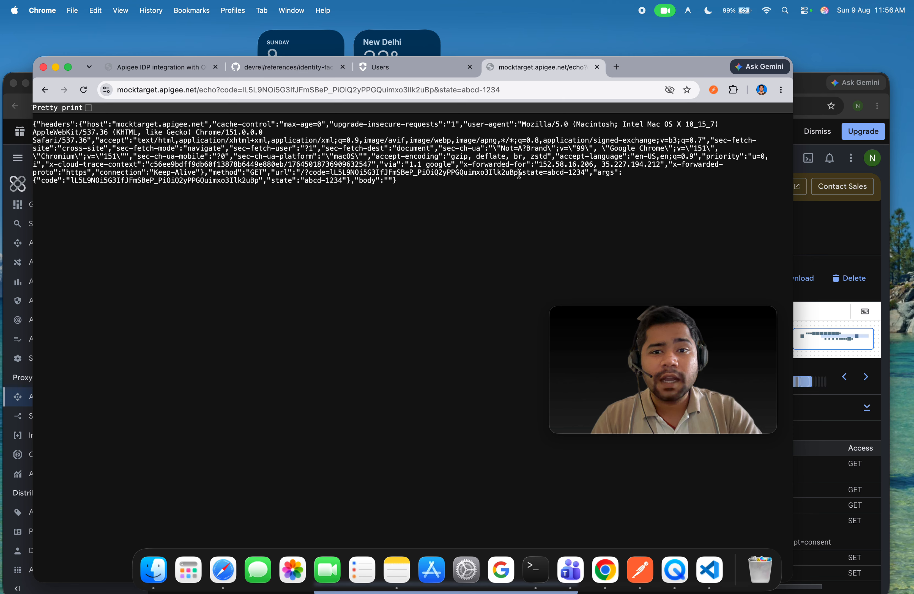
drag(518, 174, 330, 173)
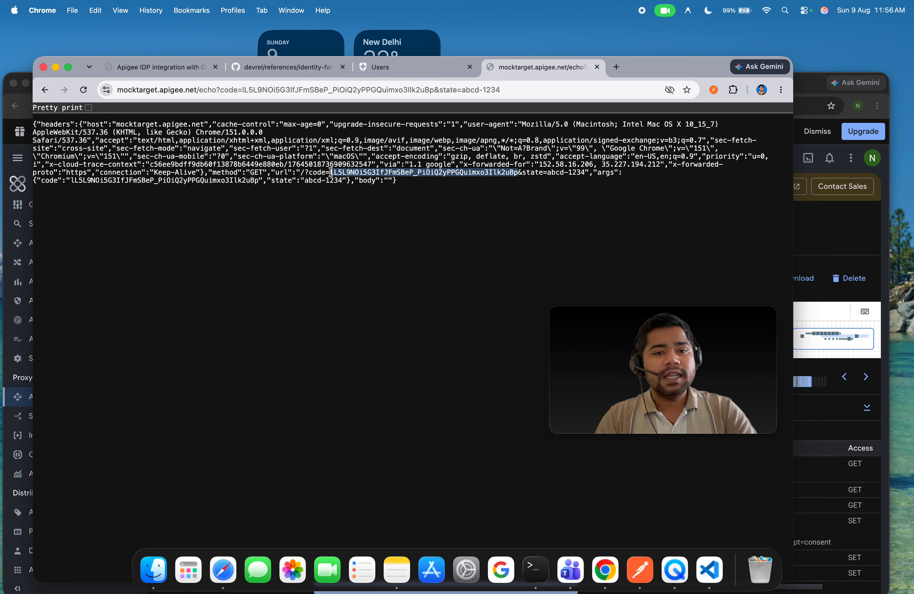
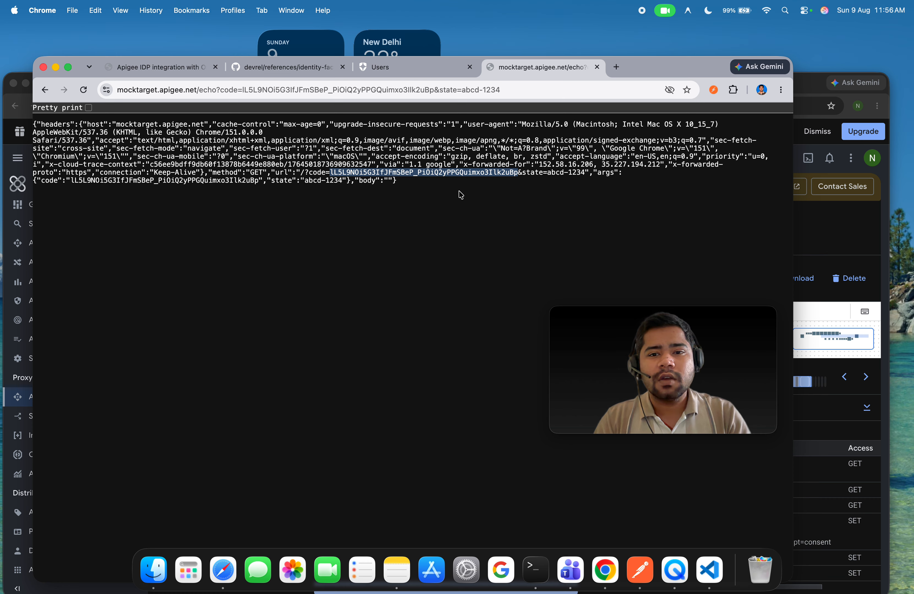
- Return to the identity-facade-v1 debug session and view the path of the newest /v1/oauth20/callback transaction
double_click(344, 172)
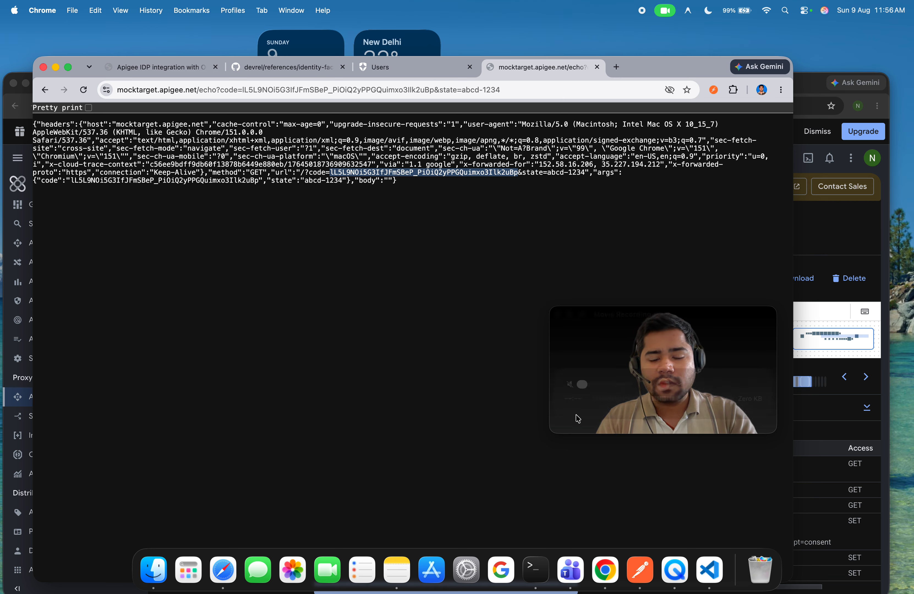
click(843, 241)
click(240, 383)
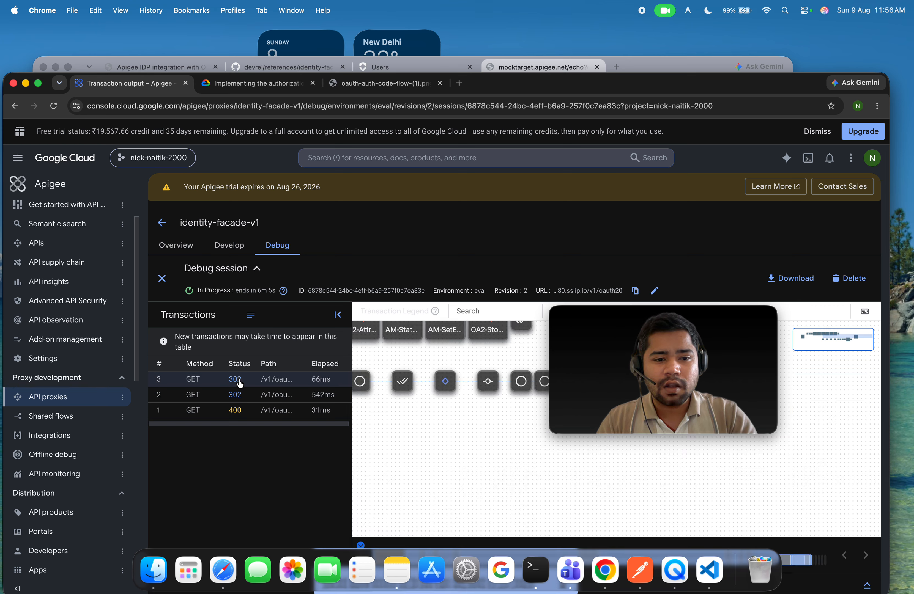
drag(682, 315, 720, 420)
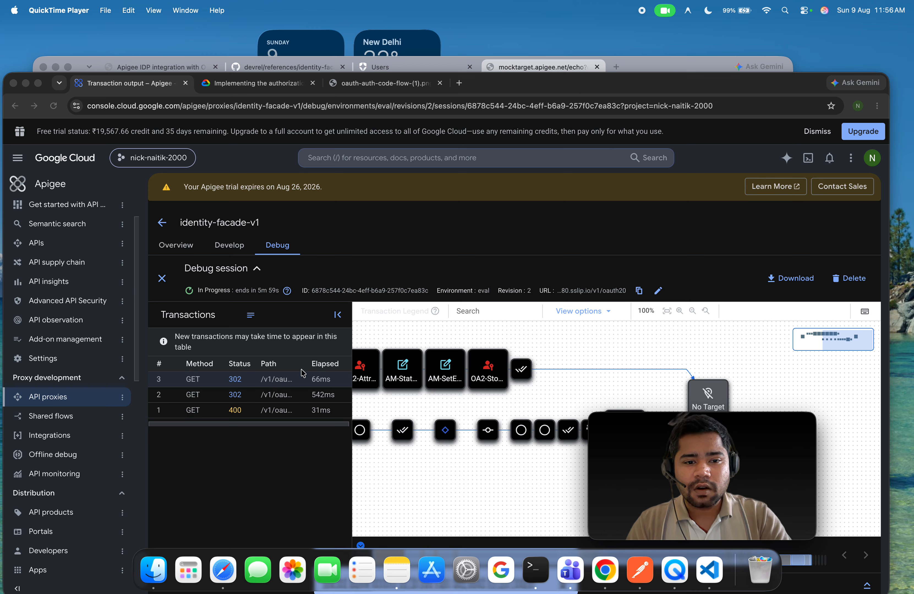
click(275, 383)
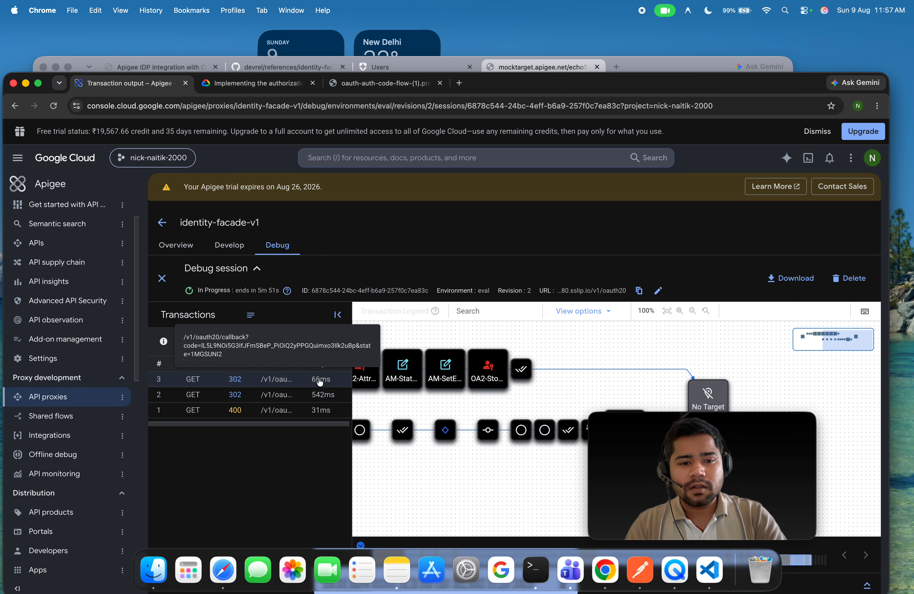
- Open the Request Received from Client stage and inspect the callback URI in its request content, resizing the details pane
drag(402, 502, 696, 502)
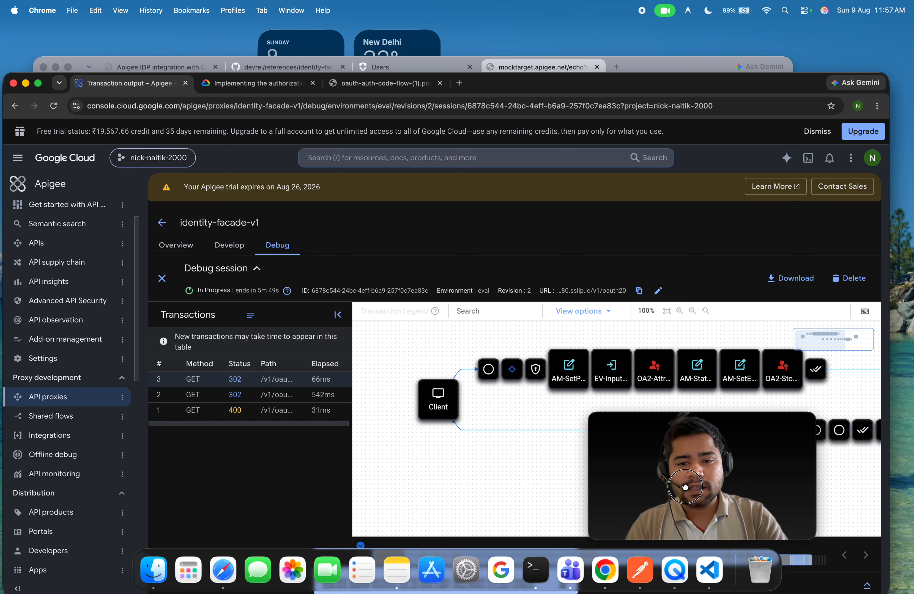
click(489, 369)
drag(731, 434, 710, 248)
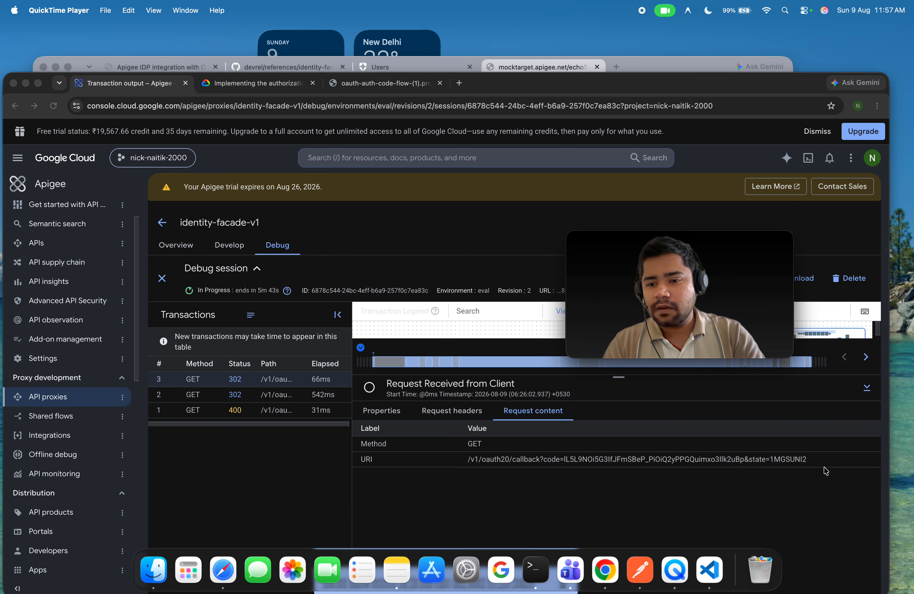
click(815, 463)
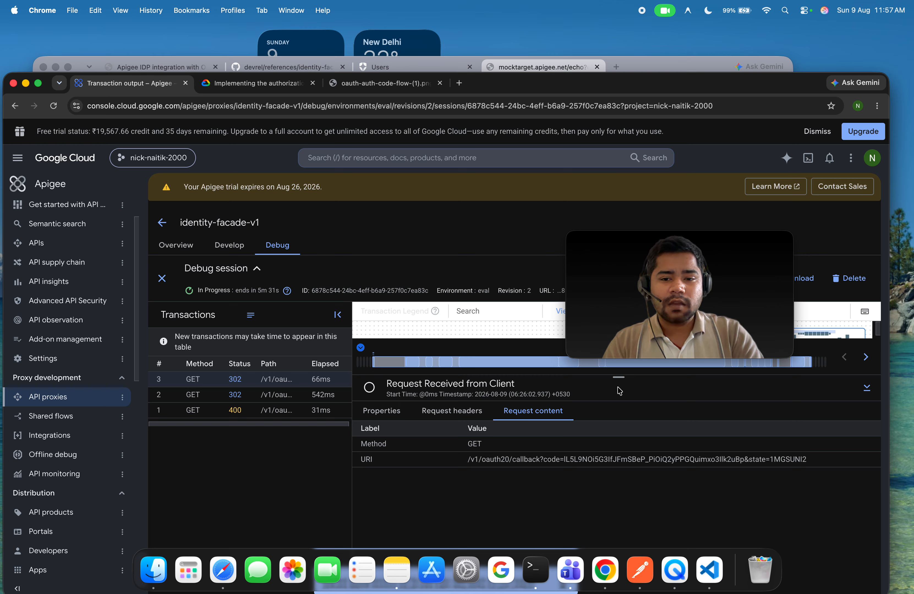
drag(617, 379, 615, 444)
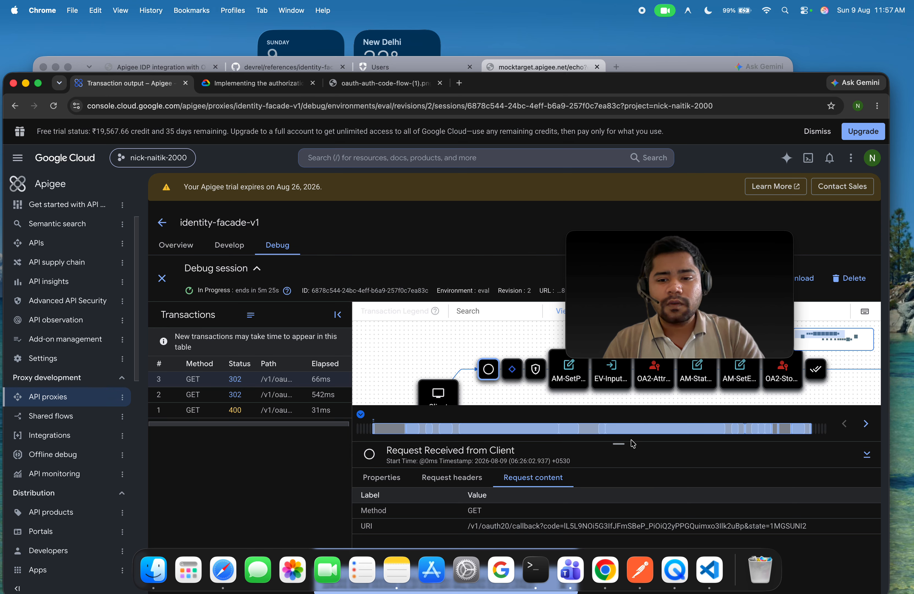
drag(618, 443, 621, 414)
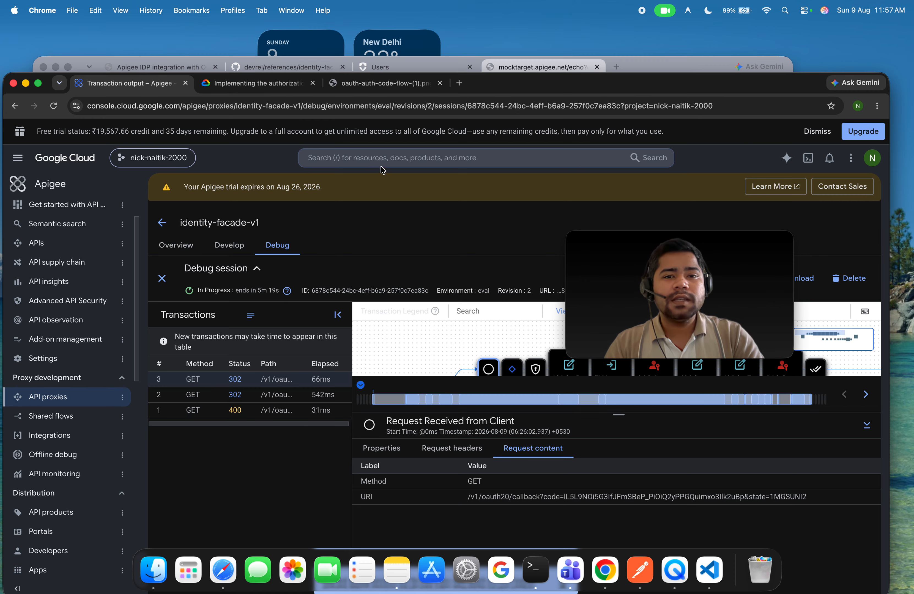
- Revisit the mocktarget echo response, then switch to Postman and inspect the client_id in the GET JWKS VIA PSC NEG LB Token request URL
click(409, 72)
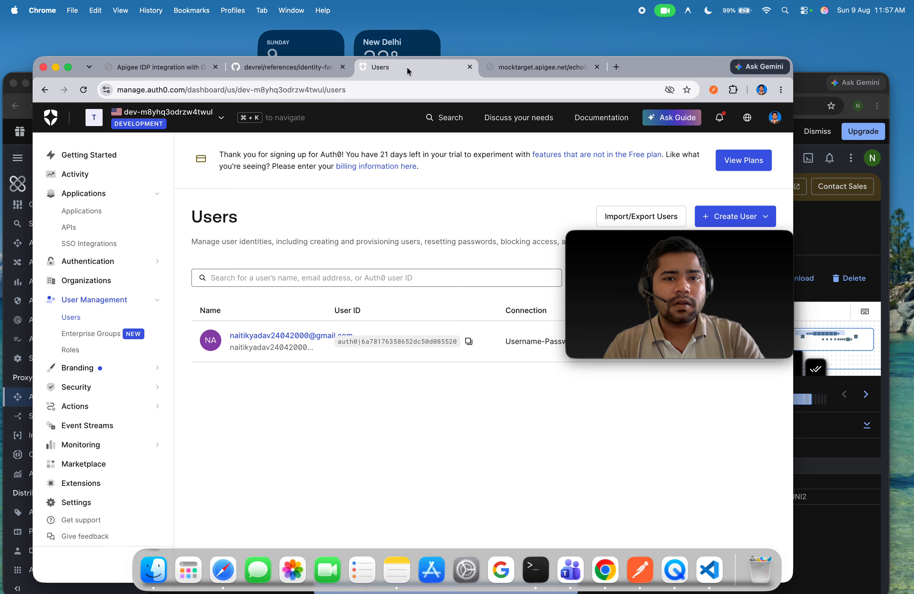
click(536, 71)
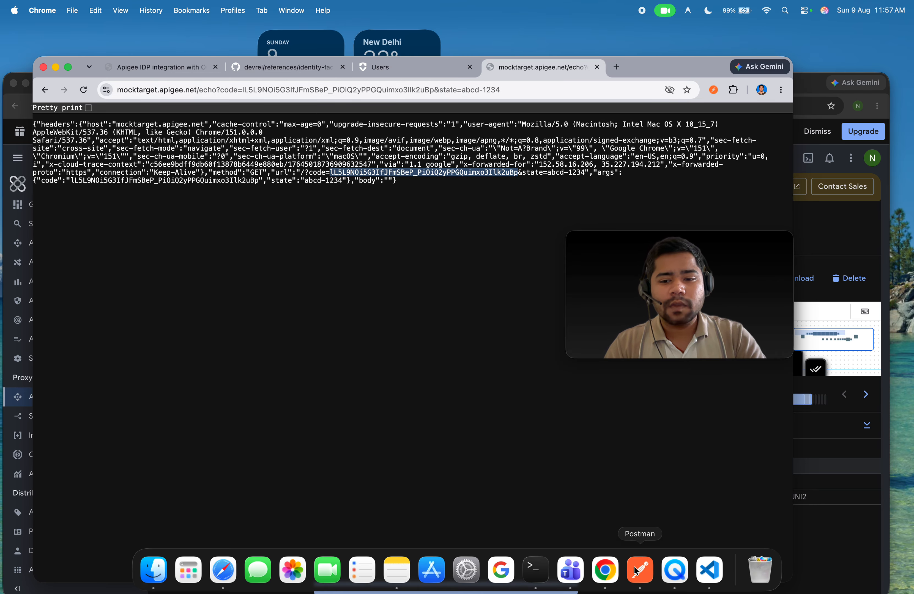
click(639, 570)
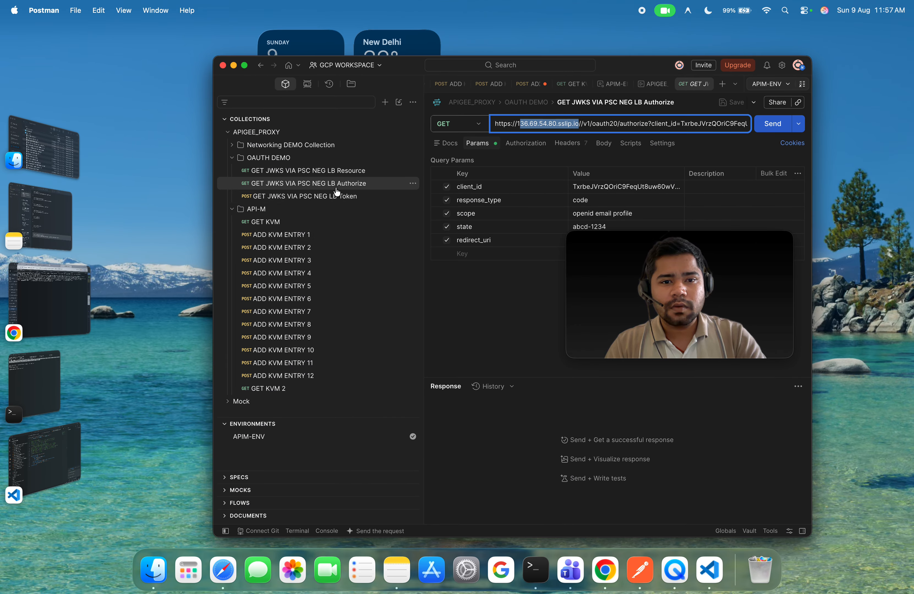
click(334, 197)
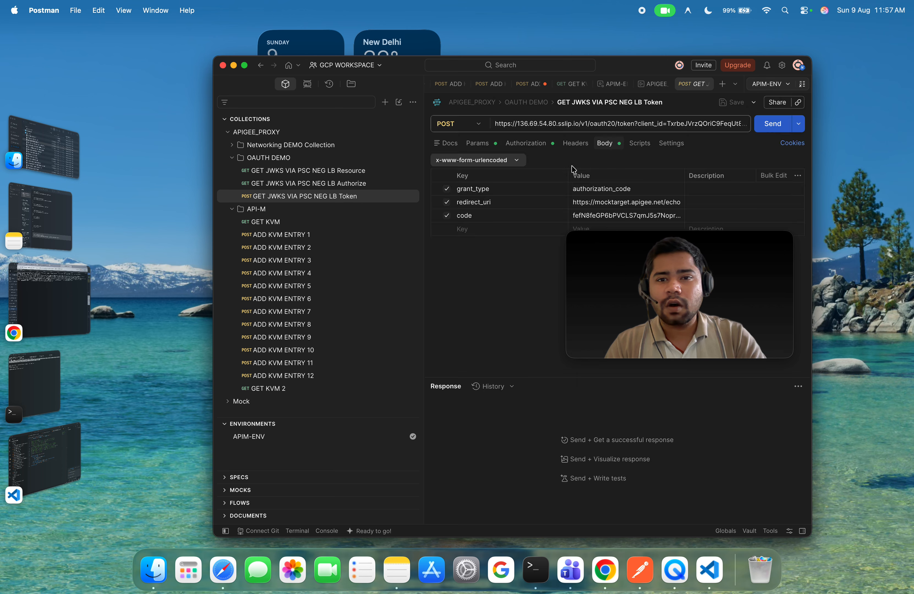
click(605, 124)
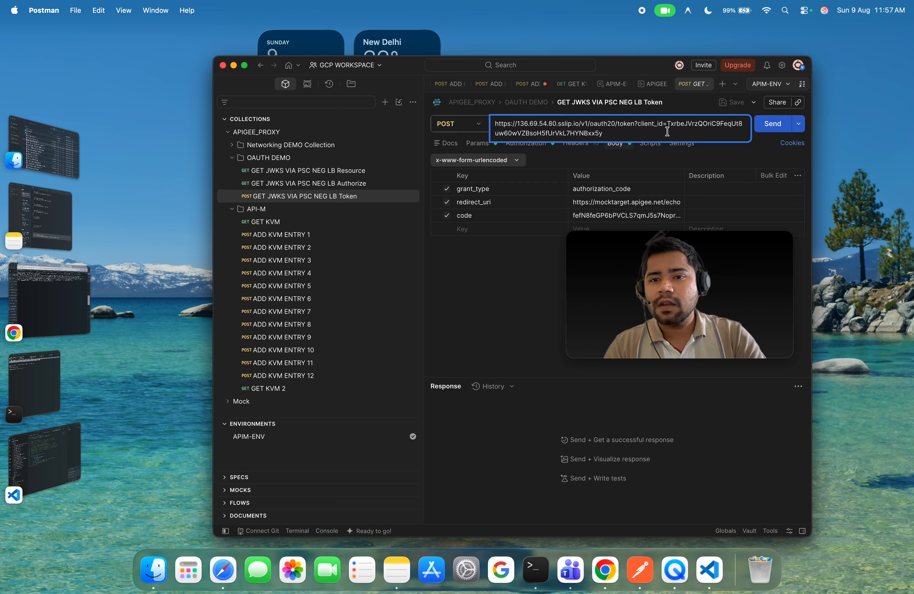
mouse_move(668, 123)
mouse_down()
mouse_move(730, 124)
mouse_move(658, 134)
mouse_up()
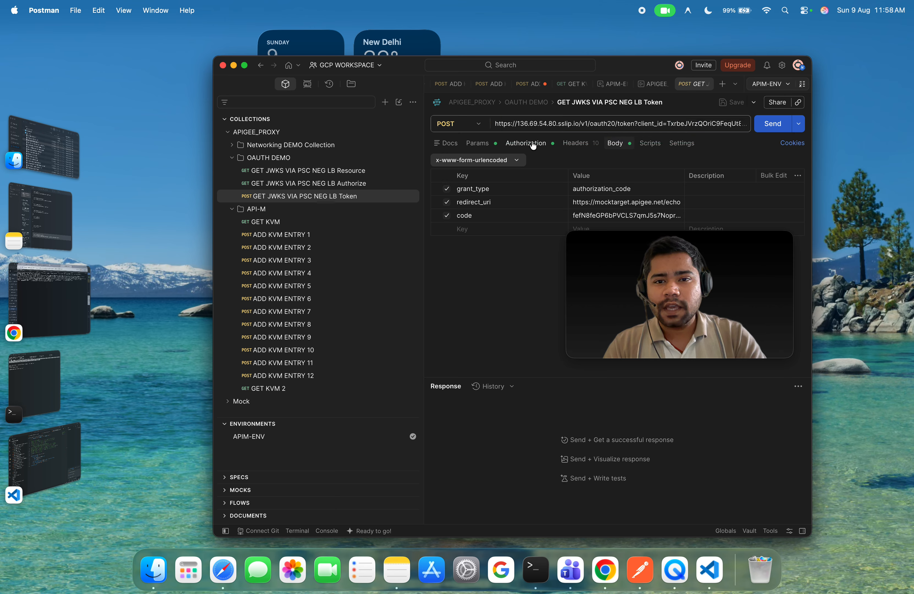
- Clear the username and password from the token request's Basic Auth settings
click(531, 145)
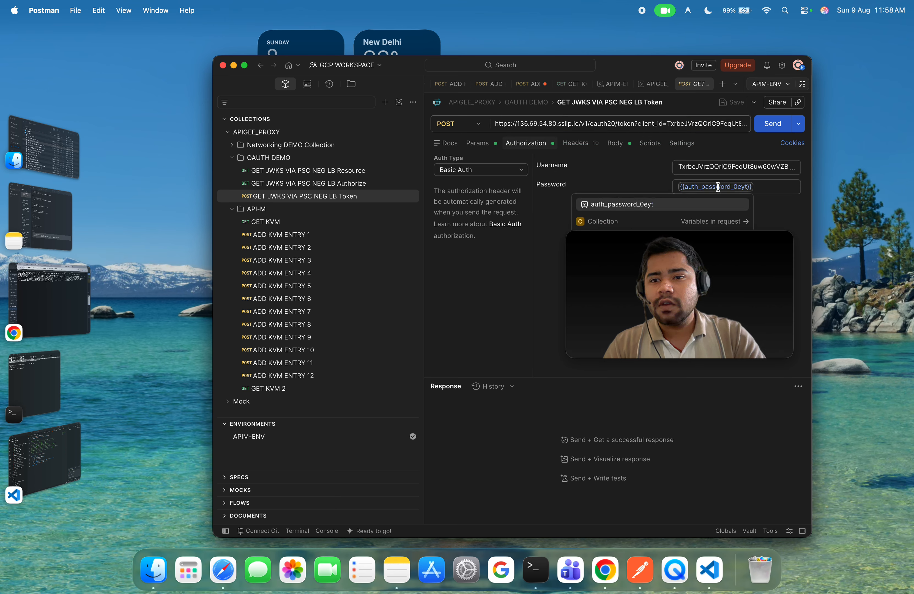
drag(758, 187, 637, 187)
key(BackSpace)
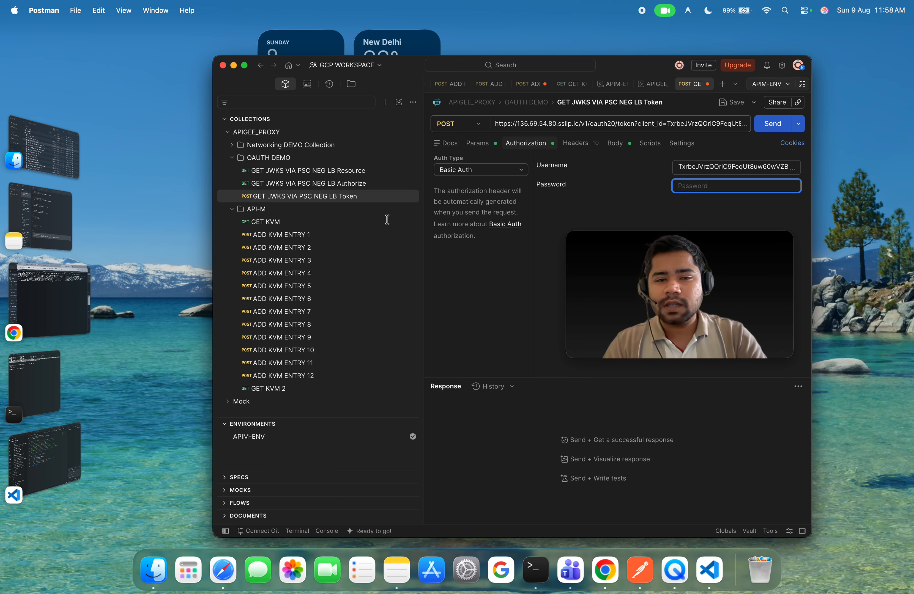
triple_click(707, 163)
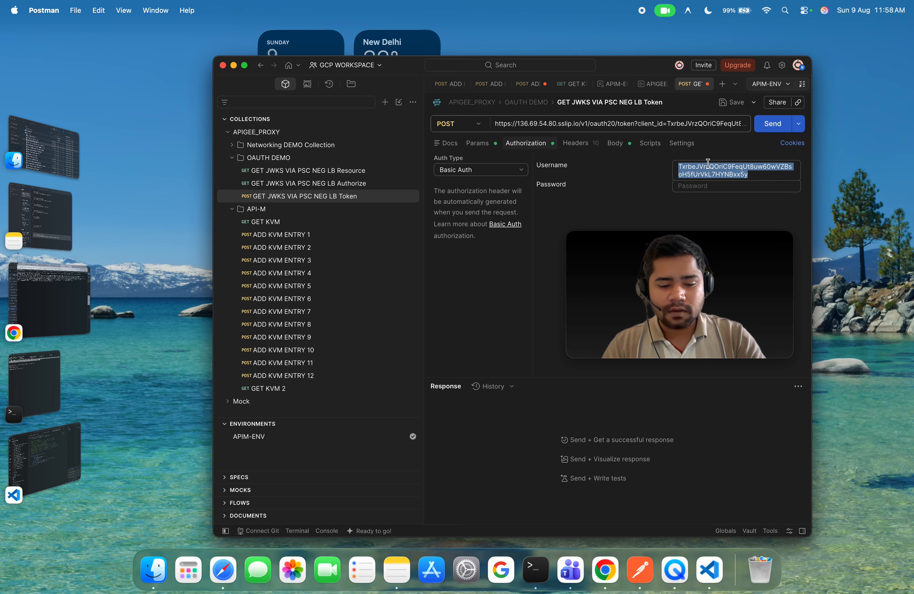
key(BackSpace)
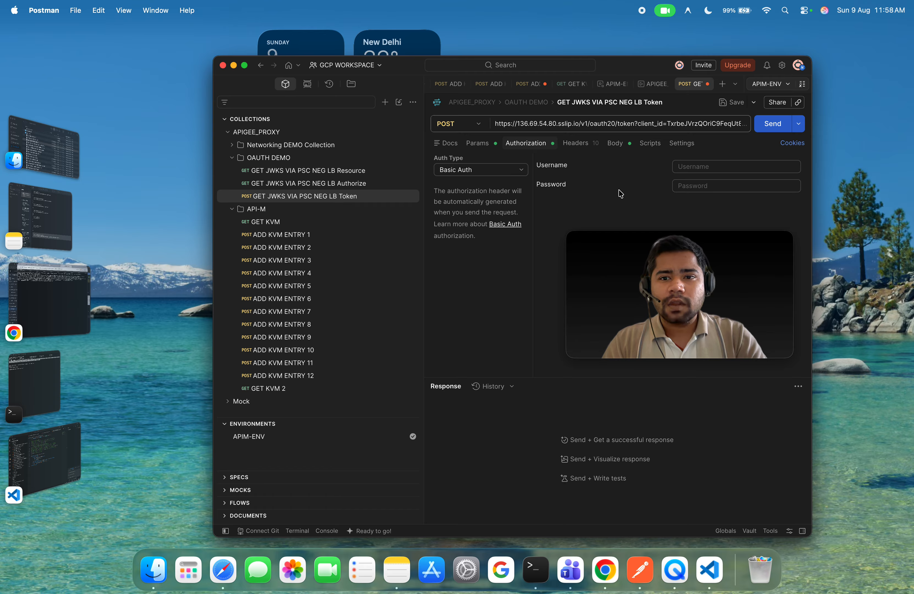
- Switch to Chrome and open Apigee's Apps page in a new tab from the debug session
click(606, 571)
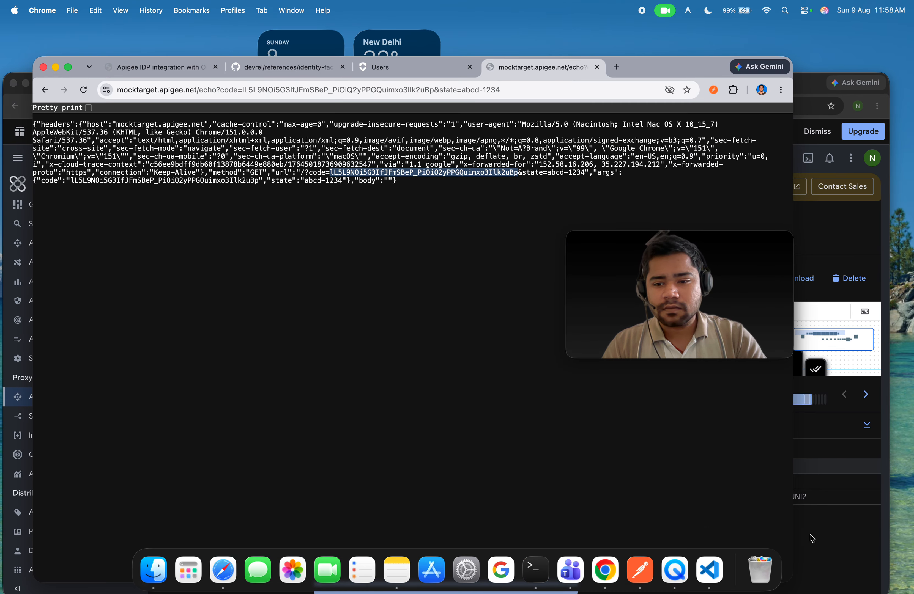
click(822, 540)
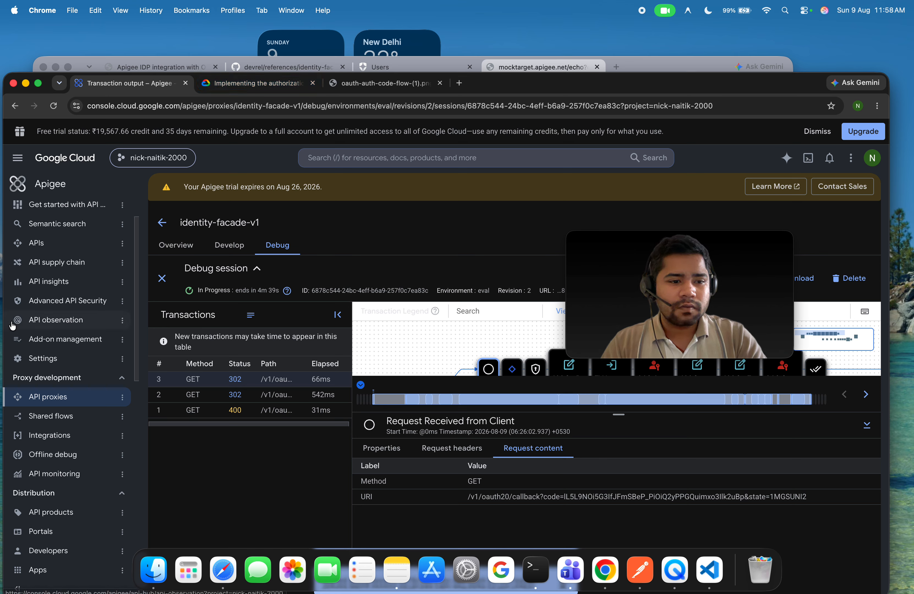
scroll(49, 477, down, 1)
right_click(46, 545)
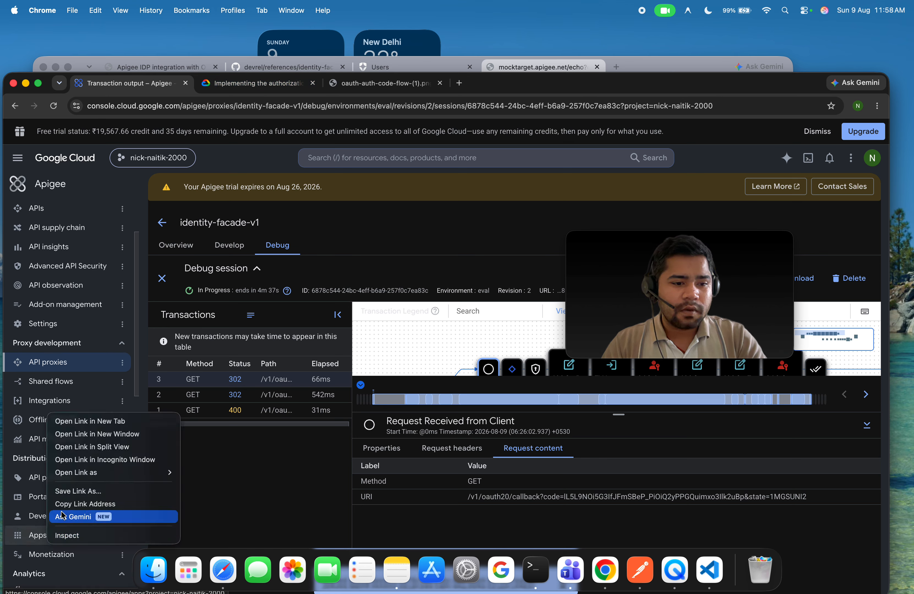
click(103, 427)
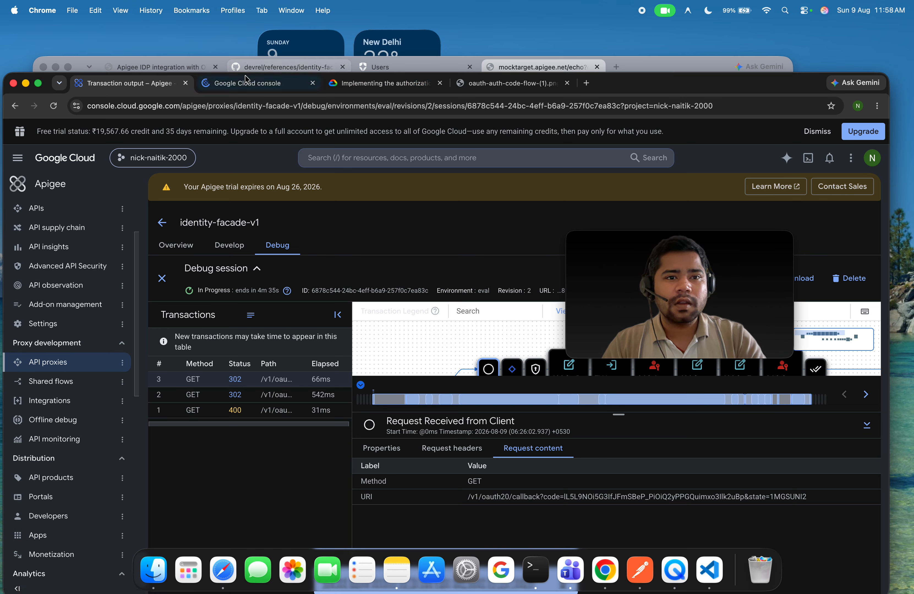
click(241, 86)
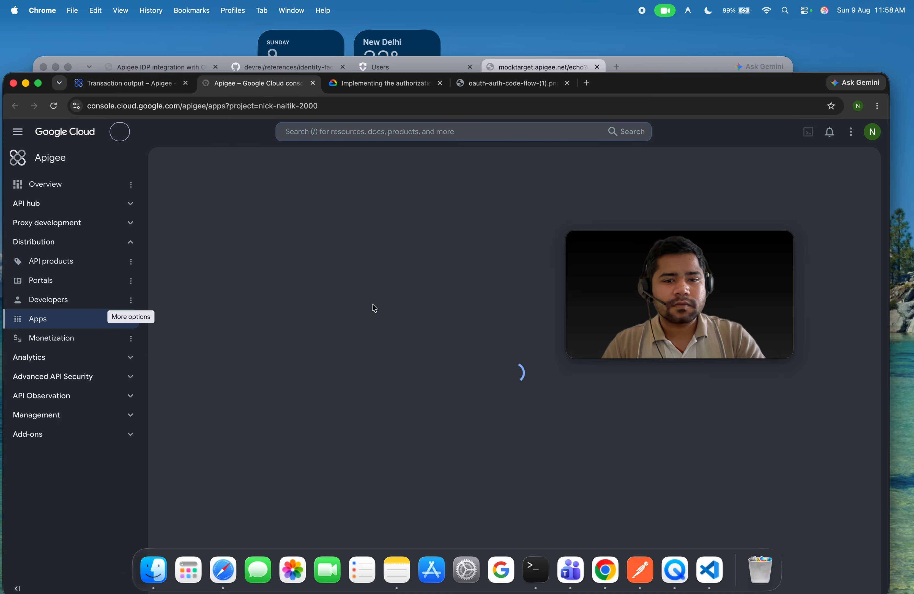
- Open the details of MOCK-APIGEE-APP and bring its credentials into view
drag(729, 239, 836, 29)
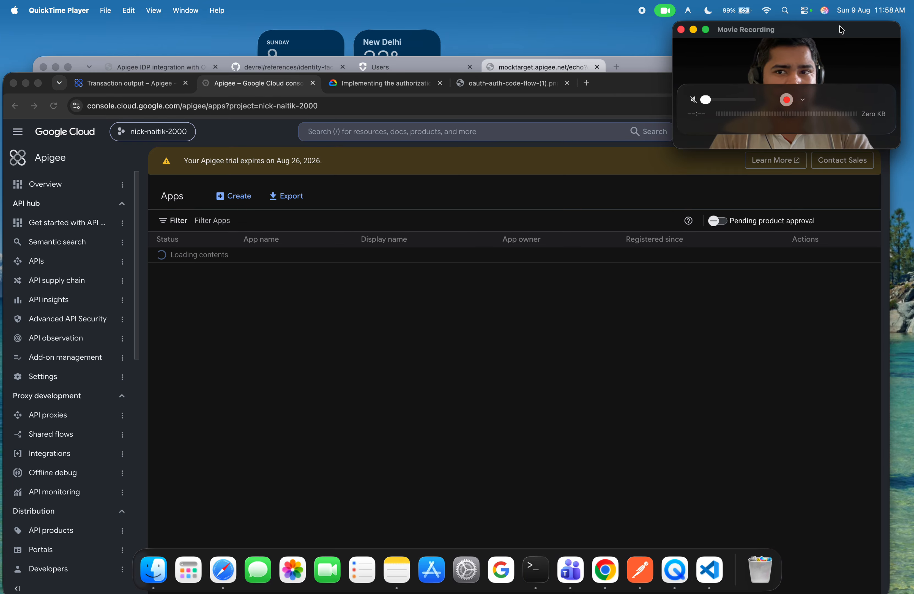
click(284, 256)
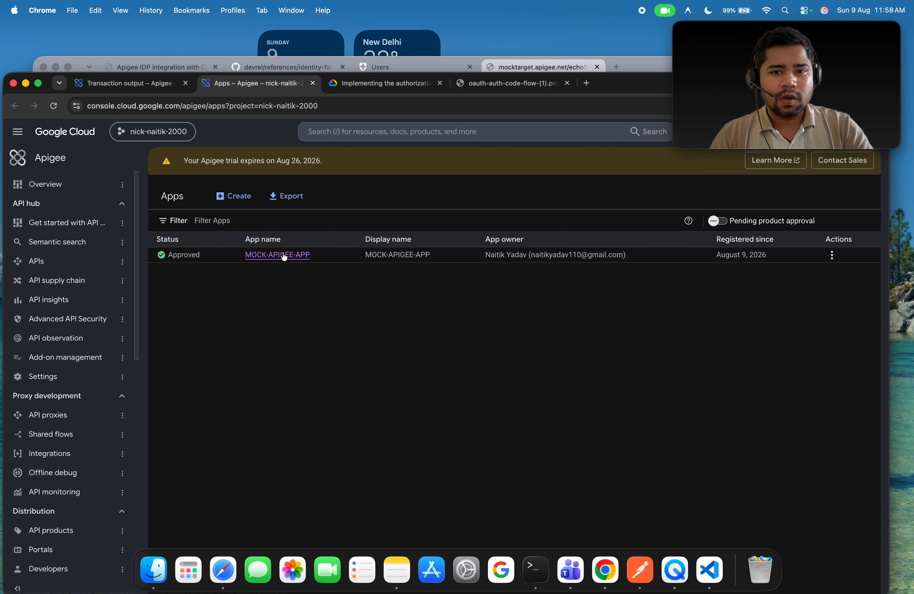
click(284, 256)
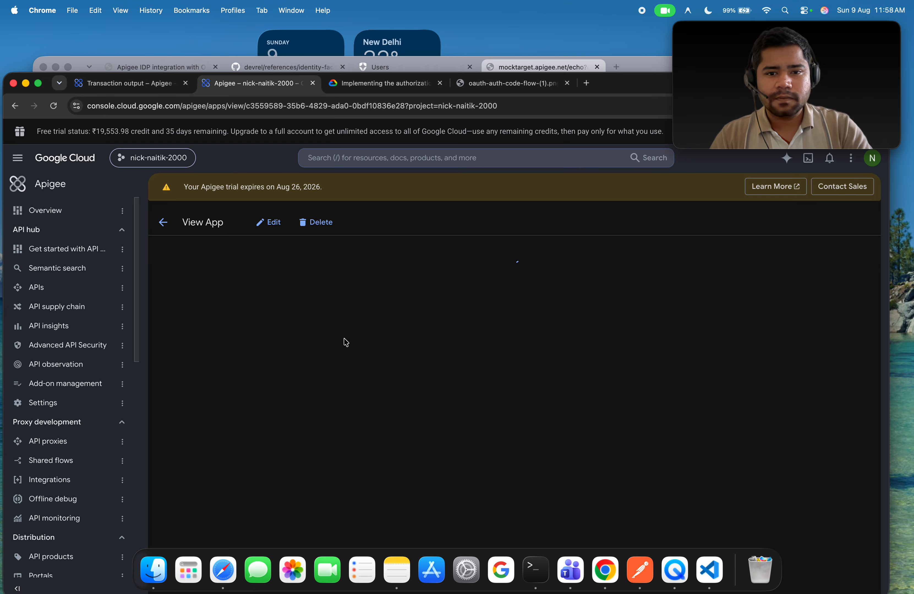
scroll(407, 360, down, 1)
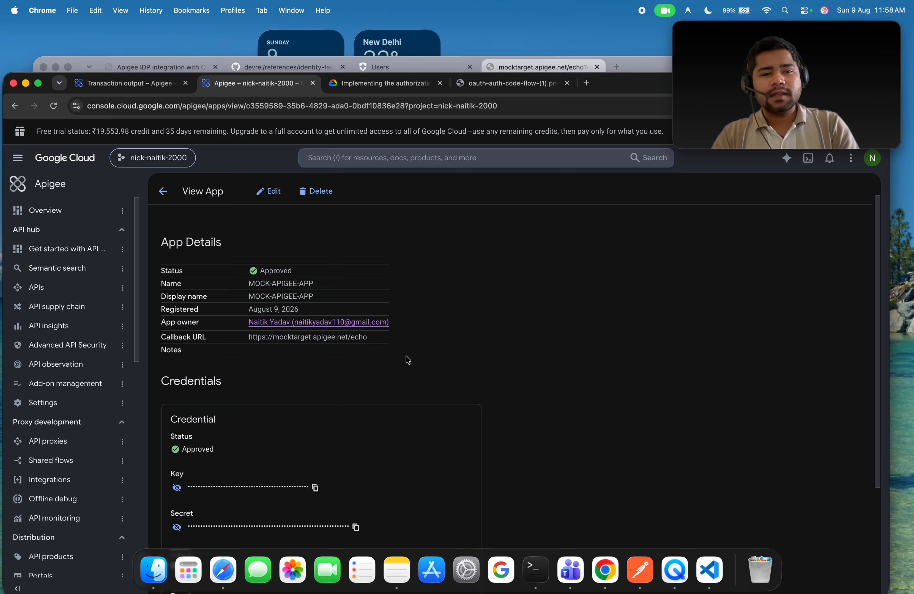
- Examine the token exchange in the 3-Legged OAuth via Apigee flow diagram of the authorization code documentation
click(373, 85)
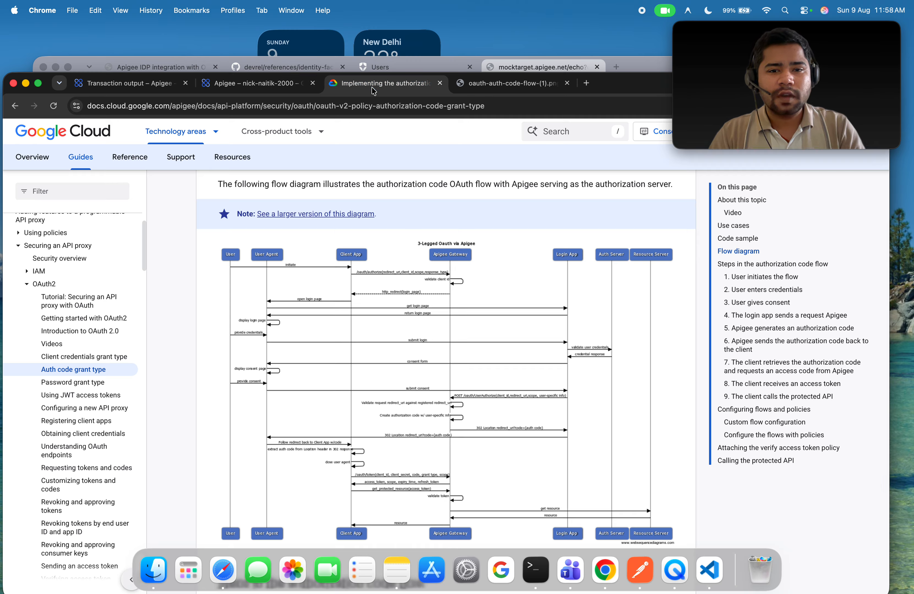
scroll(431, 429, down, 2)
scroll(364, 399, up, 3)
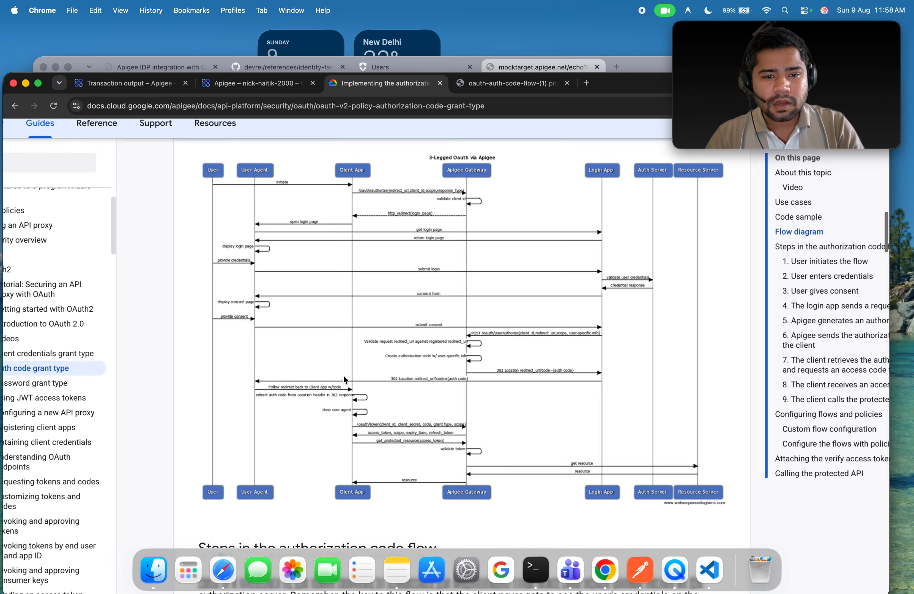
scroll(364, 400, up, 2)
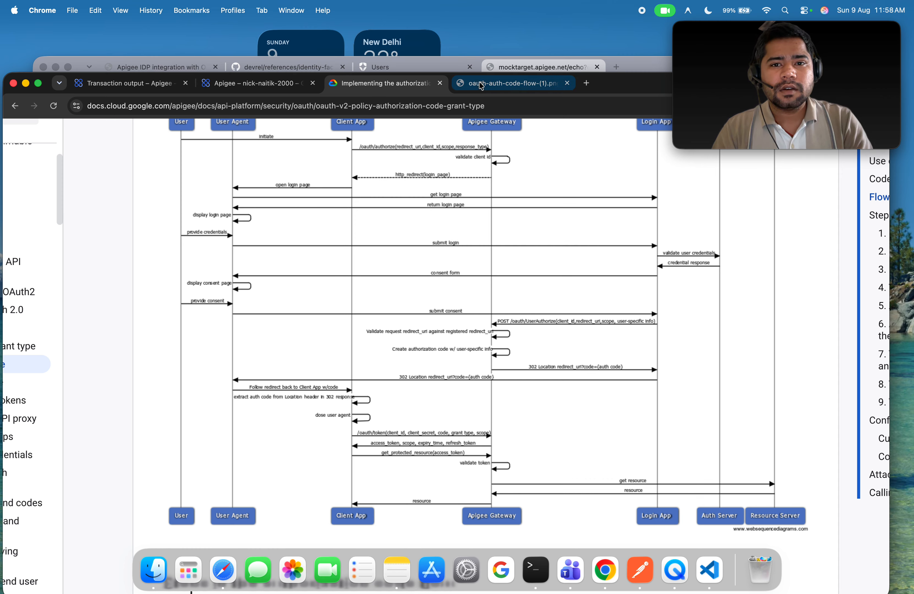
- Reveal and copy the credential key of MOCK-APIGEE-APP, and switch back to the token request in Postman
click(271, 90)
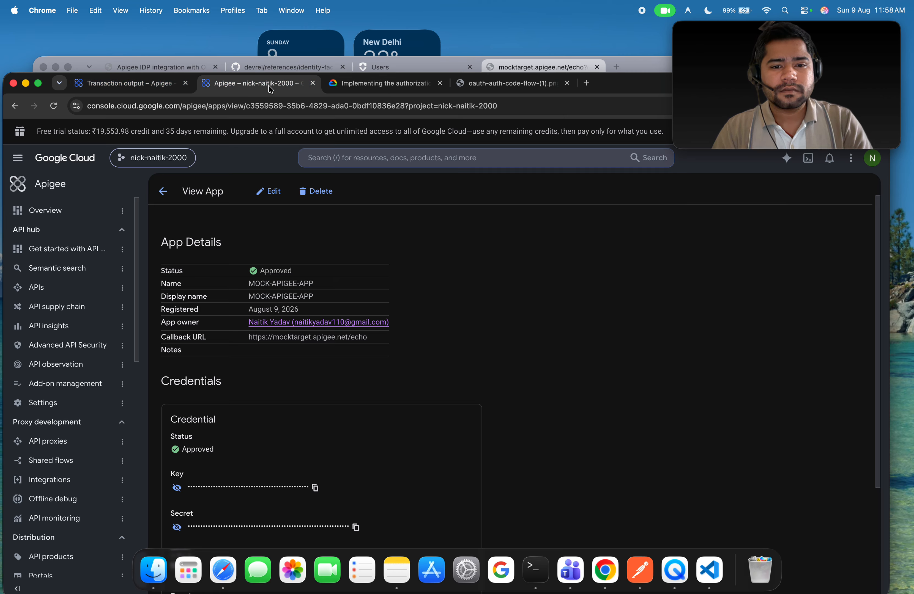
scroll(329, 404, down, 3)
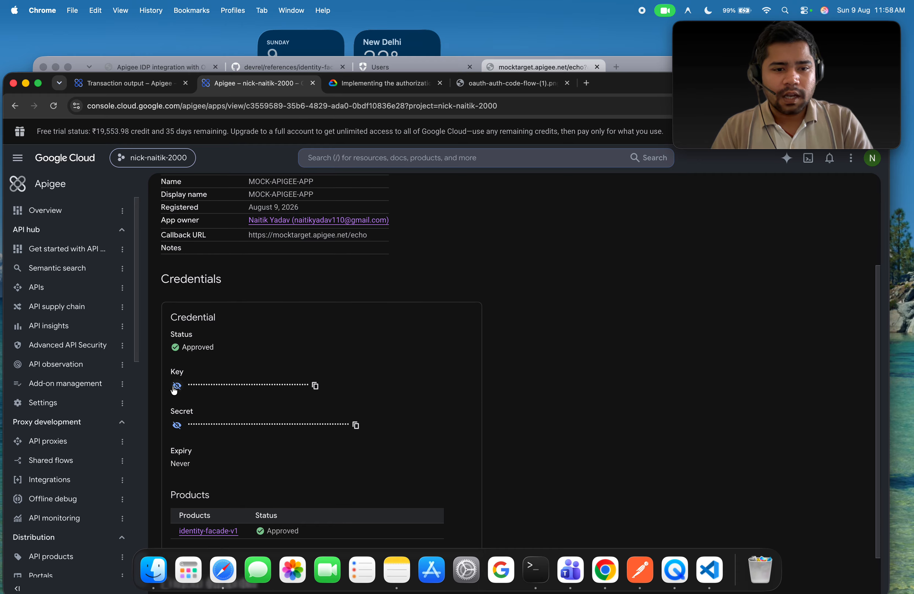
click(174, 390)
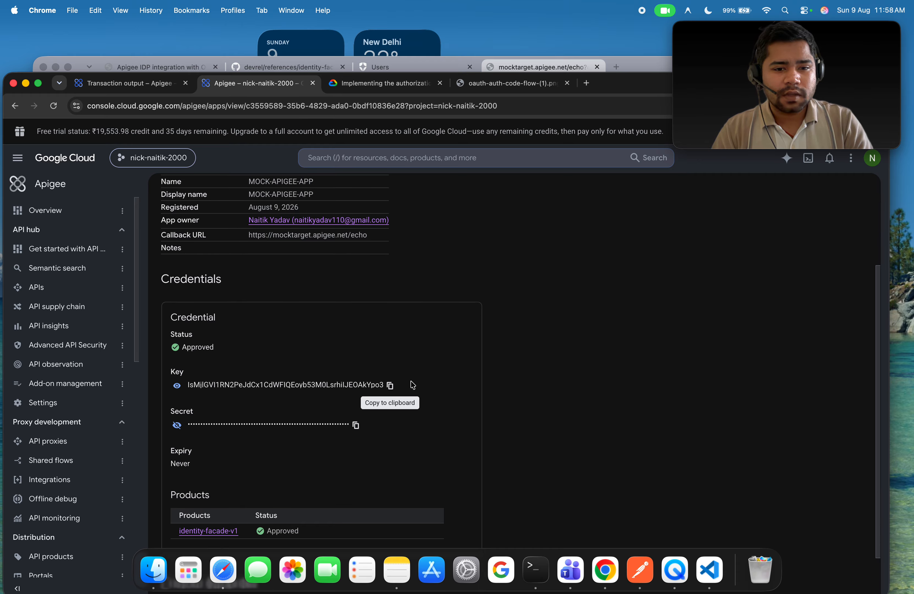
click(390, 385)
click(640, 570)
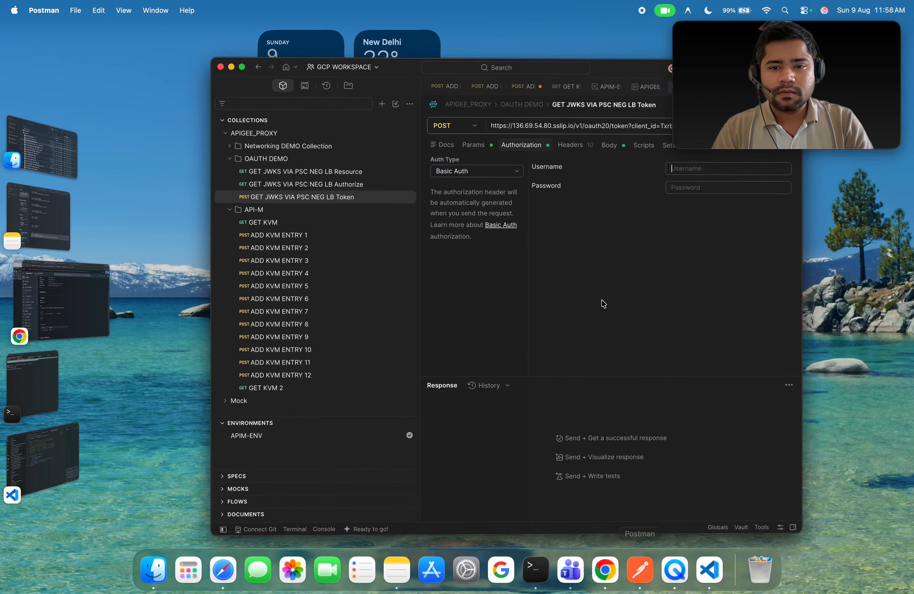
- Fill the token request's Basic Auth username and password with the key and secret of MOCK-APIGEE-APP from Chrome
key(super+v)
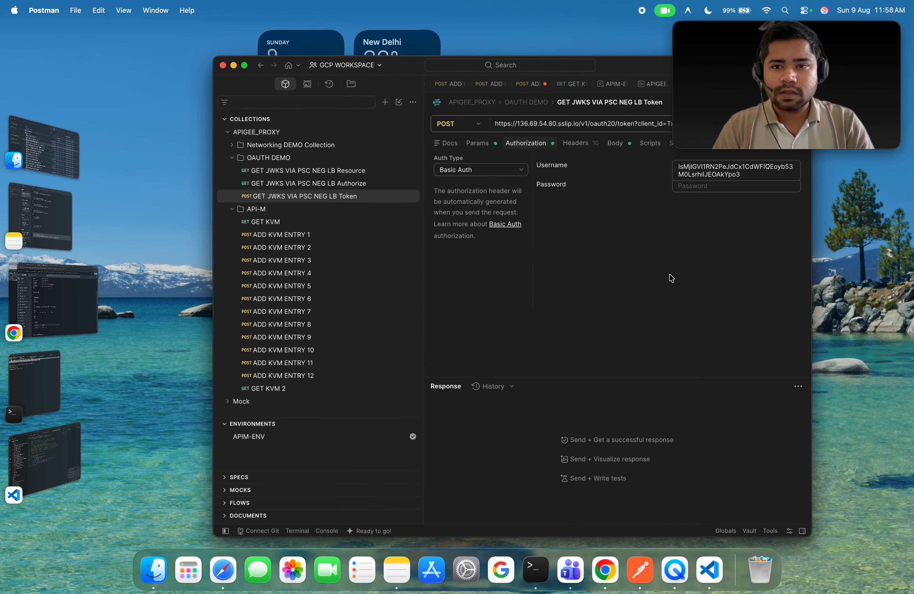
click(698, 189)
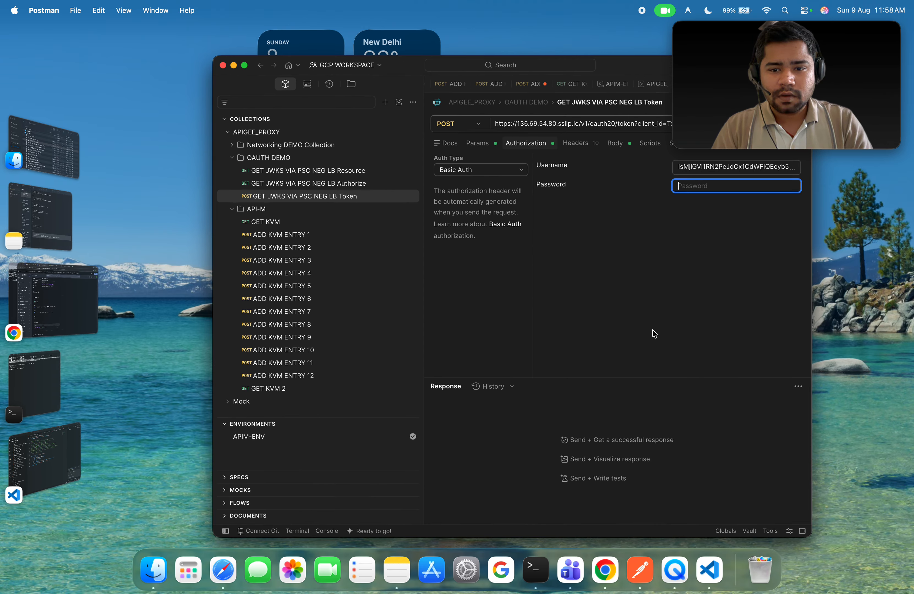
click(605, 570)
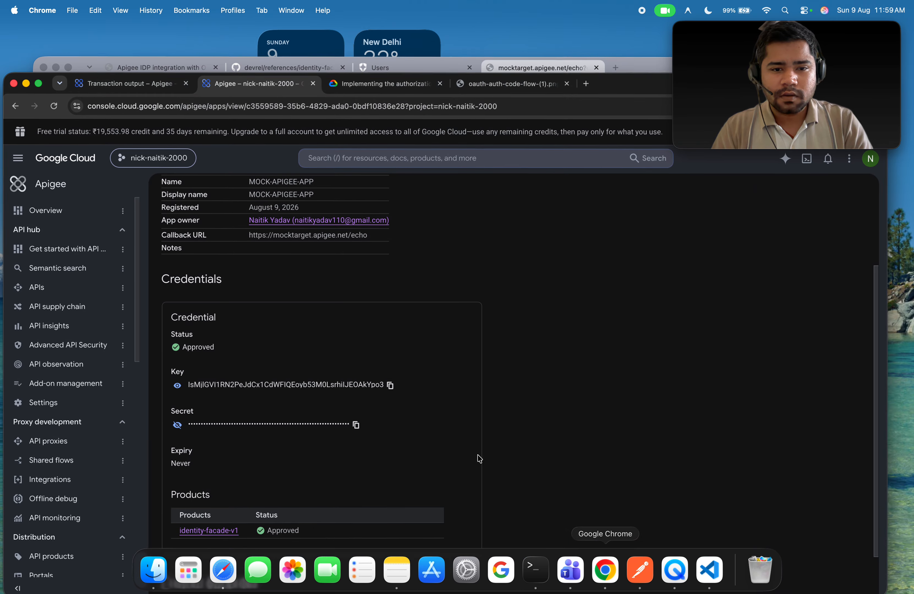
click(355, 425)
click(634, 561)
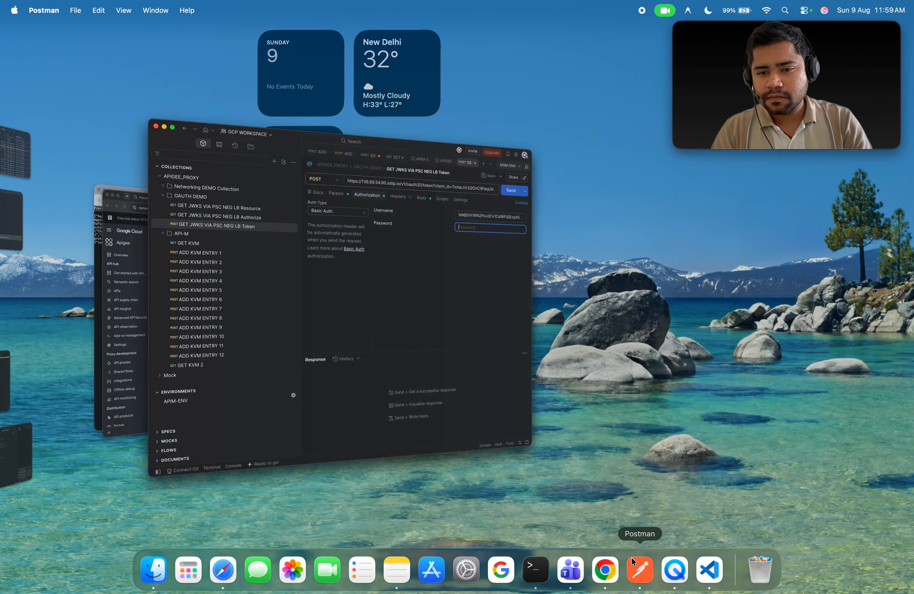
key(super+v)
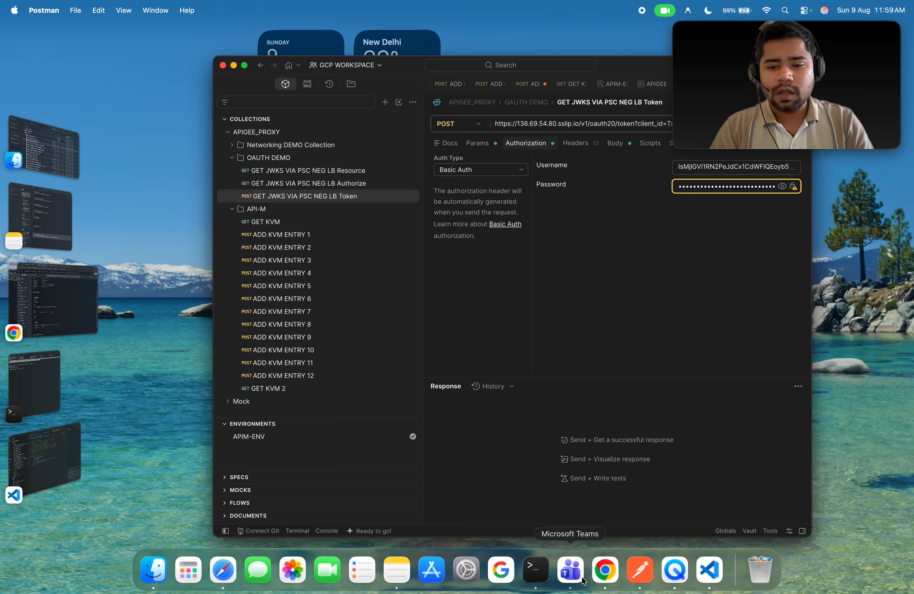
- Copy the key of MOCK-APIGEE-APP in Chrome, and return to Postman with its window moved clear of the webcam overlay
click(604, 570)
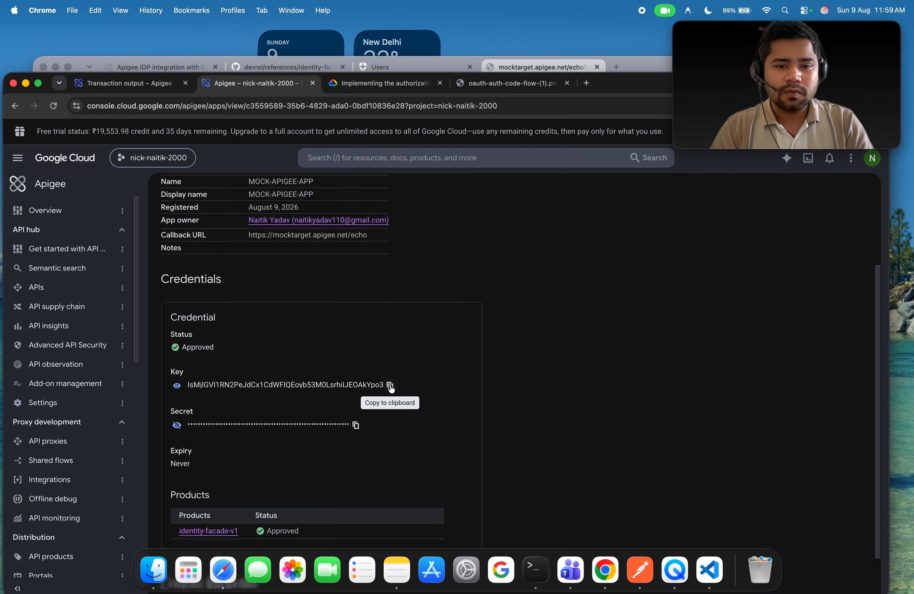
click(390, 385)
click(626, 574)
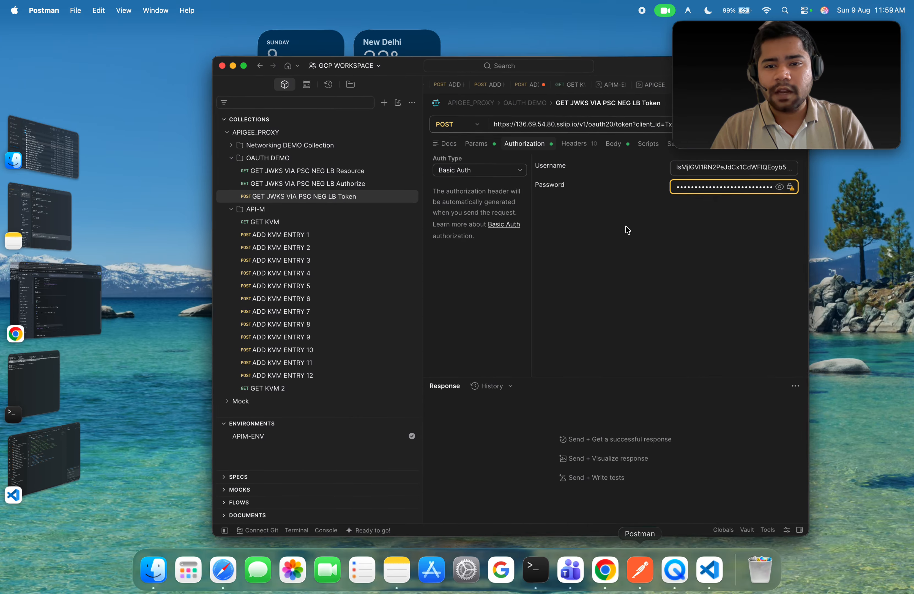
drag(624, 67, 493, 111)
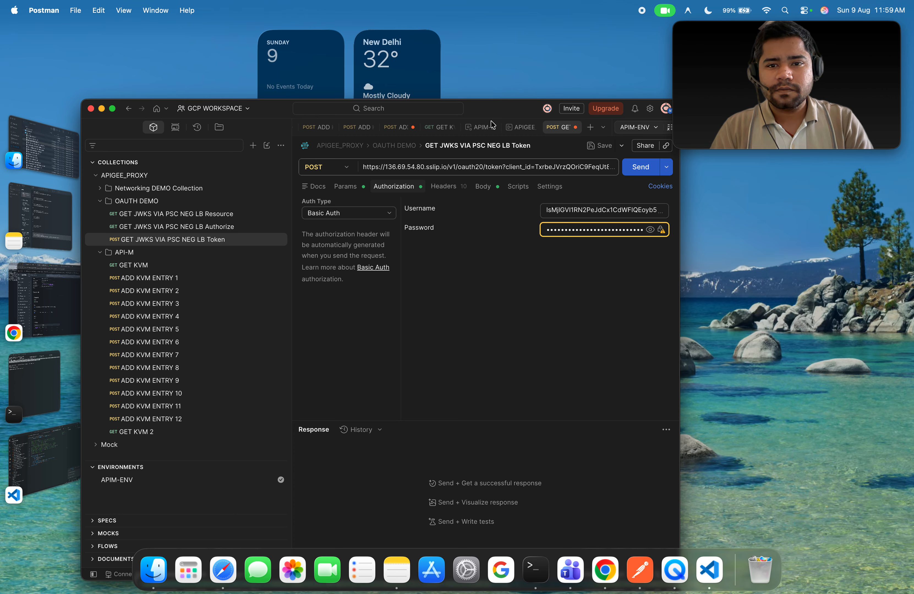
- Replace the client_id value in the token request URL with the copied app key, save the request and dismiss the secrets warning
click(515, 167)
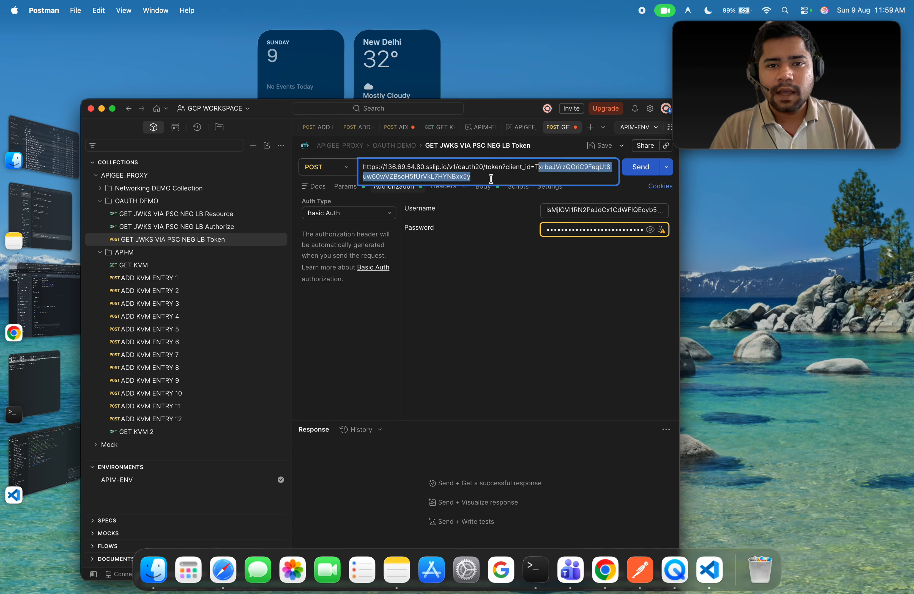
click(491, 178)
double_click(534, 169)
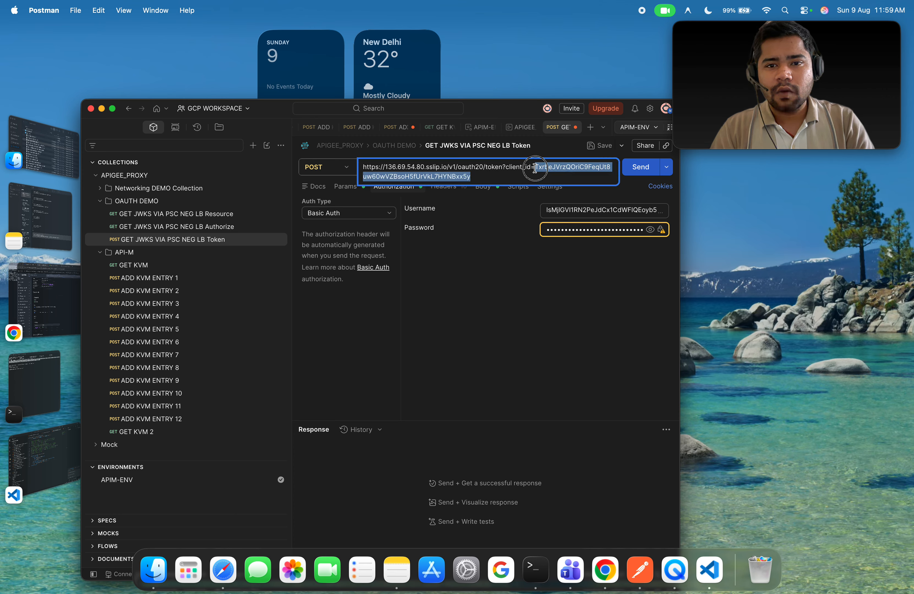
key(super+v)
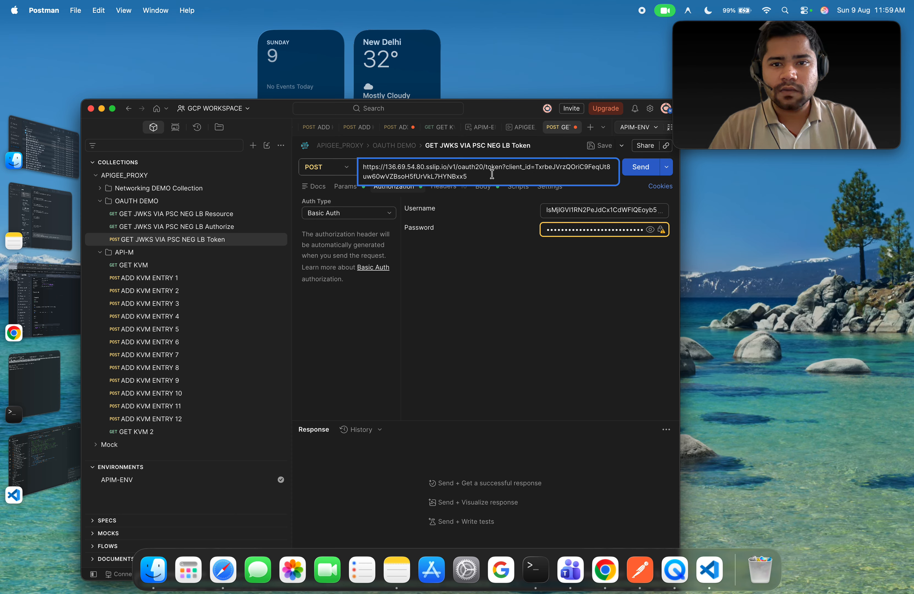
drag(492, 176, 528, 169)
key(super+v)
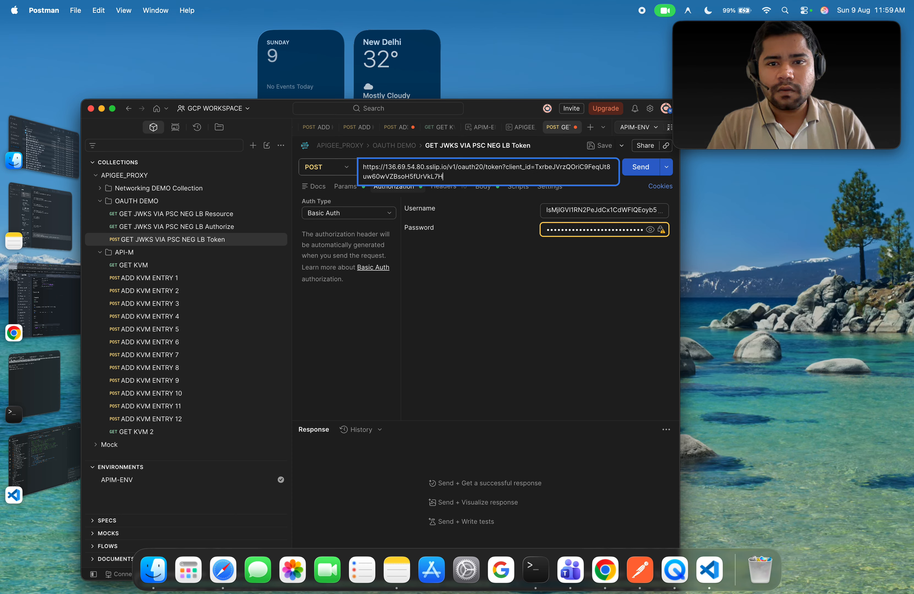
key(BackSpace)
key(BackSpace)
key(BackSpace)
key(BackSpace)
key(BackSpace)
key(BackSpace)
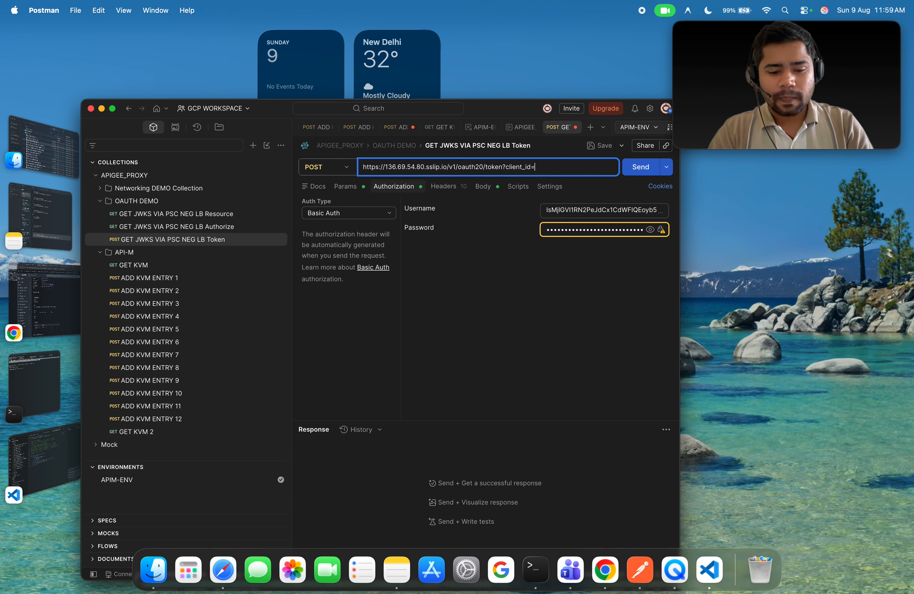
key(super+v)
click(497, 309)
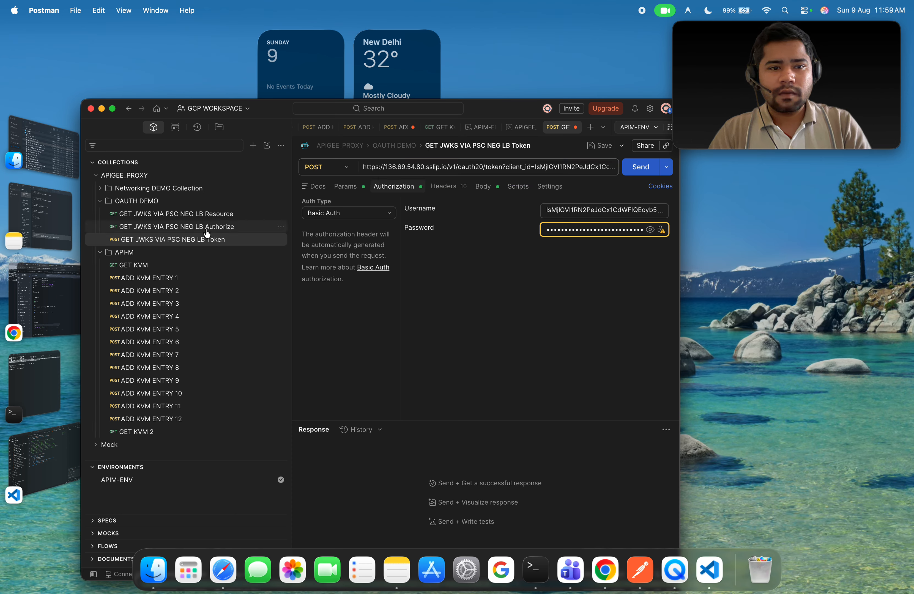
key(super+s)
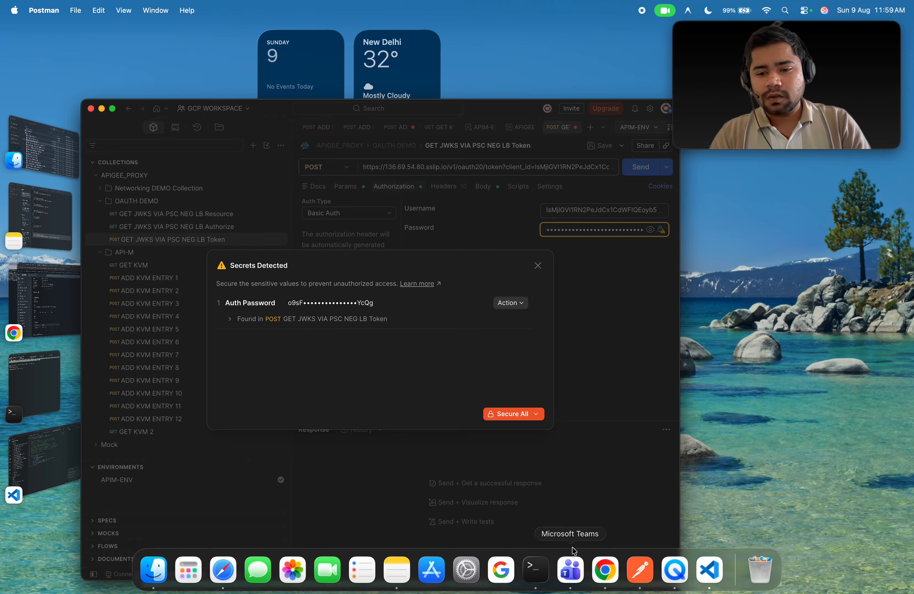
click(537, 266)
- Switch to Chrome and examine the token request command under Test Identity Facade in the Apigee IDP integration with Okta lab
click(604, 581)
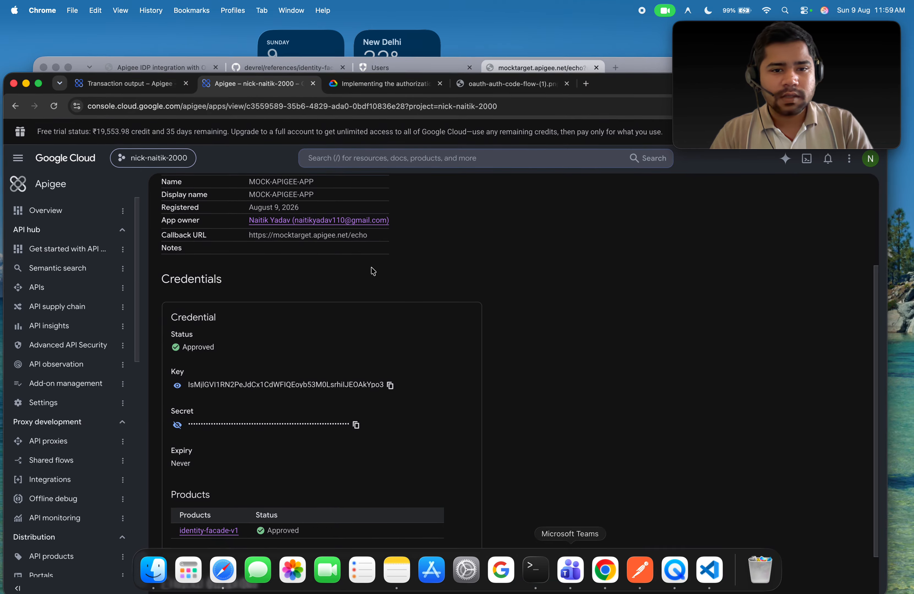
click(301, 66)
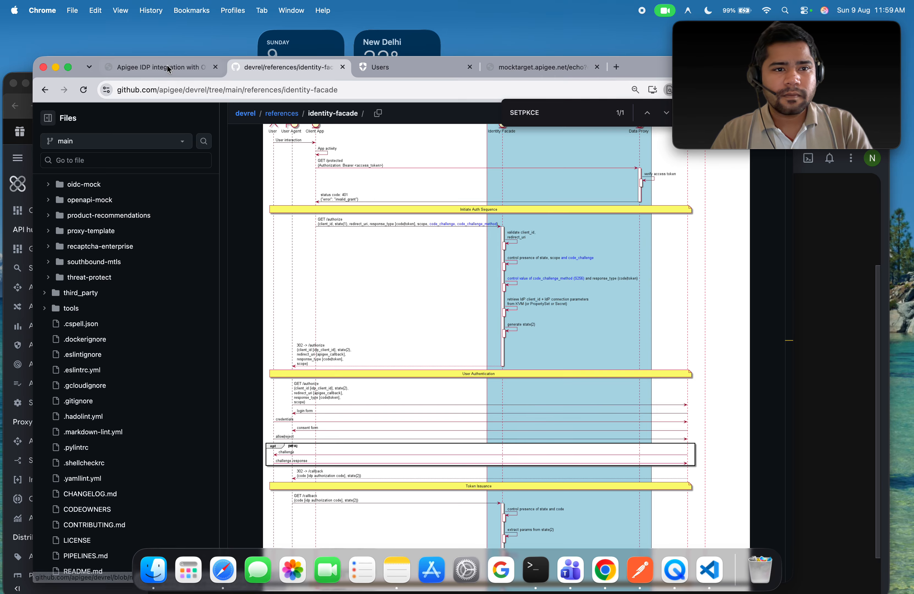
click(156, 67)
scroll(404, 434, down, 2)
scroll(403, 432, down, 8)
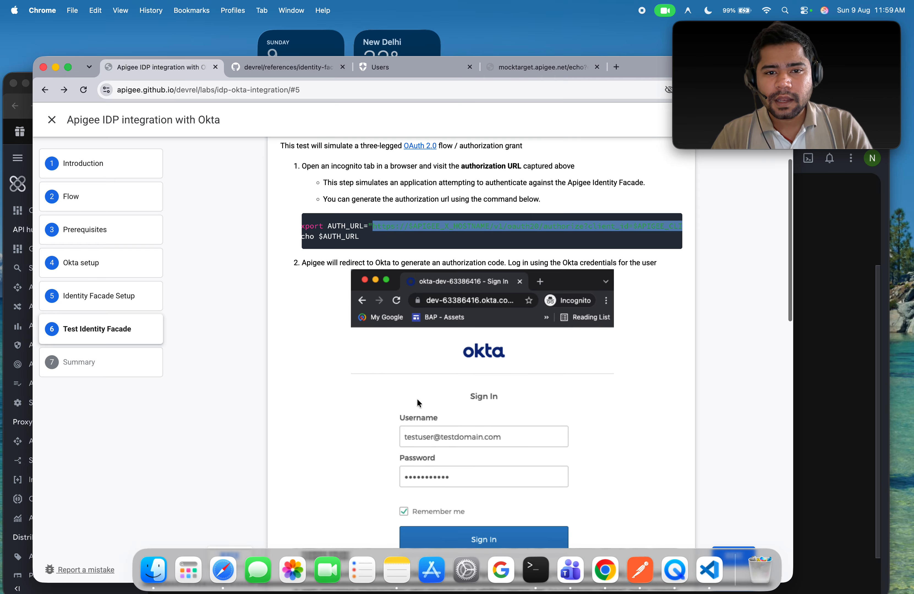
scroll(479, 497, down, 10)
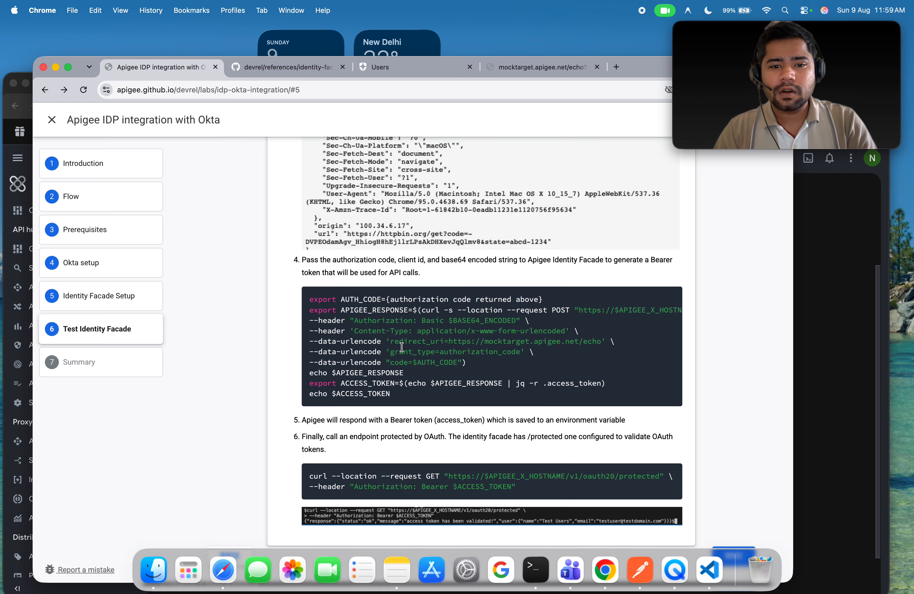
scroll(555, 341, right, 5)
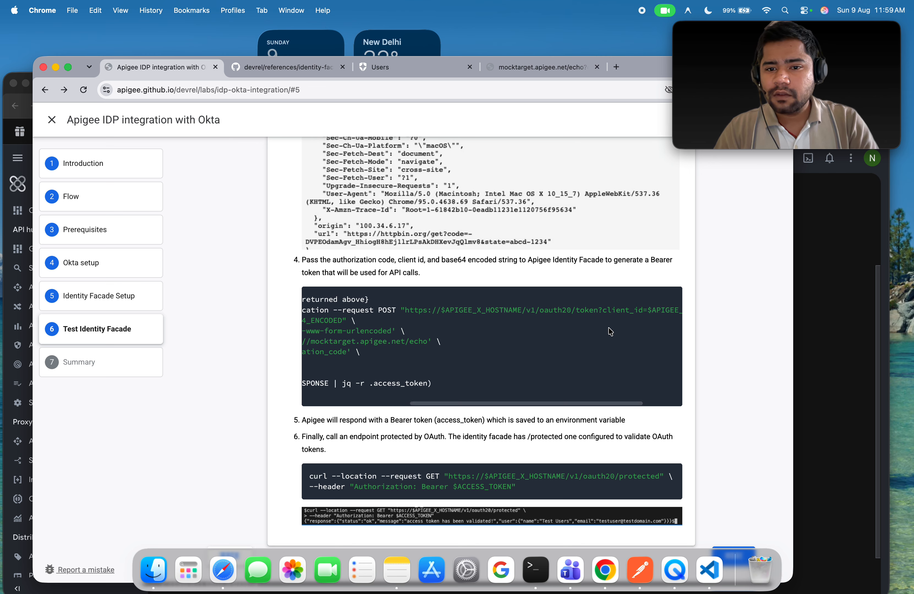
scroll(637, 327, left, 2)
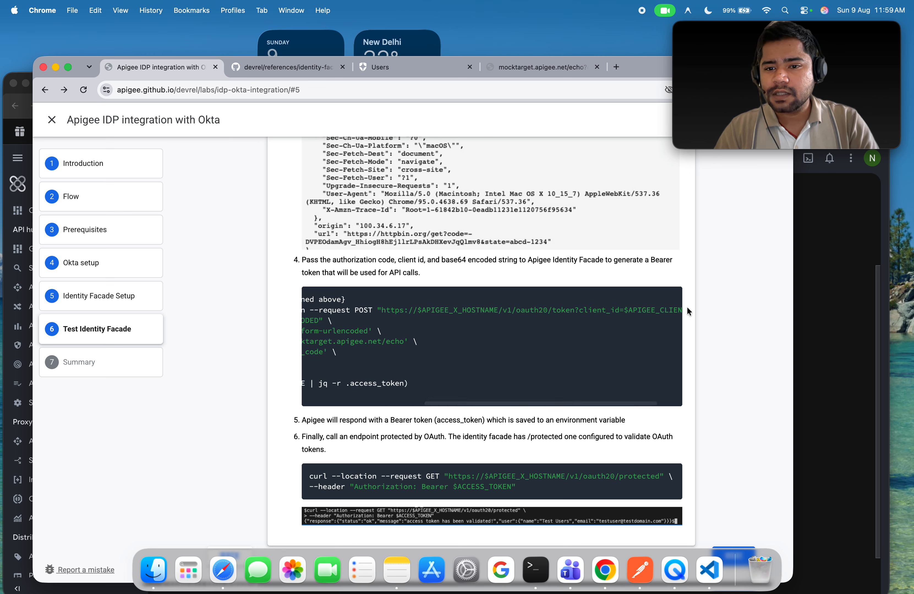
scroll(456, 341, left, 5)
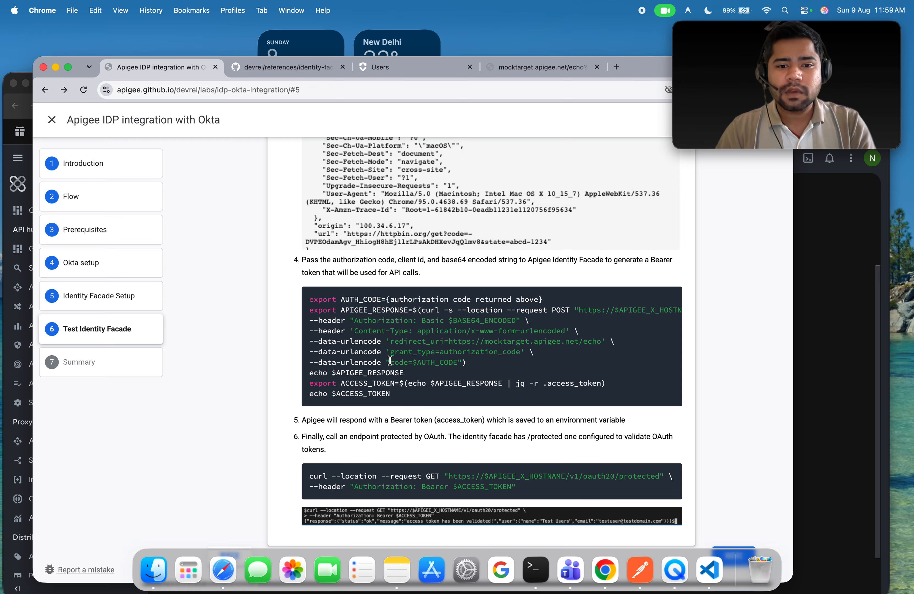
- Switch back to Postman and review the token request's URL and its grant_type and redirect_uri body values
click(645, 575)
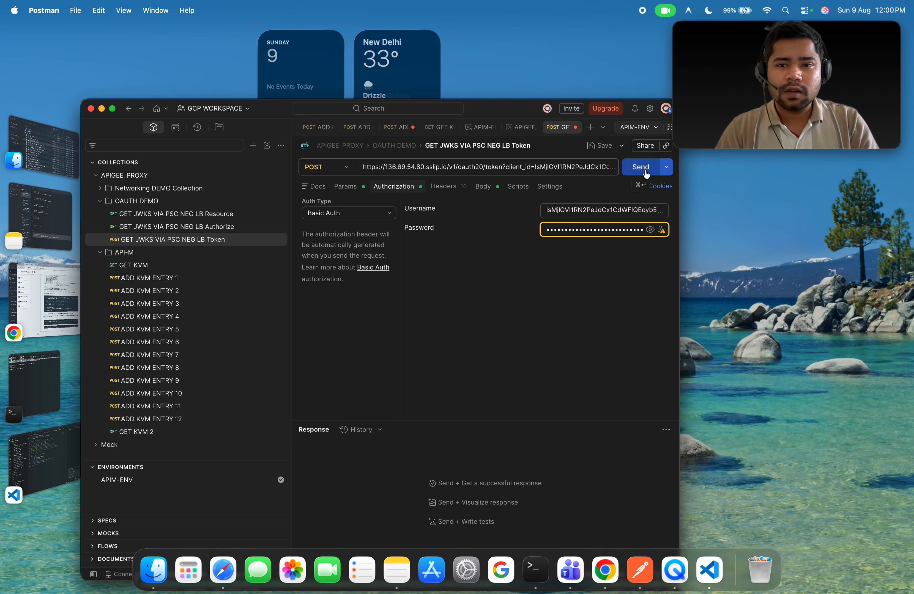
click(554, 166)
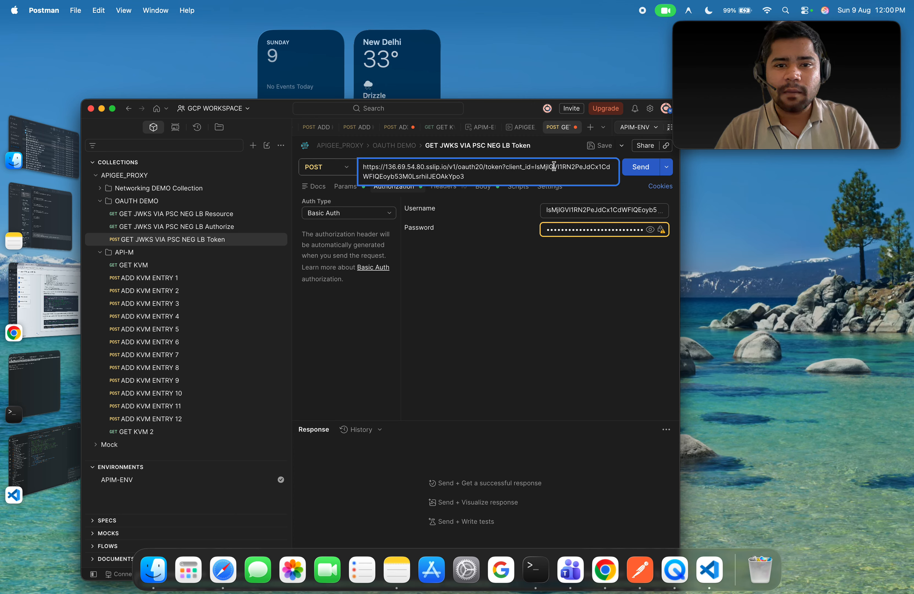
click(472, 263)
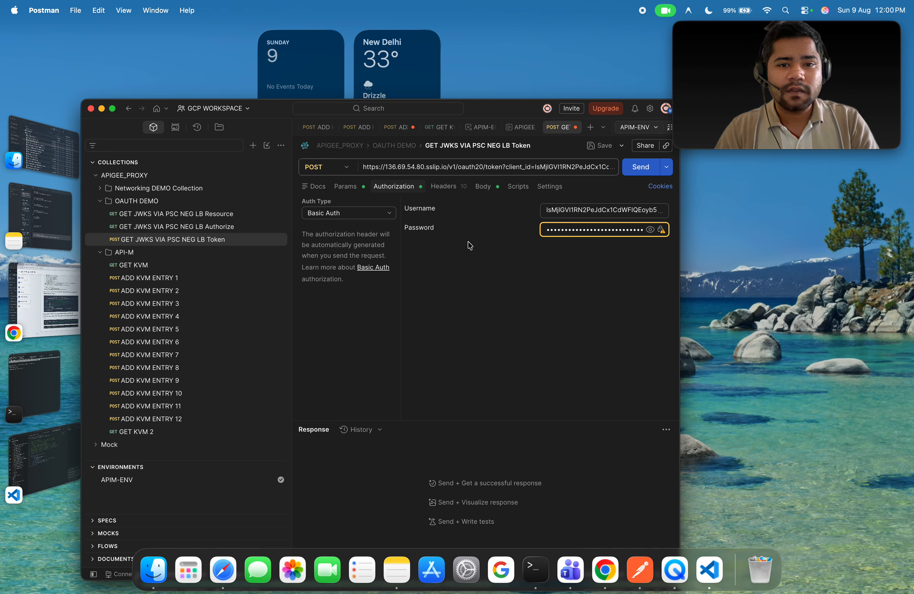
click(481, 188)
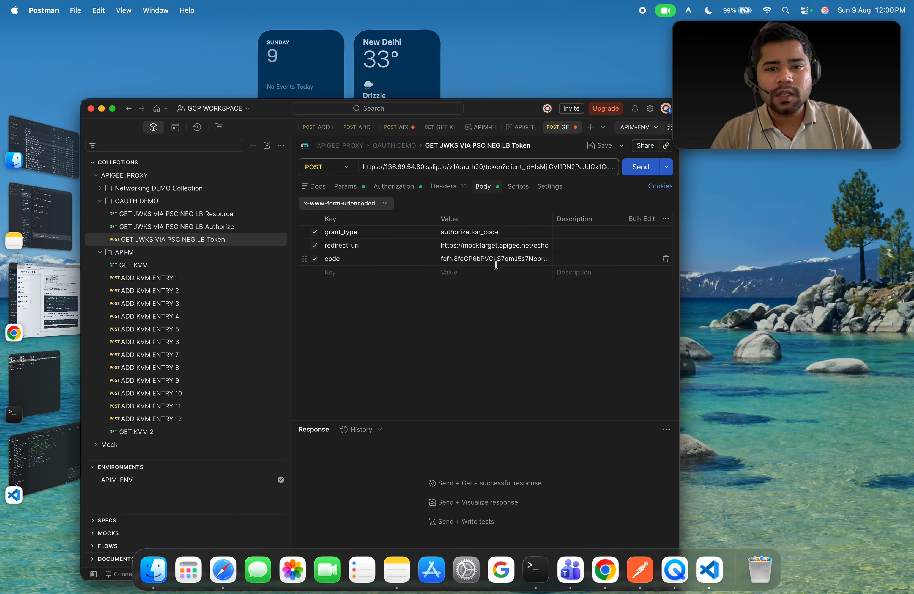
double_click(493, 232)
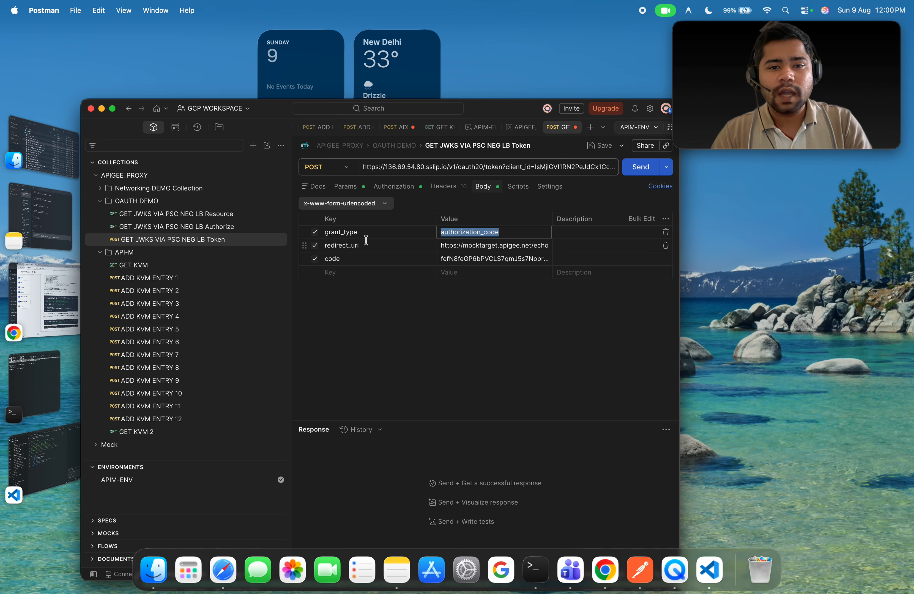
click(525, 247)
click(462, 310)
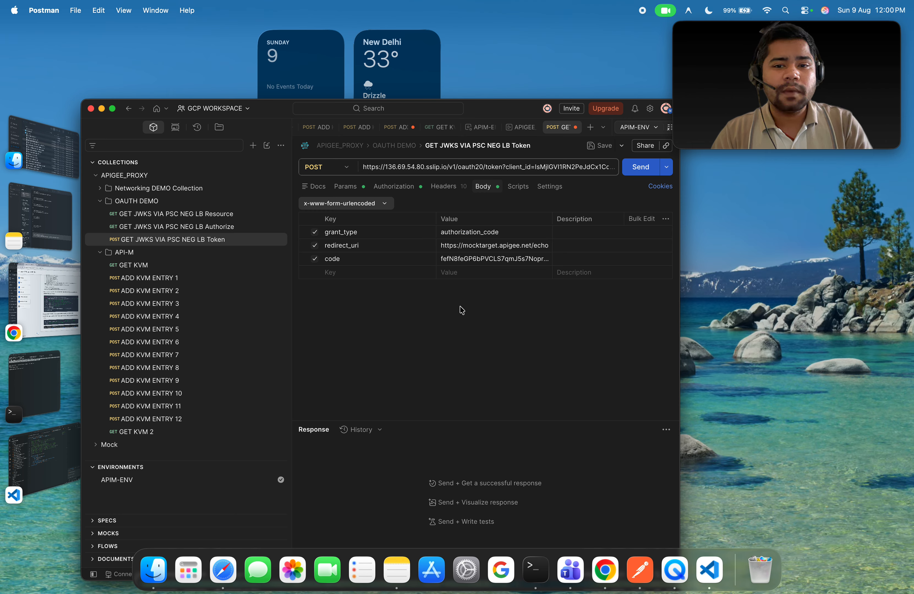
- Clear the token request's code value, then switch to Chrome and copy the authorization code from the mocktarget.apigee.net echo page
double_click(493, 259)
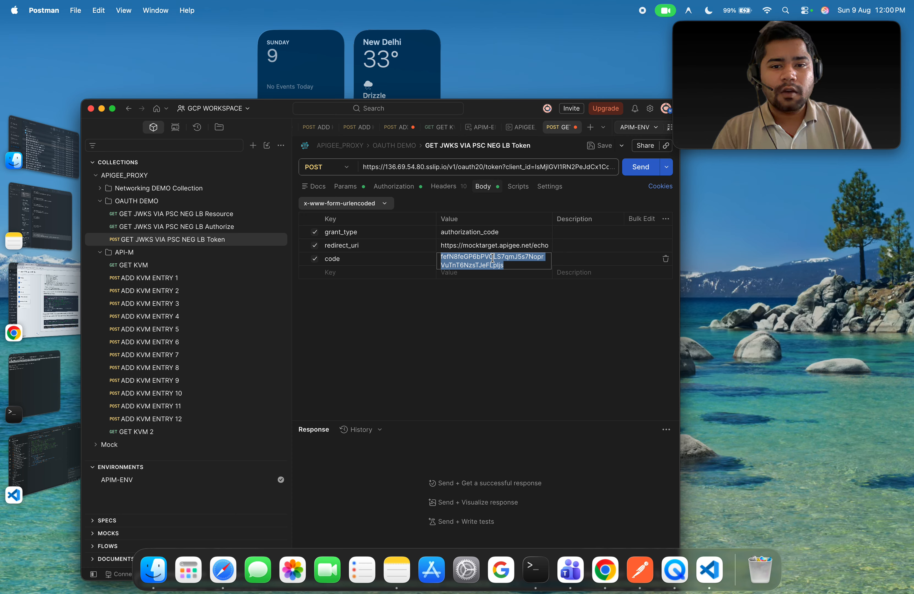
key(BackSpace)
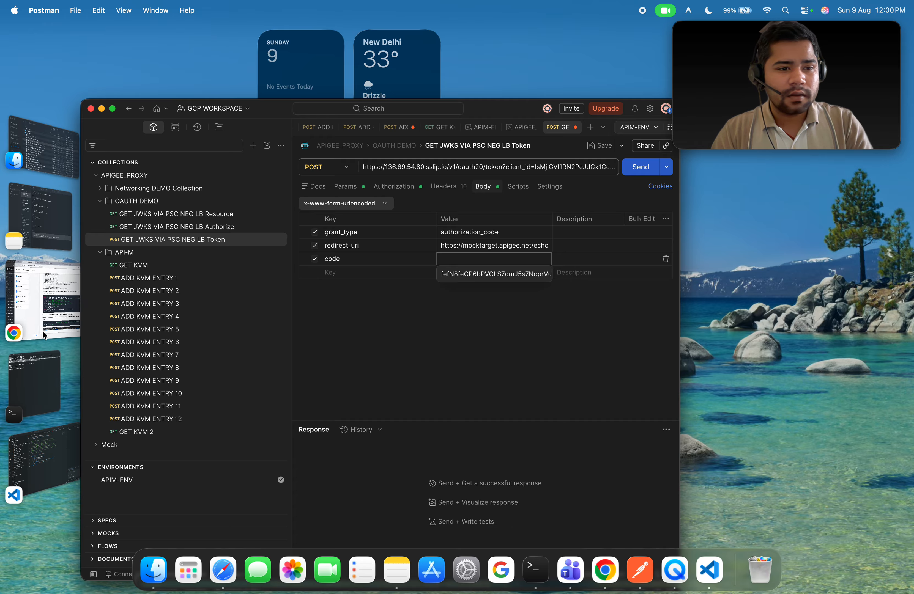
click(34, 382)
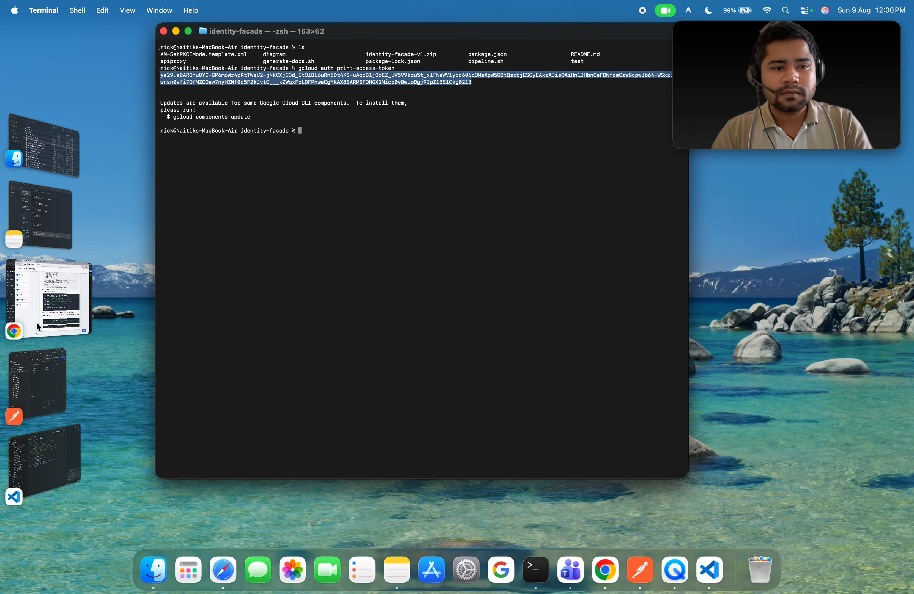
click(41, 451)
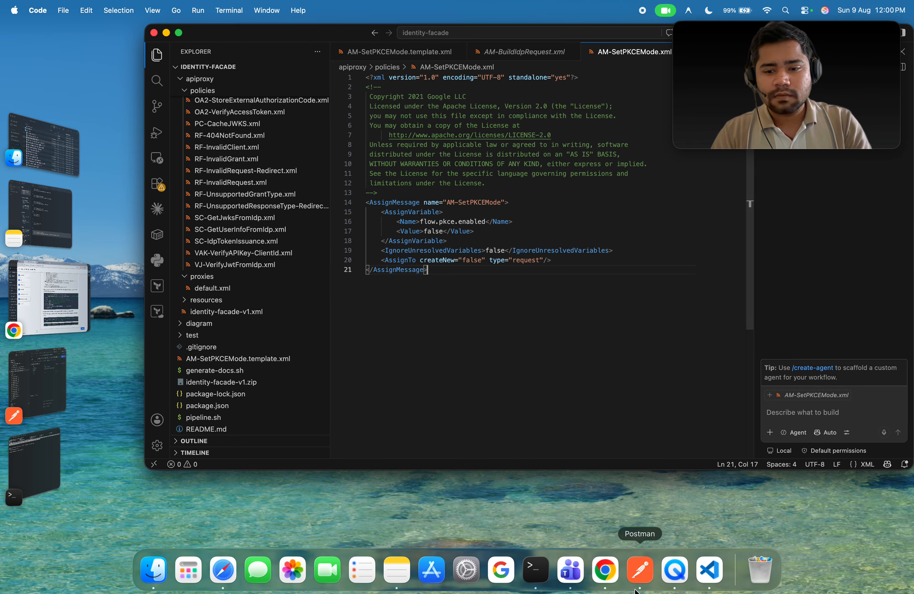
click(606, 574)
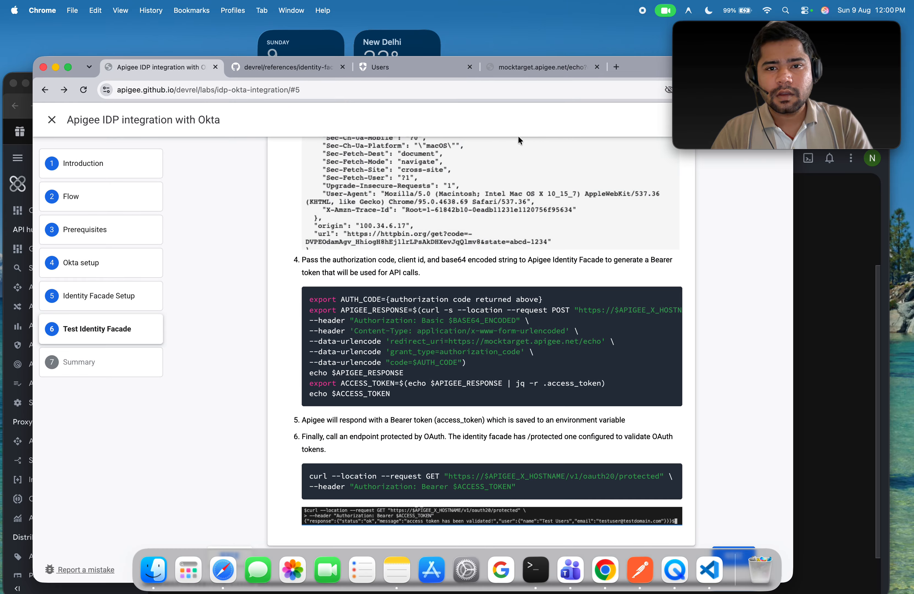
click(541, 69)
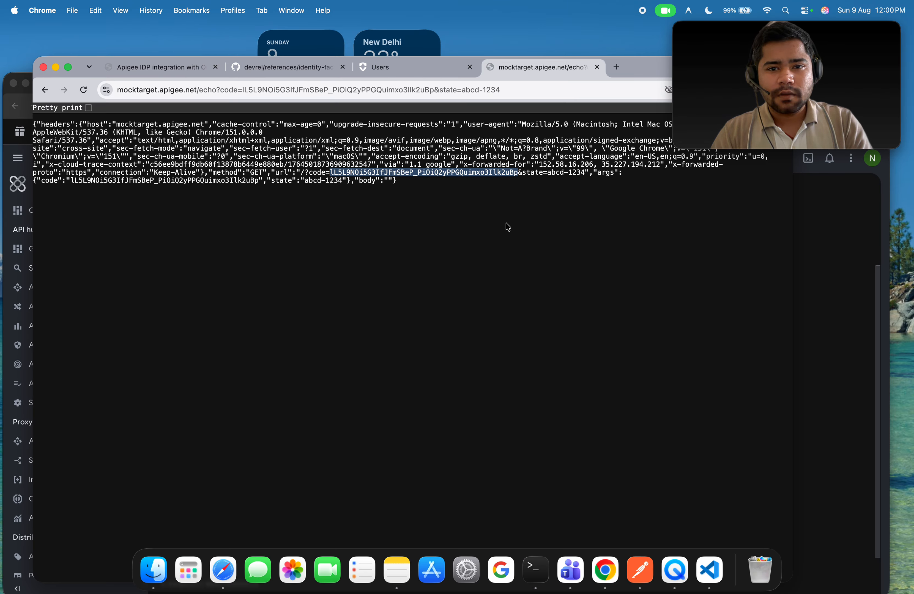
click(514, 193)
drag(518, 172, 332, 173)
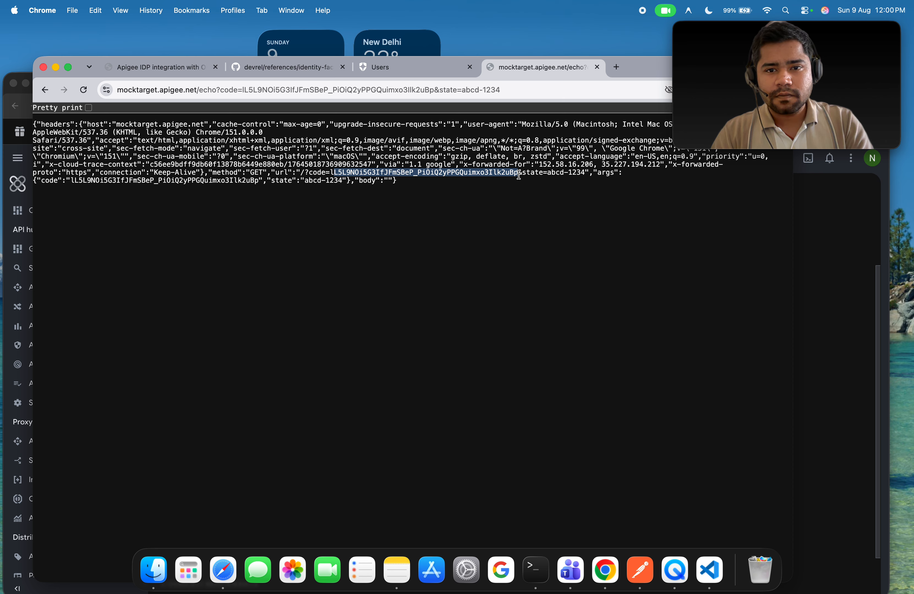
drag(518, 174, 330, 174)
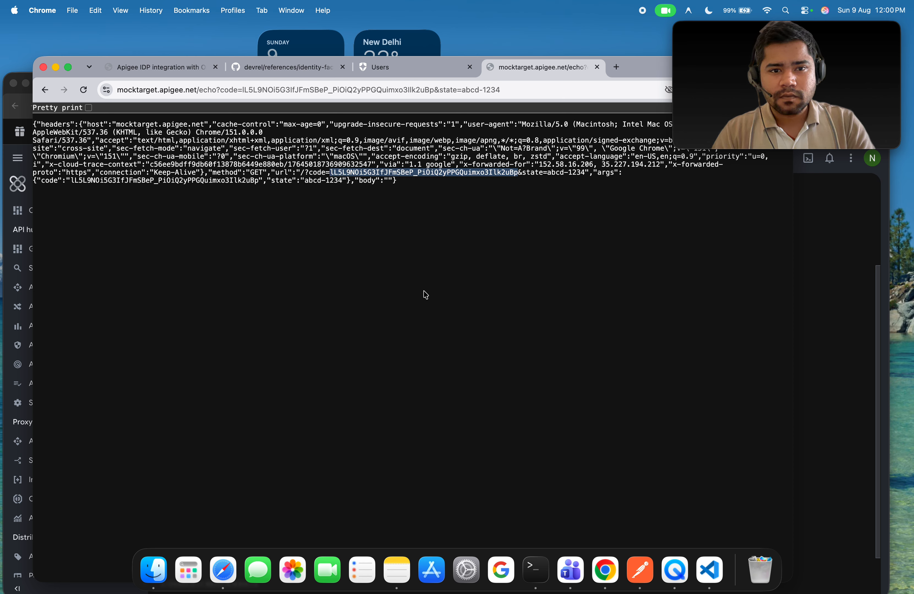
- Switch to Postman, paste the authorization code as the code body value, and send the token request
click(639, 571)
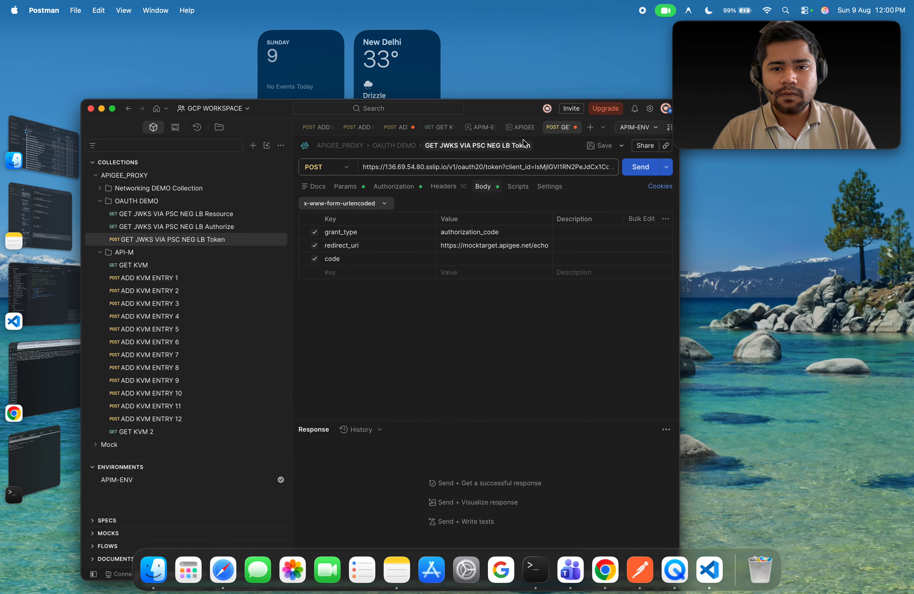
click(467, 260)
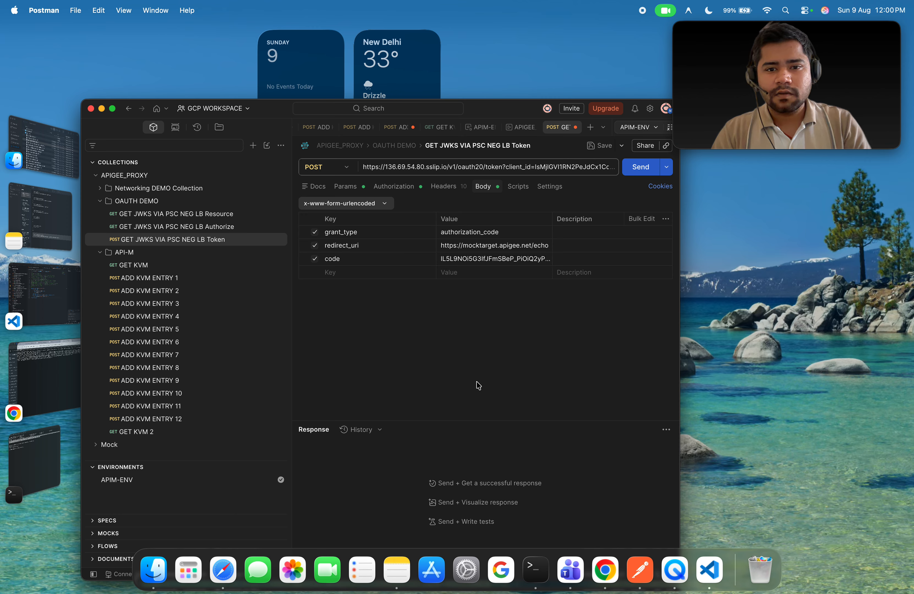
click(640, 167)
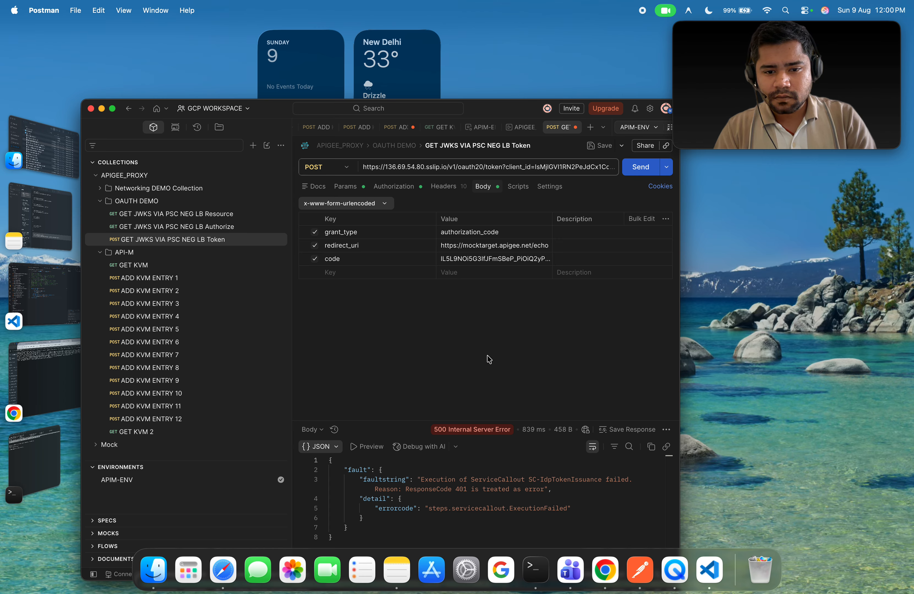
drag(505, 113, 483, 58)
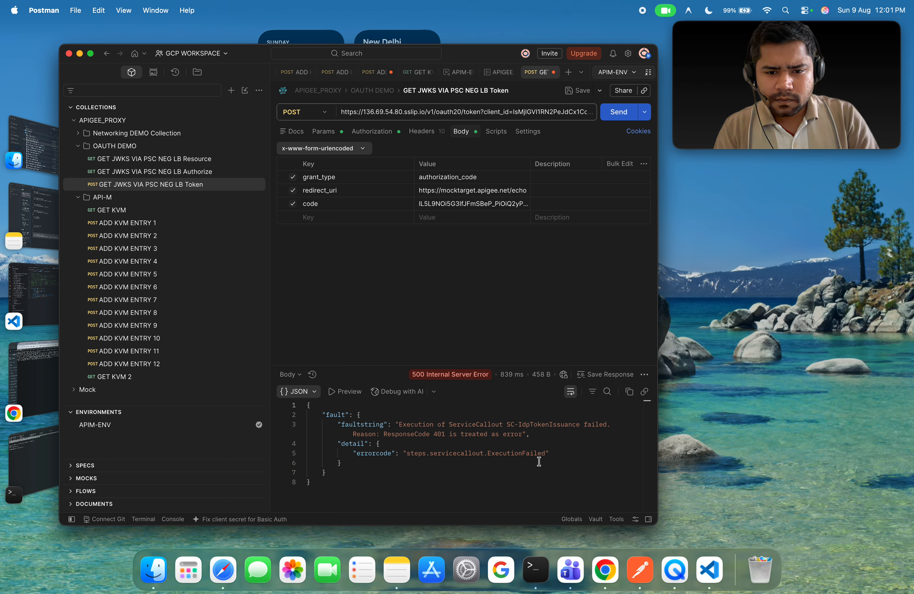
click(552, 456)
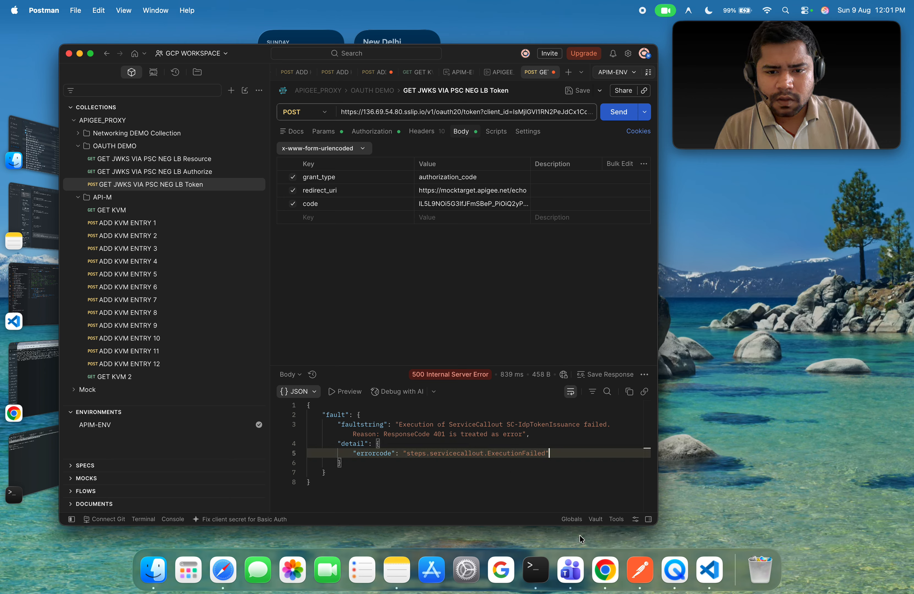
- Switch to Chrome and open the SC-IdpTokenIssuance policy of the failed POST transaction in the identity-facade-v1 debug session
click(604, 570)
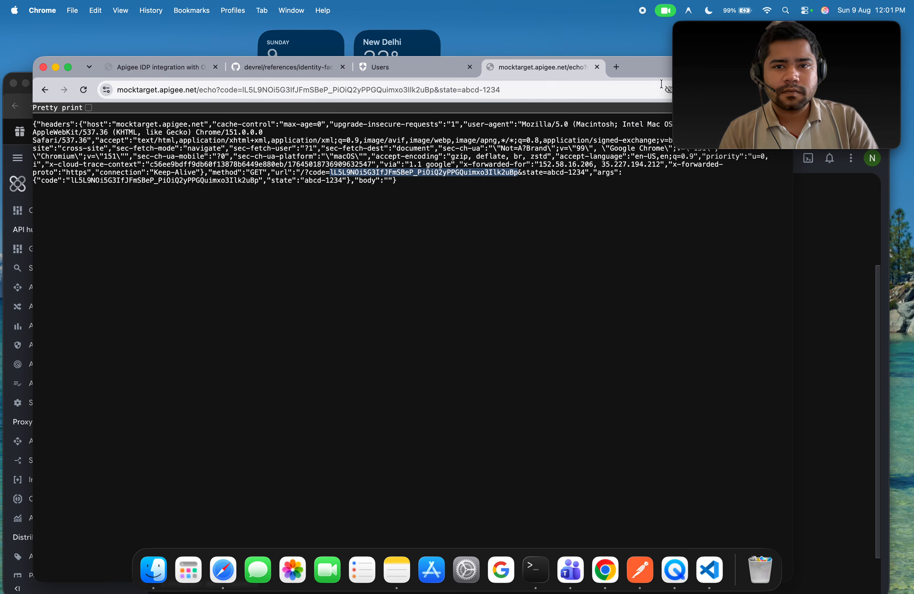
drag(638, 67, 568, 231)
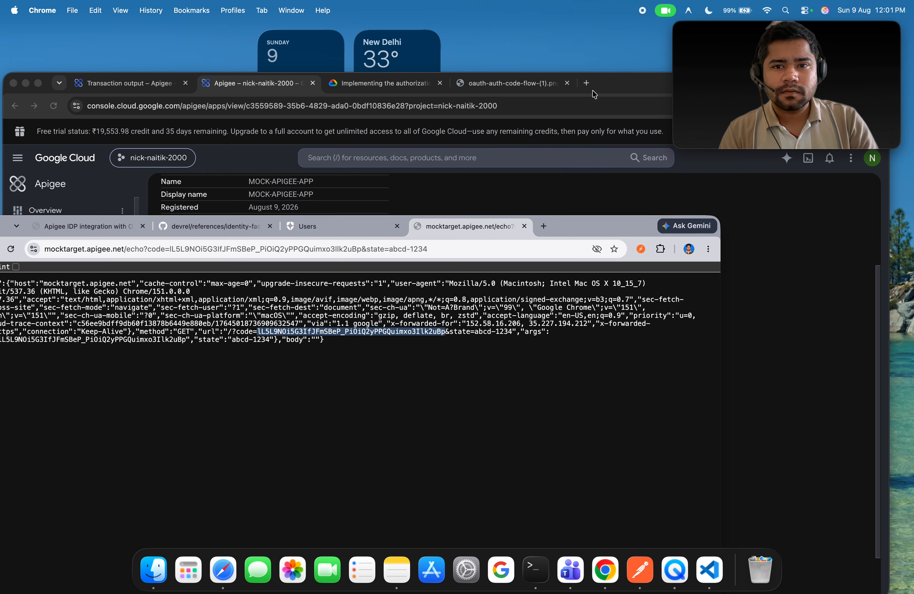
click(626, 84)
scroll(341, 413, down, 2)
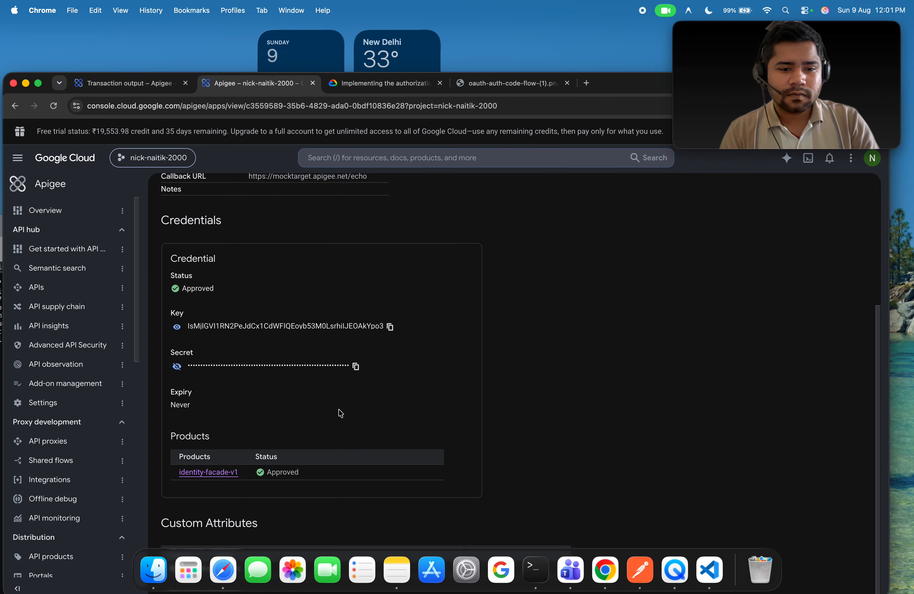
scroll(339, 410, up, 5)
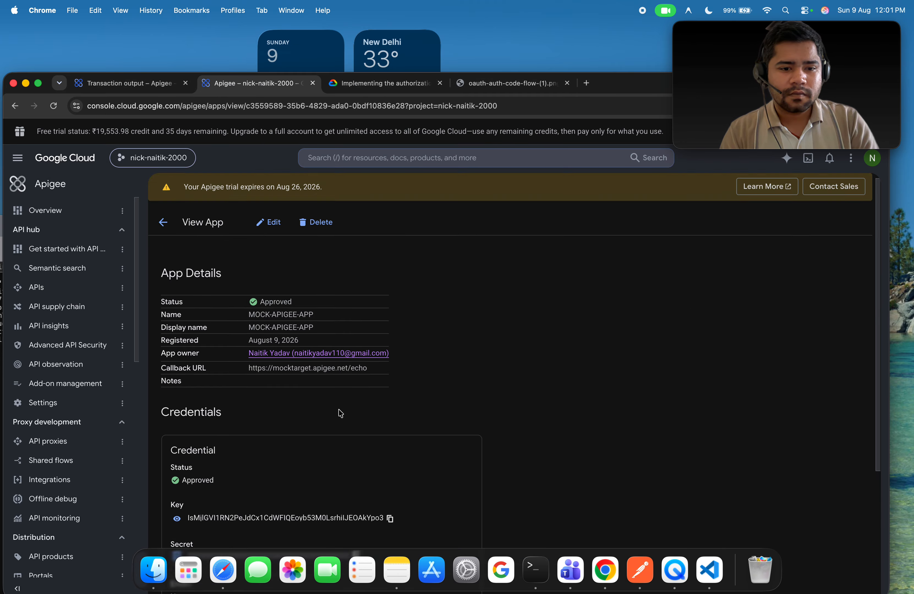
click(156, 88)
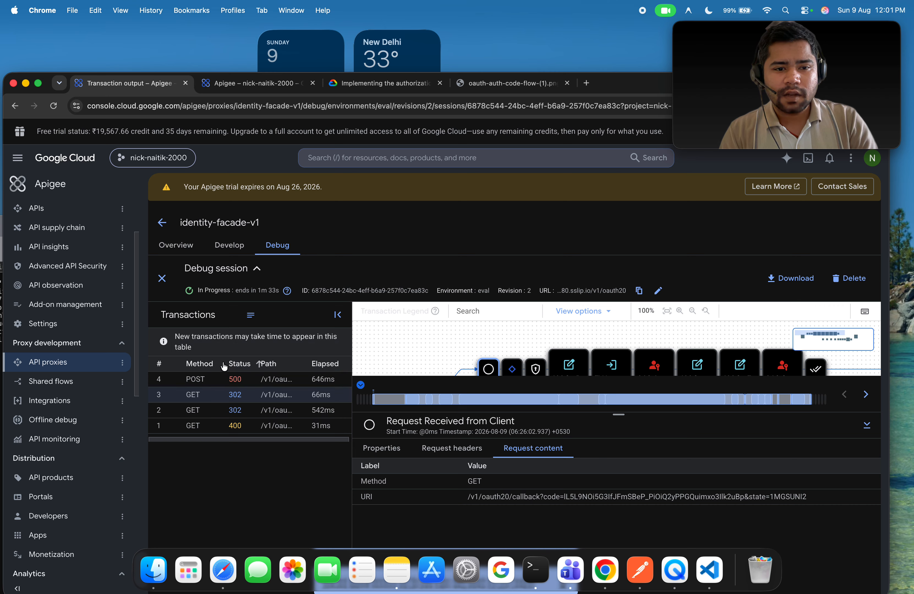
click(225, 379)
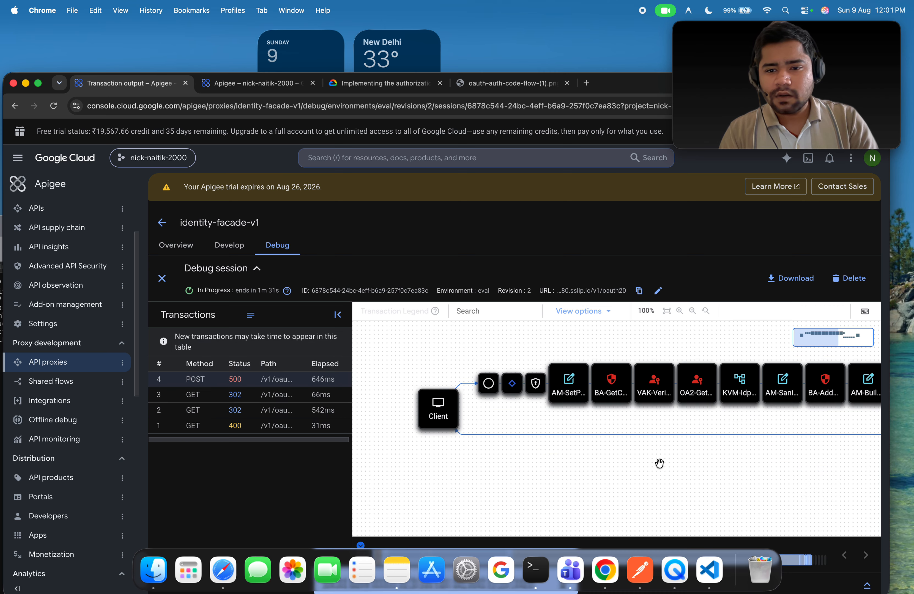
drag(659, 463, 410, 450)
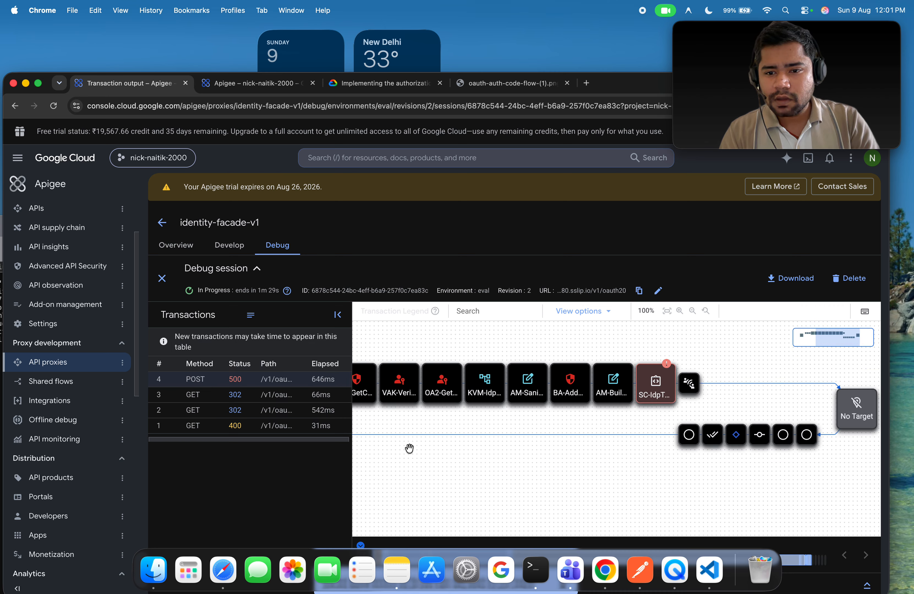
click(654, 388)
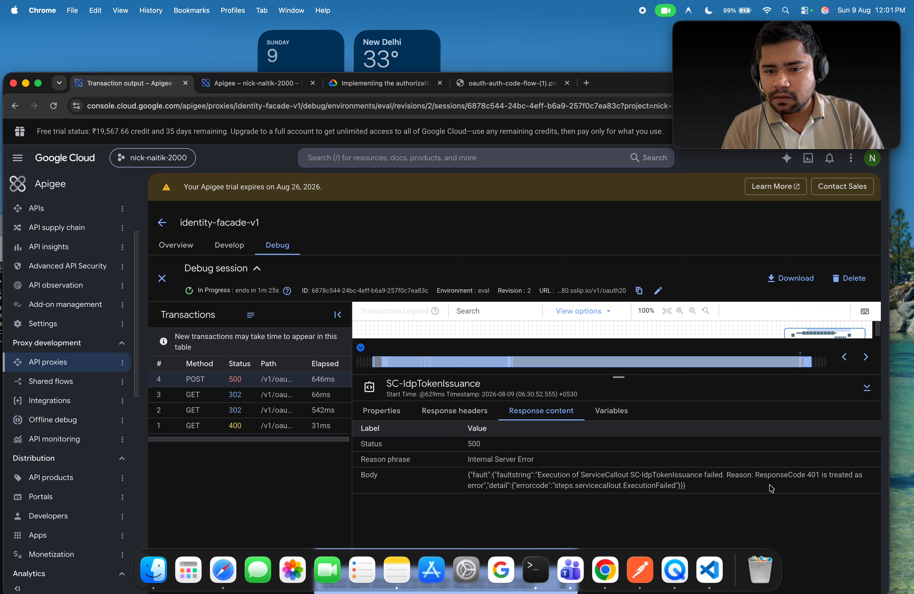
- Examine the variables, response headers and response content of SC-IdpTokenIssuance for the cause of the token failure
click(613, 413)
scroll(574, 514, down, 5)
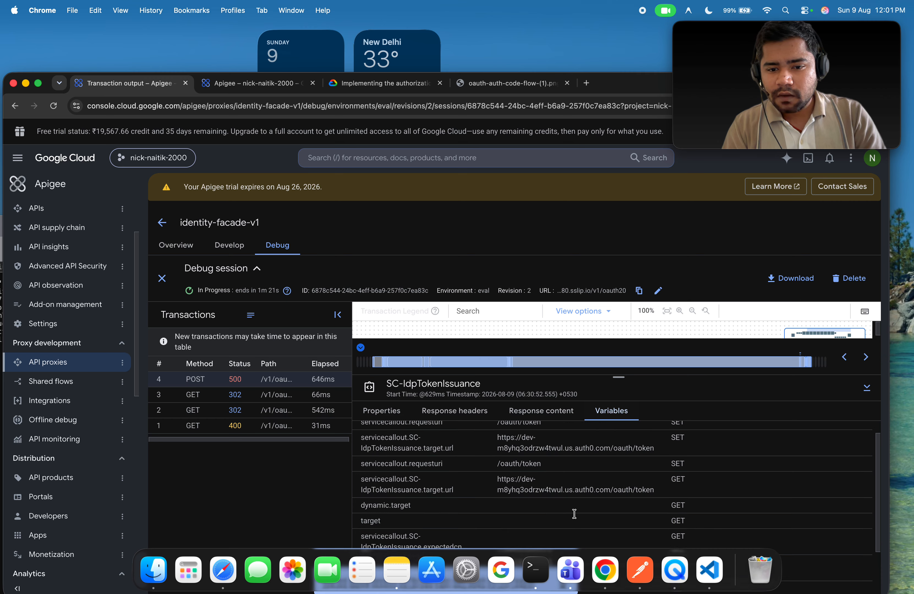
scroll(575, 516, up, 2)
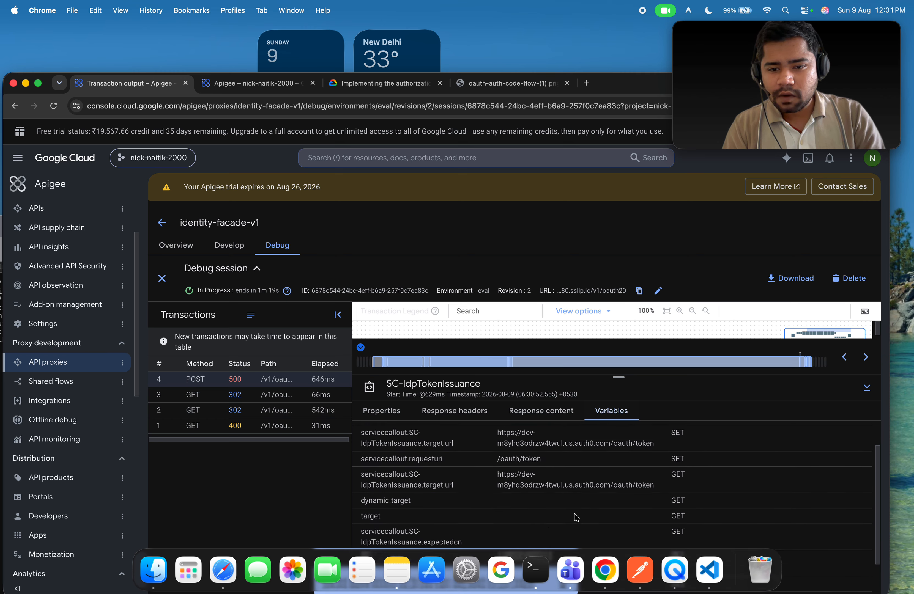
scroll(574, 513, down, 3)
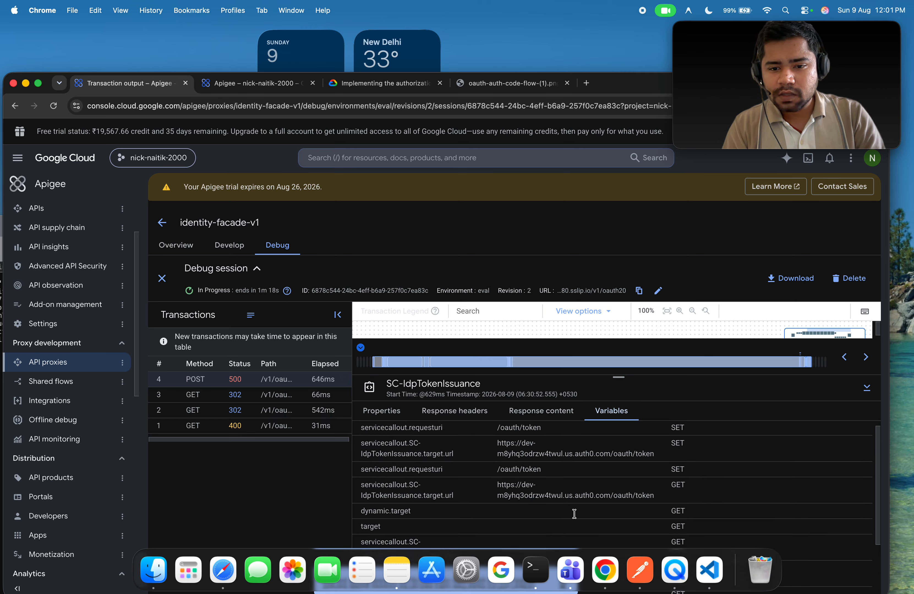
click(551, 412)
click(620, 411)
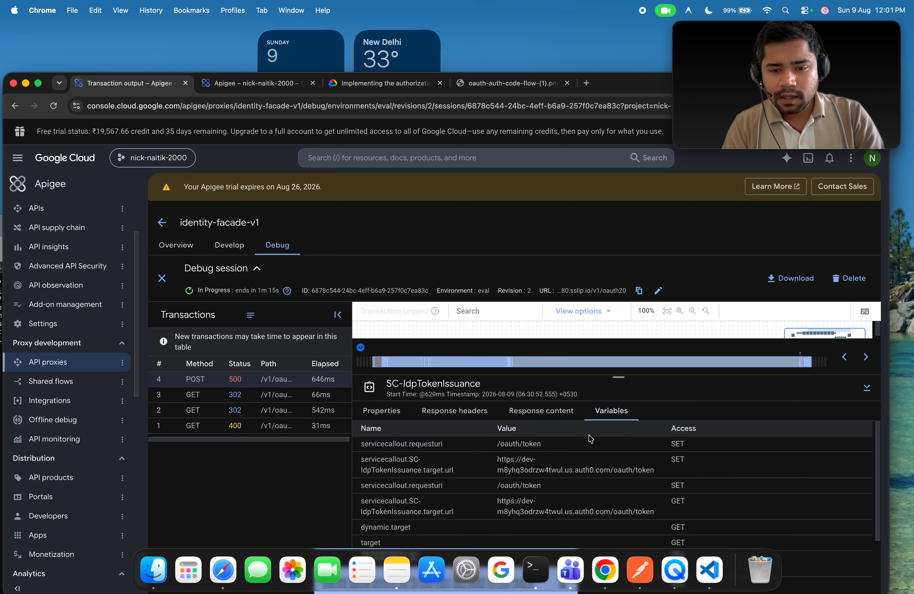
scroll(551, 470, down, 4)
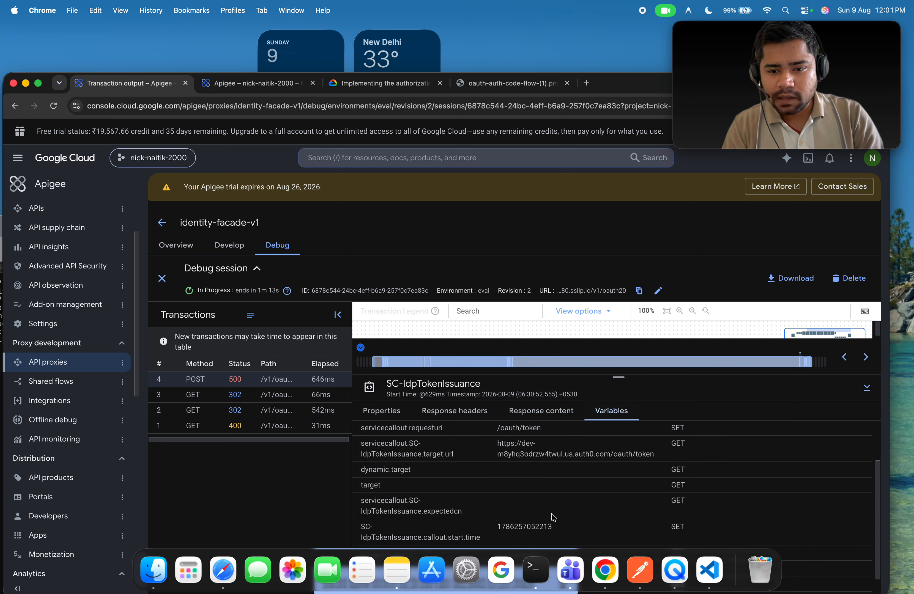
scroll(522, 449, up, 2)
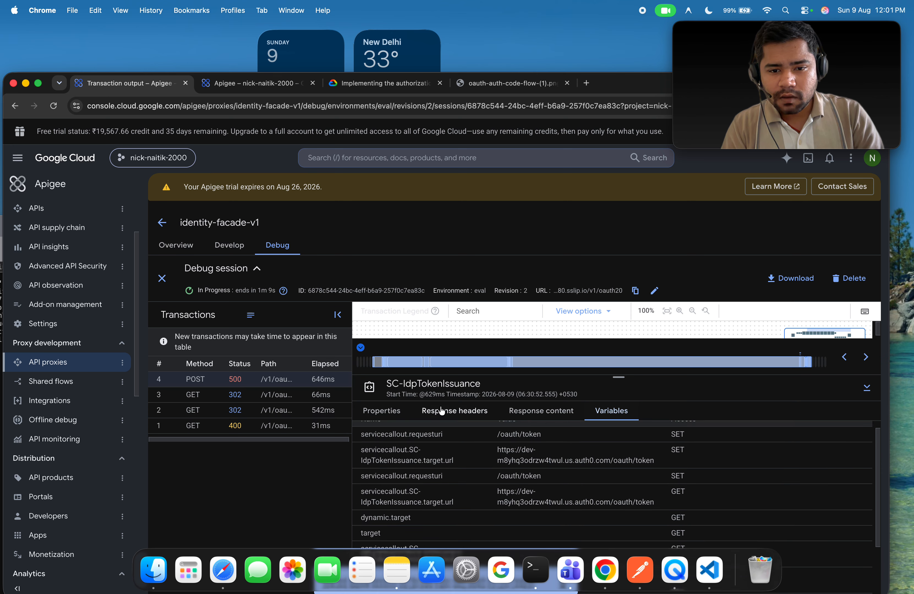
click(452, 411)
click(547, 419)
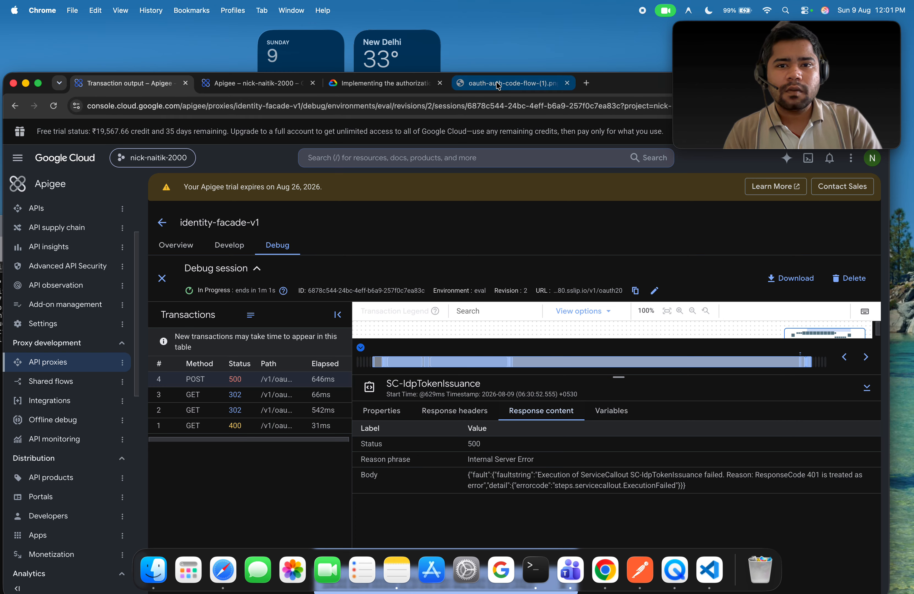
- View the 3-Legged OAuth via Apigee diagram and bring the Chrome window with the echo page to the front
click(475, 88)
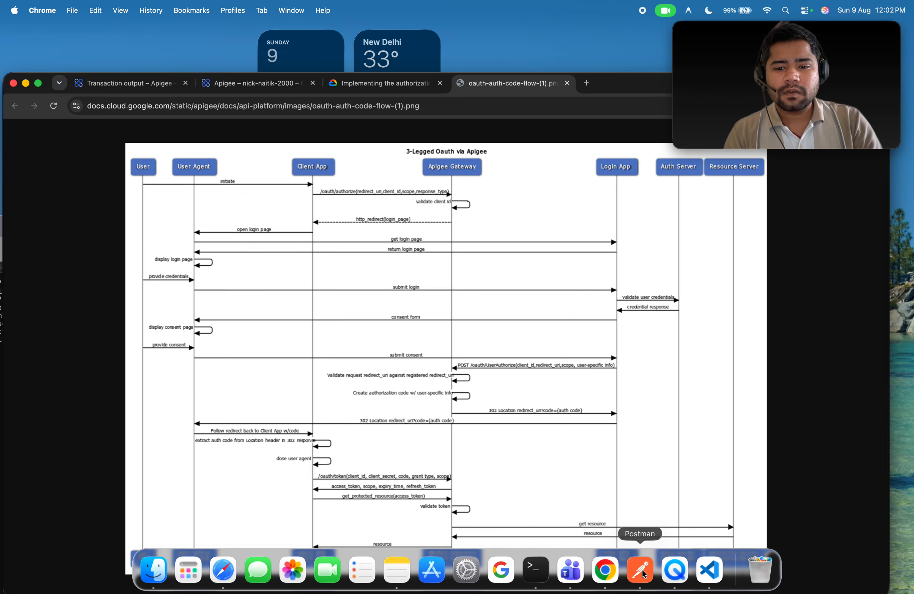
drag(617, 90, 507, 325)
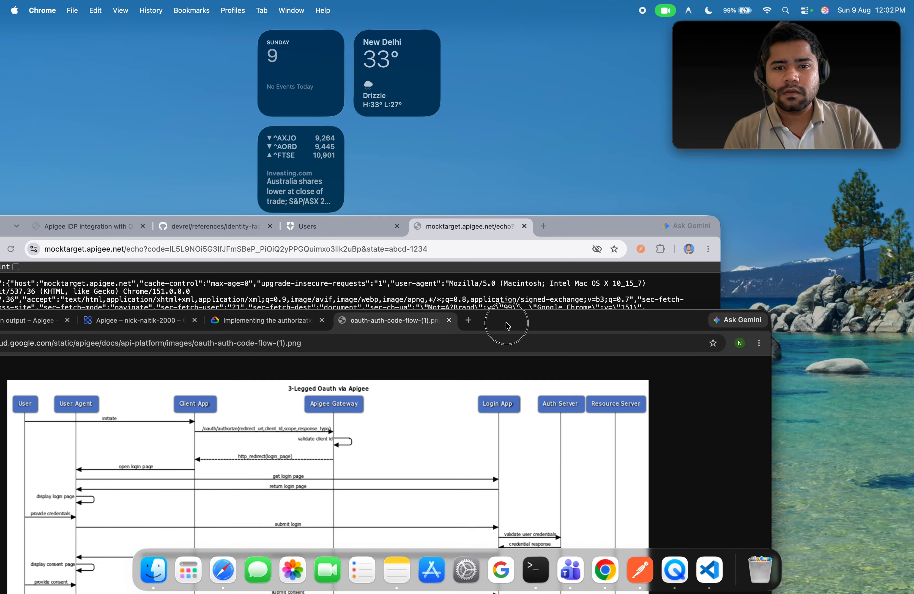
click(582, 228)
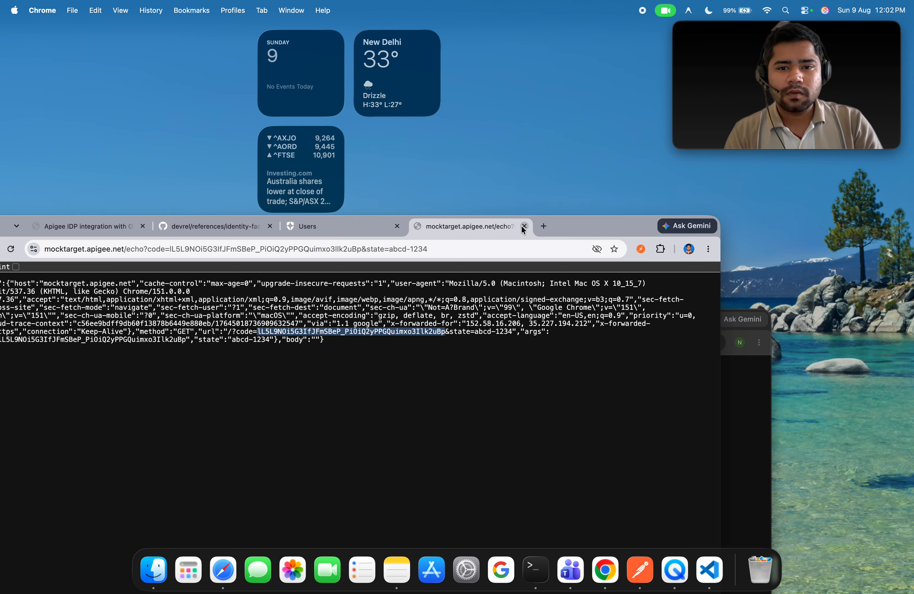
drag(559, 224, 621, 146)
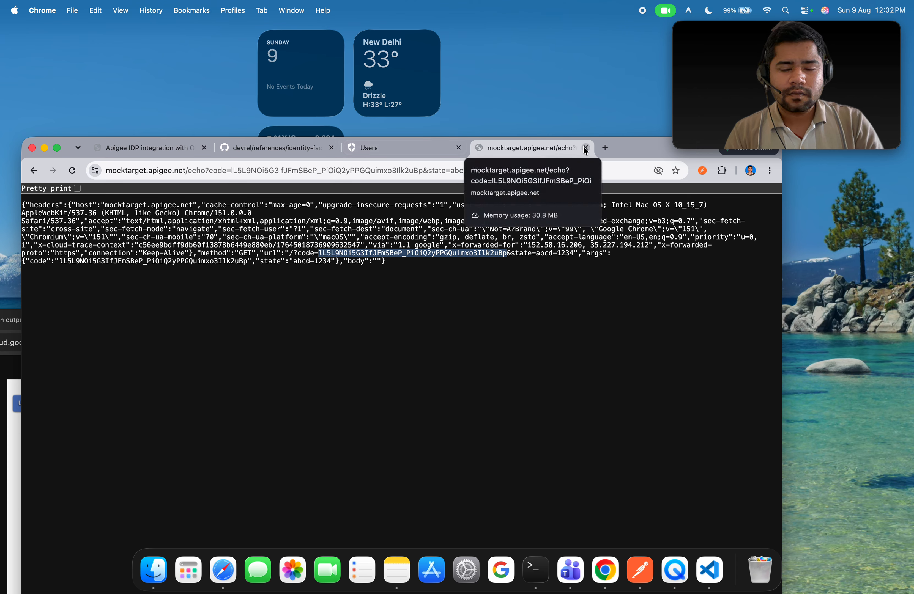
- Go back from the echo page through the Auth0 pages to an empty new tab page ready for a URL
click(44, 173)
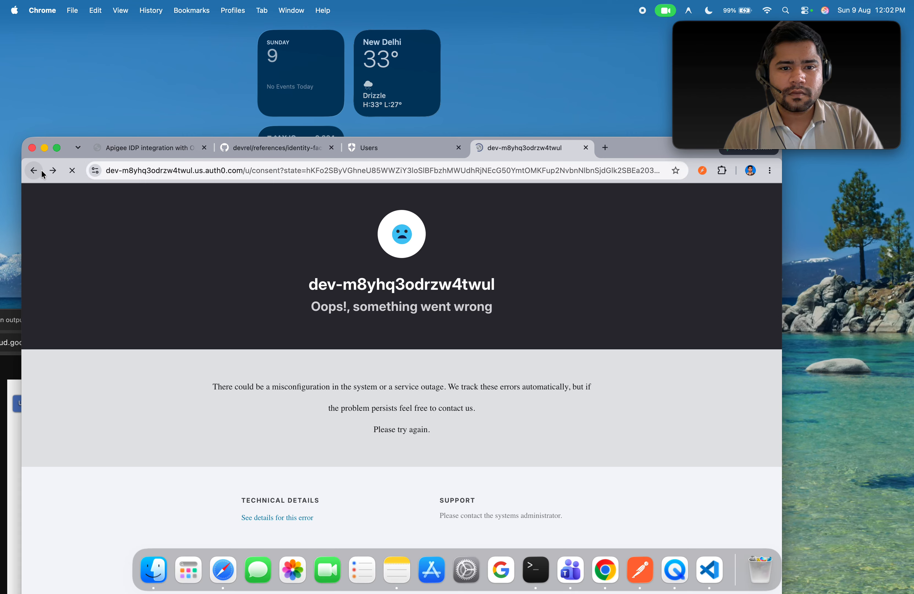
click(43, 173)
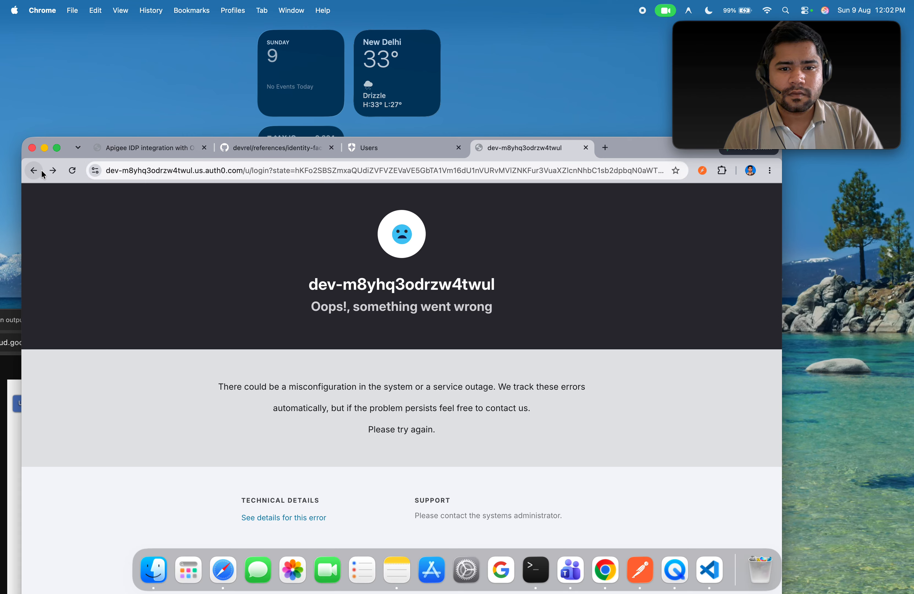
click(44, 174)
click(206, 169)
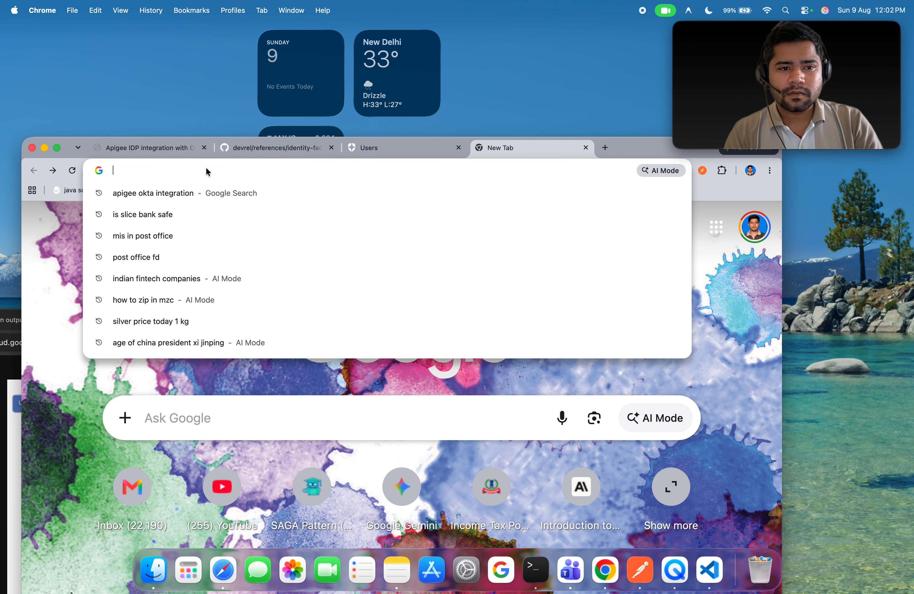
click(388, 388)
click(294, 172)
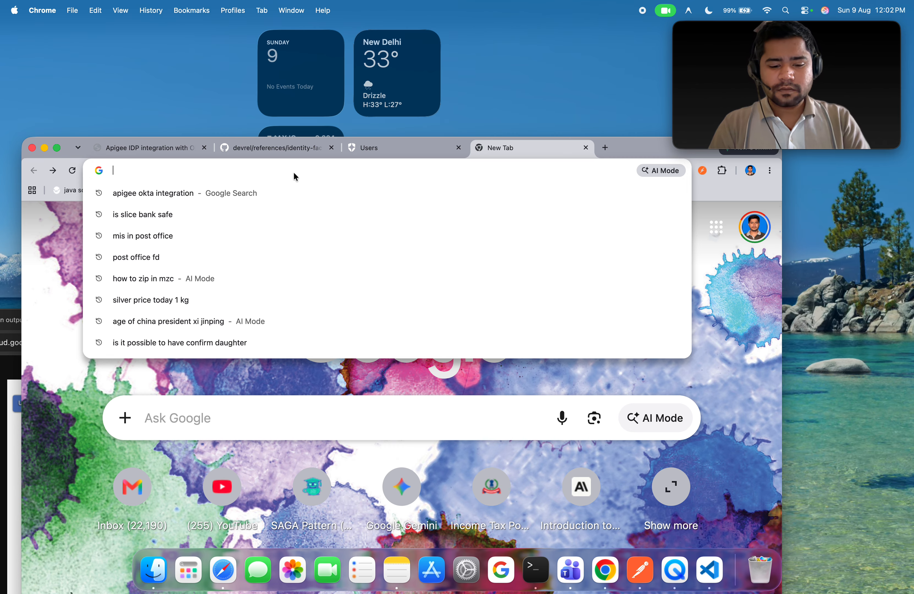
- Switch to Postman, open the GET JWKS VIA PSC NEG LB Authorize request and clear the client_id value in its URL
key(cmd+Tab)
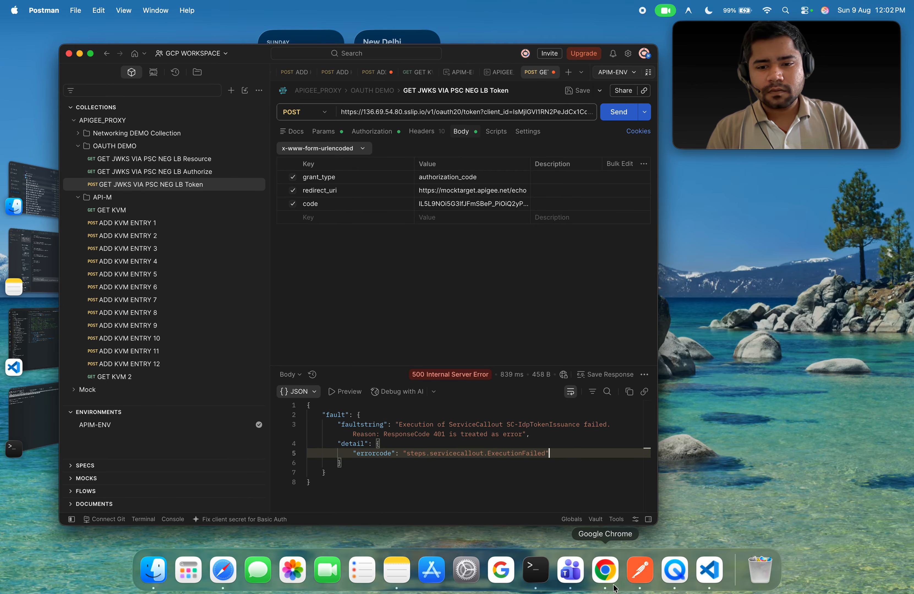
click(183, 172)
click(464, 111)
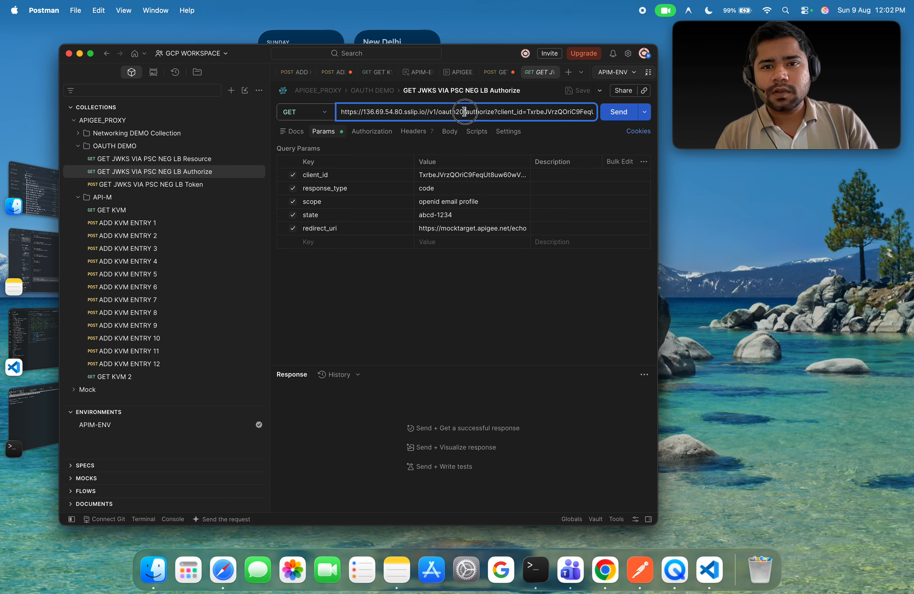
double_click(464, 111)
click(583, 135)
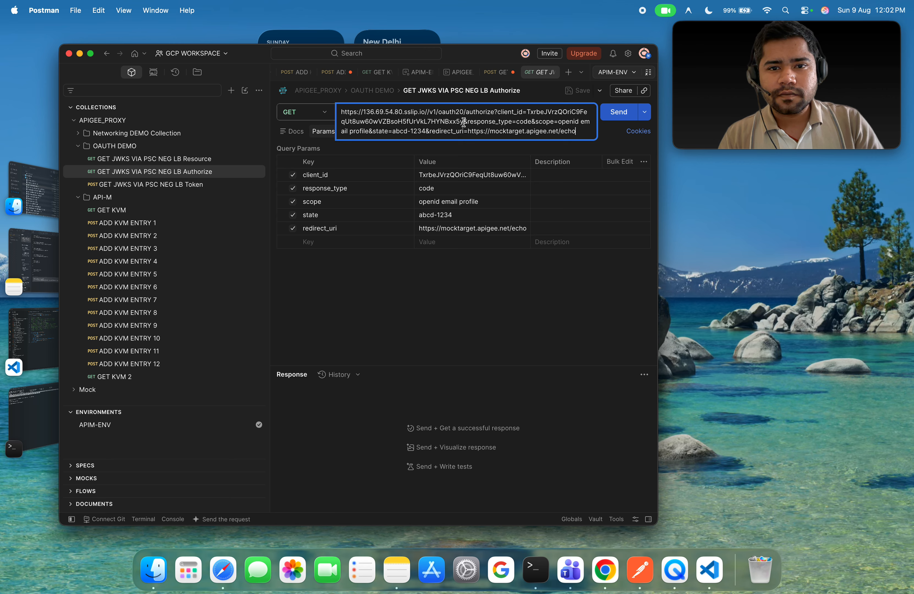
drag(463, 122, 527, 113)
key(BackSpace)
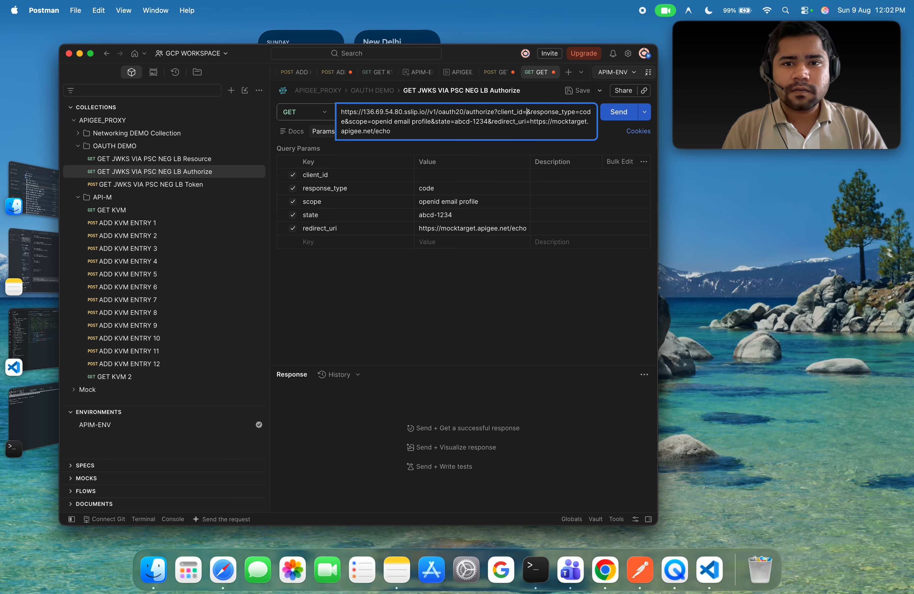
- Copy the Basic Auth username of the GET JWKS VIA PSC NEG LB Token request into the Authorize request's client_id value
click(180, 185)
click(376, 134)
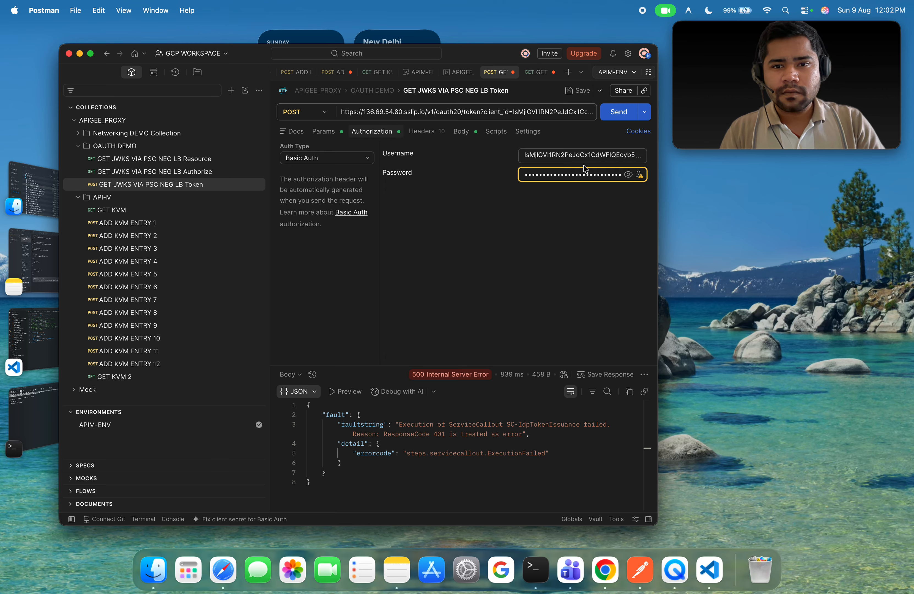
click(586, 154)
key(super+a)
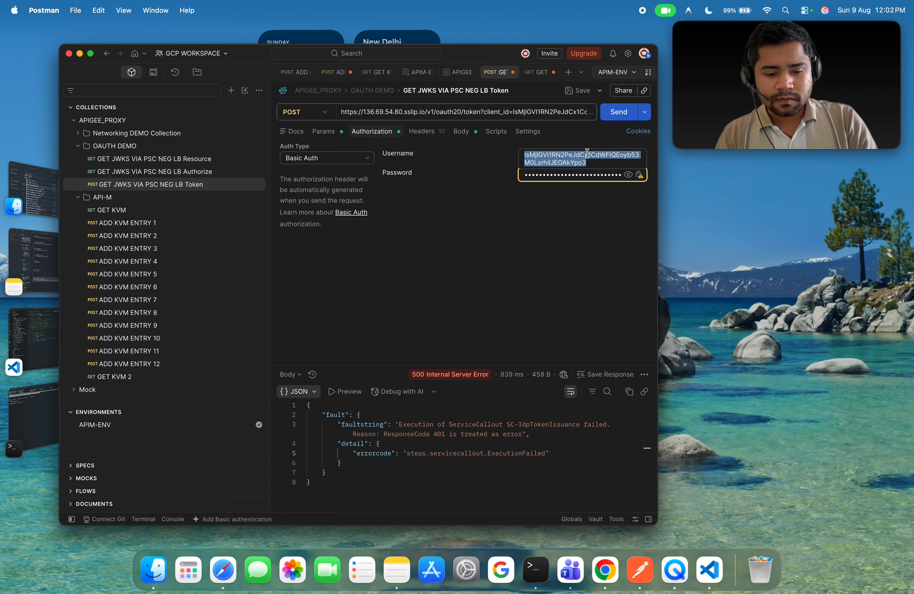
click(215, 177)
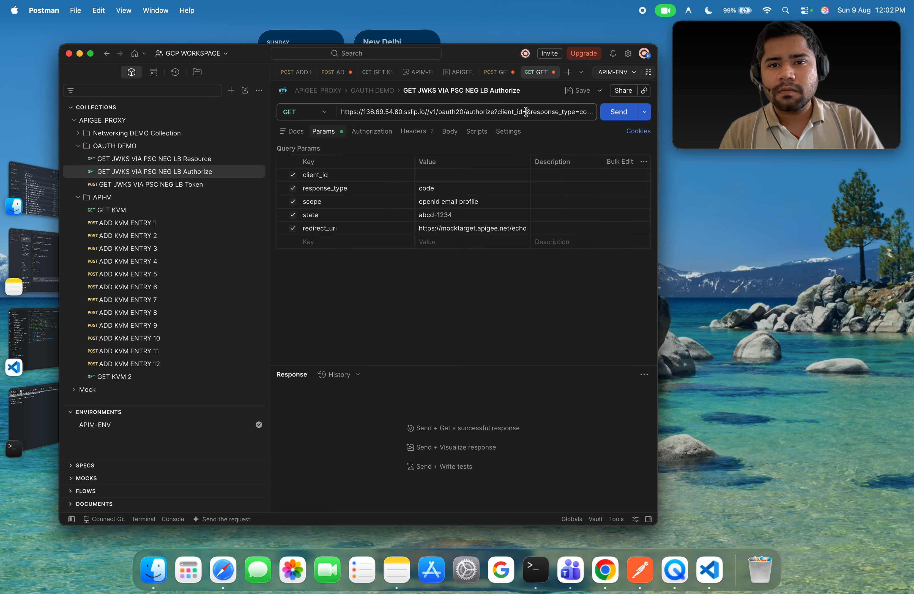
click(526, 112)
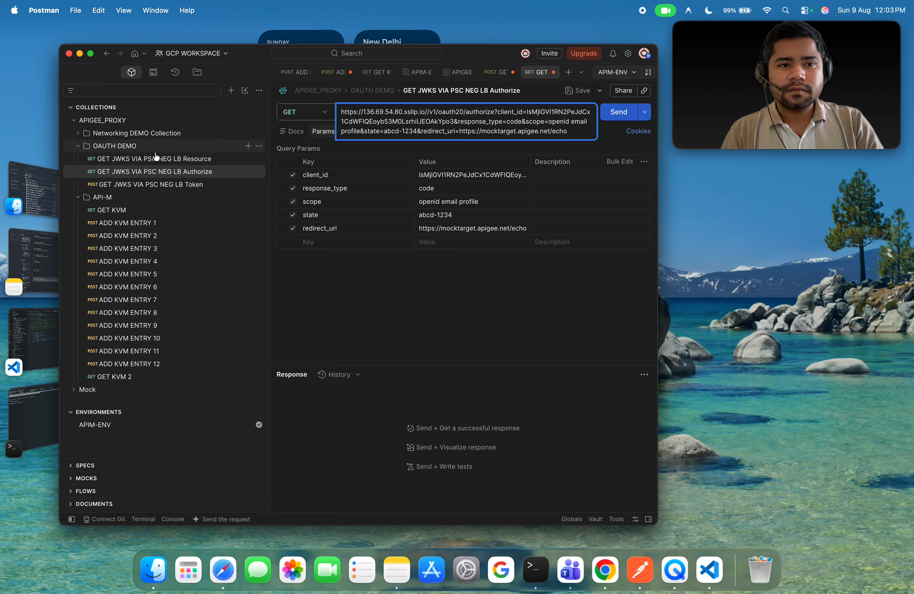
- Compare the Token request's Basic Auth username with the client_id of the Authorize request
click(169, 185)
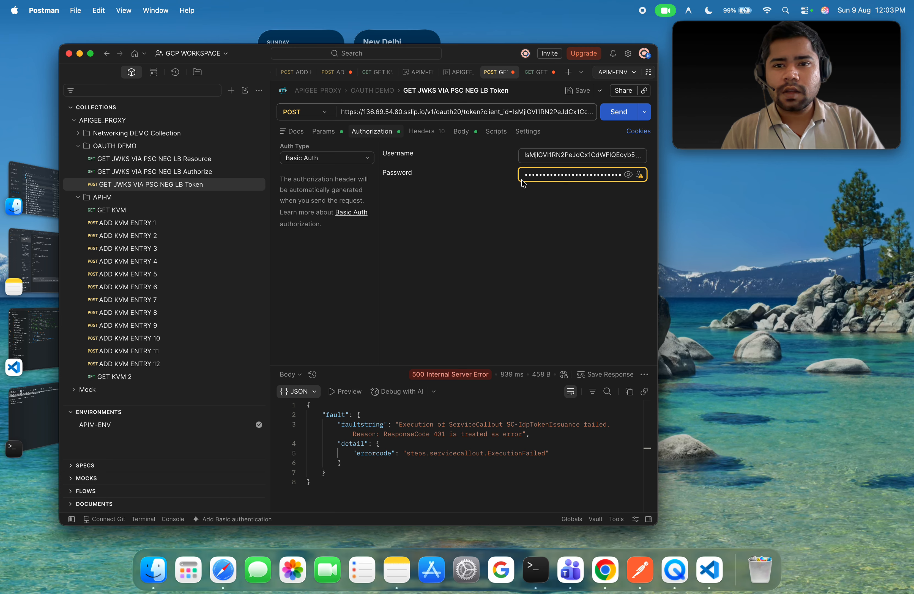
double_click(563, 154)
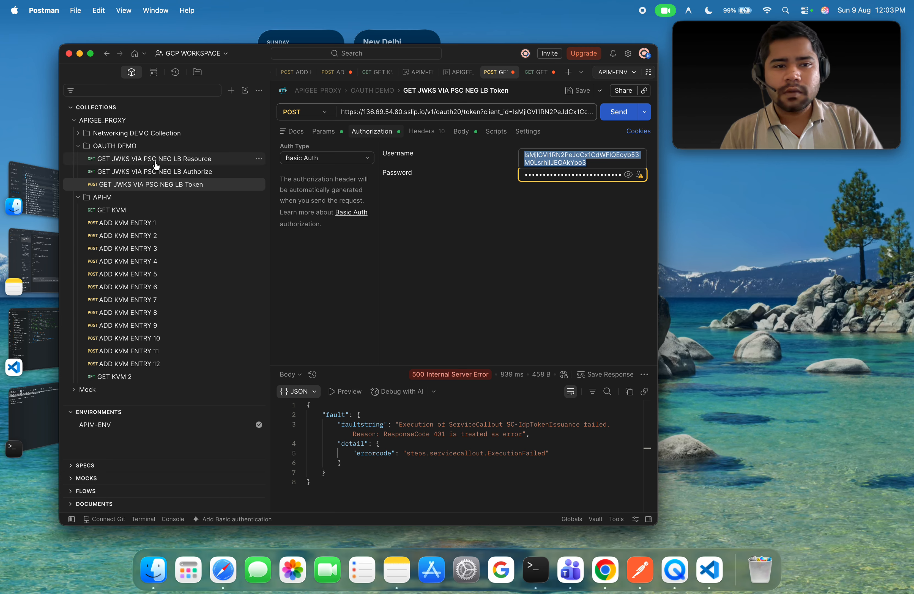
click(169, 171)
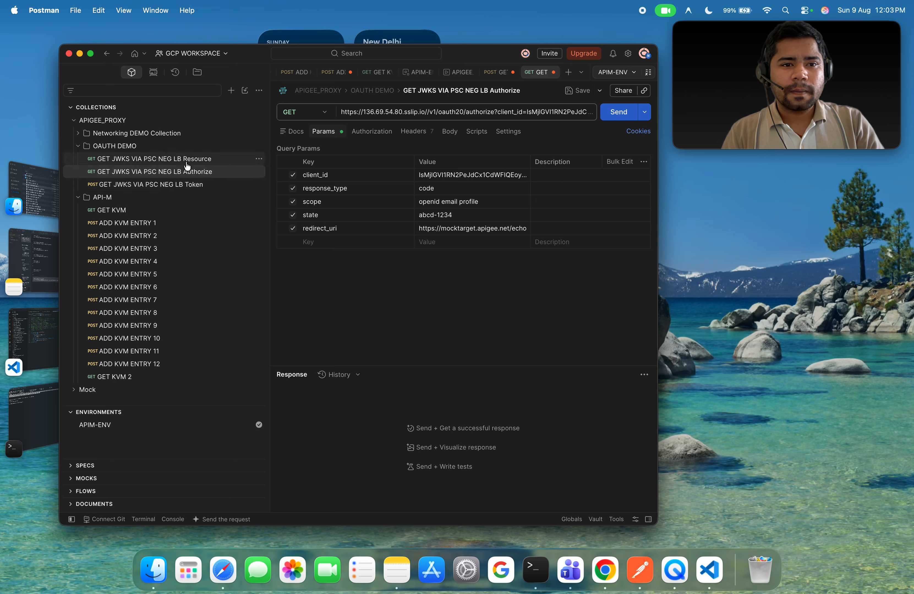
- Copy the full Authorize request URL, load it in the new Chrome tab and accept the Auth0 consent for My App
click(513, 112)
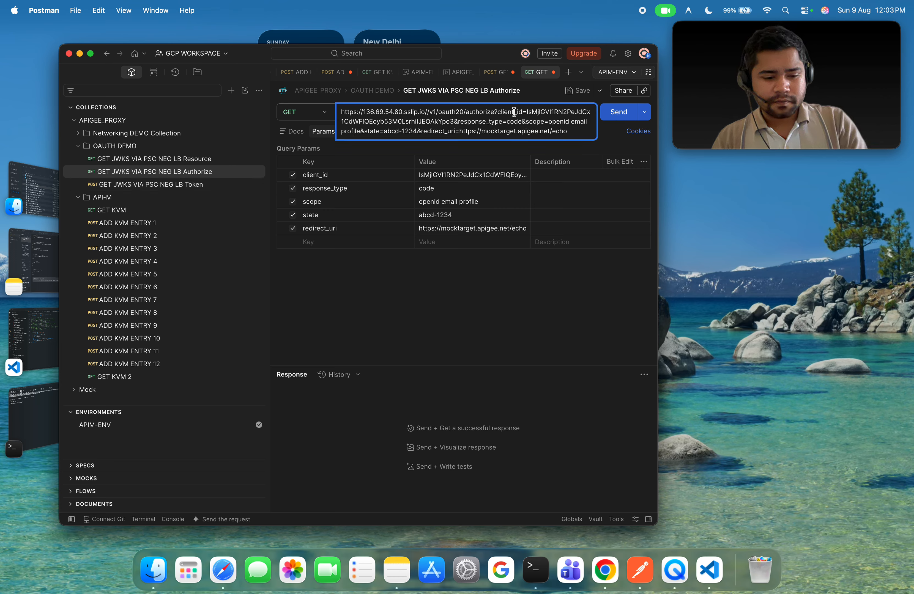
key(super+a)
key(super+c)
click(605, 570)
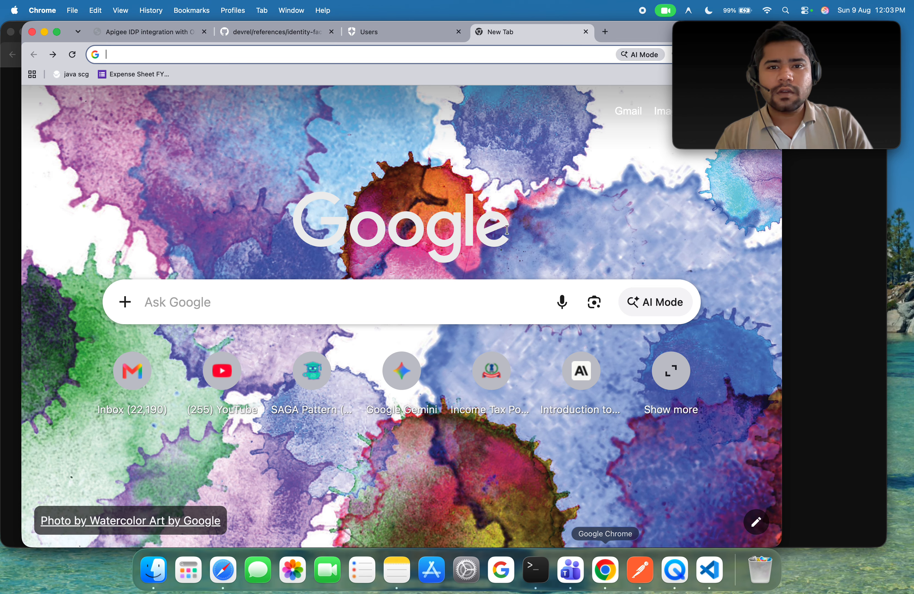
key(super+v)
key(Return)
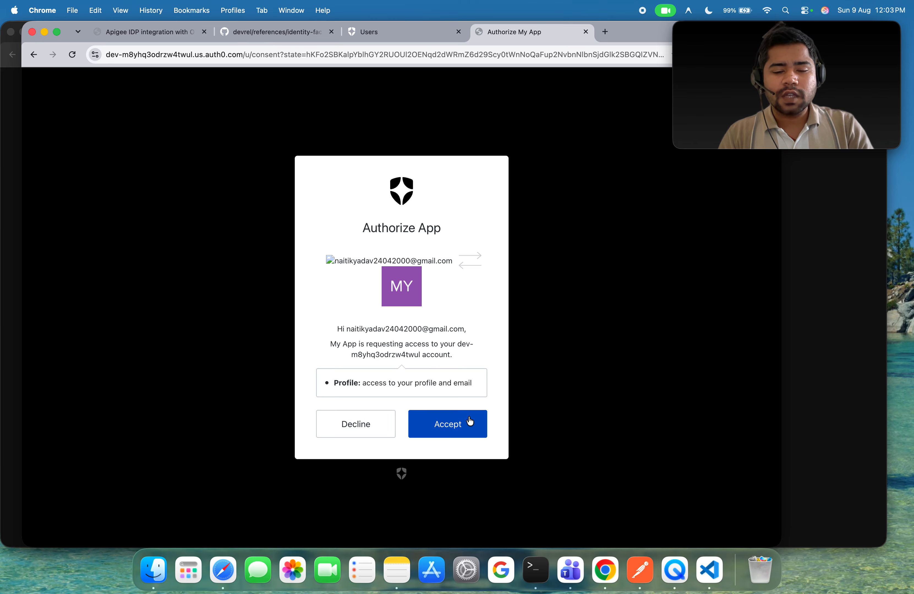
click(456, 429)
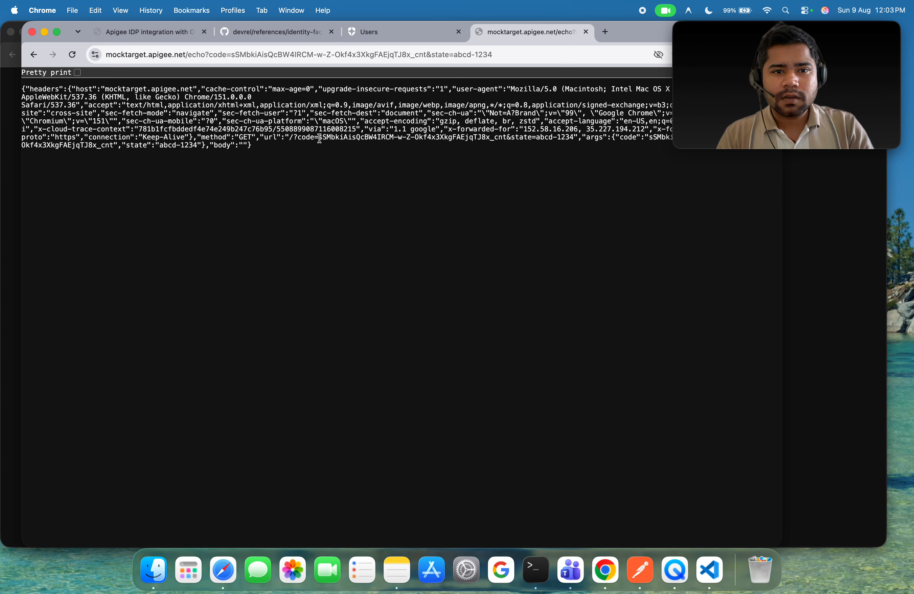
- Copy the new authorization code from the echo page into the Postman Token request's code body value and send the request
drag(319, 138, 508, 138)
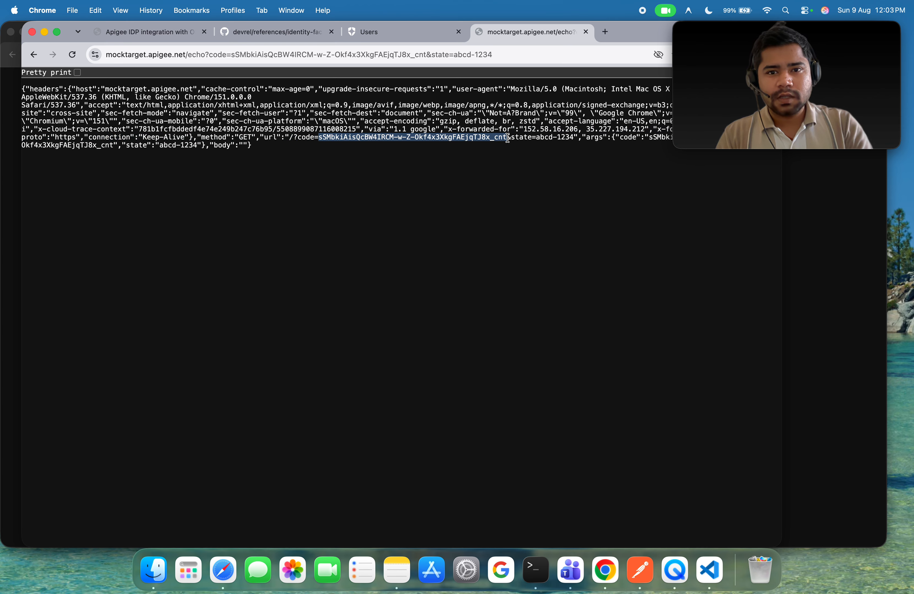
click(640, 570)
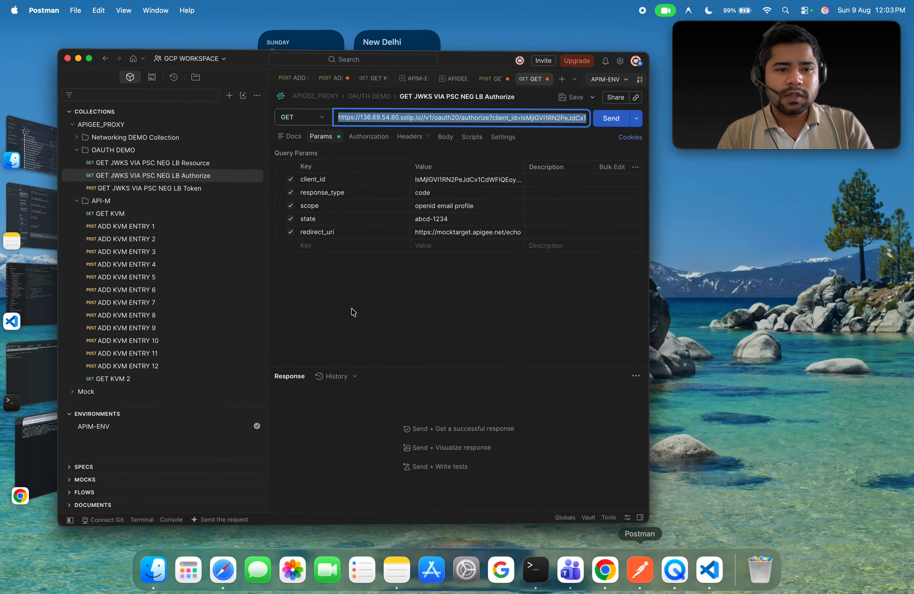
click(196, 185)
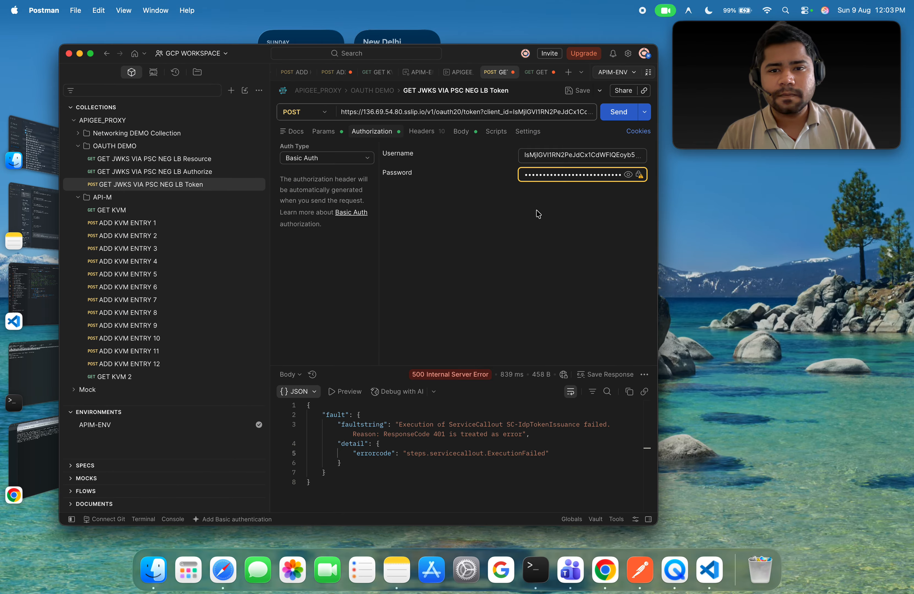
click(461, 131)
double_click(470, 204)
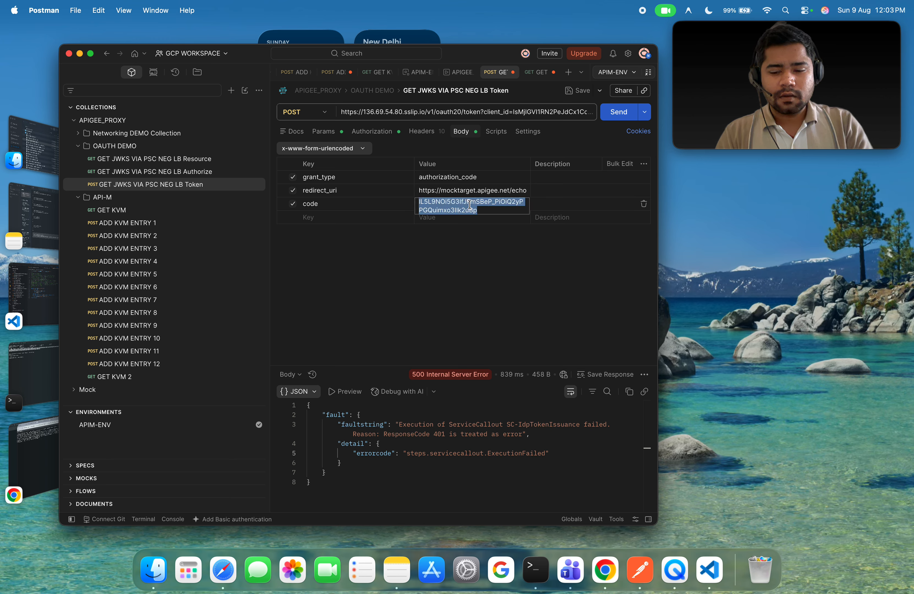
key(BackSpace)
key(super+v)
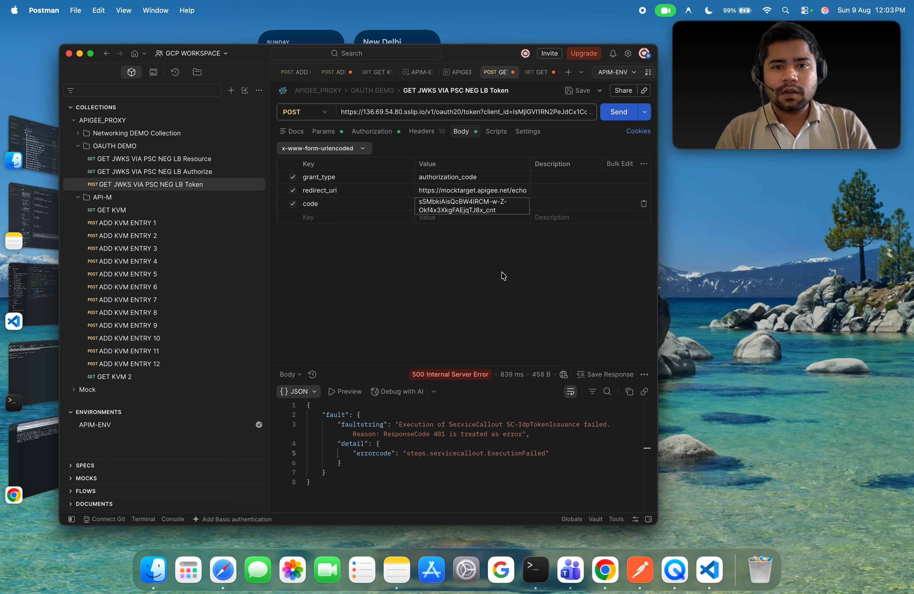
click(617, 115)
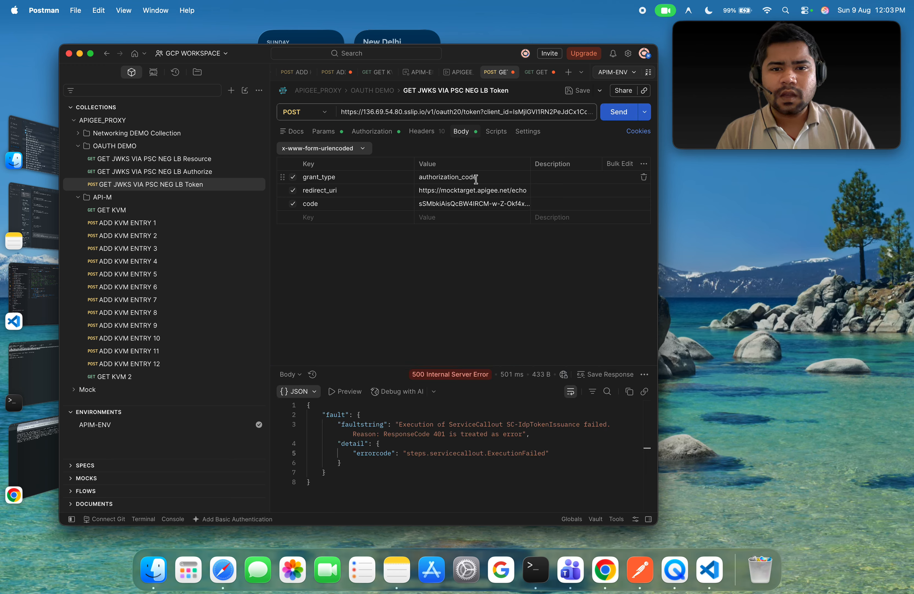
- Review the Token request's URL, Basic Auth settings and error response, enlarging the response area
click(512, 112)
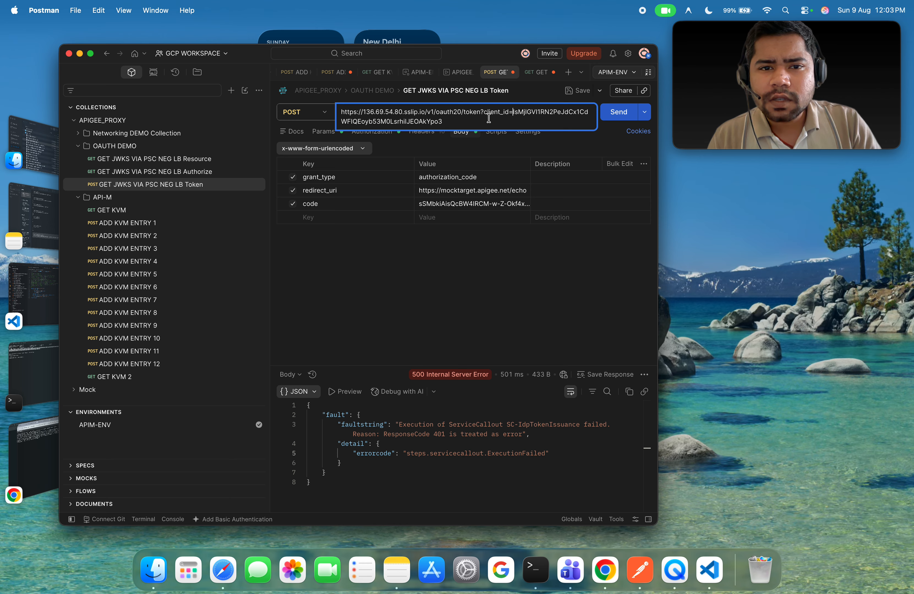
click(384, 290)
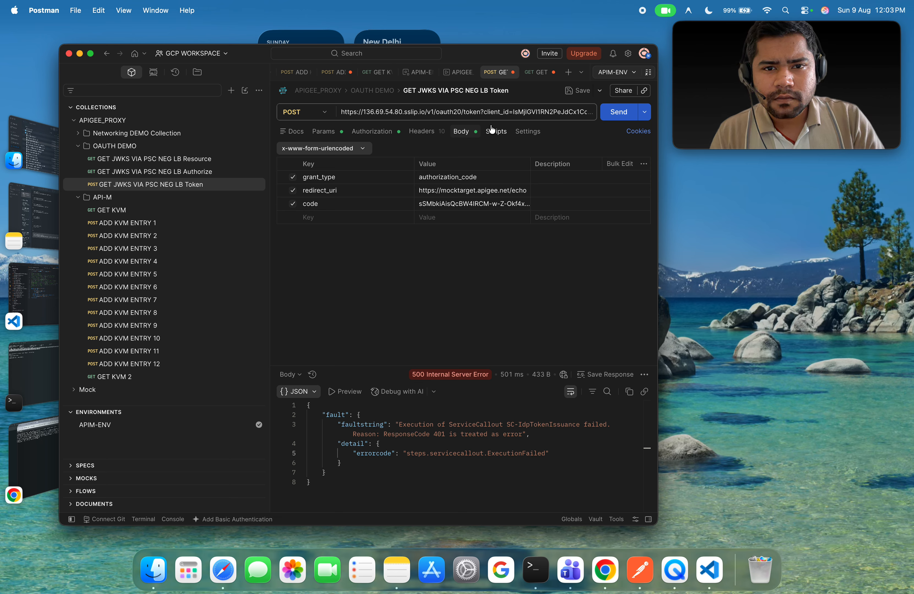
click(502, 117)
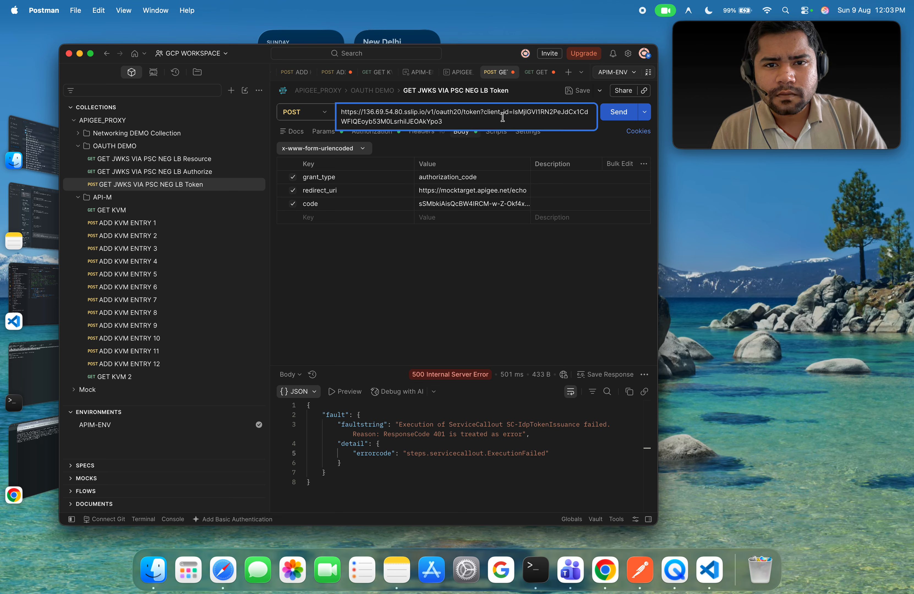
click(472, 288)
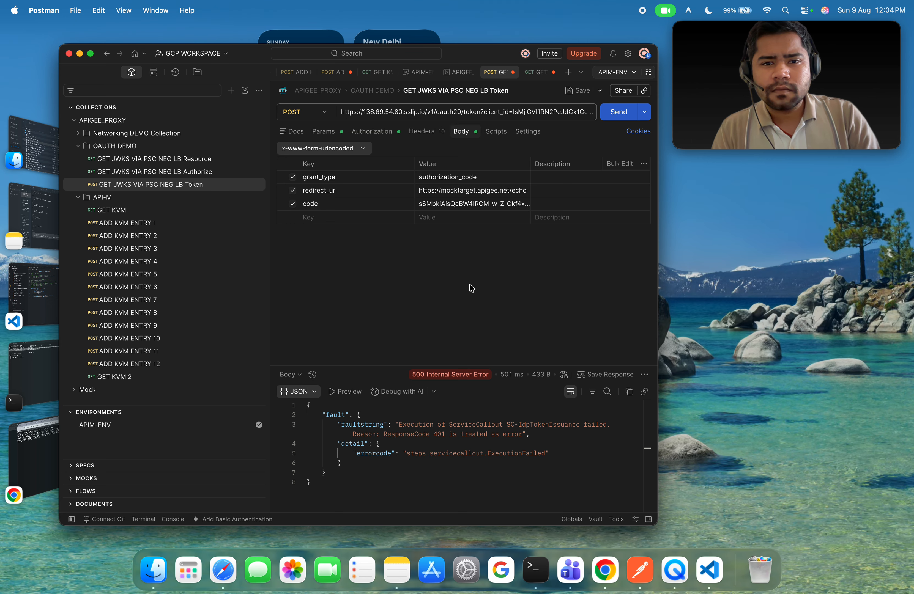
click(380, 135)
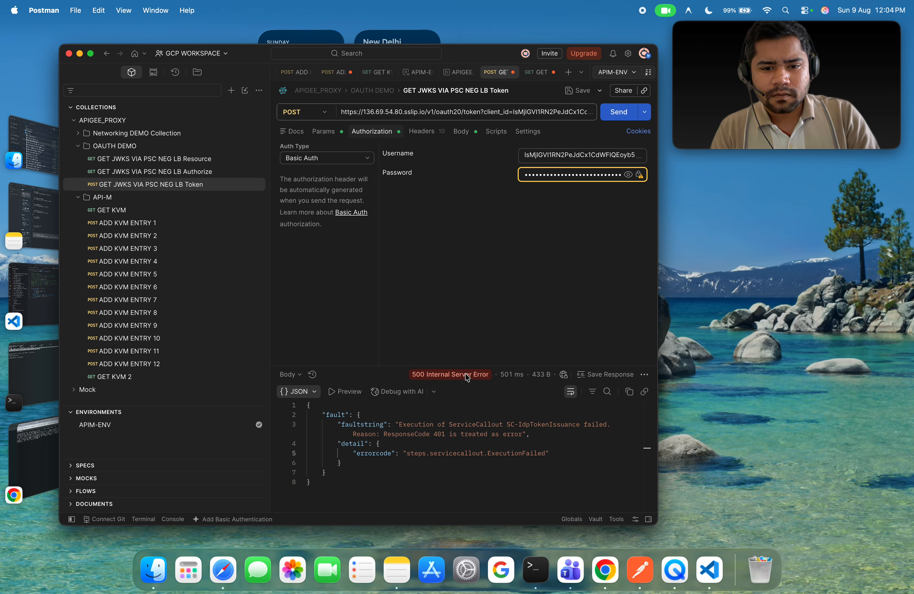
drag(442, 365, 439, 264)
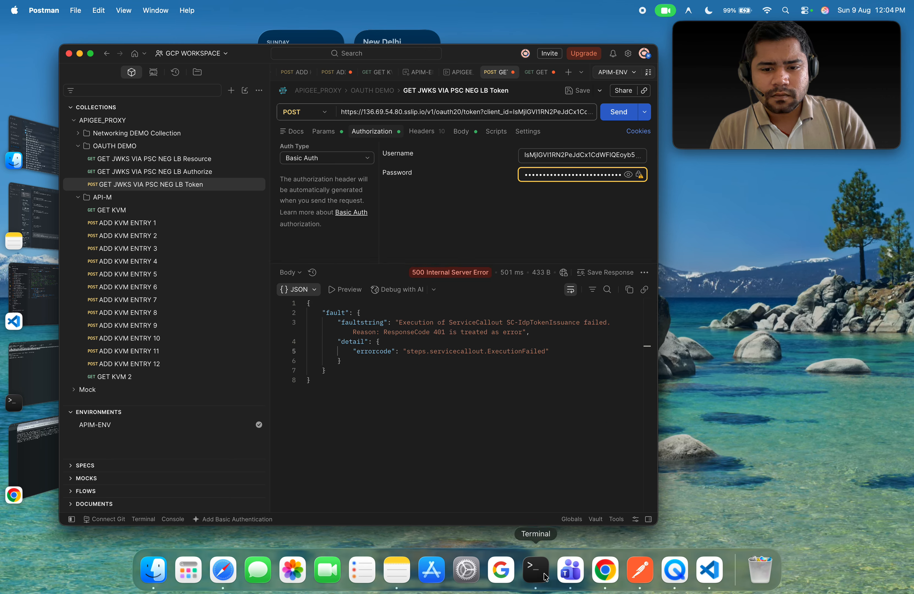
- Switch to Chrome, return to the identity-facade-v1 debug session and enlarge the policy flow view of the POST transaction
click(603, 579)
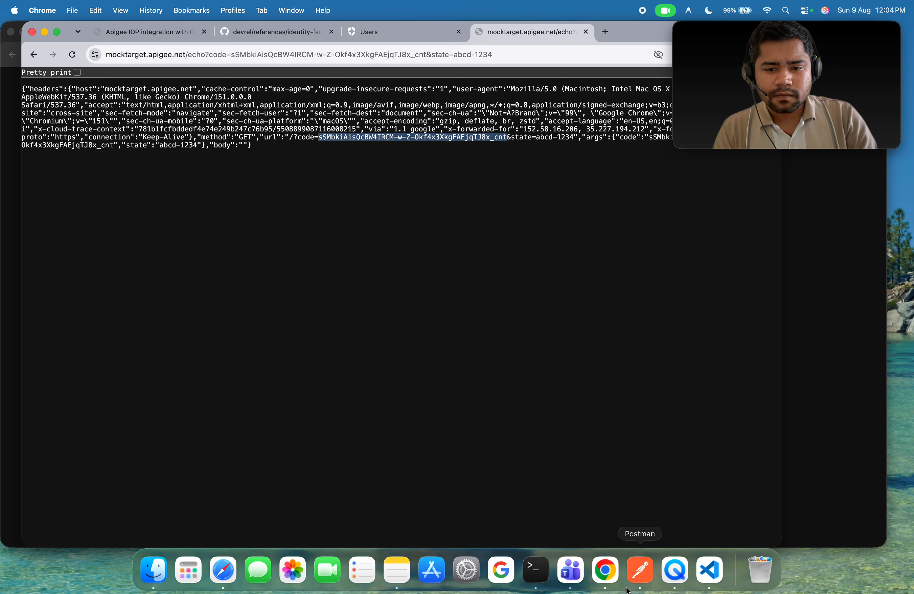
click(821, 363)
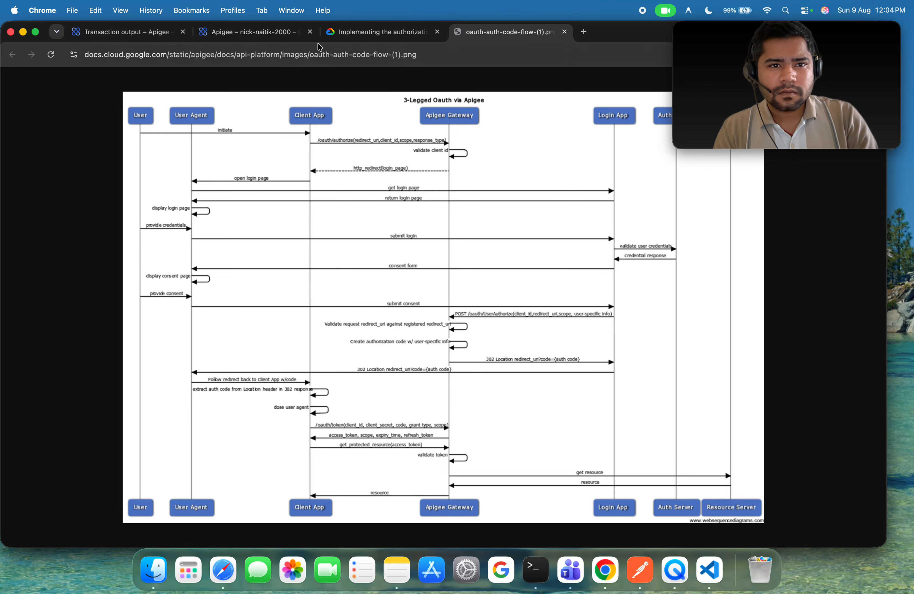
click(142, 38)
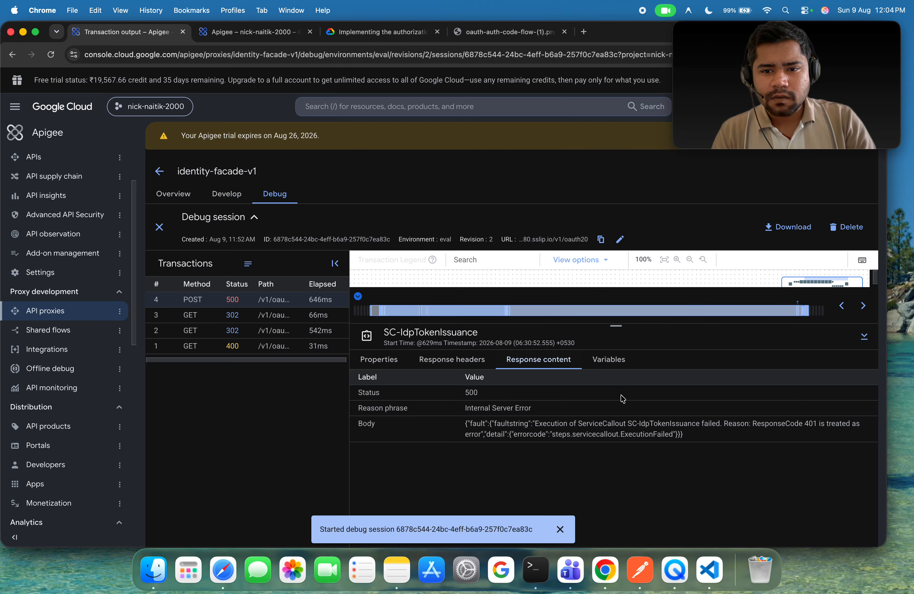
drag(615, 327, 615, 505)
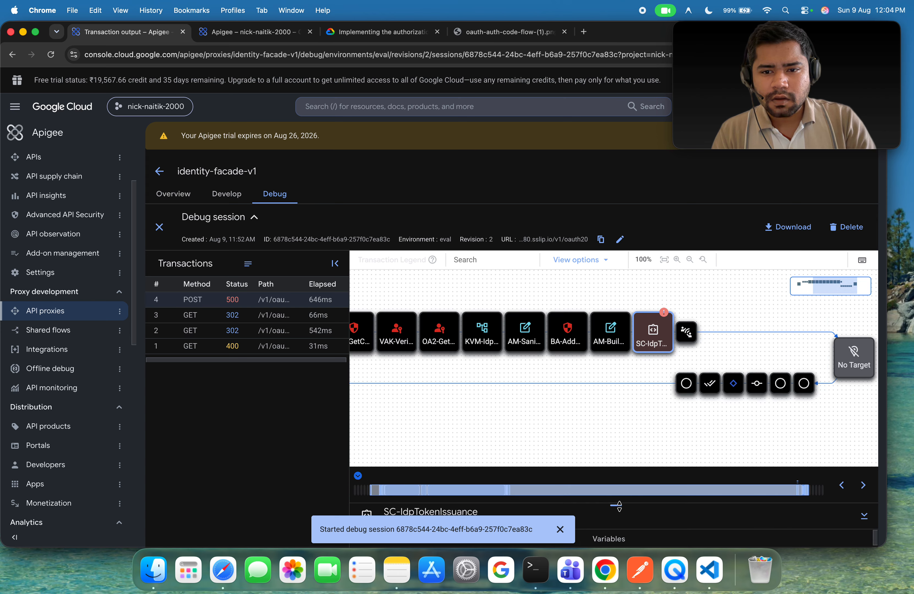
- Inspect the variables of the AM-BuildIdpRequest policy in the POST transaction and dismiss the debug session notification
click(656, 345)
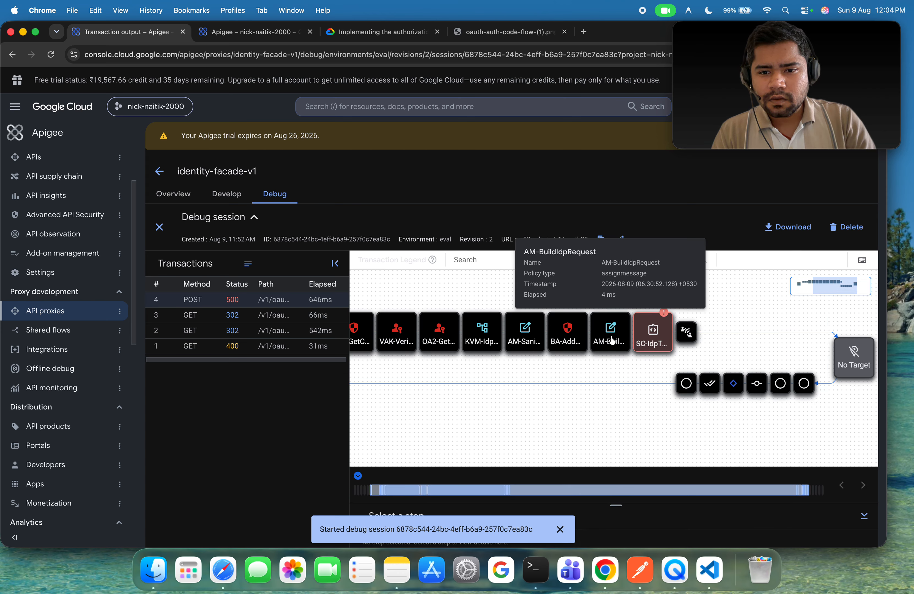
click(612, 340)
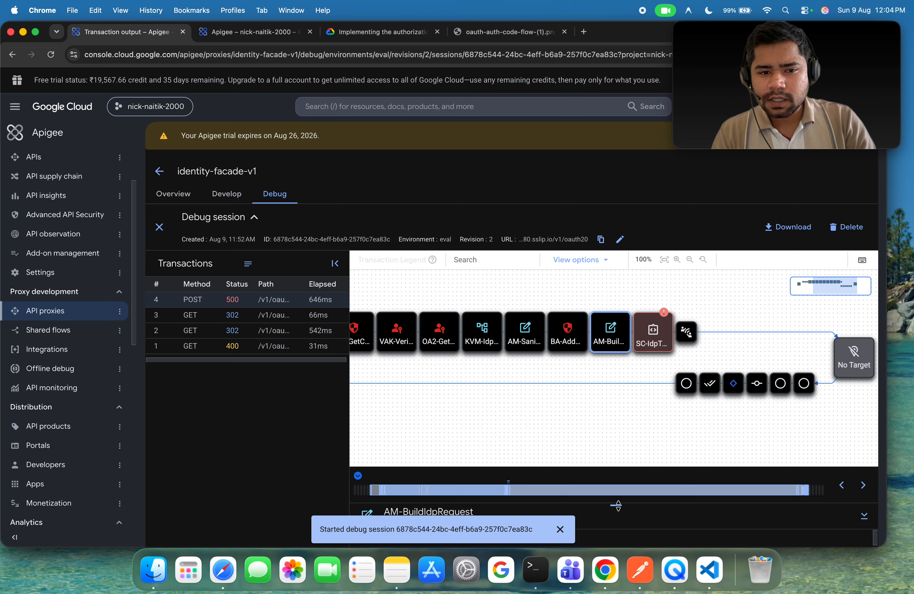
drag(617, 505, 589, 296)
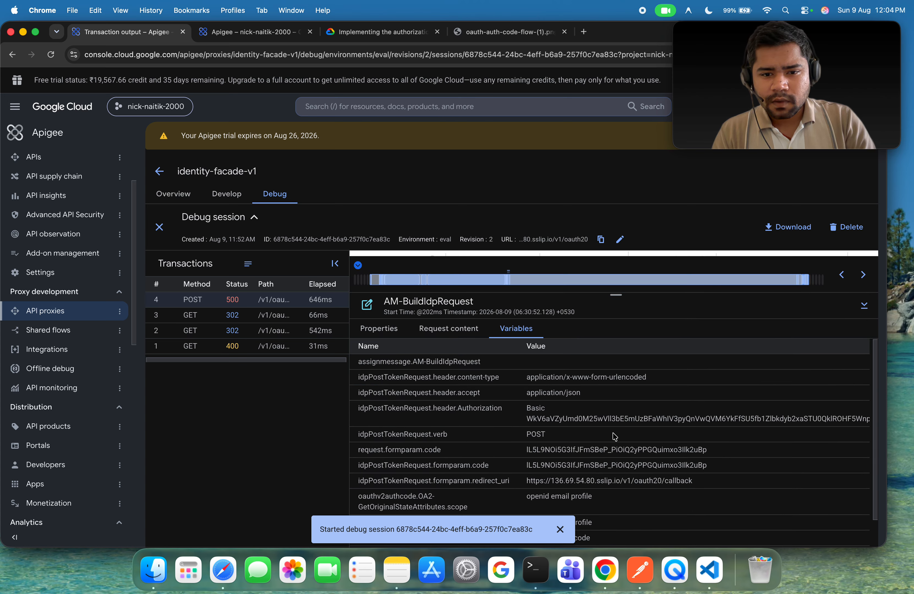
scroll(615, 436, down, 2)
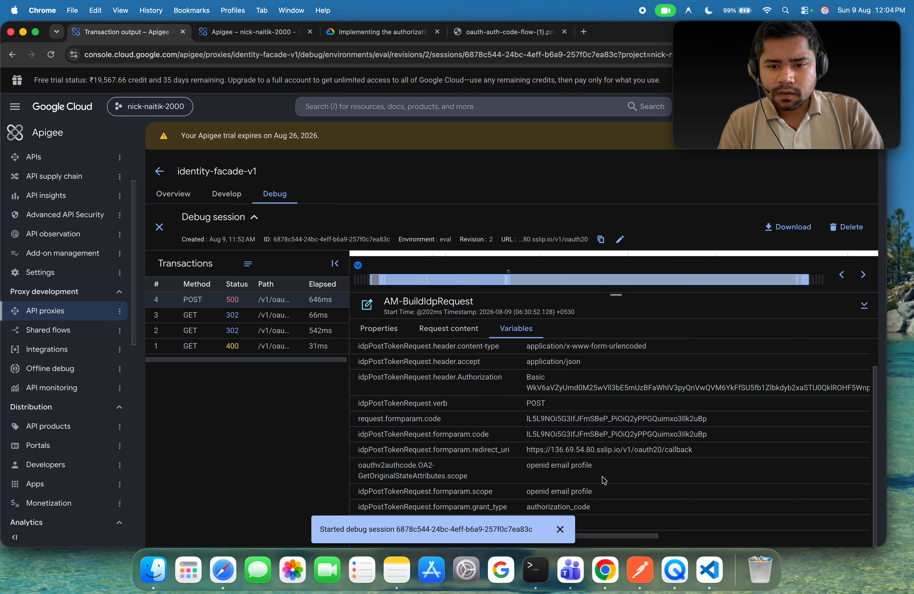
click(560, 530)
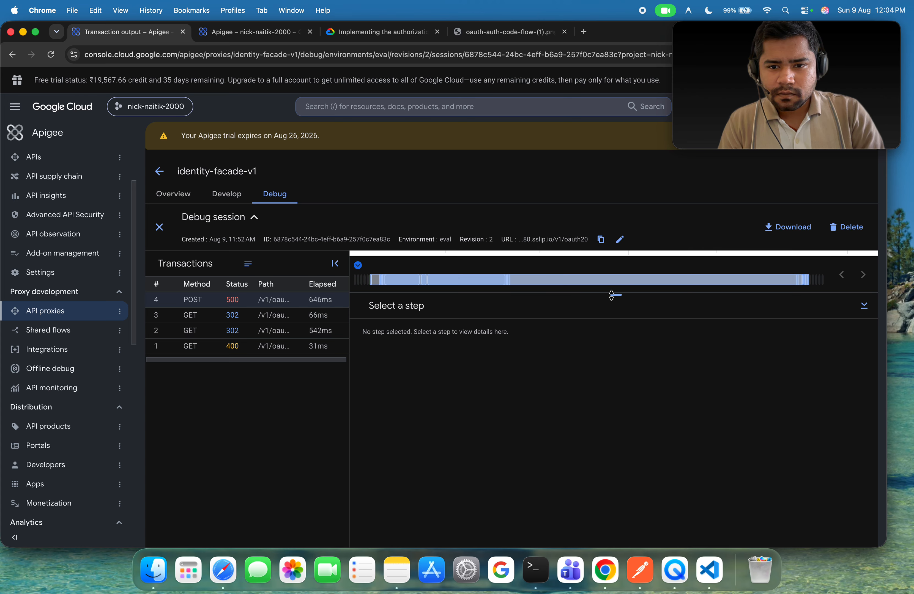
- Inspect the KVM-IdpParameters and BA-AddClientID-ClientSecret-AzHeader policy details in the POST transaction flow
drag(611, 295, 612, 462)
mouse_move(611, 349)
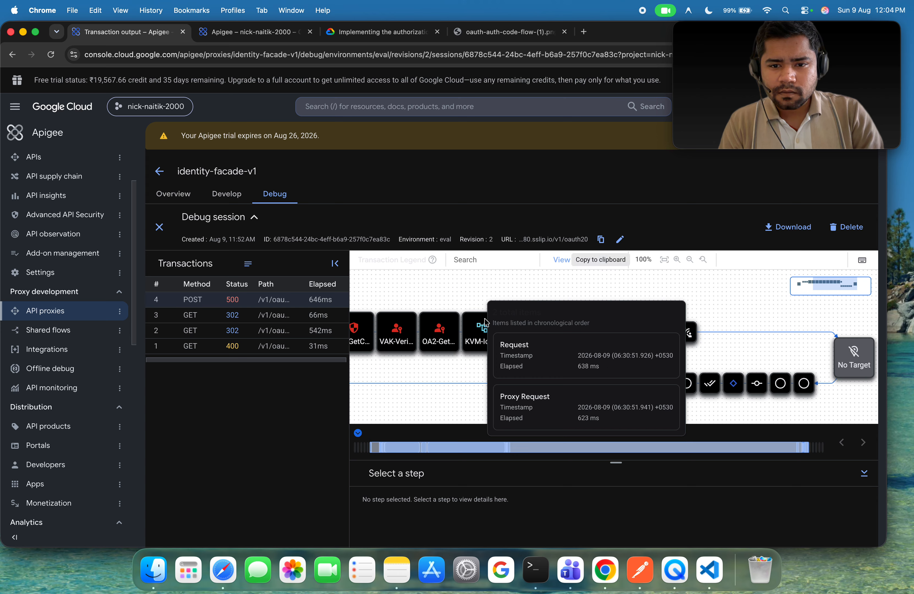
click(483, 343)
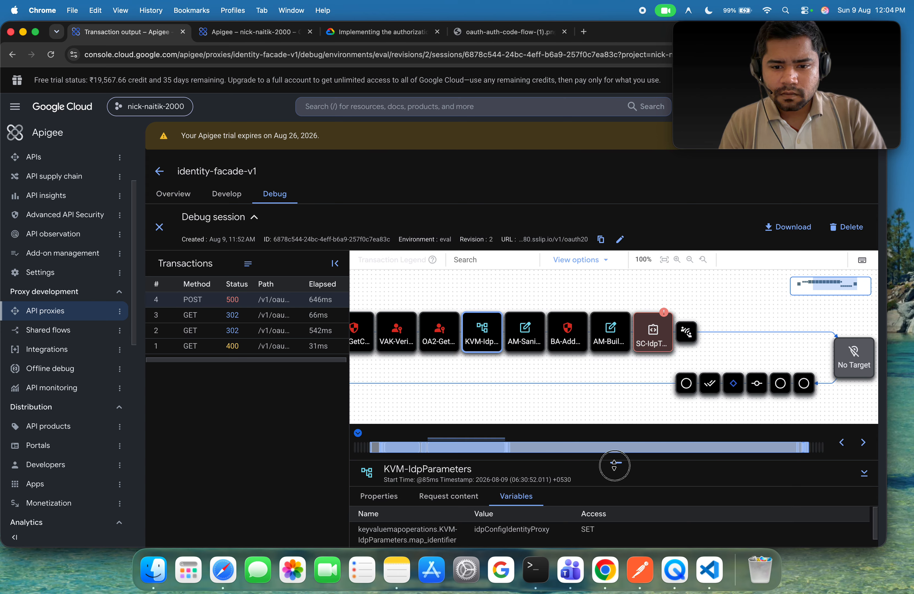
drag(613, 463, 616, 398)
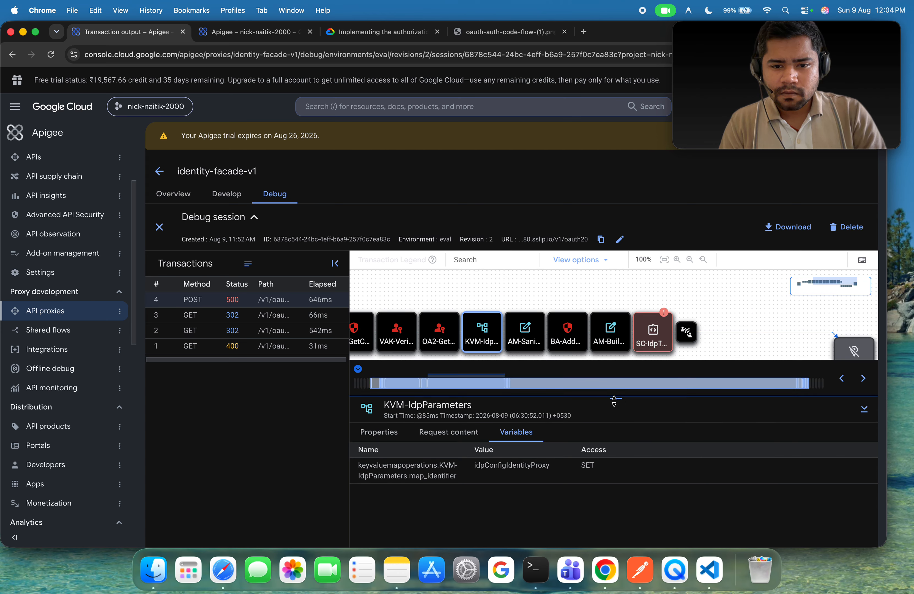
click(570, 337)
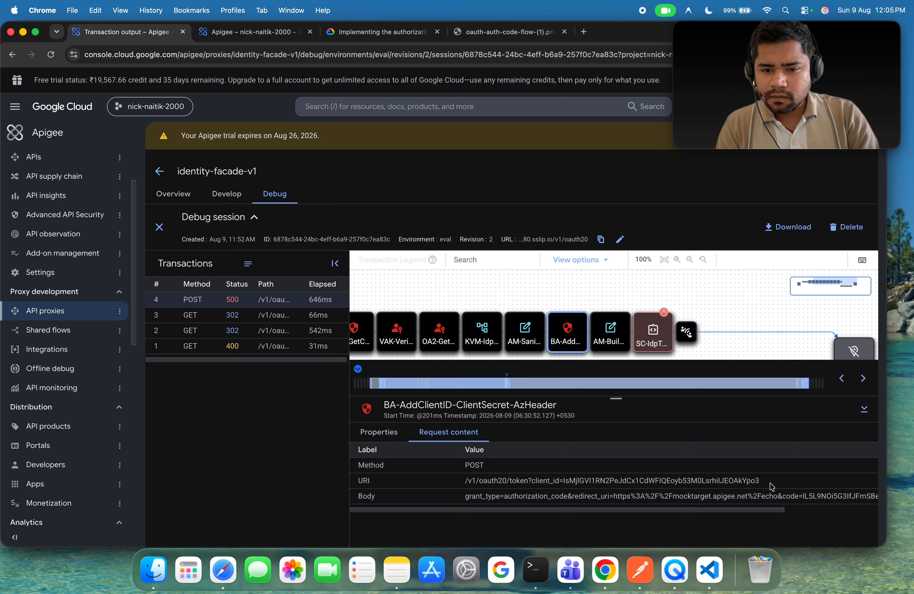
- Copy the encoded Basic credential from idpPostTokenRequest.header.Authorization in the AM-BuildIdpRequest variables
click(610, 335)
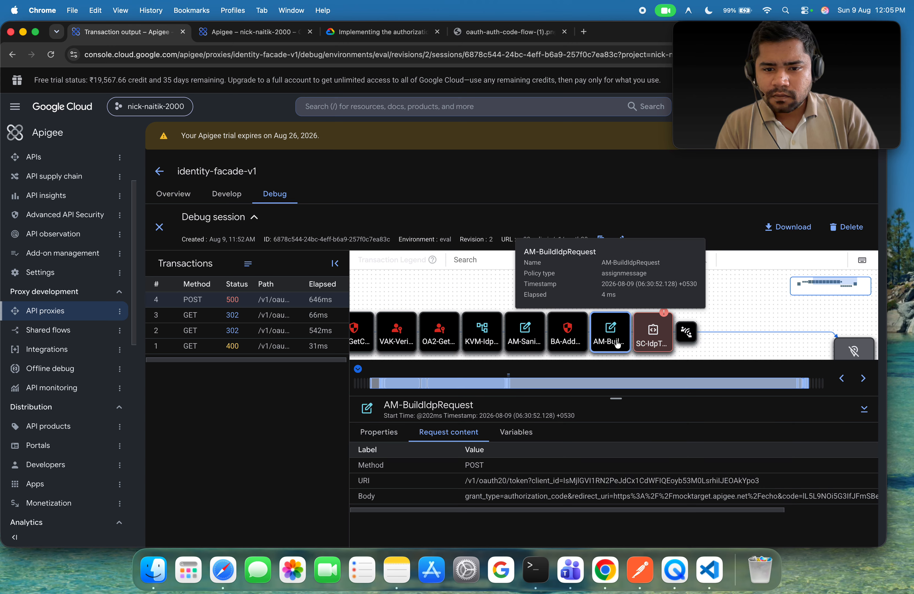
click(530, 435)
scroll(564, 515, down, 3)
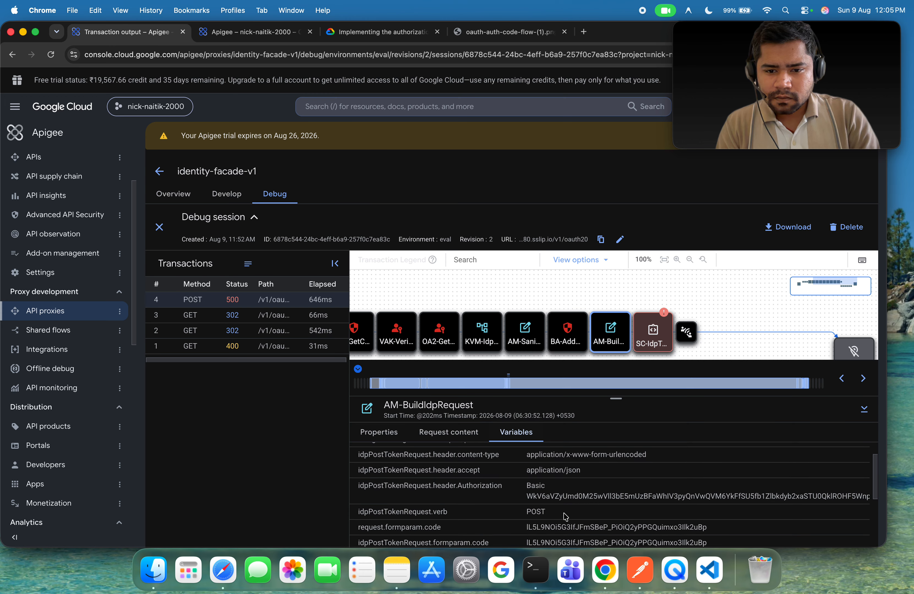
scroll(563, 513, up, 2)
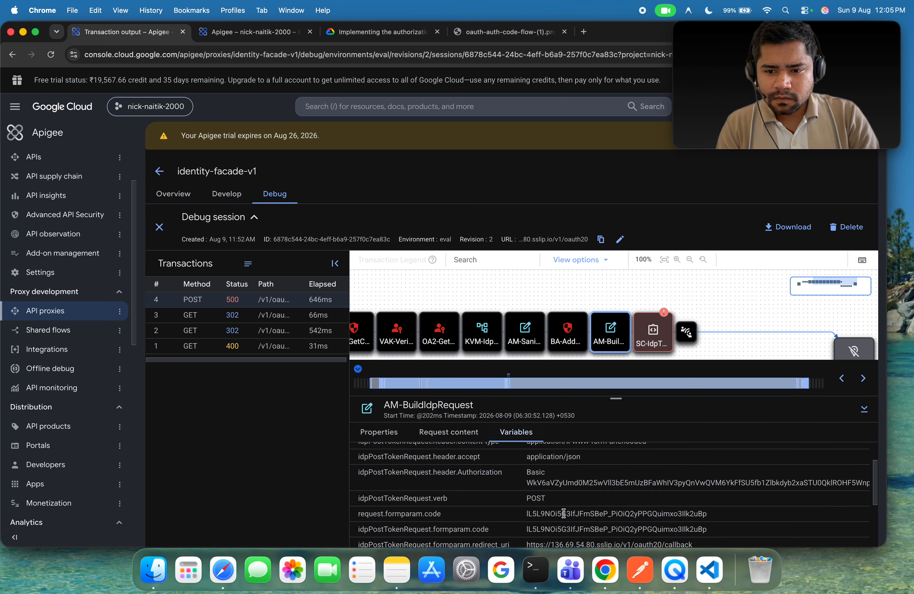
scroll(655, 492, right, 5)
scroll(654, 491, right, 8)
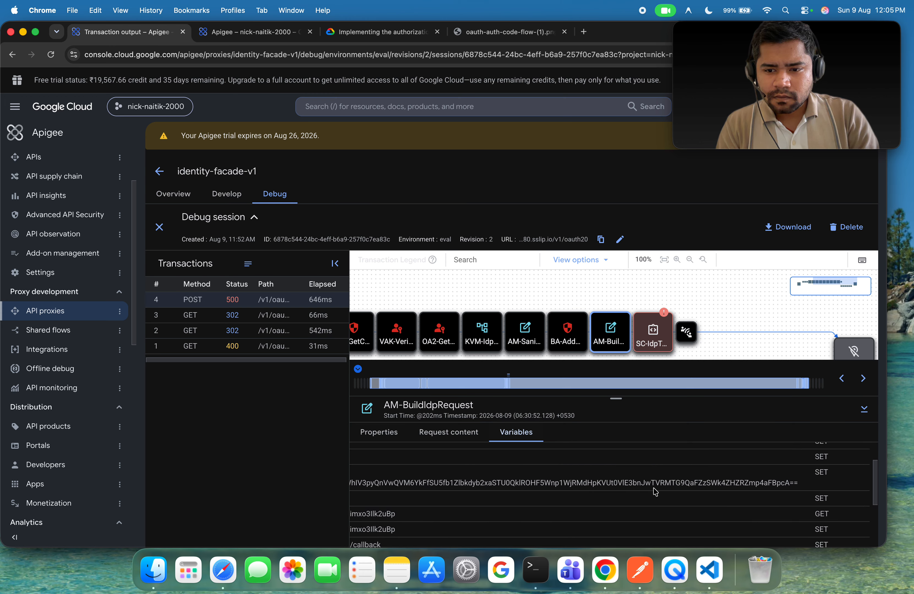
drag(793, 485, 374, 484)
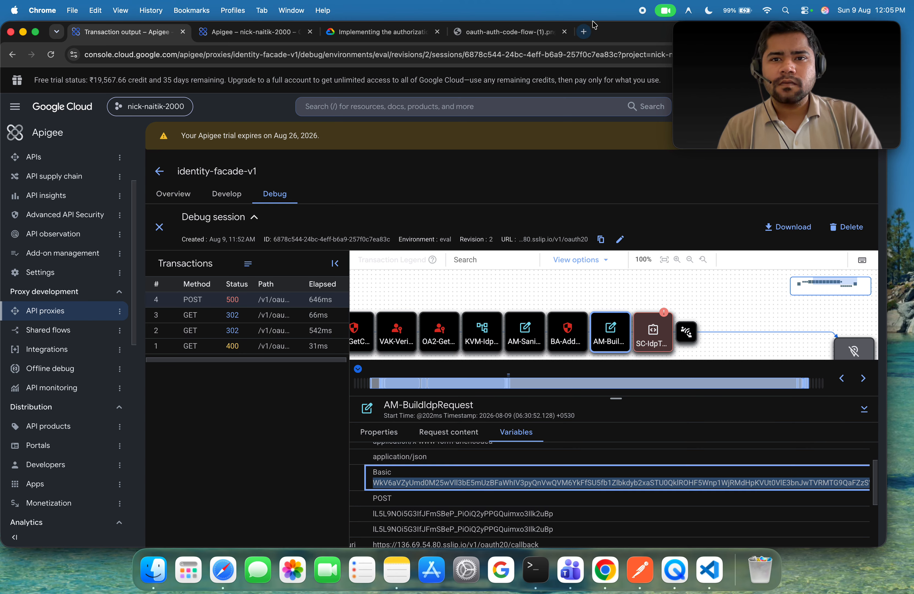
- Search for base64 decode in a new browser tab, open base64decode.org and accept its privacy notice
click(584, 32)
text(Base64)
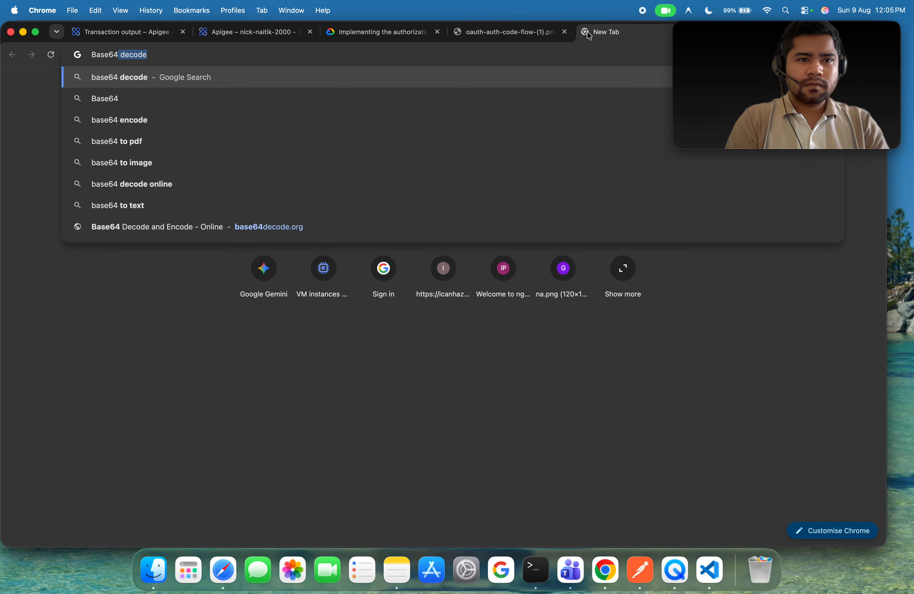
key(Return)
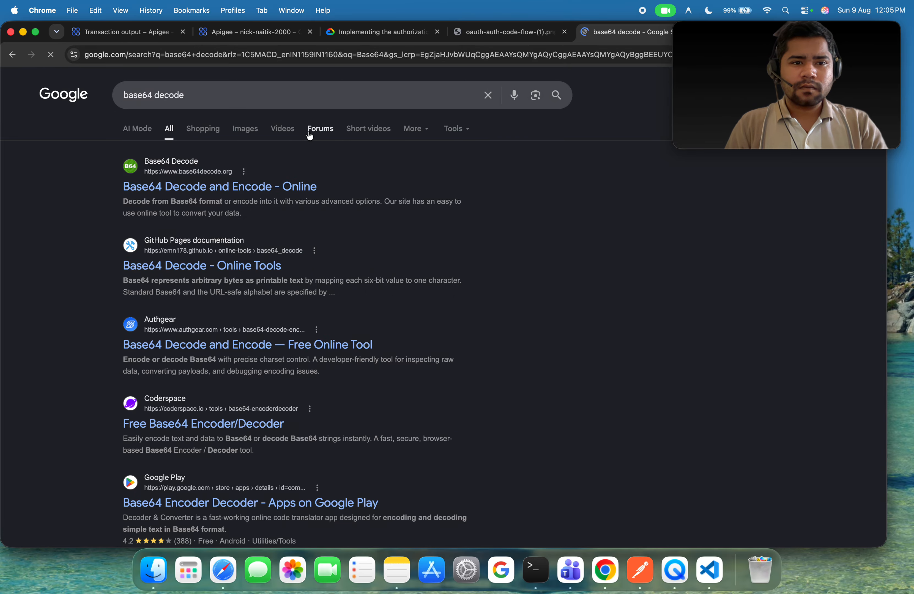
click(177, 185)
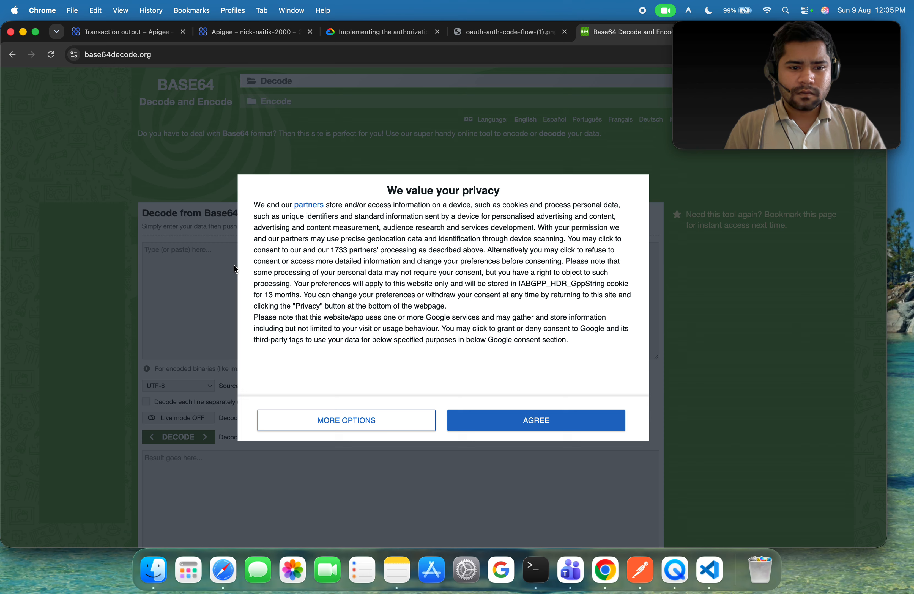
click(561, 421)
- Paste the encoded Basic credential into the Base64 decoder, decode it and select the client ID part of the result
click(252, 291)
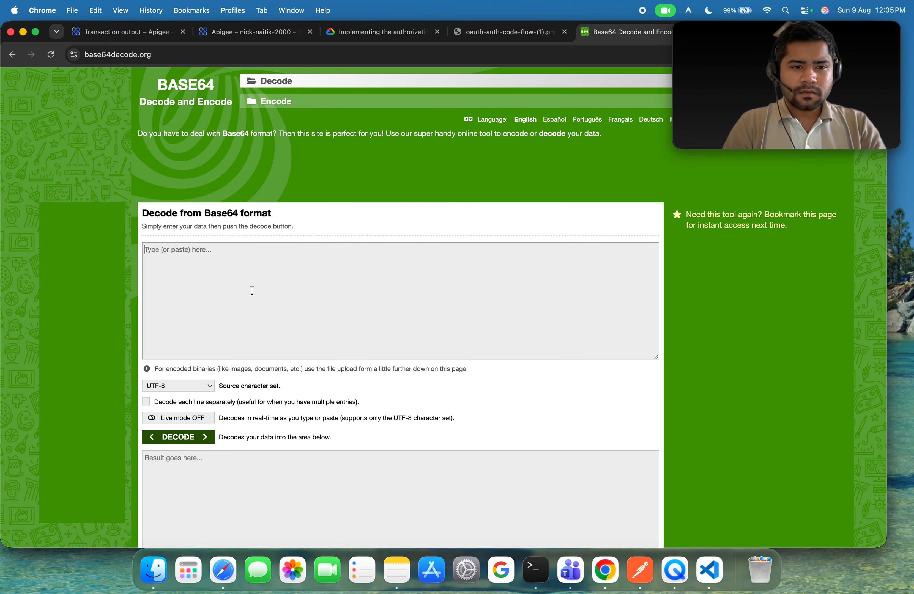
click(165, 440)
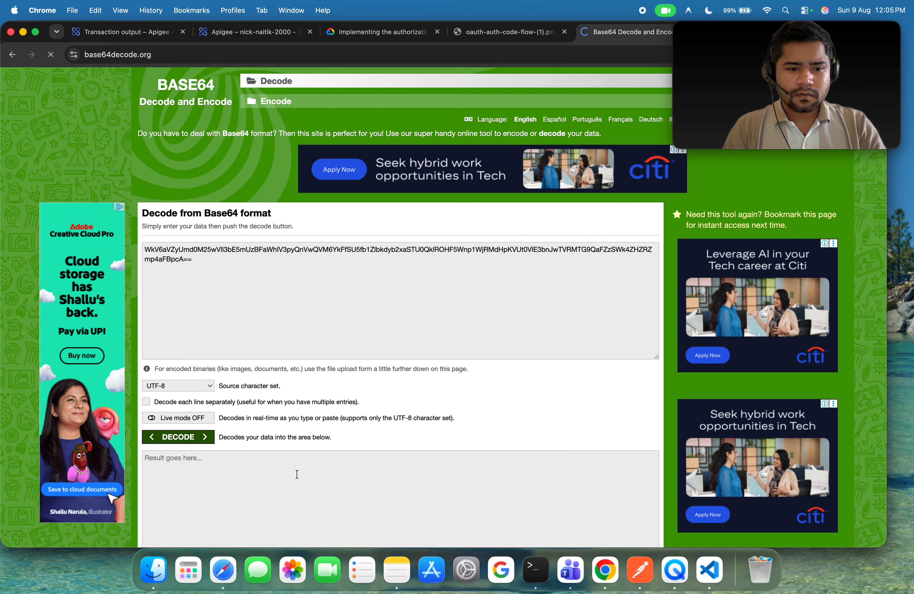
click(334, 506)
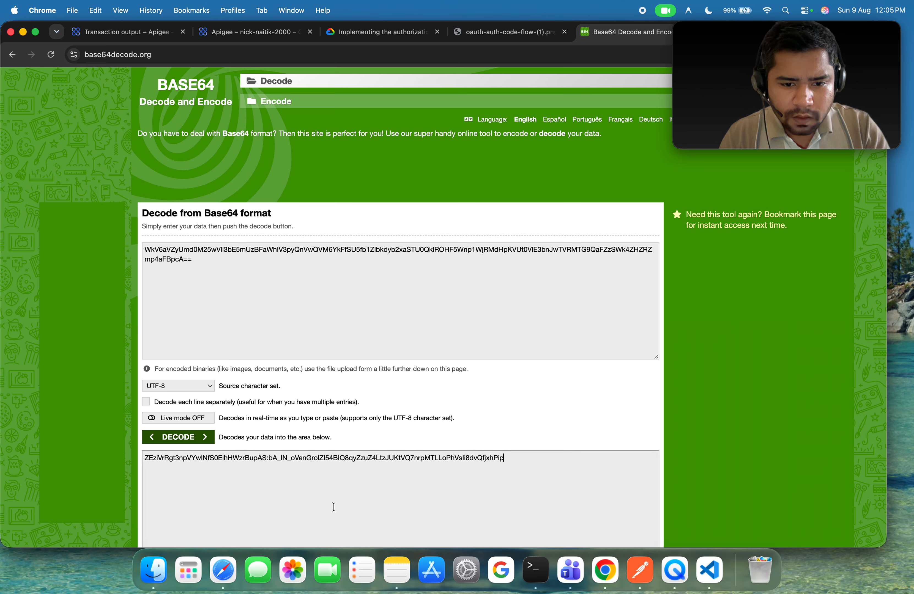
drag(267, 458, 141, 456)
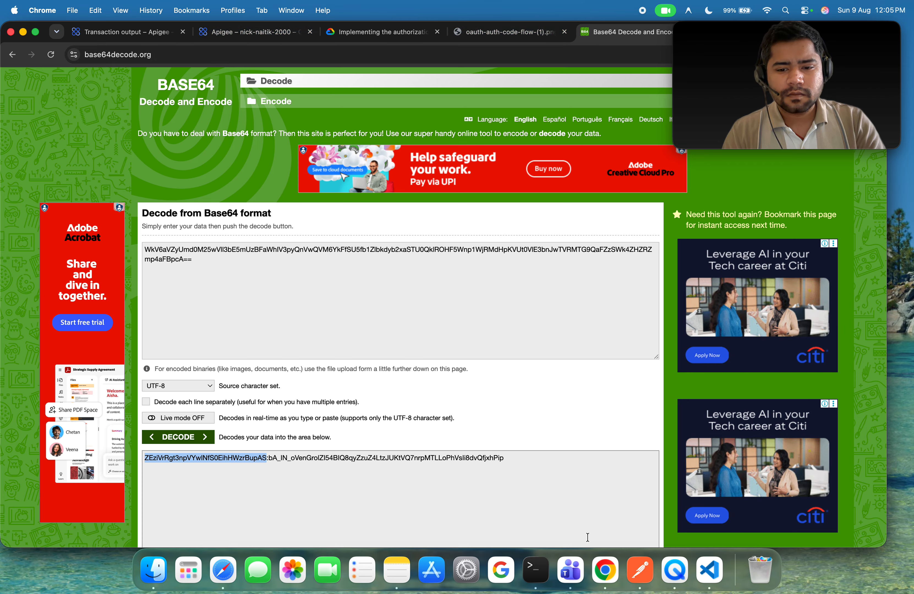
- Switch to the Auth0 dashboard window, open My App's settings and review its client credentials and allowed callback URLs
click(23, 32)
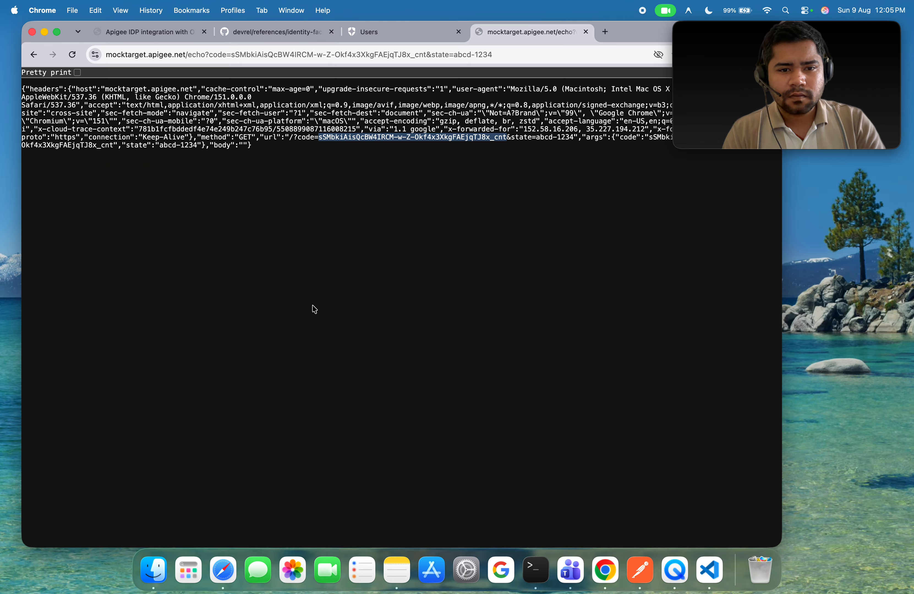
click(381, 30)
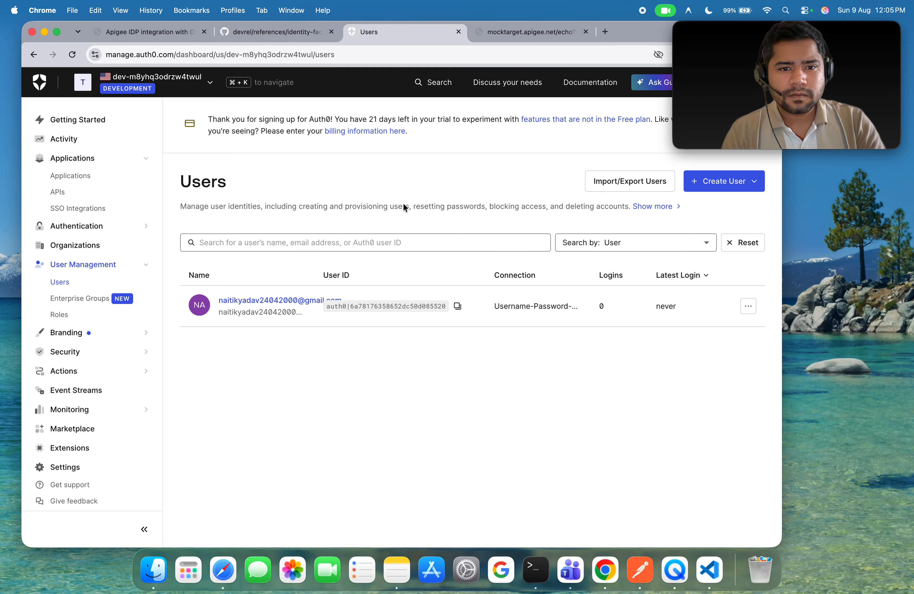
click(83, 181)
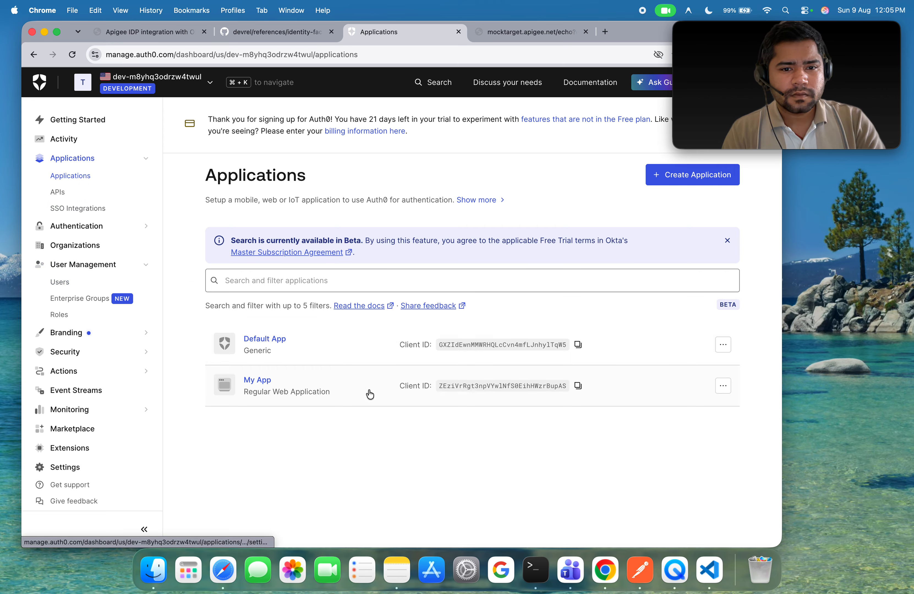
click(260, 381)
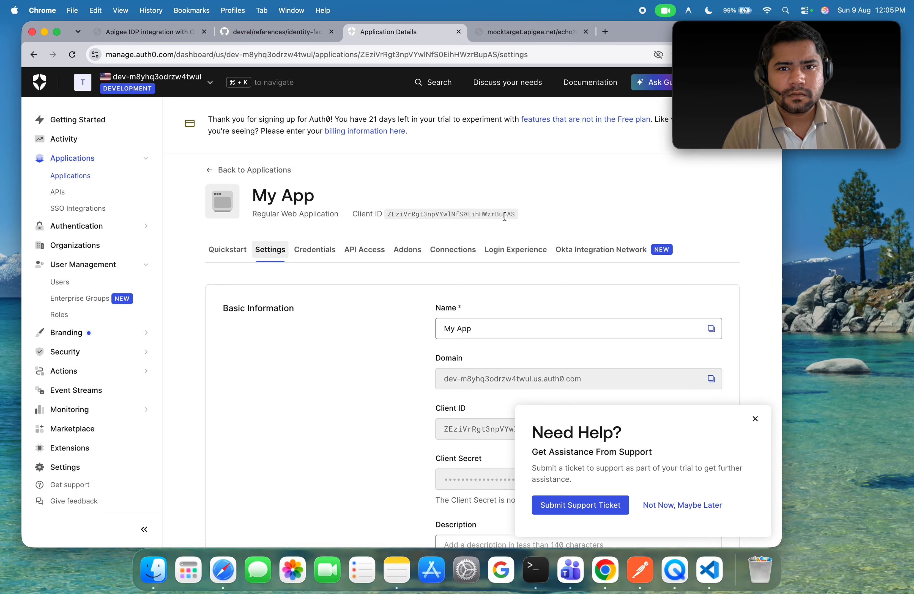
scroll(404, 414, down, 5)
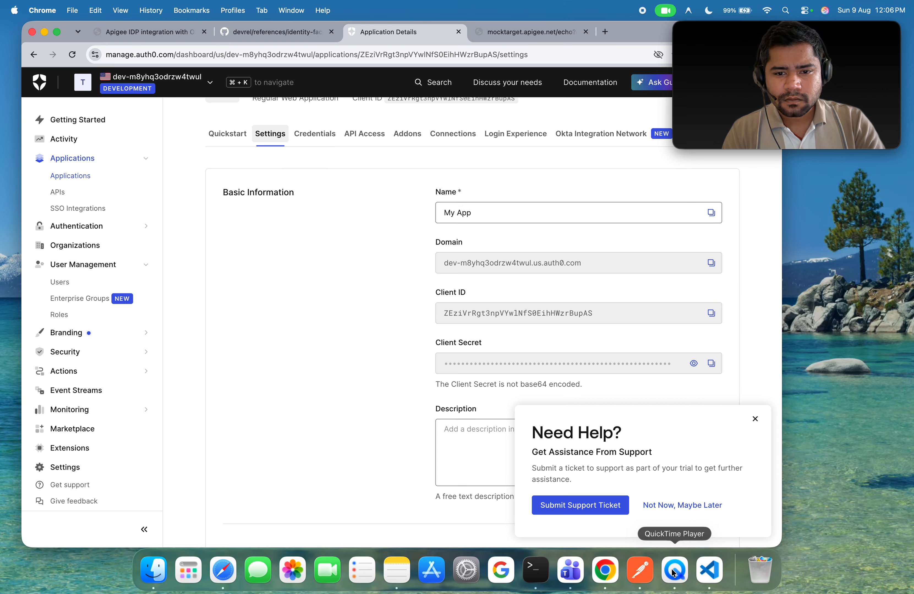
scroll(403, 338, down, 12)
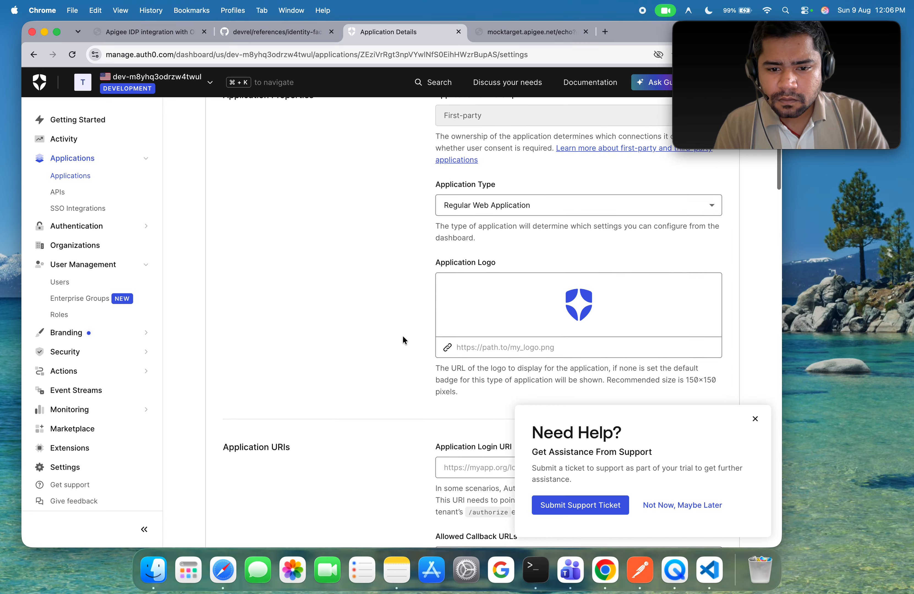
scroll(403, 337, down, 6)
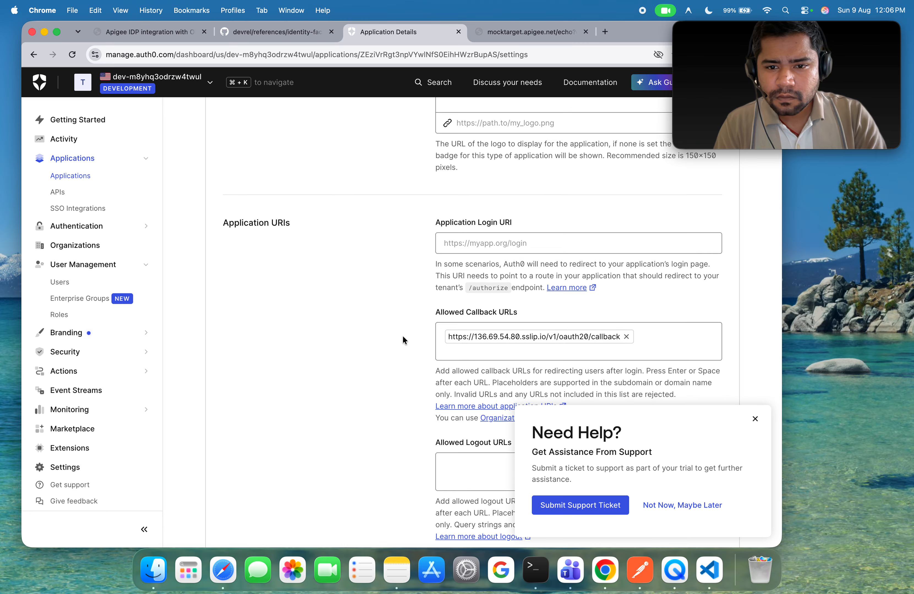
scroll(454, 351, up, 4)
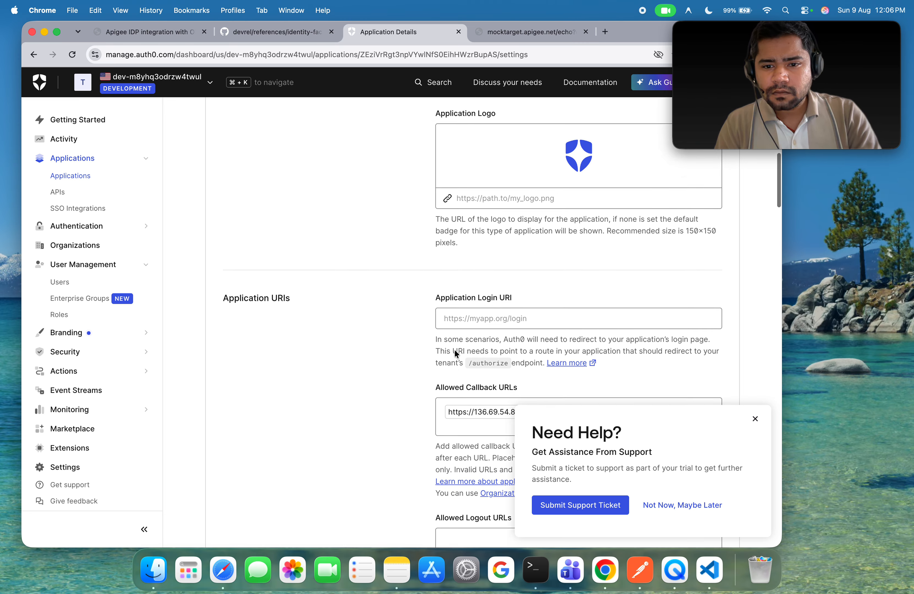
scroll(455, 354, up, 7)
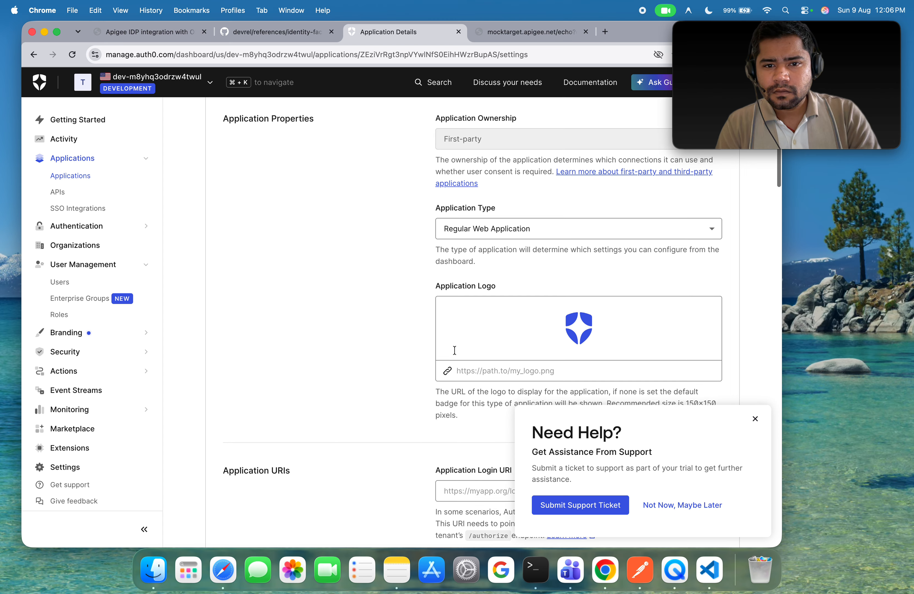
scroll(454, 351, up, 4)
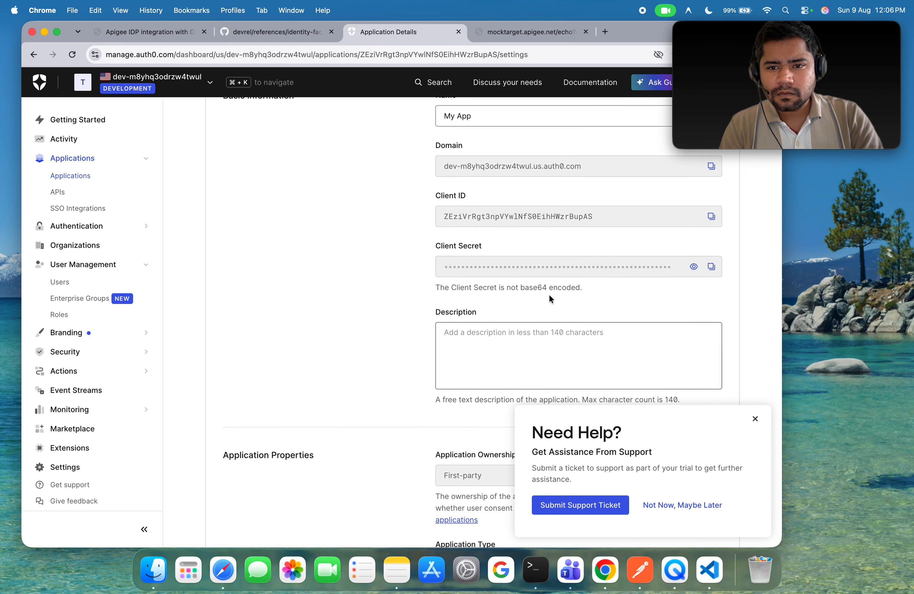
- Copy My App's client ID from Auth0 and search for it on the Base64 decoder page
click(713, 218)
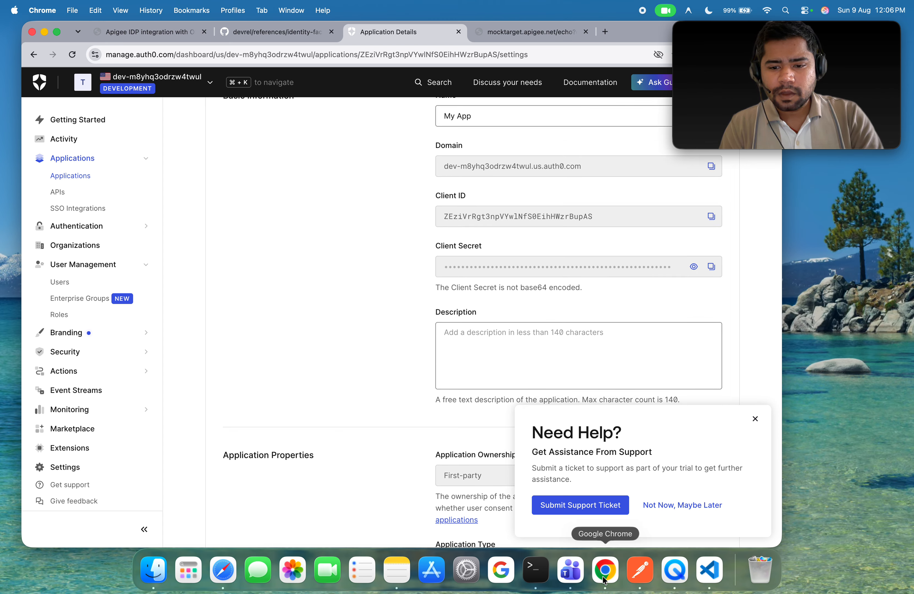
click(597, 569)
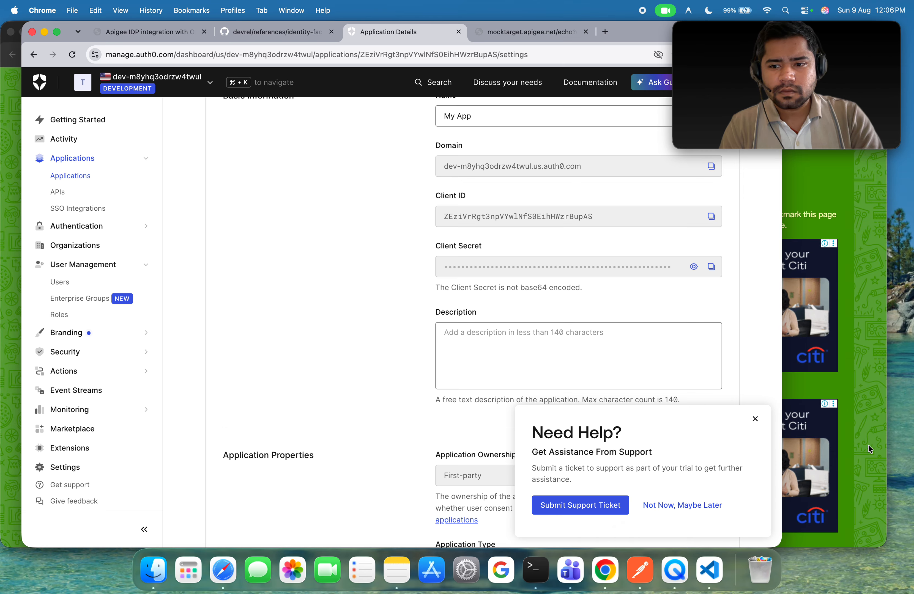
click(869, 427)
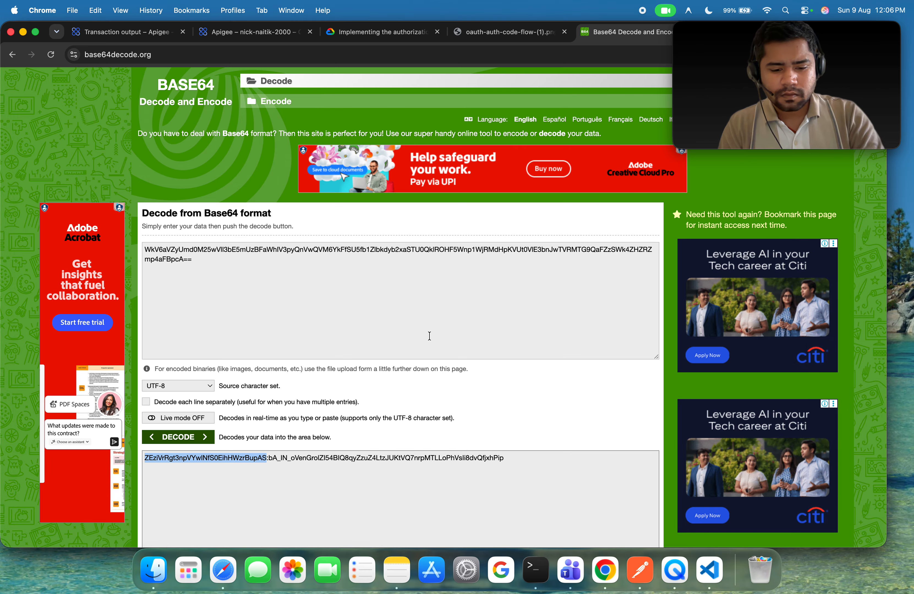
key(super+f)
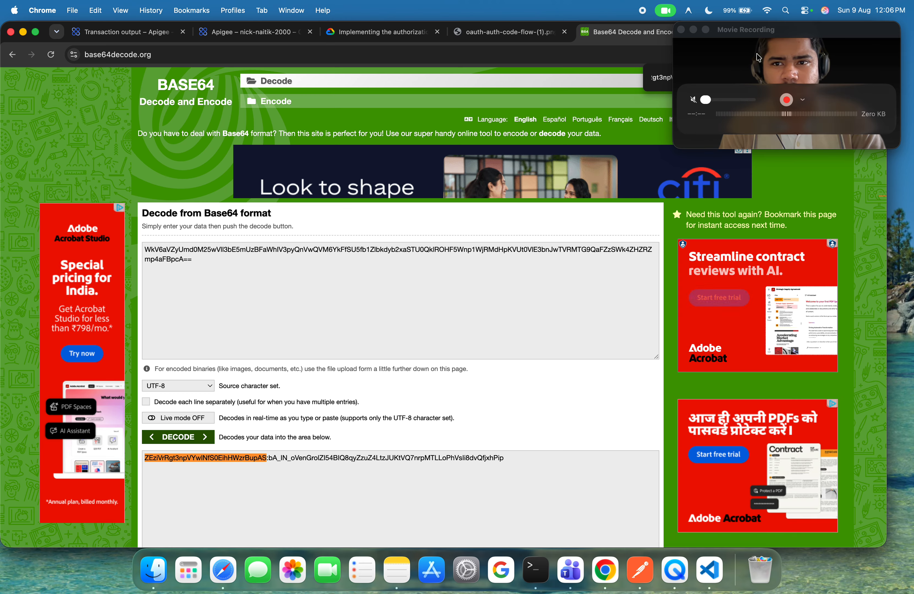
- Select the client secret part of the decoded Base64 result
drag(790, 30, 824, 280)
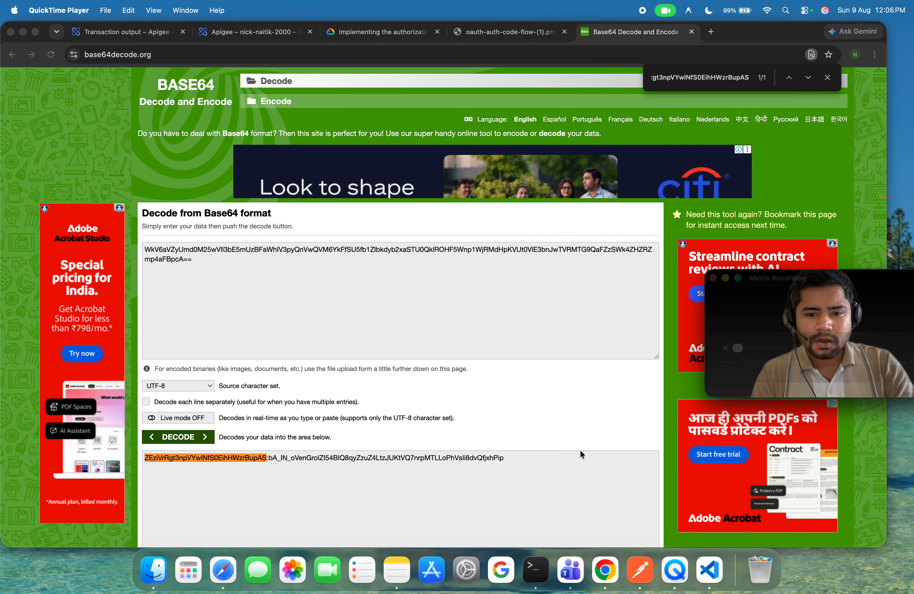
click(507, 459)
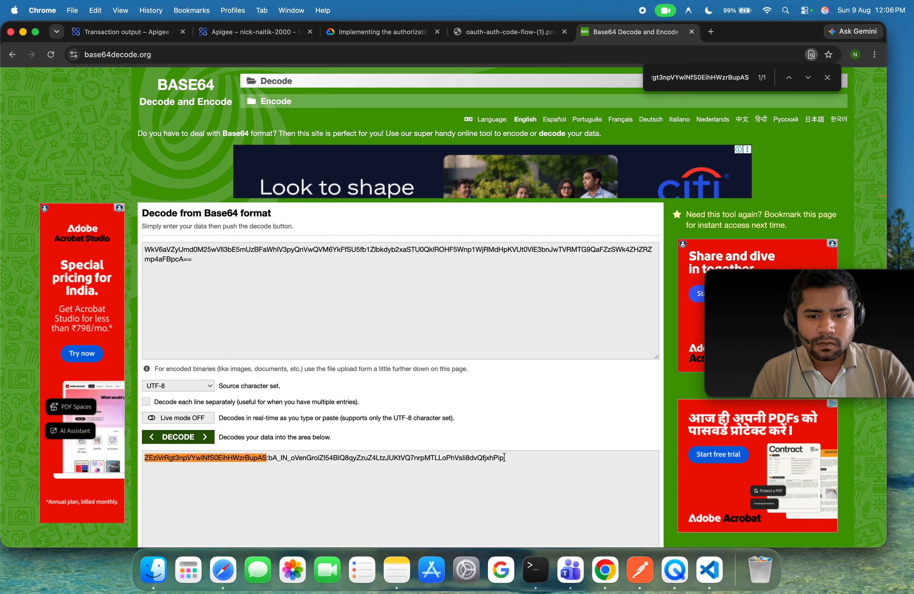
mouse_move(504, 457)
mouse_down()
mouse_move(264, 466)
mouse_move(505, 461)
mouse_up()
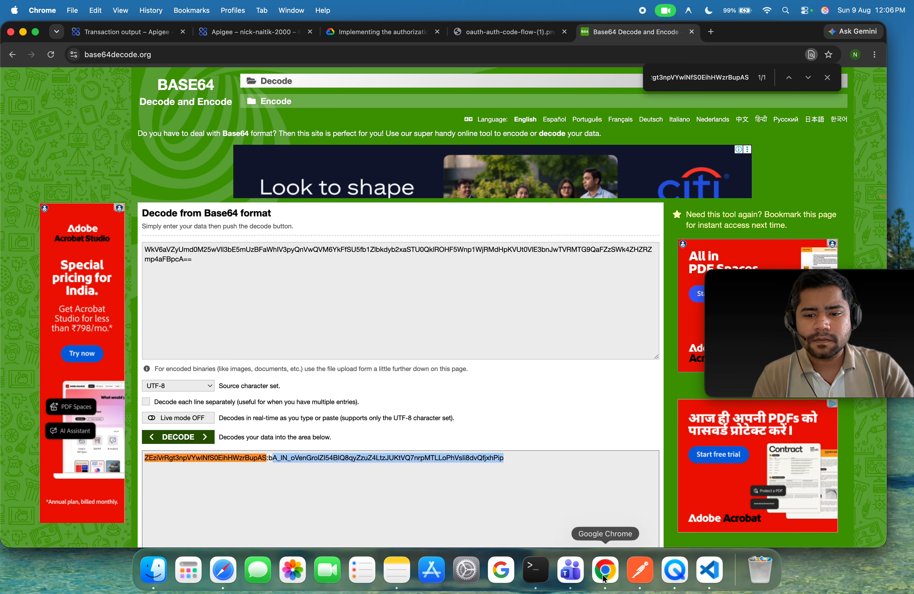
- Return to My App's settings in the Auth0 dashboard, reveal the client secret and copy it
click(23, 32)
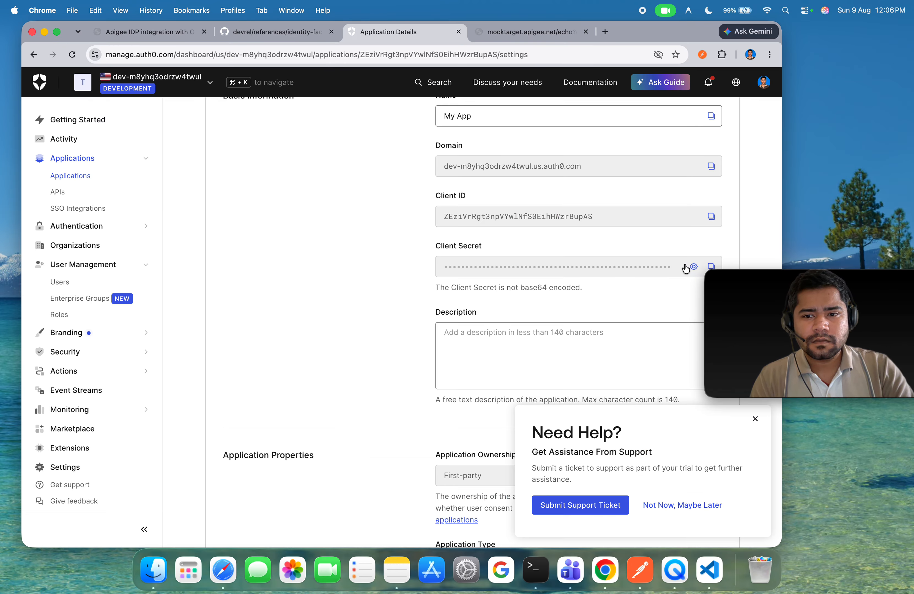
click(692, 267)
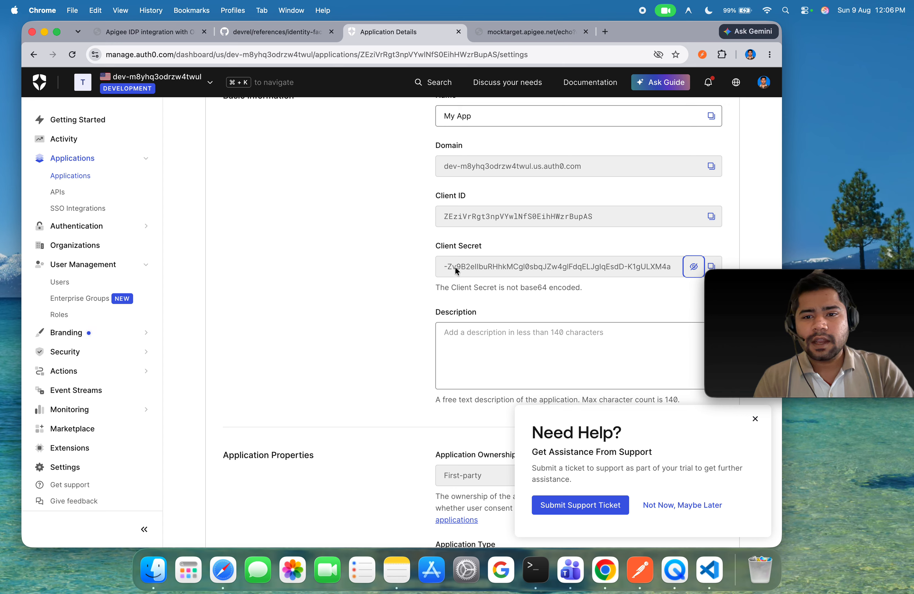
mouse_move(814, 278)
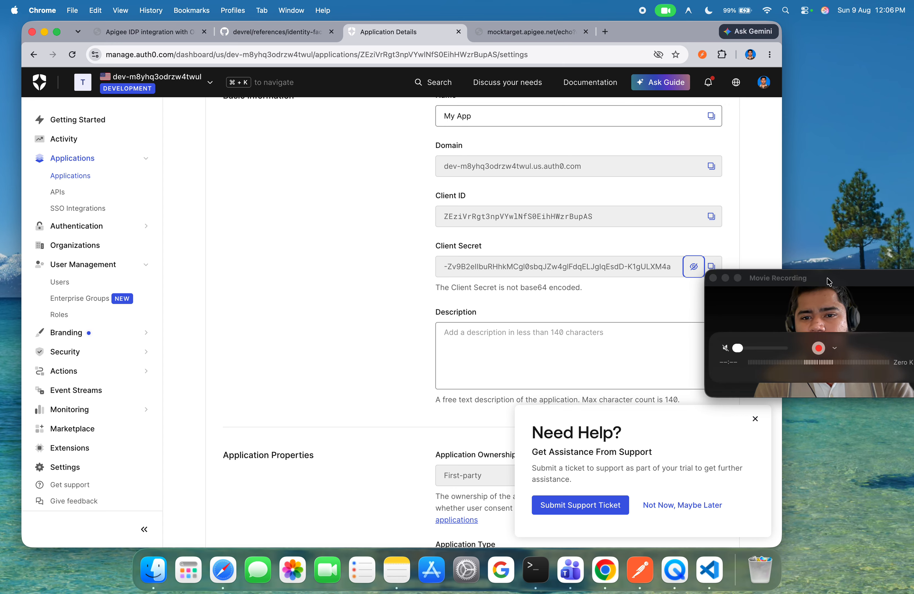
drag(828, 282, 813, 369)
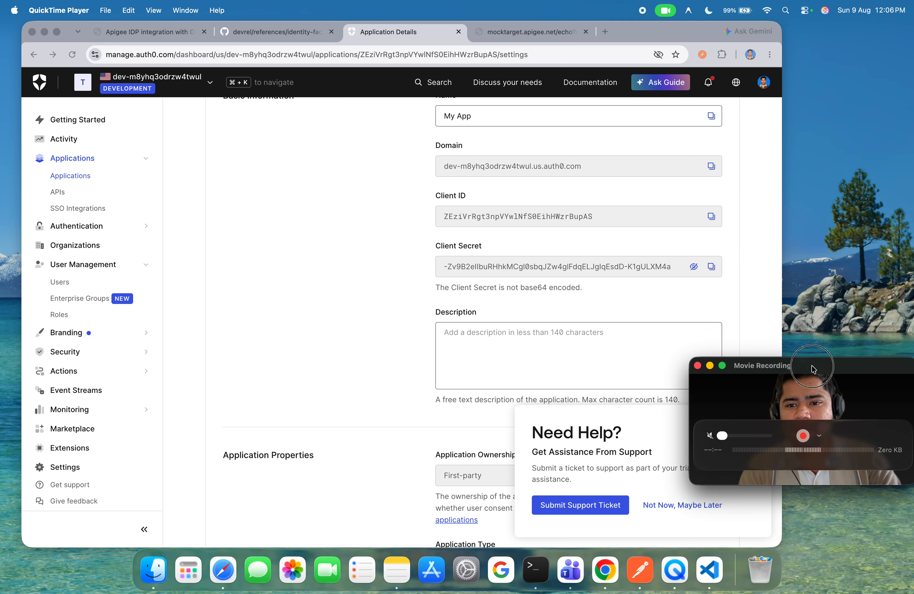
click(711, 267)
click(712, 267)
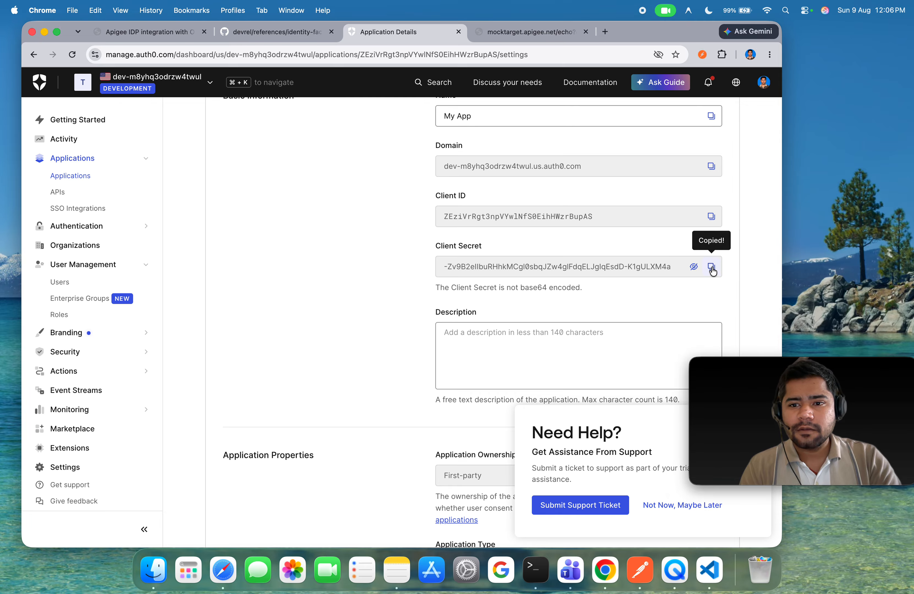
- Switch to Postman, open the ADD KVM ENTRY 12 request and copy the entry name idp.apigee.client_secret from its body
click(641, 573)
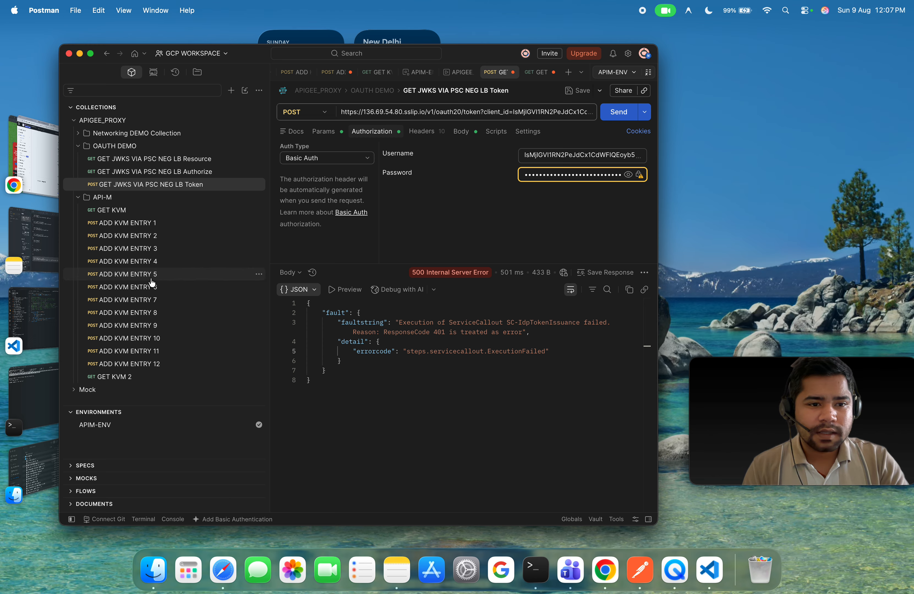
click(137, 287)
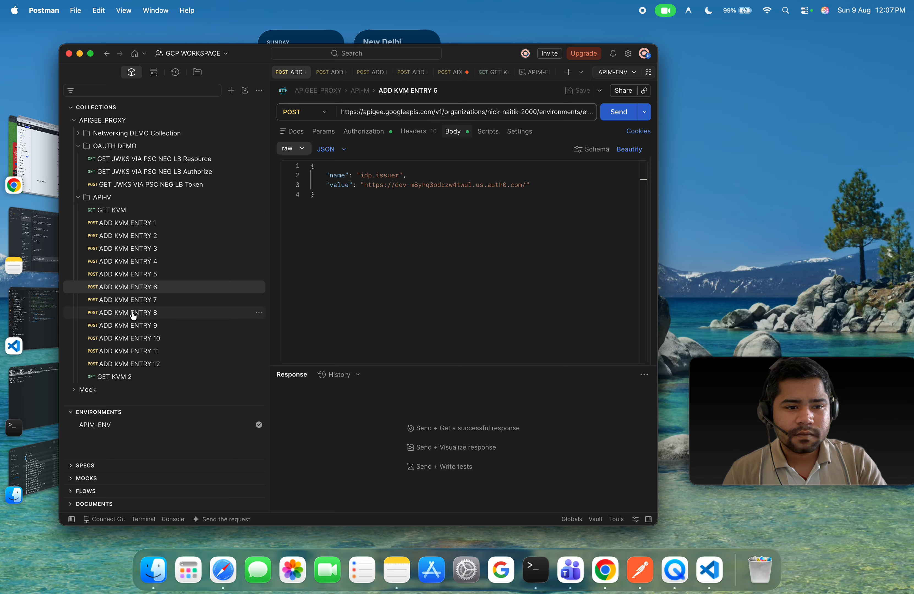
click(135, 364)
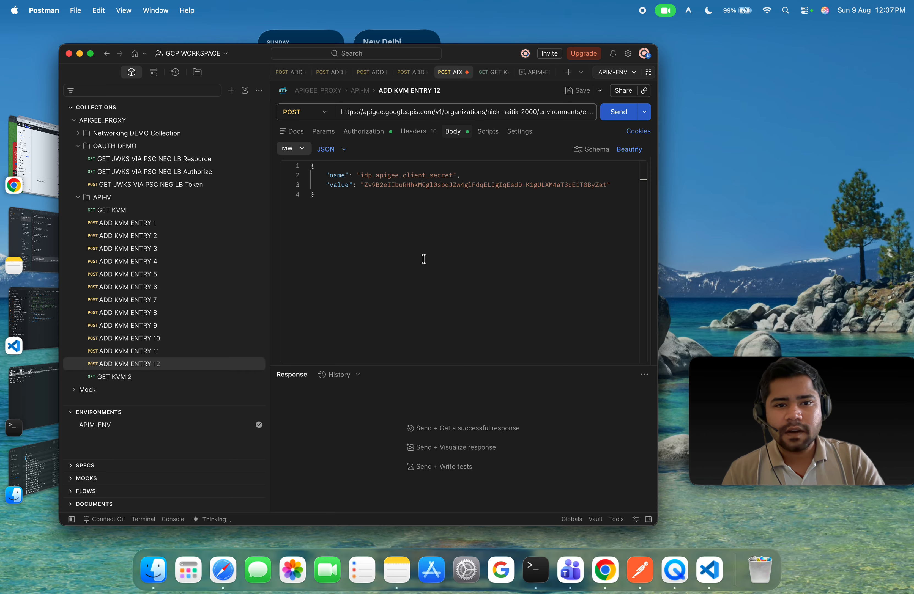
click(388, 207)
drag(453, 175, 360, 176)
- Append /idp.apigee.client_secret to the URL of the GET KVM request, change its method to DELETE and send it
click(126, 213)
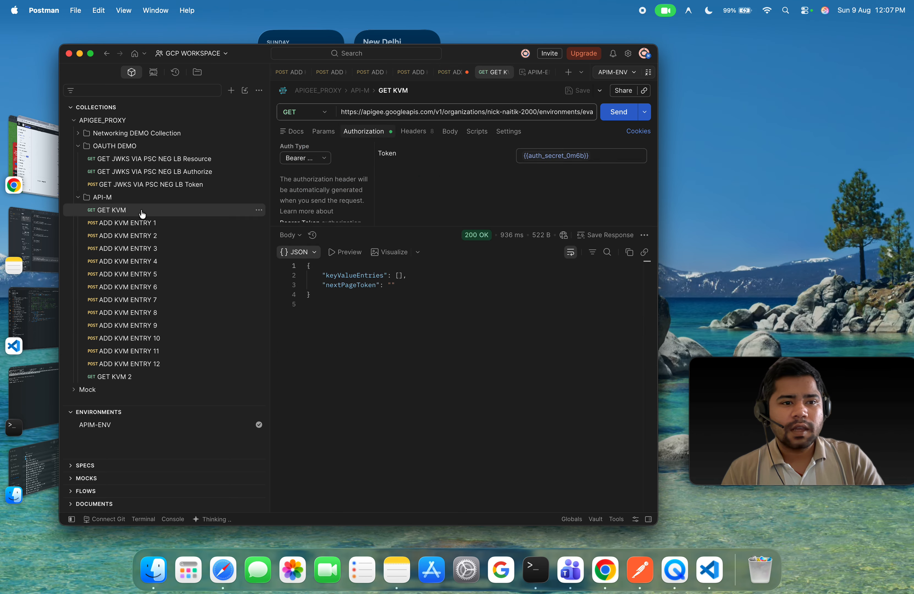
click(503, 109)
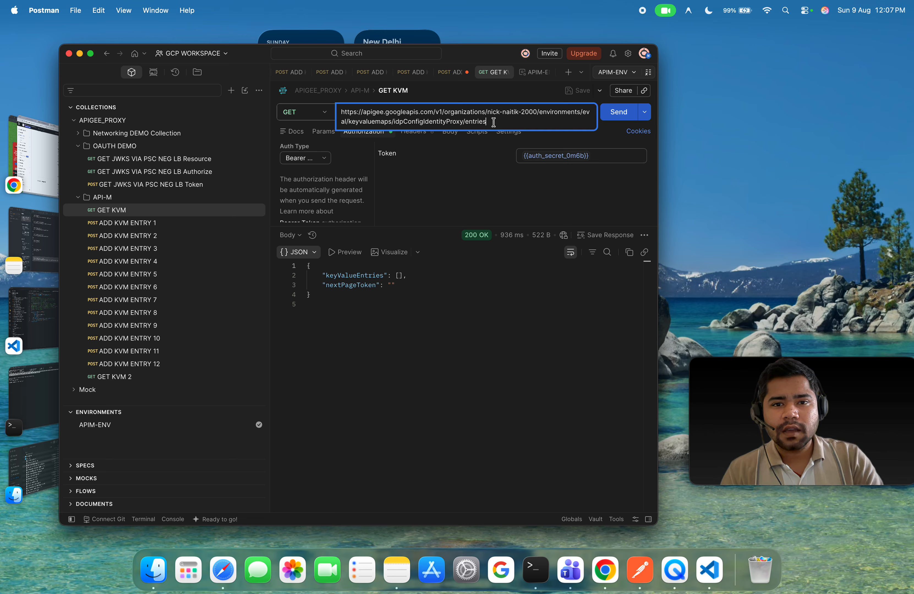
text(/)
key(super+v)
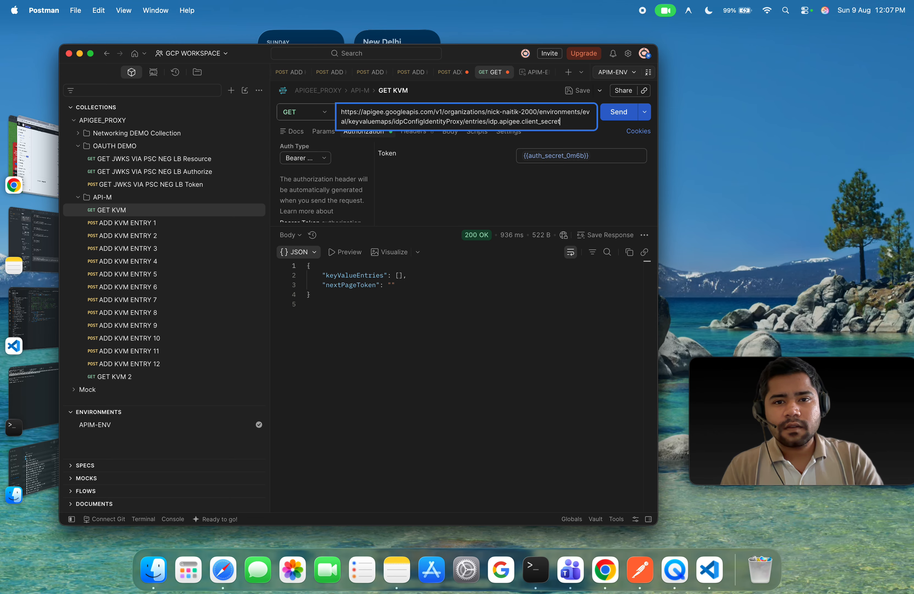
click(306, 111)
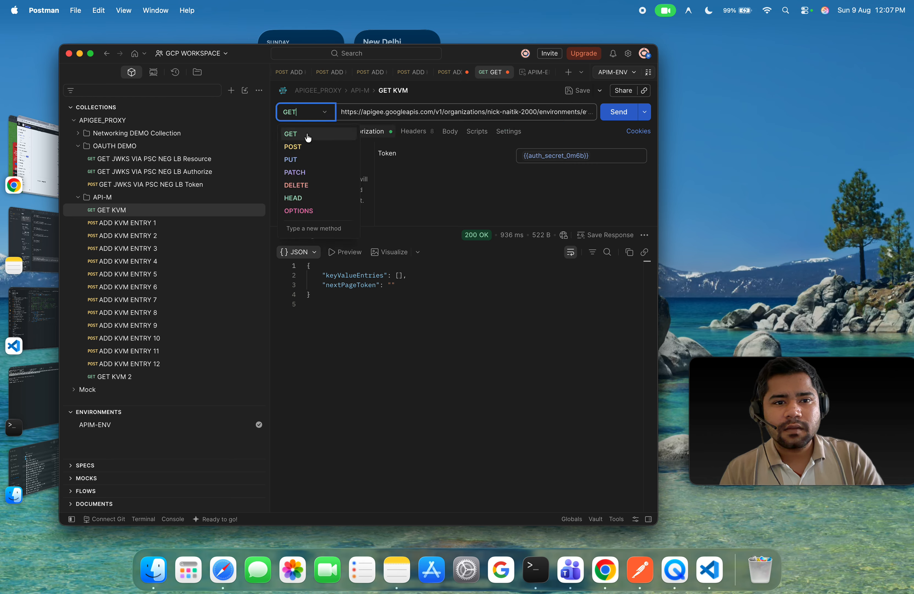
click(305, 188)
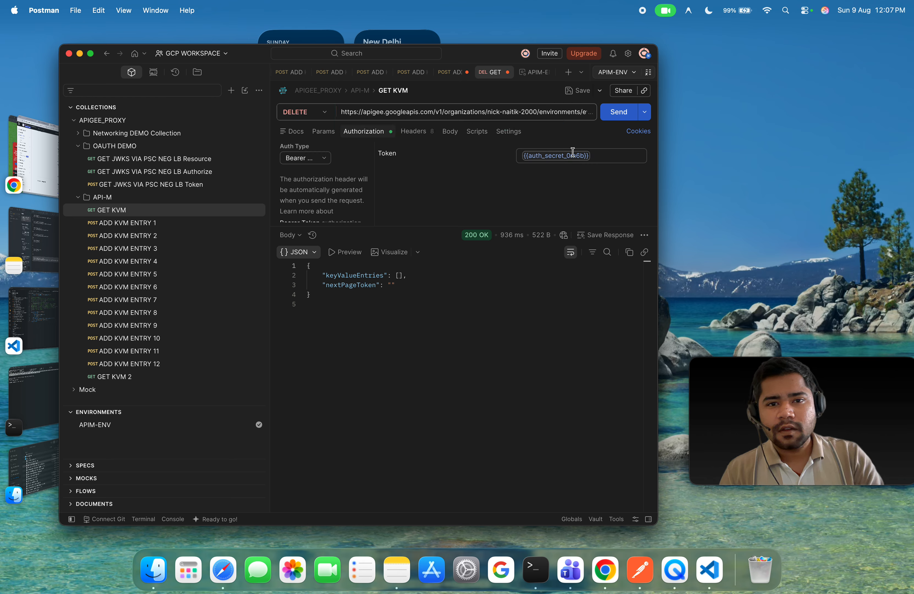
click(617, 113)
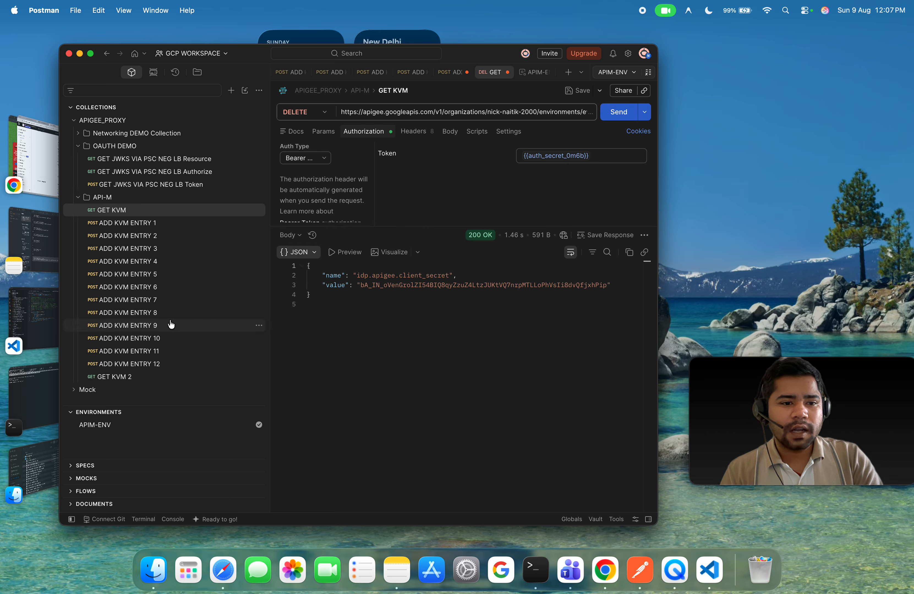
- Reopen the ADD KVM ENTRY 12 request and insert the missing leading hyphen in the client secret value
click(143, 364)
click(364, 186)
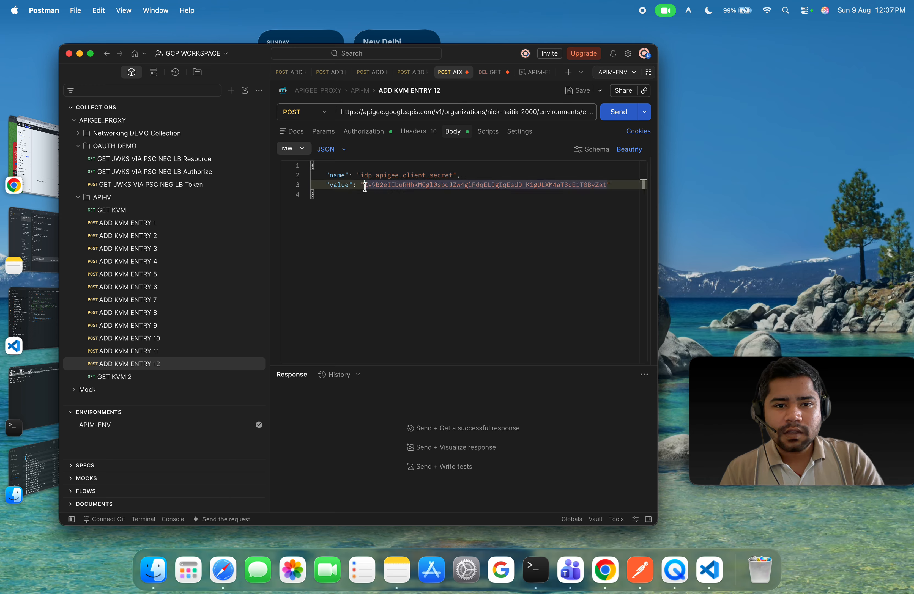
click(498, 309)
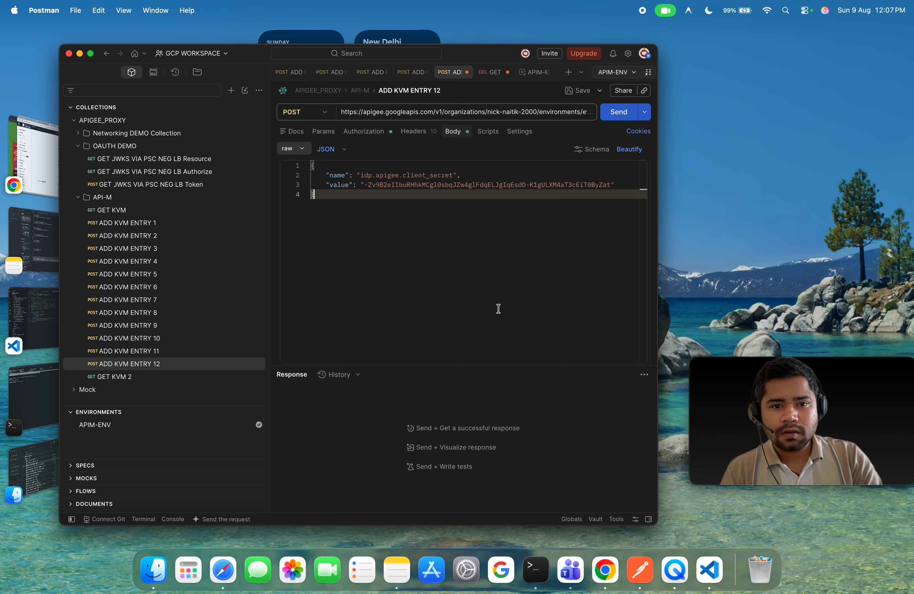
- Copy My App's client secret from the Auth0 dashboard in Chrome again and return to Postman
click(604, 570)
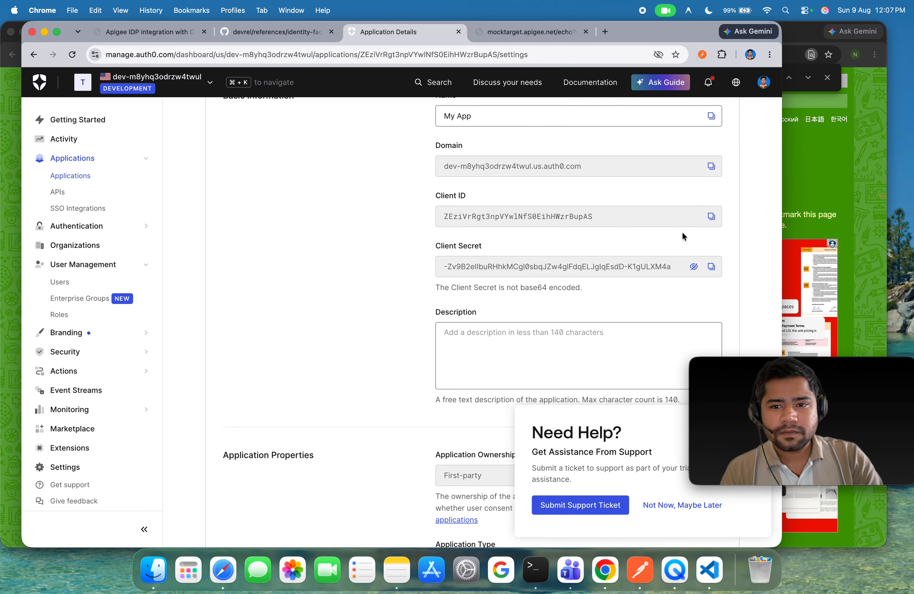
click(711, 267)
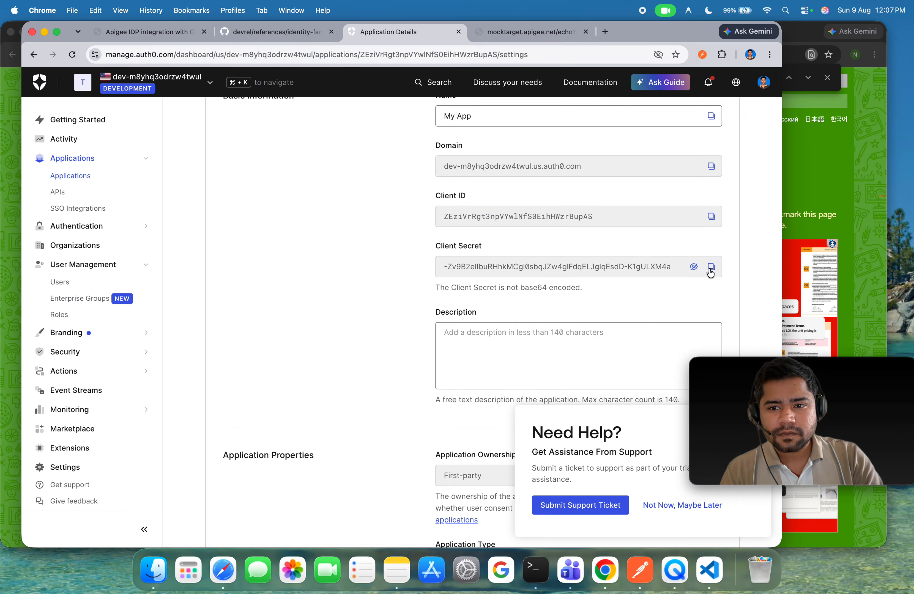
click(639, 578)
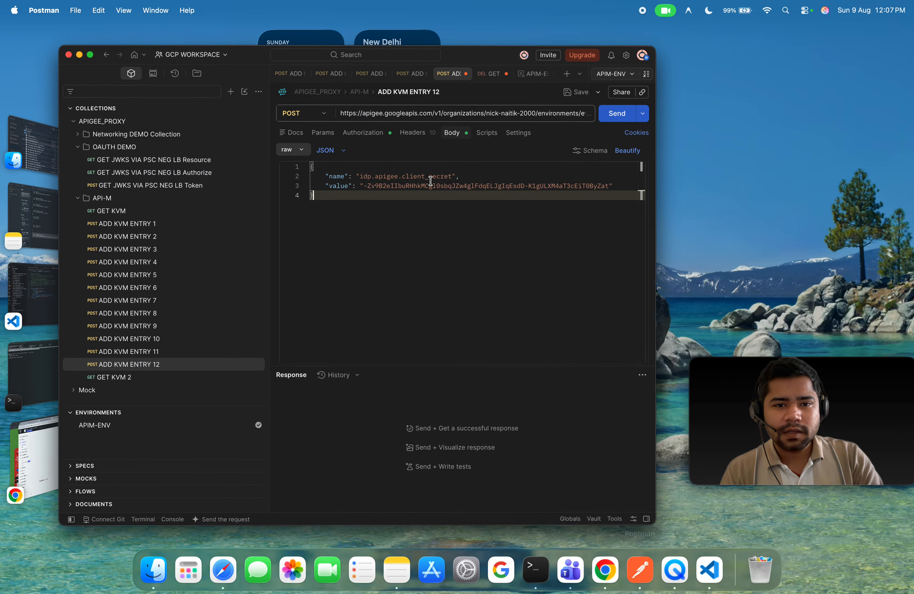
- Replace the idp.apigee.client_secret value in the ADD KVM ENTRY 12 body with the copied client secret and send the request
click(611, 185)
drag(611, 185, 365, 185)
key(BackSpace)
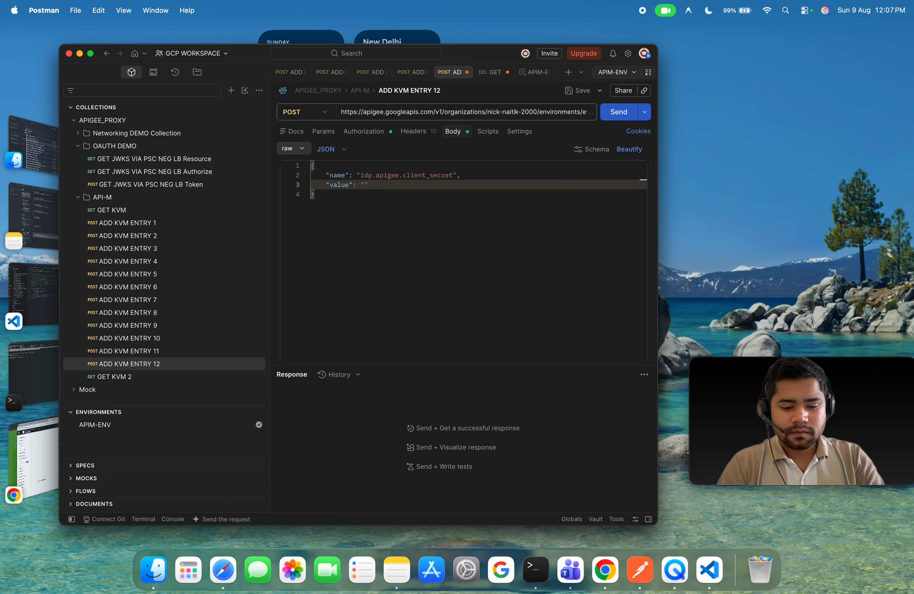
key(super+v)
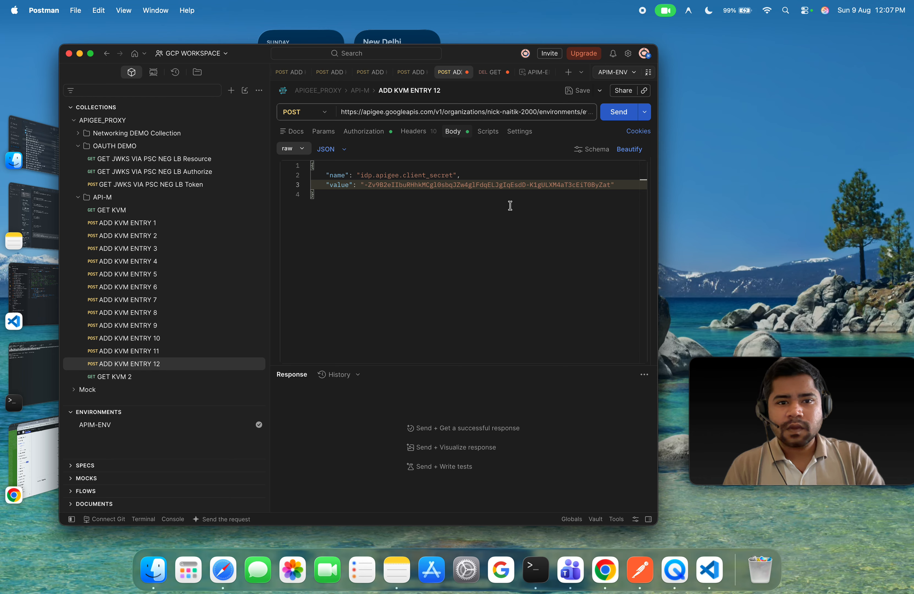
click(618, 114)
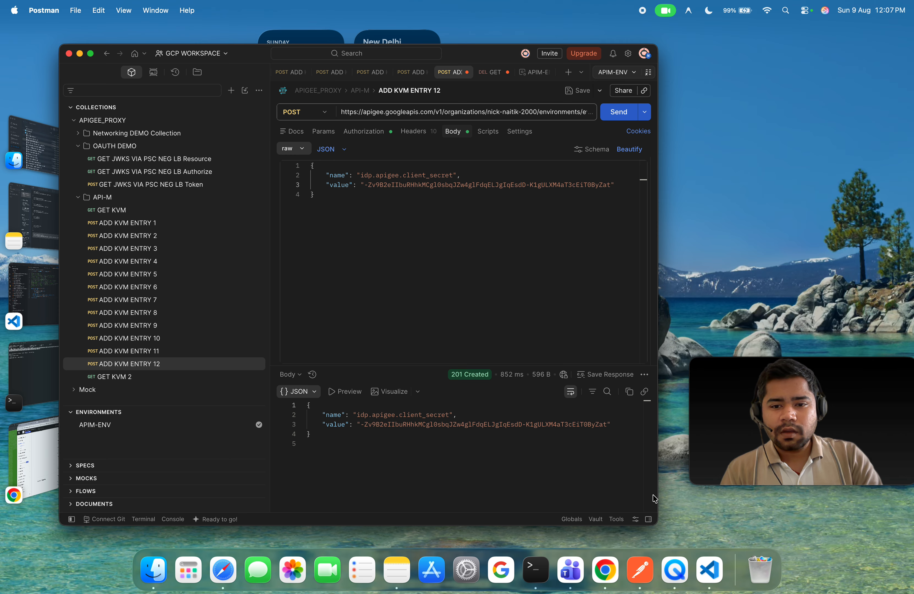
- Resend the GET JWKS VIA PSC NEG LB Token request and copy the access token value from its response
click(150, 185)
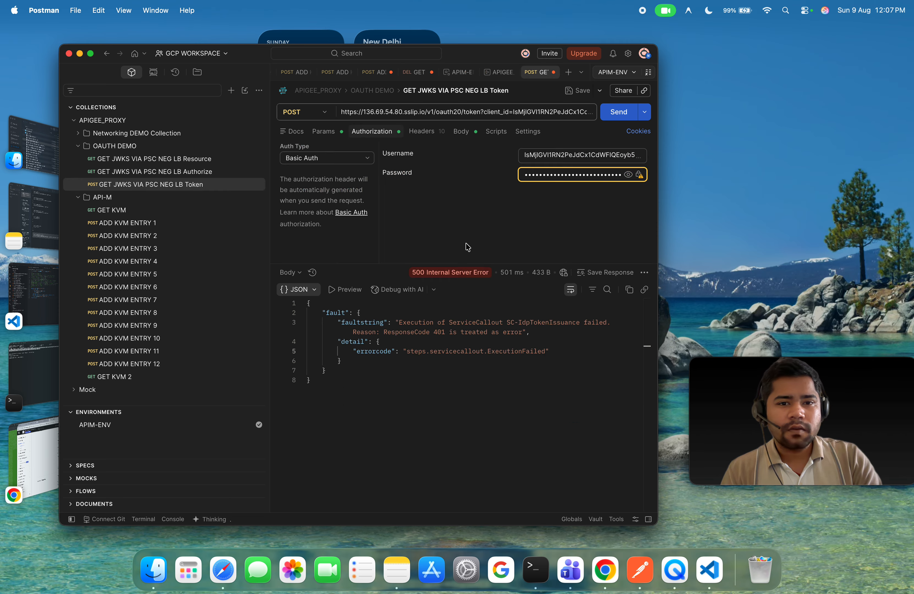
click(618, 113)
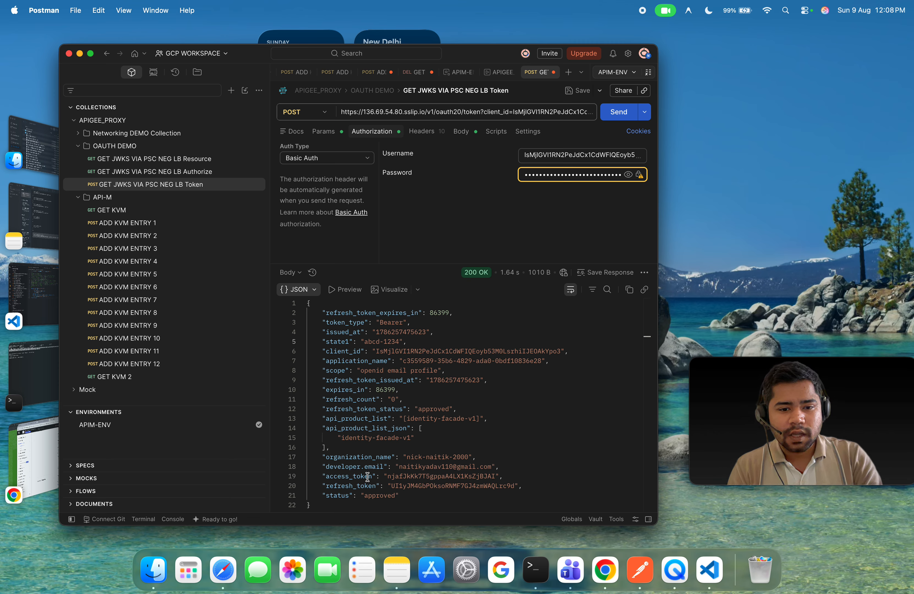
drag(369, 477, 432, 475)
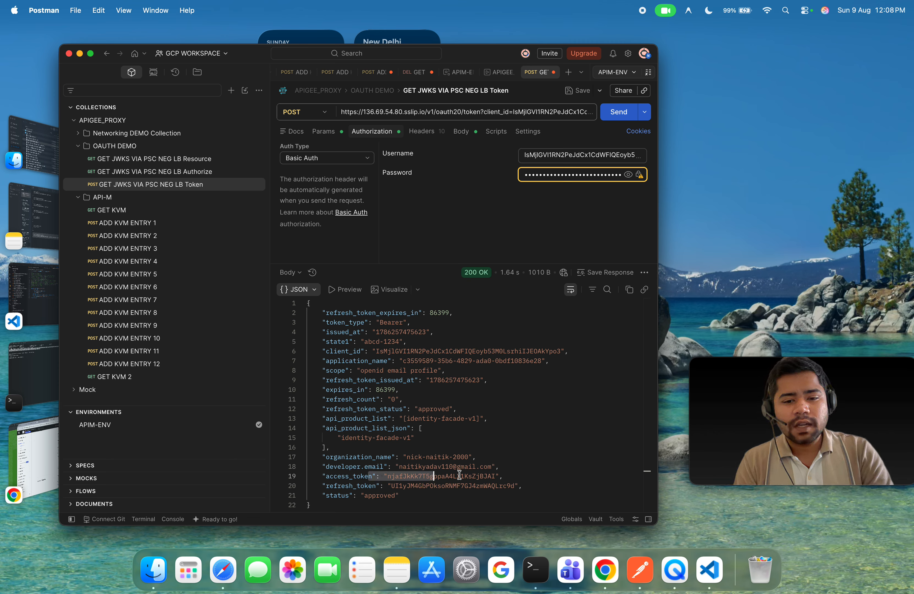
click(515, 480)
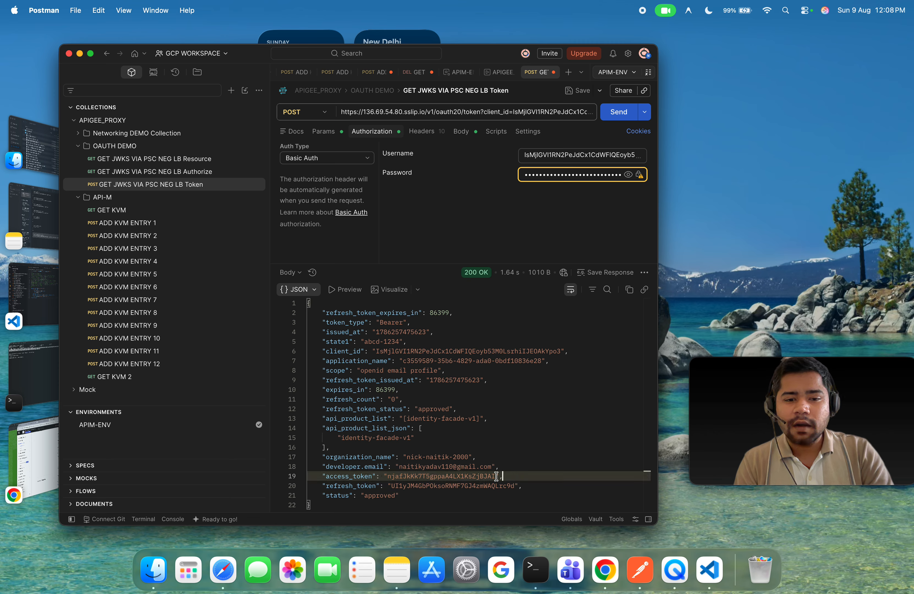
drag(496, 477, 387, 478)
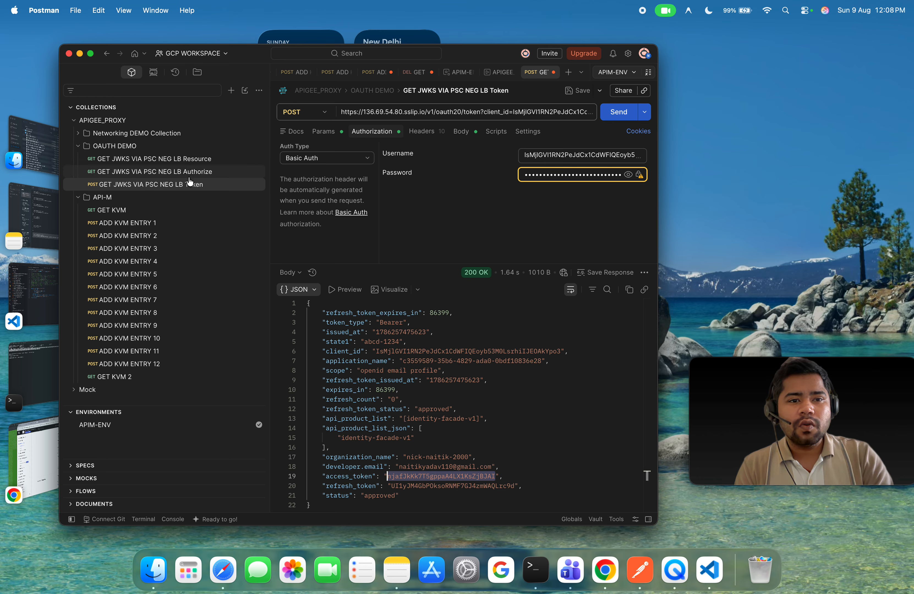
- Replace the bearer token of the GET JWKS VIA PSC NEG LB Resource request with the copied access token, send it and review the response
click(190, 161)
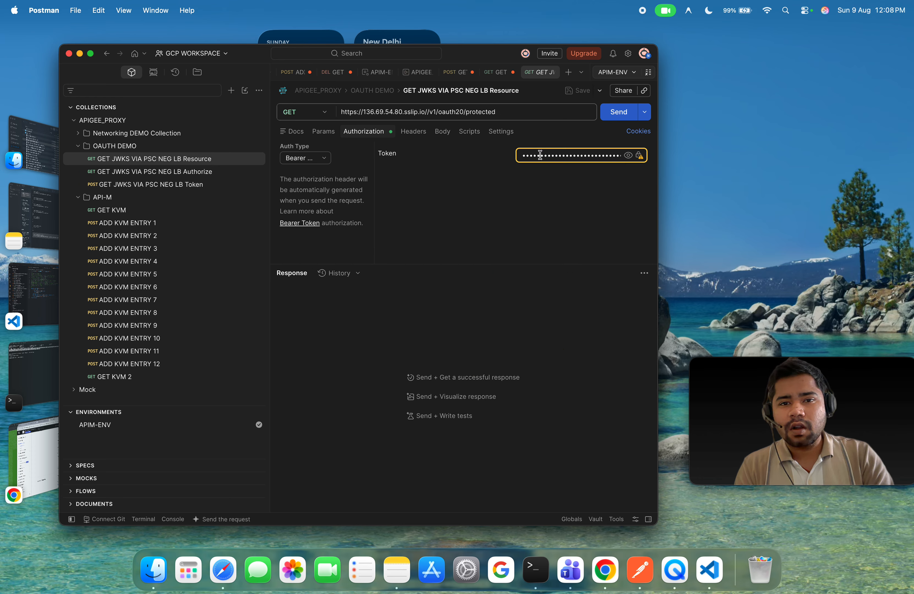
key(super+a)
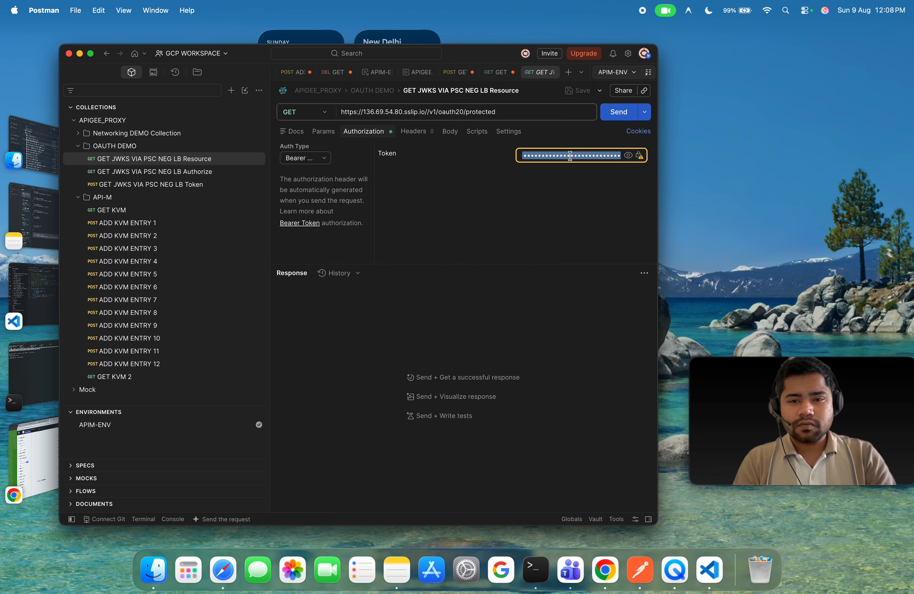
key(BackSpace)
key(super+v)
click(620, 112)
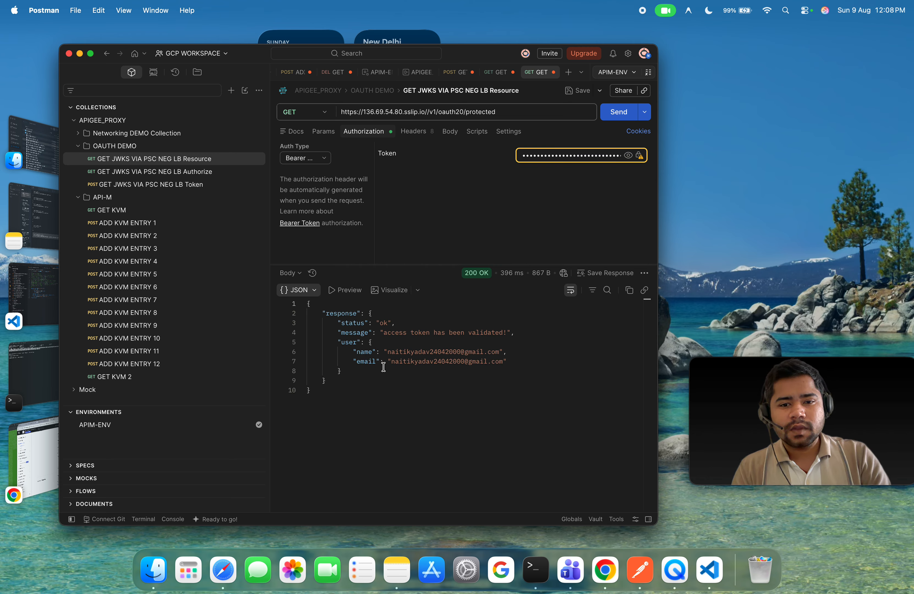
drag(333, 385, 296, 304)
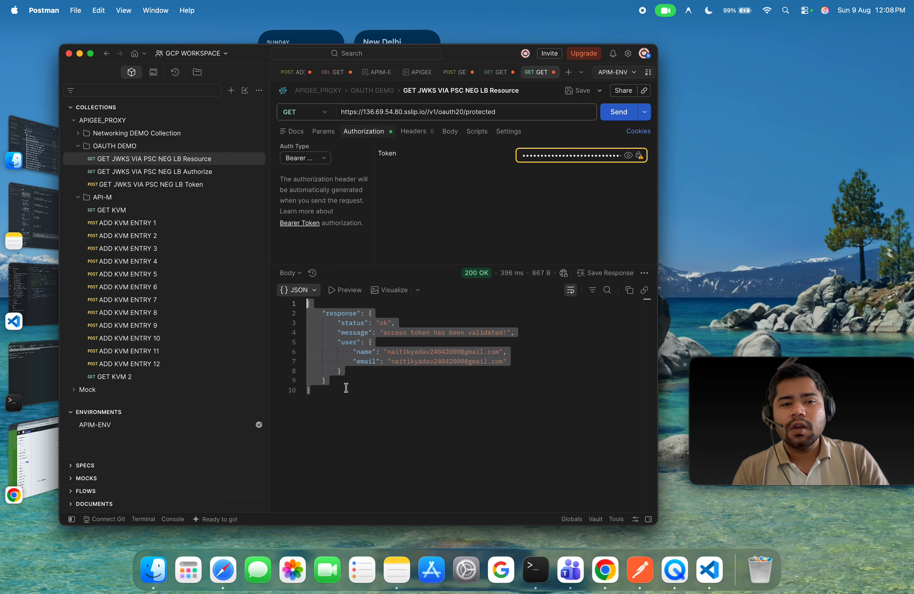
click(337, 387)
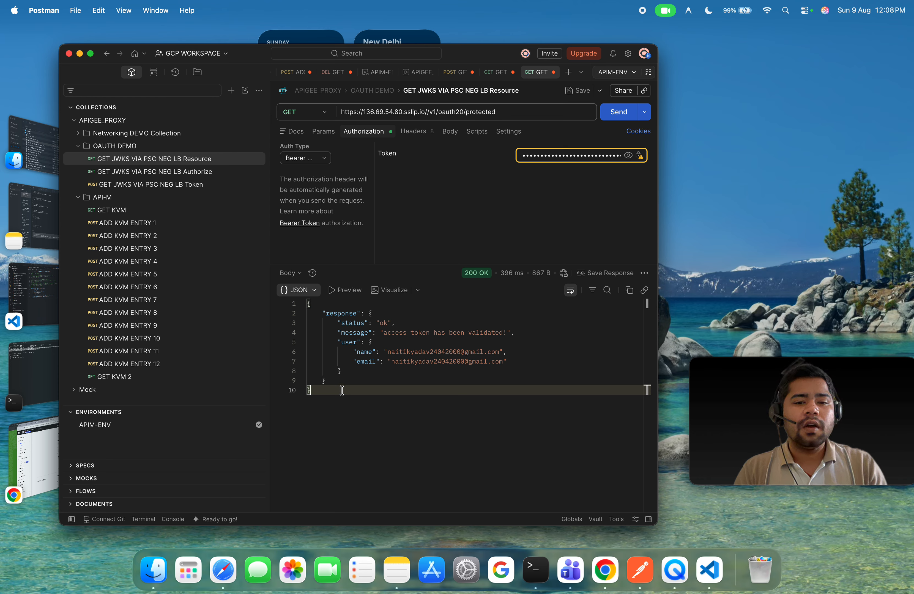
click(338, 380)
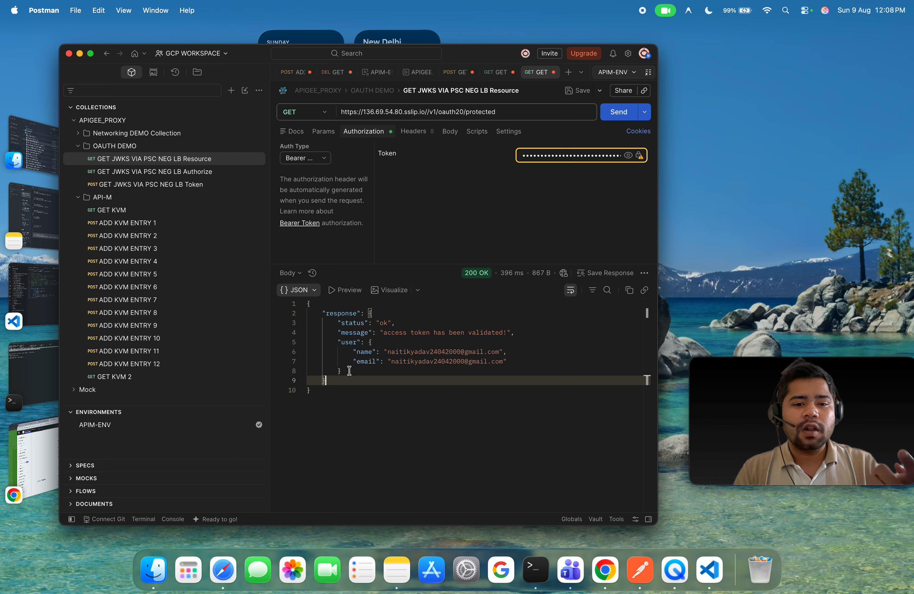
click(352, 368)
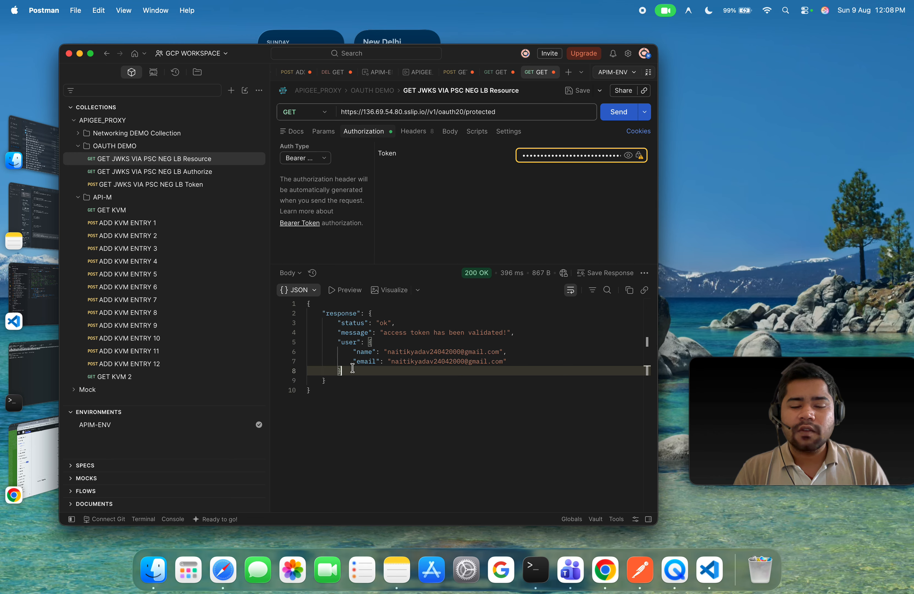
click(383, 315)
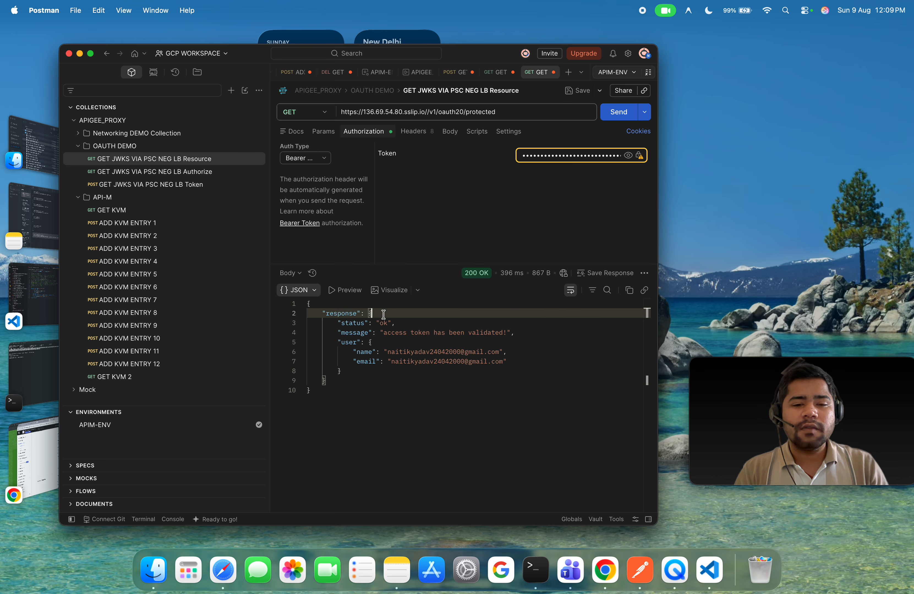
click(320, 313)
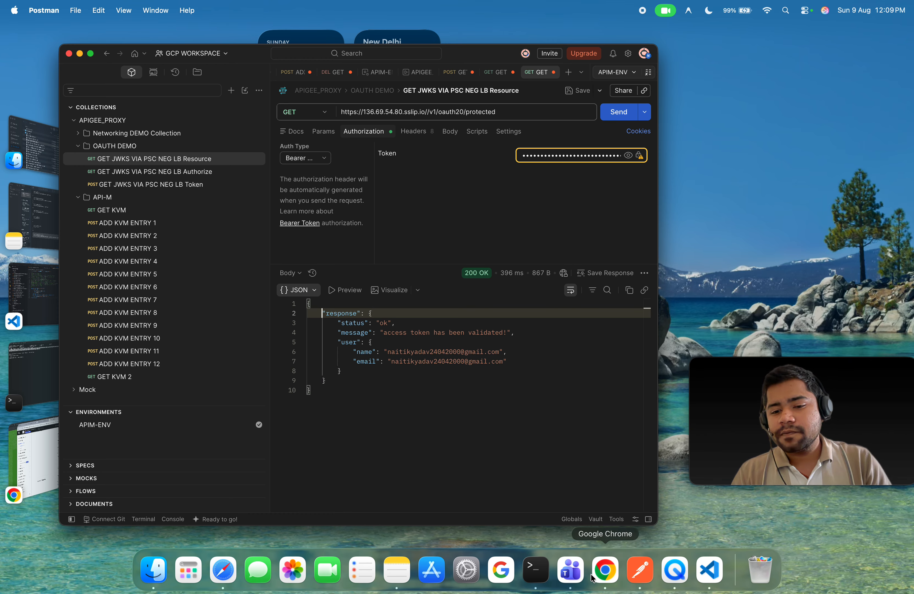
- Switch to Chrome, view the mocktarget echo page containing the returned authorization code, and return to Postman
click(605, 570)
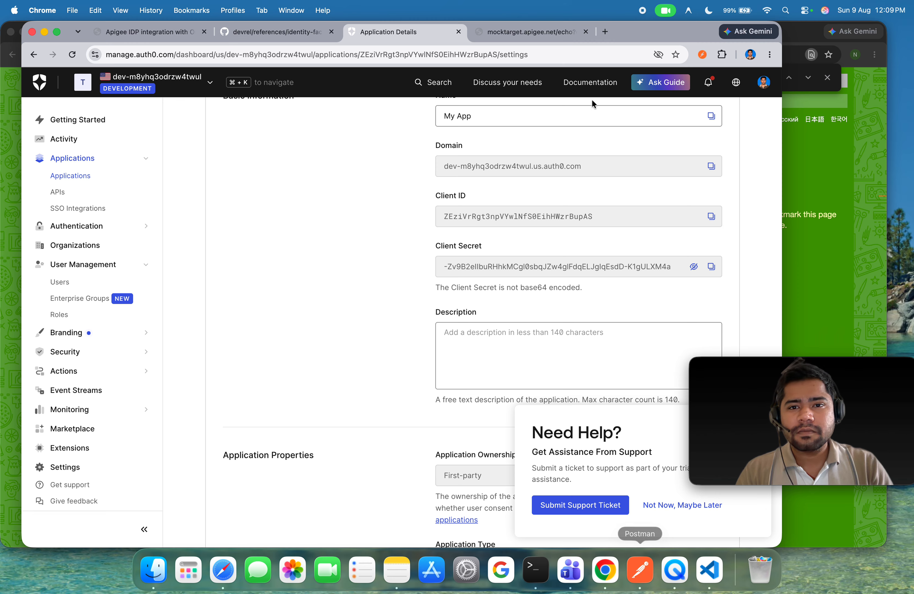
click(552, 32)
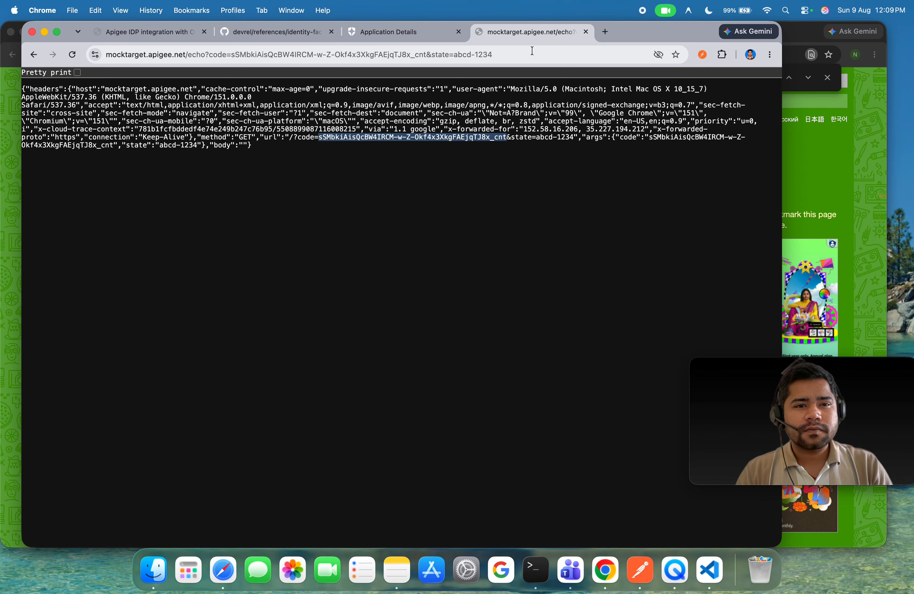
double_click(532, 52)
click(506, 272)
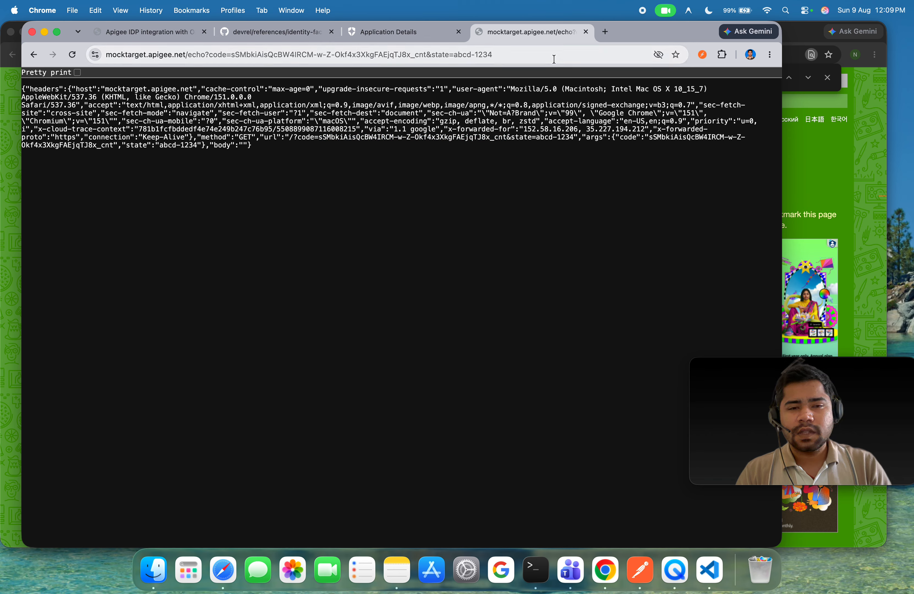
click(628, 581)
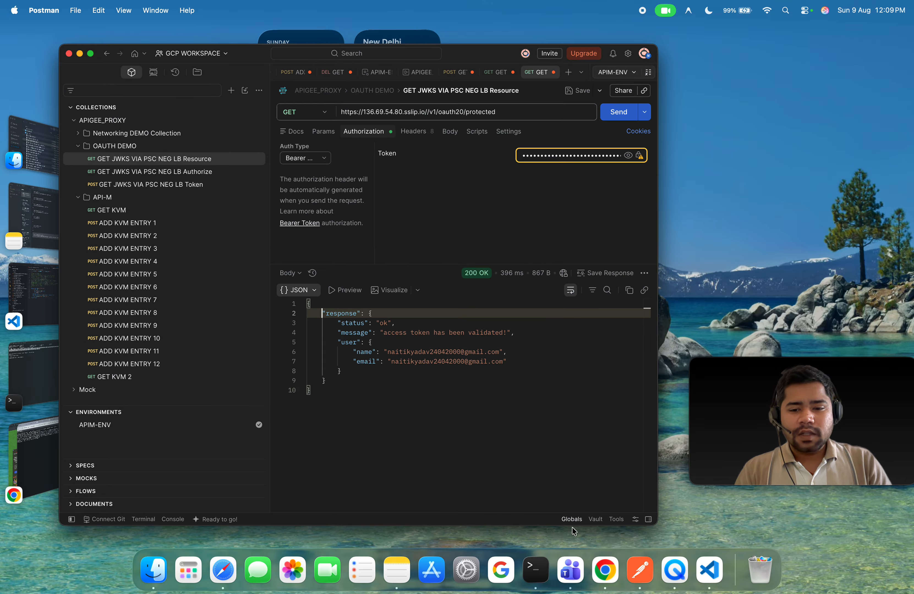
- In Chrome, close the Base64 decoder page and the old debug session, and start a new identity-facade-v1 debug session for eval - 2 without a filter
click(604, 569)
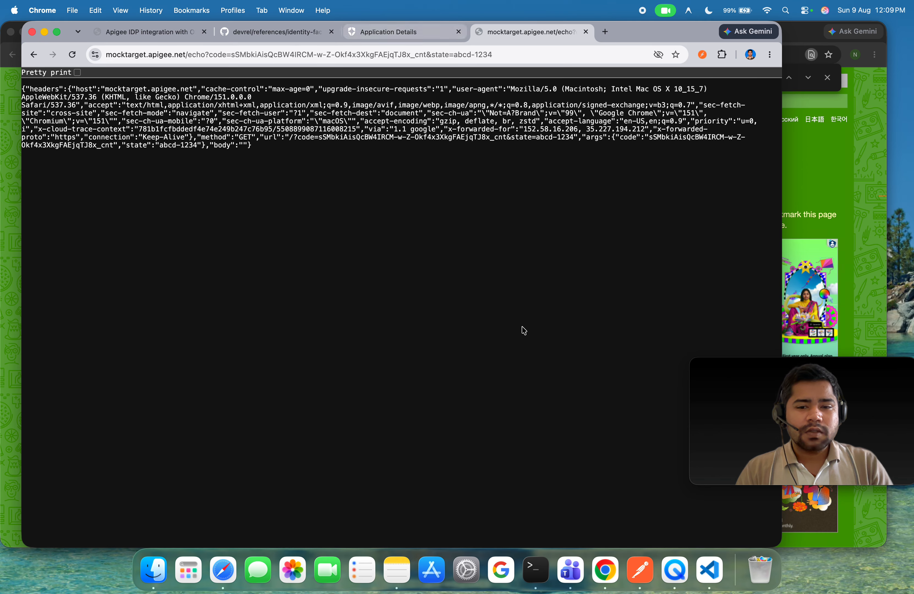
click(872, 220)
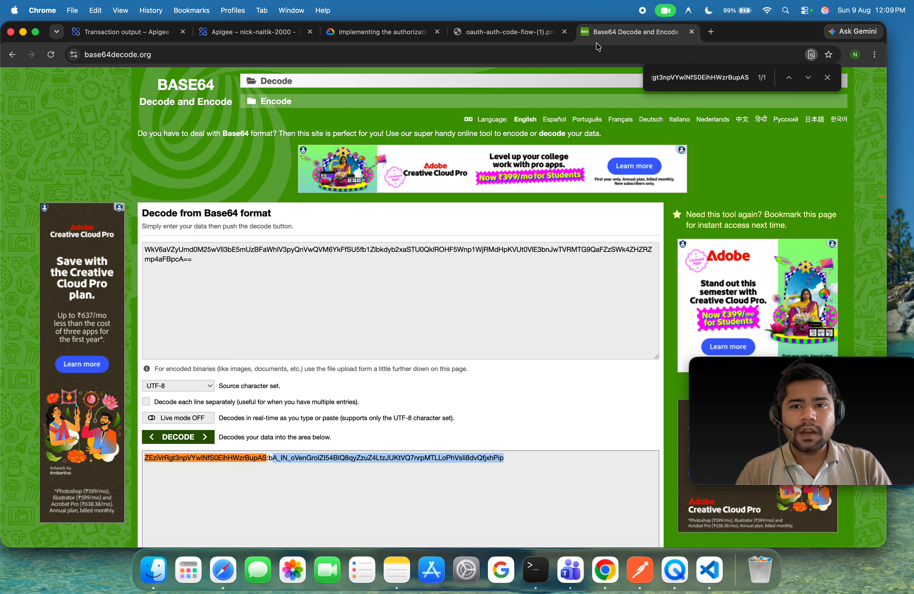
click(694, 31)
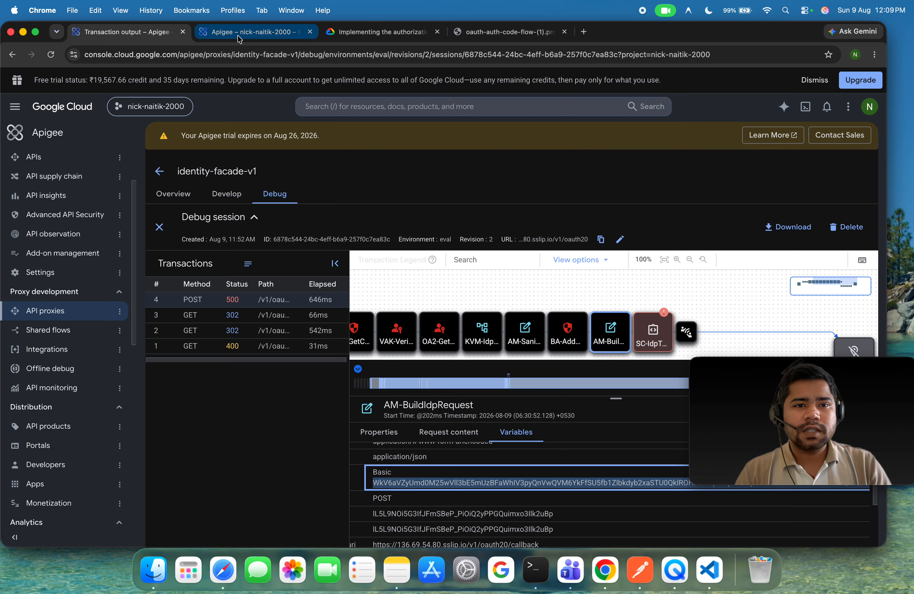
click(159, 228)
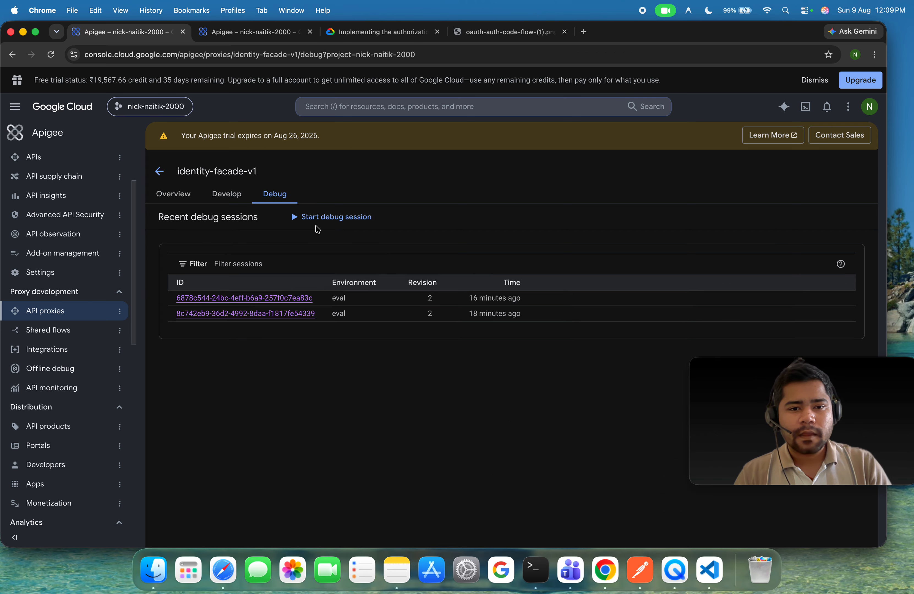
click(319, 215)
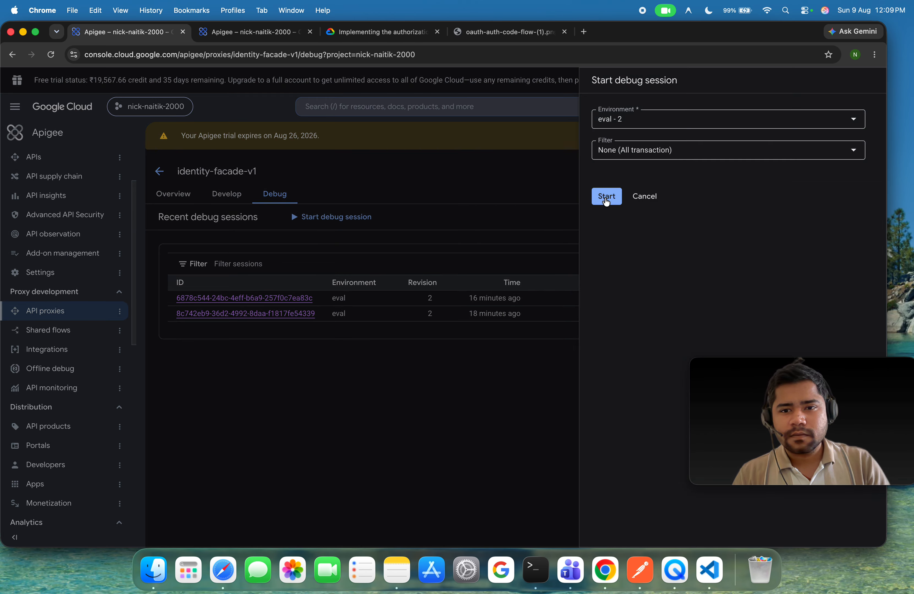
click(606, 201)
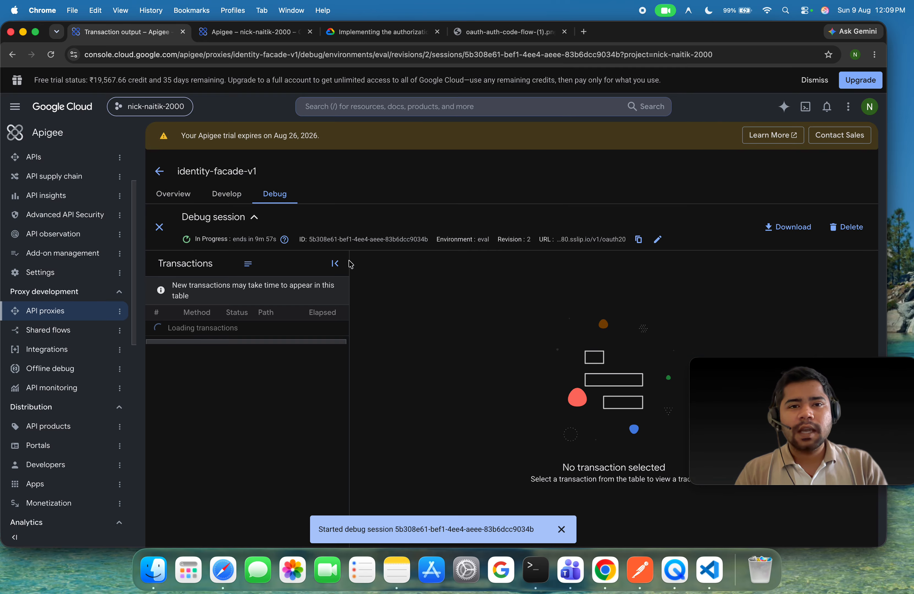
- Examine the 3-legged OAuth flow diagram and the GitHub identity facade sequence diagram, from the initial protected request to token use
click(513, 35)
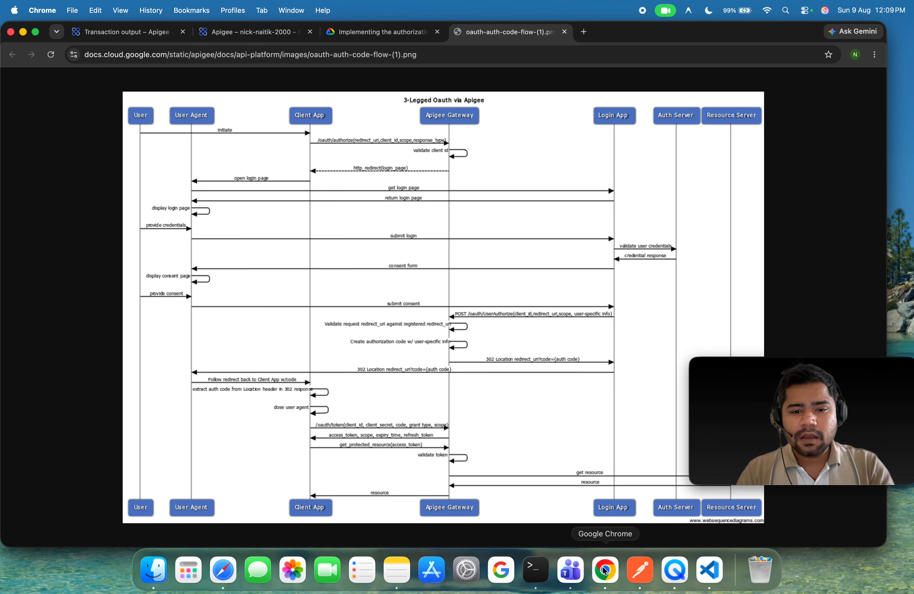
click(24, 33)
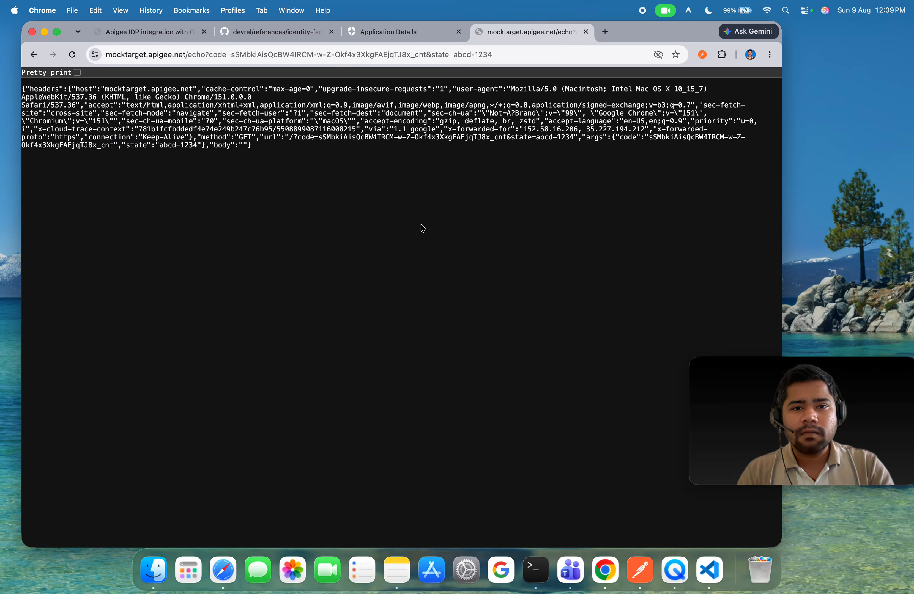
click(279, 34)
scroll(451, 380, up, 5)
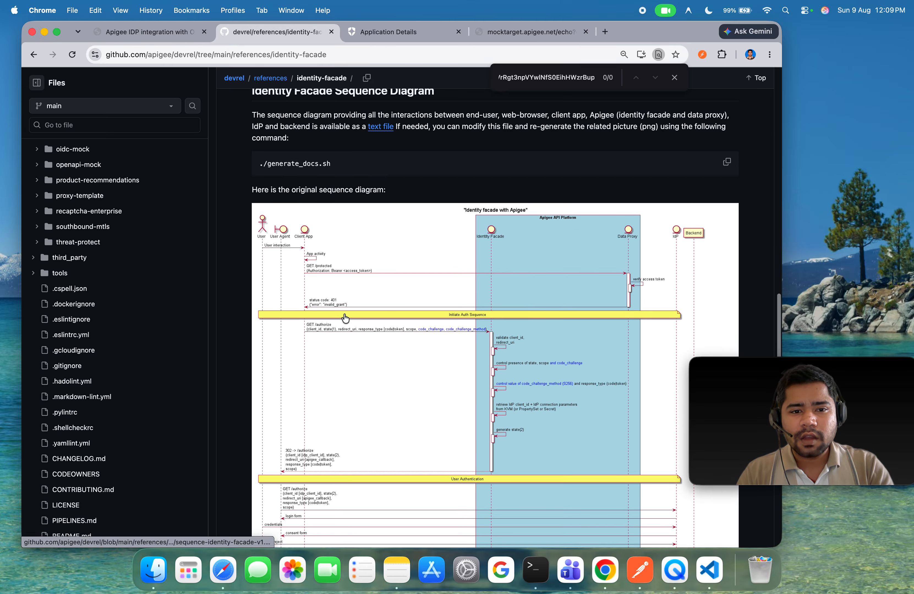
scroll(343, 320, down, 1)
scroll(355, 365, up, 4)
scroll(354, 365, down, 5)
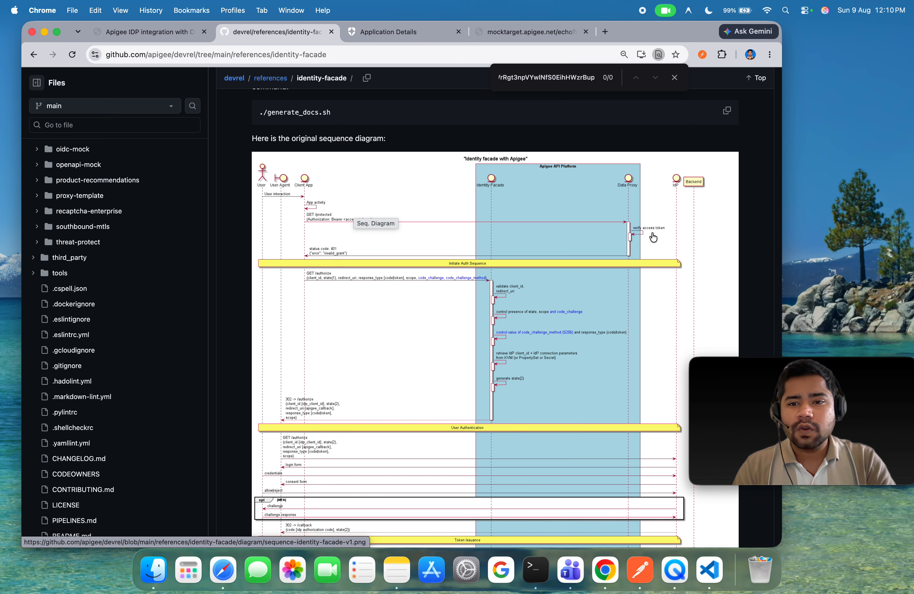
scroll(336, 221, down, 3)
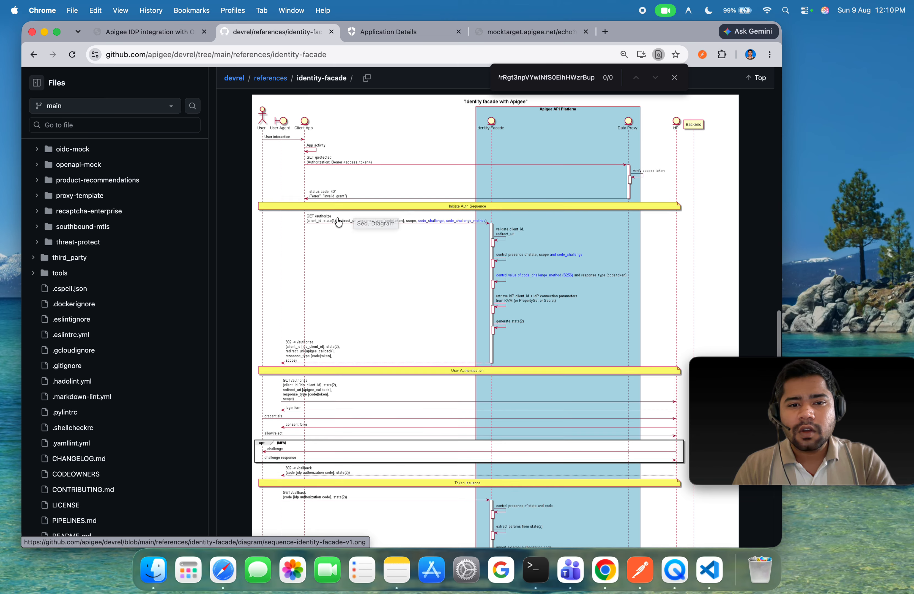
scroll(298, 234, up, 3)
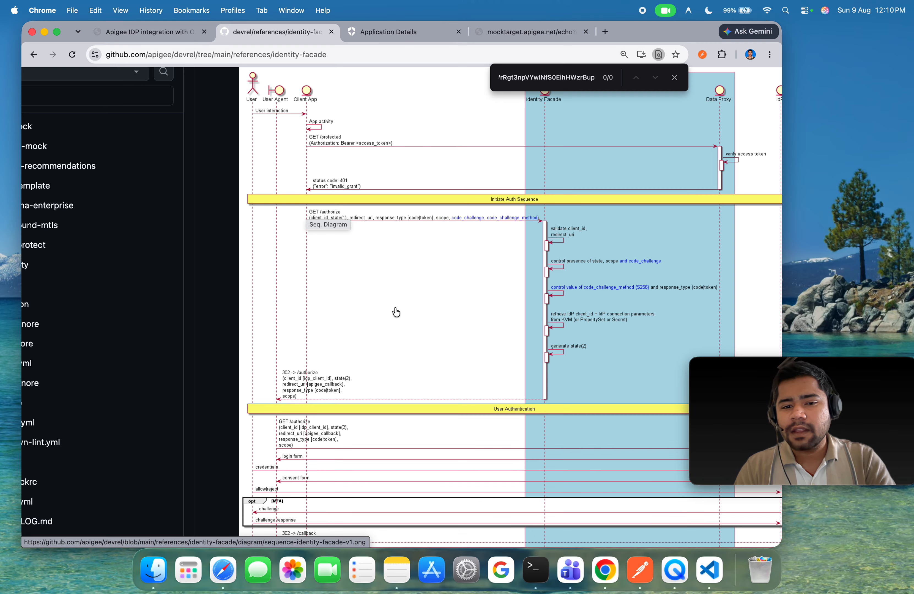
scroll(394, 310, down, 5)
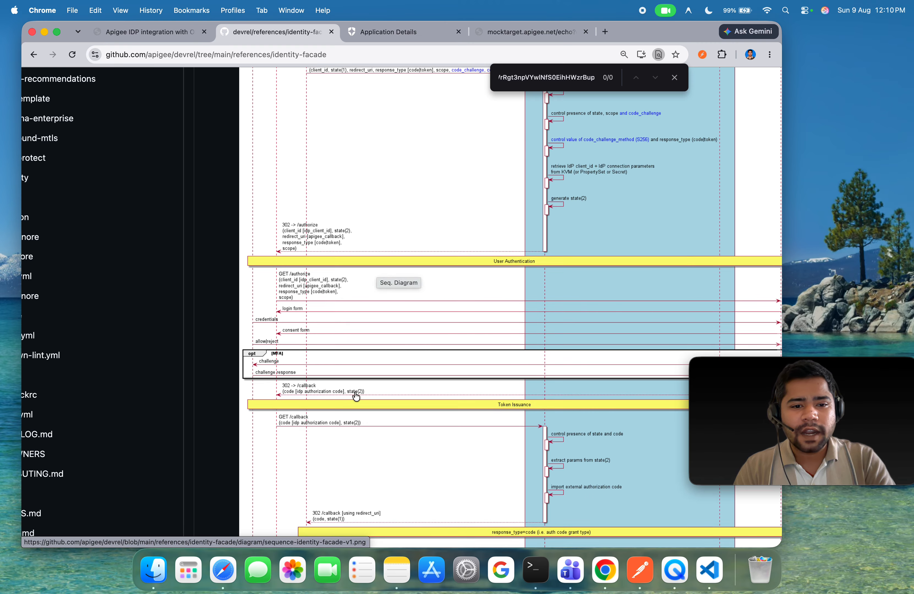
scroll(353, 403, down, 3)
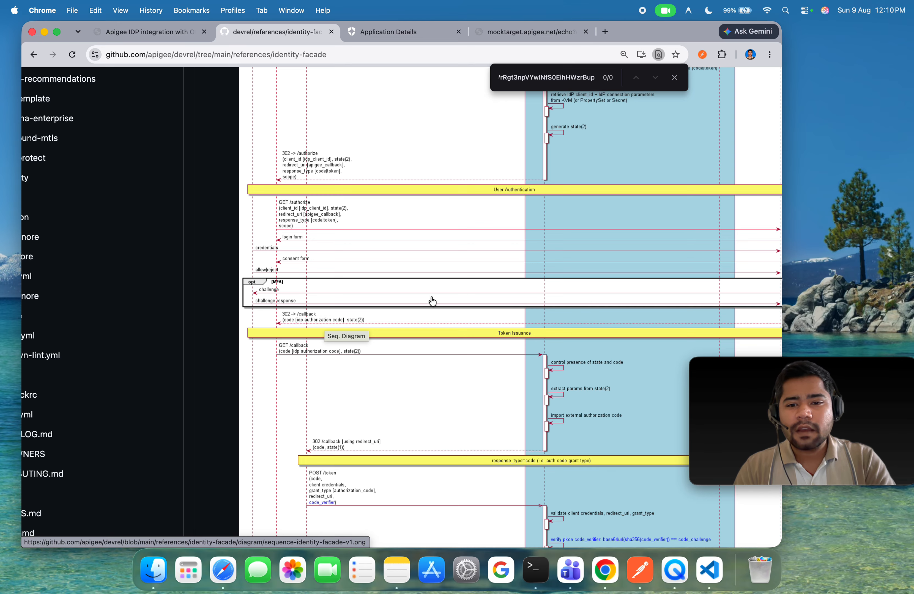
scroll(689, 307, right, 3)
scroll(642, 318, down, 10)
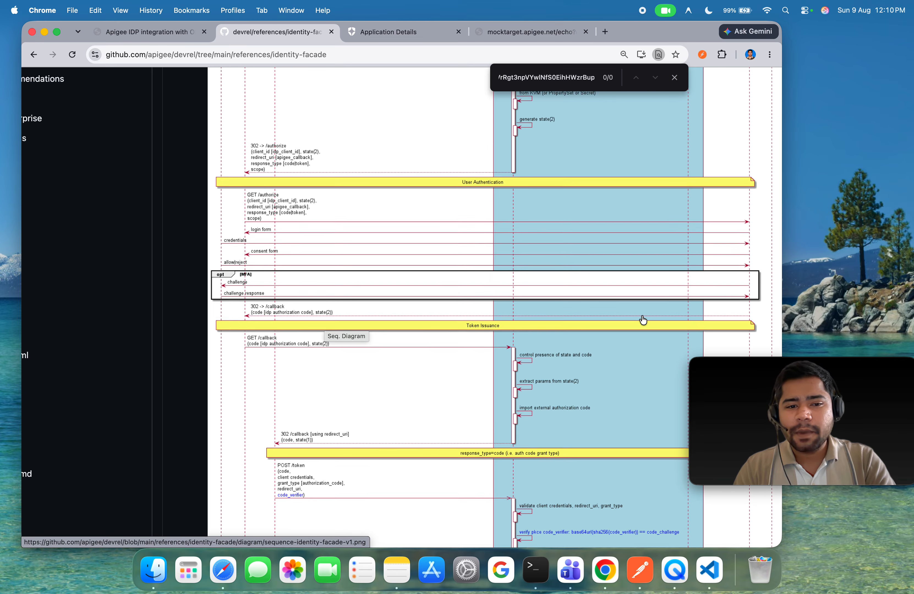
scroll(462, 345, down, 5)
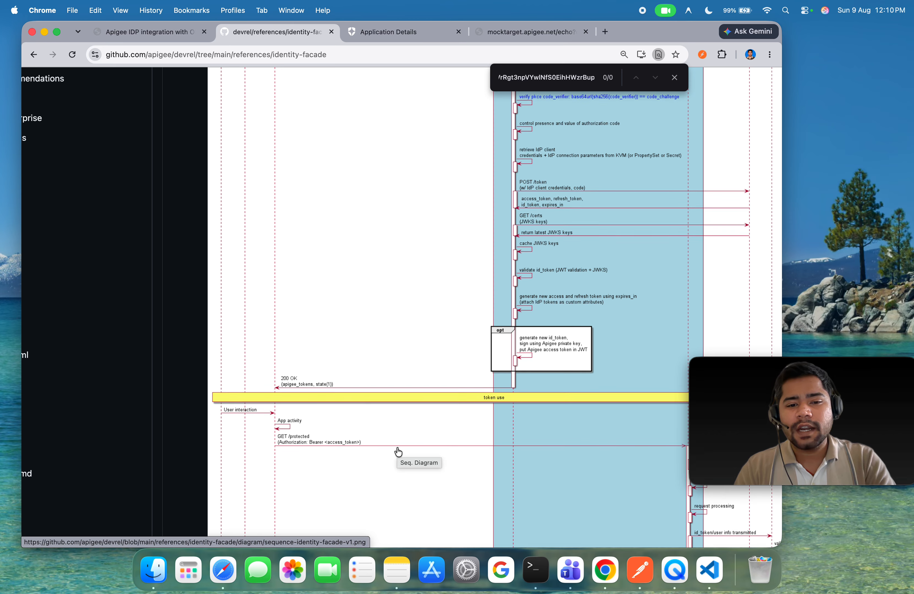
scroll(398, 451, up, 3)
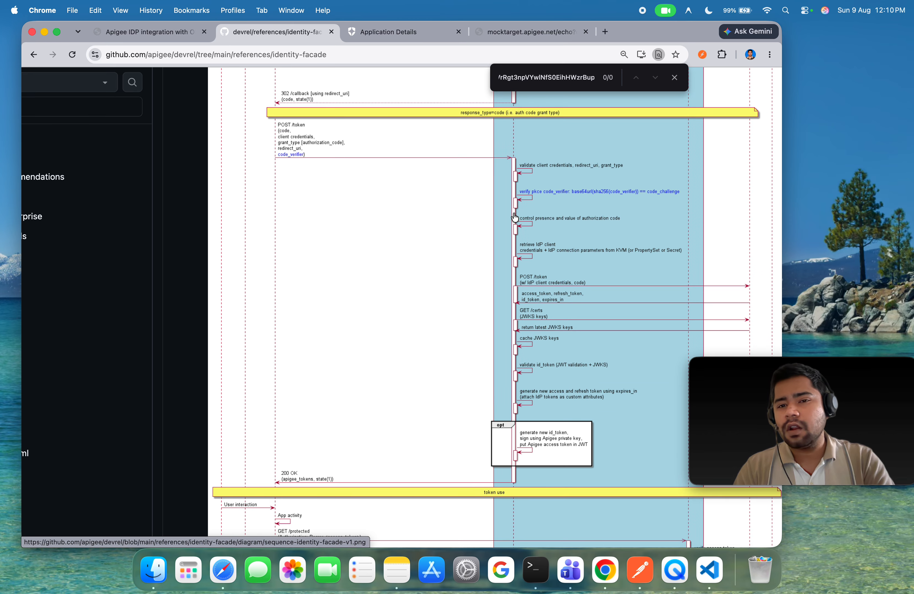
- Switch to Postman and copy the full URL of the GET JWKS VIA PSC NEG LB Token request
click(549, 32)
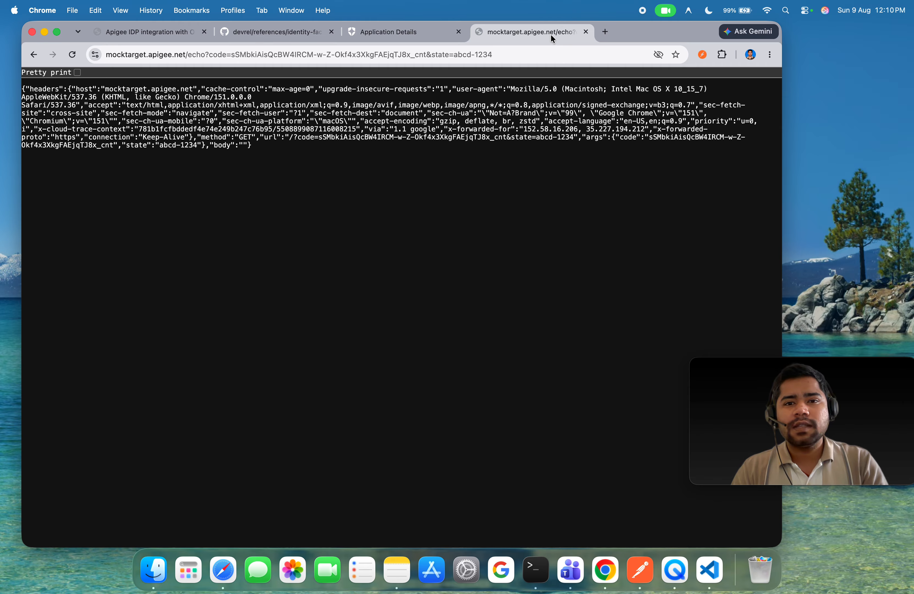
click(632, 569)
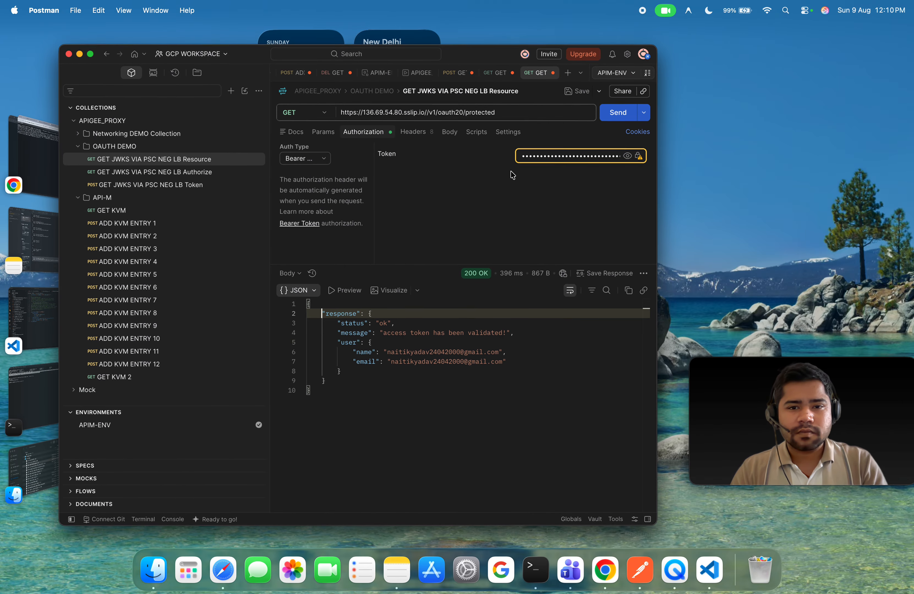
click(169, 185)
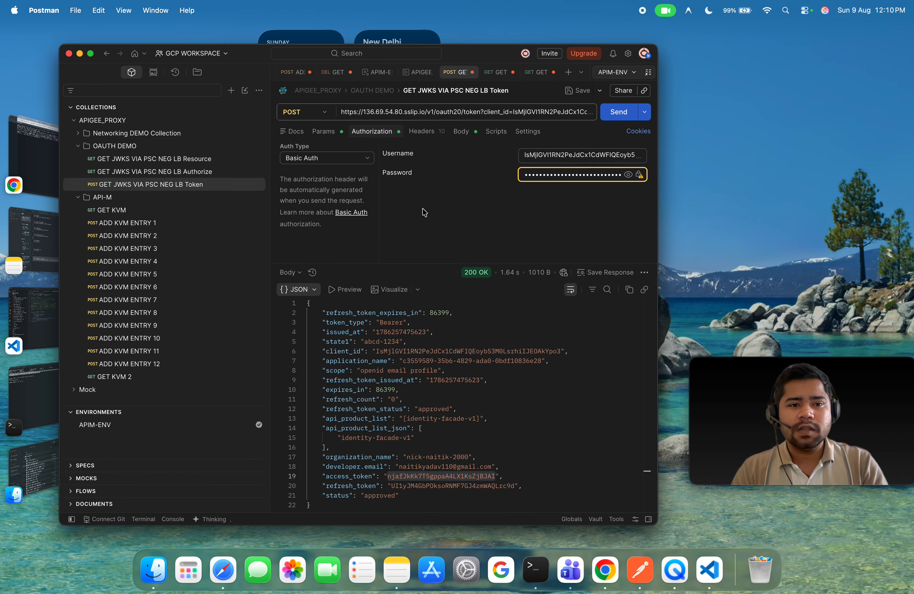
double_click(516, 115)
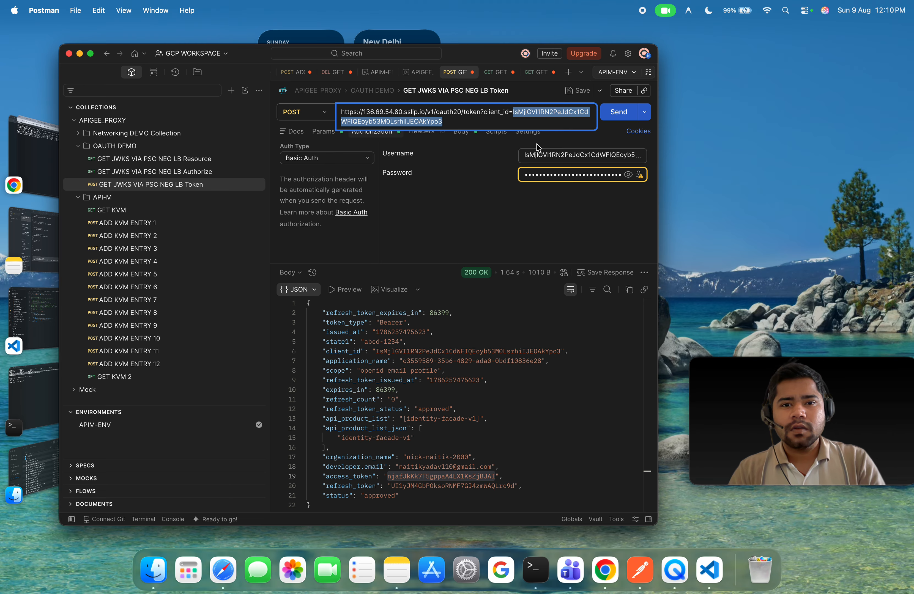
key(super+a)
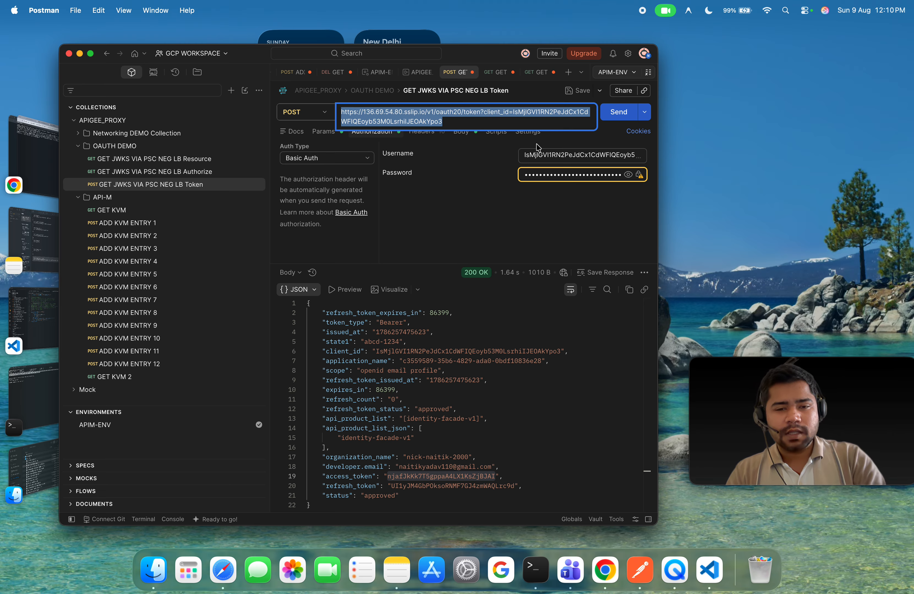
- In Chrome, close the mocktarget echo page and load the copied token request URL in a new tab
click(605, 570)
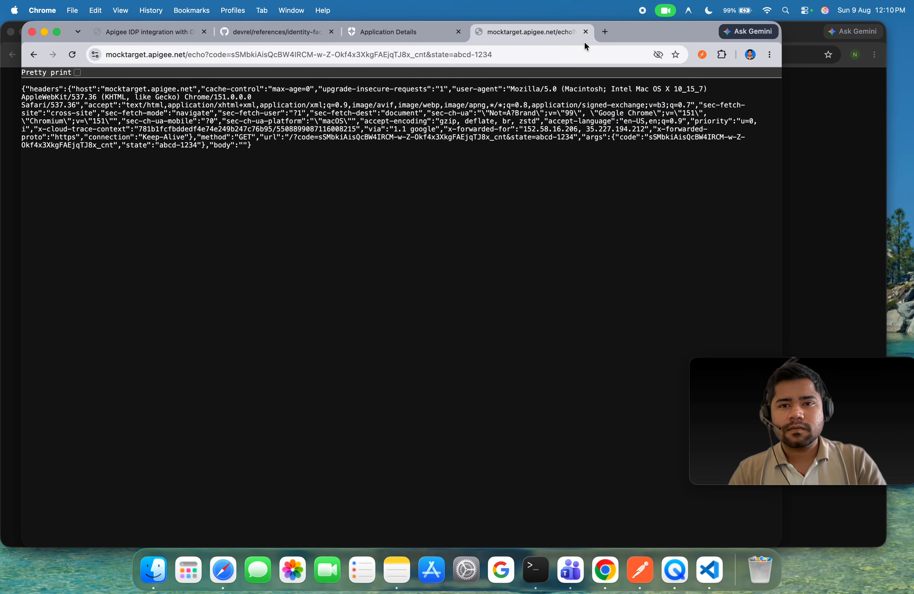
click(585, 31)
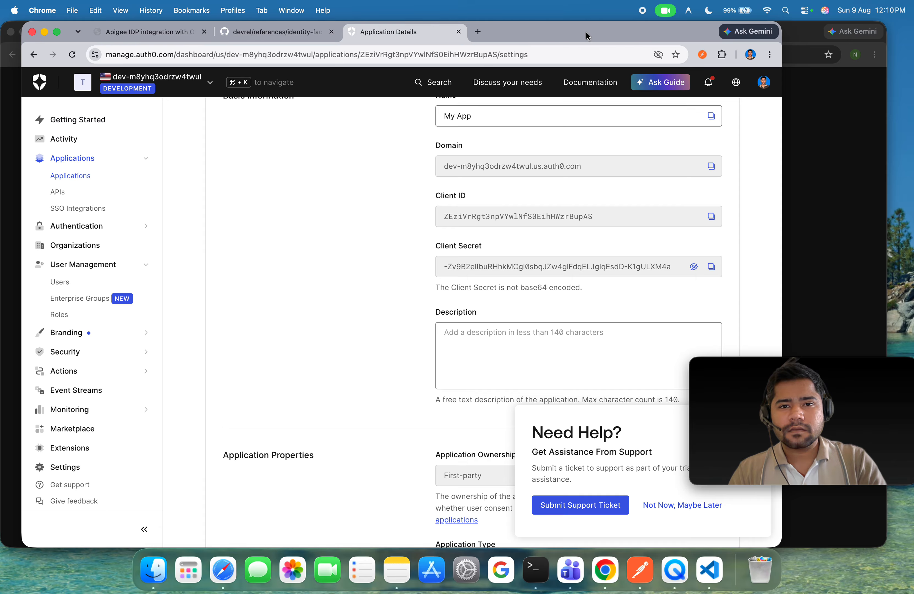
click(477, 34)
key(super+v)
key(Return)
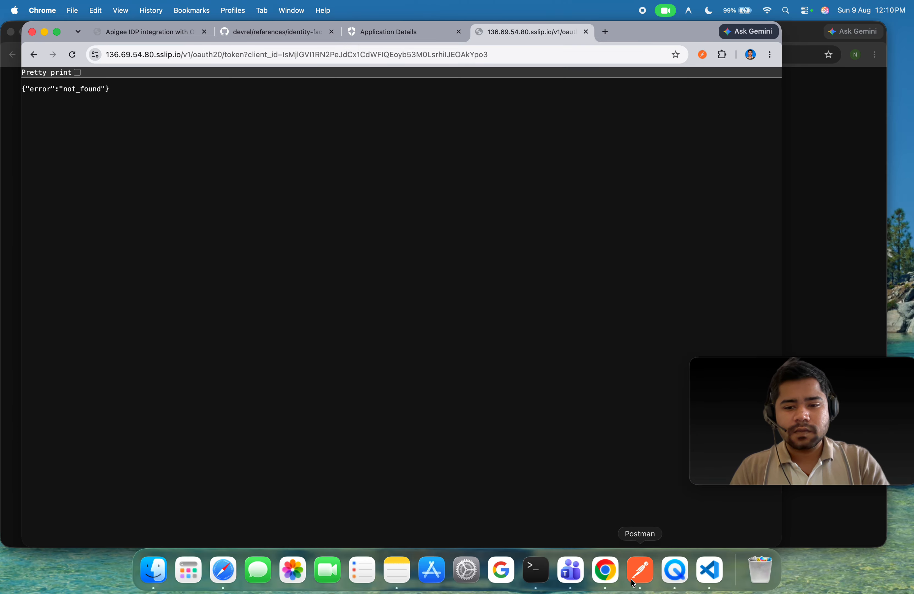
- Try again to load the GET JWKS VIA PSC NEG LB Token request URL from Postman in the Chrome error page's address
click(639, 579)
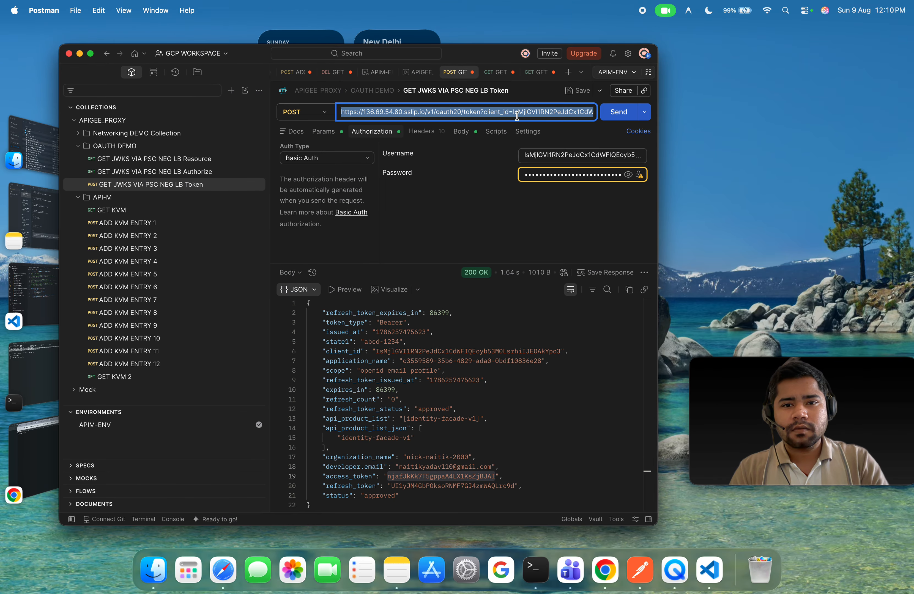
double_click(518, 112)
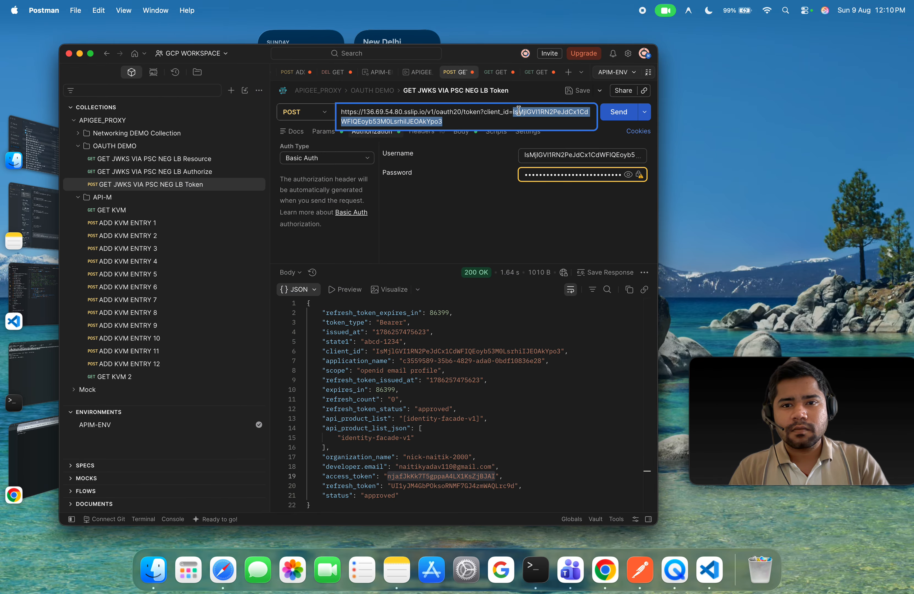
click(448, 121)
key(cmd+a)
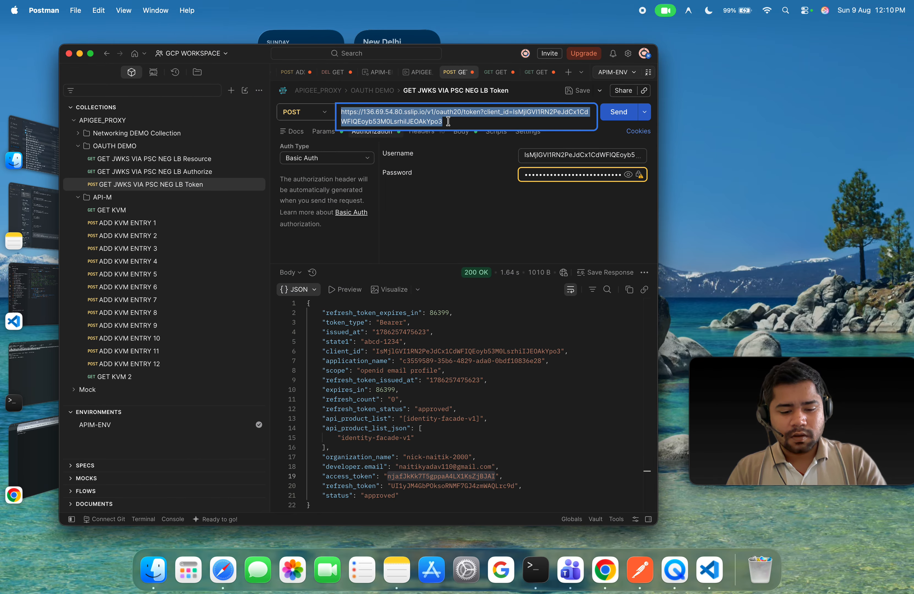
click(605, 571)
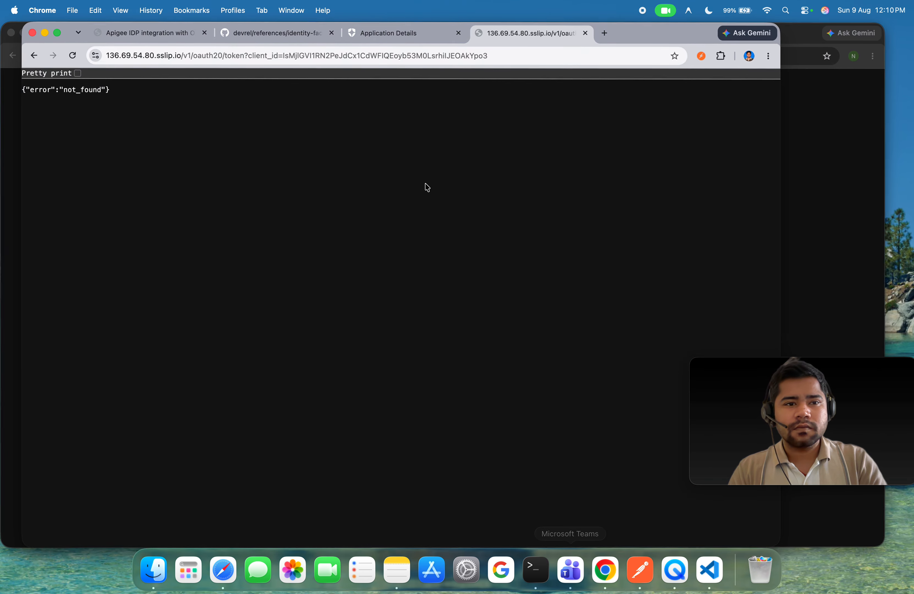
click(345, 56)
key(cmd+c)
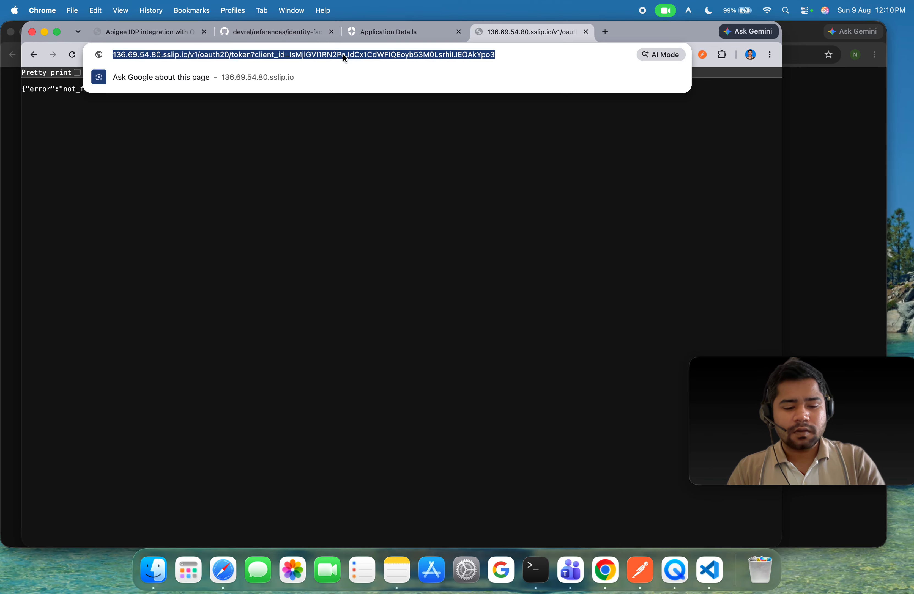
key(BackSpace)
key(cmd+v)
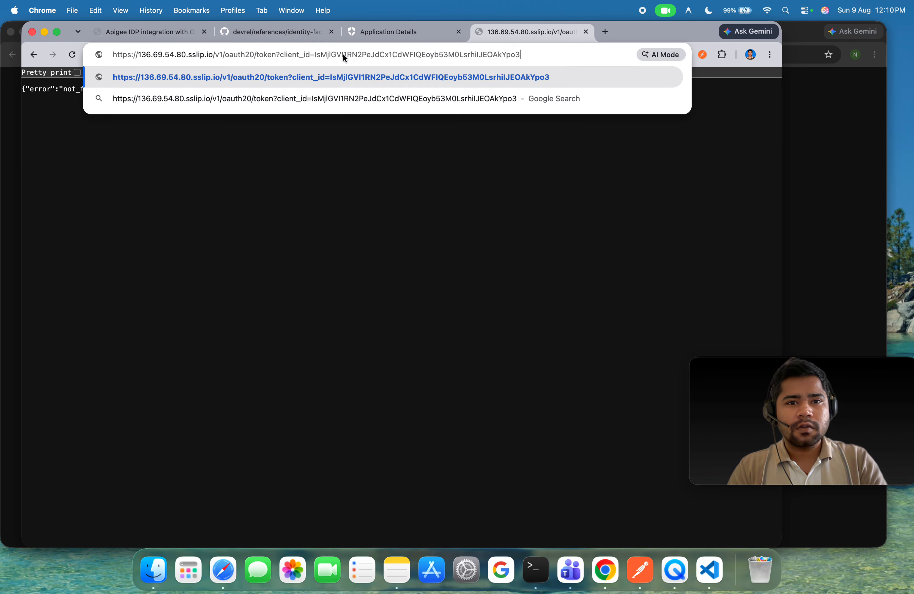
key(Return)
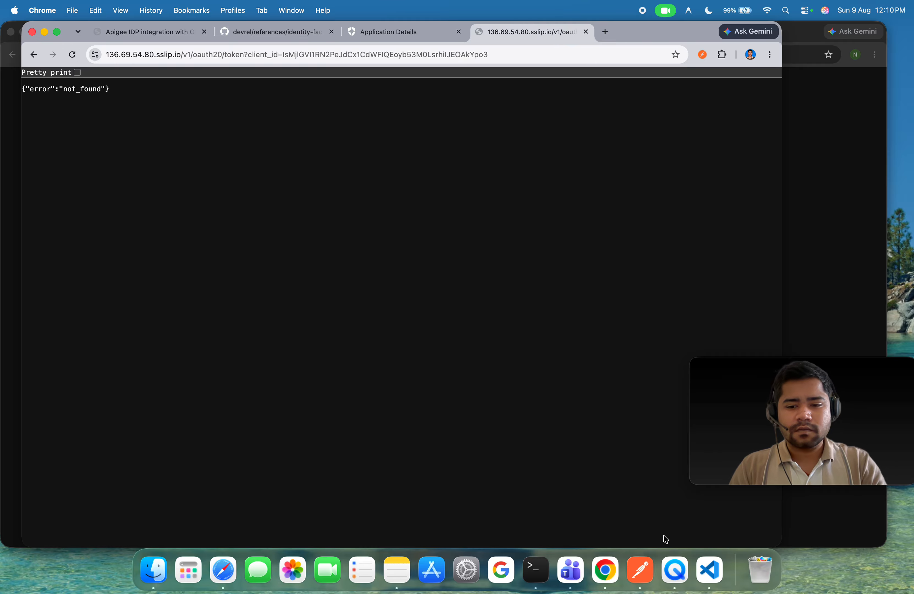
- Switch to Postman and copy the full URL of the GET JWKS VIA PSC NEG LB Authorize request
click(639, 570)
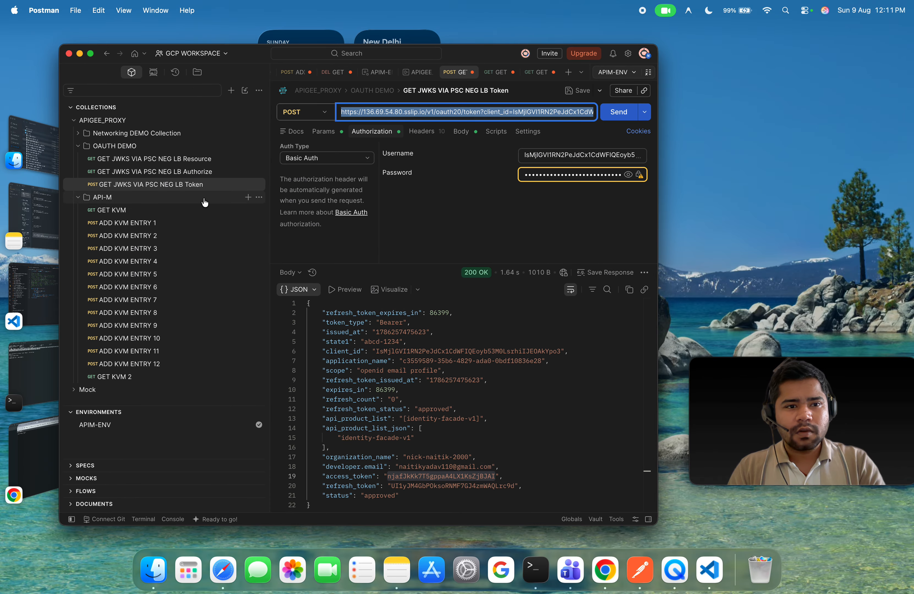
click(193, 176)
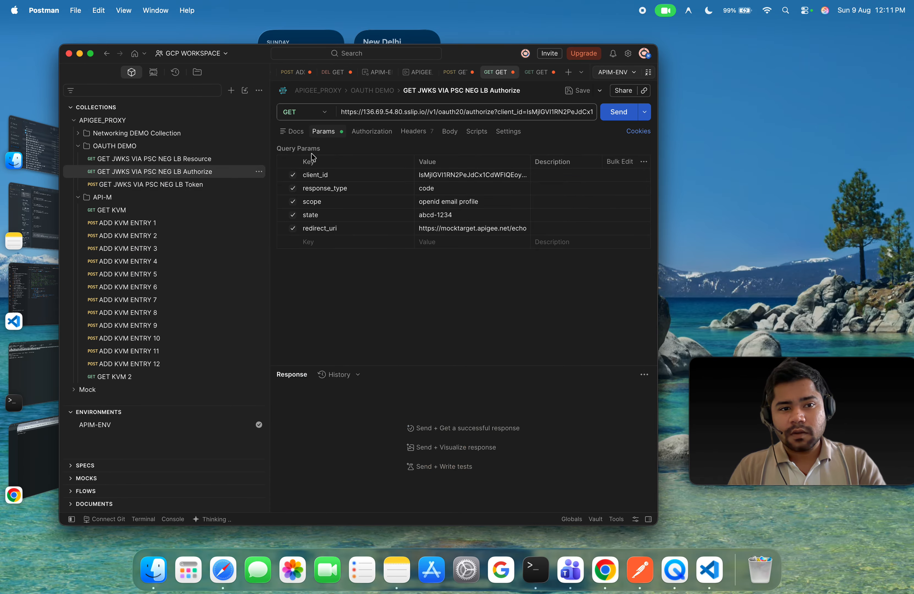
triple_click(479, 117)
key(super+c)
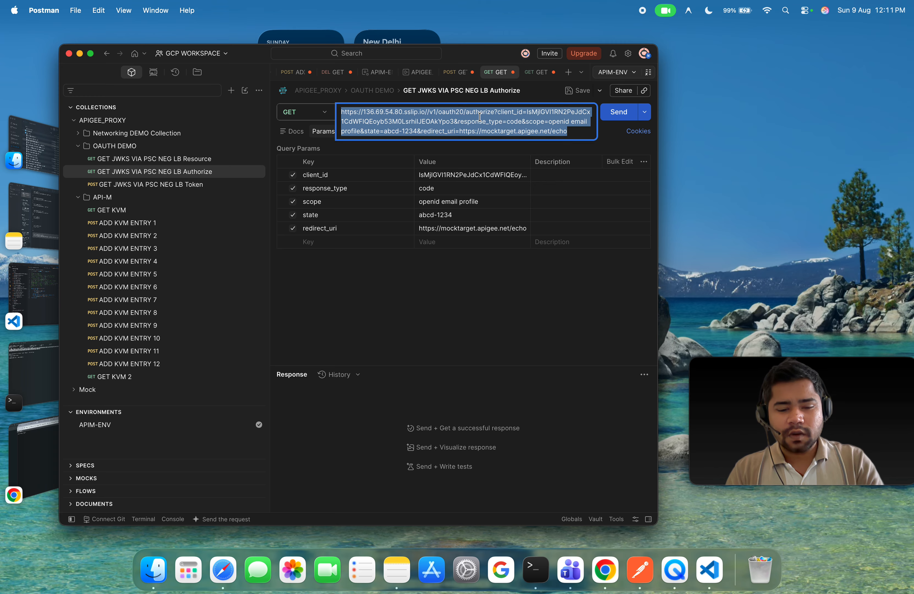
- In Chrome, load the copied authorize URL and accept My App's access request on the Auth0 consent page
click(604, 570)
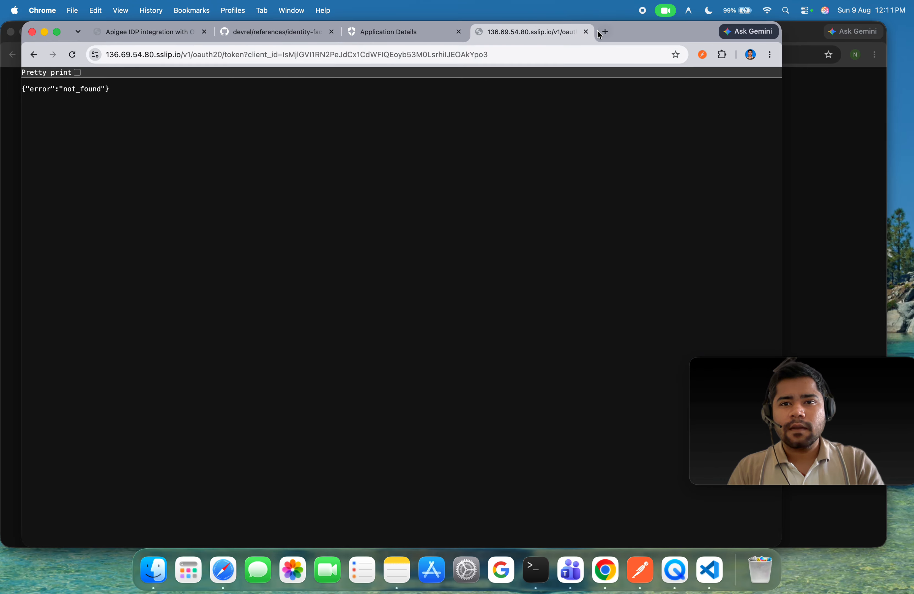
click(527, 58)
key(BackSpace)
key(super+v)
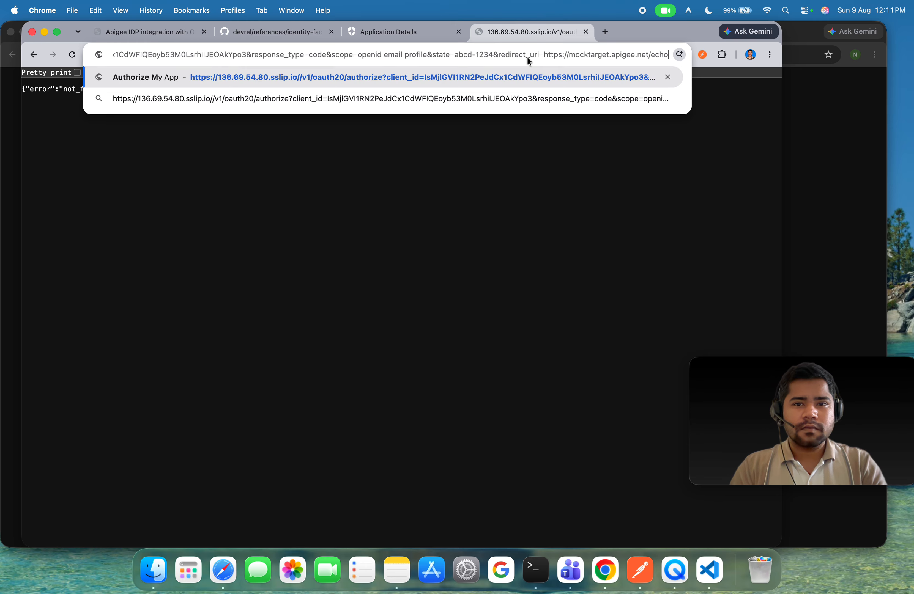
key(Return)
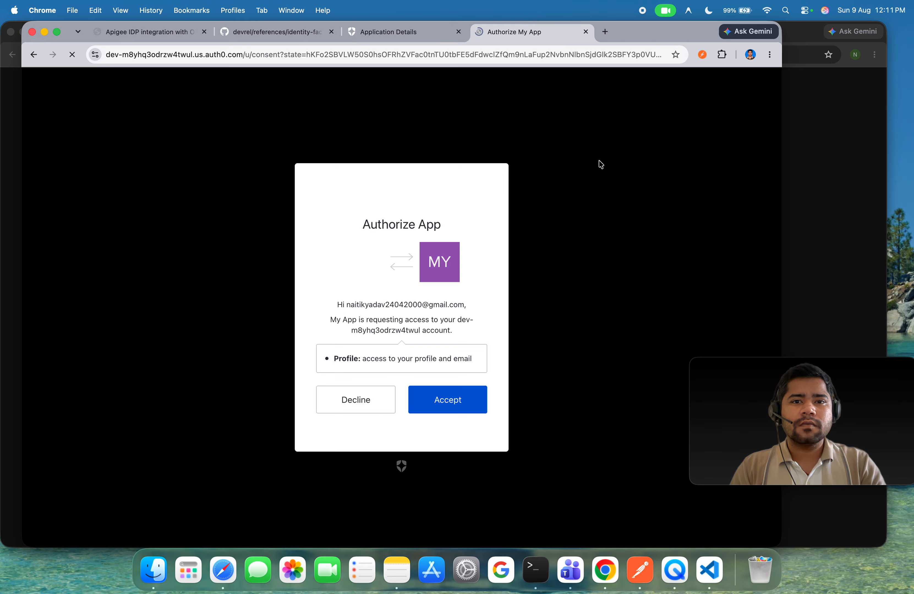
click(445, 419)
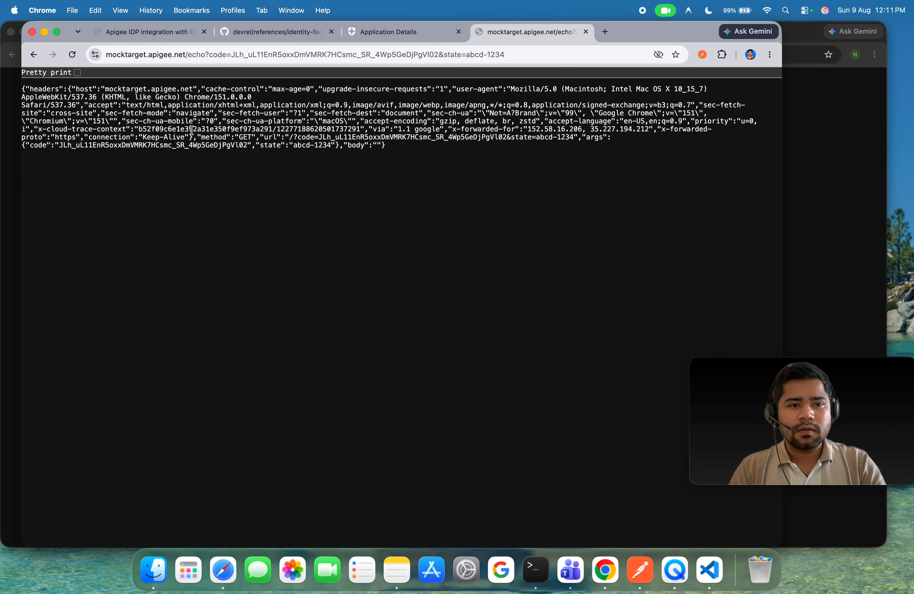
- Copy the authorization code from the echo page into the code body value of Postman's GET JWKS VIA PSC NEG LB Token request and send it
drag(320, 138, 505, 139)
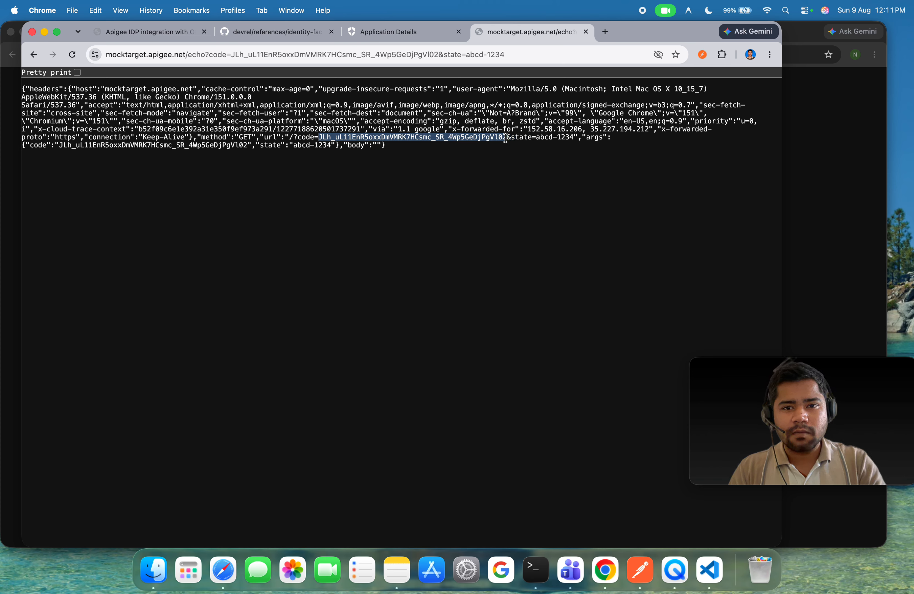
click(637, 570)
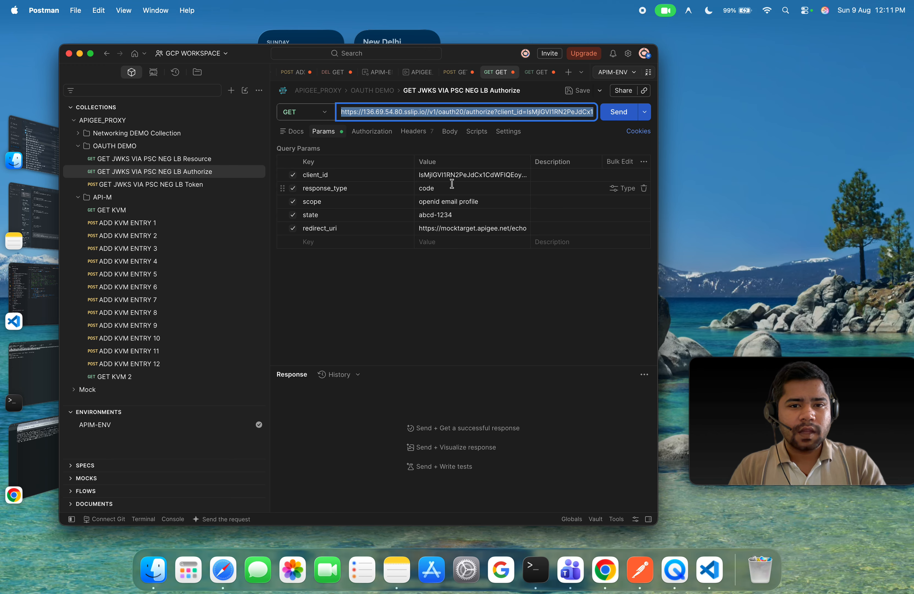
click(184, 185)
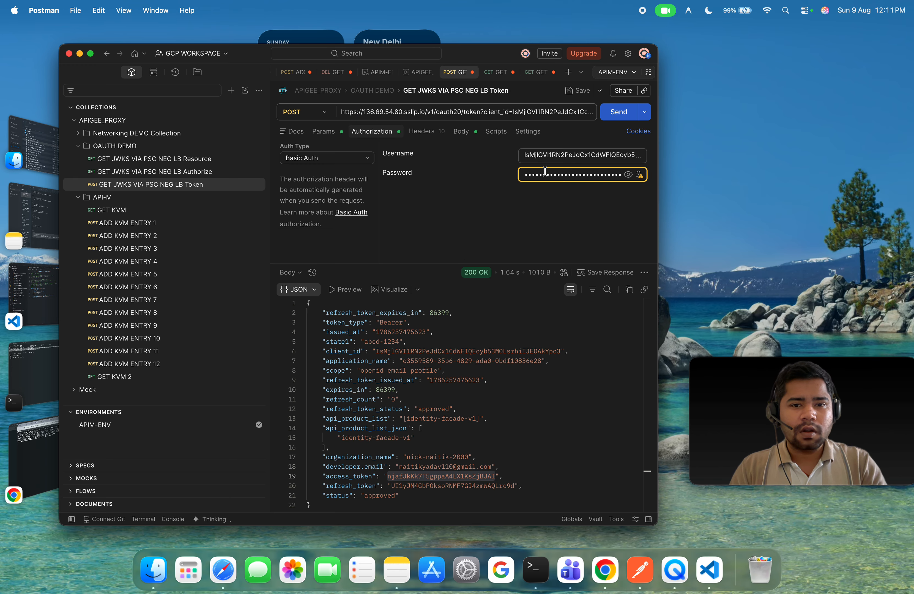
click(461, 132)
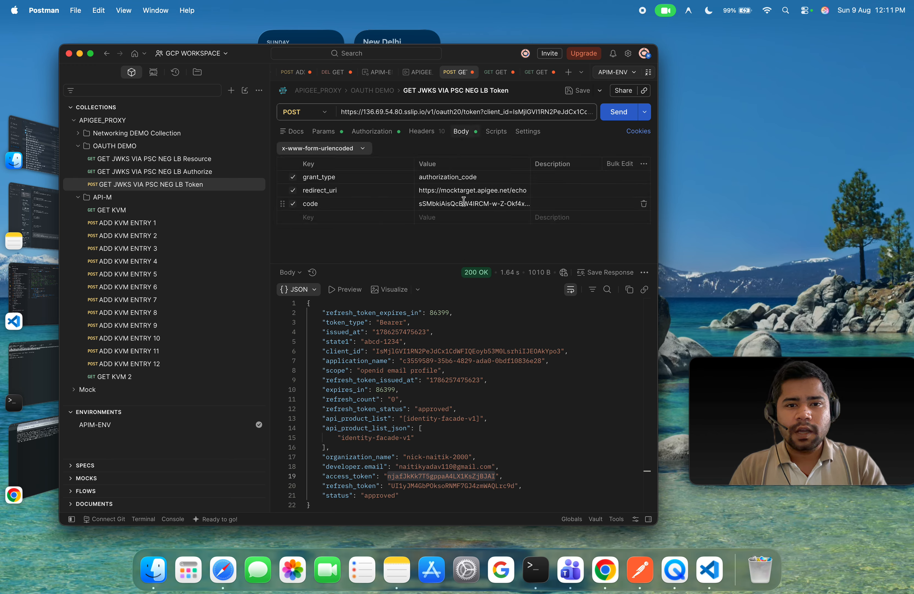
double_click(455, 205)
key(super+a)
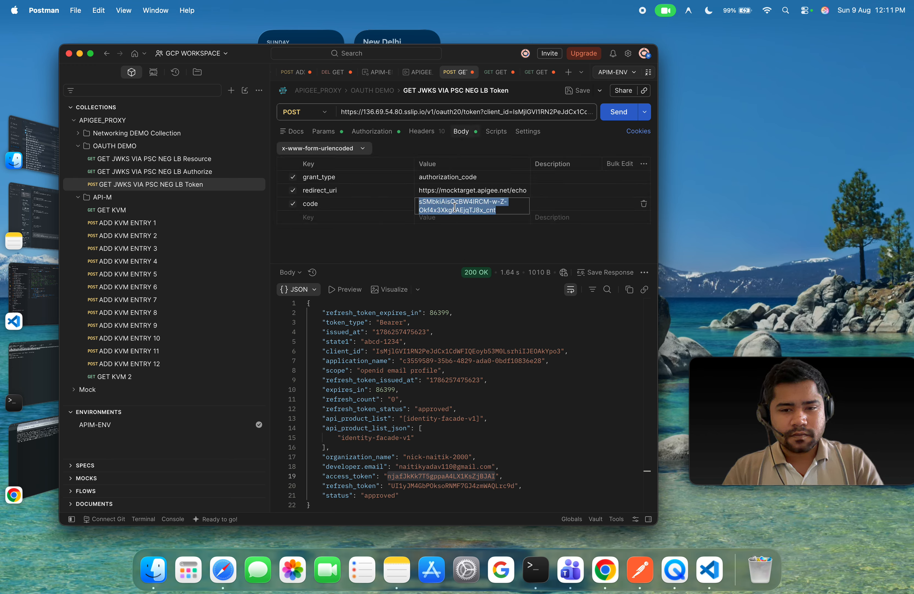
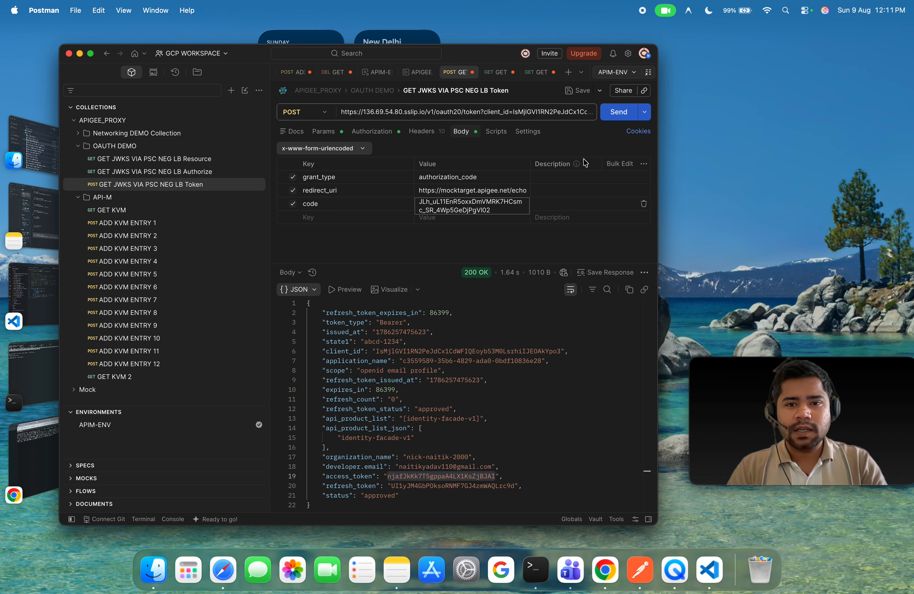
click(616, 112)
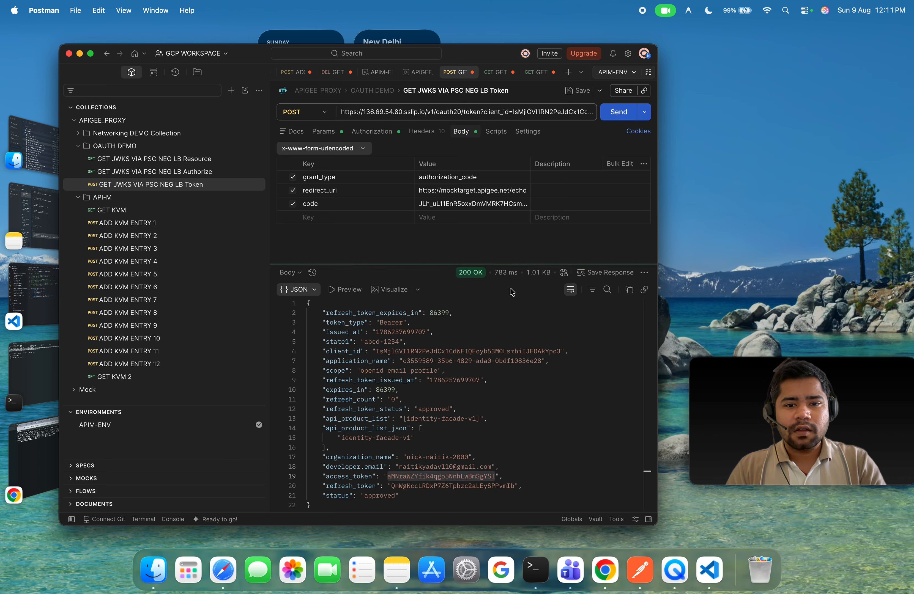
- Copy the new access token into the bearer token of the GET JWKS VIA PSC NEG LB Resource request and send it
click(505, 478)
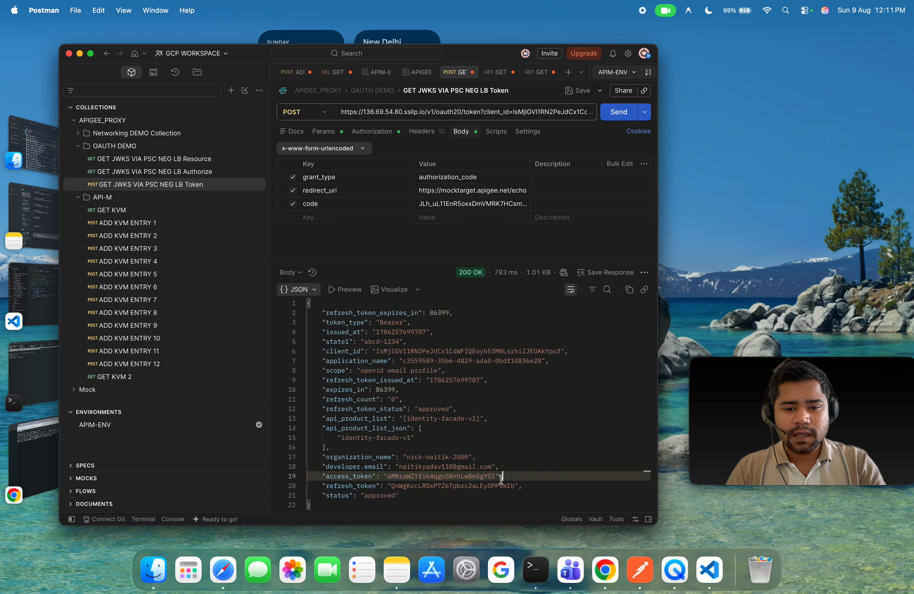
drag(495, 477, 388, 477)
key(super+c)
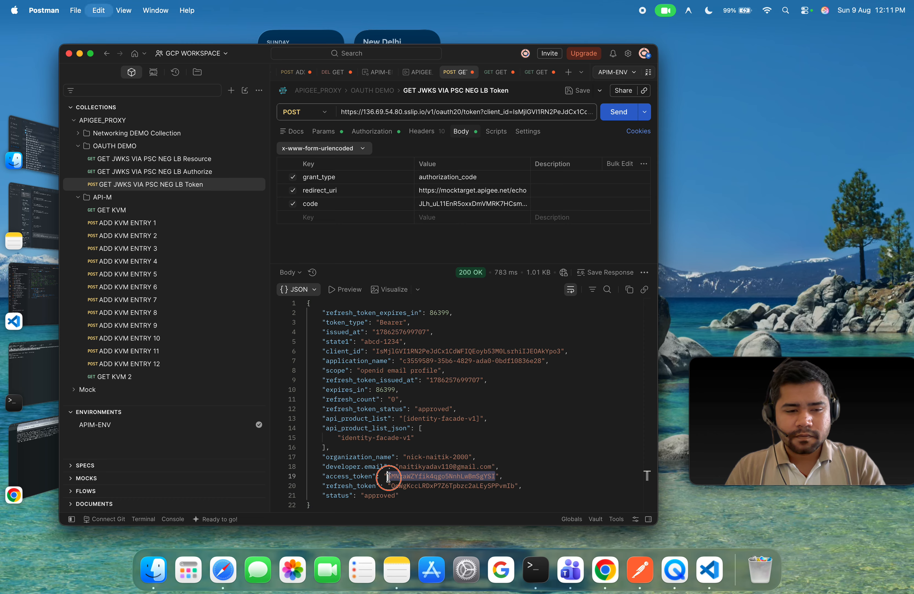
click(194, 165)
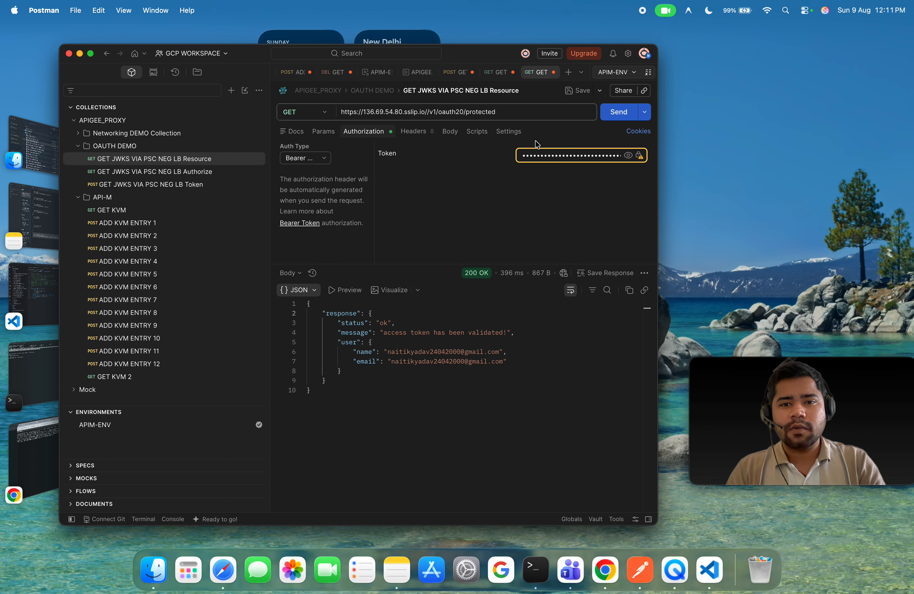
double_click(547, 155)
key(super+a)
key(BackSpace)
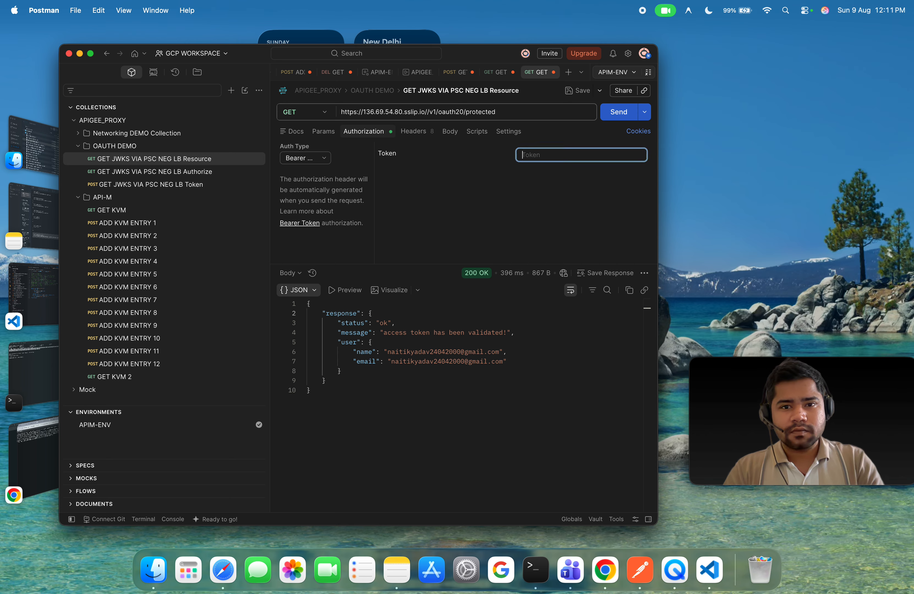
key(super+v)
click(615, 115)
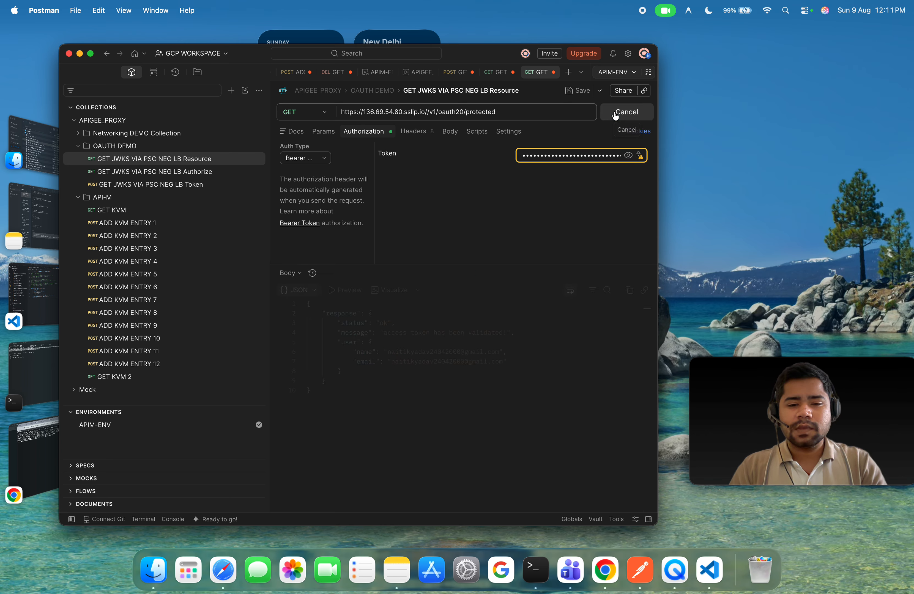
- Switch to Chrome, view transaction 6 in the identity-facade-v1 debug session, and close the session
click(604, 571)
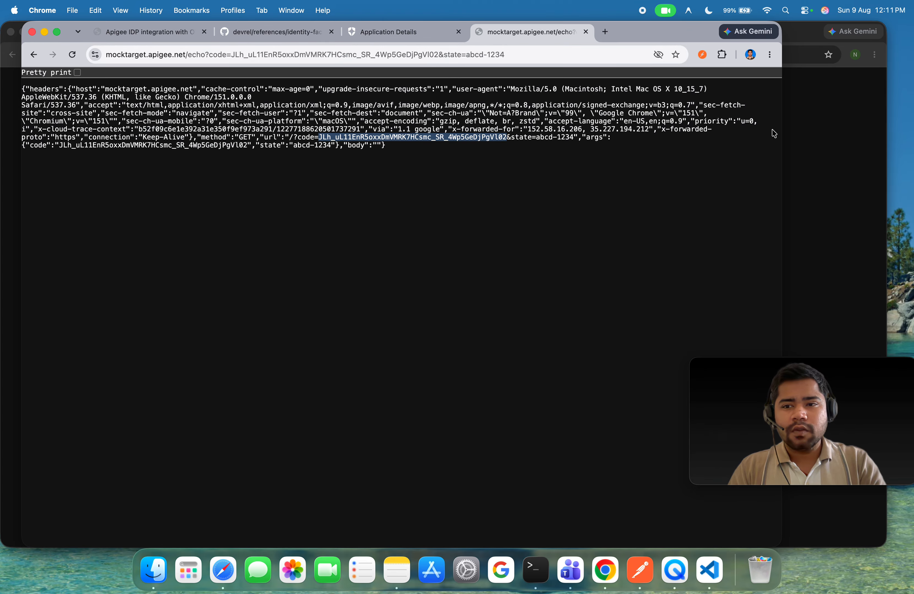
click(852, 141)
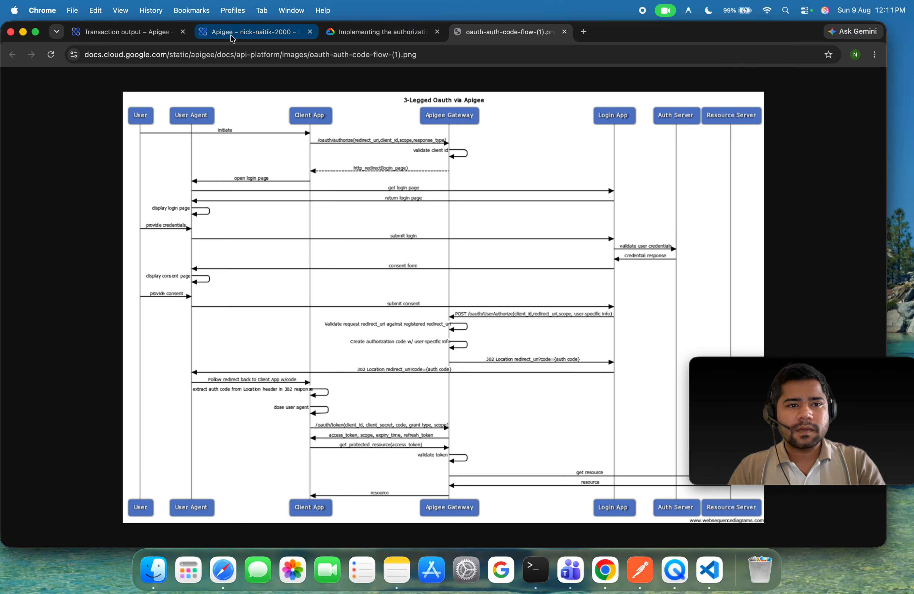
click(124, 31)
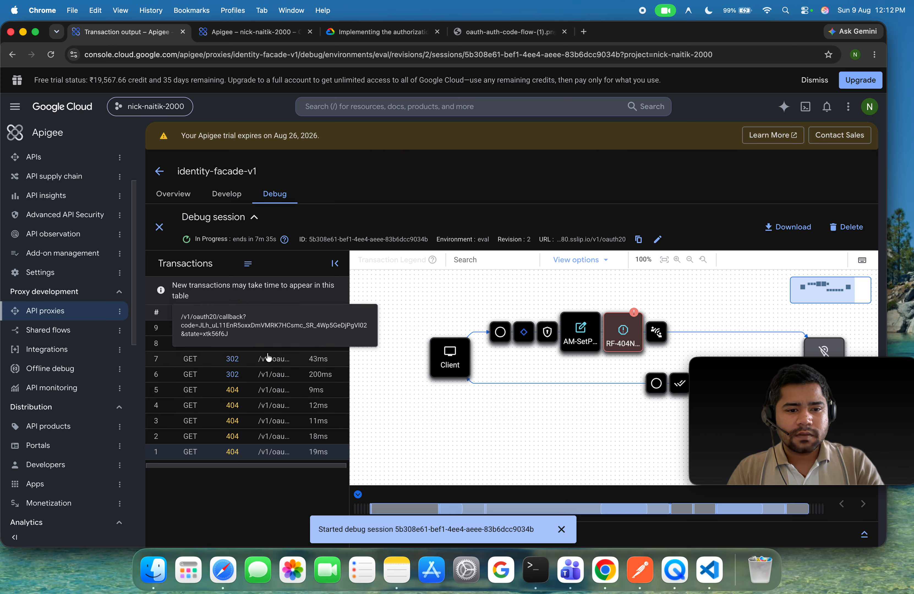
click(253, 376)
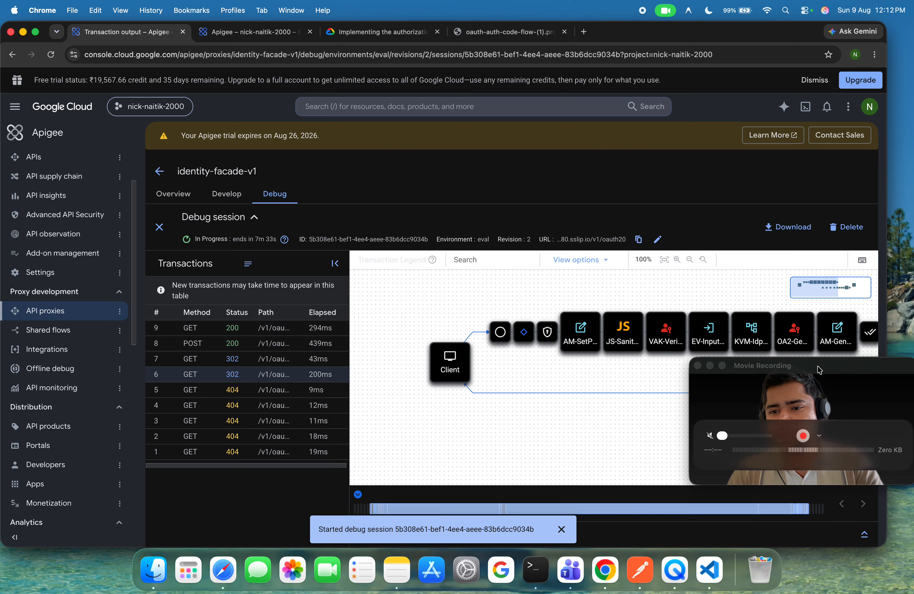
drag(818, 371, 805, 420)
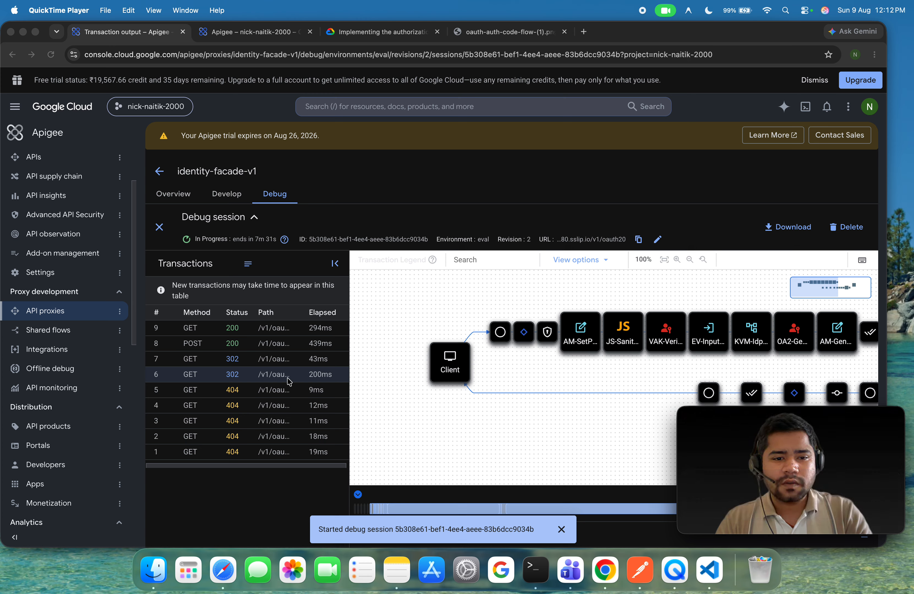
click(273, 378)
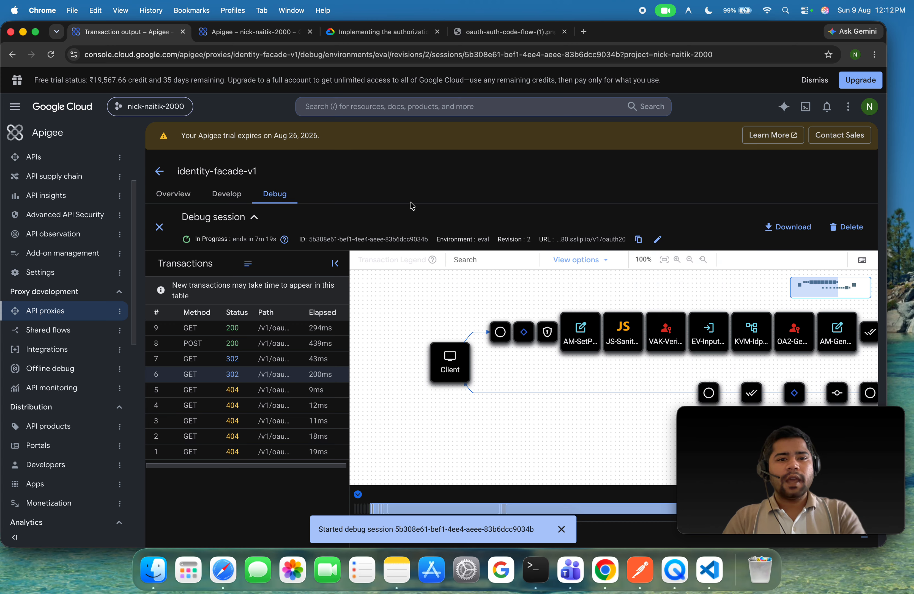
click(162, 228)
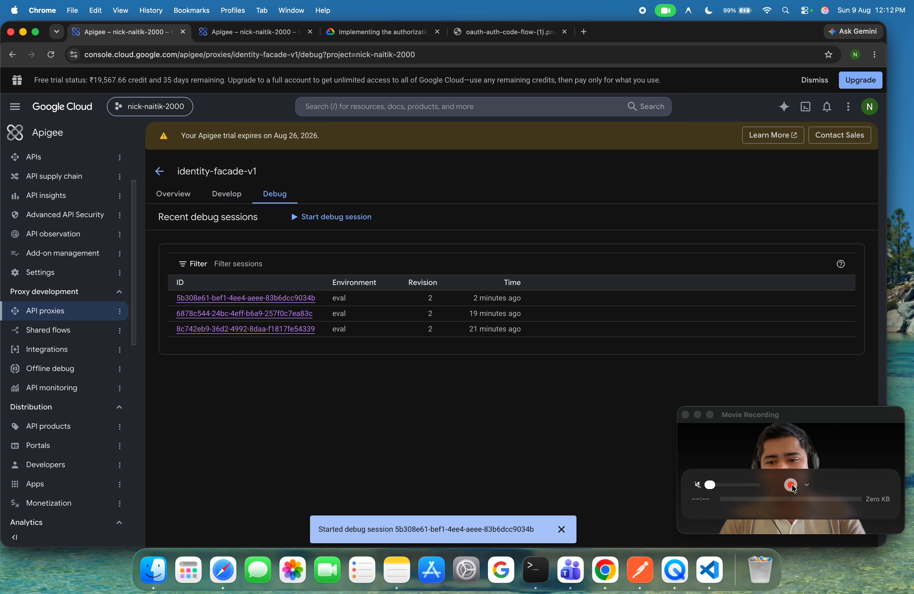
key(super+shift+5)
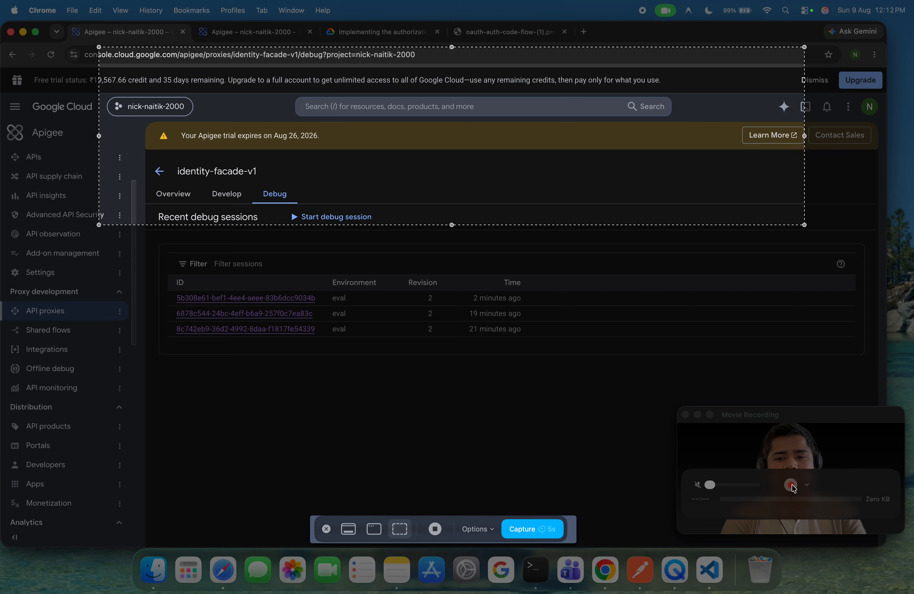